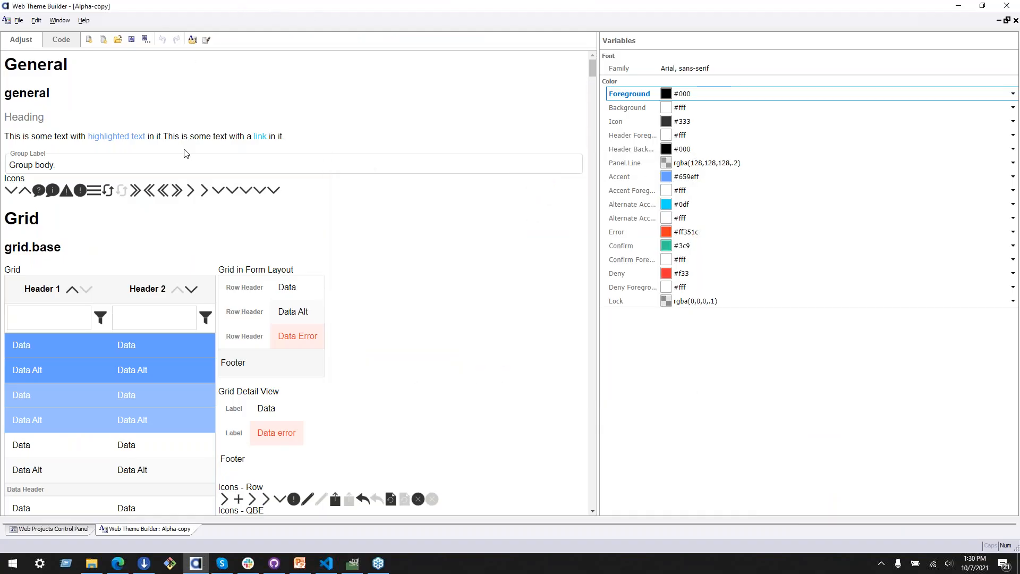
click(55, 530)
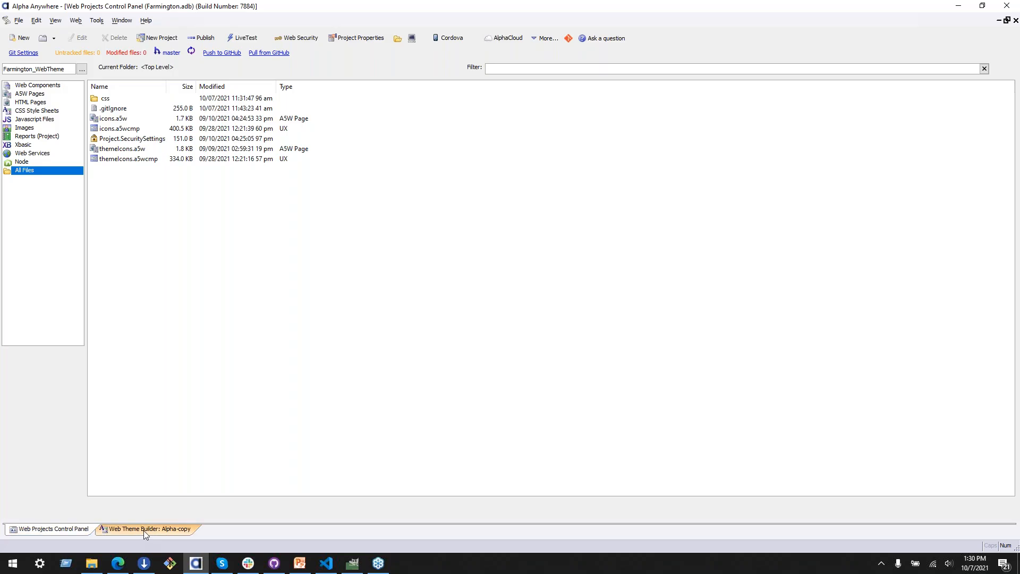
click(155, 533)
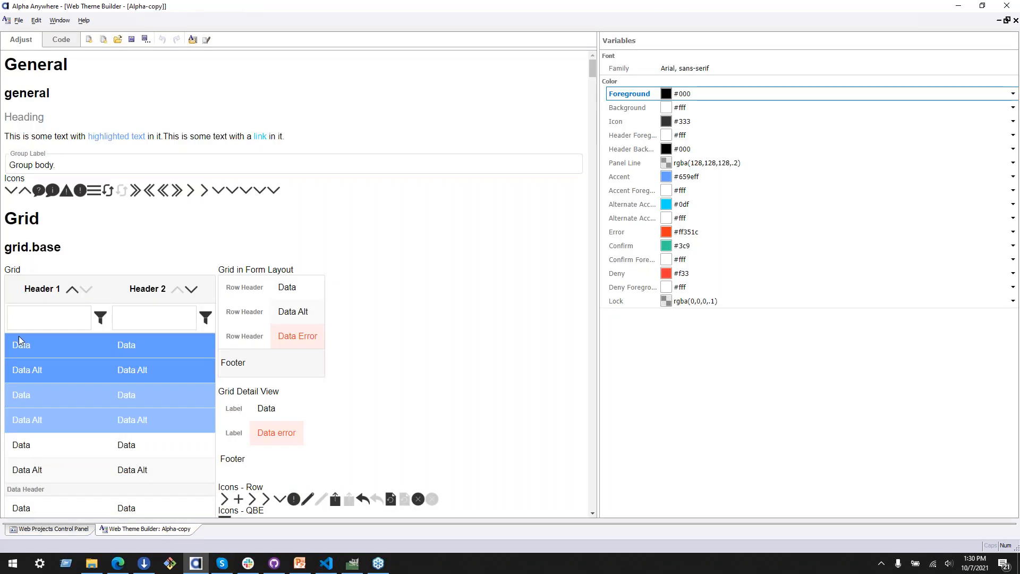
click(53, 530)
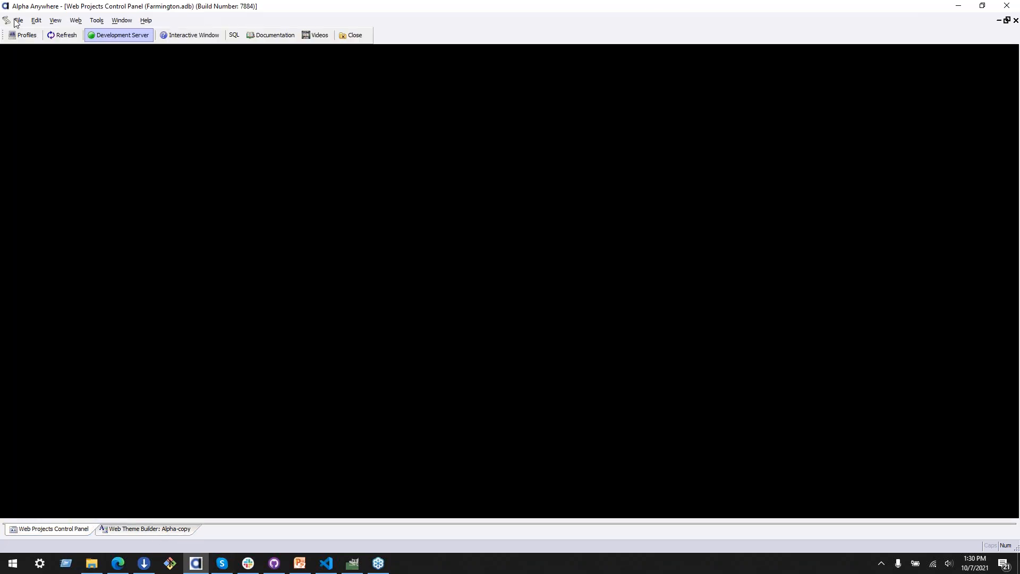
click(165, 533)
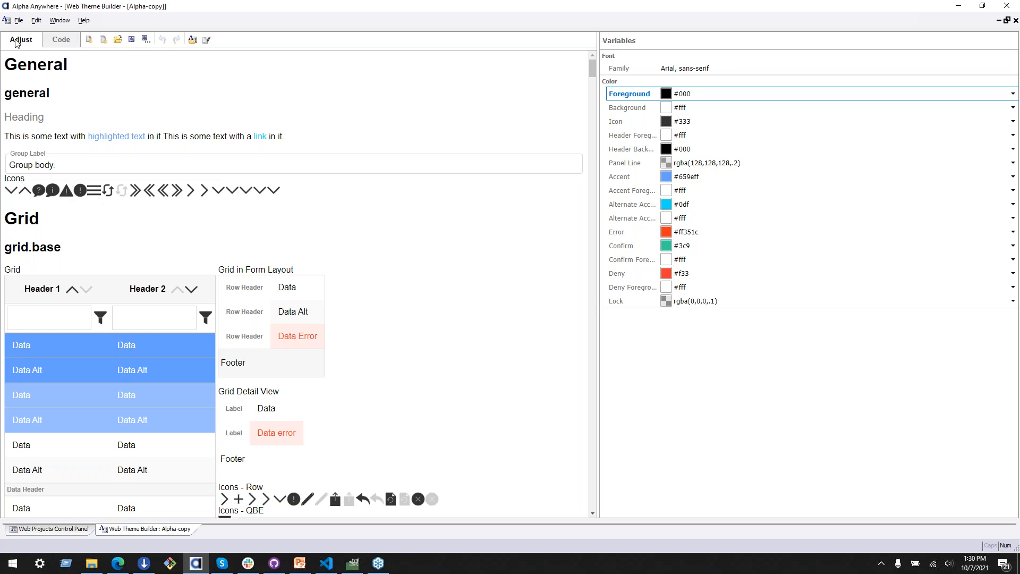
Step: Try to open the Alpha system style in the Web Style Builder as a local copy
click(68, 530)
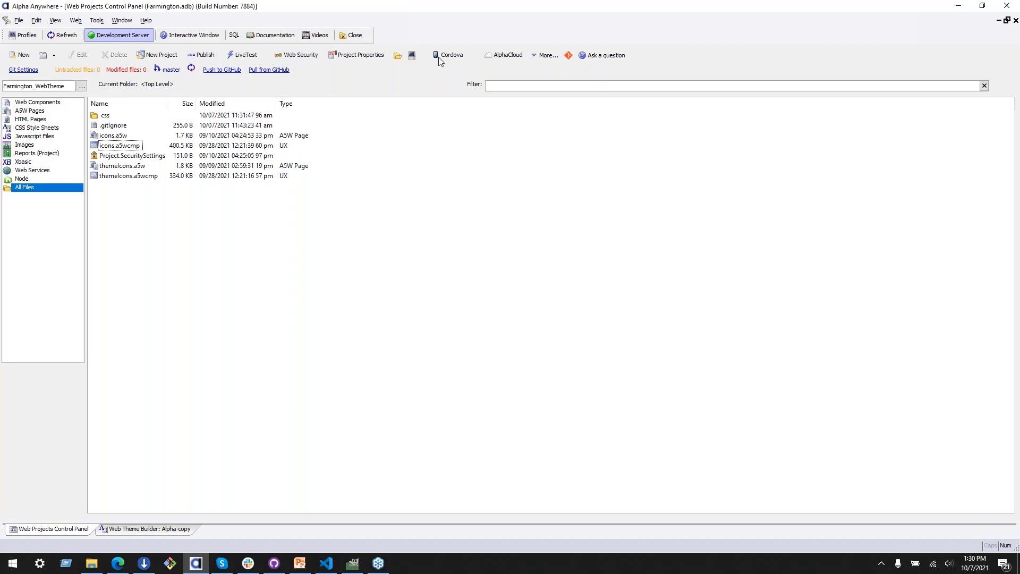
click(546, 55)
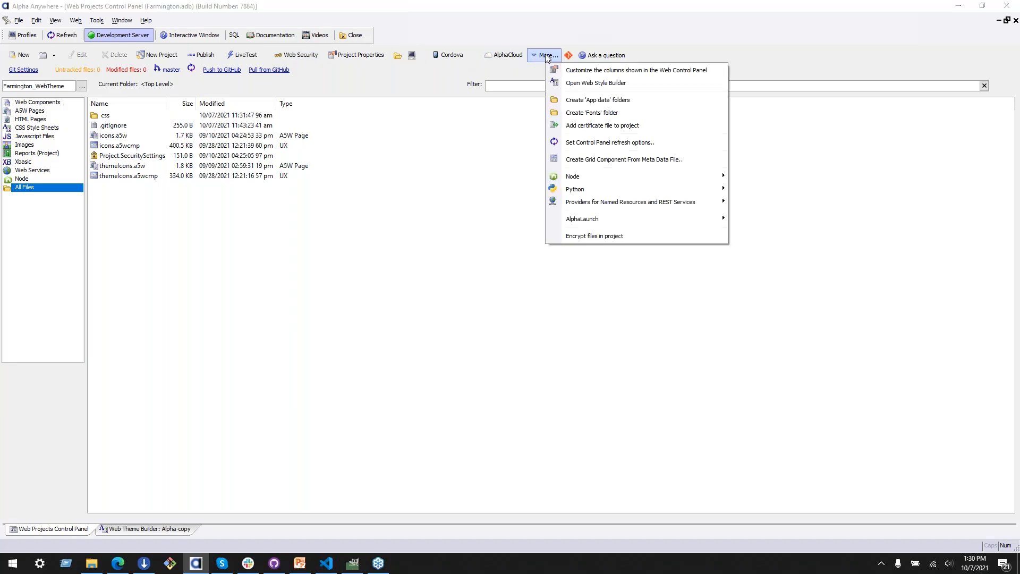
click(565, 83)
click(425, 145)
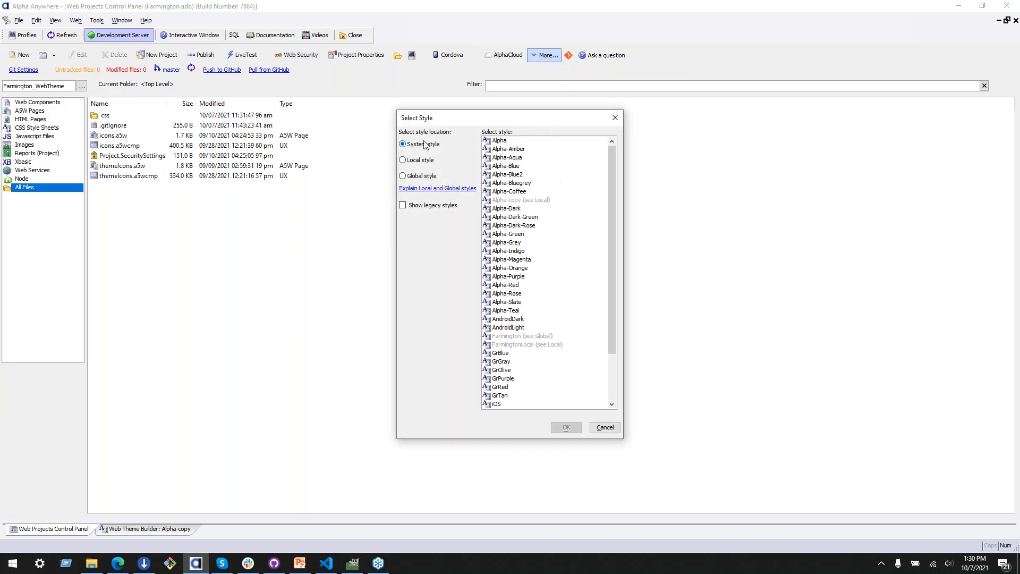
click(511, 142)
click(575, 427)
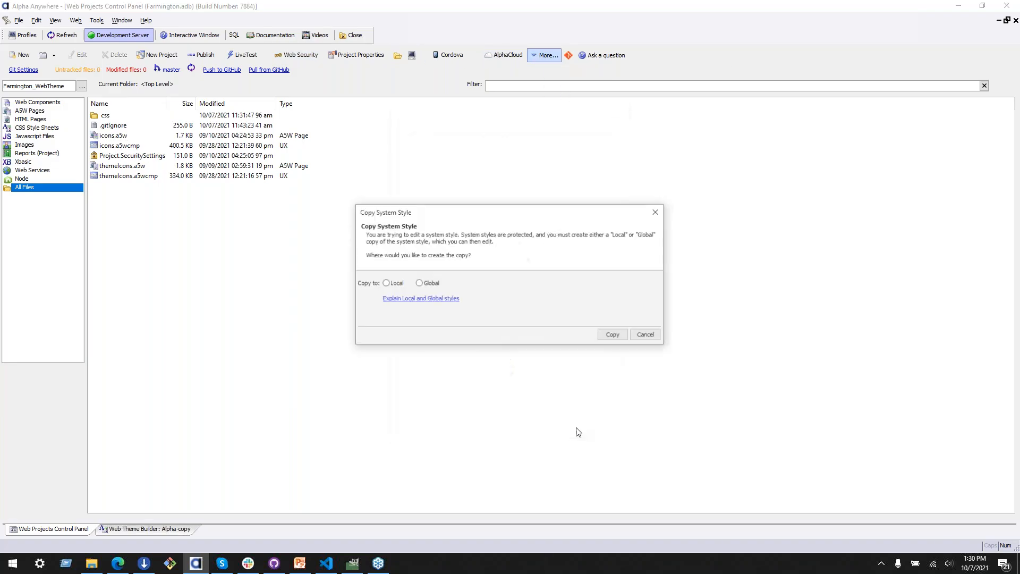
click(386, 284)
click(564, 282)
click(650, 335)
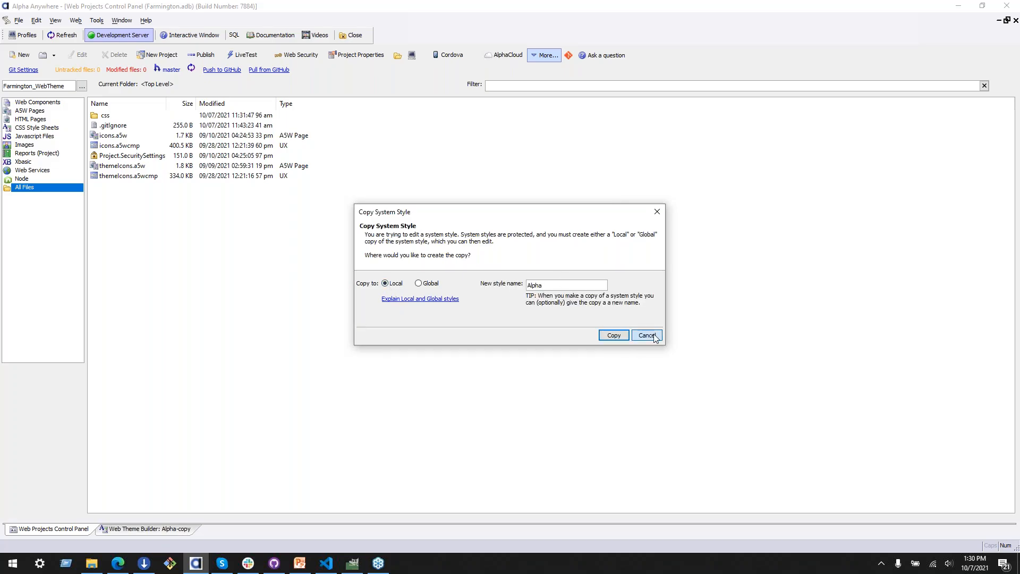
Step: Return to the Alpha-copy theme and display the General part in the code view
click(143, 529)
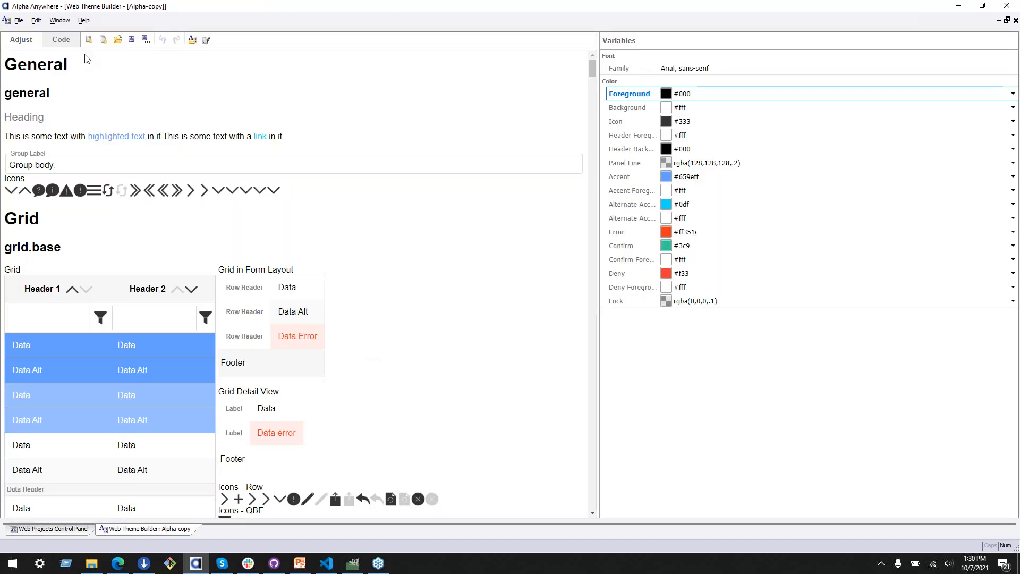
click(62, 40)
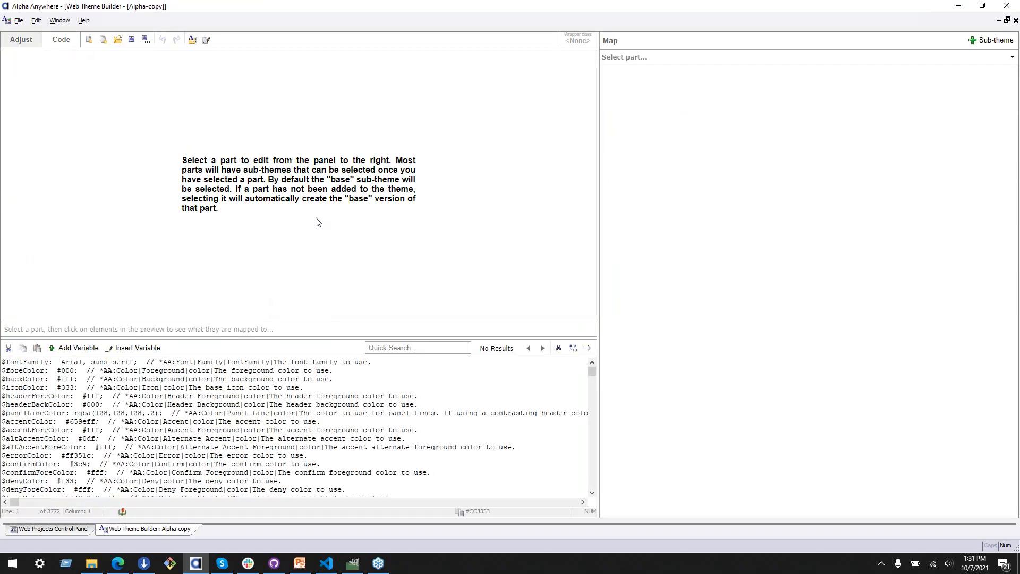
click(671, 59)
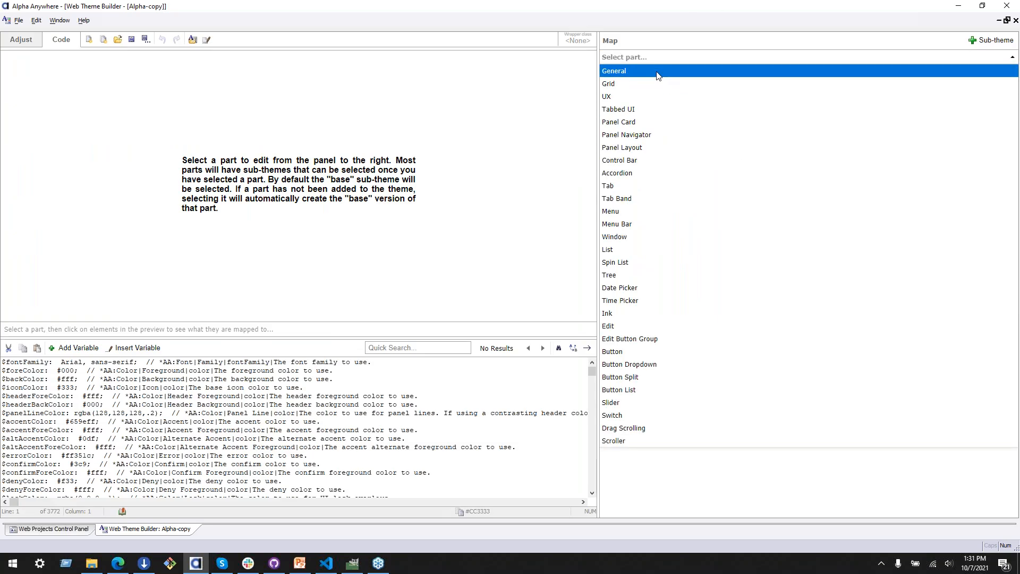
click(658, 76)
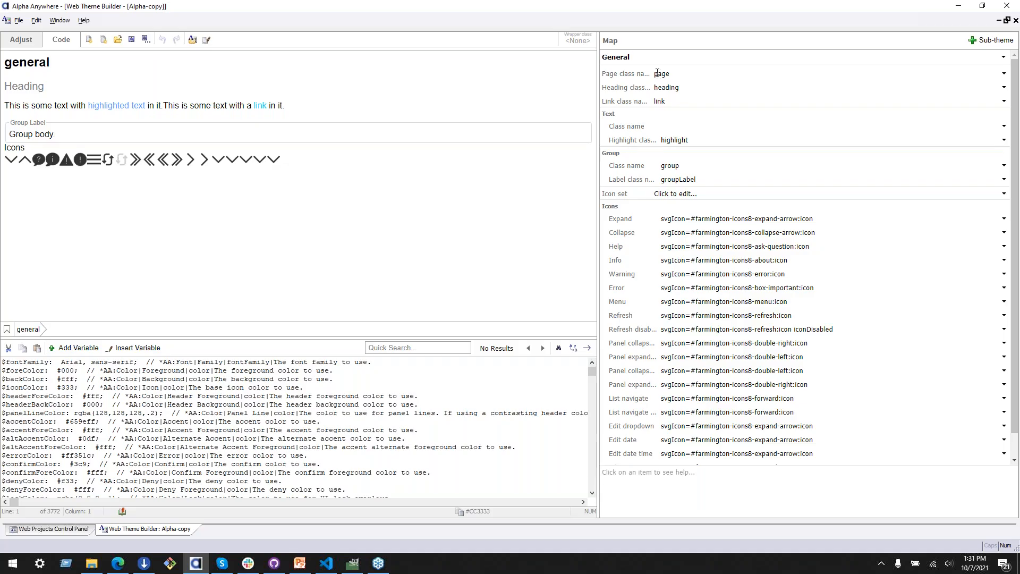
Step: Open the General part's icon set settings and examine the icon type and the SVG file search pattern
click(790, 197)
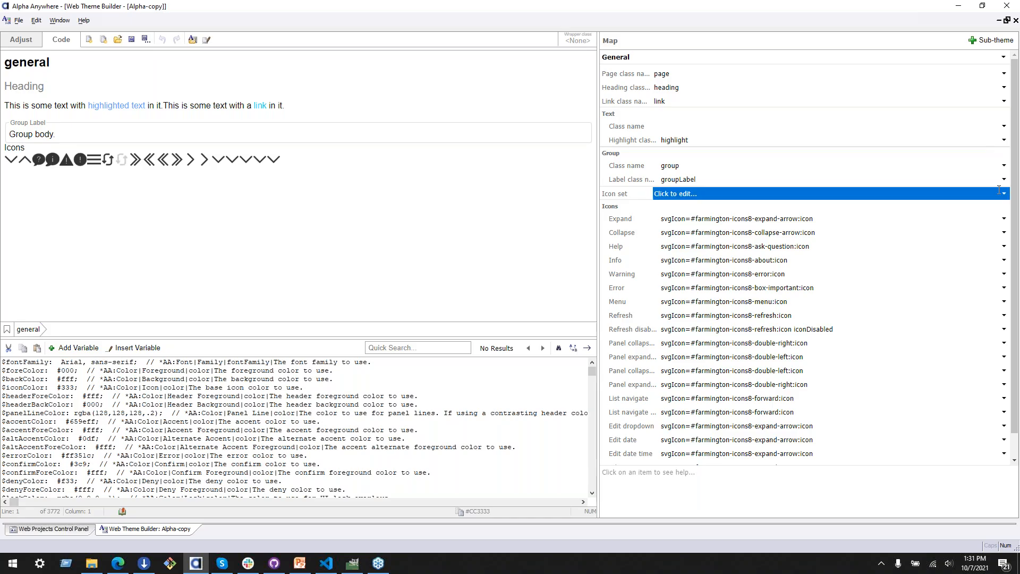
click(1006, 195)
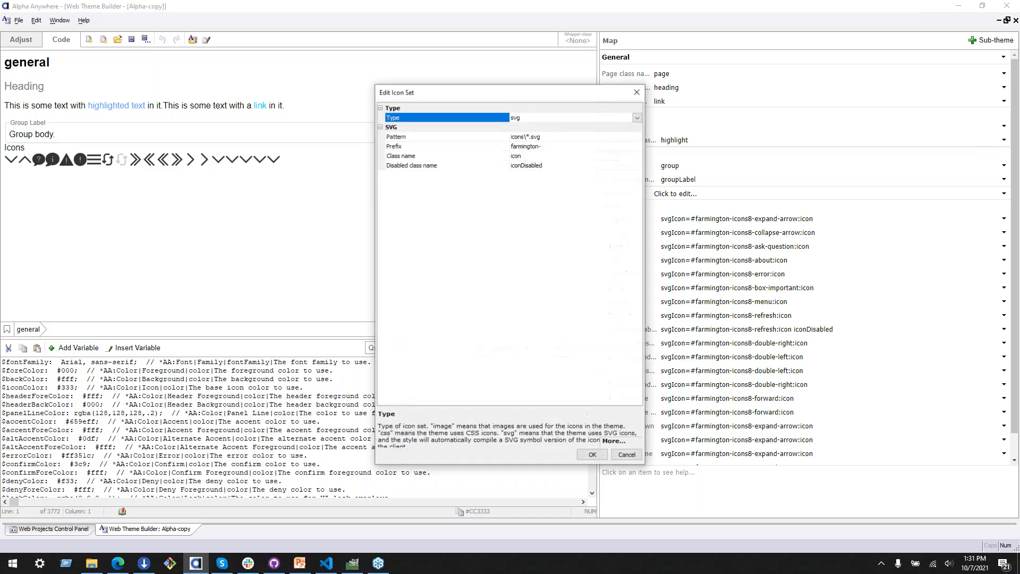
click(496, 138)
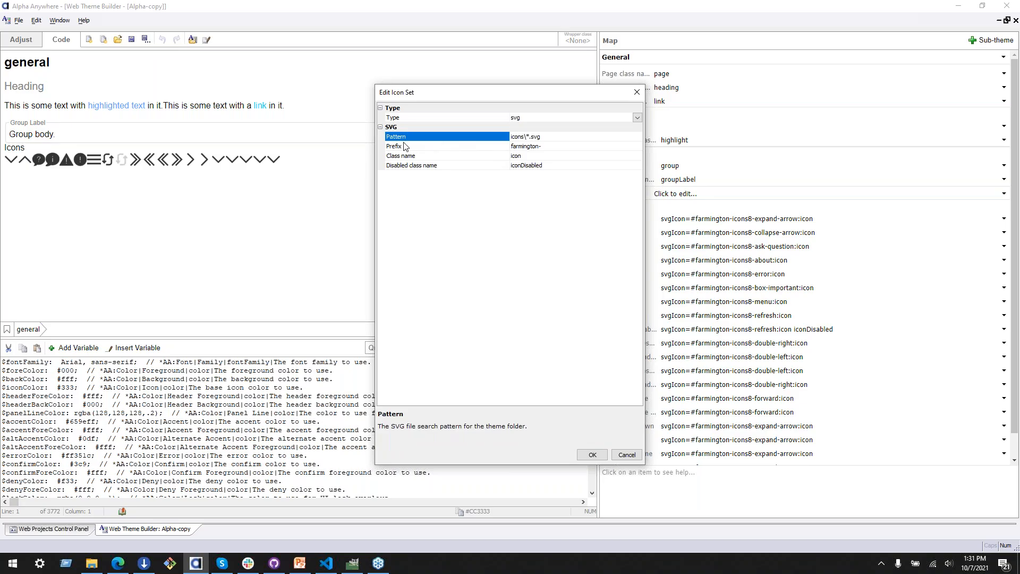
click(425, 119)
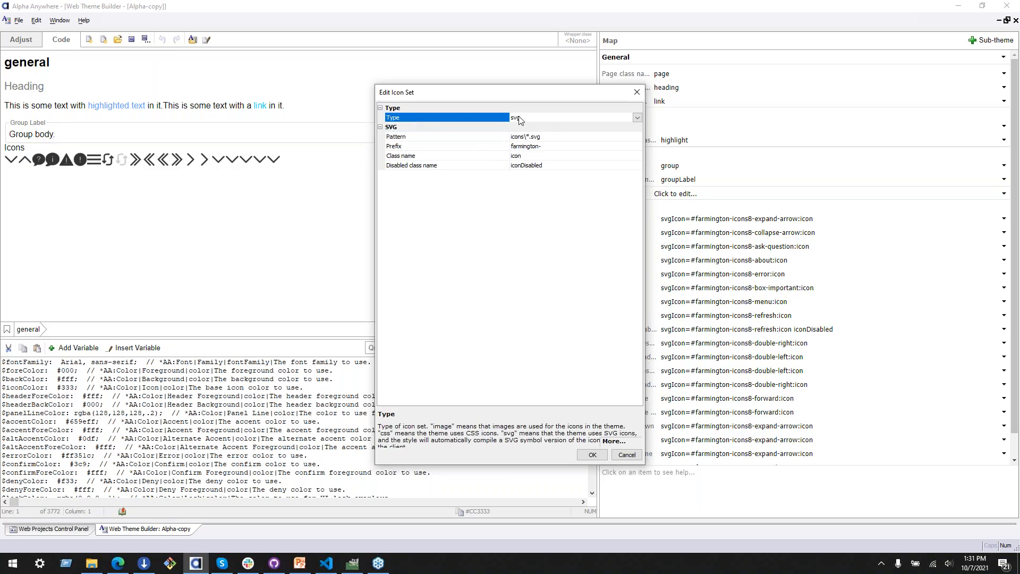
click(467, 139)
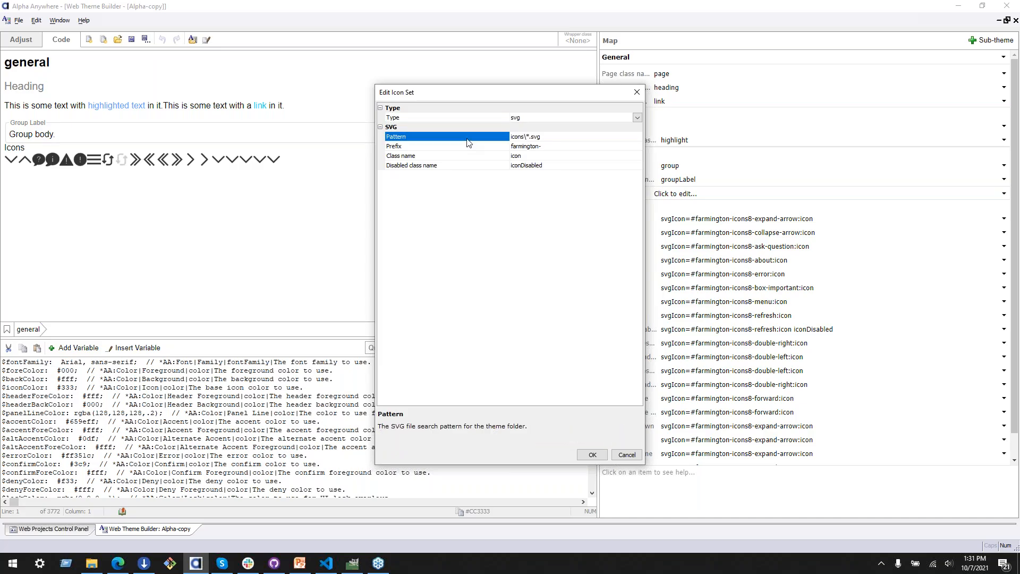
click(526, 139)
click(531, 139)
drag(550, 139, 457, 138)
key(End)
drag(526, 137, 558, 137)
click(562, 140)
Step: Examine the icon set's prefix, class name and disabled class name, and close the settings without saving
click(438, 151)
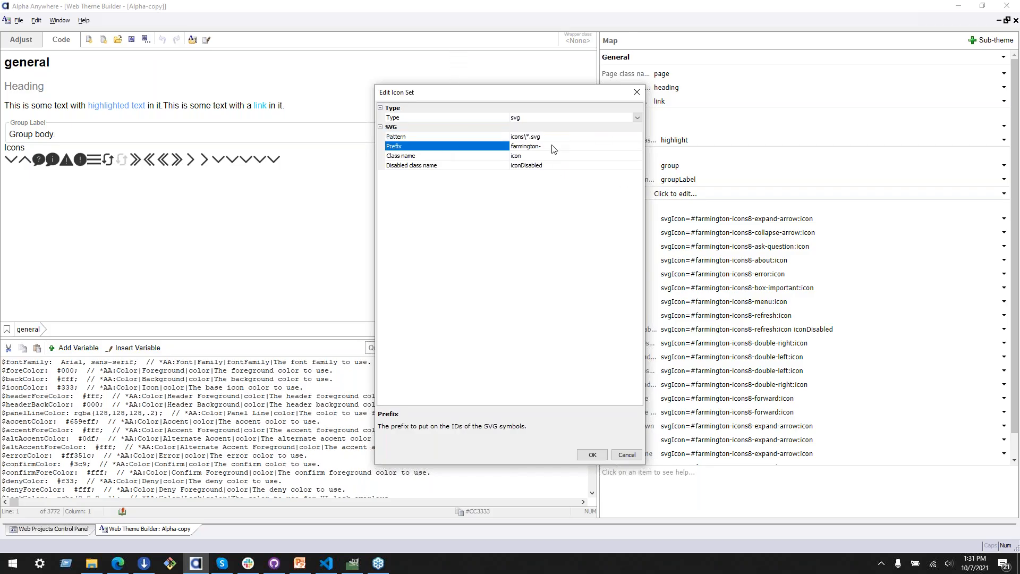
click(475, 157)
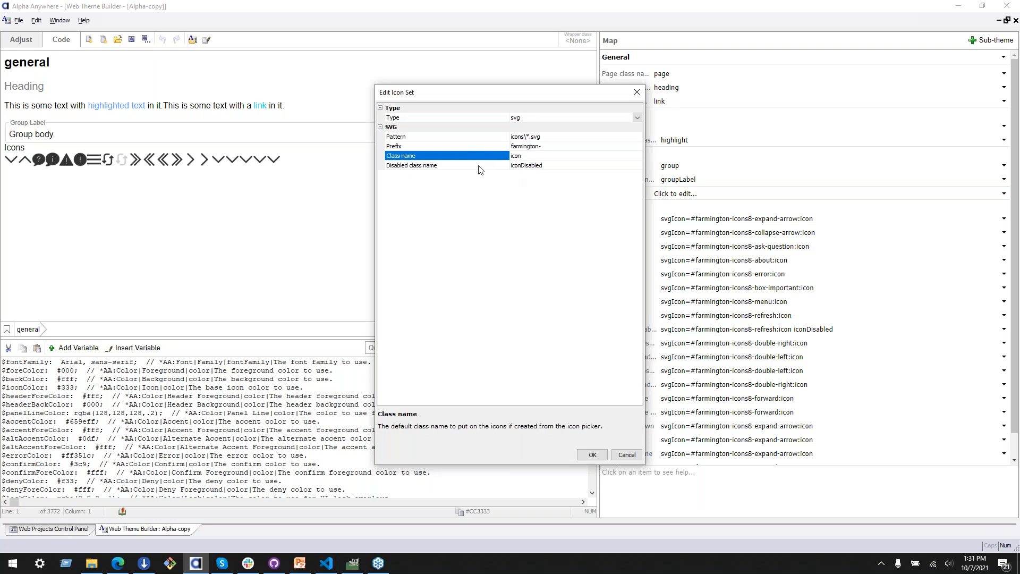
click(476, 167)
click(471, 153)
click(467, 168)
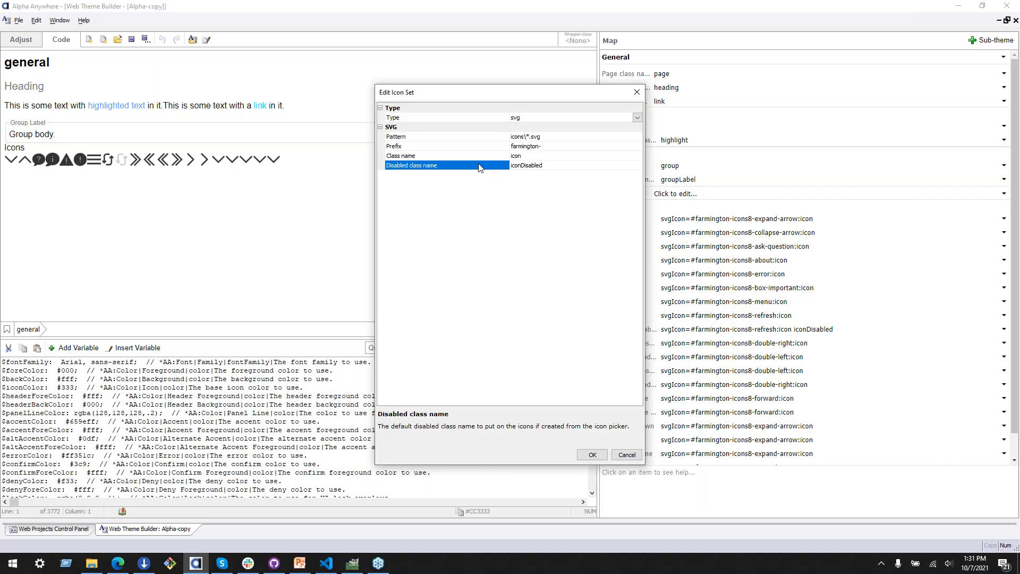
click(632, 457)
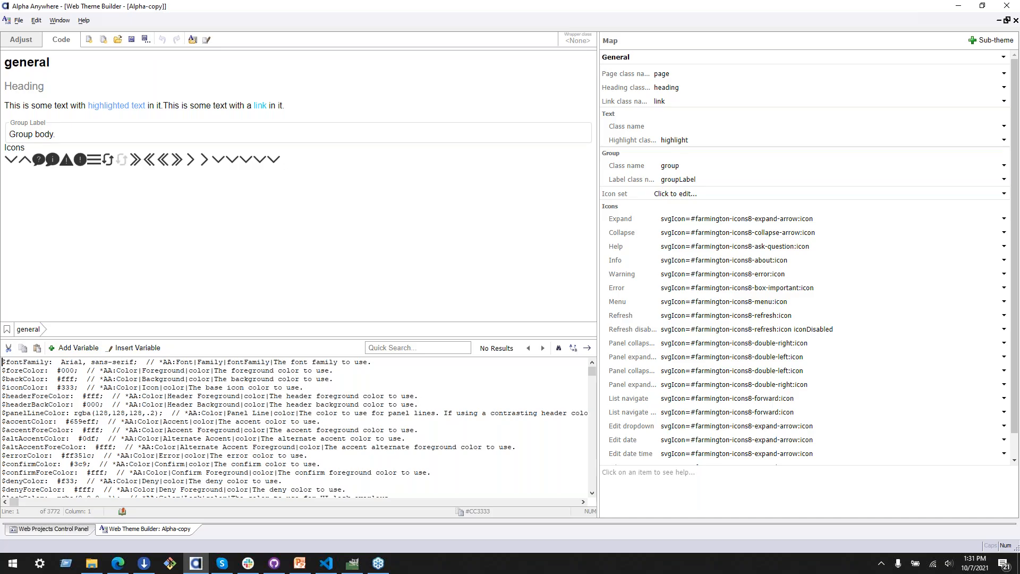
Step: Look through the General icon mappings and examine how icons appear across the theme's component previews in the Adjust view
scroll(733, 233, down, 2)
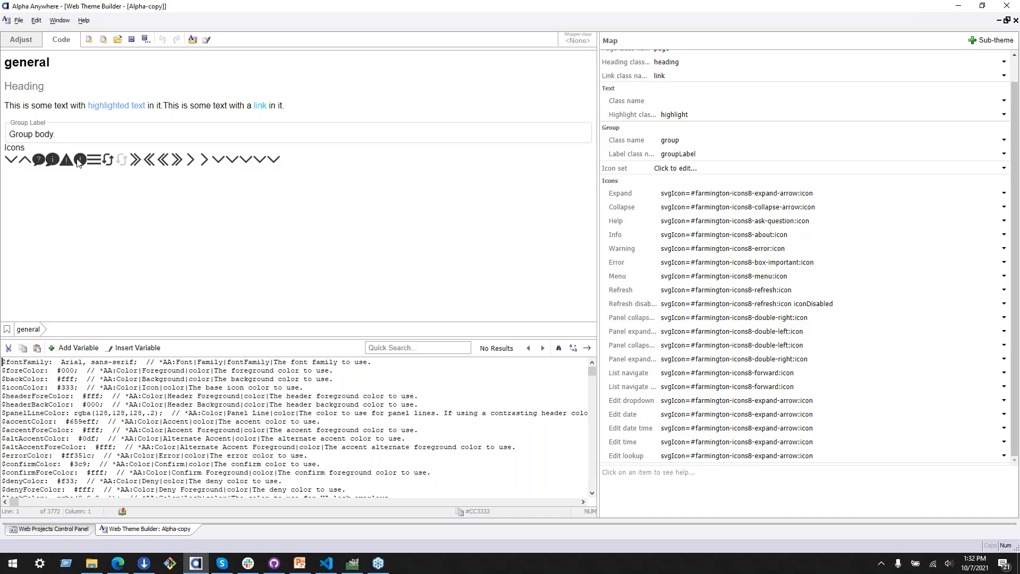
click(13, 45)
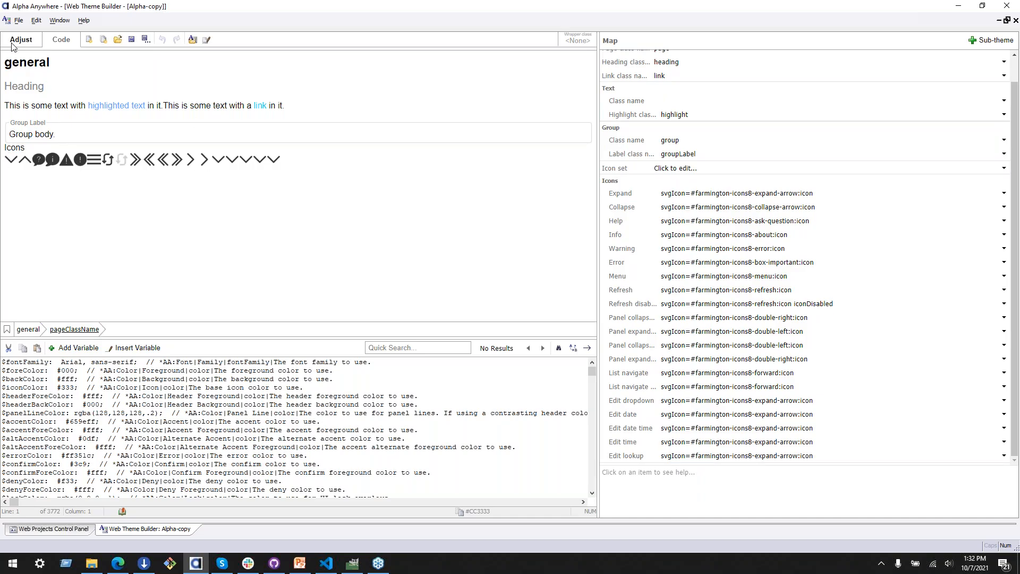
scroll(183, 202, down, 5)
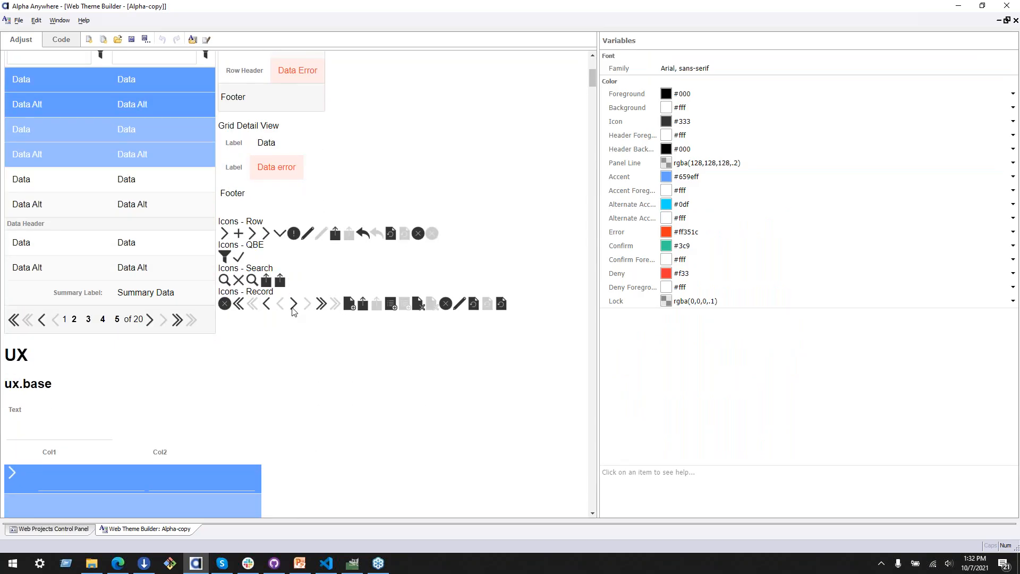
scroll(83, 203, up, 2)
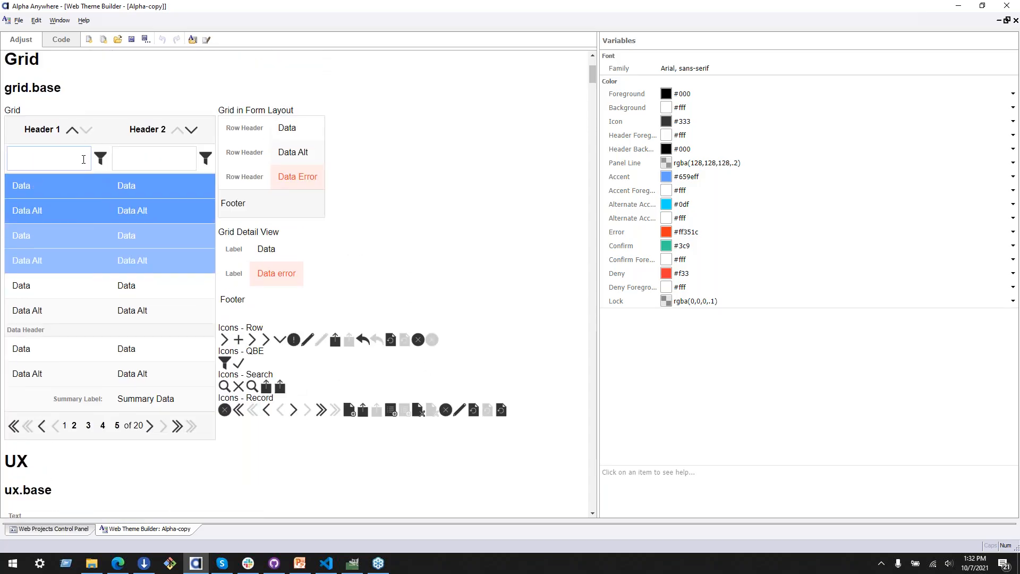
scroll(257, 350, down, 4)
scroll(257, 351, down, 3)
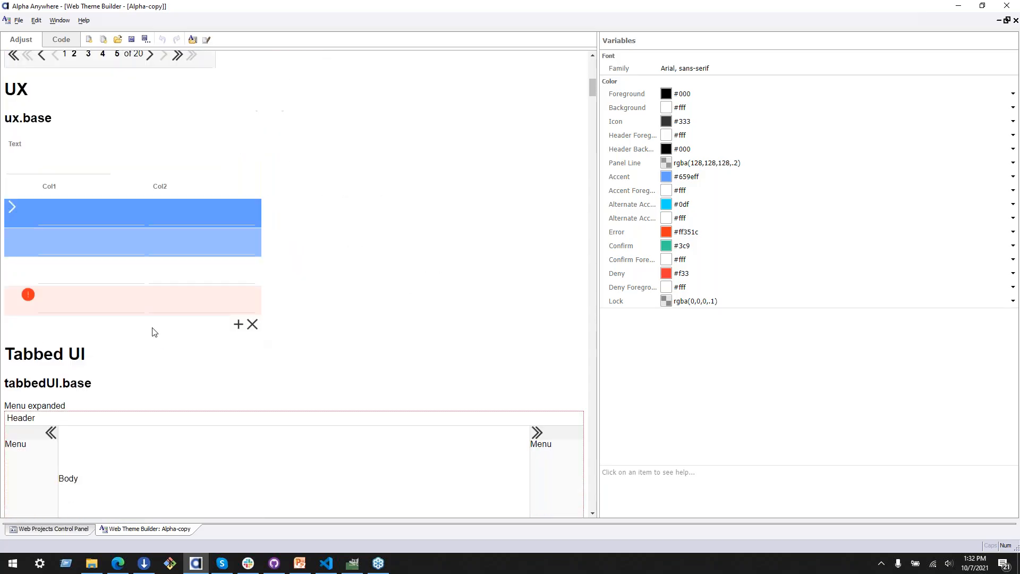
scroll(312, 346, down, 6)
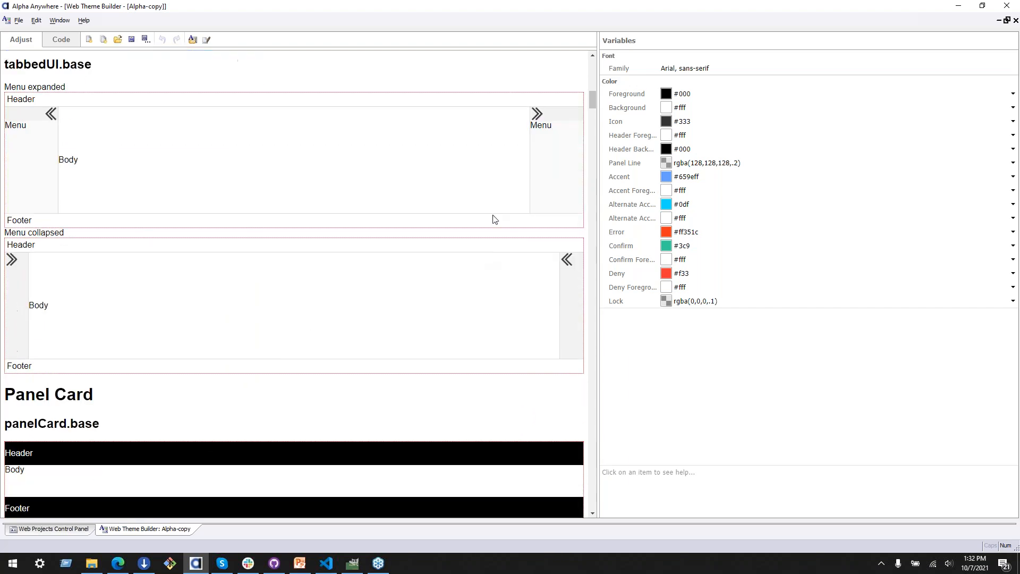
scroll(268, 372, down, 11)
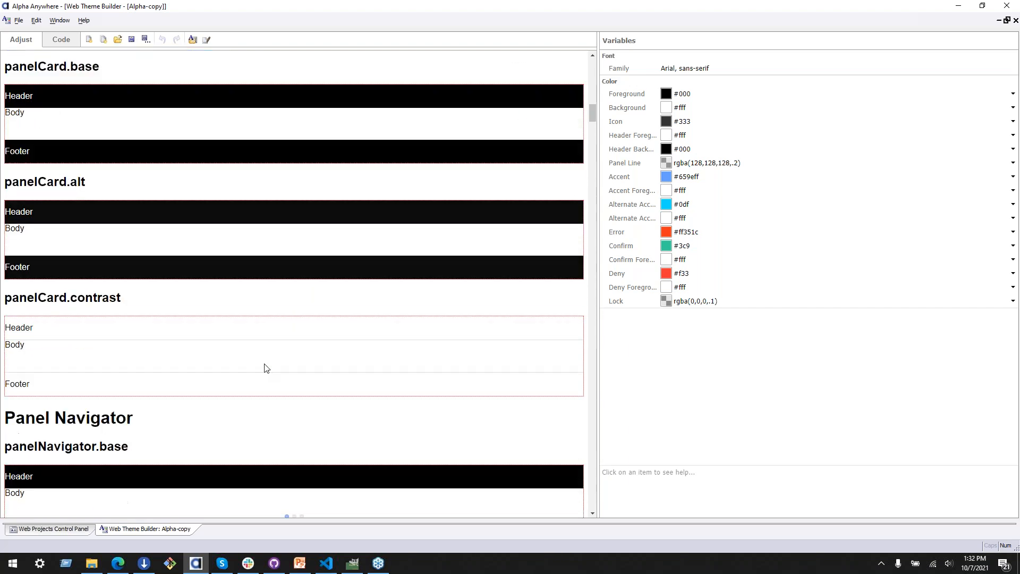
scroll(264, 359, down, 20)
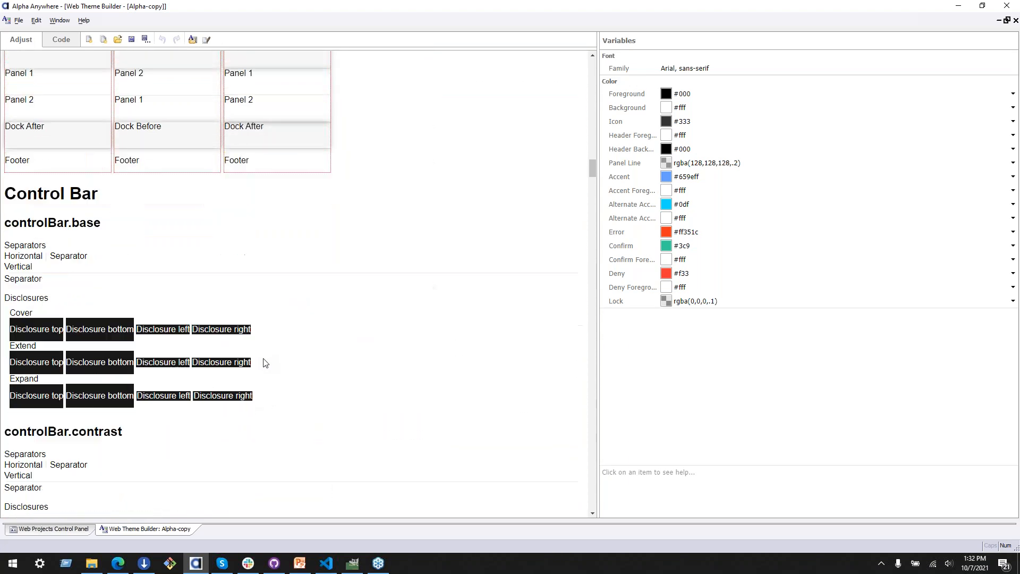
scroll(263, 360, down, 20)
scroll(265, 361, up, 7)
scroll(265, 362, up, 4)
Step: Return to the code view and inspect the image definition of the General part's Expand icon without changing it
click(61, 39)
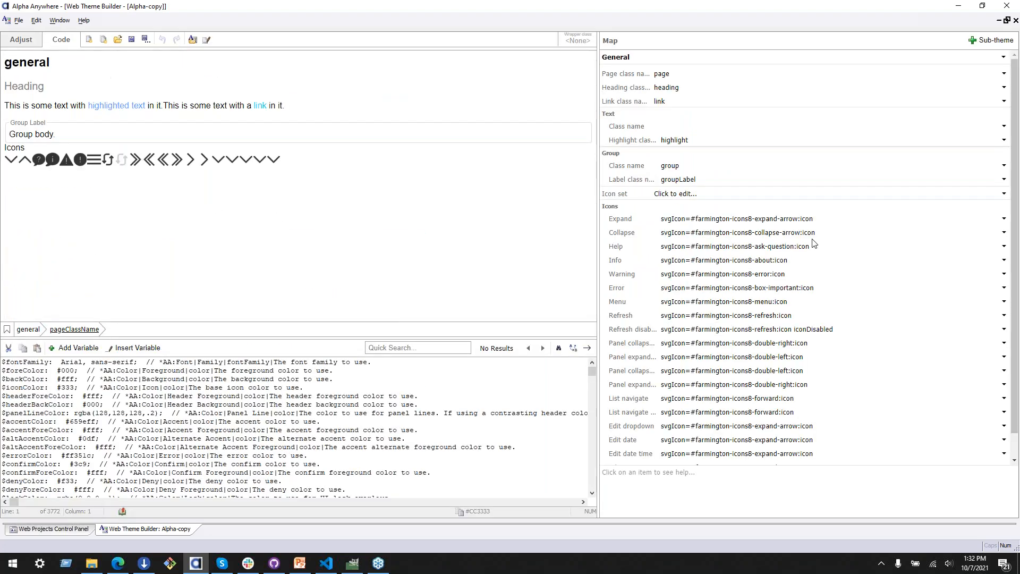
click(630, 234)
click(872, 219)
click(998, 218)
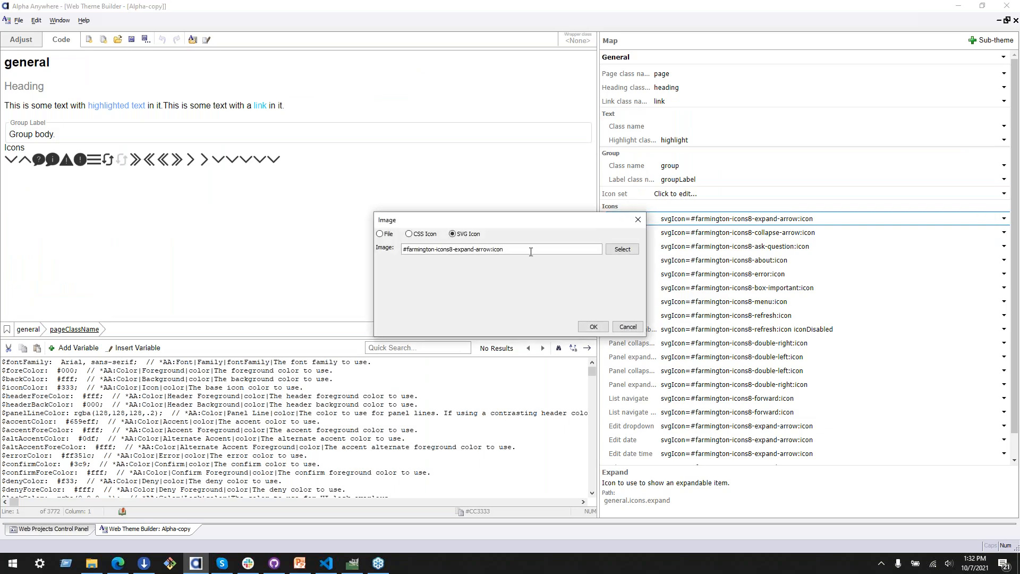
click(633, 327)
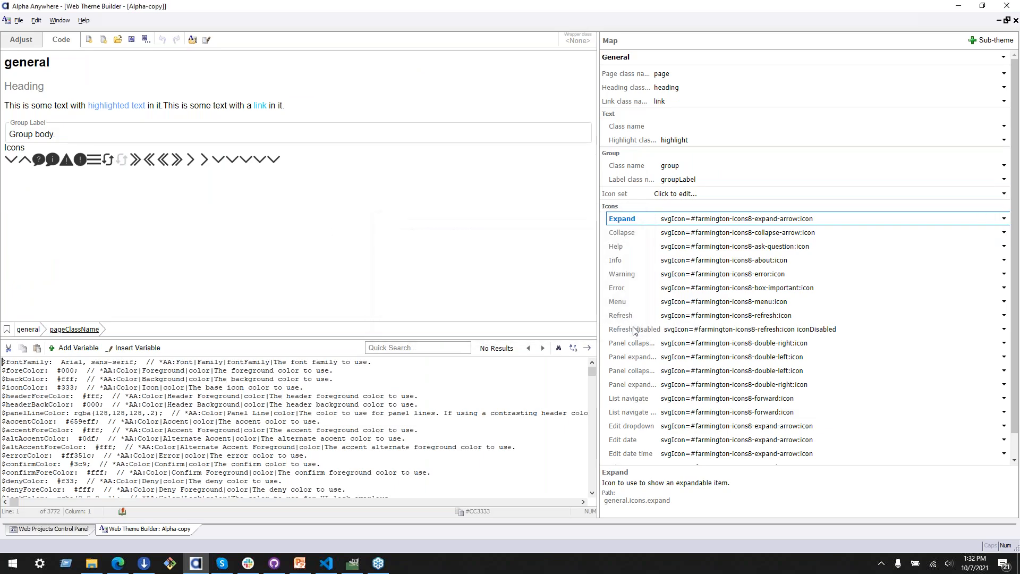
Step: Switch the theme map to the Grid part to view its base sub-theme mappings
click(727, 57)
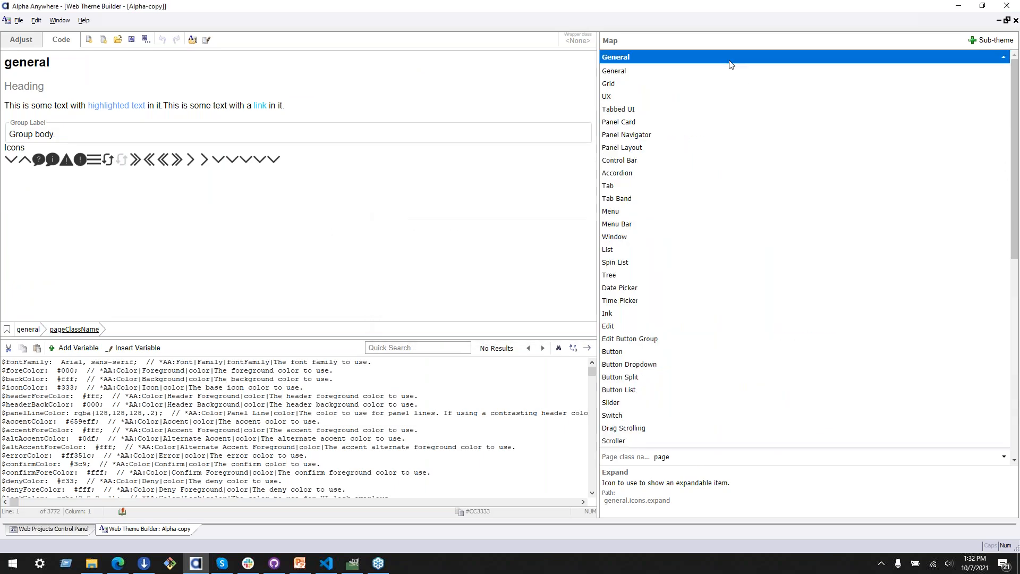
click(703, 80)
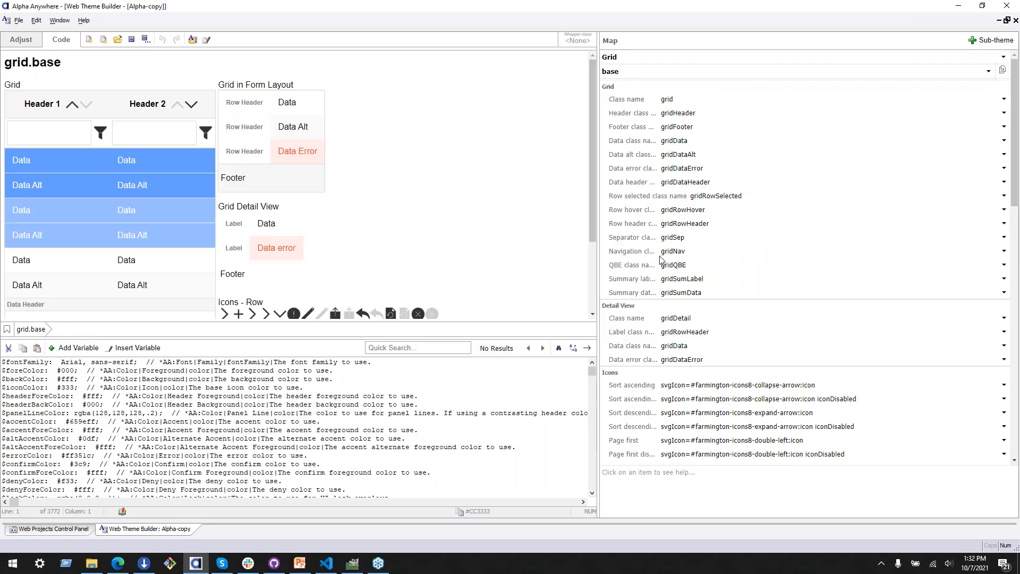
Step: Examine the Grid part's class and icon mappings alongside its row, QBE, search and record icon previews, and return to the Adjust view
scroll(666, 270, down, 10)
scroll(666, 270, down, 8)
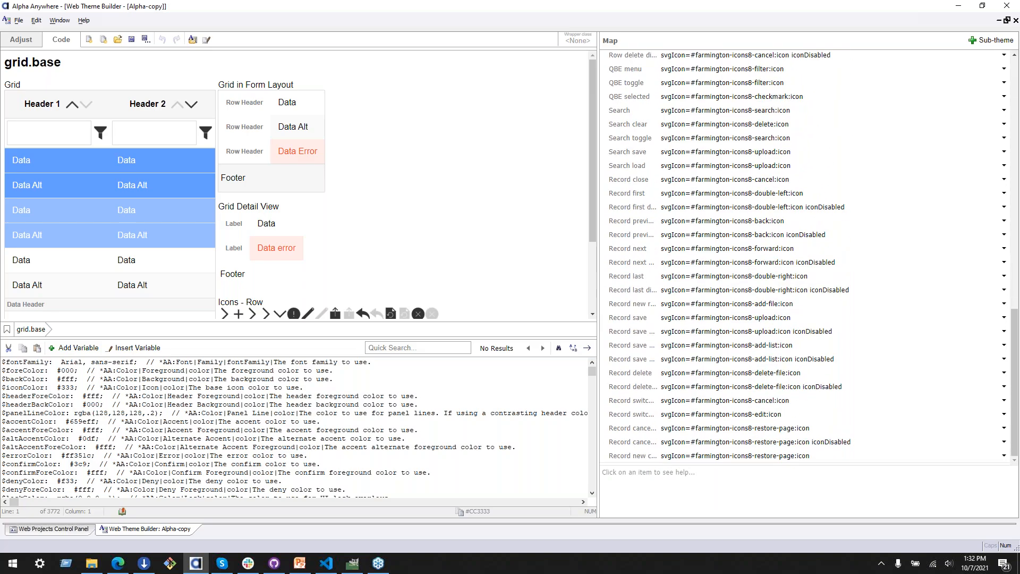
scroll(674, 257, up, 15)
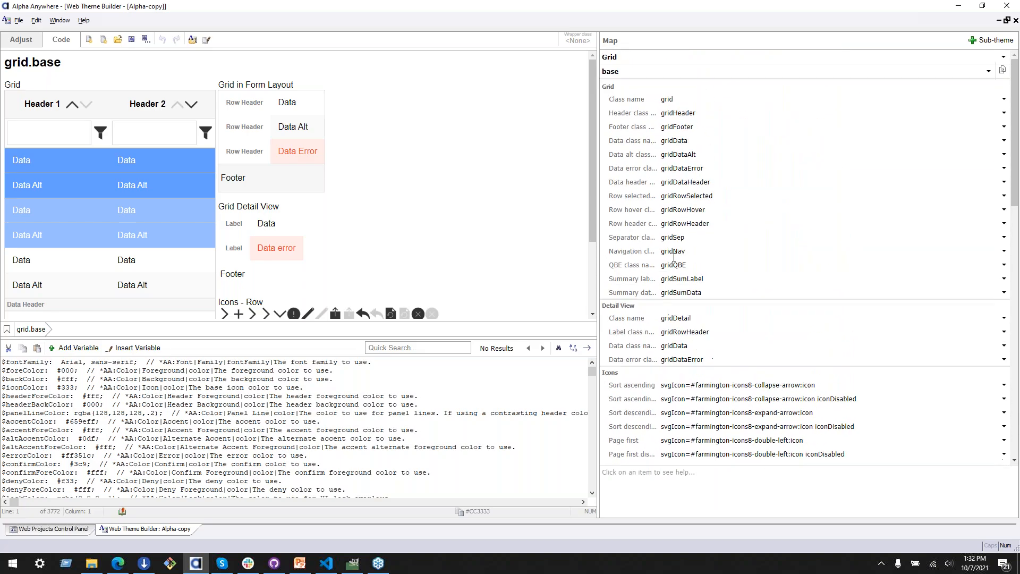
scroll(373, 138, down, 4)
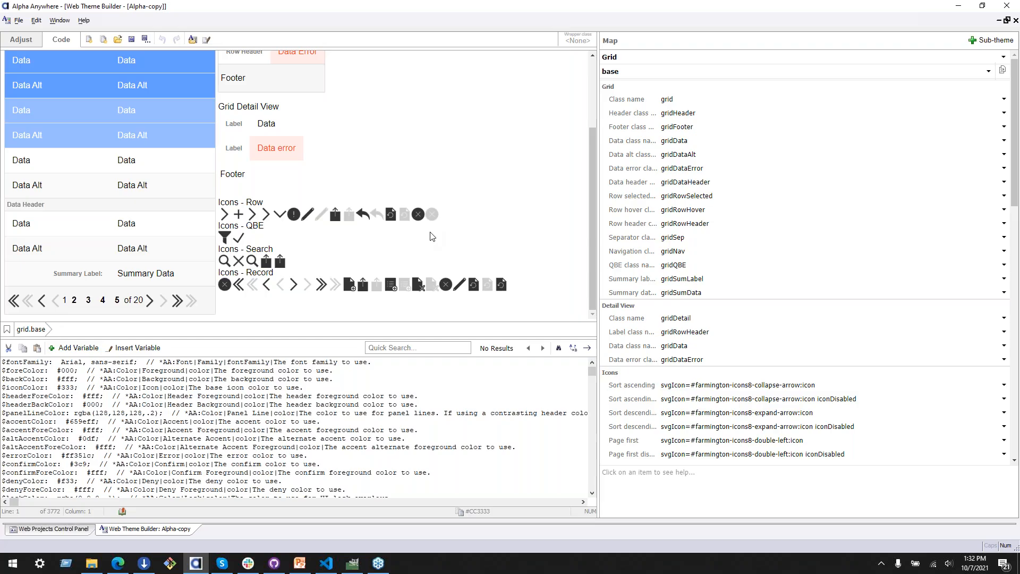
scroll(395, 244, up, 3)
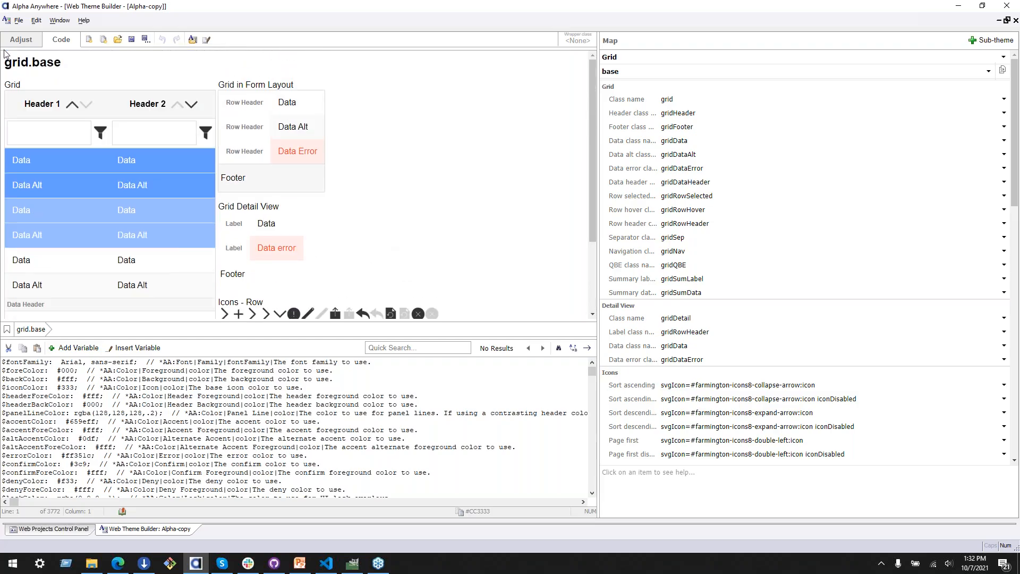
click(20, 40)
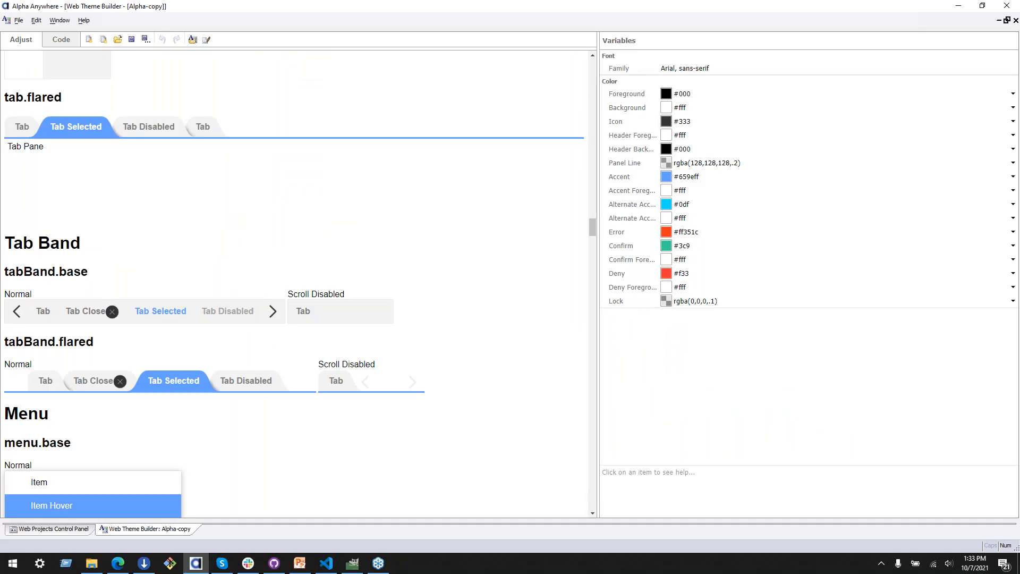
Step: Switch to the Farmington Brand Guidelines PDF in the browser and review the rules for using the full and text-only logos
key(alt+Tab)
drag(1019, 151, 713, 150)
double_click(713, 149)
scroll(646, 268, up, 15)
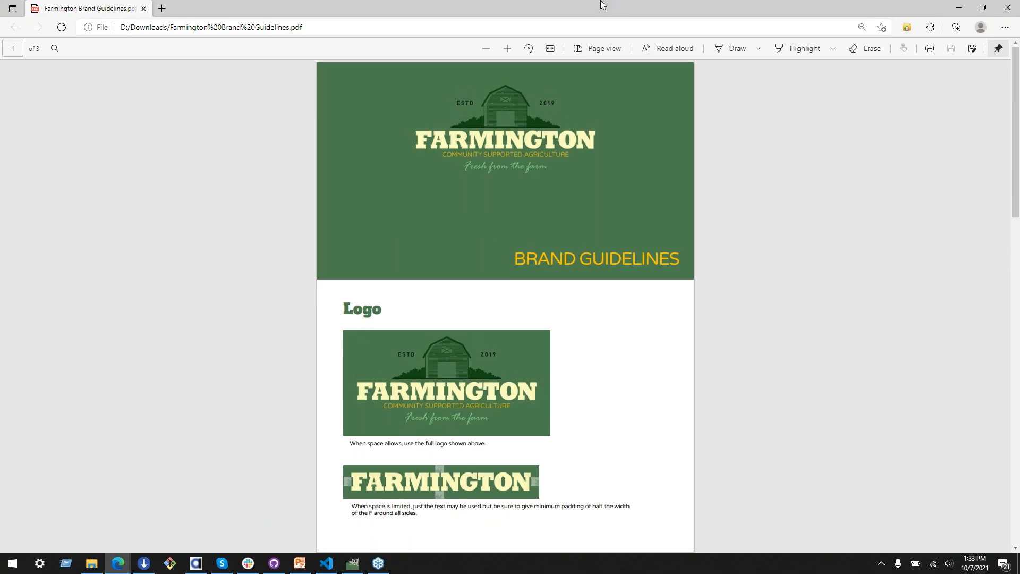
scroll(485, 230, down, 5)
scroll(372, 230, up, 3)
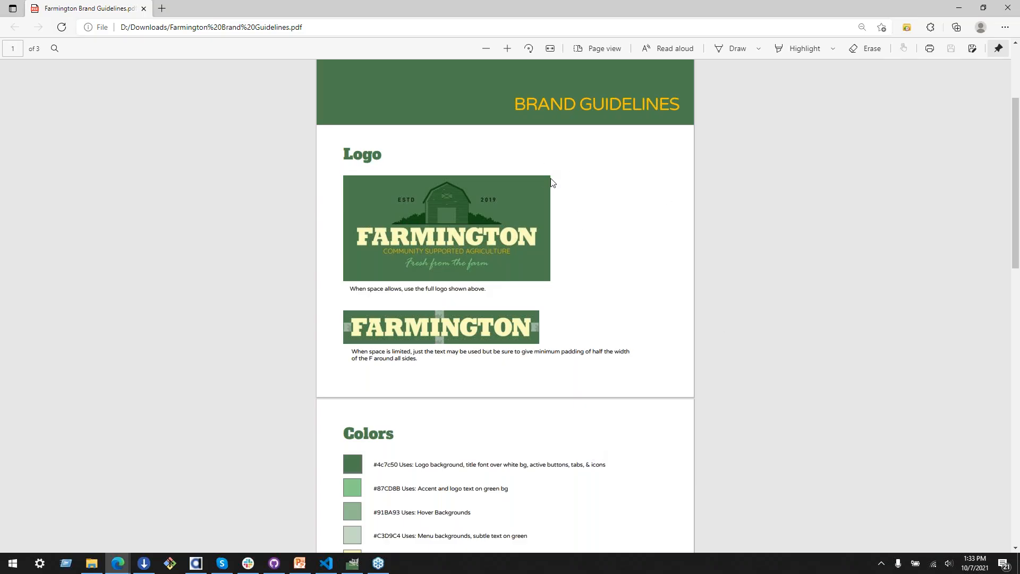
scroll(416, 231, down, 1)
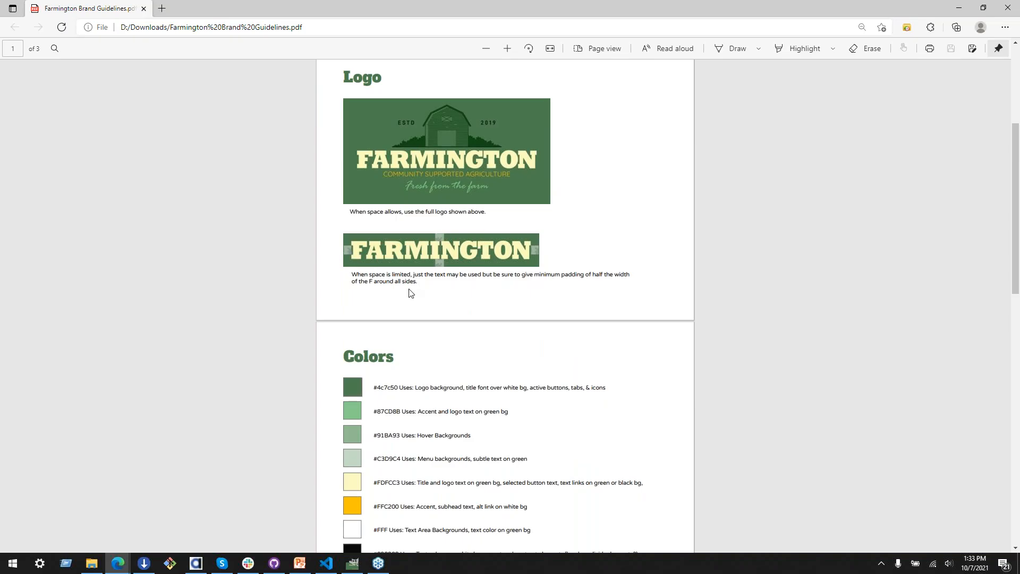
scroll(410, 291, down, 1)
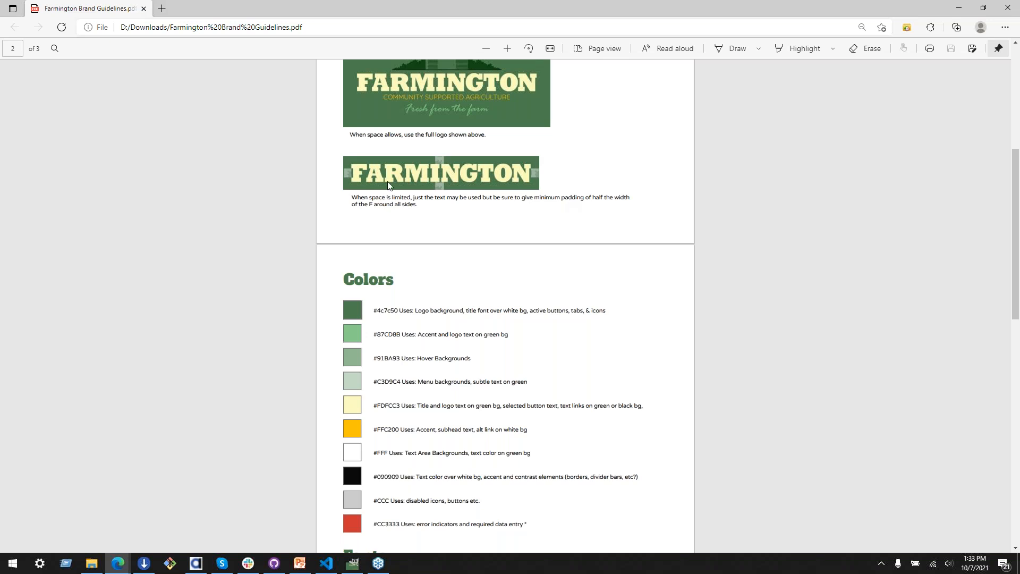
scroll(525, 214, down, 2)
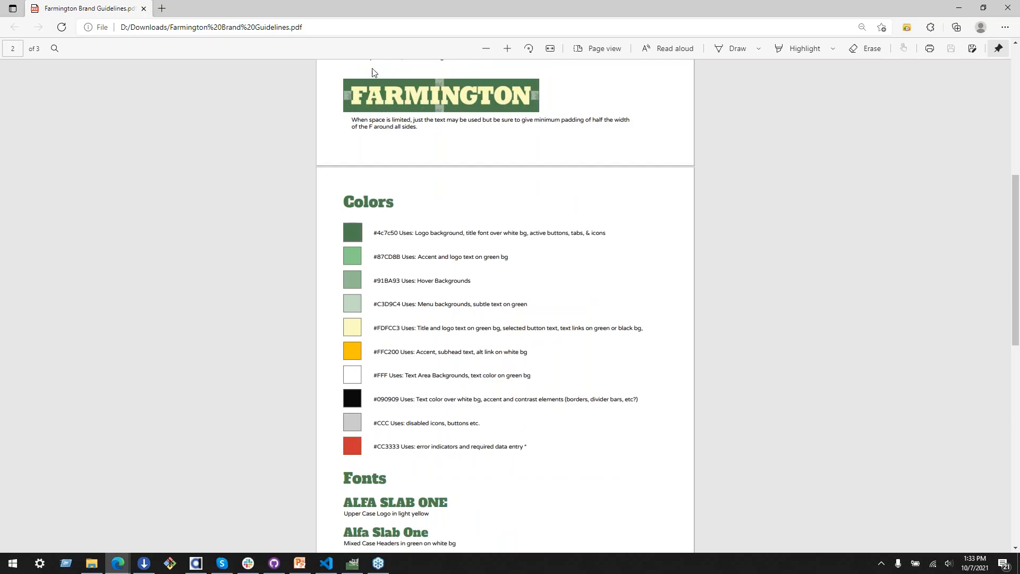
Step: Enlarge the brand guidelines PDF and read the minimum padding rule for the text-only logo
scroll(556, 220, down, 2)
scroll(556, 220, up, 2)
double_click(547, 119)
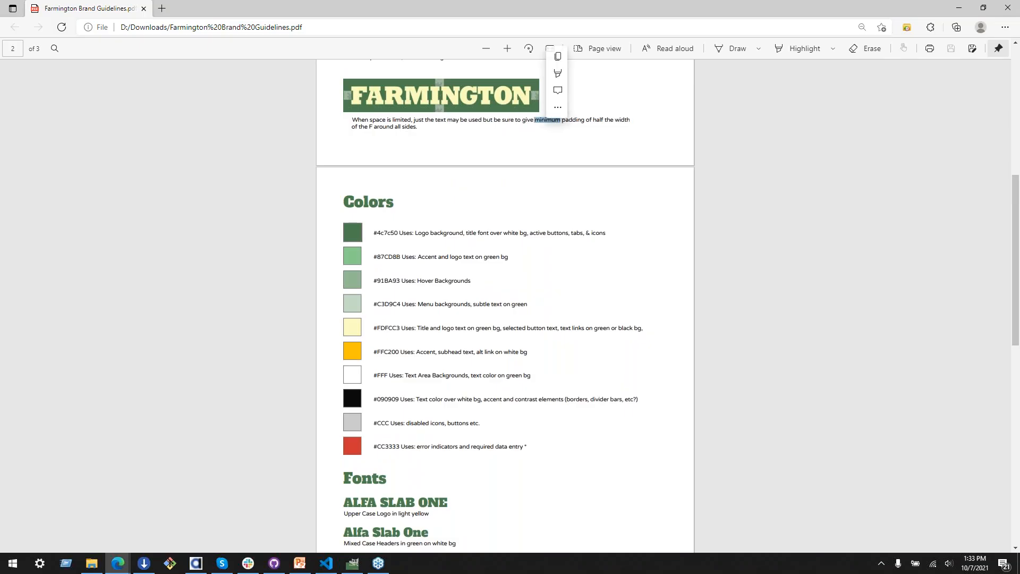
click(561, 388)
ctrl+scroll(577, 388, up, 2)
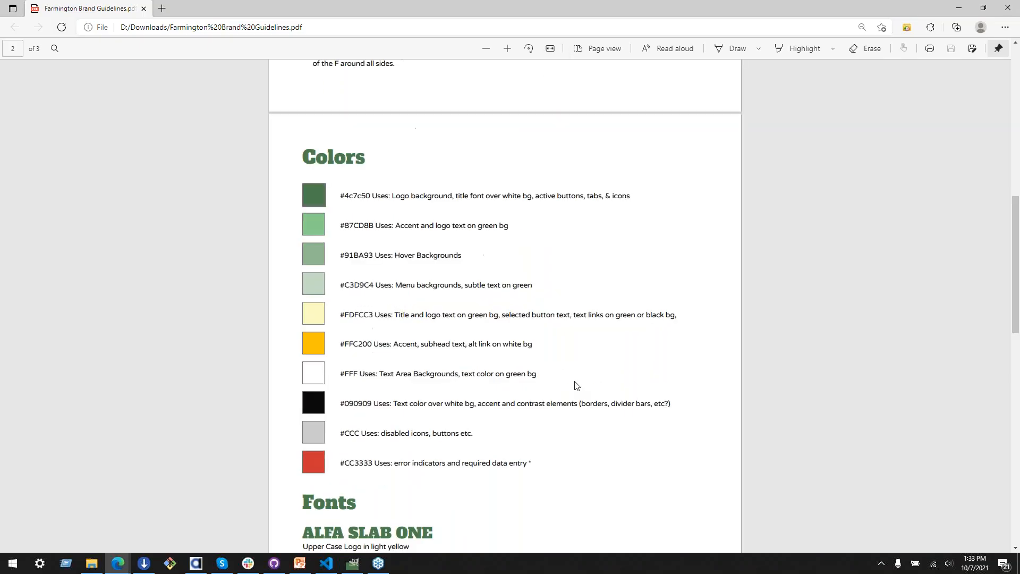
scroll(576, 380, up, 1)
scroll(574, 383, up, 8)
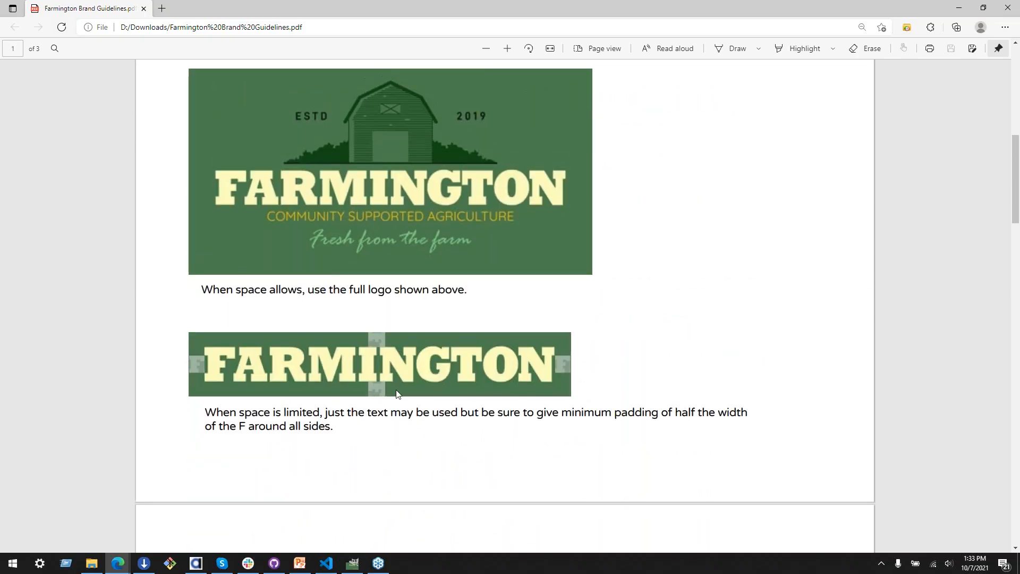
Step: Examine the Colors section of the brand guidelines for each hex color and its intended uses
scroll(616, 426, down, 3)
scroll(611, 417, down, 5)
scroll(606, 406, up, 1)
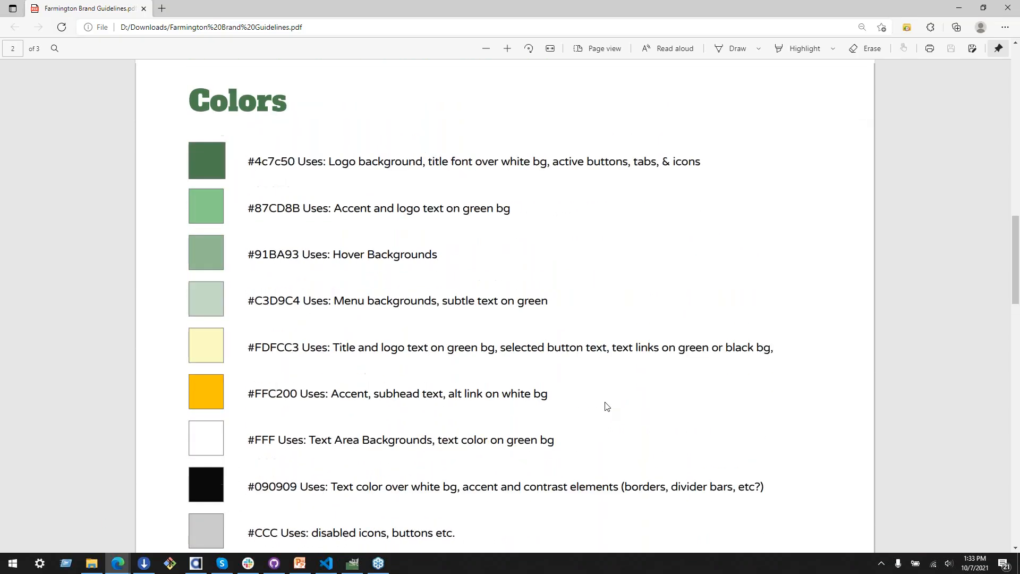
scroll(298, 223, down, 5)
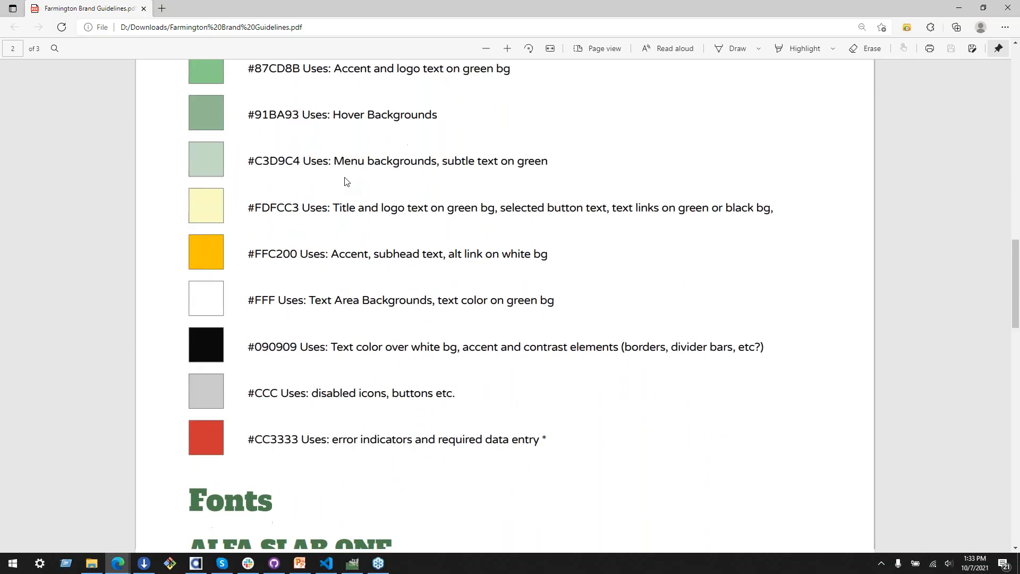
scroll(345, 307, up, 3)
scroll(348, 314, up, 3)
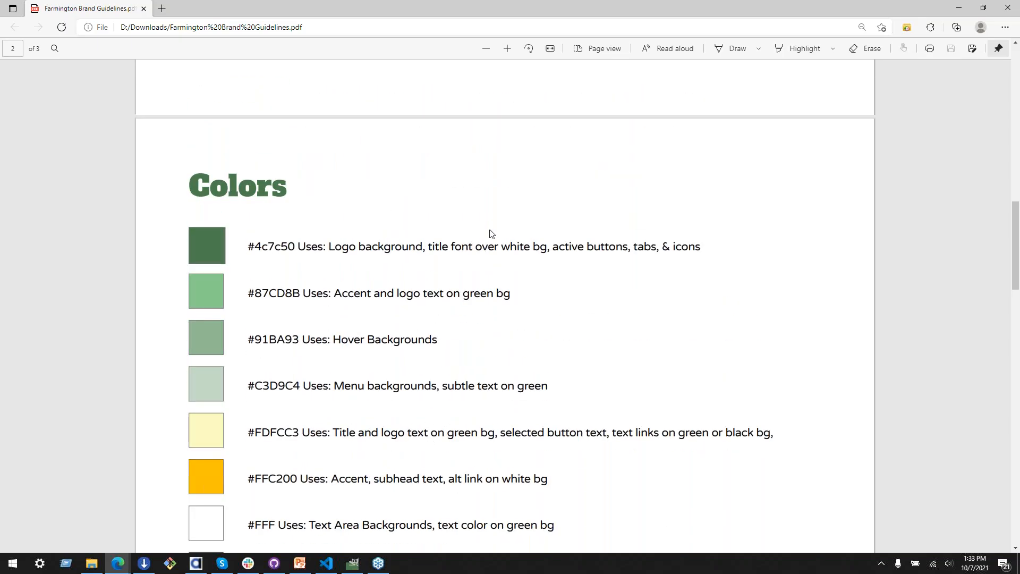
scroll(460, 306, down, 3)
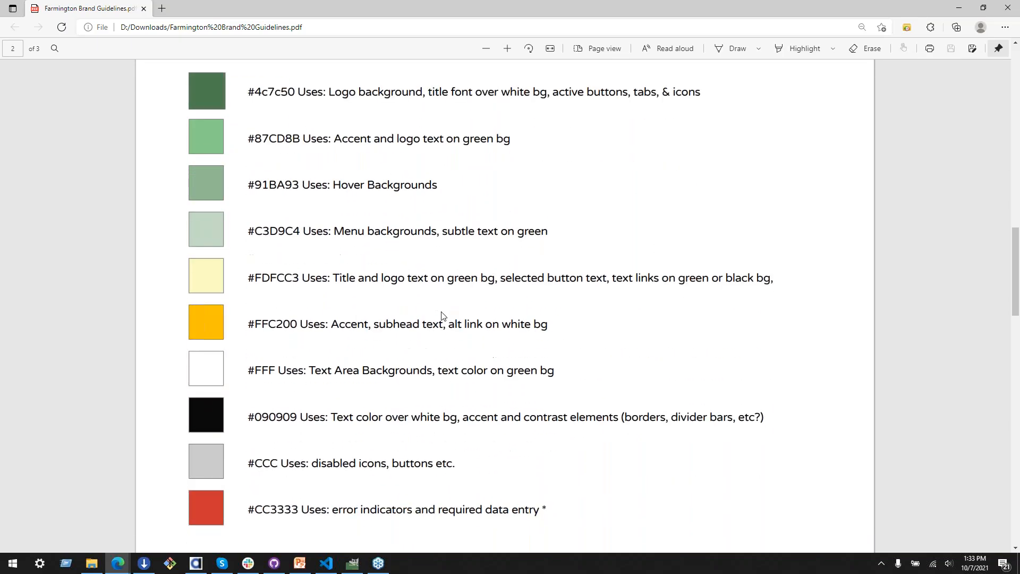
scroll(208, 364, up, 1)
scroll(209, 365, up, 2)
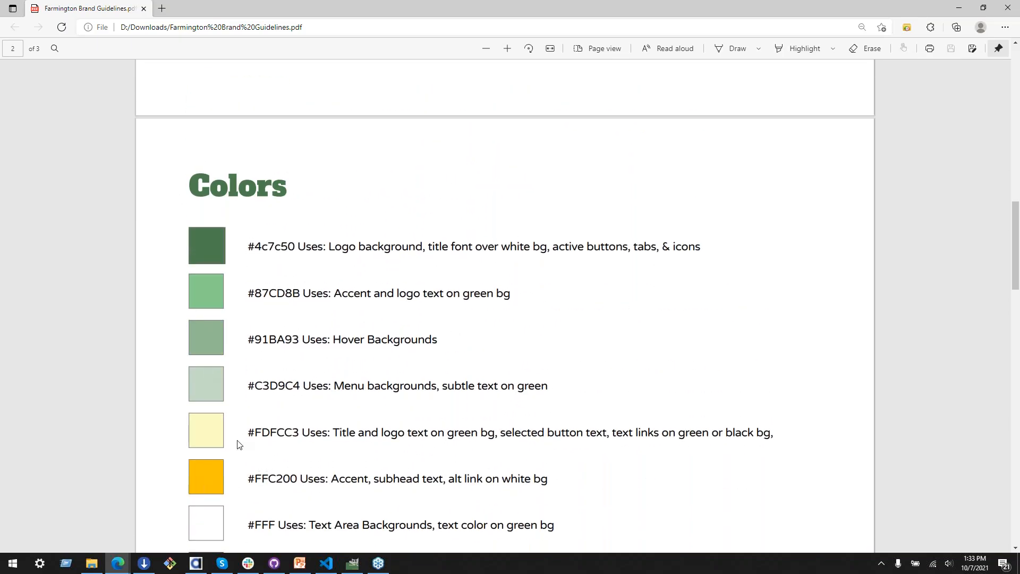
Step: Return to the Web Theme Builder, inspect the comment that defines the $foreColor variable in the code, and go back to the Adjust view
click(197, 564)
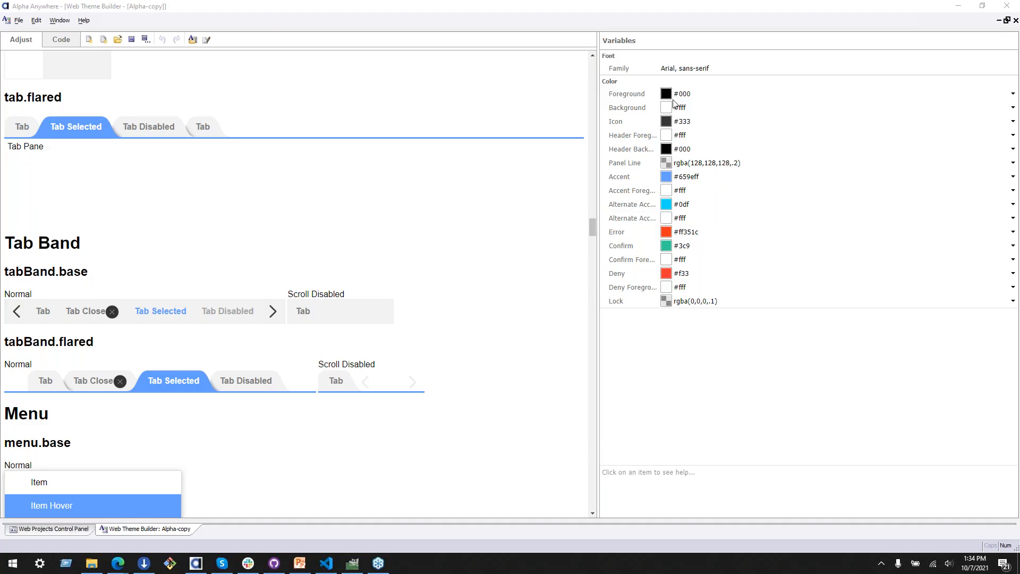
click(61, 39)
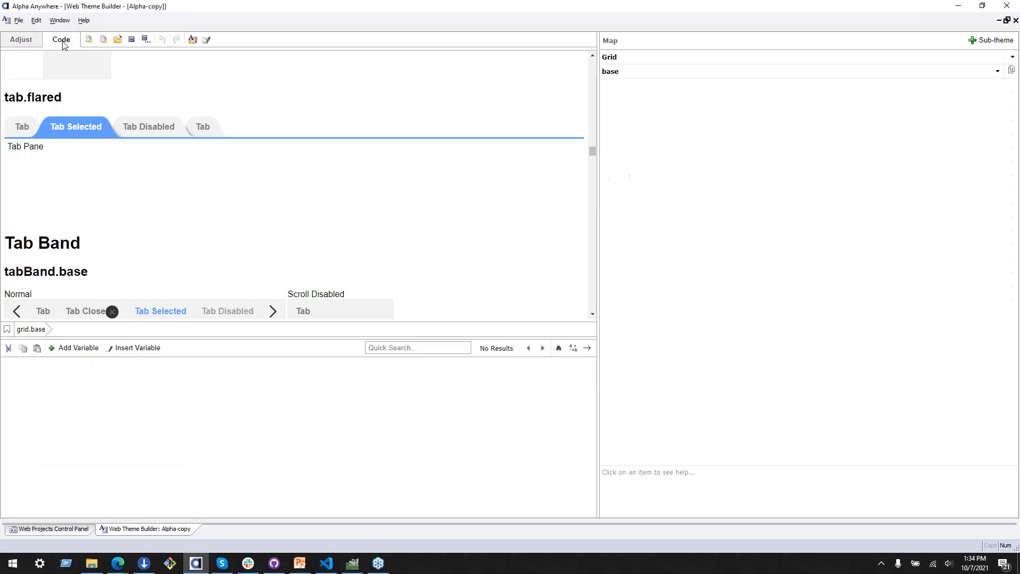
drag(20, 373, 223, 372)
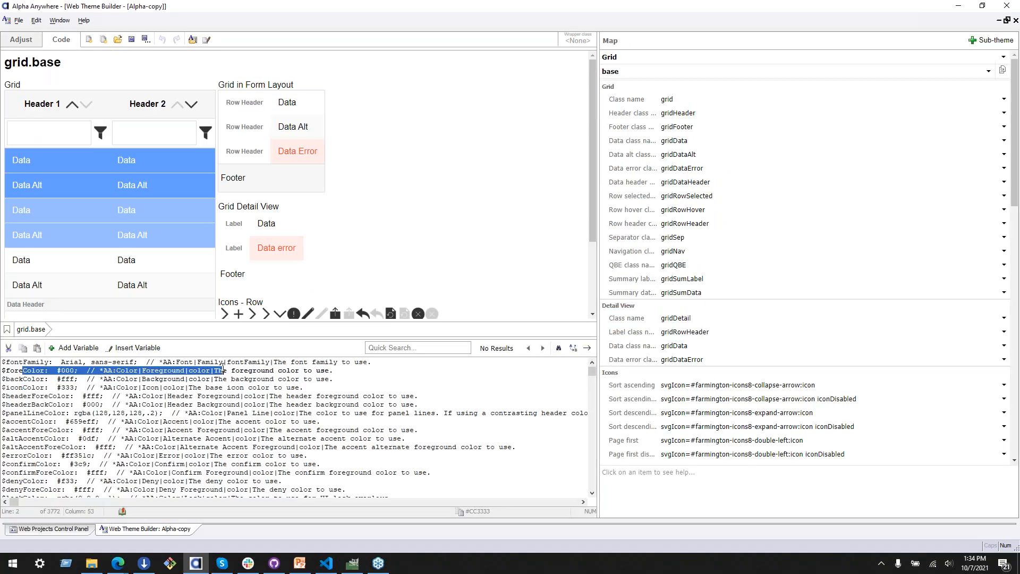
click(223, 372)
drag(88, 373, 348, 370)
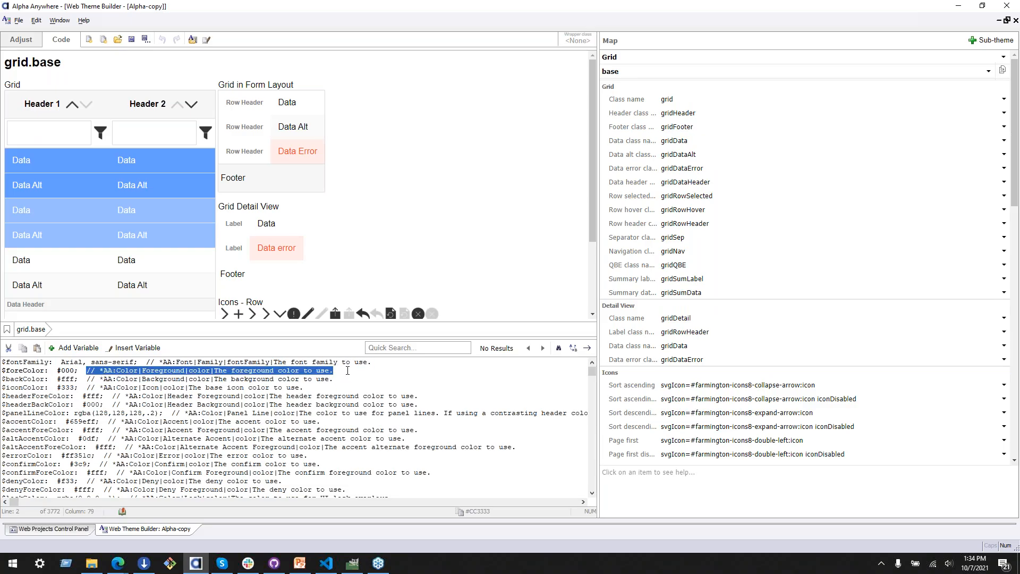
drag(86, 372, 334, 371)
click(334, 372)
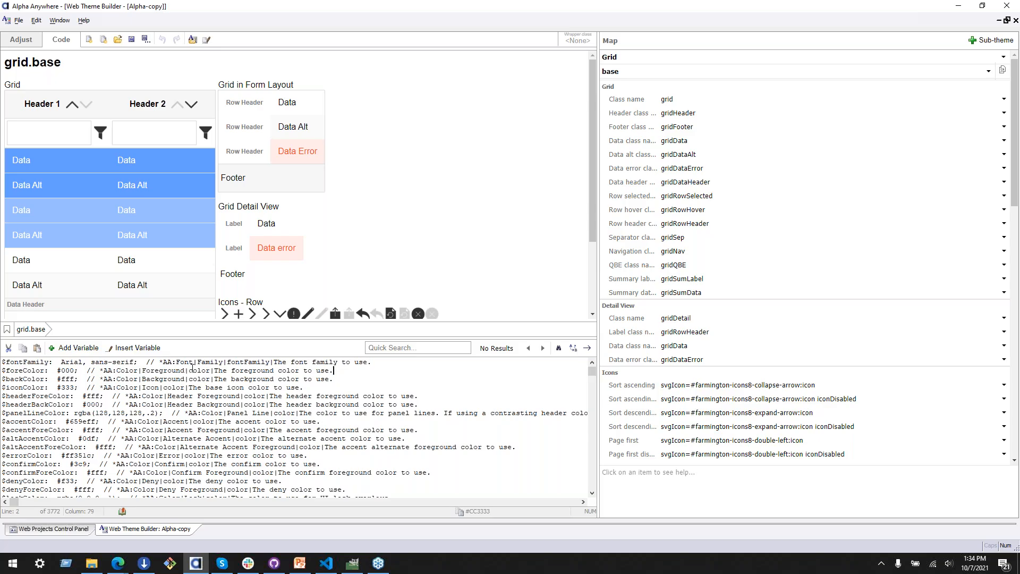
click(20, 40)
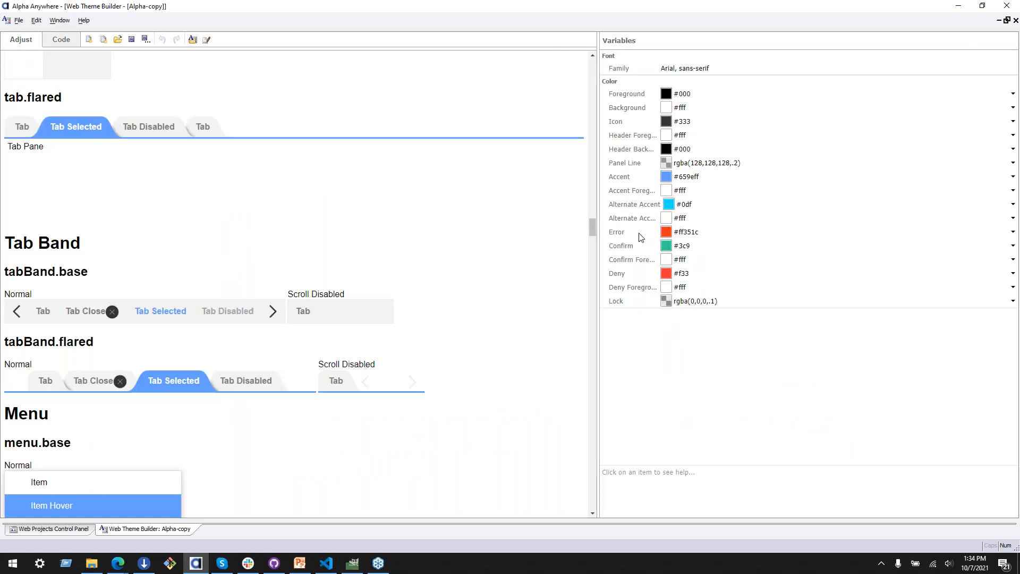
Step: Open the color picker for the theme's Foreground variable and enter the brand green #4c7c50 as its hex value
click(1013, 93)
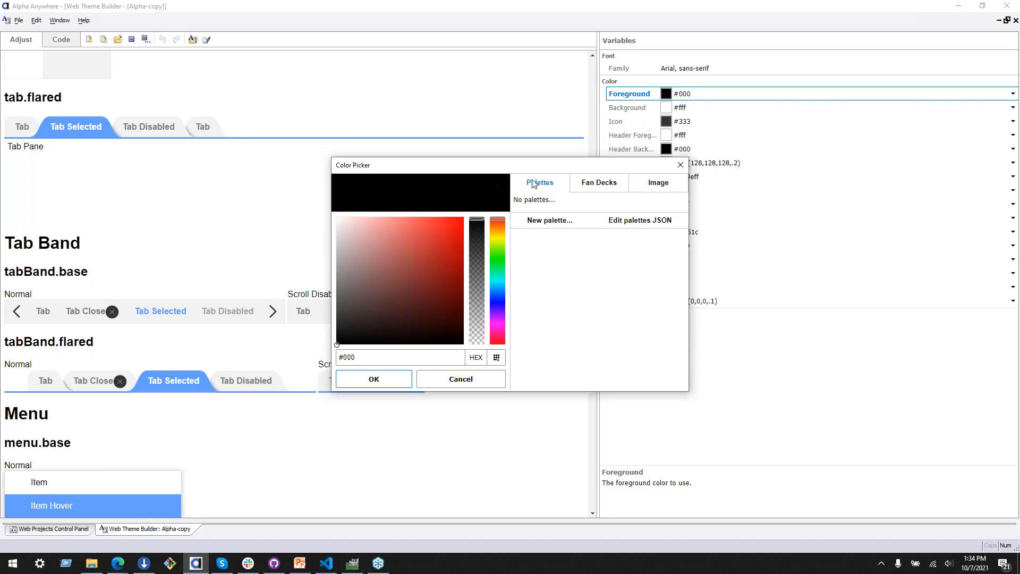
click(387, 356)
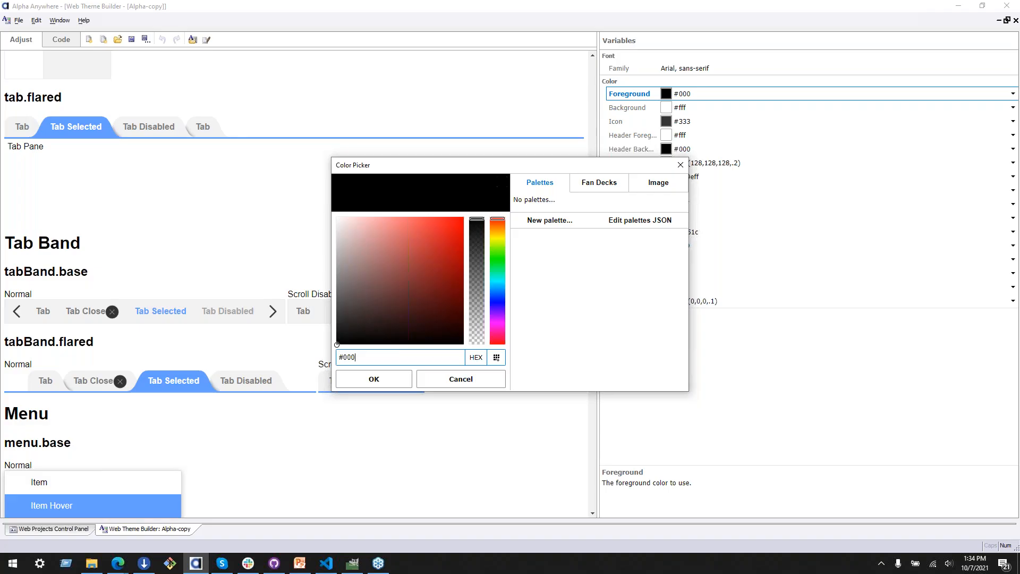
key(alt+Tab)
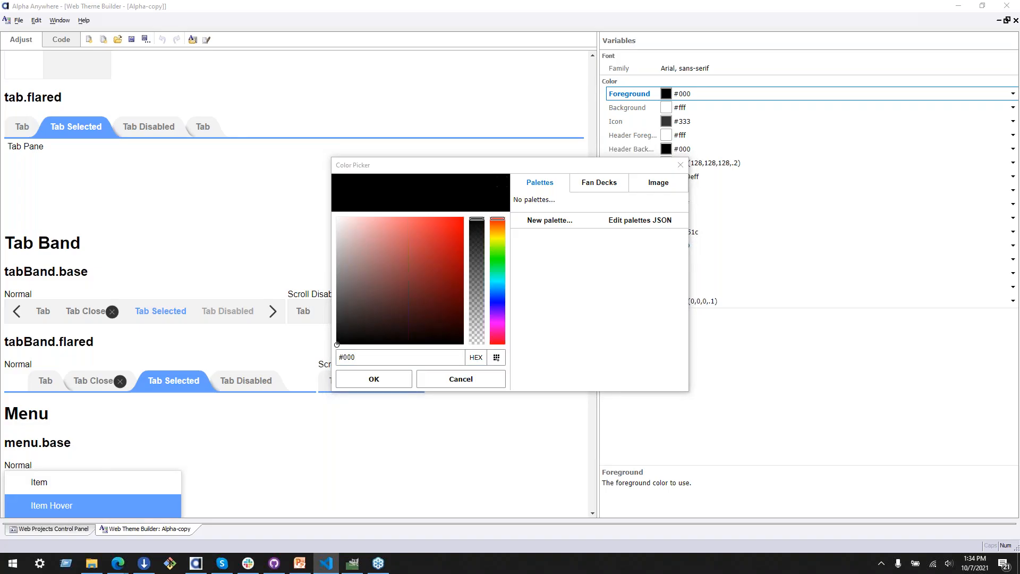
click(370, 359)
text(#4c7c50)
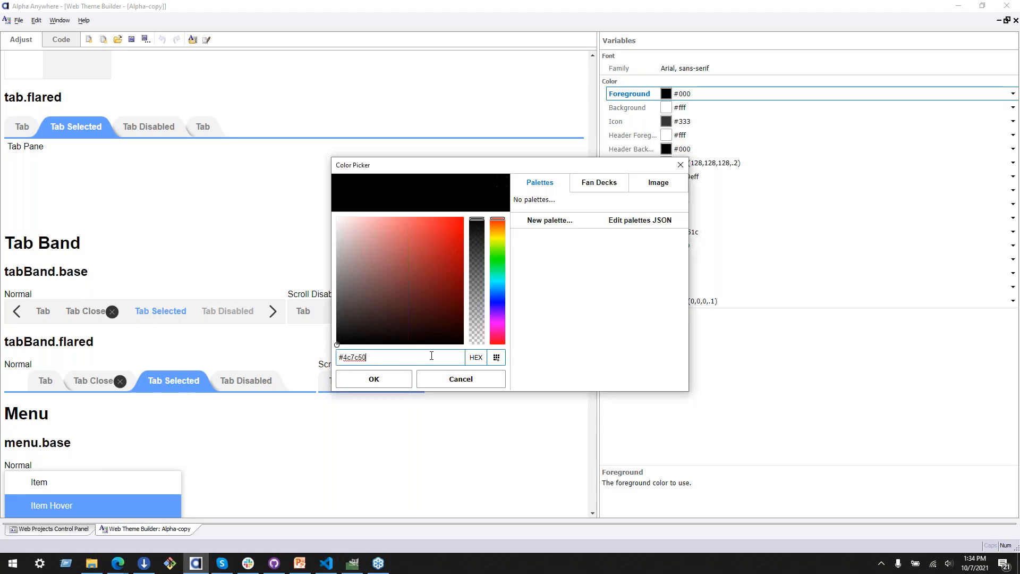
key(Tab)
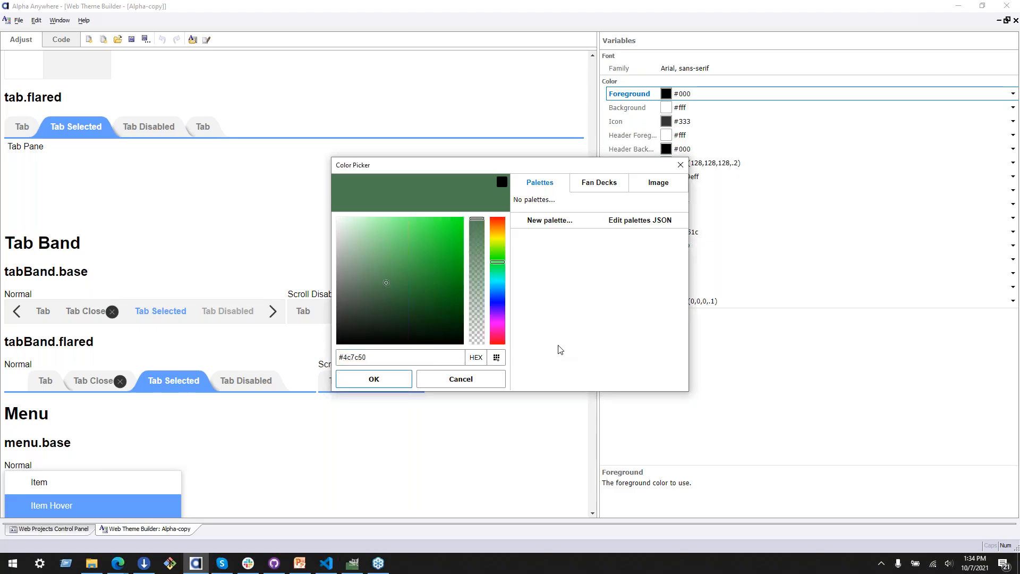
click(550, 221)
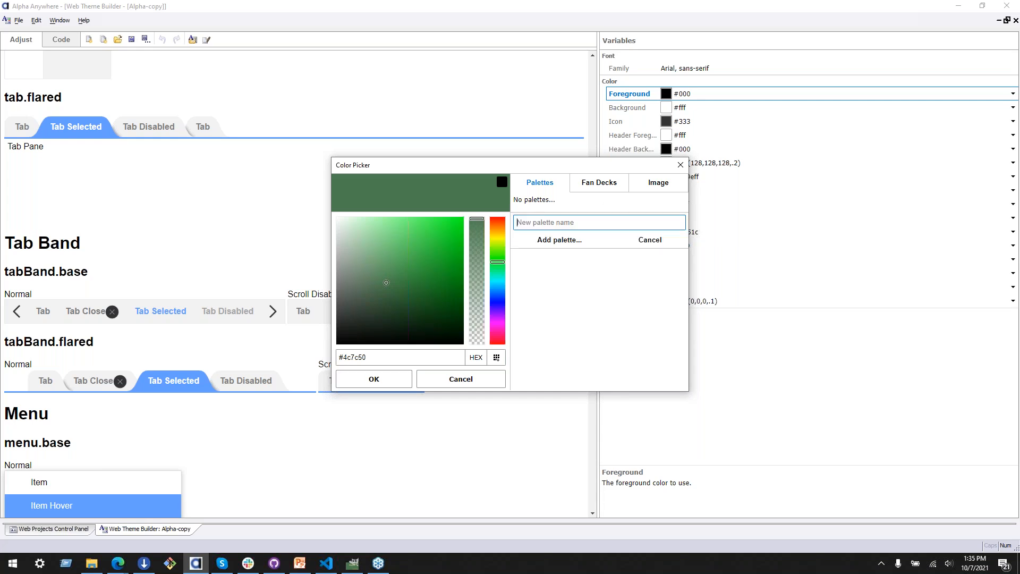
text(Farmington)
click(567, 241)
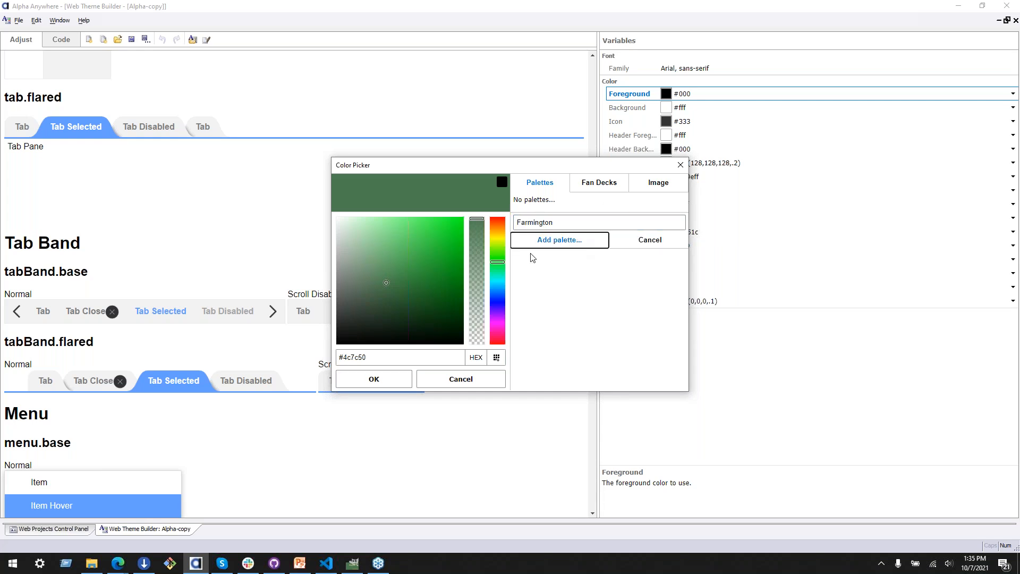
click(593, 223)
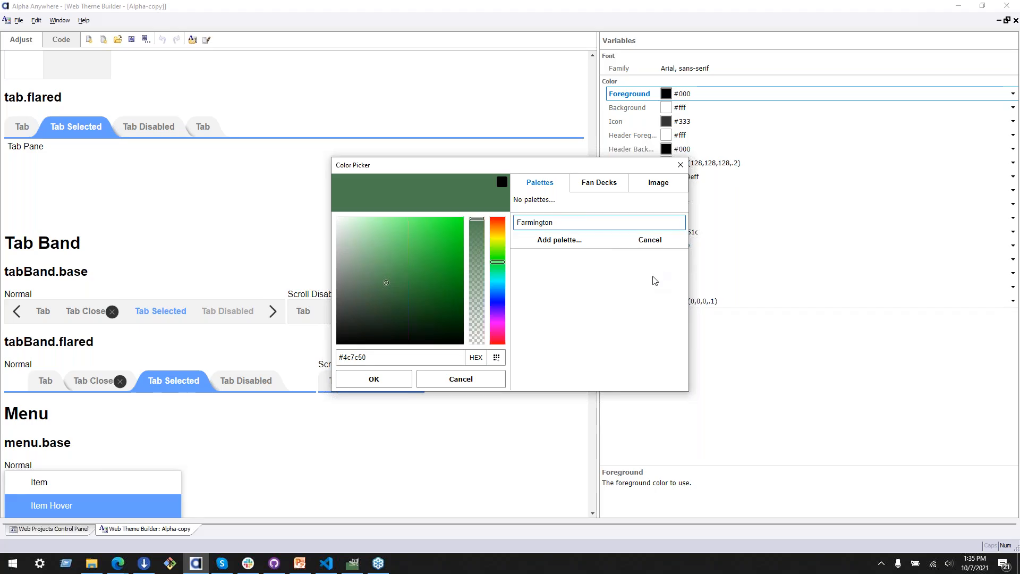
click(555, 242)
click(650, 241)
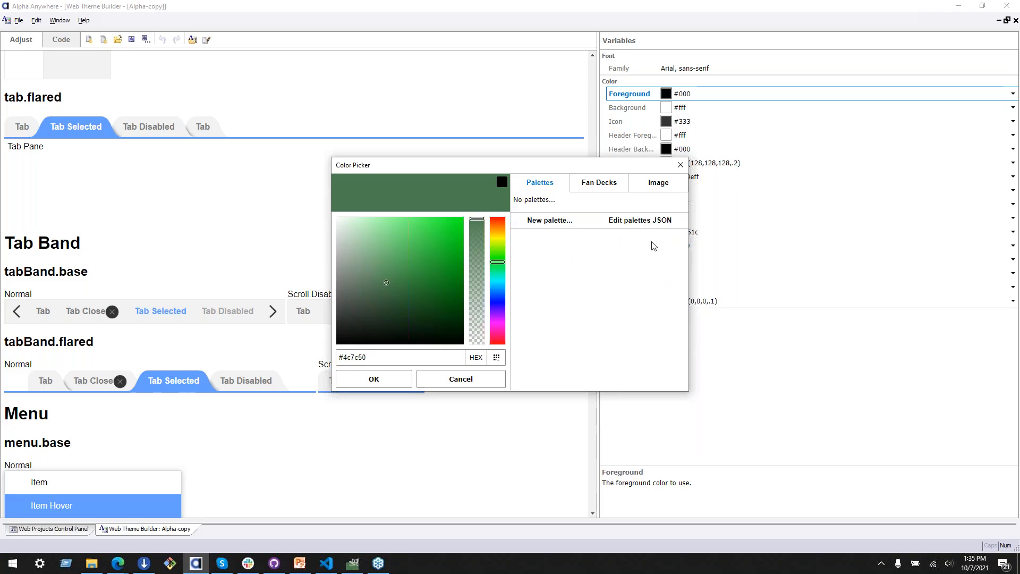
click(553, 223)
text(F)
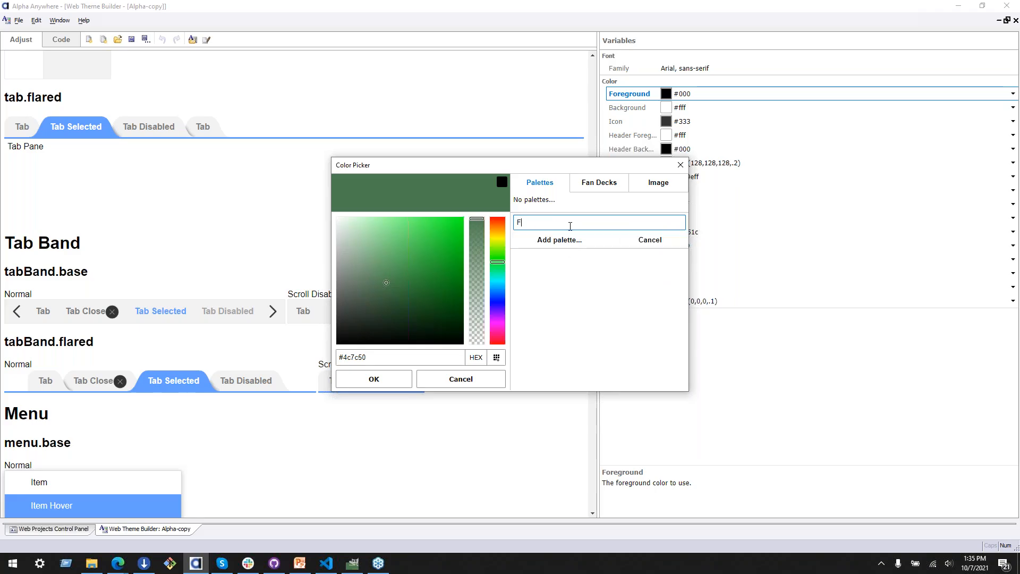
text(armington)
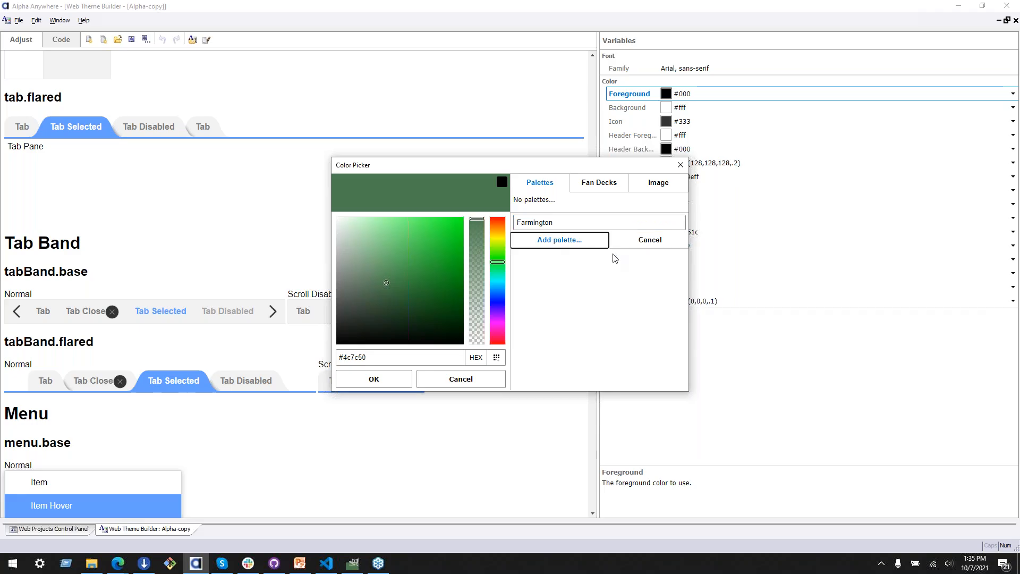
click(637, 245)
click(624, 223)
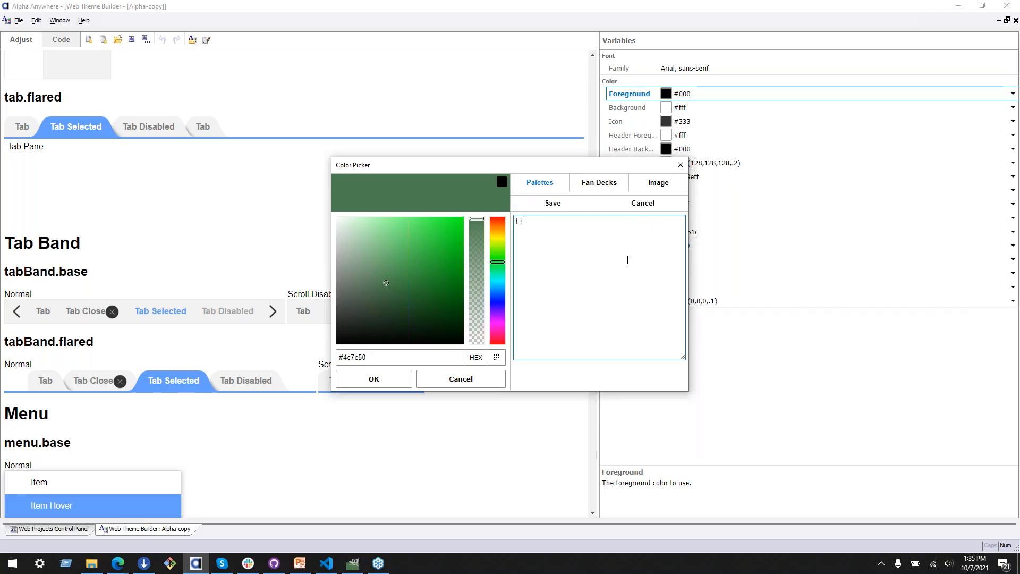
key(alt+Tab)
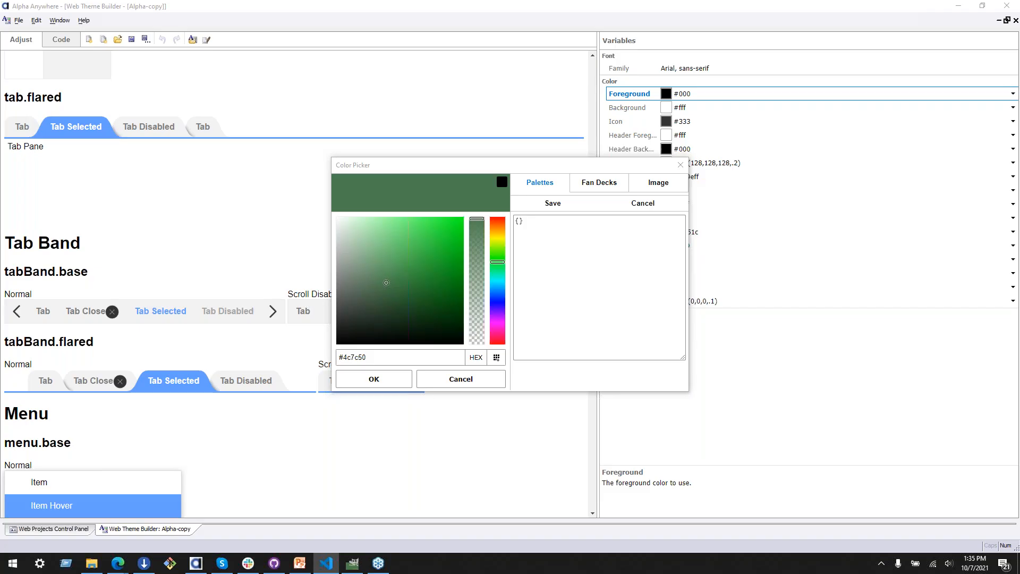
click(561, 227)
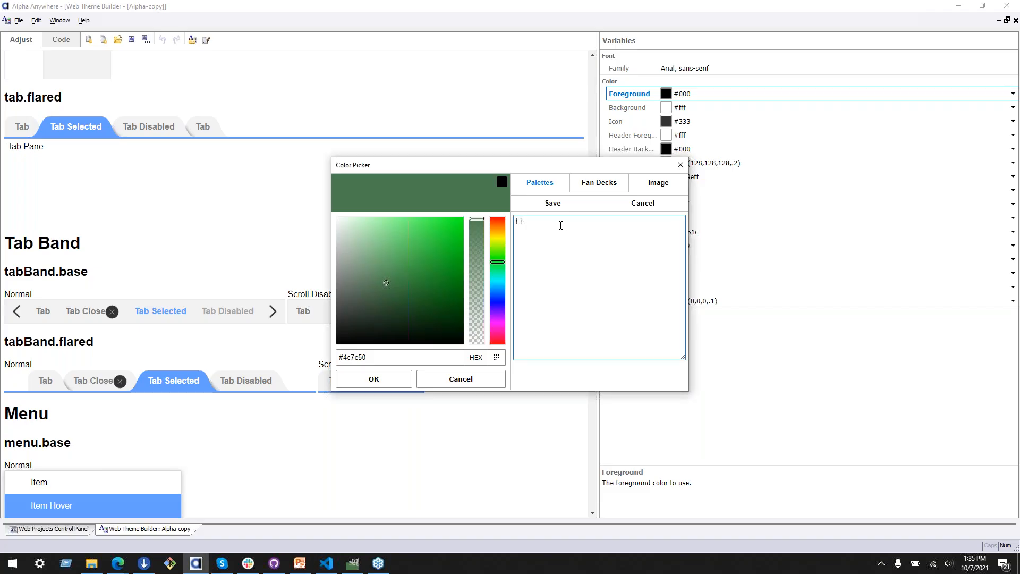
click(553, 204)
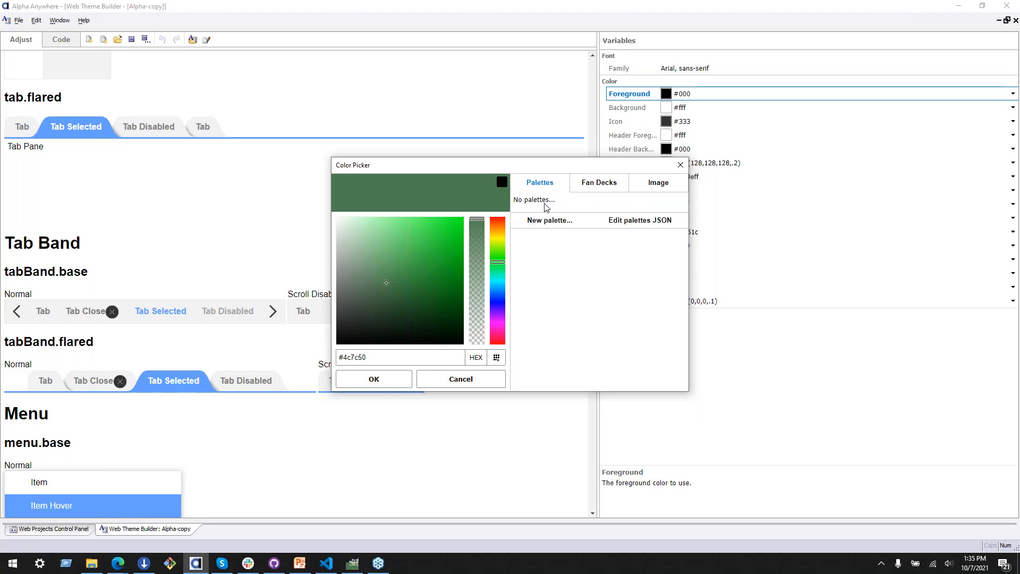
Step: Create a color palette named Farmington and add the brand green #4c7c50 to it
click(553, 221)
text(Farmington)
click(558, 240)
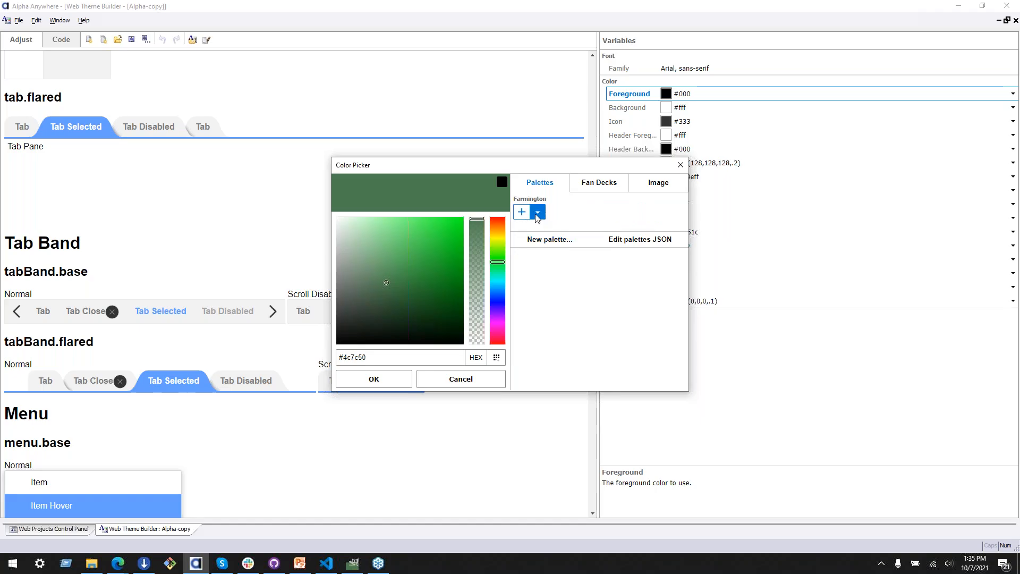
click(389, 357)
click(566, 366)
click(376, 355)
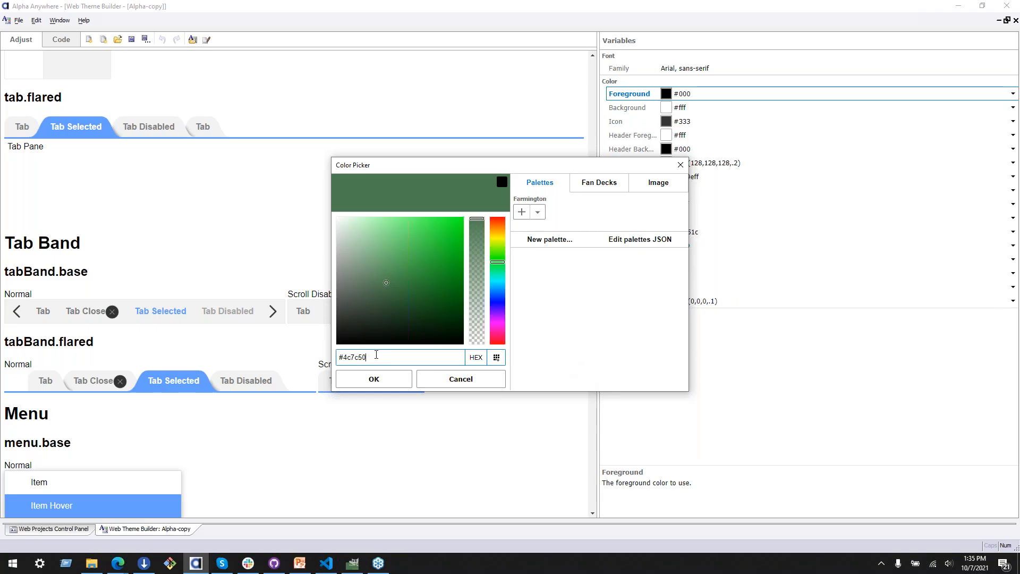
click(521, 212)
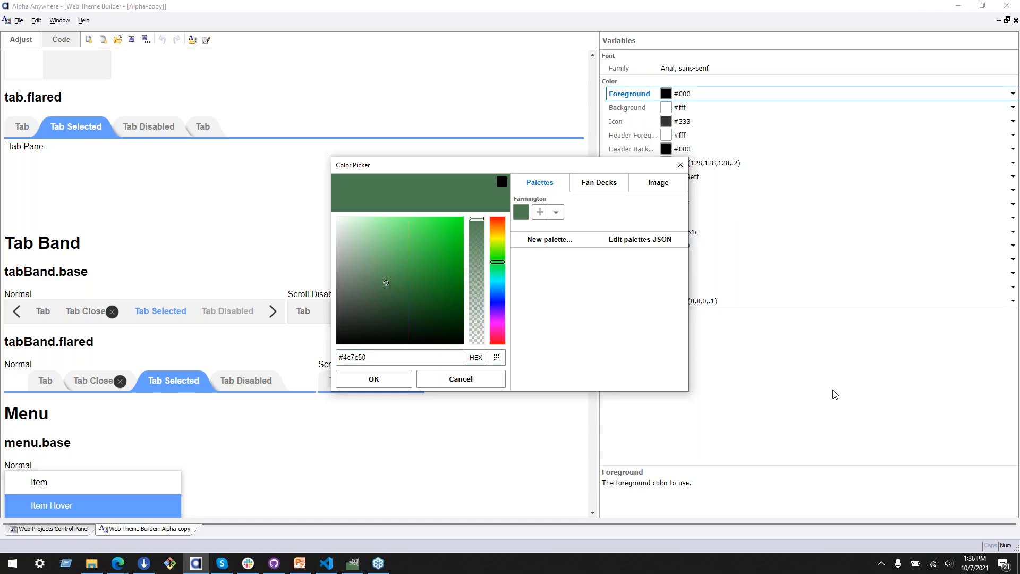
Step: Copy the accent green #87cd8b from the code editor and add it to the Farmington palette
key(alt+Tab)
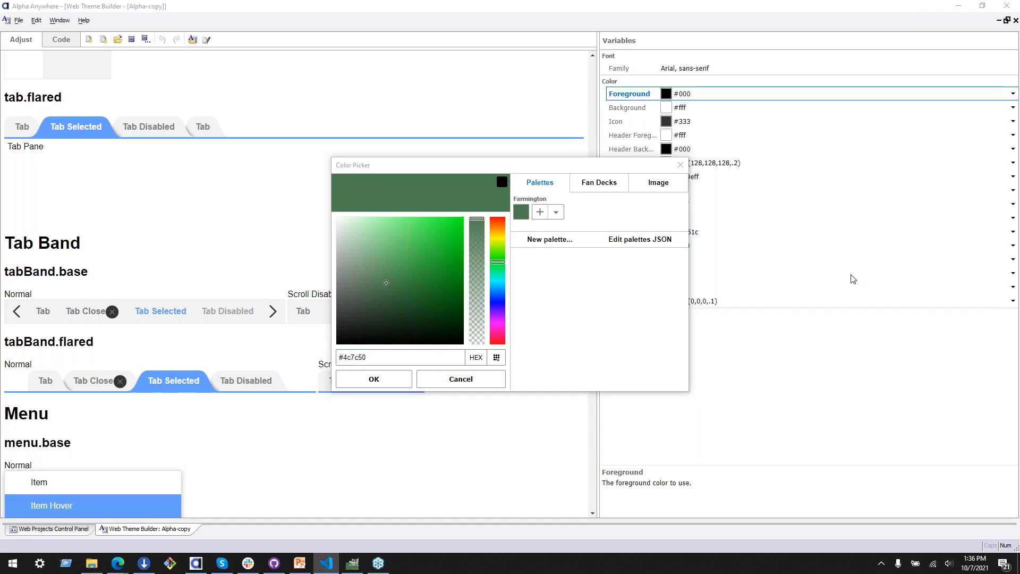
click(379, 355)
key(ctrl+a)
text(#87CD8B)
click(537, 293)
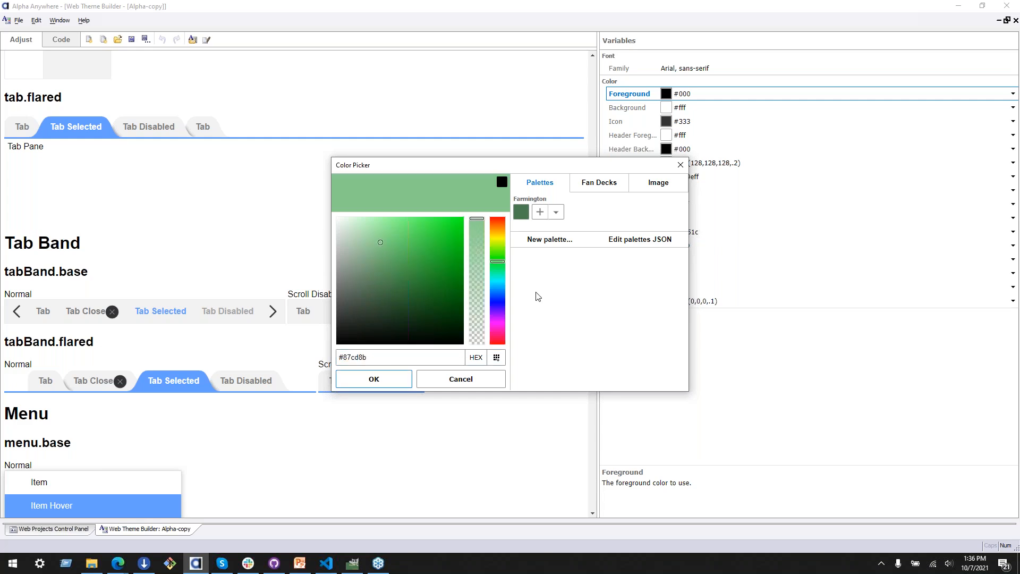
click(540, 212)
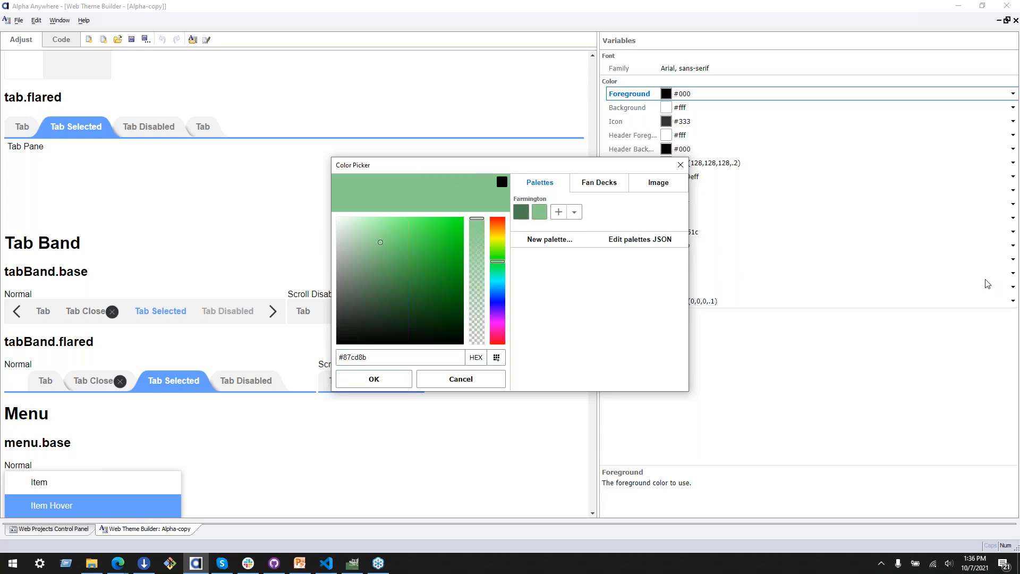
Step: Add the hover background green #91ba93 to the Farmington palette
key(alt+Tab)
double_click(357, 355)
text(91ba93)
click(567, 303)
click(558, 212)
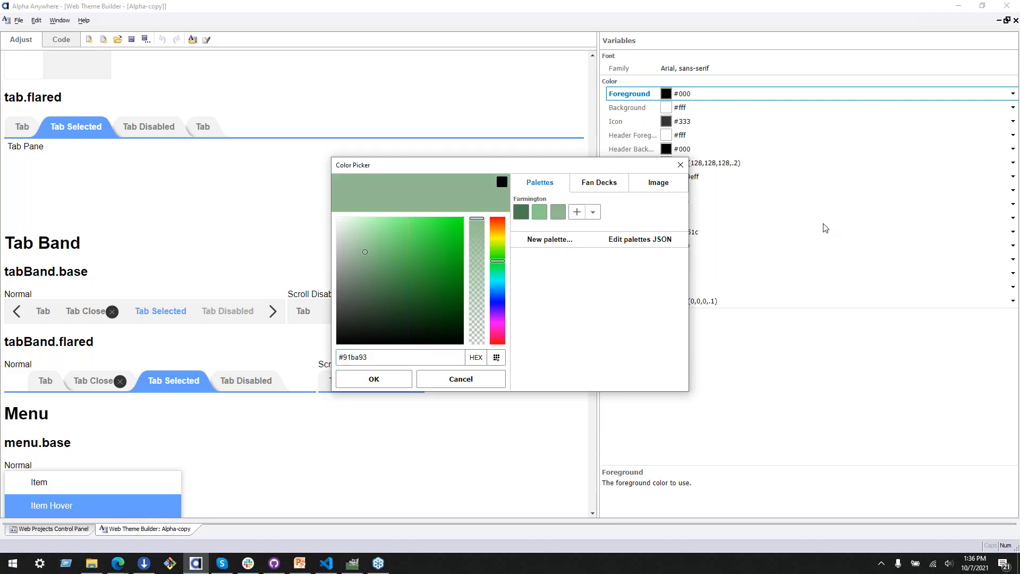
Step: Add the menu background green #c3d9c4 and the pale yellow #fdfcc3 to the Farmington palette
key(alt+Tab)
key(alt+Tab)
text(c3d9c4)
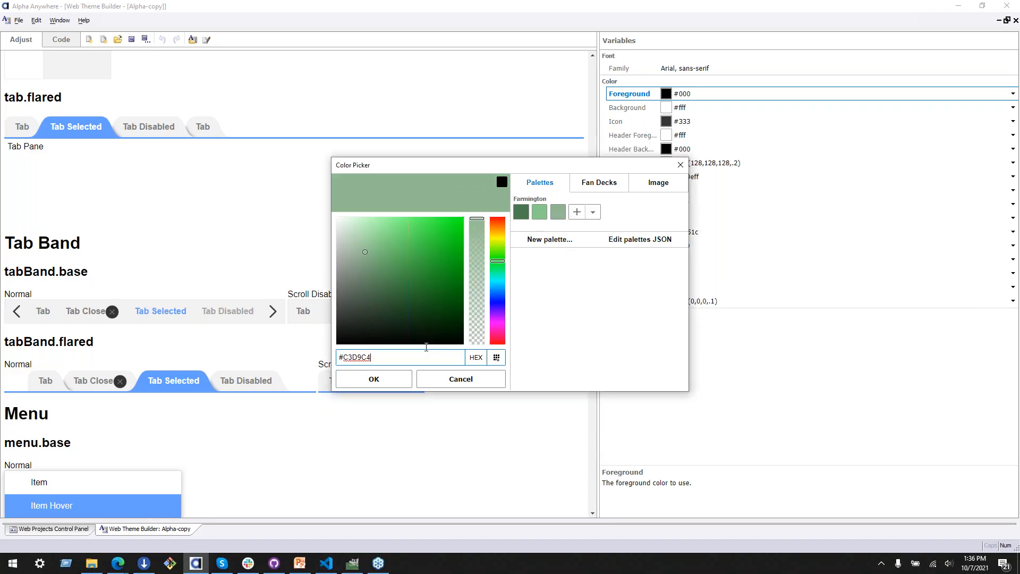
click(577, 212)
key(Tab)
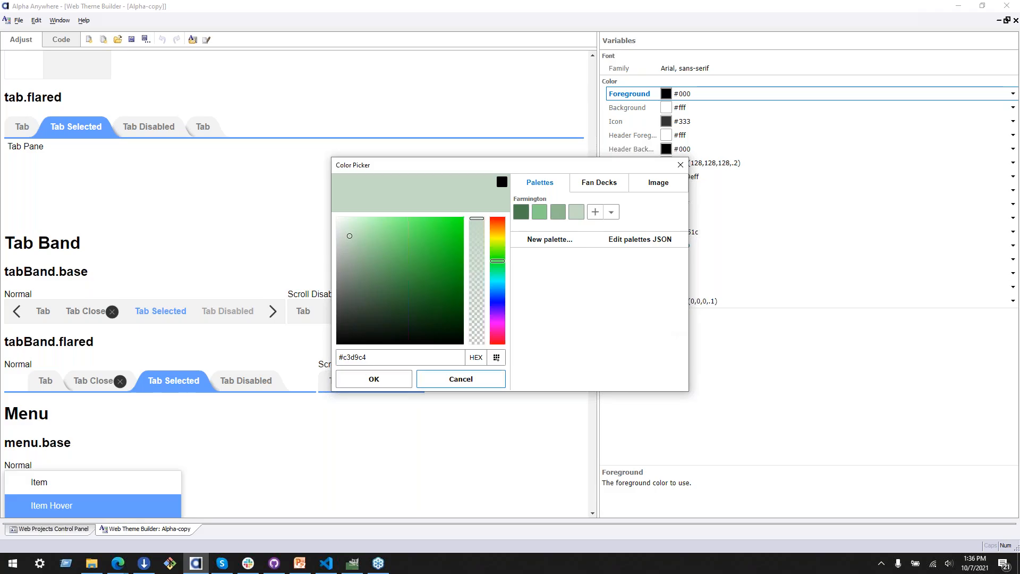
key(alt+Tab)
drag(342, 355, 424, 350)
text(FDFCC3)
click(595, 213)
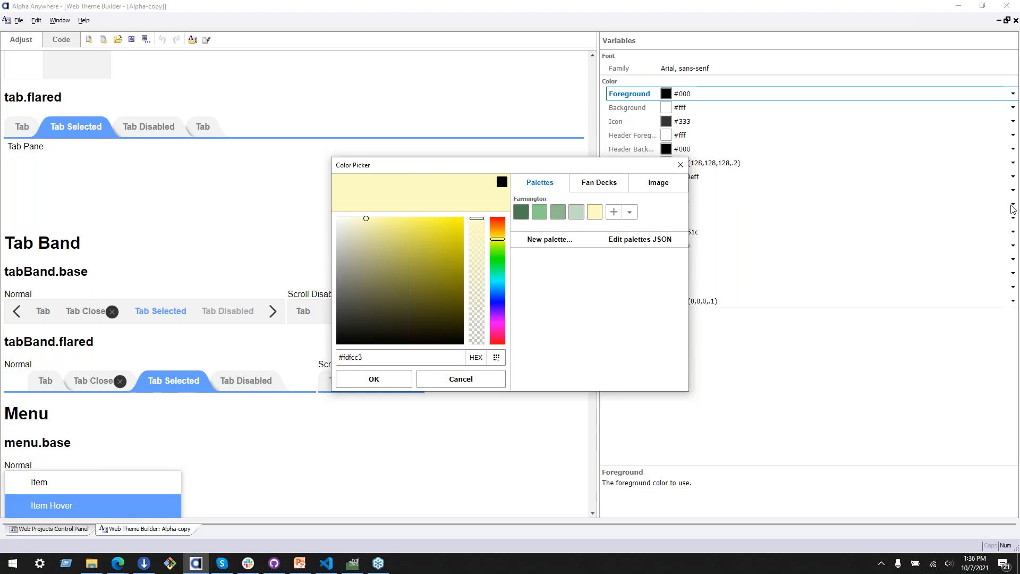
Step: Add the amber accent #ffc200 and white #fff to the Farmington palette
key(alt+Tab)
drag(342, 356, 394, 349)
text(FFC200)
click(614, 212)
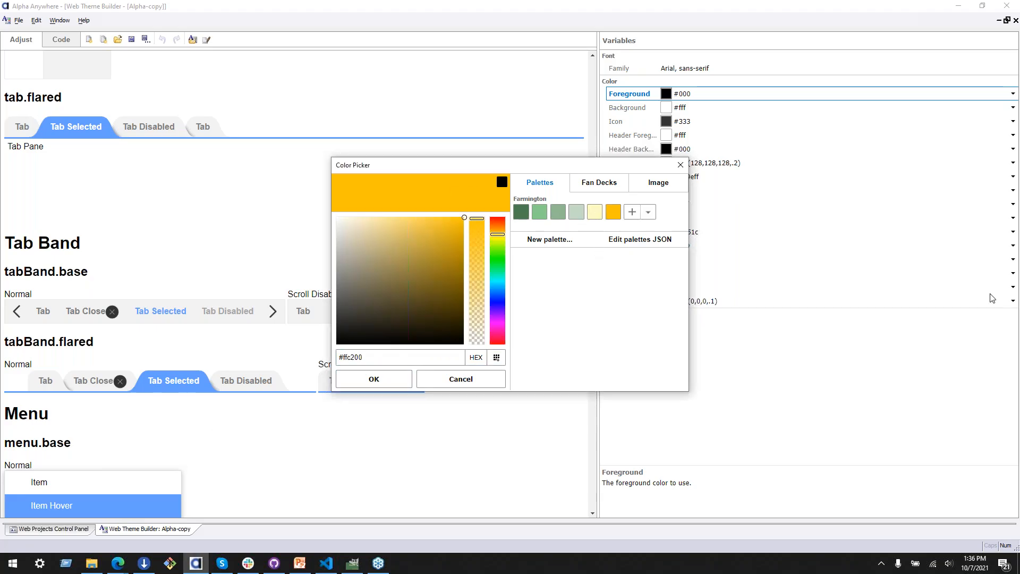
key(alt+Tab)
double_click(366, 354)
text(FFFFFF)
click(632, 212)
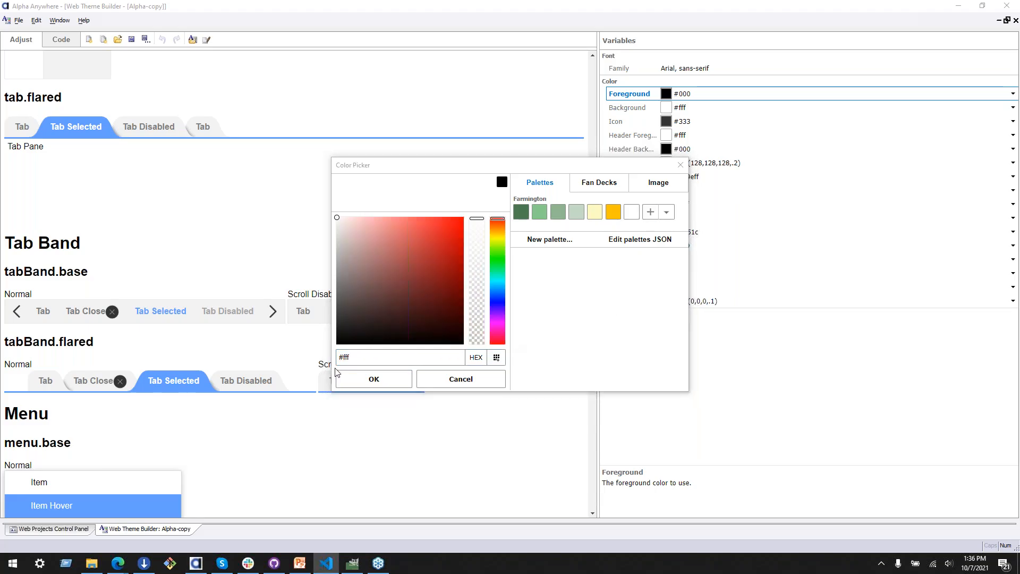
Step: Add the near-black #090909 and the disabled gray #ccc to the Farmington palette
double_click(362, 357)
text(090909)
click(651, 212)
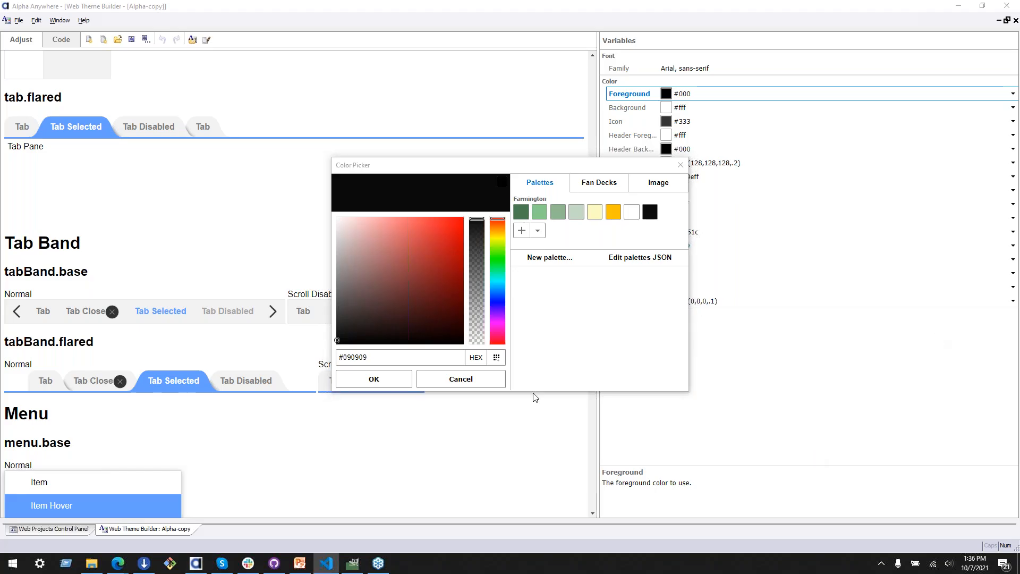
double_click(357, 359)
text(CCCCCC)
key(Return)
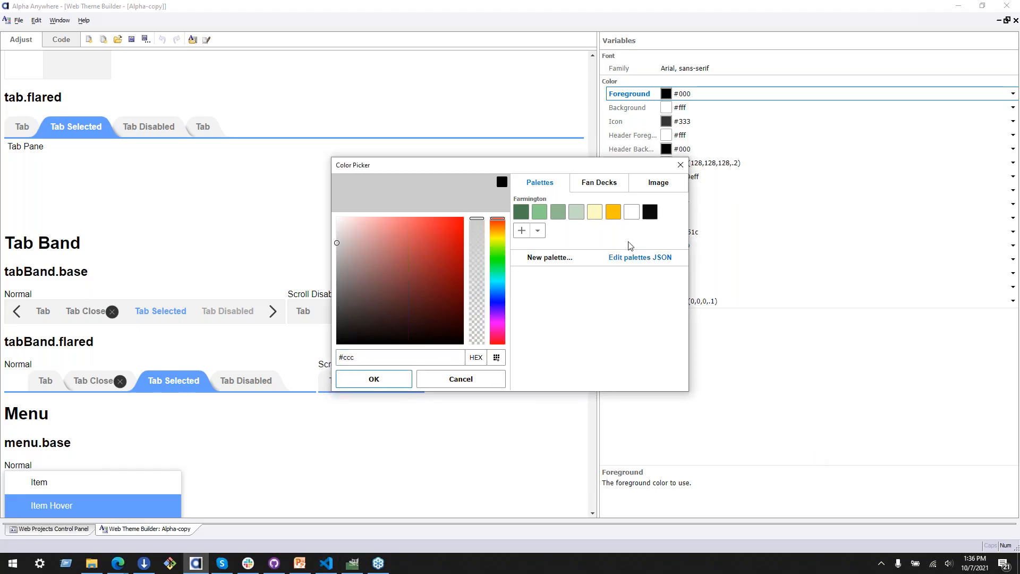
click(521, 231)
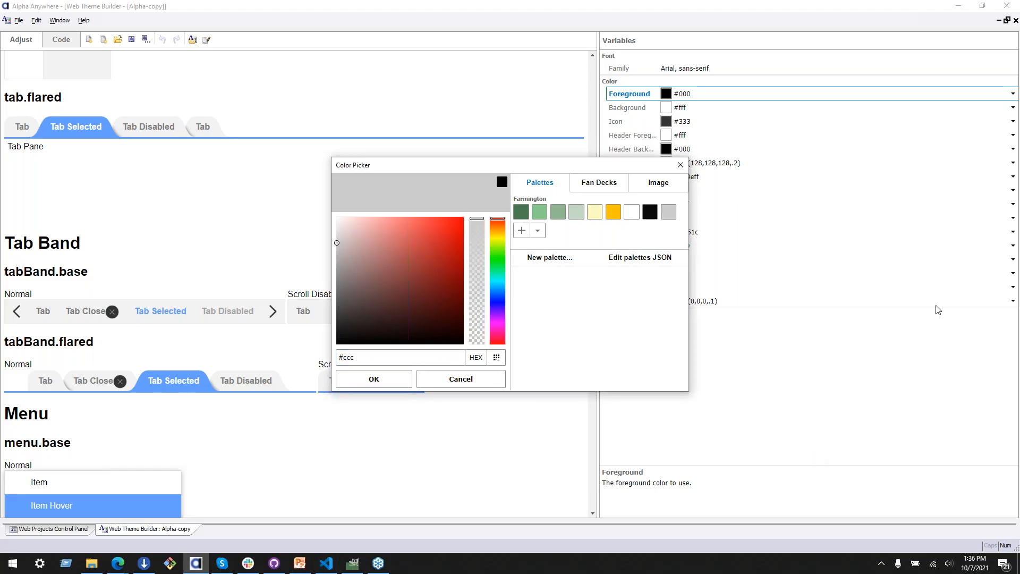
Step: Add the red #c33 to the Farmington palette and apply it to the Foreground variable
key(alt+Tab)
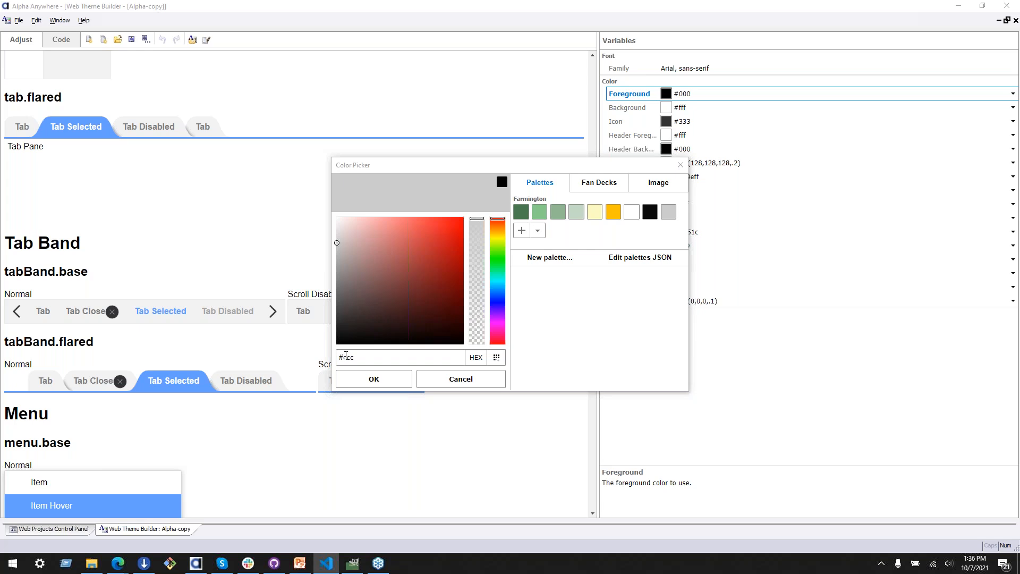
double_click(347, 356)
text(CC3333)
key(Return)
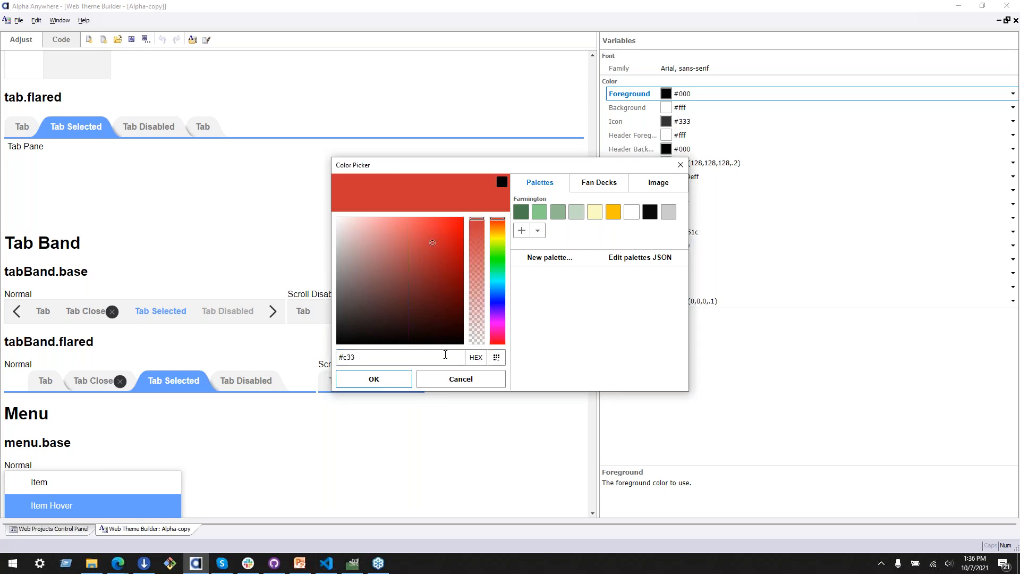
click(522, 231)
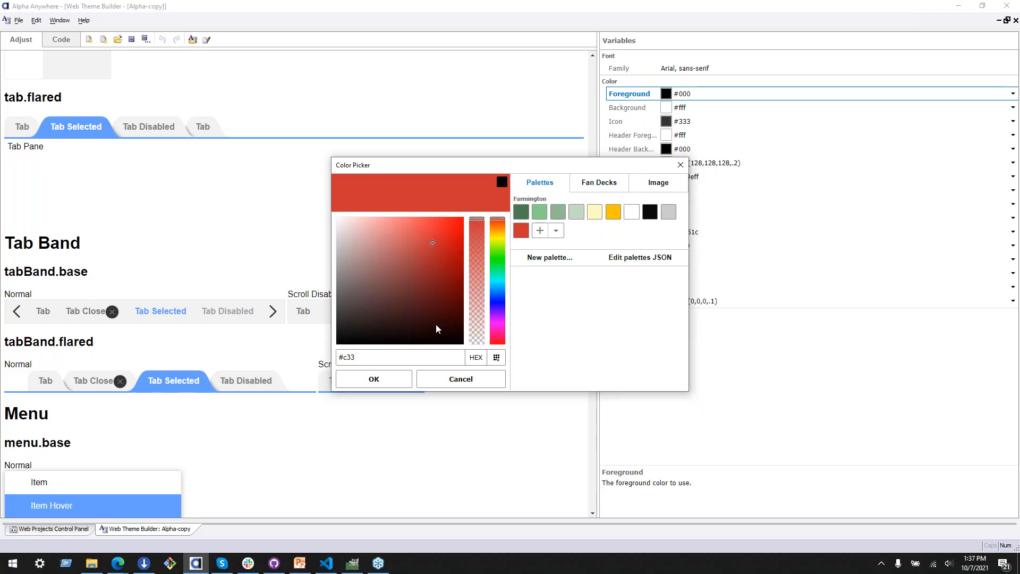
click(372, 379)
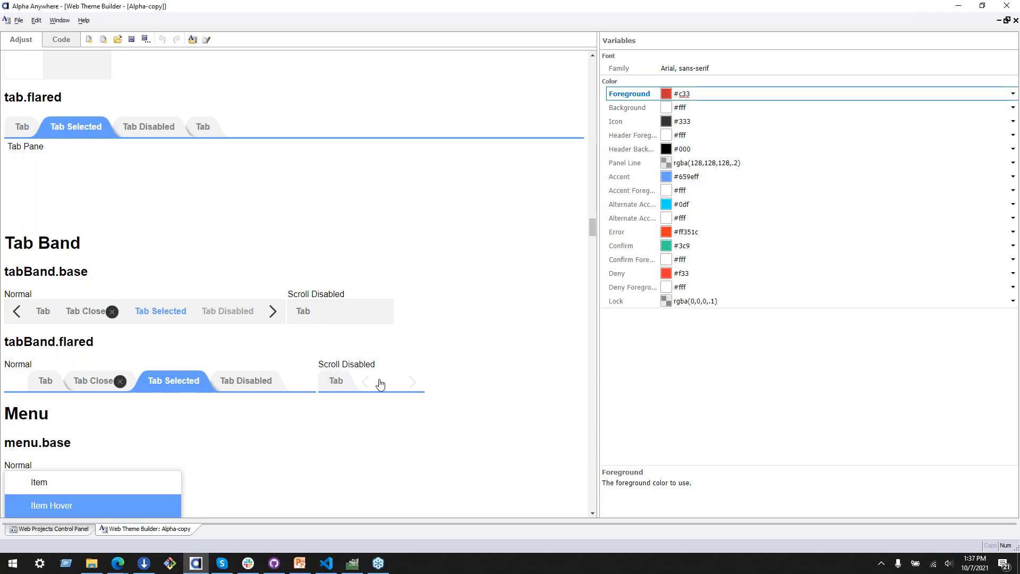
Step: Set the theme's Foreground variable to pure black #000
click(1014, 95)
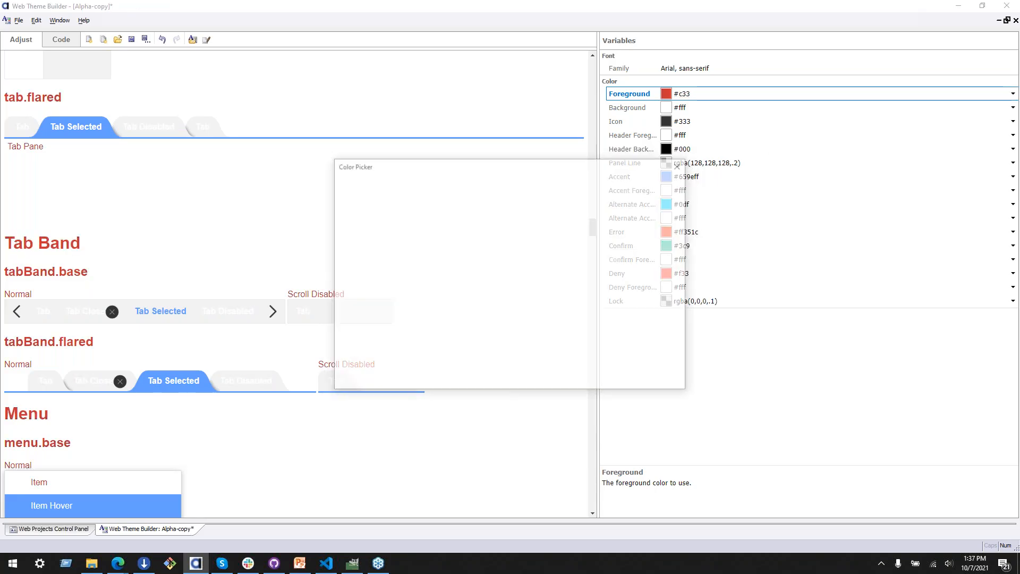
click(650, 213)
mouse_move(481, 231)
mouse_down()
mouse_move(477, 197)
mouse_move(481, 220)
mouse_move(475, 207)
mouse_up()
drag(359, 319, 319, 374)
click(381, 380)
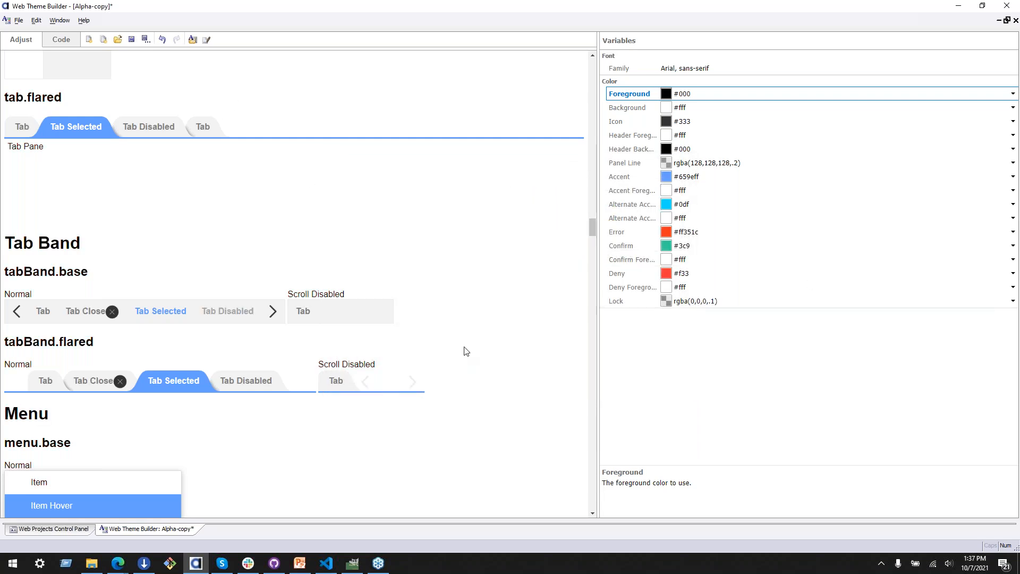
Step: Switch to the Farmington brand guidelines PDF in the browser and examine the colors, button and tab styles, and Farm List Sample
scroll(464, 350, up, 15)
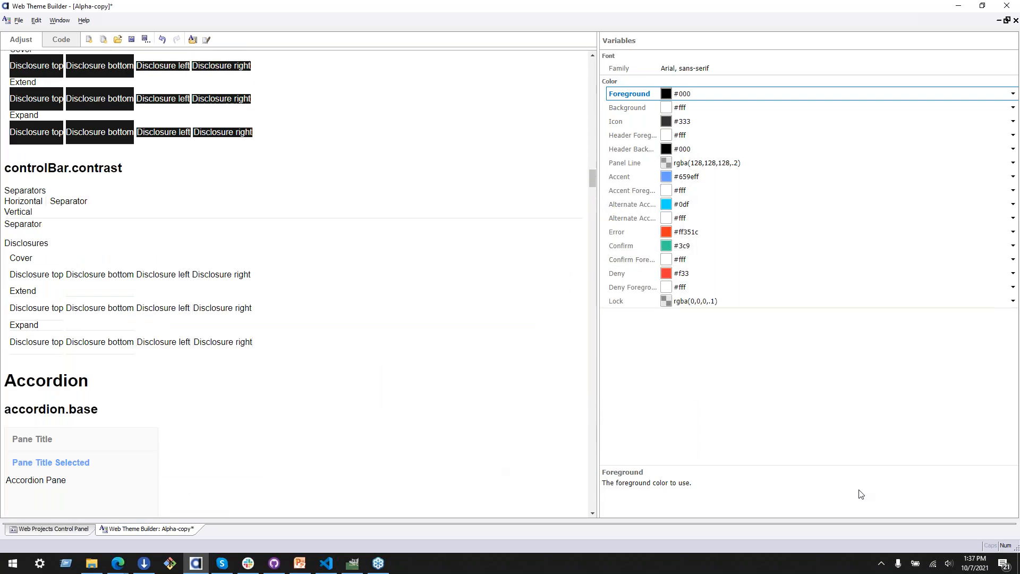
key(alt+Tab)
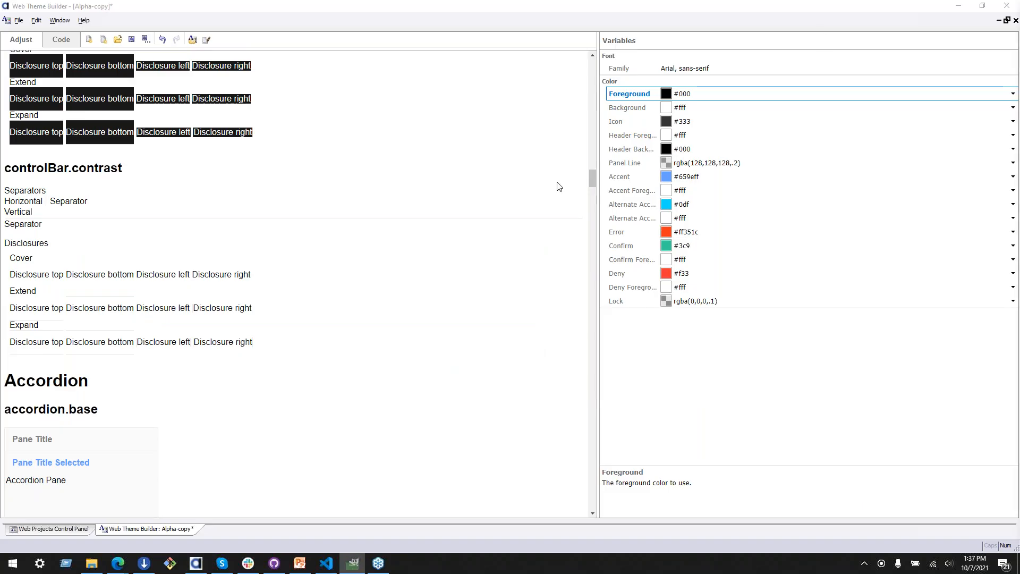
mouse_move(123, 567)
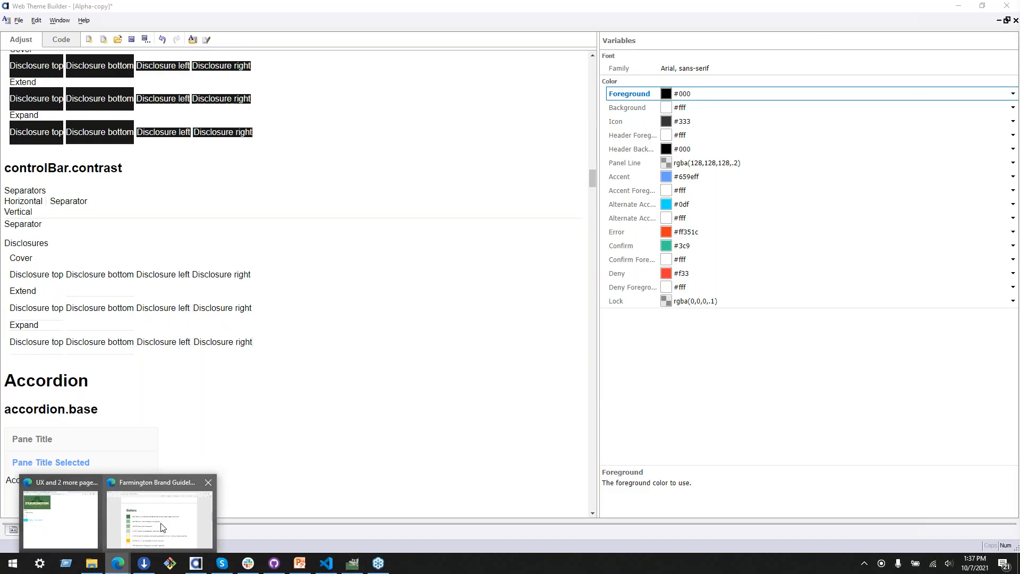
click(160, 513)
scroll(378, 399, up, 1)
scroll(378, 397, down, 10)
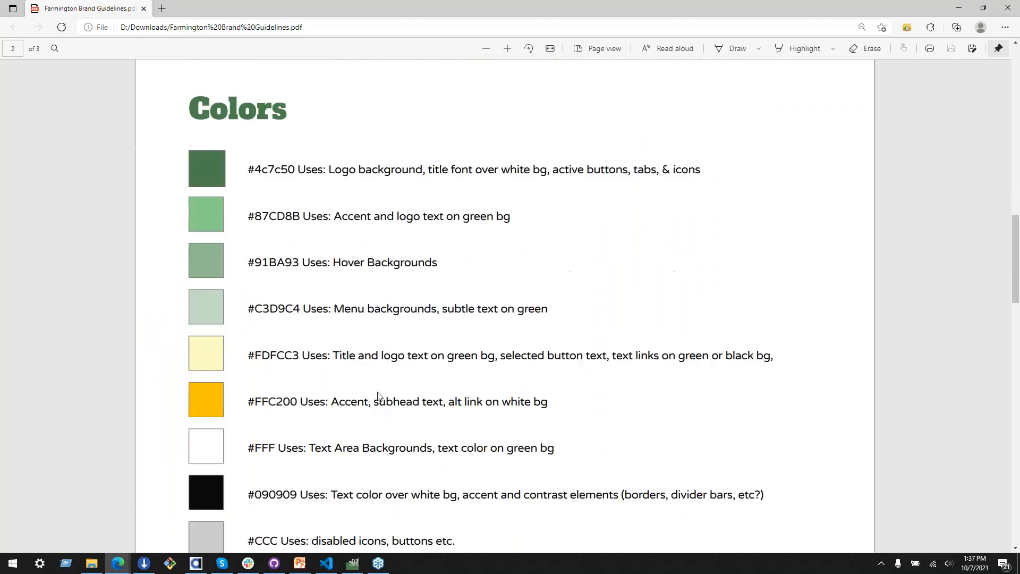
scroll(378, 396, down, 9)
scroll(378, 391, up, 1)
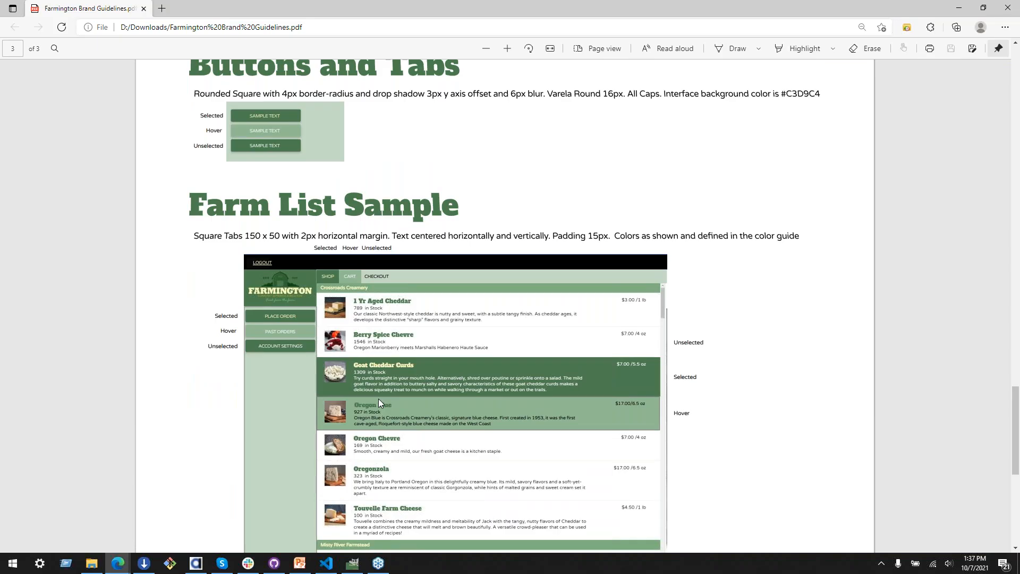
scroll(444, 331, down, 3)
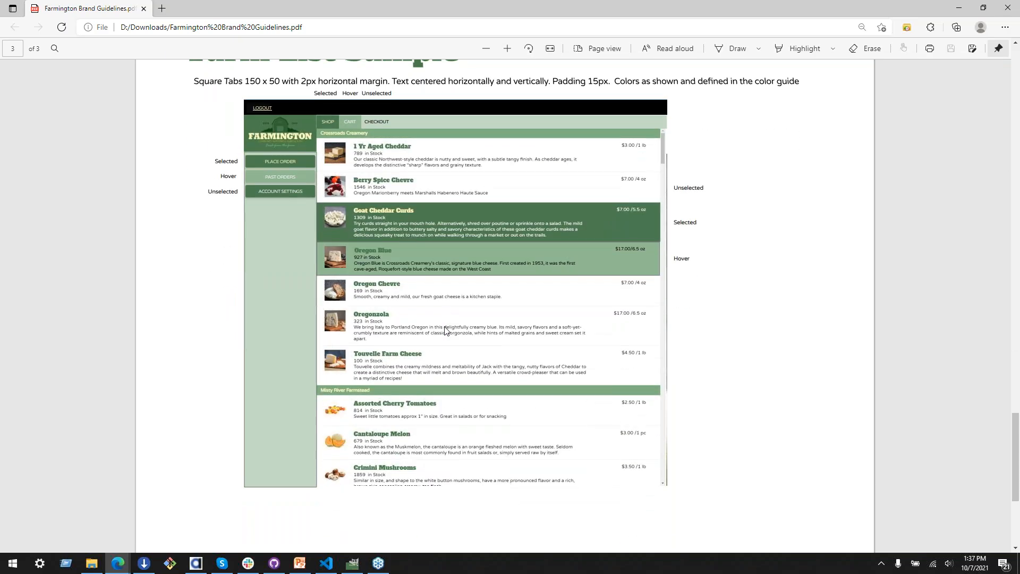
scroll(424, 317, up, 2)
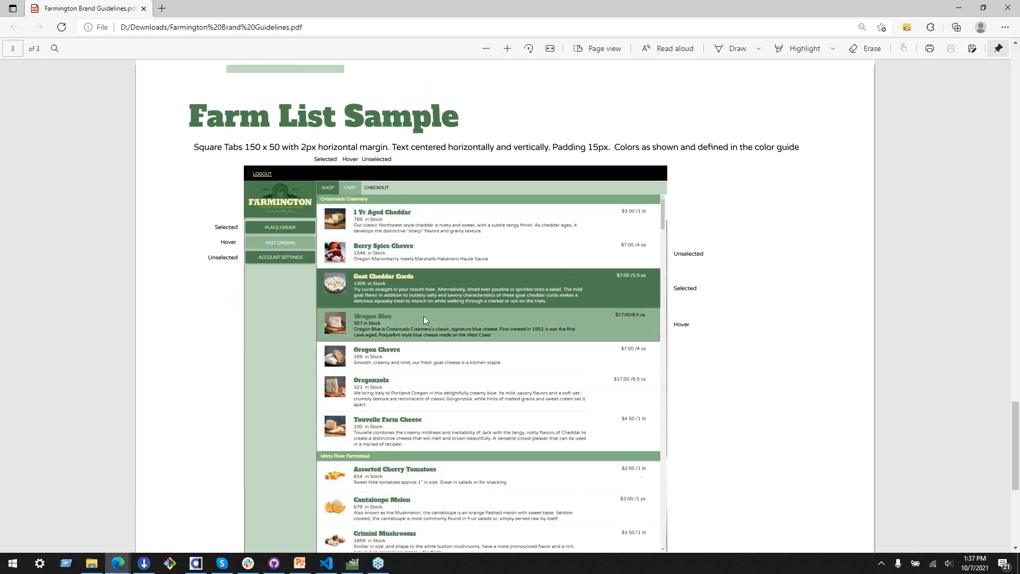
scroll(585, 250, down, 2)
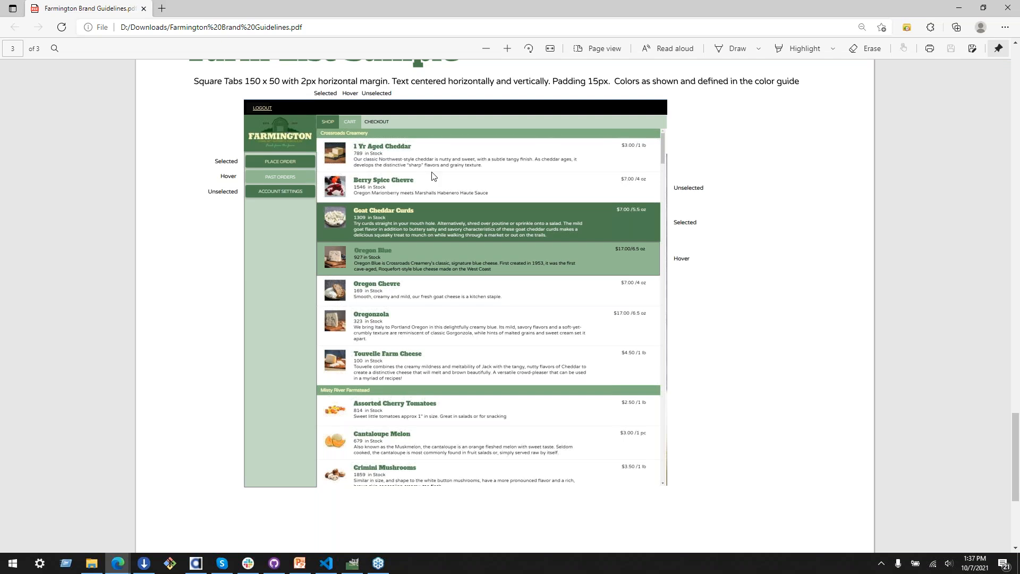
Step: Examine the Buttons and Tabs sample in the brand guidelines, covering its selected, hover and unselected states, border radius and drop shadow
key(alt+Tab)
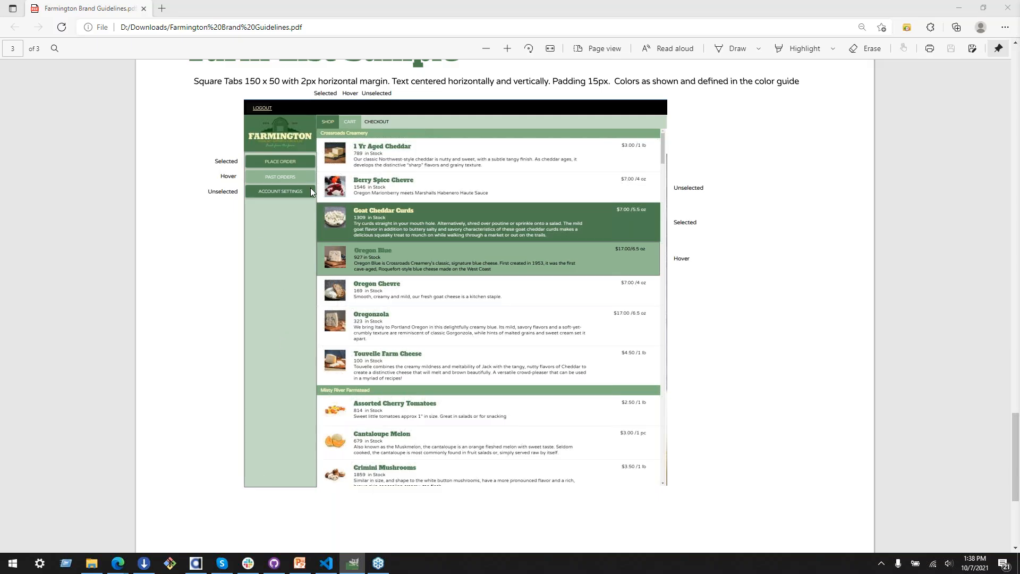
click(258, 234)
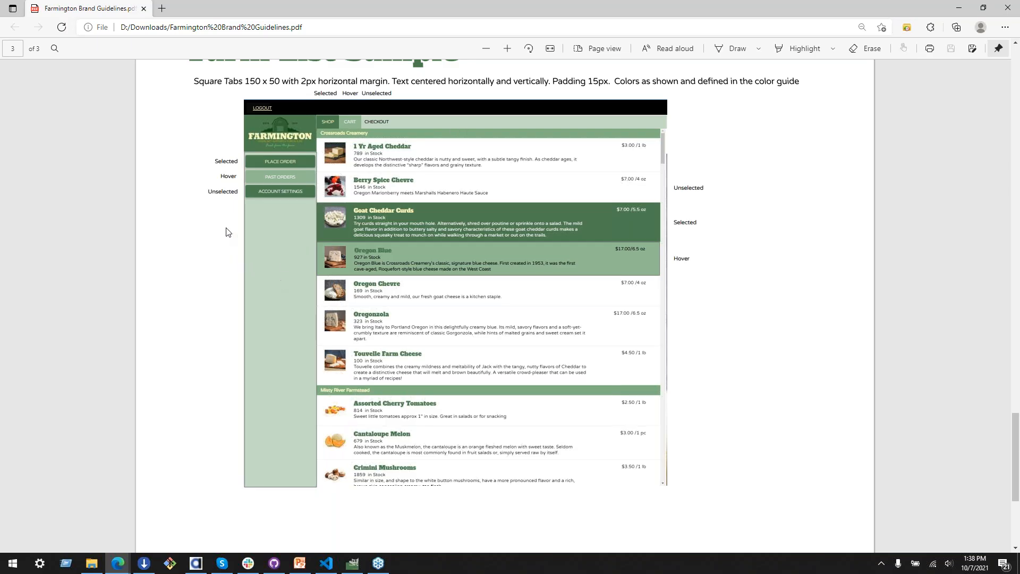
scroll(219, 234, up, 5)
scroll(218, 237, down, 2)
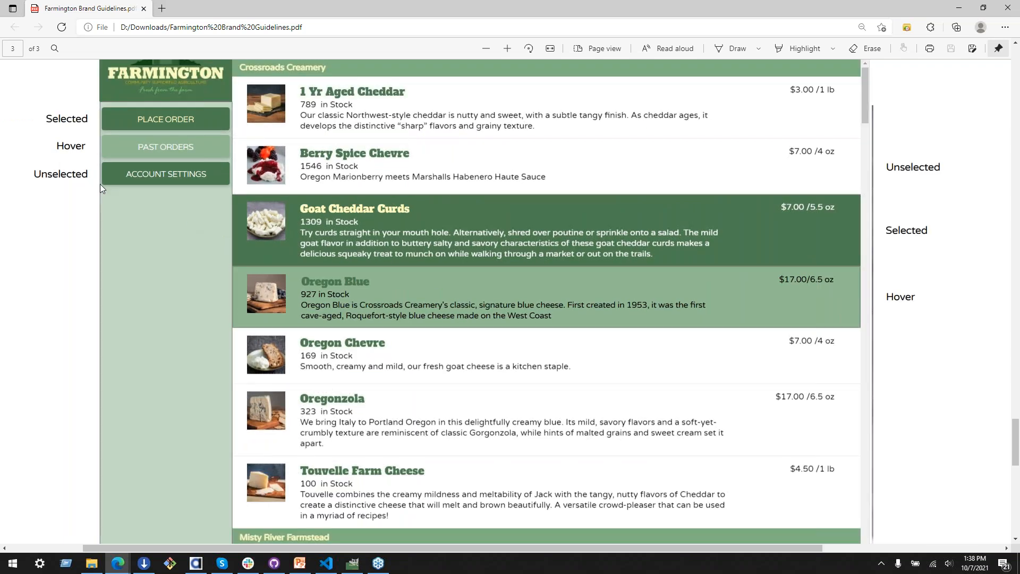
scroll(85, 171, up, 9)
scroll(55, 196, down, 1)
scroll(55, 353, up, 5)
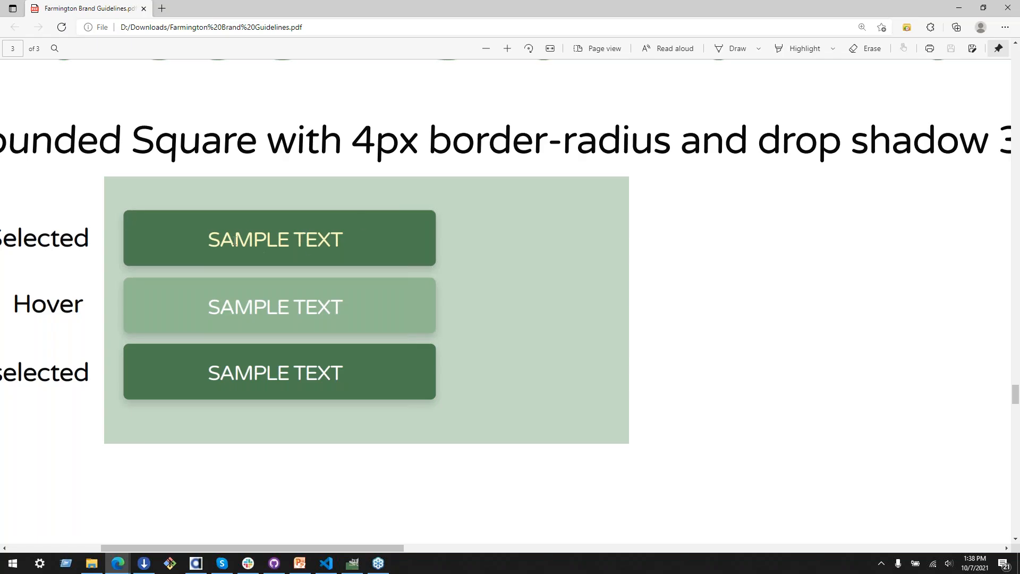
scroll(107, 275, down, 1)
scroll(104, 282, up, 1)
scroll(95, 296, right, 5)
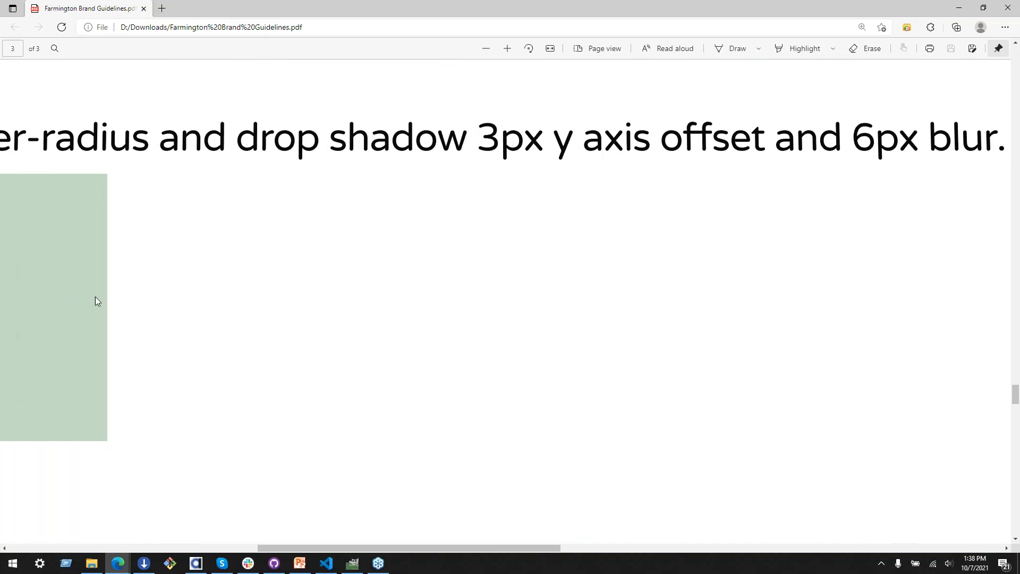
scroll(43, 296, left, 10)
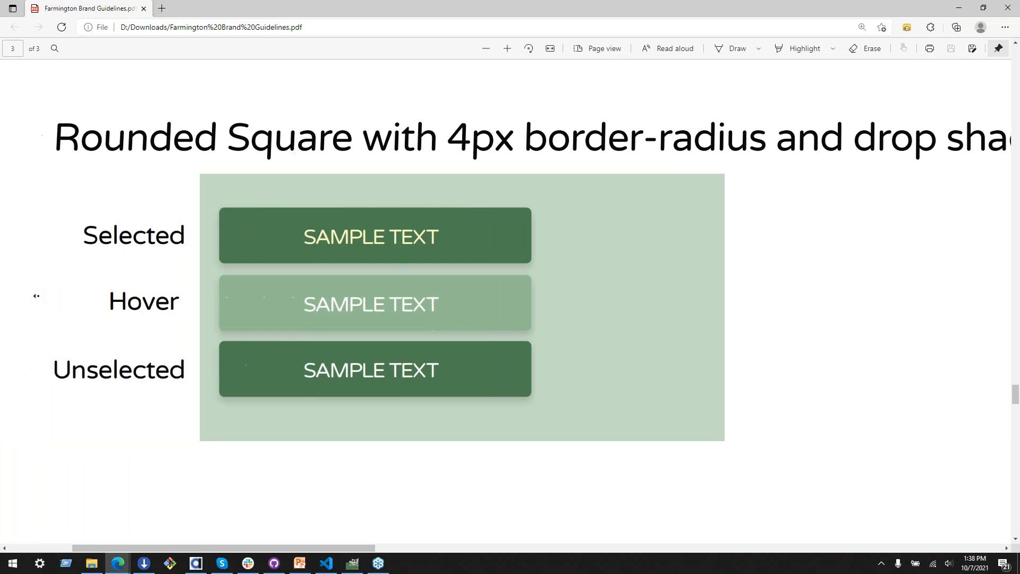
scroll(36, 296, left, 3)
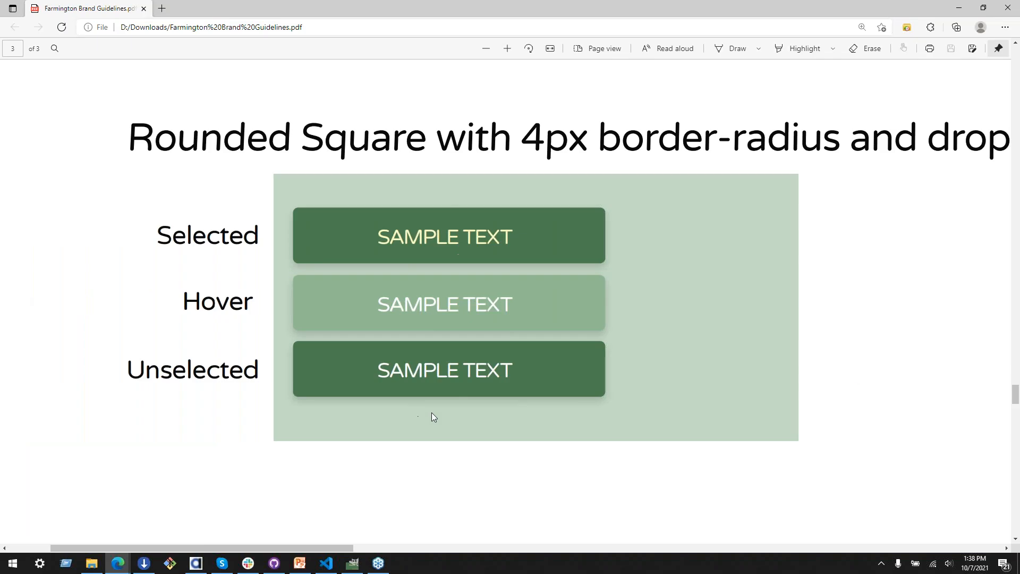
scroll(879, 313, down, 3)
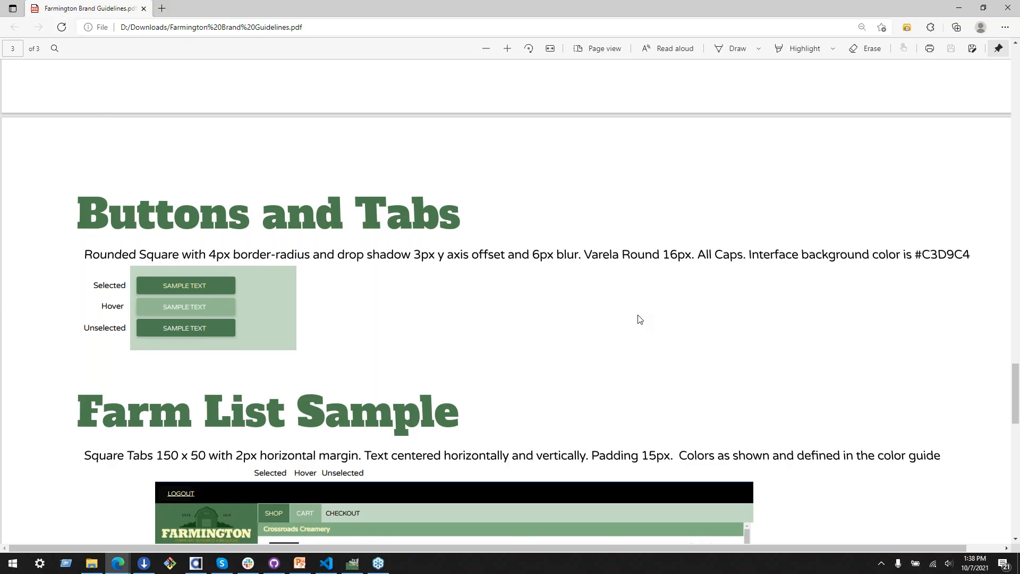
Step: Examine the Fonts section of the brand guidelines for the typefaces, letter case and letter spacing of each text type
key(ctrl+minus)
scroll(639, 319, up, 10)
scroll(633, 309, up, 5)
scroll(632, 309, down, 12)
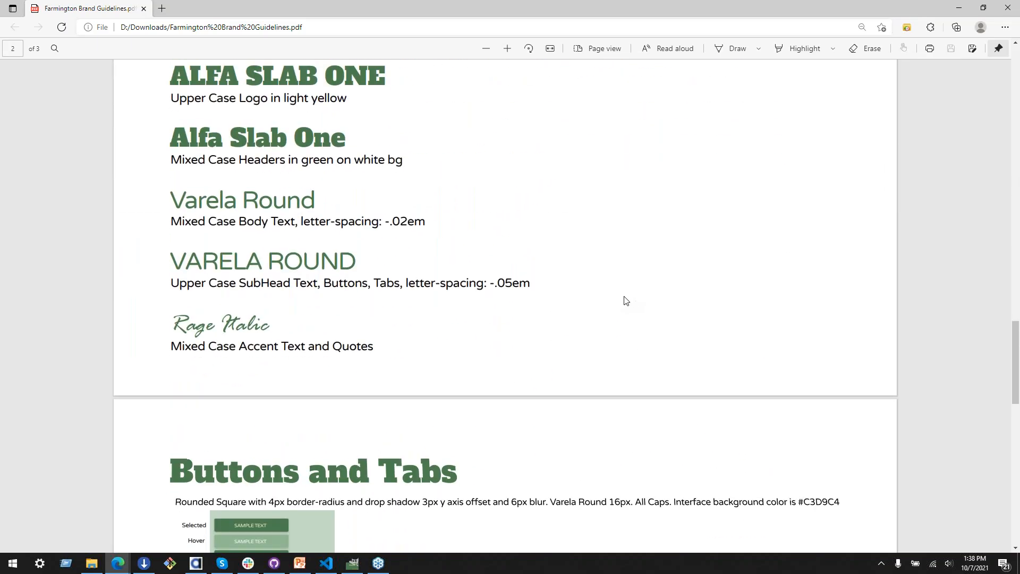
scroll(626, 301, up, 5)
scroll(624, 298, down, 15)
scroll(623, 298, up, 10)
scroll(626, 299, down, 4)
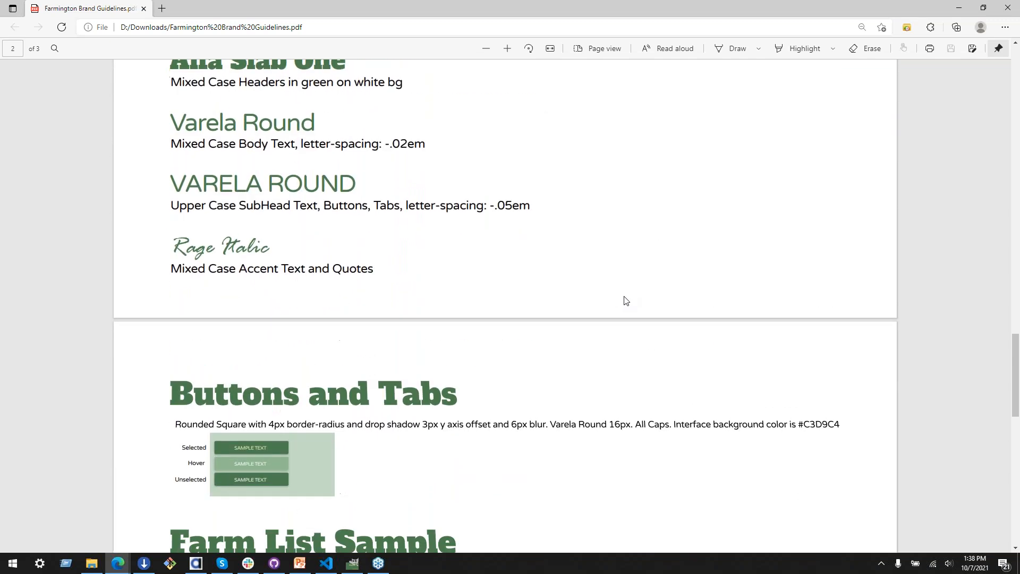
scroll(626, 299, down, 3)
scroll(261, 379, up, 7)
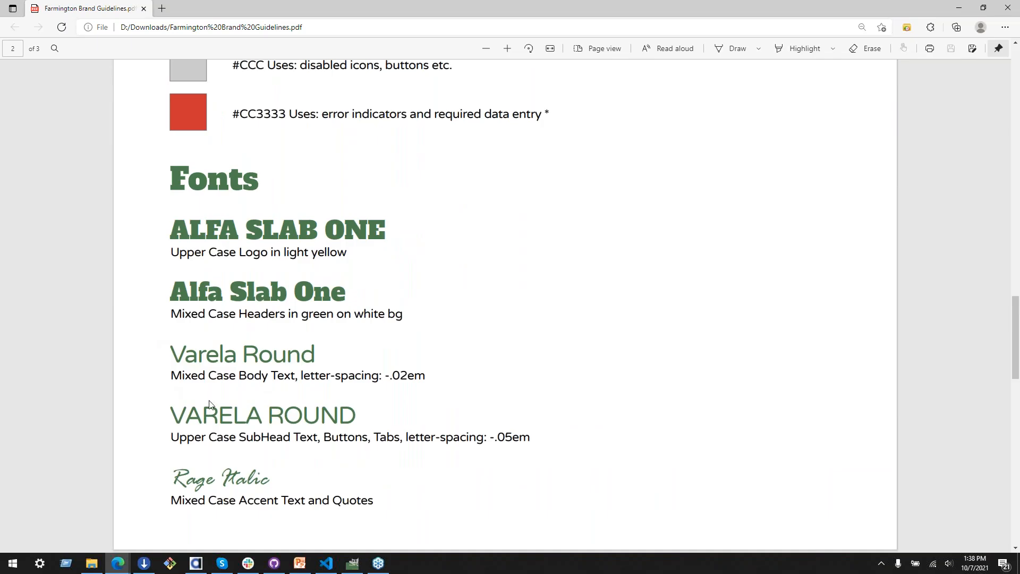
scroll(456, 292, down, 4)
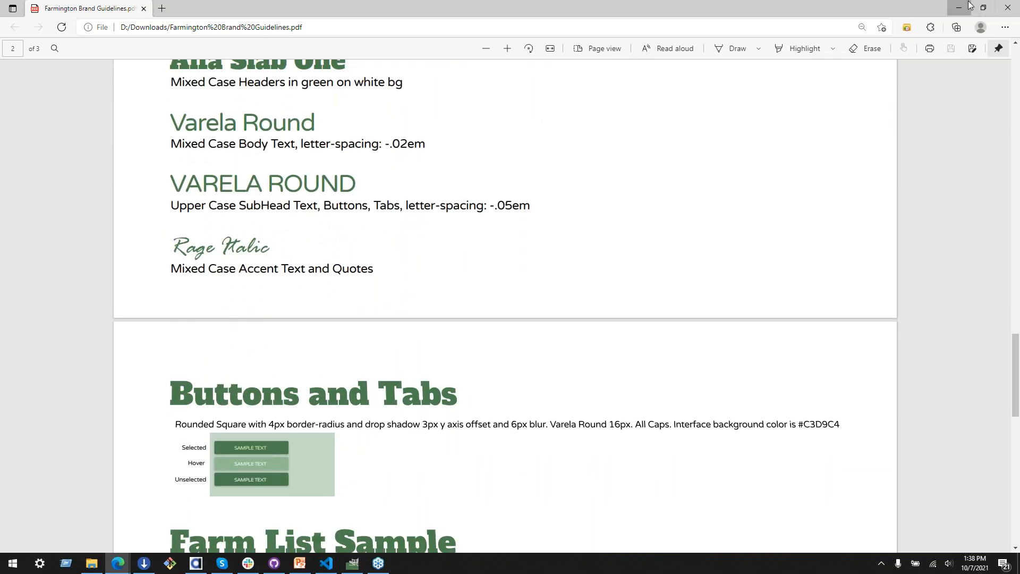
Step: Return to the Web Theme Builder, open the theme's source code and place the cursor just before the press-pulse keyframes
click(959, 8)
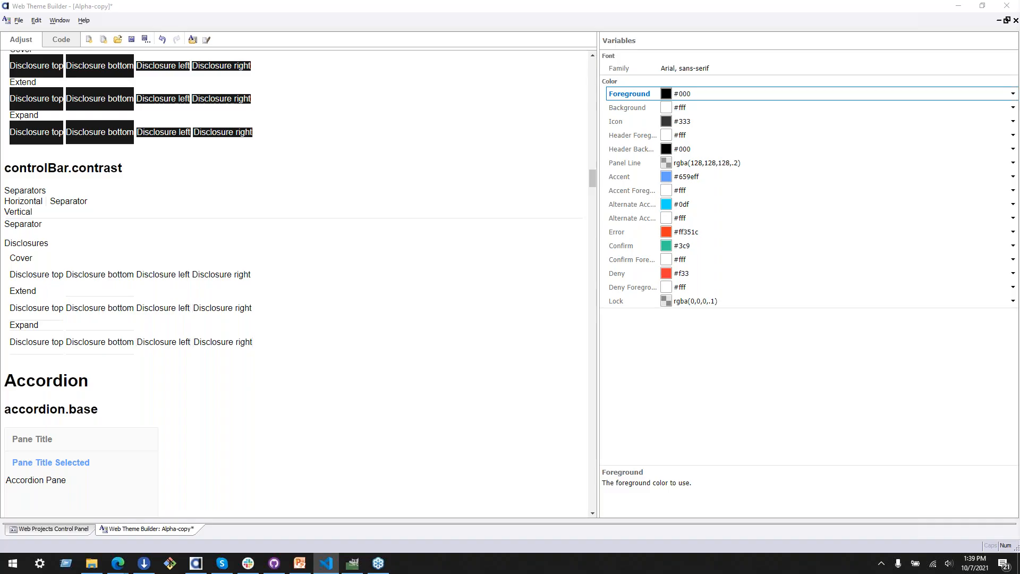
click(61, 40)
scroll(536, 392, down, 8)
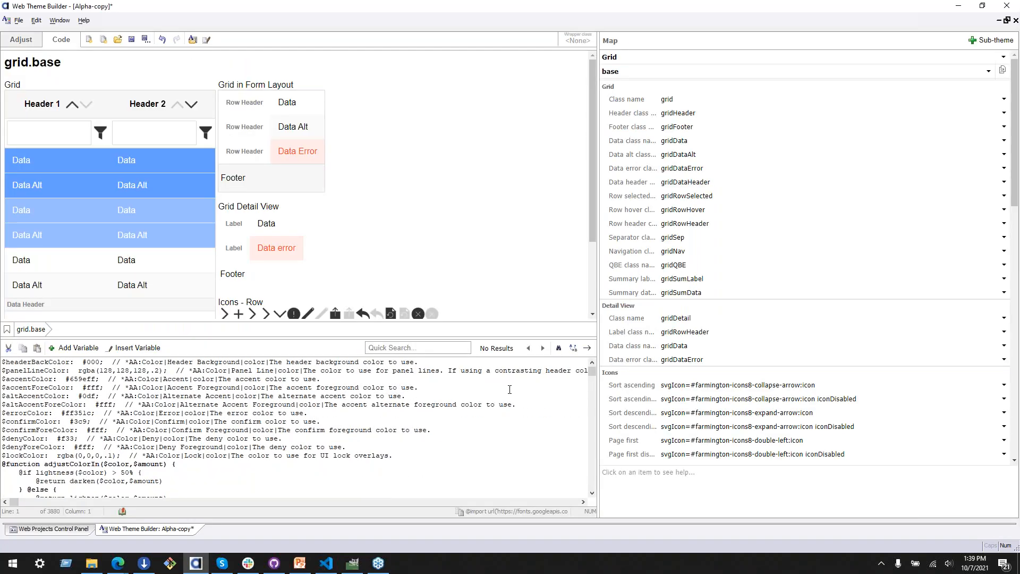
click(296, 430)
scroll(296, 430, up, 1)
scroll(296, 429, up, 6)
key(Up)
key(Up)
key(Up)
key(Up)
key(Up)
key(Up)
key(Up)
key(Up)
key(Up)
key(Up)
key(Up)
key(Down)
key(Down)
key(Down)
key(Down)
key(Down)
key(Down)
key(Down)
key(Down)
key(Down)
key(Down)
key(Down)
key(Down)
key(Down)
key(Down)
key(Down)
key(Down)
key(Down)
key(Down)
key(Down)
key(Down)
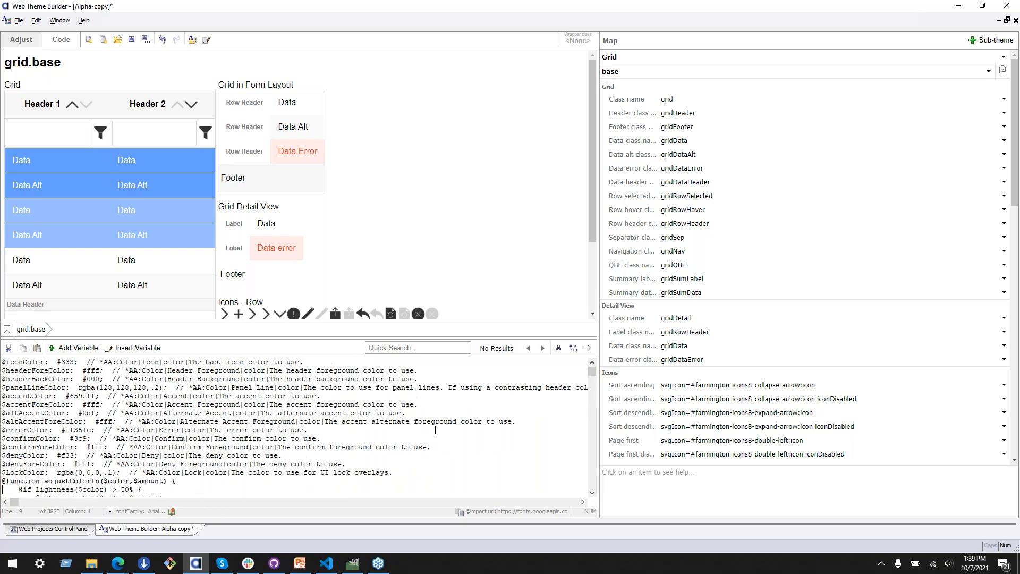
key(Down)
key(Down)
key(Down)
key(Down)
key(Down)
key(Down)
key(Down)
key(Down)
key(Down)
key(Down)
key(Down)
key(Down)
key(Down)
key(Down)
key(Down)
key(Down)
key(Down)
key(Down)
key(Down)
key(Down)
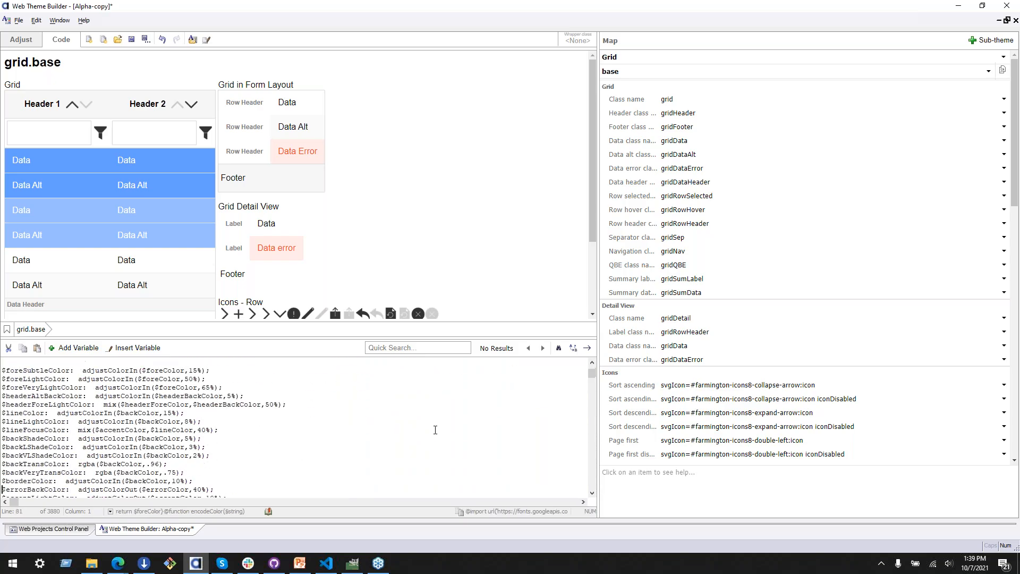
key(Up)
key(Up)
key(Up)
key(Up)
key(Up)
key(Up)
key(Up)
key(Up)
key(Up)
key(Up)
key(Up)
key(Up)
key(Up)
key(Up)
key(Up)
key(Up)
key(Up)
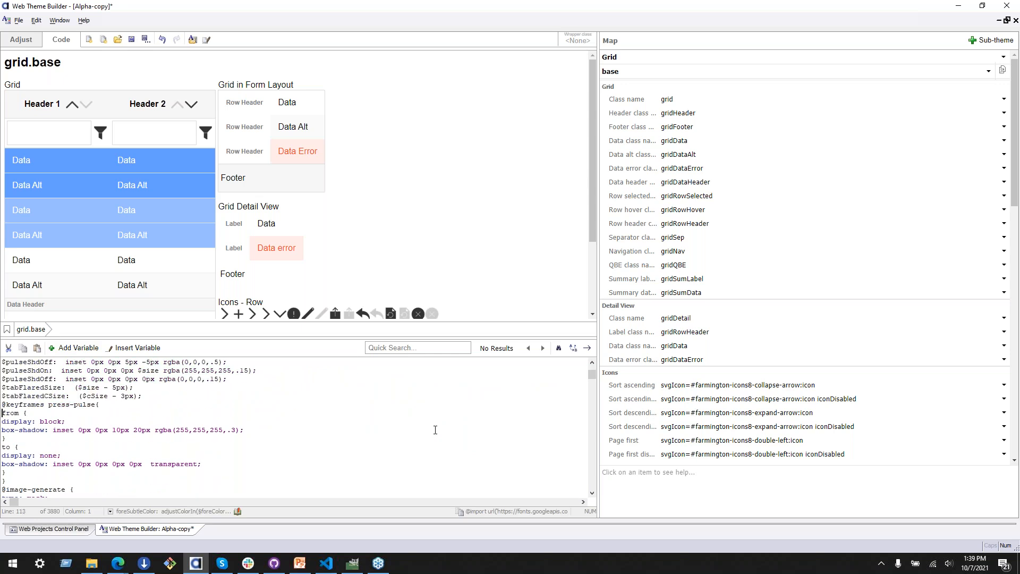
Step: Insert blank lines after the $tabFlaredCSize declaration and paste the Google Fonts imports for Alfa Slab One and Varela Round there
key(Return)
key(Return)
key(Return)
key(Return)
key(Return)
key(Return)
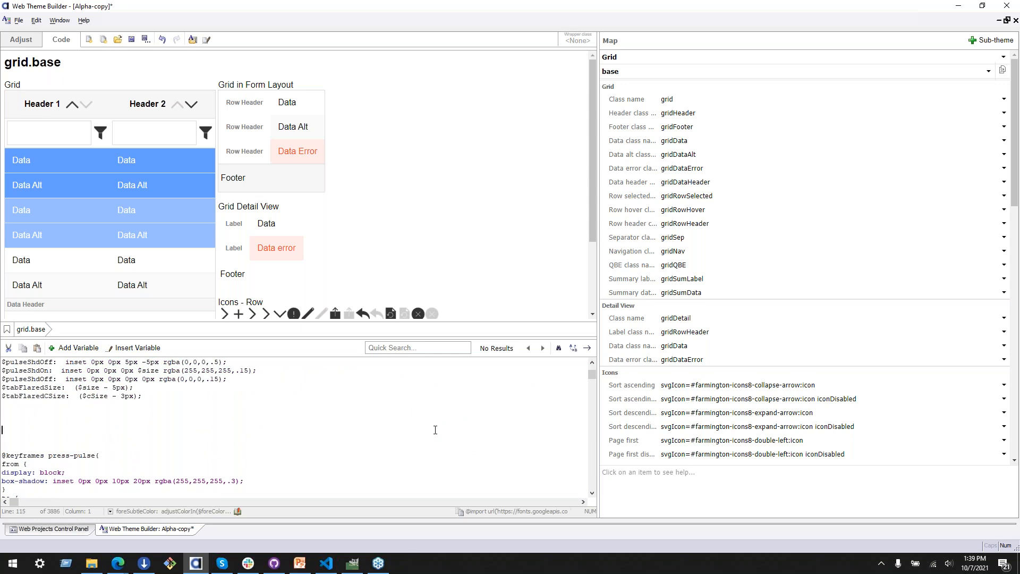
key(Return)
key(Return)
key(Return)
key(Up)
key(Up)
key(Up)
key(Up)
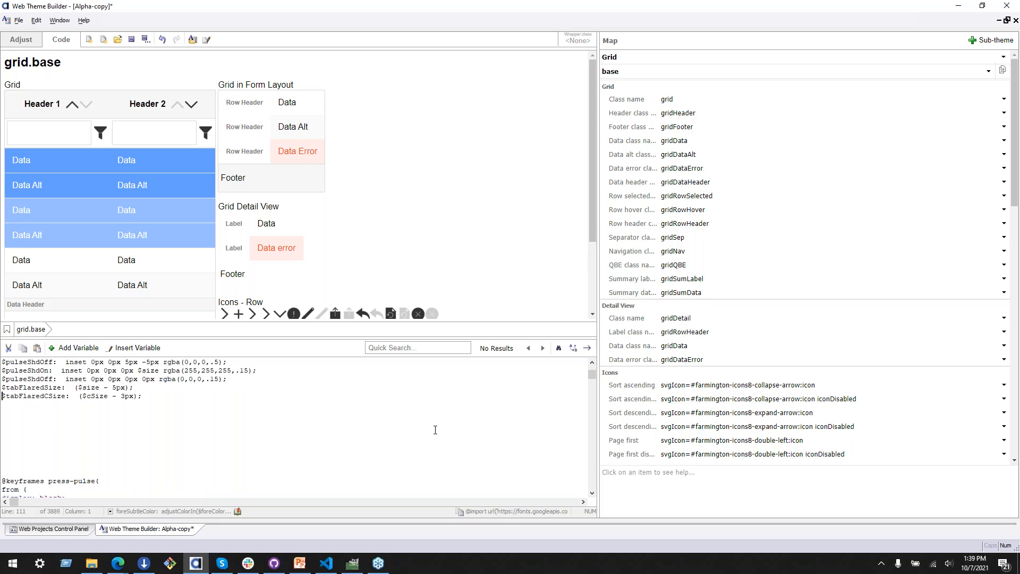
key(Down)
key(Down)
text(@import url('https://fonts.googleapis.com/css2?family=Alfa+Slab+One&display=swap'); @import url('https://fonts.googleapis.com/css2?family=Varela+Round&display=swap');)
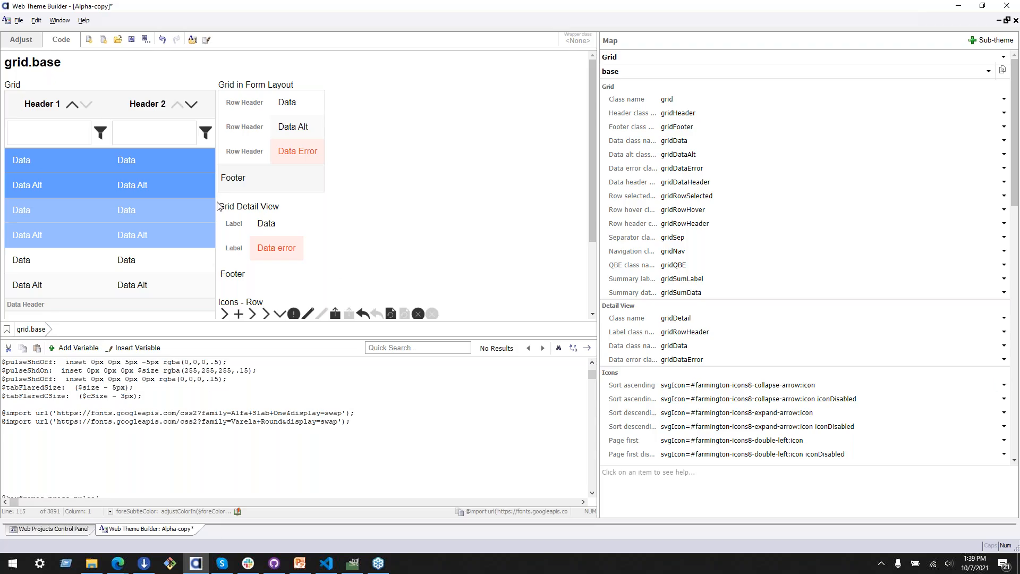
click(353, 566)
click(354, 567)
click(354, 568)
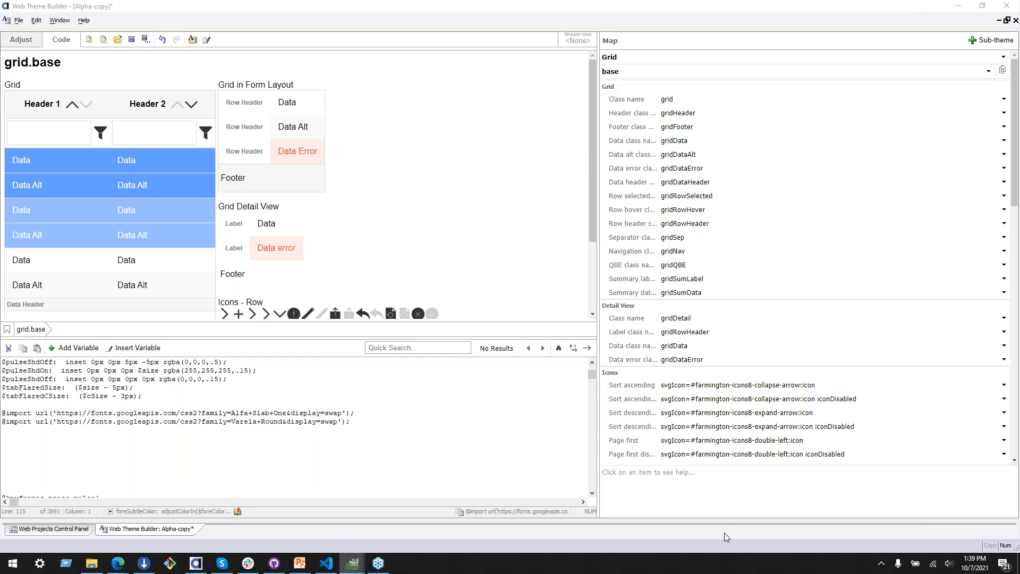
key(alt+F4)
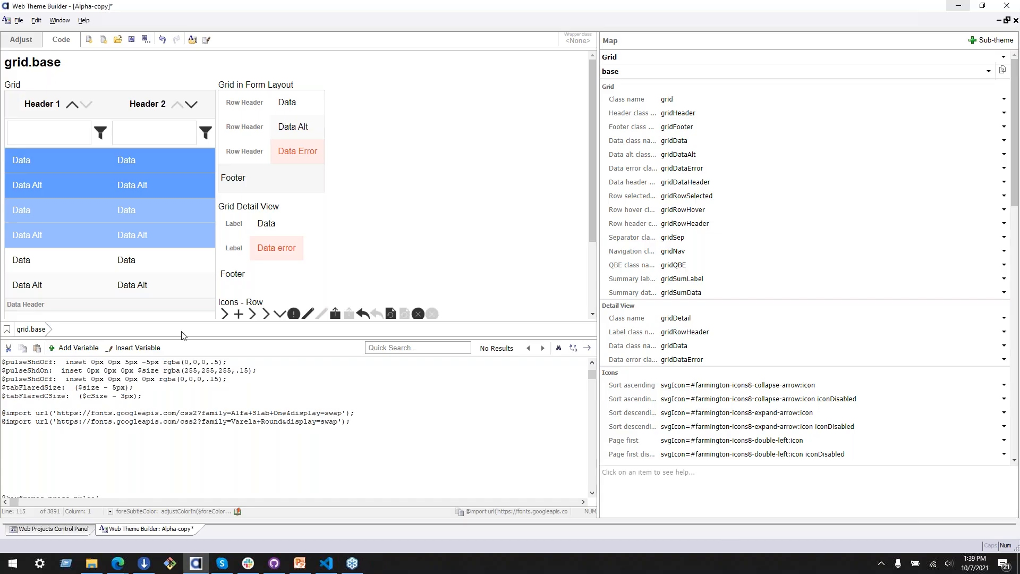
Step: Switch to the Farmington brand guidelines PDF in the browser and review the Fonts and Buttons and Tabs sections
click(118, 563)
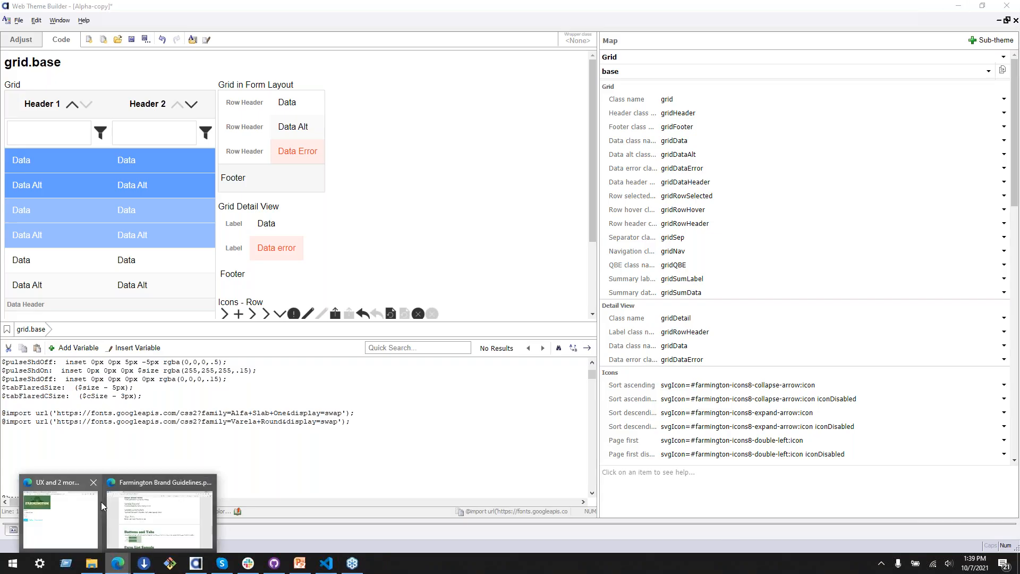
click(137, 512)
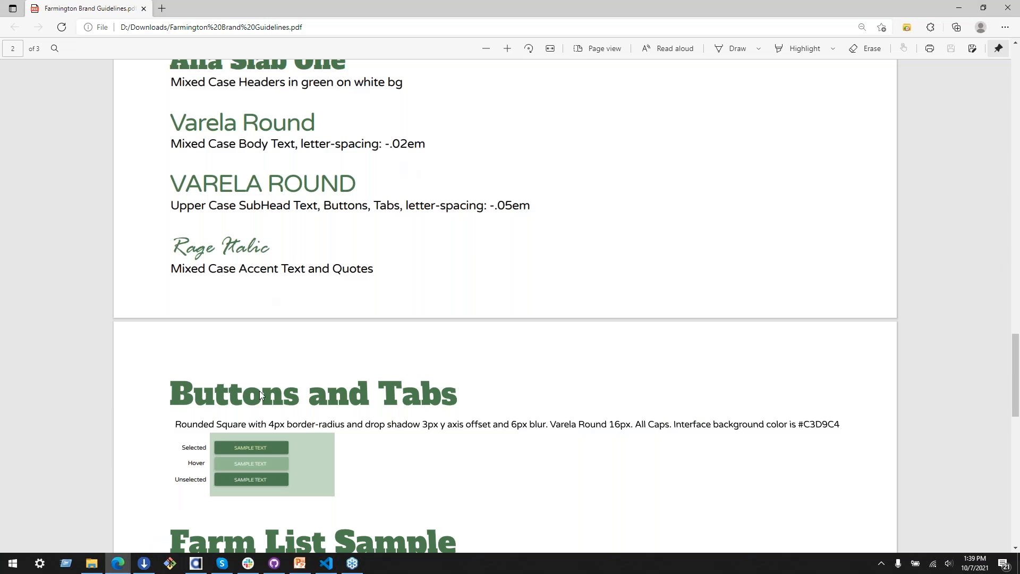
scroll(259, 391, down, 3)
scroll(259, 387, up, 1)
scroll(259, 387, up, 5)
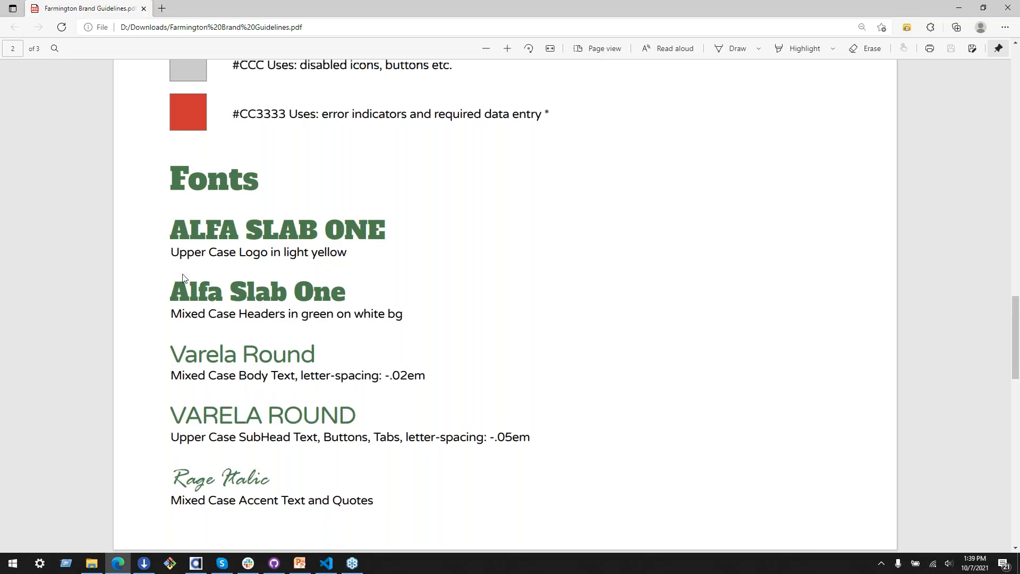
scroll(222, 411, down, 6)
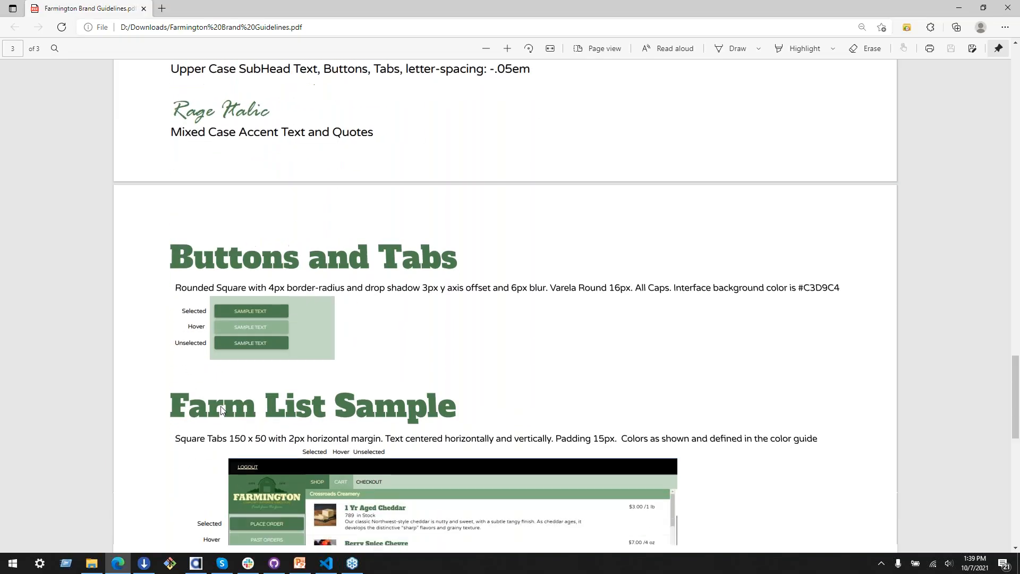
scroll(222, 410, up, 6)
scroll(221, 408, up, 3)
scroll(221, 406, down, 4)
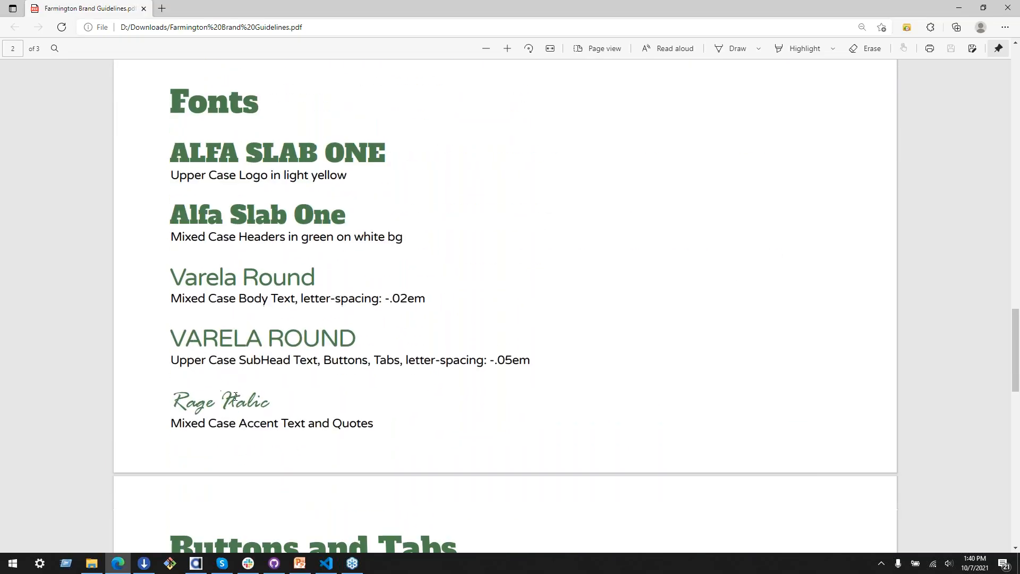
Step: Check the mixed-case Varela Round body text rule and its letter spacing by marking that line in the guidelines
drag(181, 303, 346, 298)
double_click(342, 294)
click(200, 303)
drag(240, 299, 382, 300)
click(341, 303)
drag(169, 304, 303, 302)
click(304, 301)
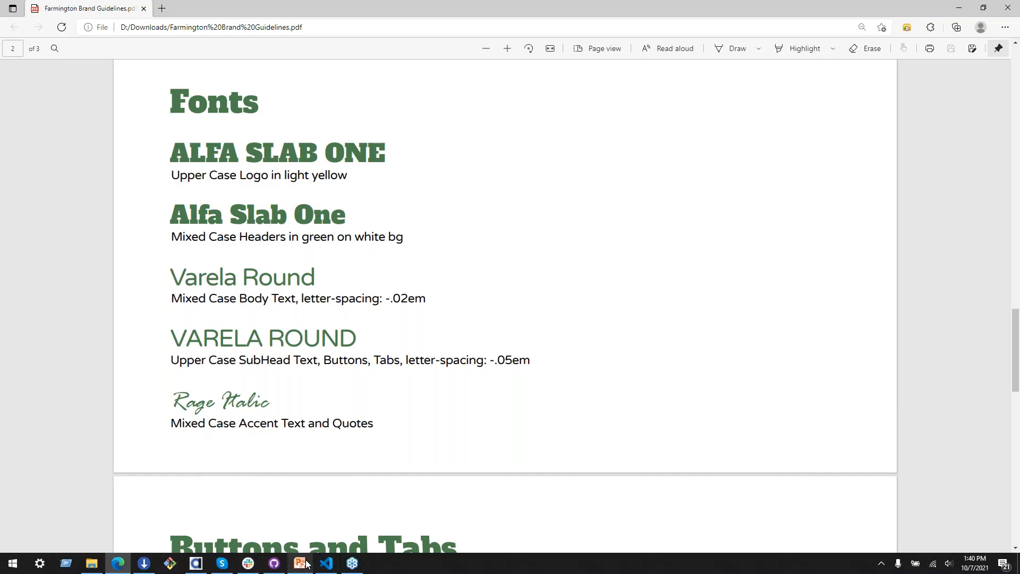
mouse_move(296, 567)
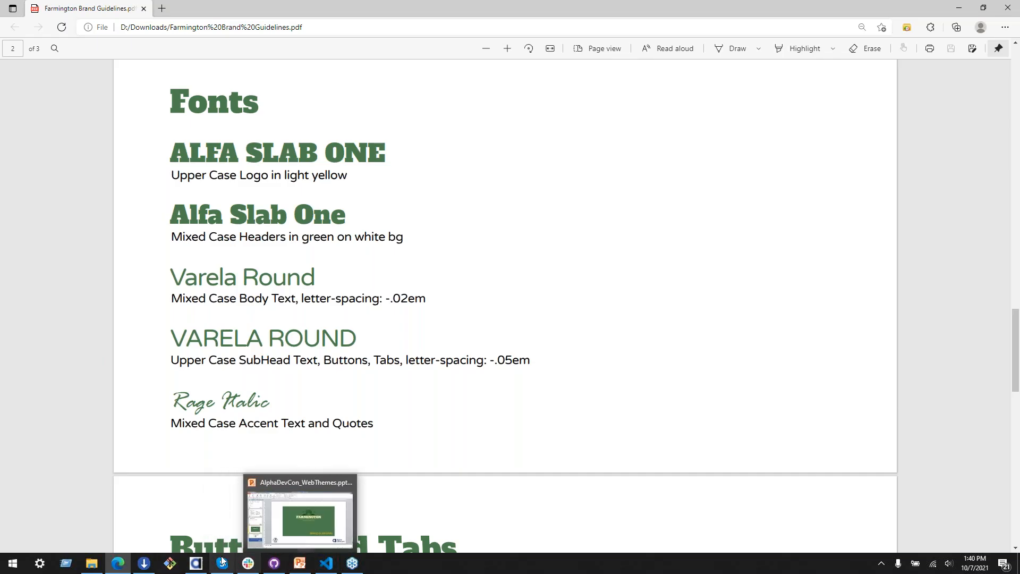
Step: Return to the Web Theme Builder, show the General map and inspect its text class name and highlight class name settings
click(197, 563)
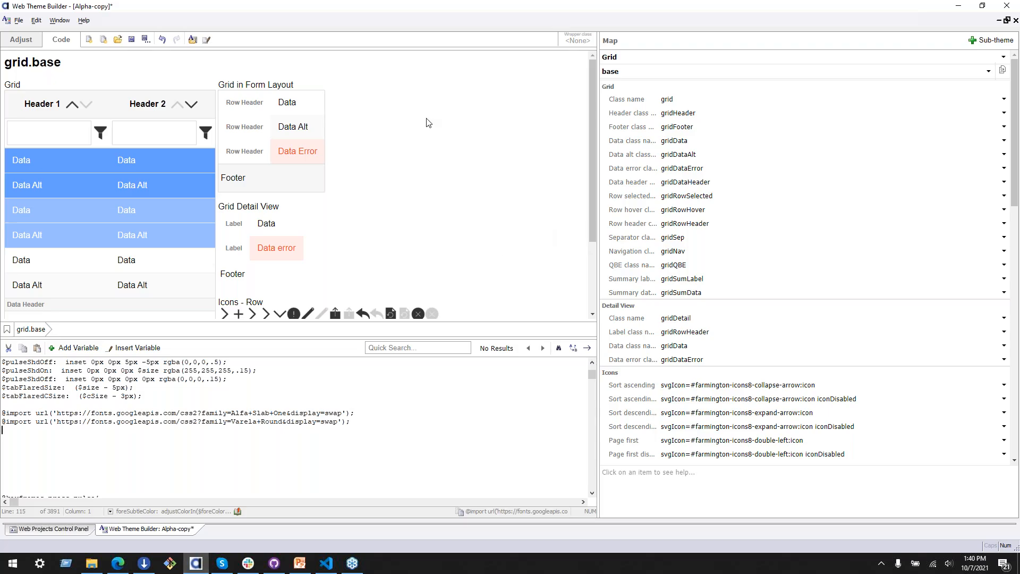
click(701, 52)
click(700, 51)
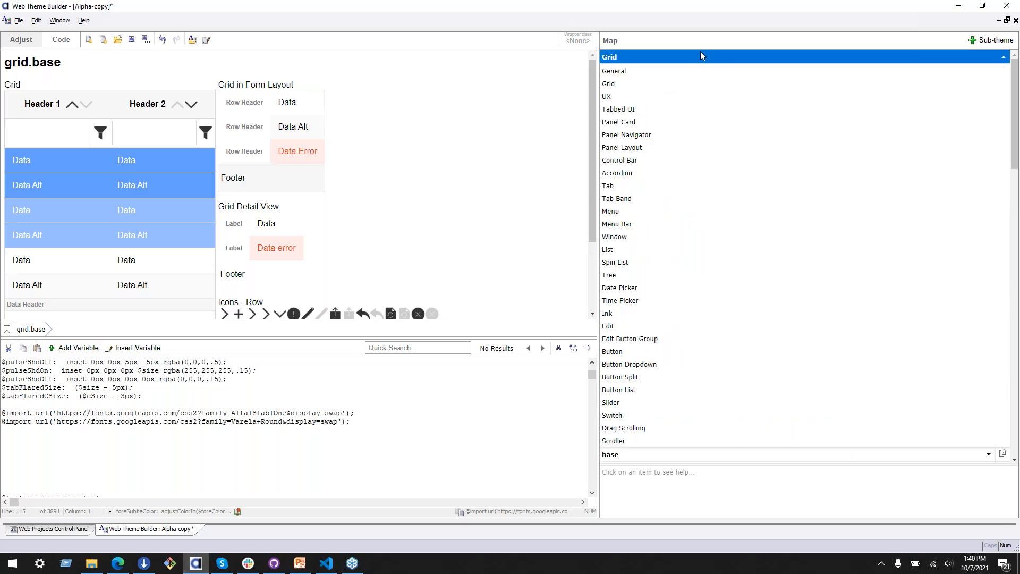
click(700, 68)
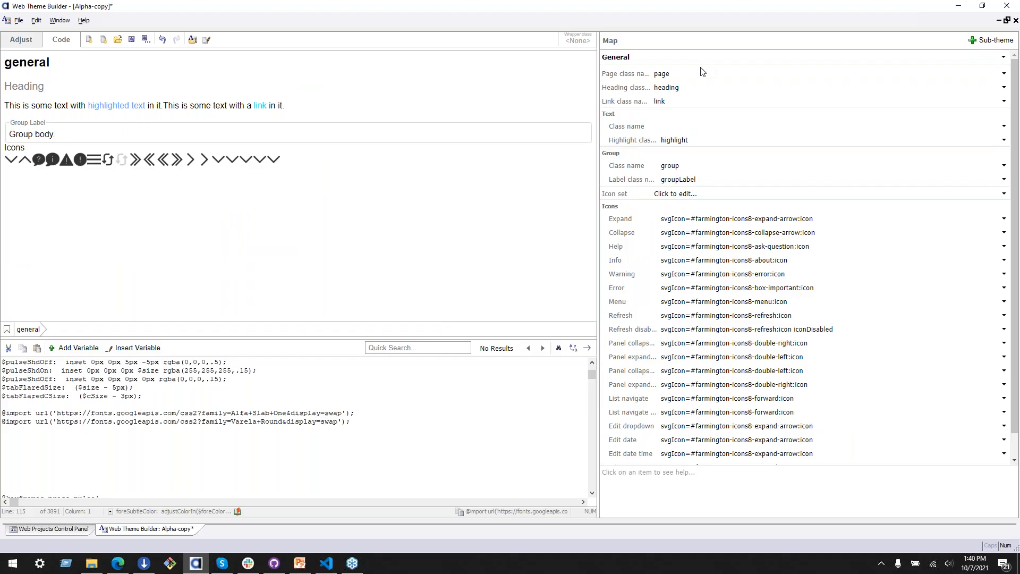
click(351, 117)
click(617, 128)
click(625, 140)
click(624, 128)
click(626, 141)
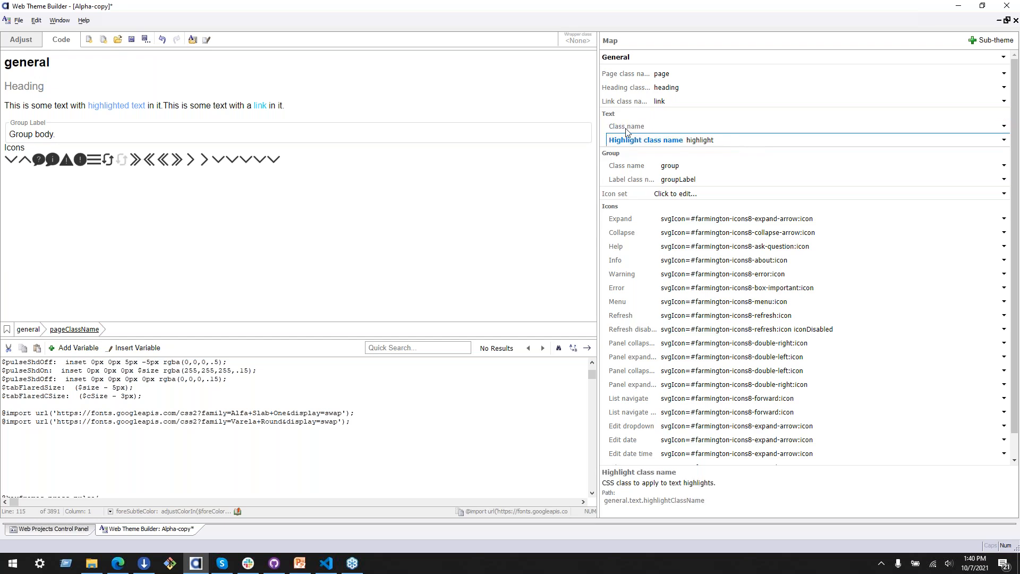
click(626, 128)
click(626, 141)
click(105, 102)
Step: Set the theme's font family variable to "Varela Round,Arial, sans-serif" and look over the fallback fonts in the value
click(23, 39)
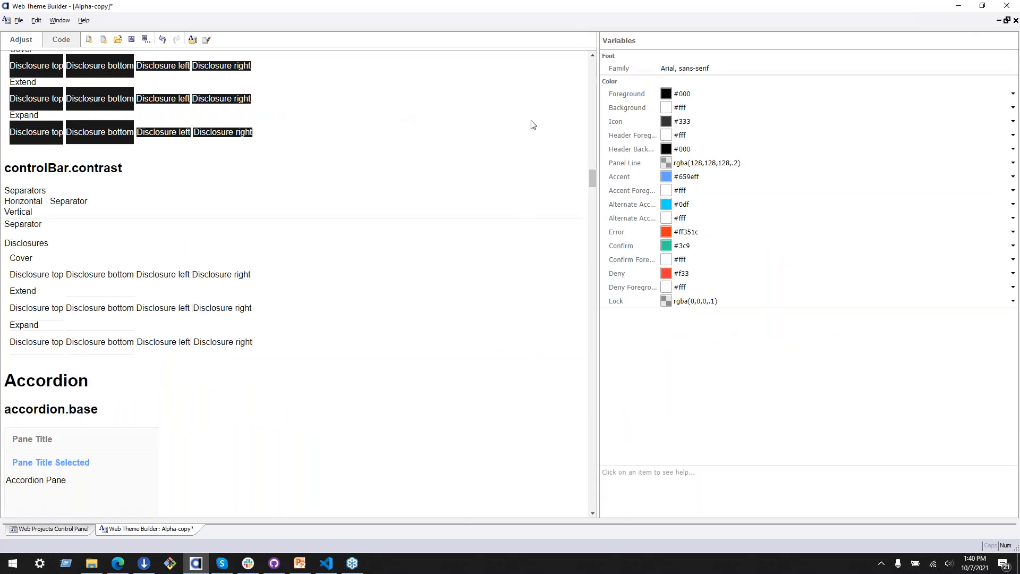
click(627, 71)
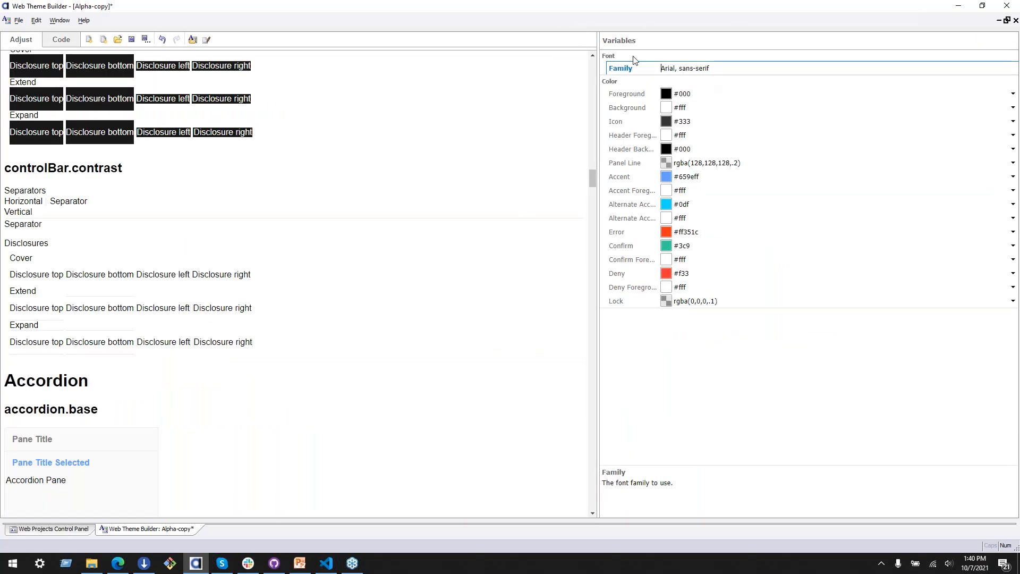
scroll(494, 188, up, 6)
drag(588, 162, 590, 52)
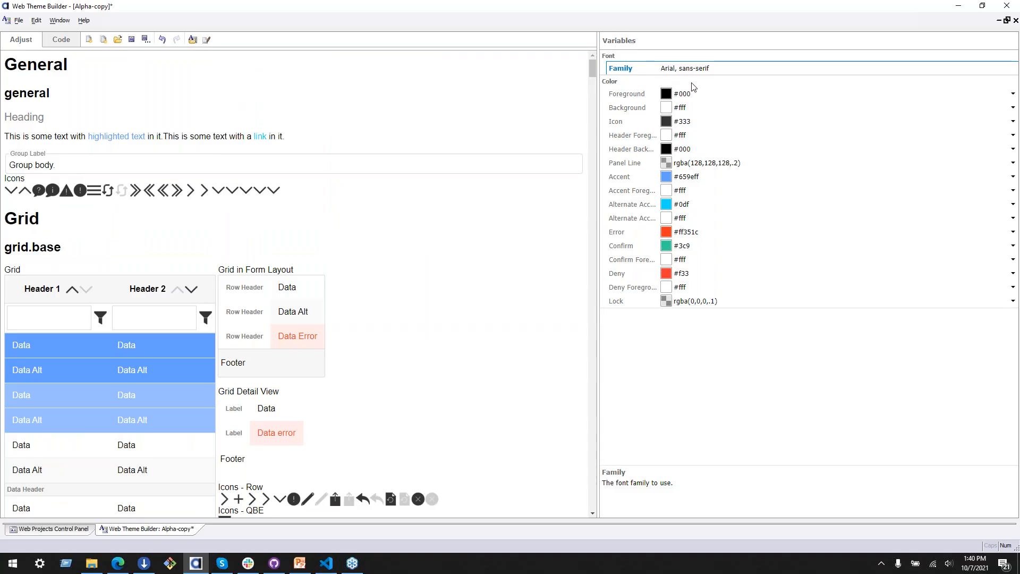
click(685, 68)
text(Varela Roun)
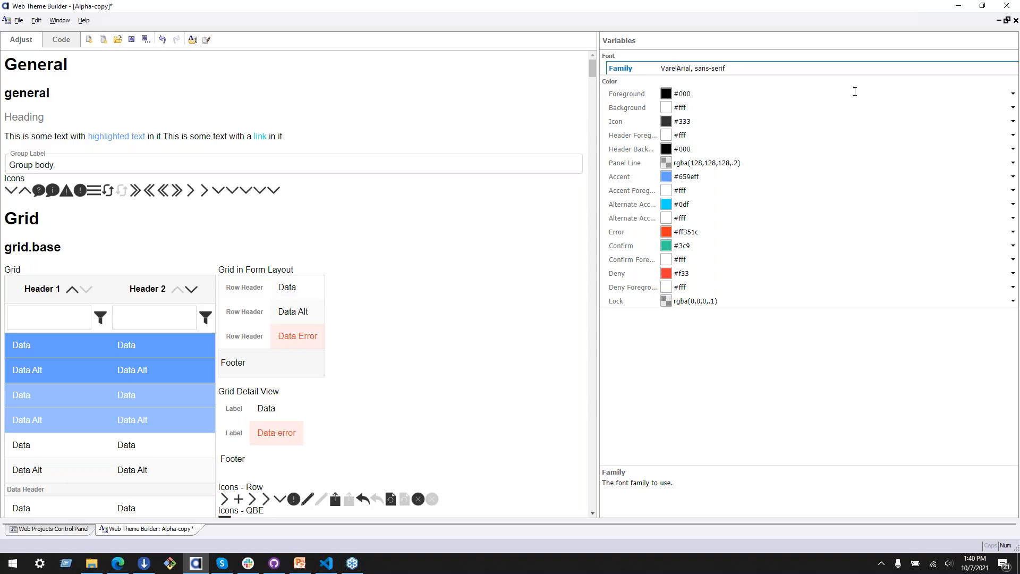
text(d,)
key(BackSpace)
scroll(506, 250, down, 10)
scroll(342, 320, up, 15)
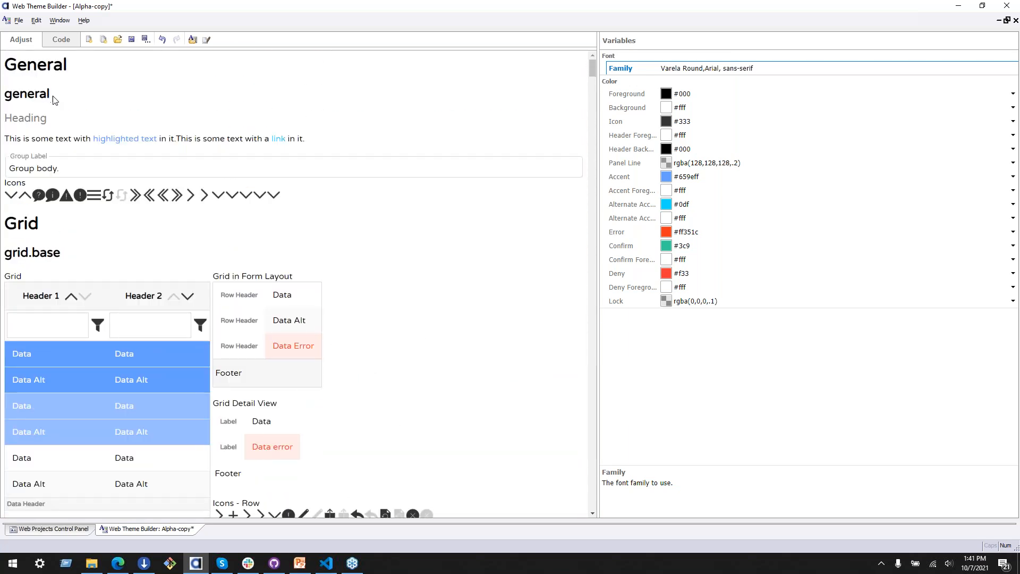
click(717, 69)
drag(704, 70, 799, 69)
click(795, 70)
Step: Switch to the Farmington brand guidelines PDF, check the link colors in the palette, mark the #FFC200 alt link entry, and return to the Web Theme Builder
click(63, 44)
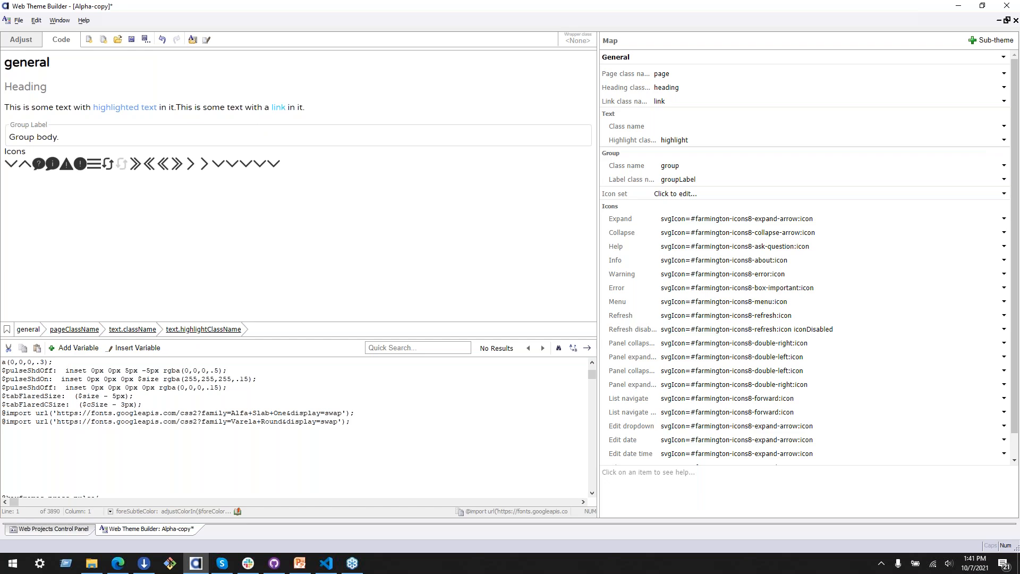
key(alt+Tab)
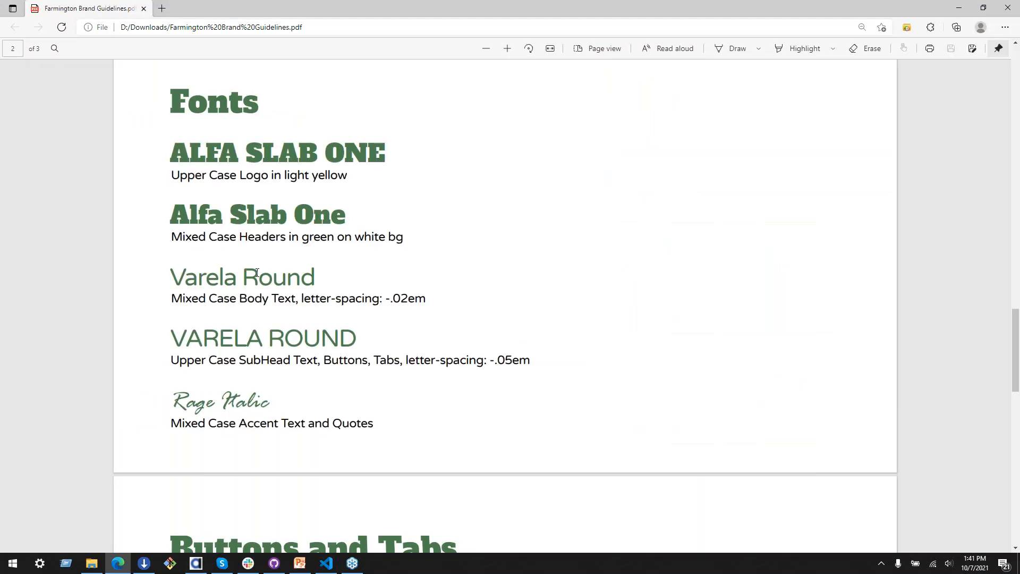
scroll(252, 284, up, 8)
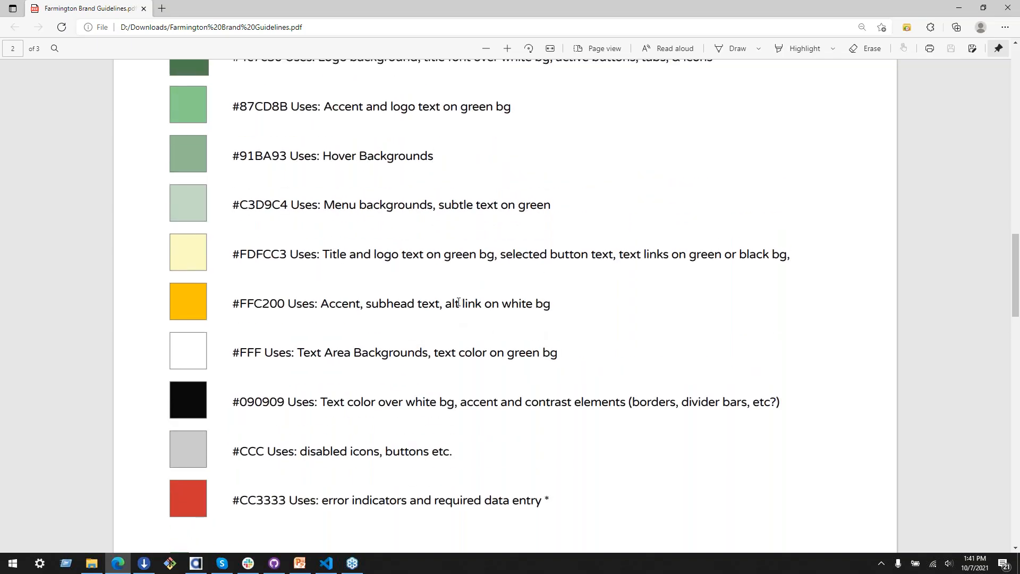
double_click(652, 253)
double_click(632, 255)
click(715, 259)
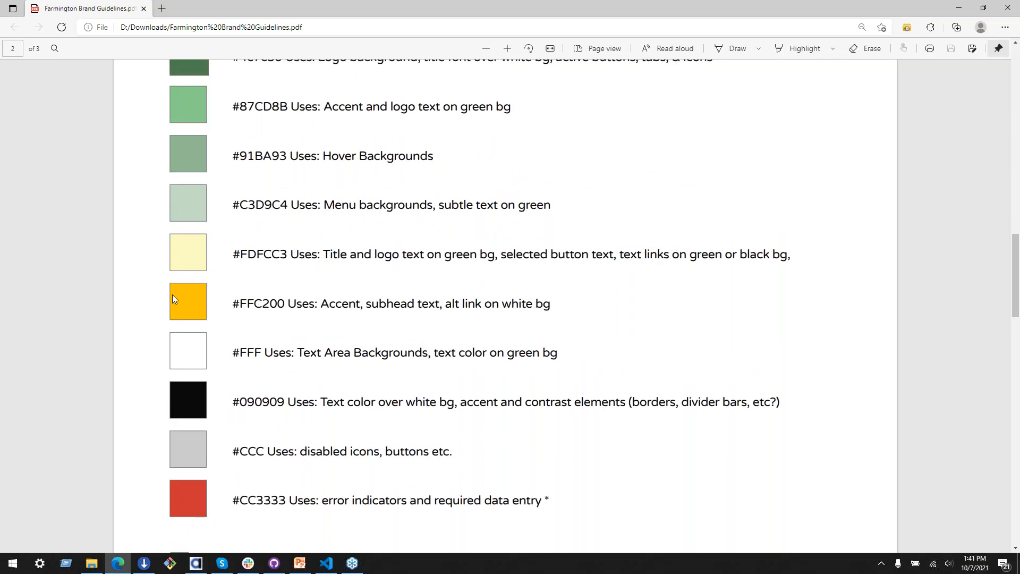
drag(441, 304, 550, 305)
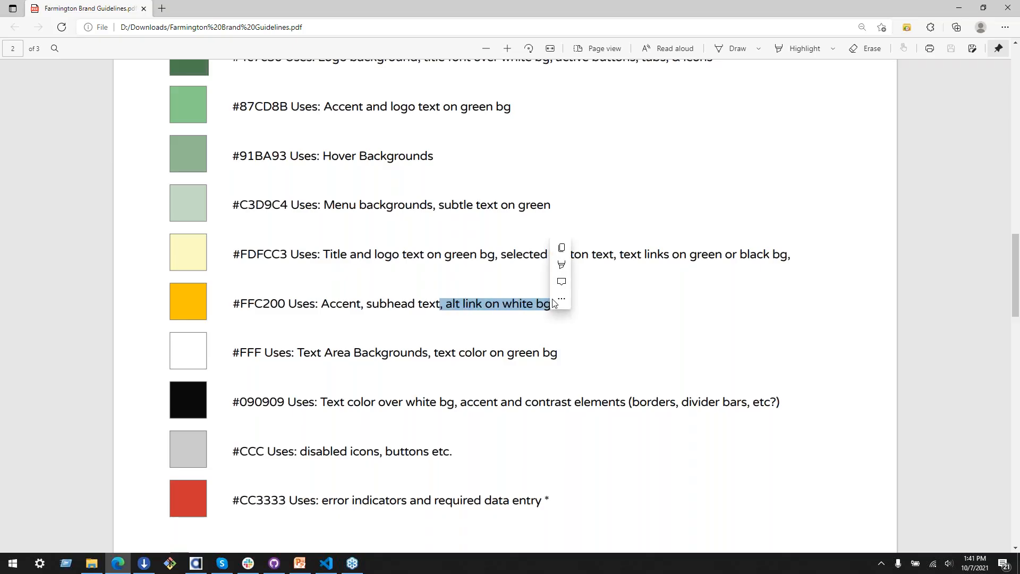
double_click(262, 304)
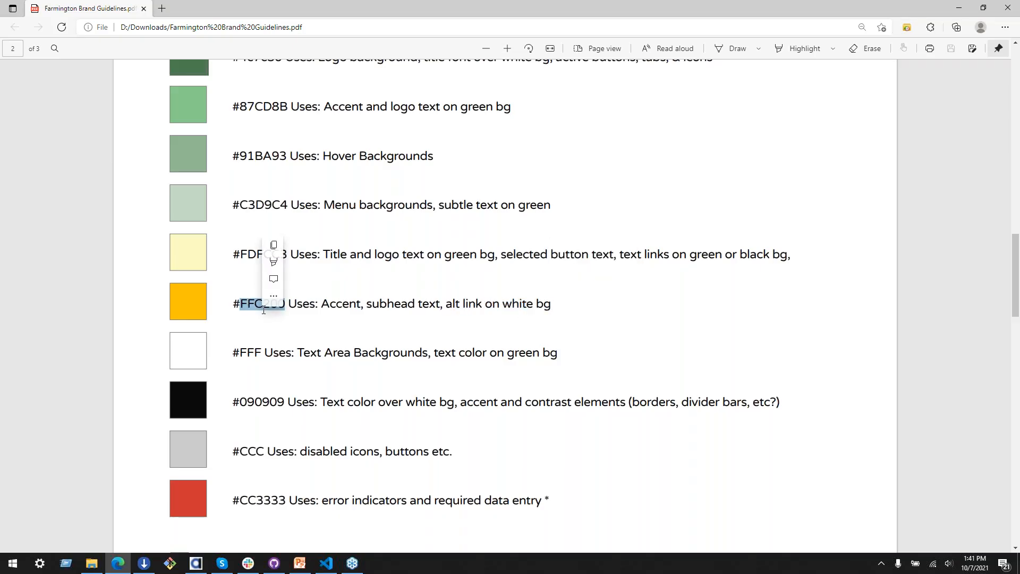
click(956, 6)
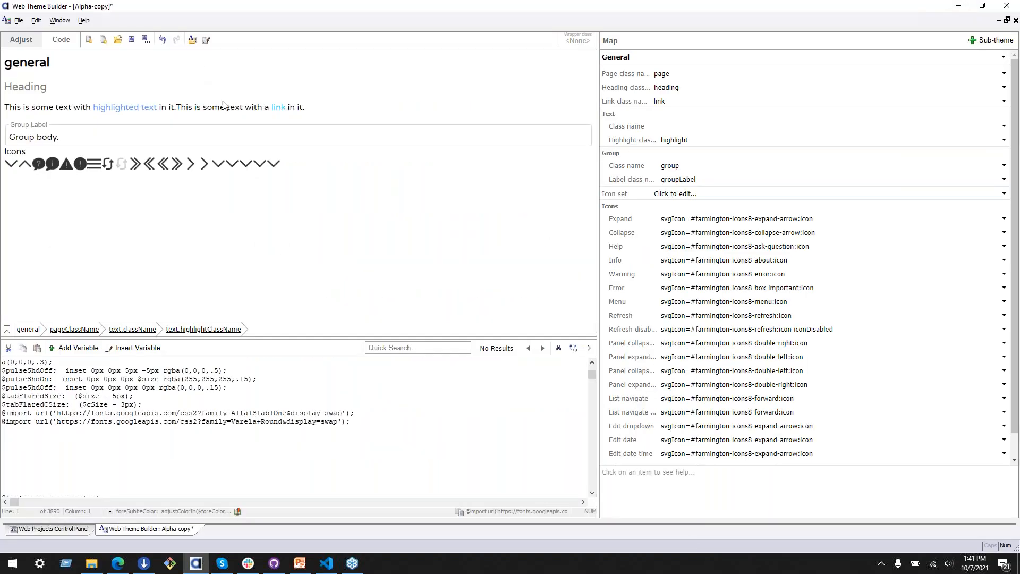
Step: Inspect which class name settings in the General map style the highlighted text, plain text and link of the sample
click(276, 113)
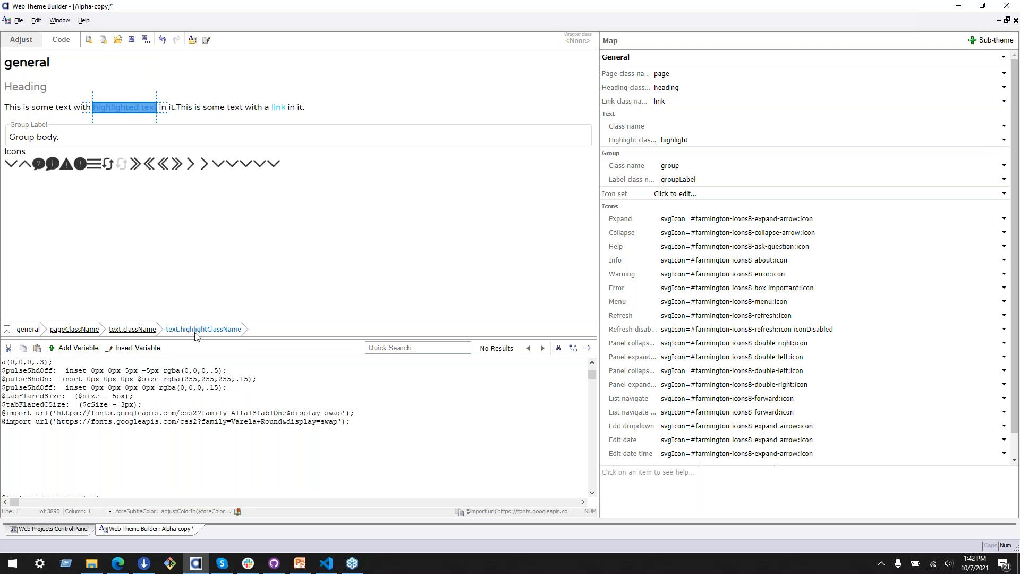
click(206, 330)
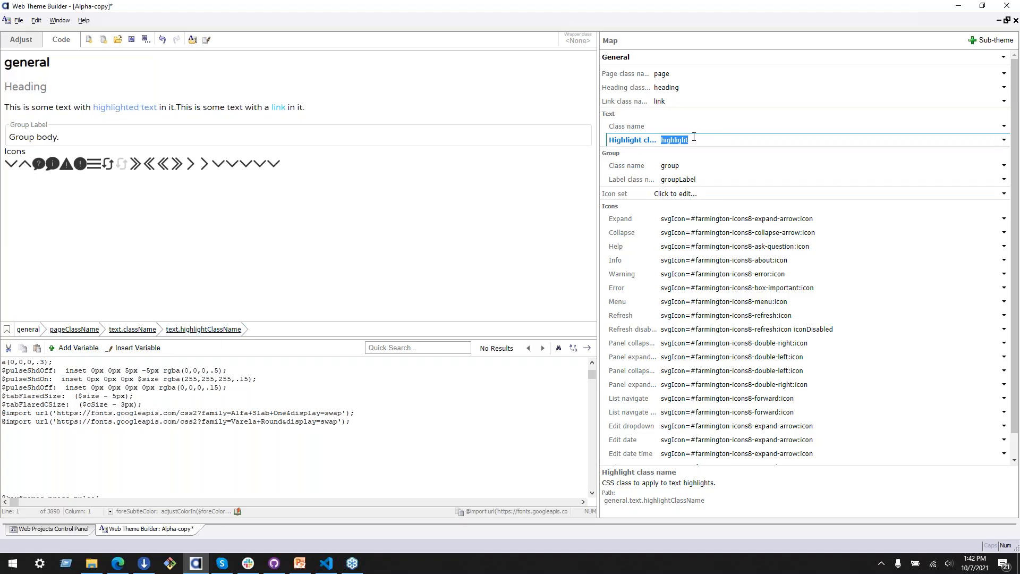
click(280, 107)
click(225, 107)
click(693, 125)
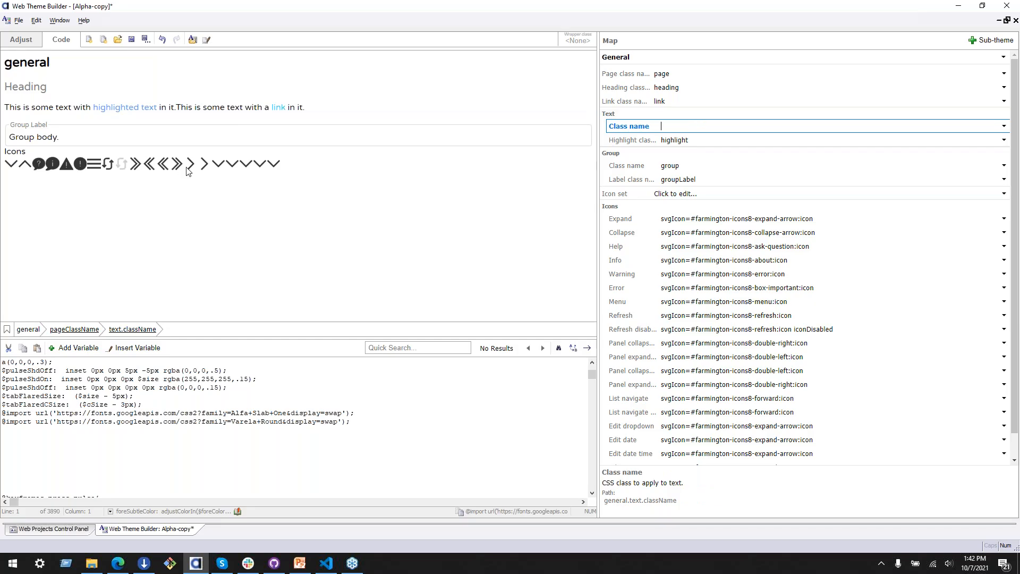
click(277, 108)
click(191, 329)
click(672, 100)
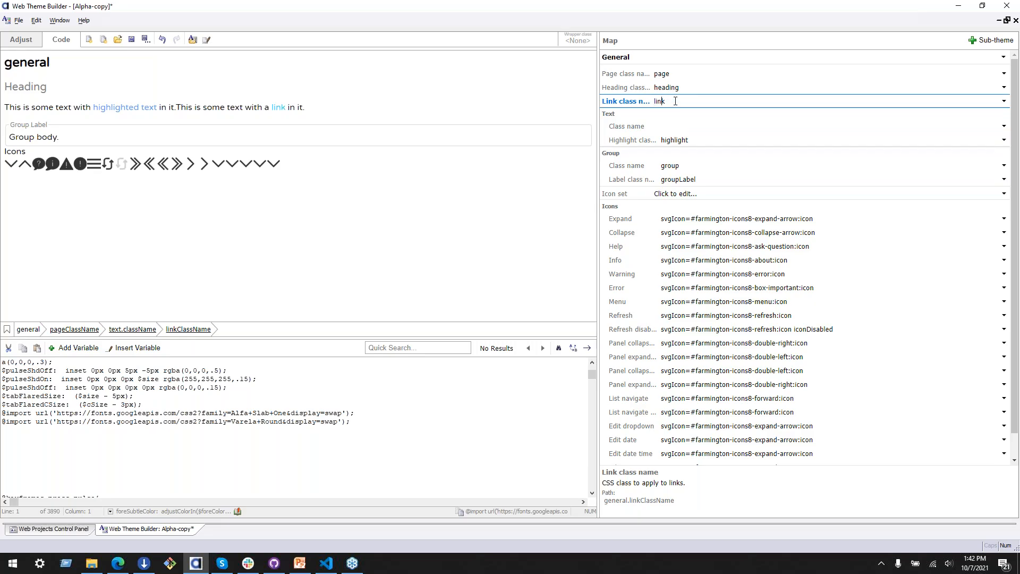
Step: Find the .link rule in the theme code, enlarge the code area, and check its $altAccentColor value against the Alternate Accent variable
key(ctrl+f)
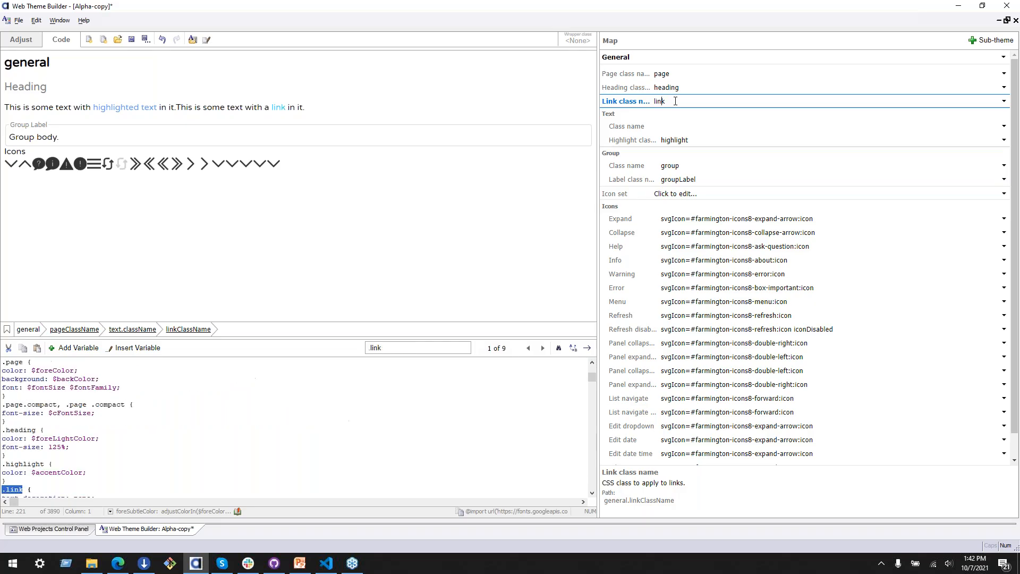
drag(264, 340, 266, 228)
click(62, 388)
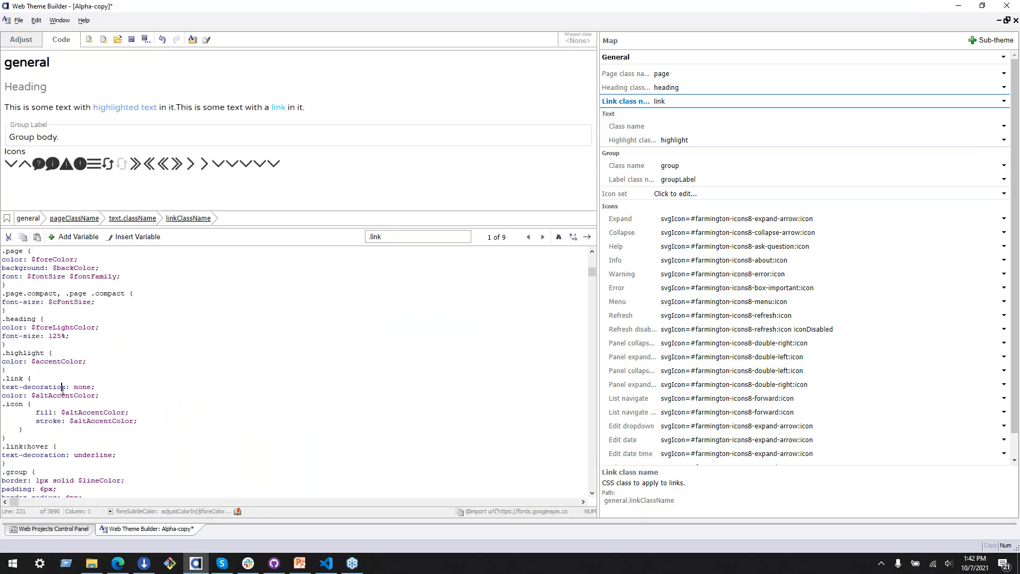
drag(31, 396, 111, 396)
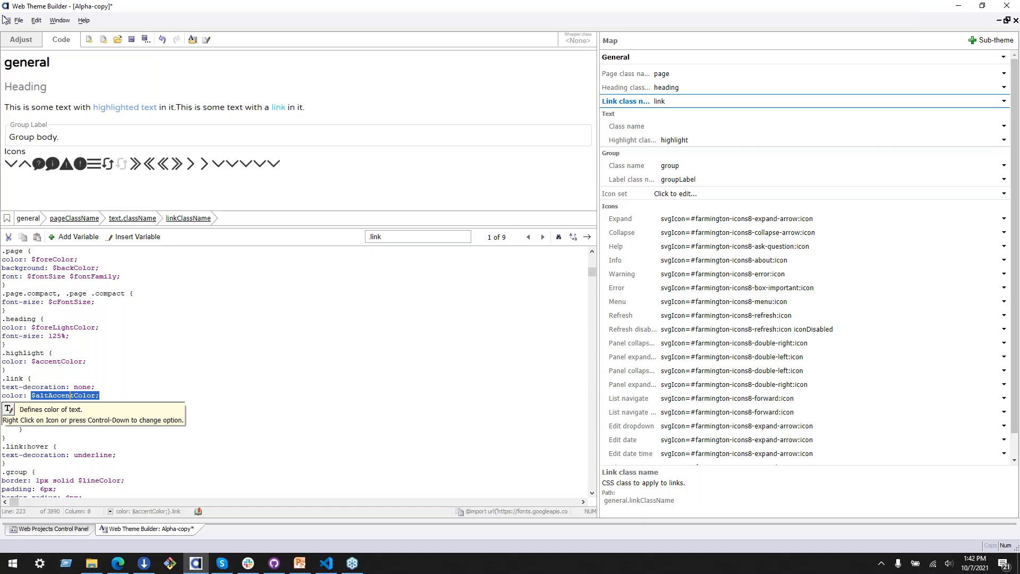
click(34, 41)
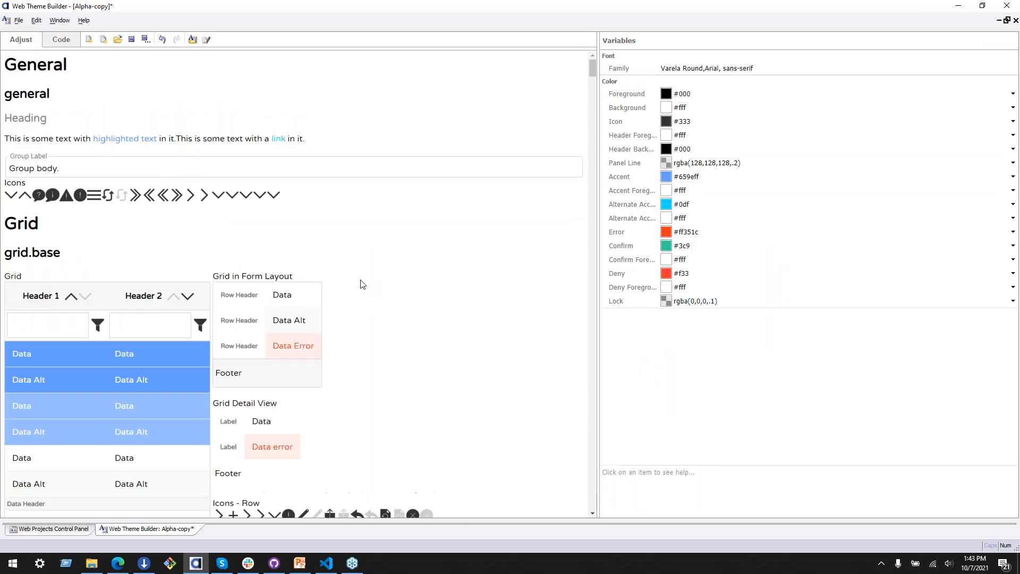
click(625, 207)
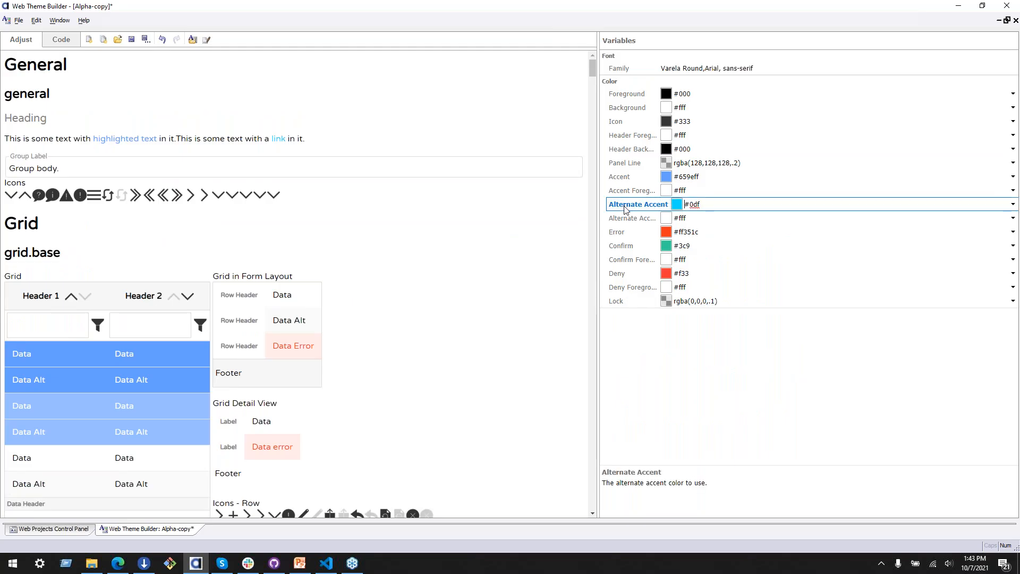
Step: Search the theme code for $altAccentColor and examine its declaration line, including the Alternate Accent comment
click(62, 39)
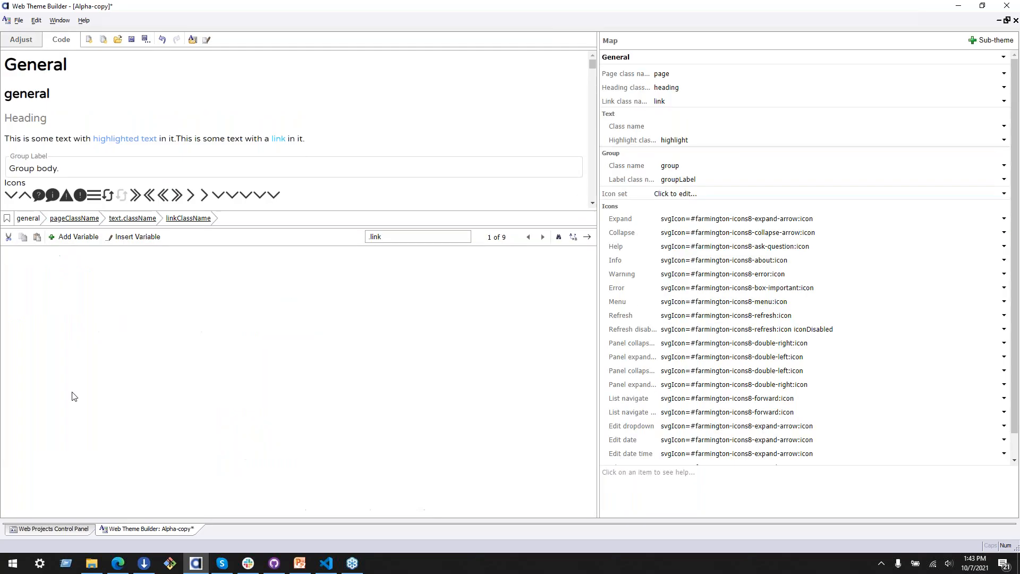
click(32, 396)
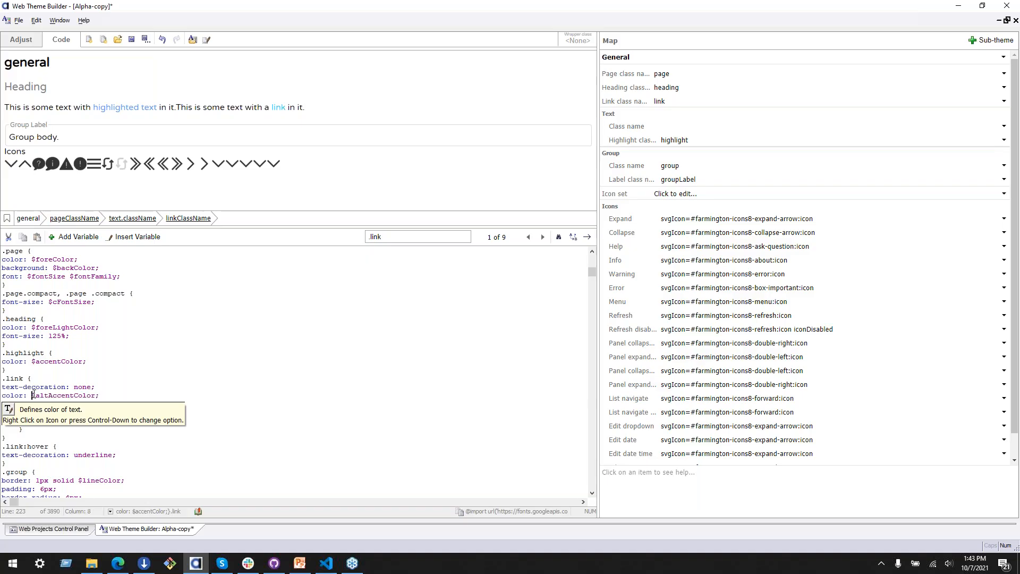
drag(33, 395, 98, 395)
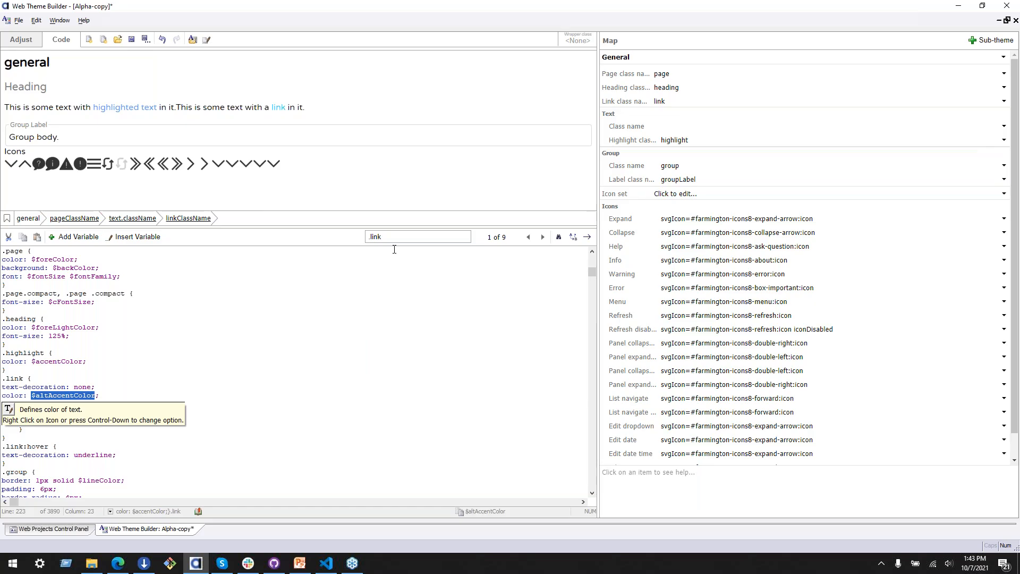
key(ctrl+f)
key(Return)
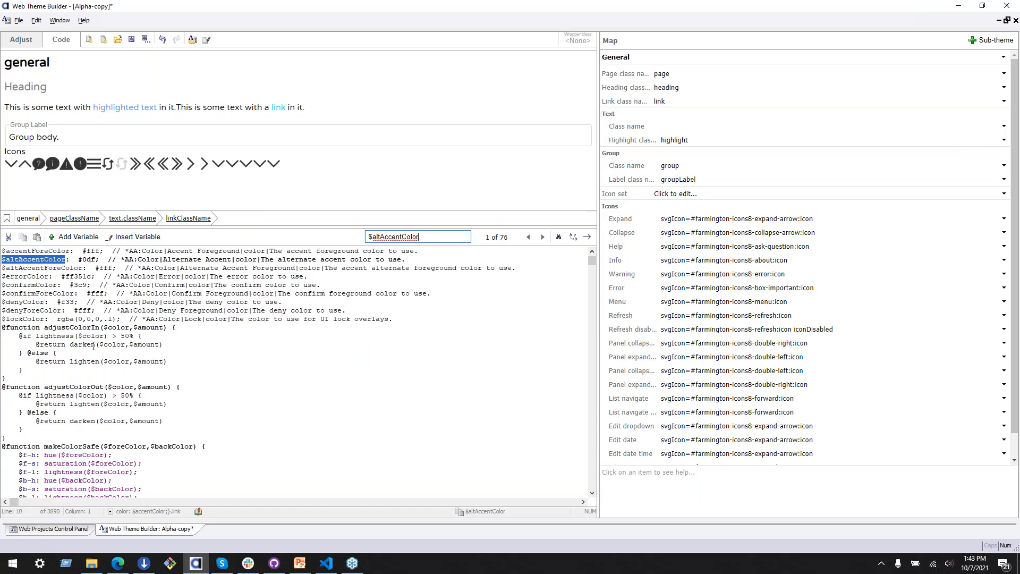
scroll(270, 306, up, 1)
drag(2, 276, 419, 275)
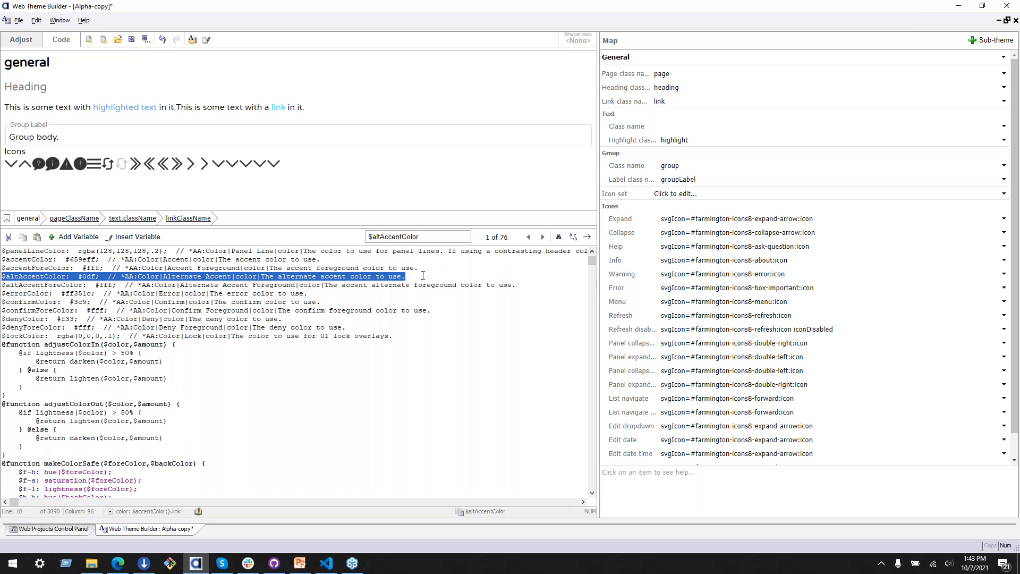
click(423, 276)
click(148, 276)
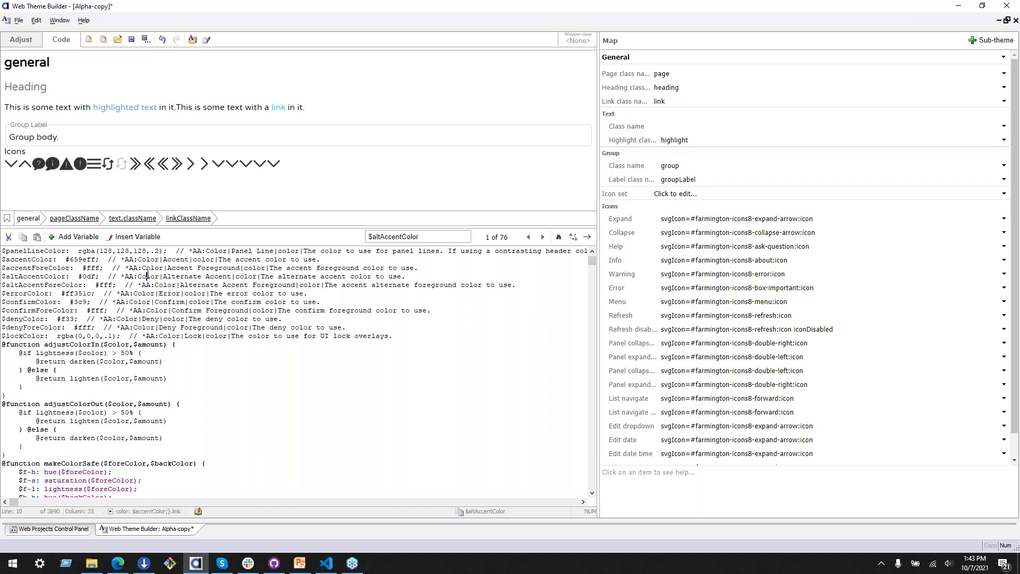
Step: Set the Alternate Accent color variable to #ffc200 from the Farmington palette
click(21, 40)
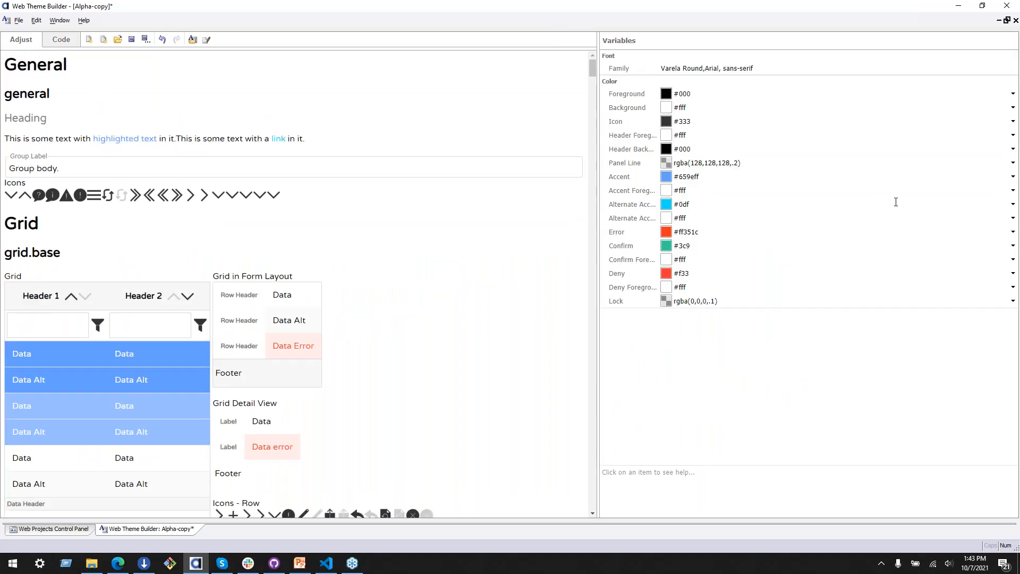
click(1013, 204)
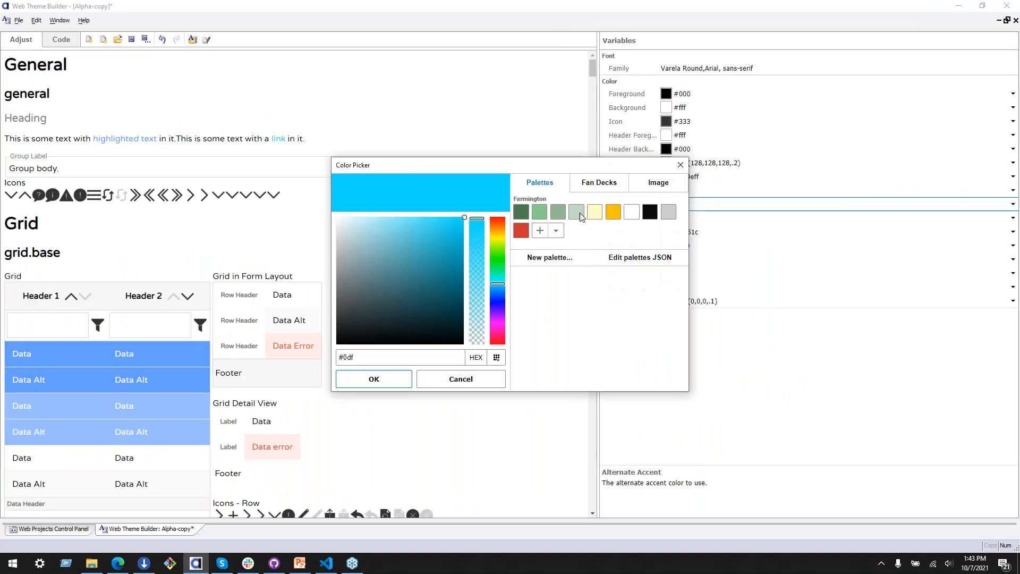
click(613, 212)
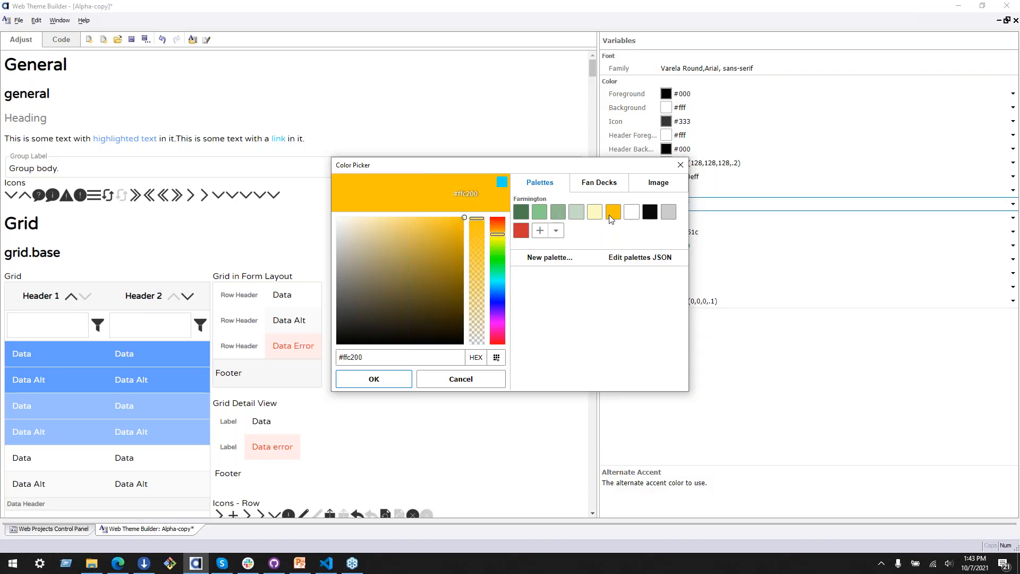
click(376, 379)
Step: Review how the alternate accent color is applied across the theme preview, from the grid through the menu bar, window and list sections
scroll(457, 255, down, 15)
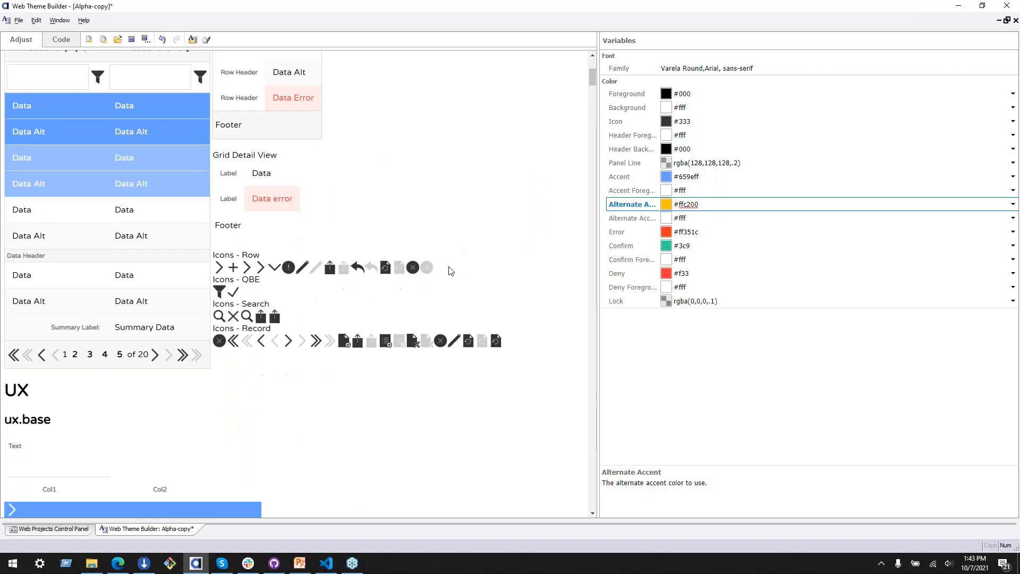
scroll(441, 279, down, 10)
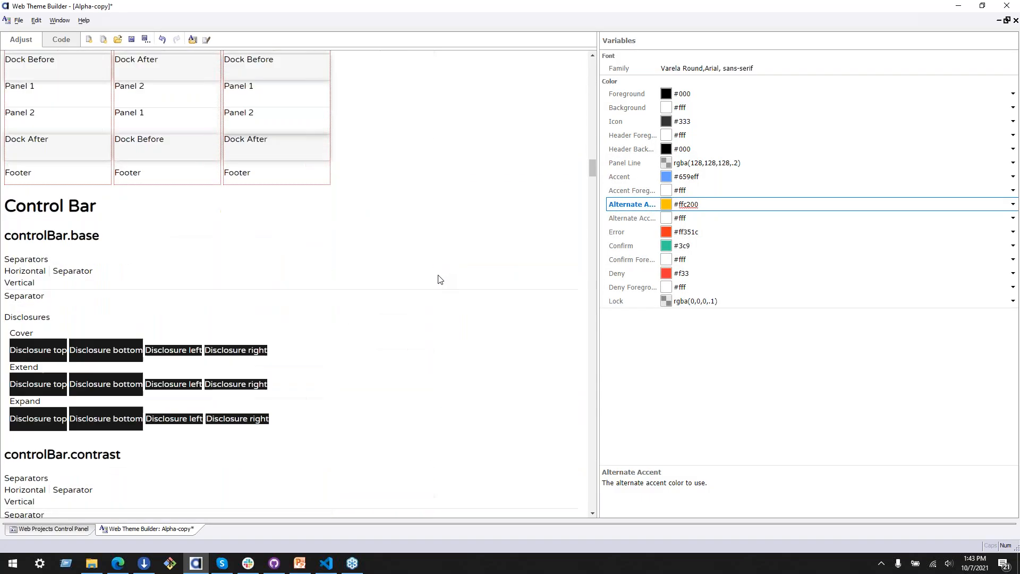
scroll(510, 221, down, 15)
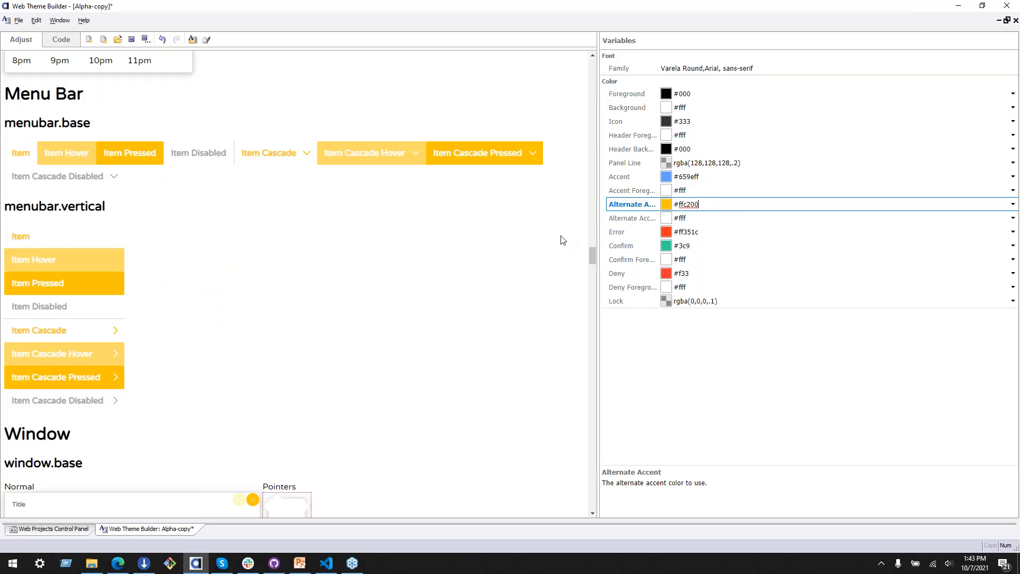
scroll(485, 229, down, 10)
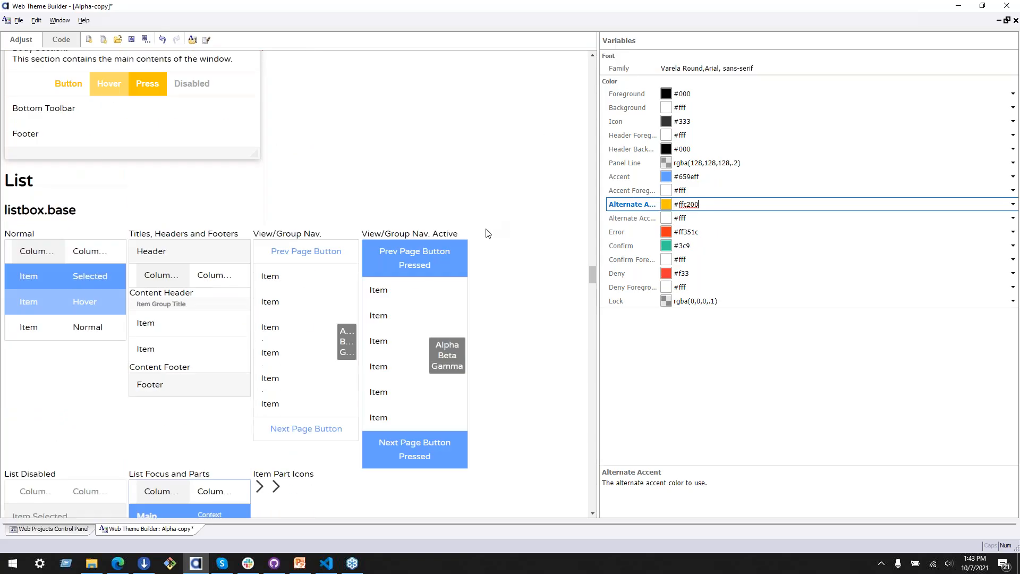
scroll(456, 308, down, 10)
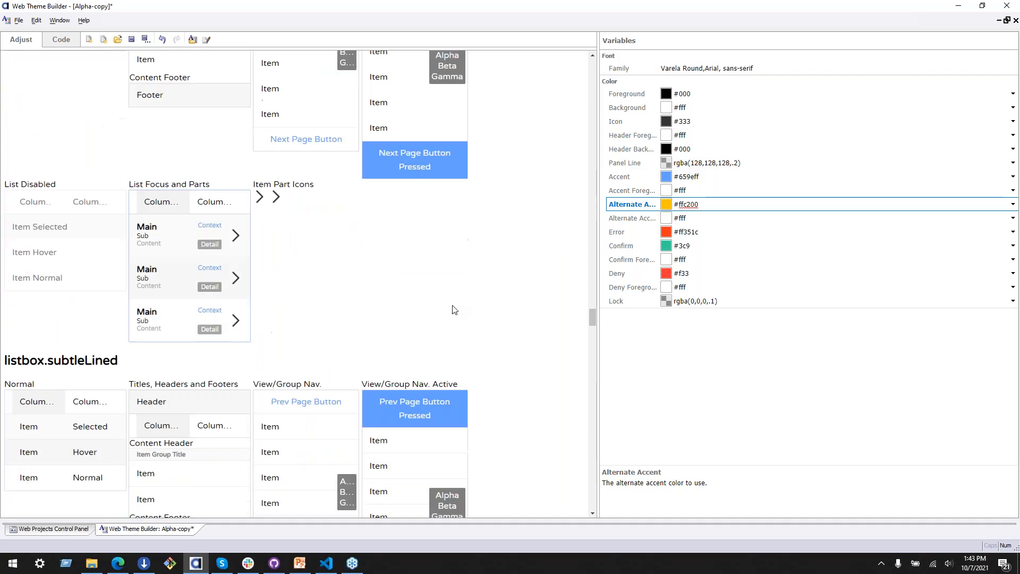
Step: Check the button styles in the theme preview and undo the Alternate Accent color change
scroll(441, 301, down, 15)
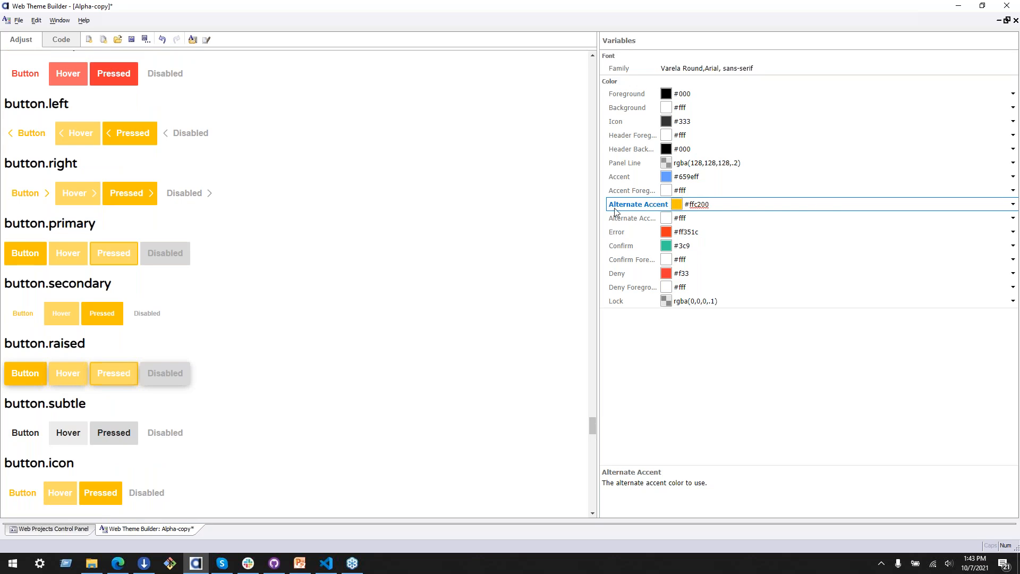
scroll(227, 261, up, 3)
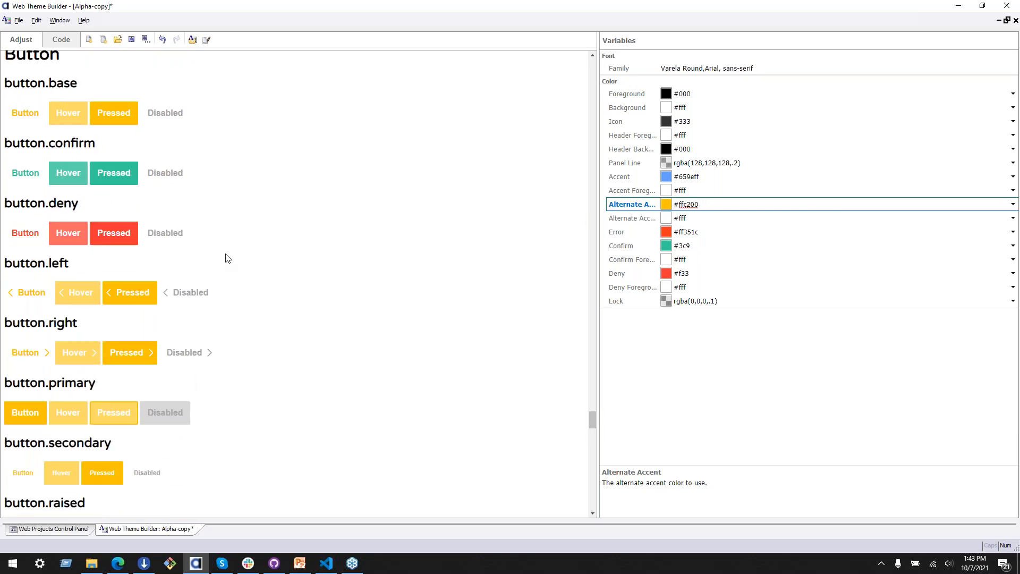
scroll(227, 260, up, 1)
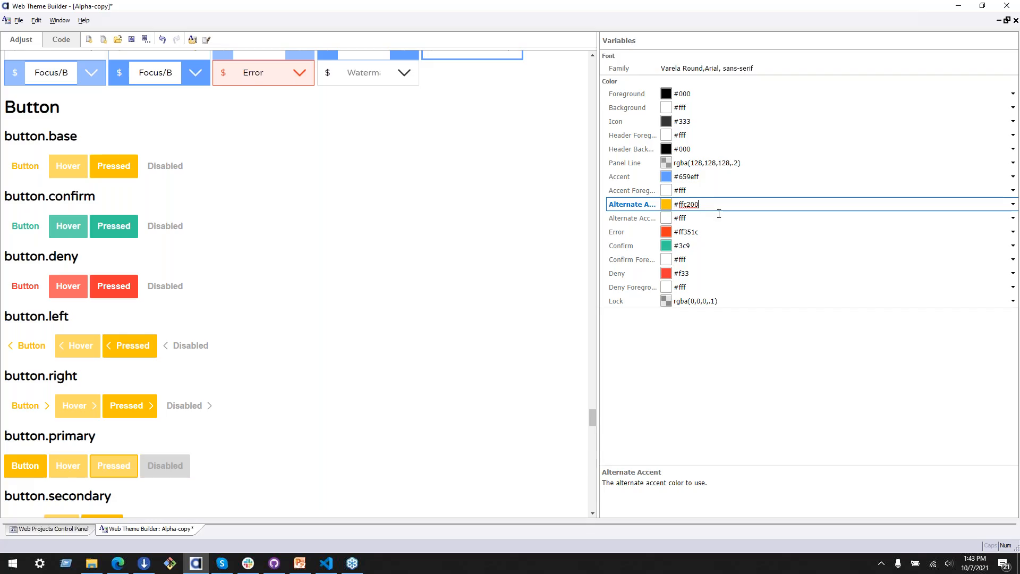
key(ctrl+z)
Step: Insert blank lines between the $tabFlaredCSize variable and the Google Fonts imports in the theme code
click(61, 40)
click(189, 412)
scroll(248, 417, down, 5)
scroll(241, 412, down, 10)
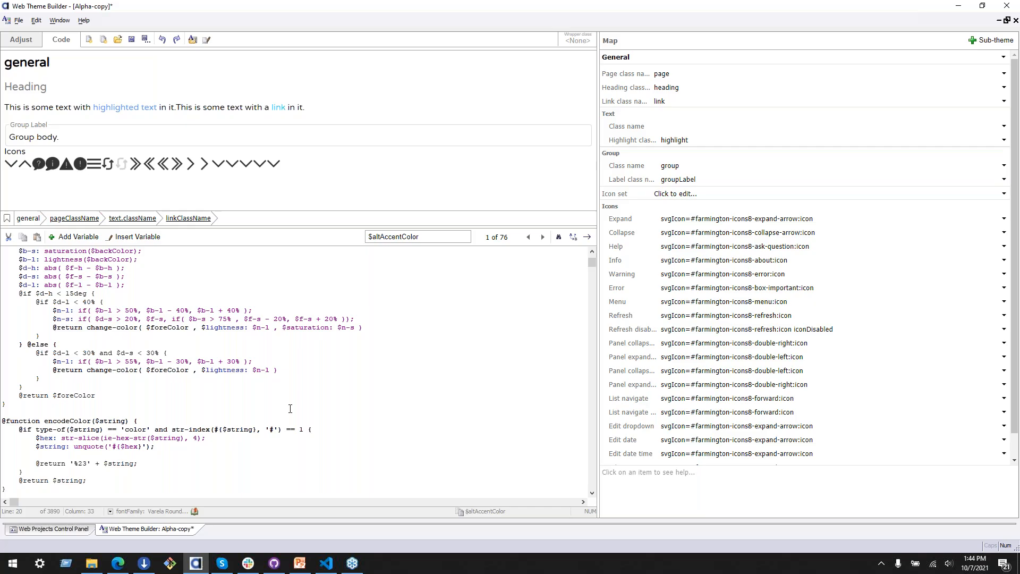
scroll(274, 413, down, 10)
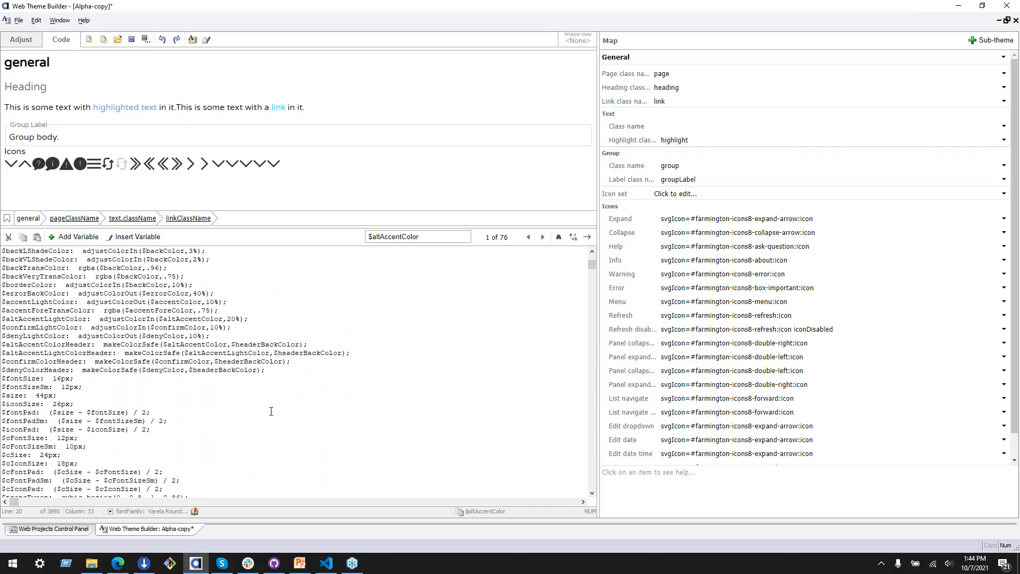
scroll(197, 409, down, 2)
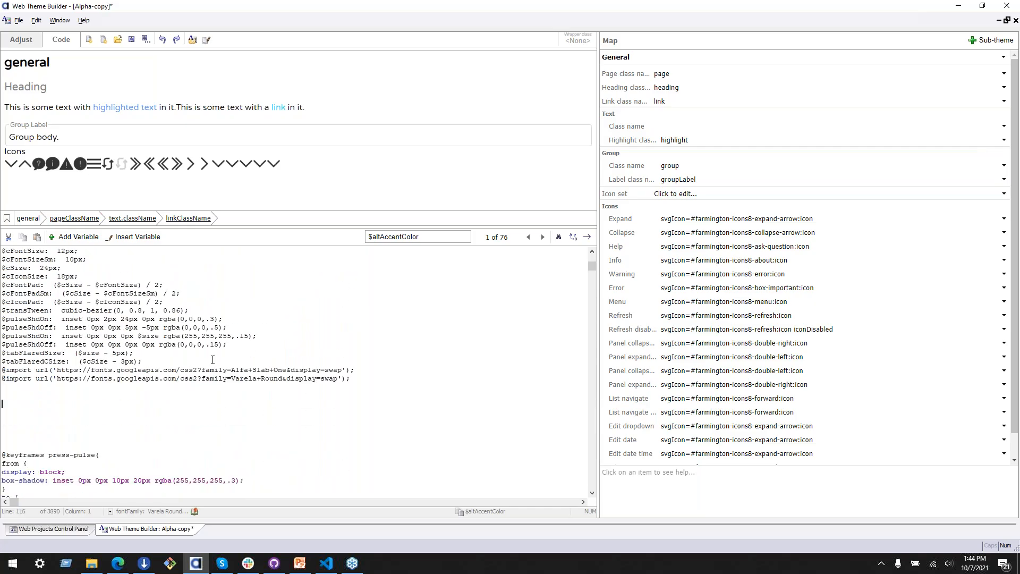
key(Return)
key(Return)
key(Return)
key(Up)
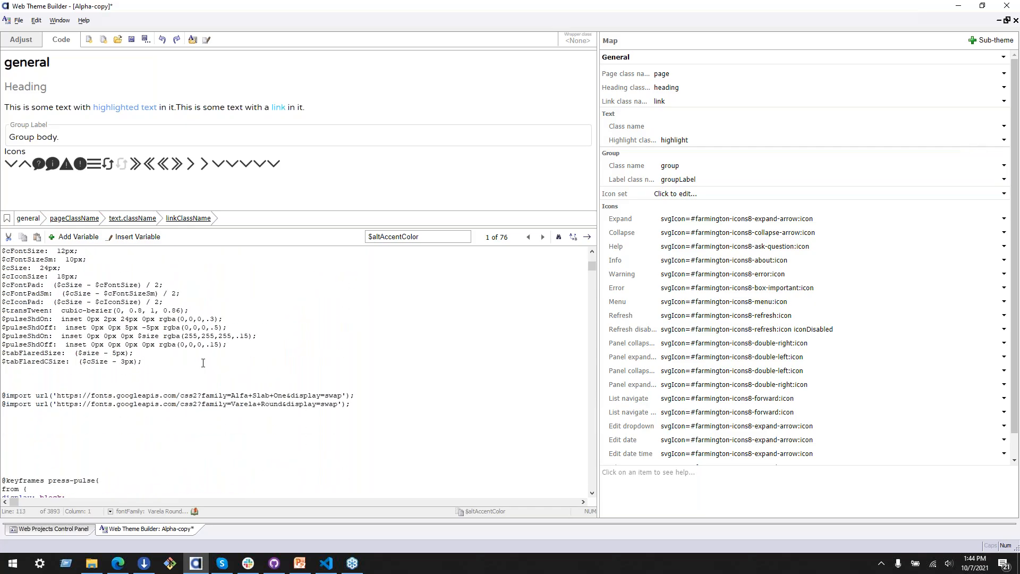
Step: Declare a $linkAlt variable above the font imports with the Farmington palette color #ffc200
text($linkAlt:)
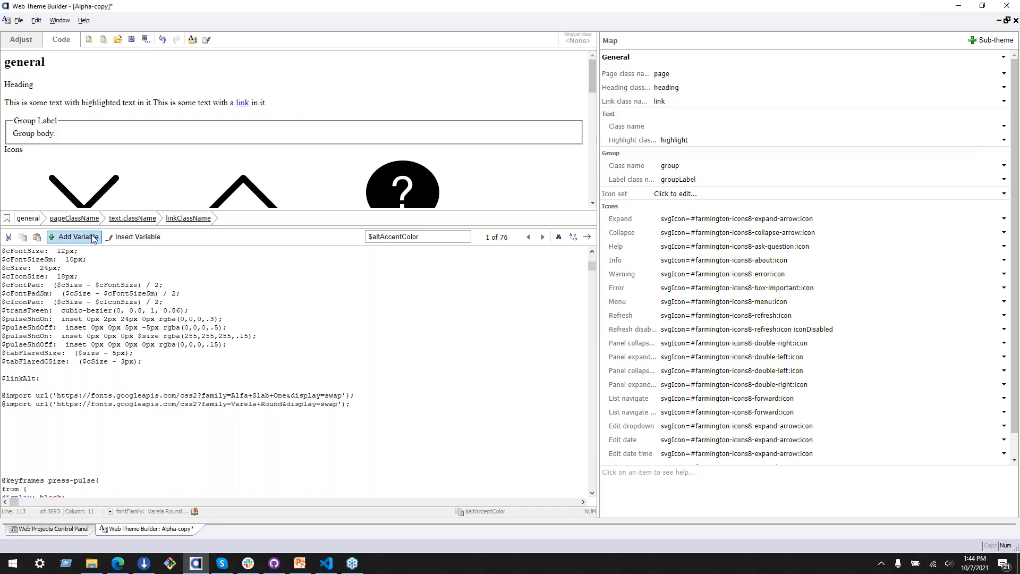
right_click(49, 379)
click(49, 381)
right_click(48, 380)
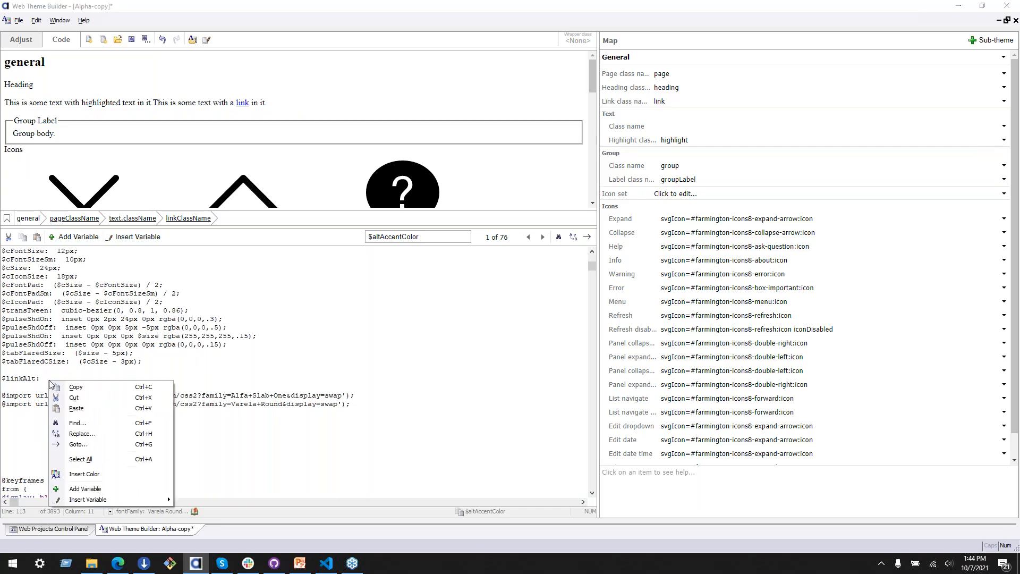
click(137, 480)
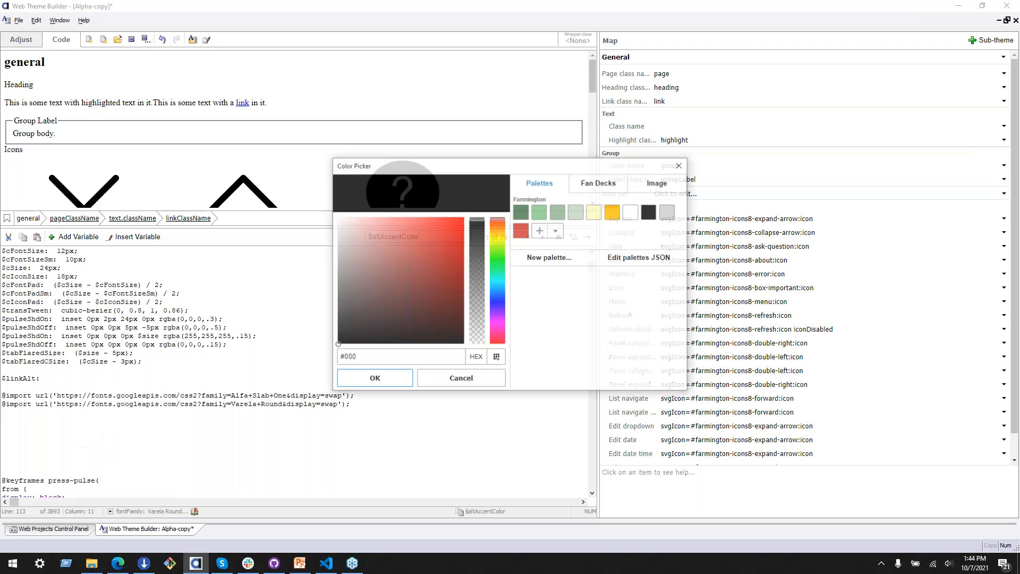
click(614, 212)
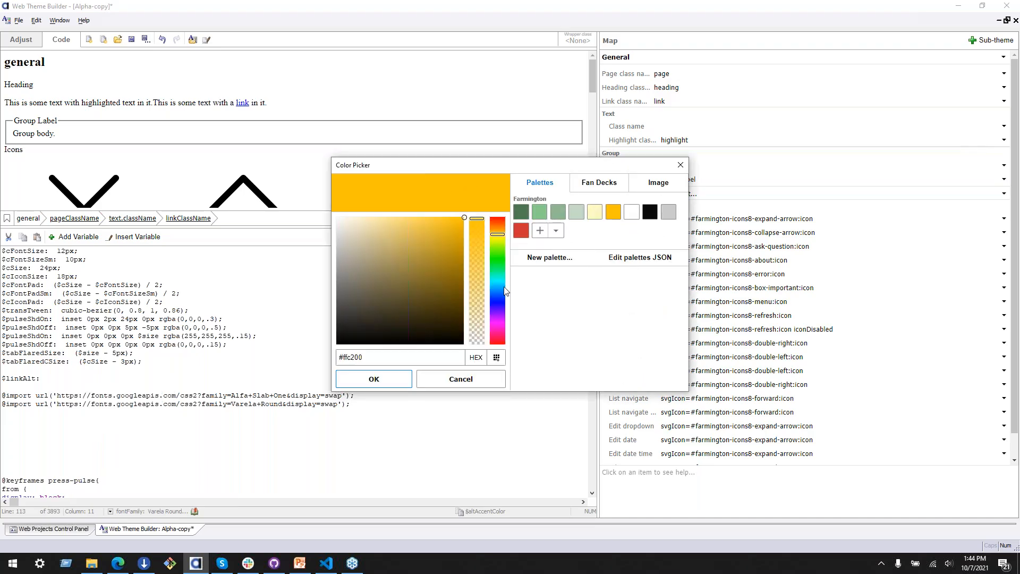
click(373, 382)
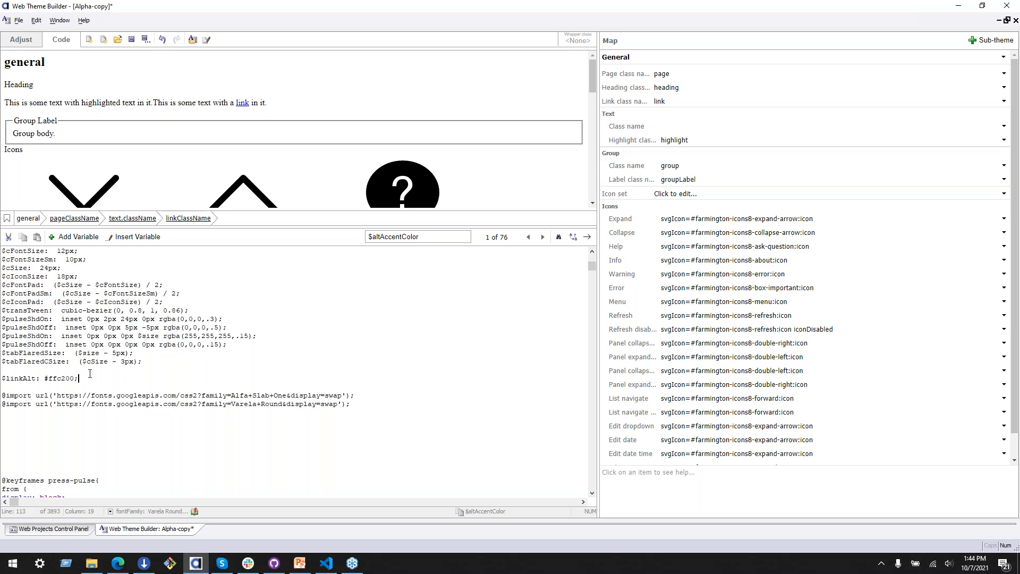
Step: Replace the color value in the .link rule with the $linkAlt variable
double_click(24, 378)
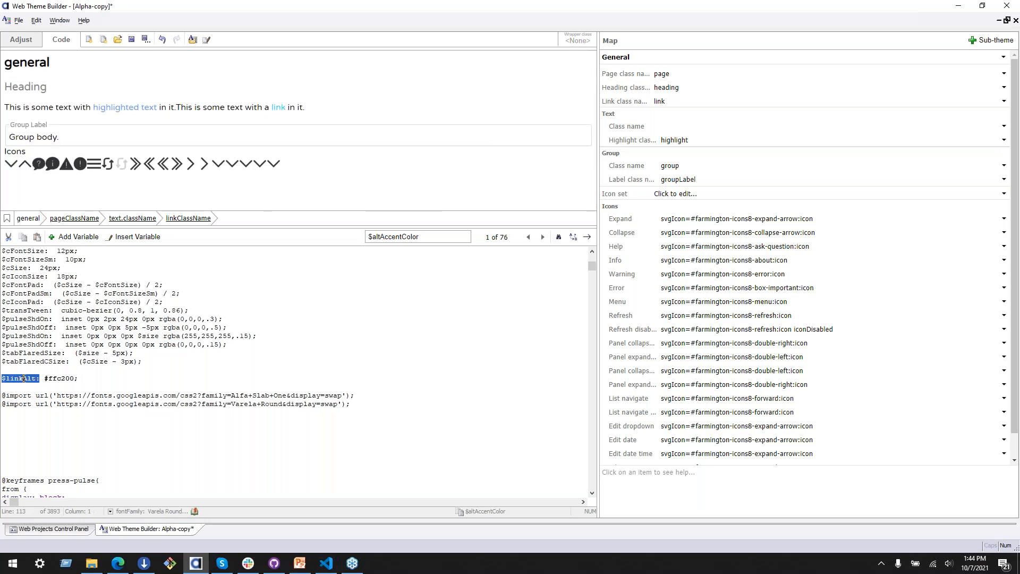
click(119, 381)
click(659, 101)
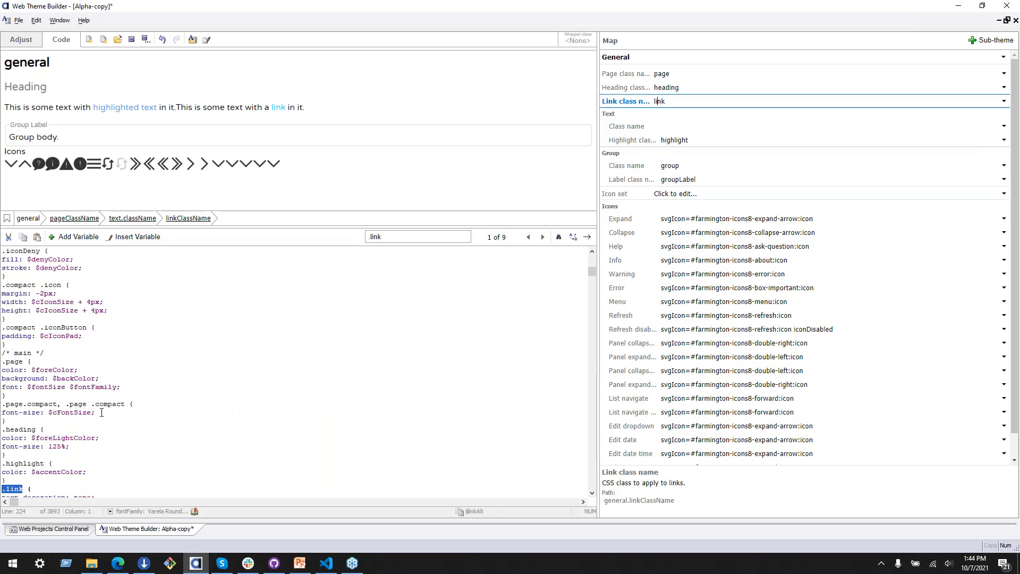
drag(32, 455, 97, 452)
key(BackSpace)
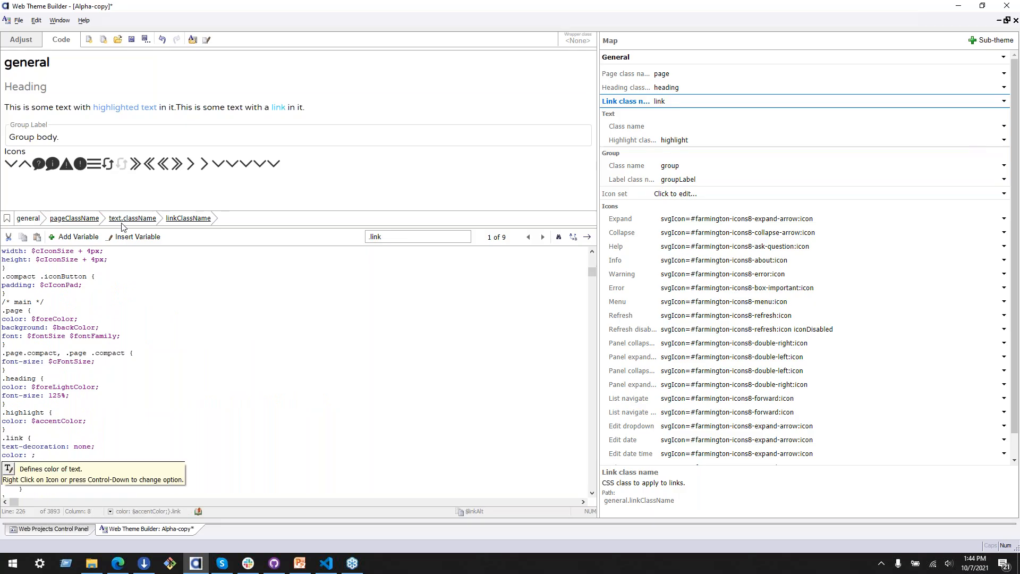
click(136, 237)
mouse_move(191, 246)
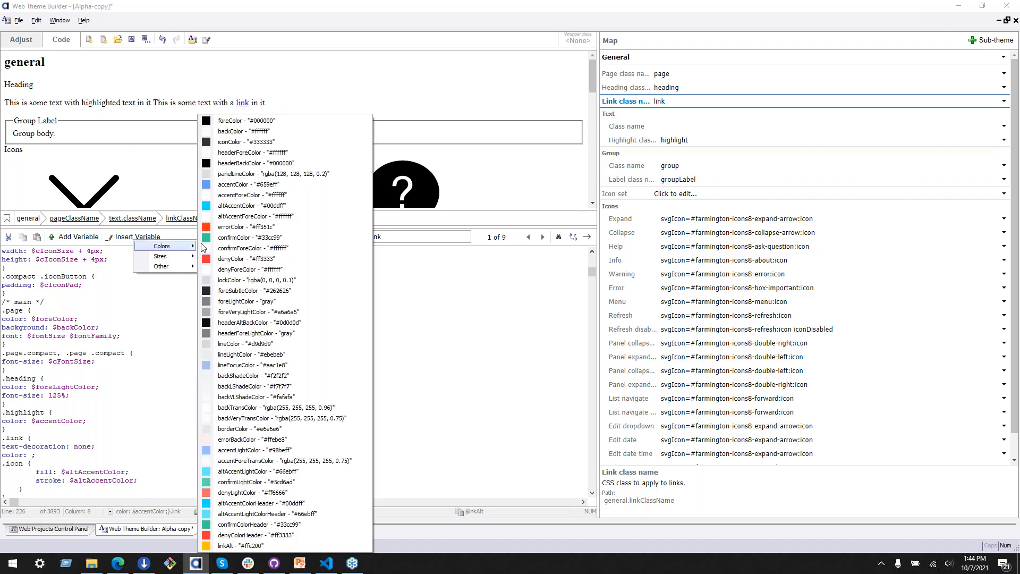
click(239, 545)
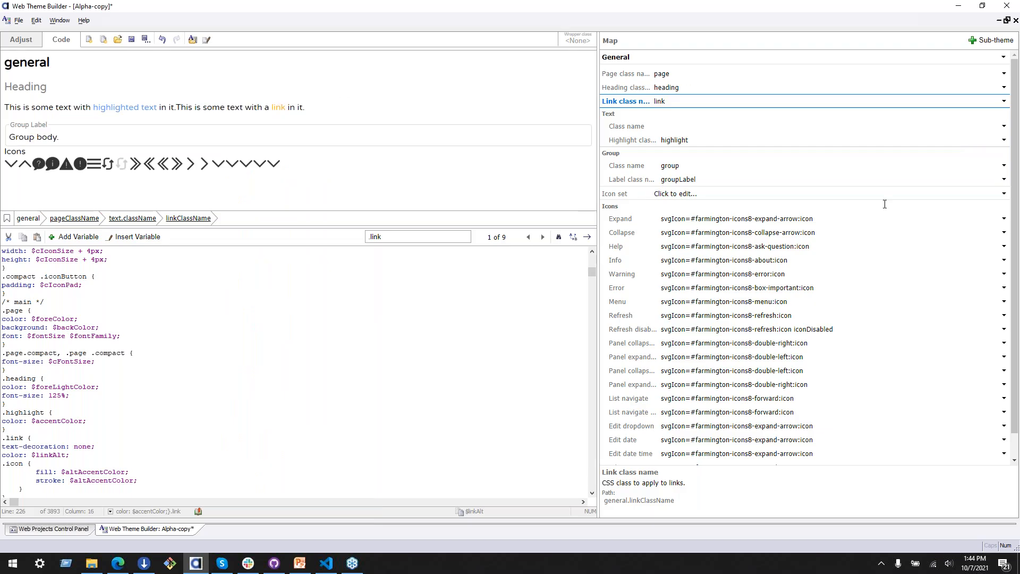
Step: Copy the Farmington color variables, from $background to $altTextColor, from Visual Studio Code and paste them near the $linkAlt declaration in the theme code
key(alt+Tab)
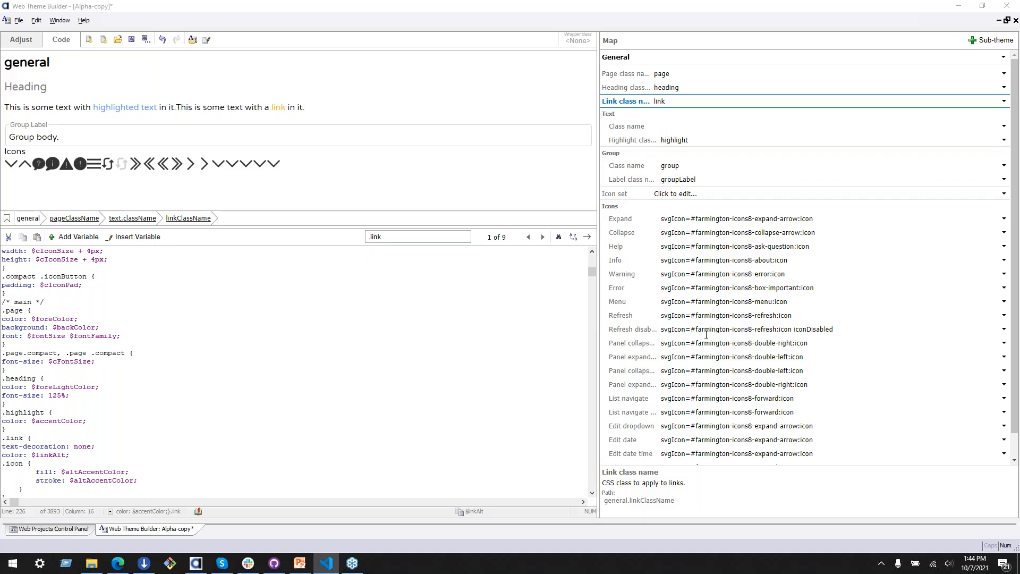
click(170, 336)
scroll(159, 419, down, 3)
scroll(170, 417, up, 4)
scroll(176, 415, up, 10)
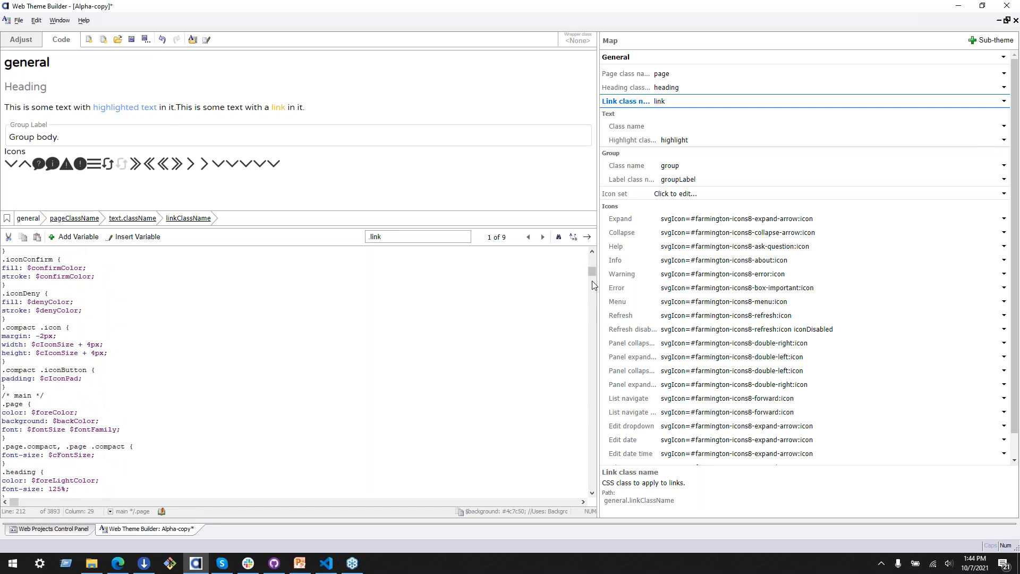
scroll(168, 396, down, 10)
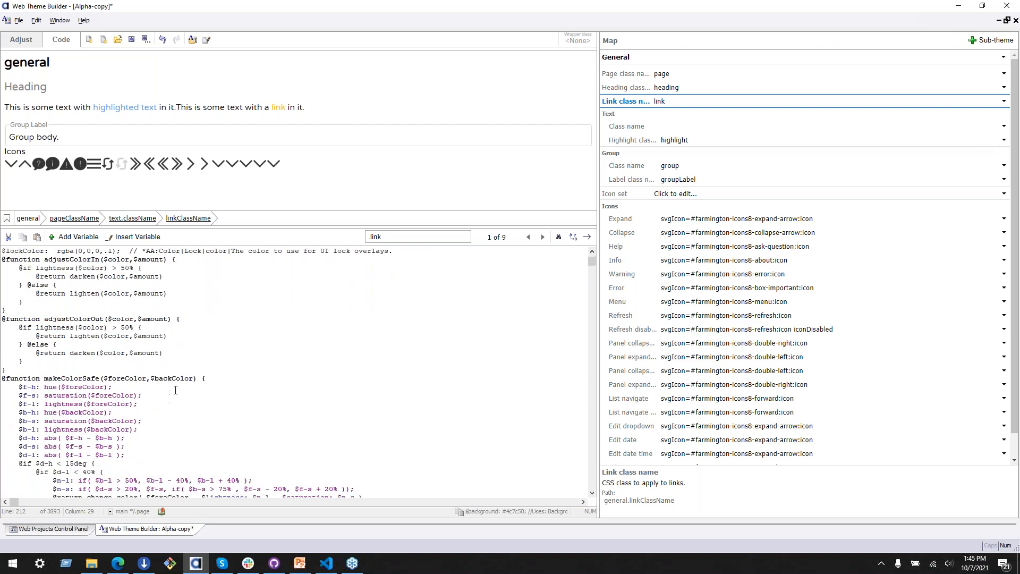
scroll(203, 484, down, 15)
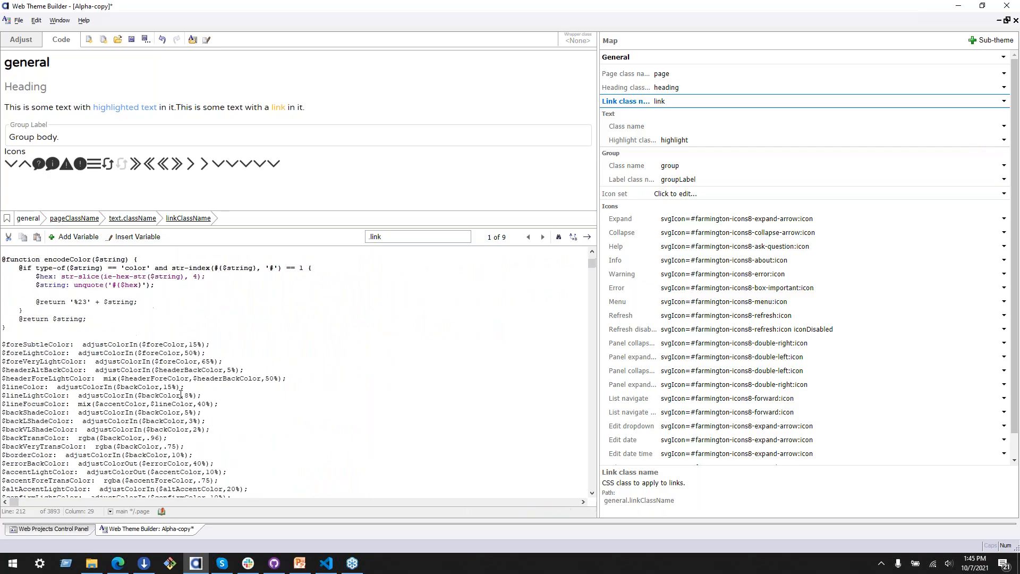
scroll(177, 409, down, 9)
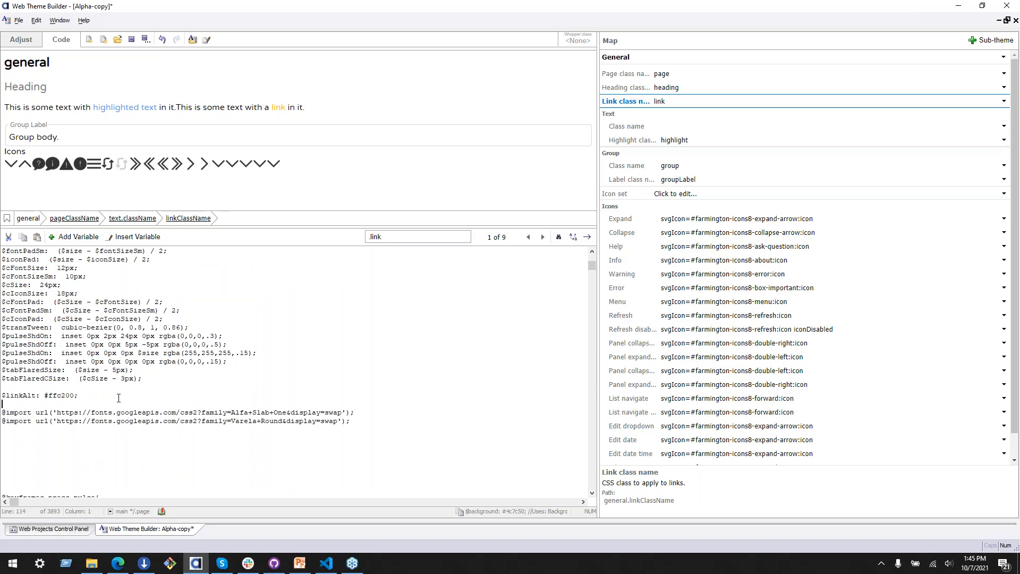
text($background:  #4c7c50;  //Uses: Backgrounds, buttons, text links on white bg, header font over white bg $accent:  #87CD8B;  //Uses: Accent and logo text on green bg $altBackground:  #91BA93;  //Uses: Alt backgrounds $disabledBackground:  #C3D9C4;  //Uses: Alt backgrounds, disabled button $logo:  #FDFCC3;  //Uses: Header and logo text on green bg, button text, text links on green bg $altLink:  #FFC200;  //Uses: Accent, subhead text, alt link on white bg $textColor:  #FFF;  //Uses: Text Area Backgrounds, text color on green bg $altTextColor:  #090909;  //Uses: Text color over white bg, accent and contrast elements (icons, borders, divider bars, etc?))
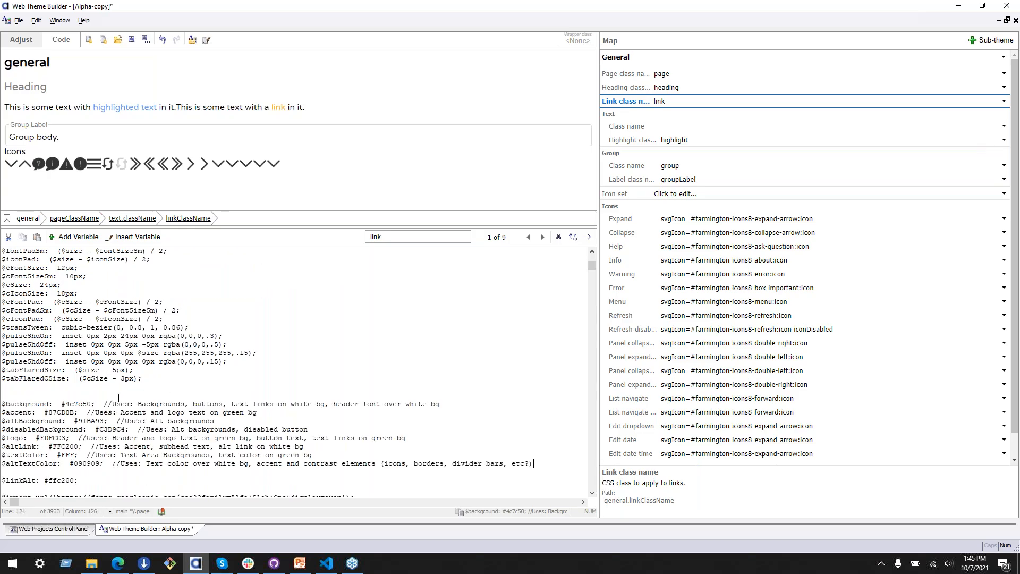
Step: Delete the duplicate $altLink line from the pasted color variables
triple_click(433, 445)
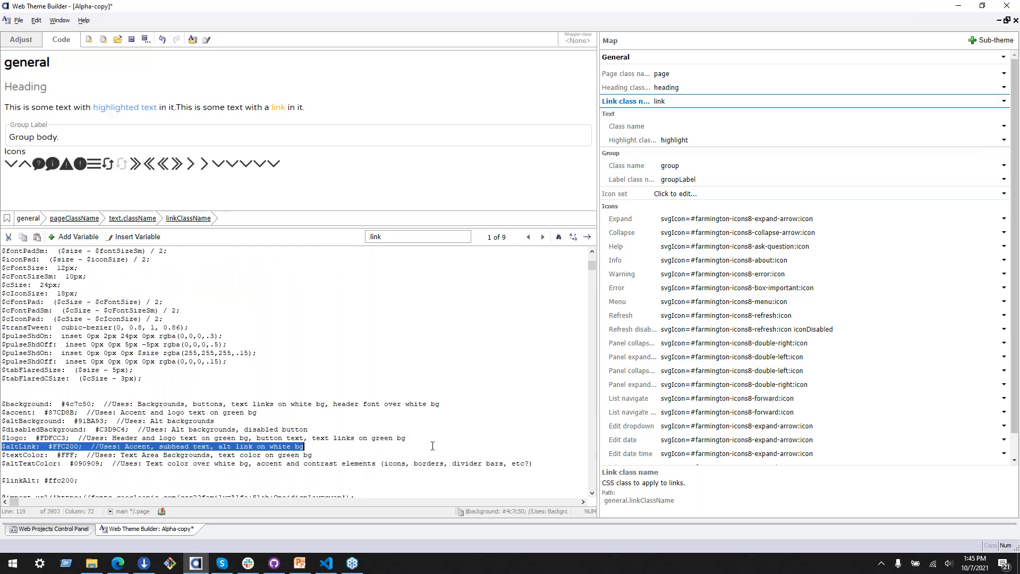
key(BackSpace)
key(BackSpace)
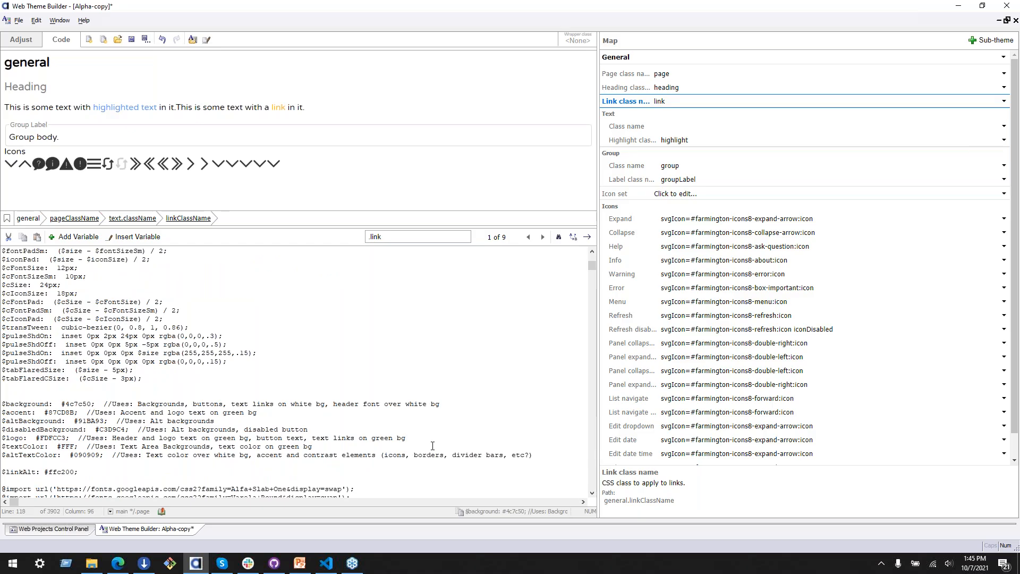
Step: Preview the Farmington swatches #4c7c50, #87cd8b and #c3d9c4 in the Color Picker for the $background variable and cancel
double_click(30, 405)
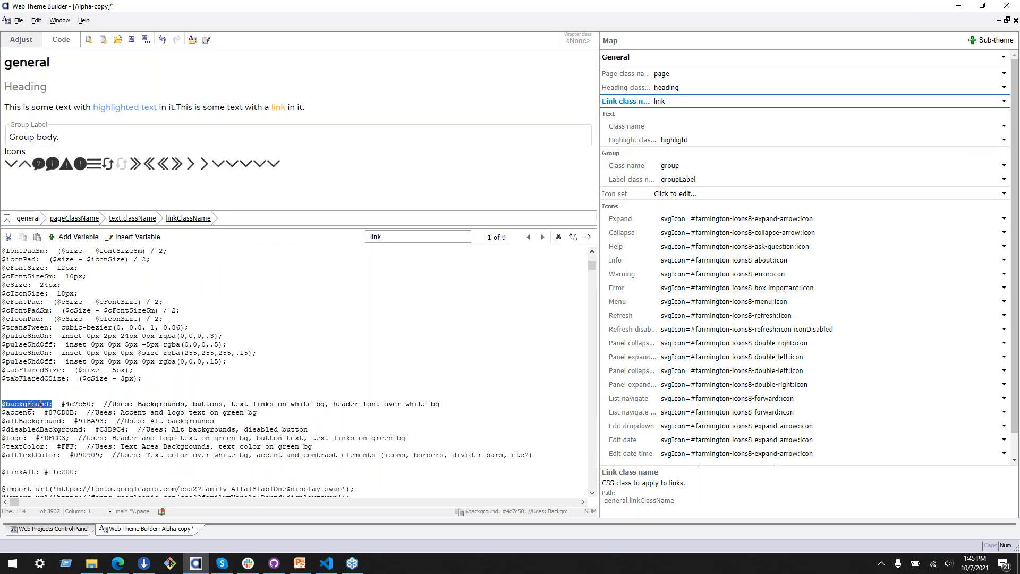
double_click(75, 405)
click(75, 405)
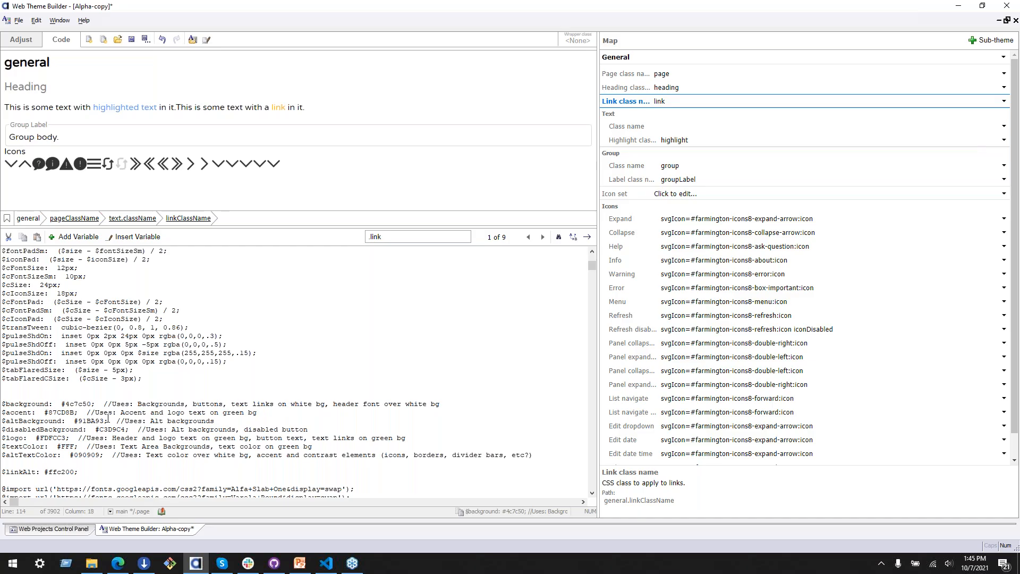
right_click(76, 402)
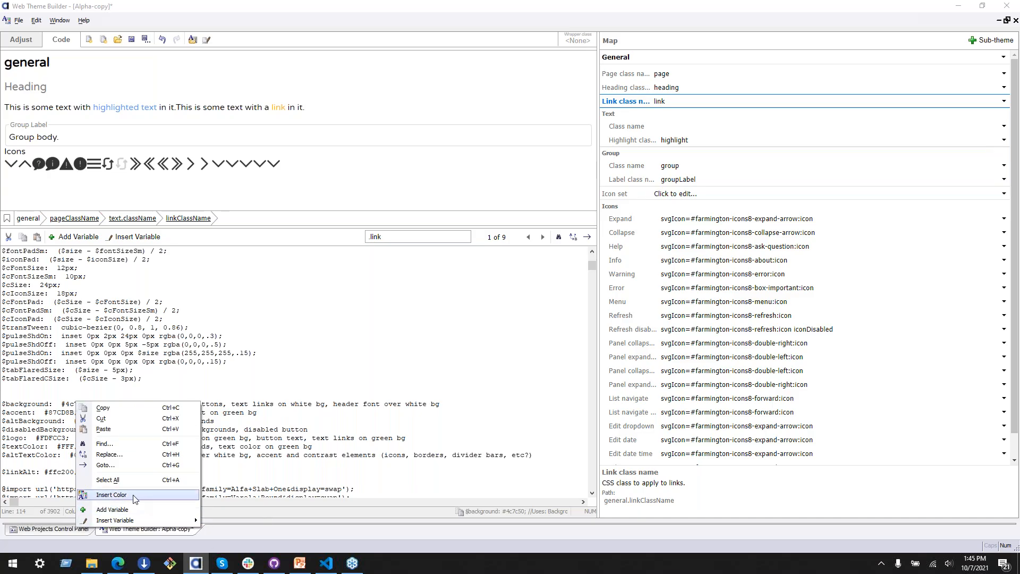
click(111, 495)
click(521, 213)
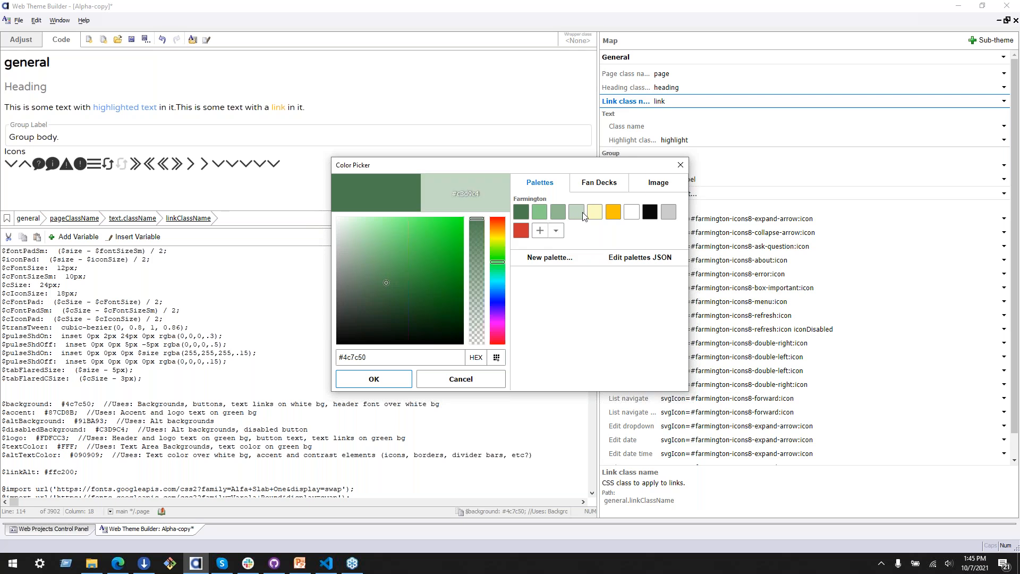
click(543, 211)
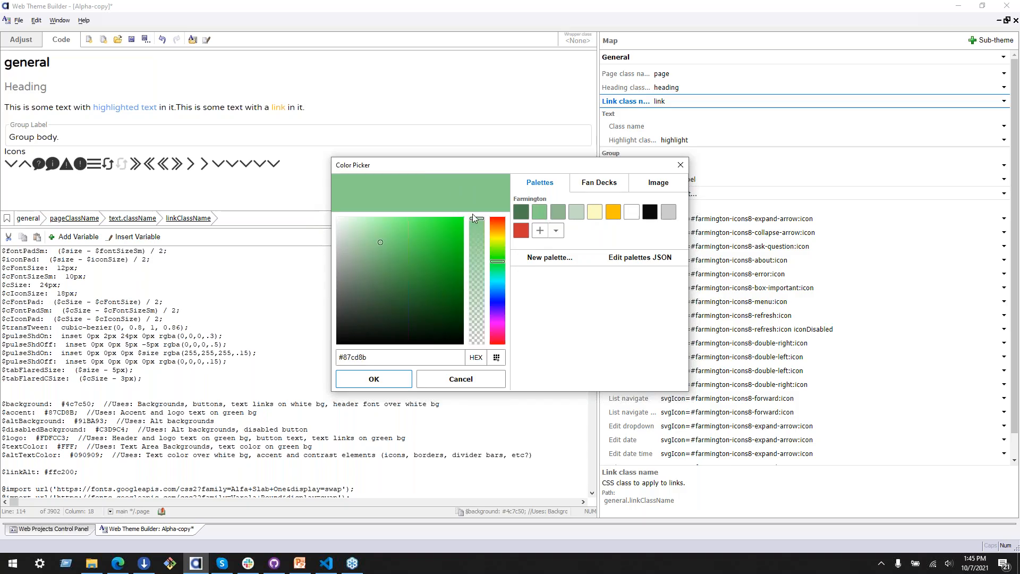
click(577, 213)
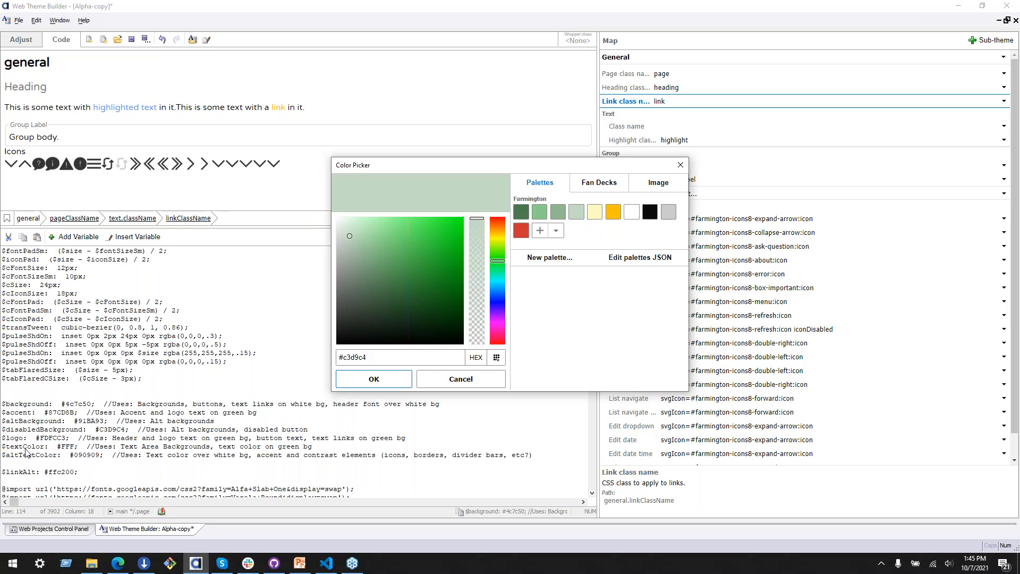
click(681, 165)
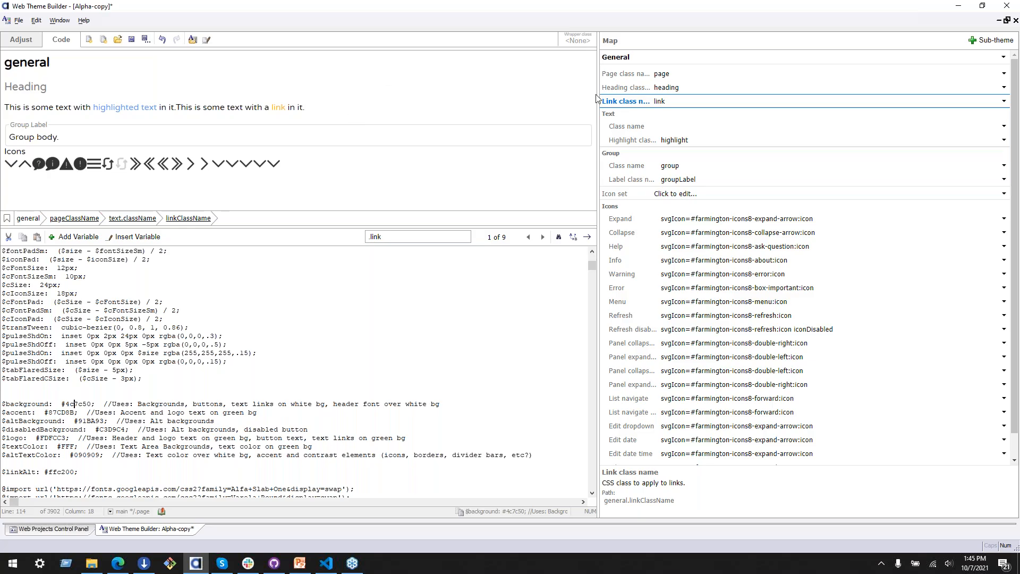
Step: Show the Button base style in the theme map and select its Hover sample in the preview
click(712, 57)
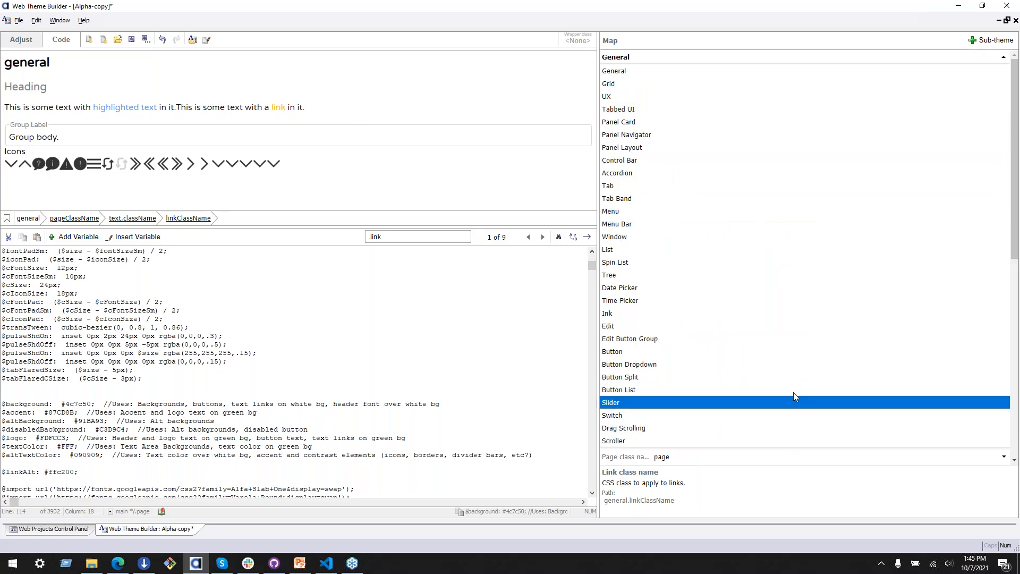
click(700, 350)
click(76, 88)
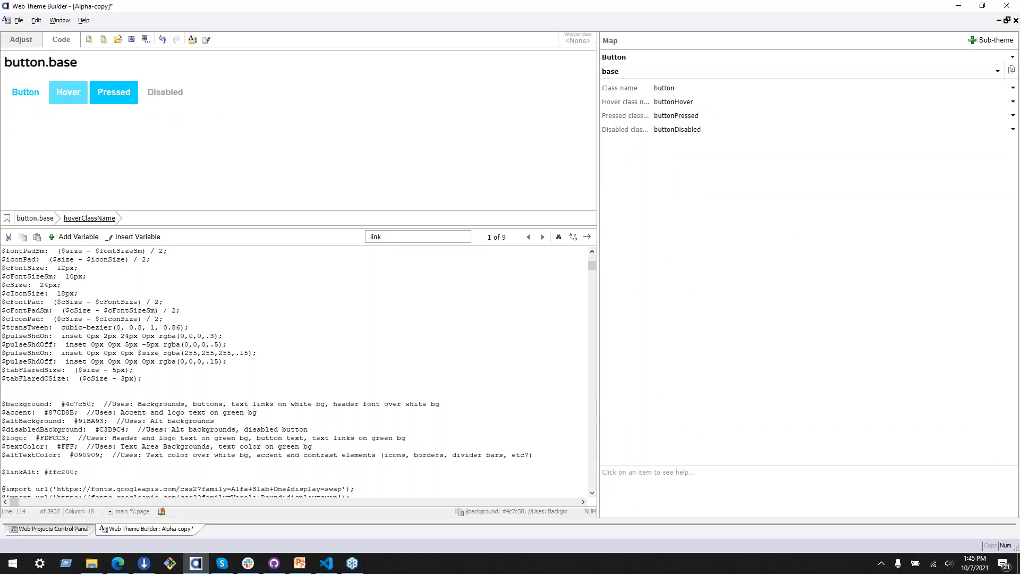
Step: Switch to the Farmington Brand Guidelines PDF in the browser and examine the Buttons and Tabs specification and its selected button sample
key(alt+Tab)
scroll(209, 251, down, 15)
scroll(208, 252, up, 6)
scroll(209, 297, up, 3)
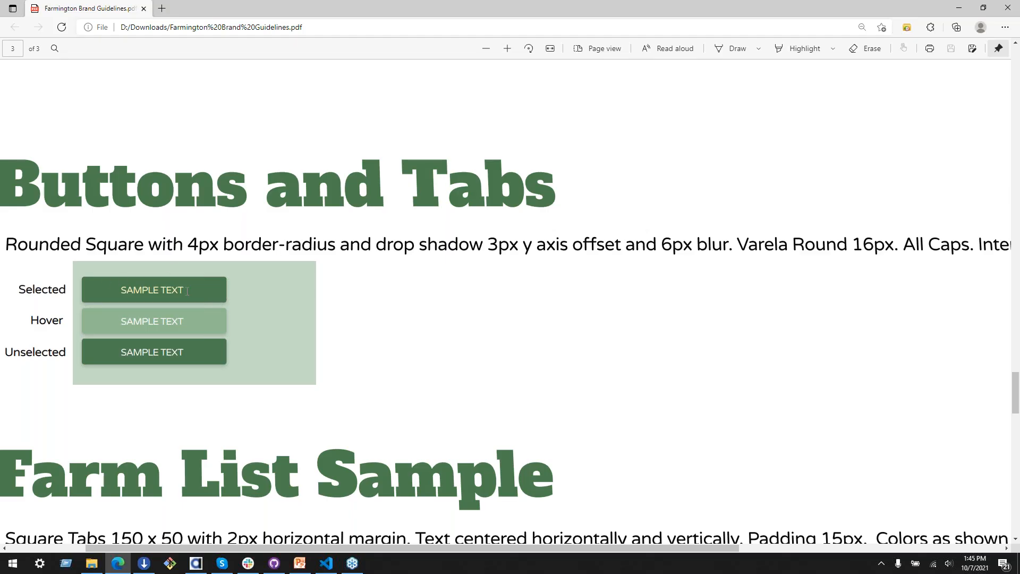
drag(189, 291, 120, 290)
click(139, 232)
double_click(154, 296)
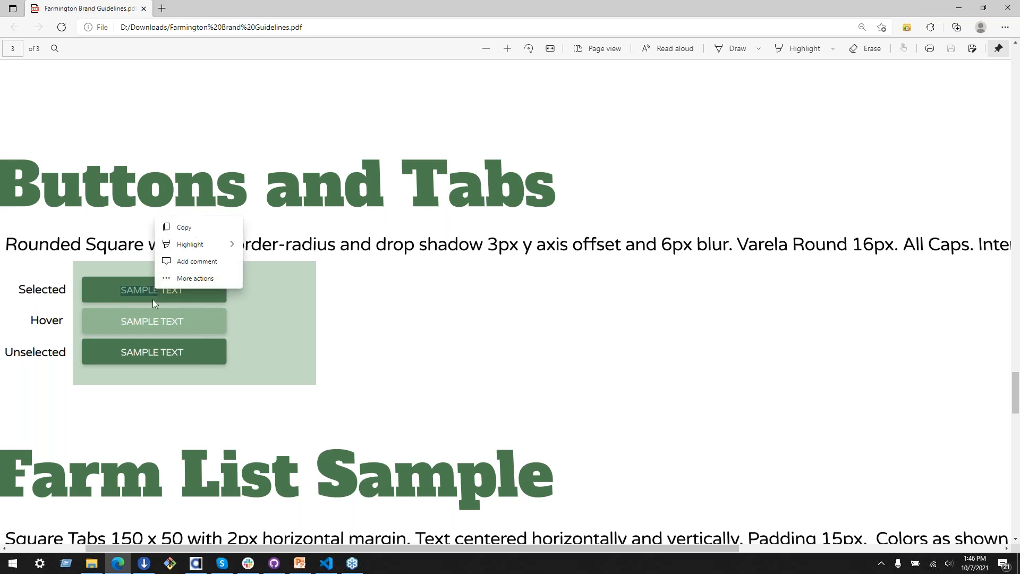
click(123, 290)
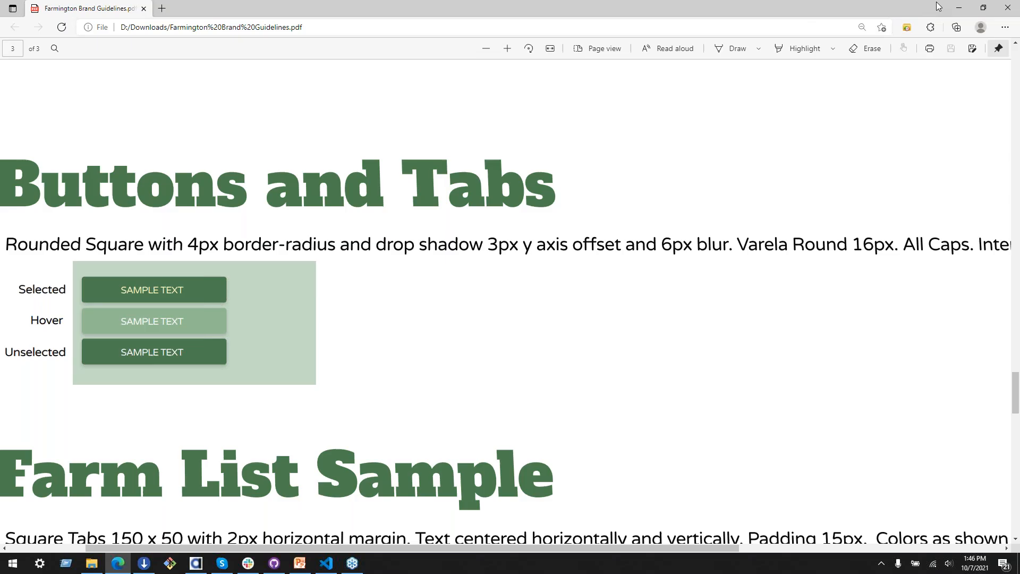
Step: Compare the Selected, Hover and Unselected button samples in the brand guidelines PDF with the theme's button preview, and return to Web Theme Builder
click(960, 5)
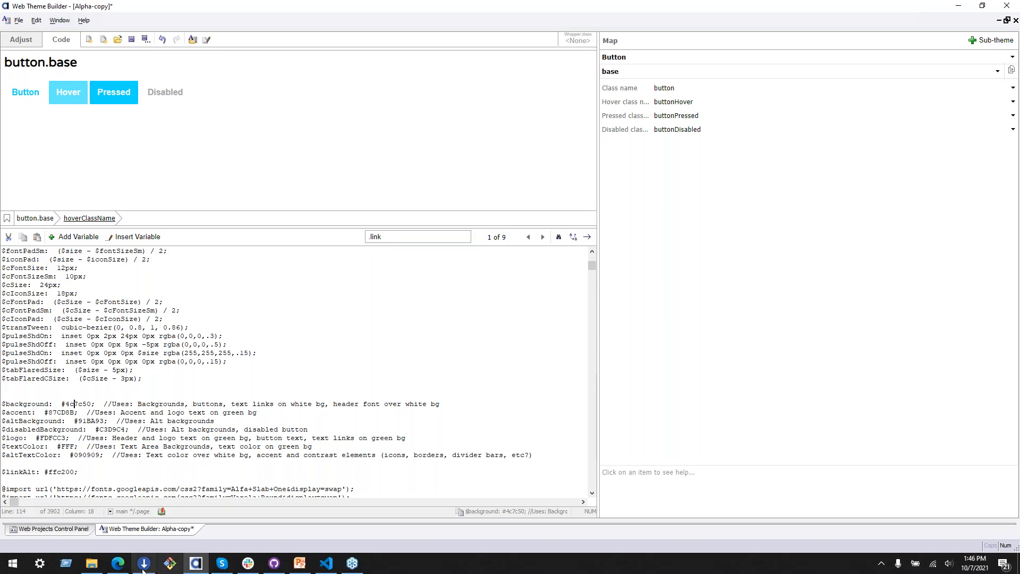
click(118, 565)
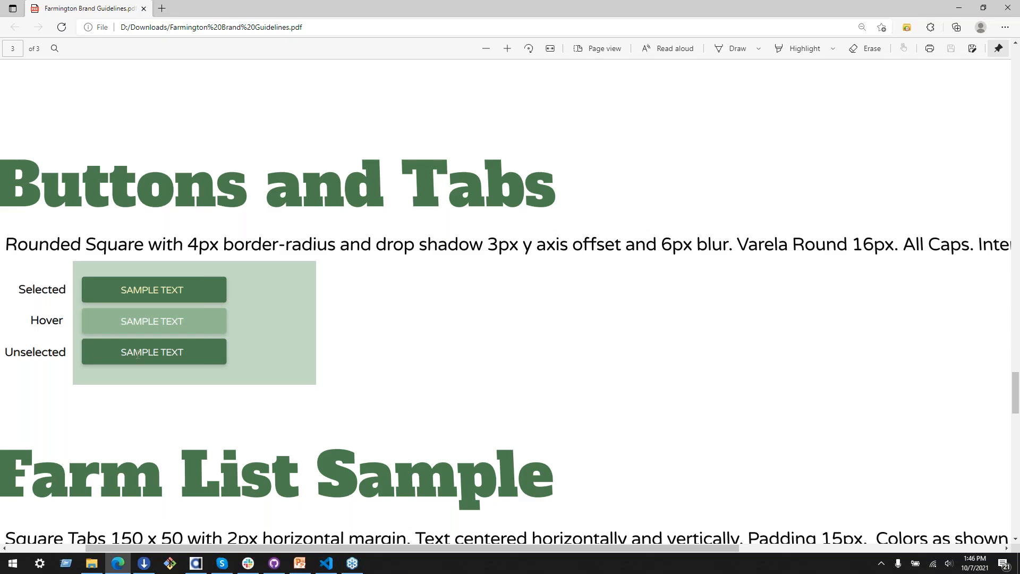
drag(342, 5, 443, 26)
ctrl+scroll(290, 141, up, 5)
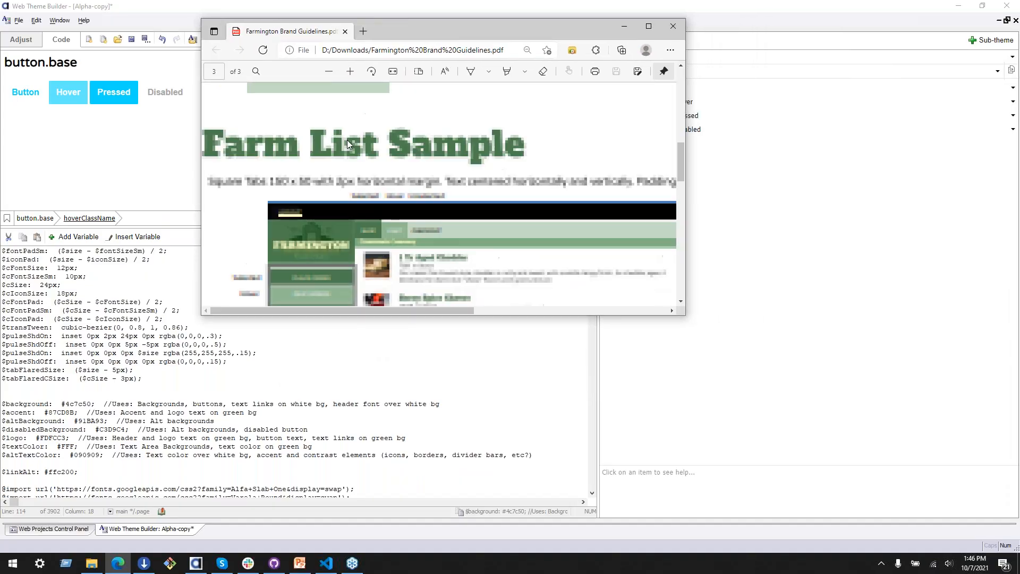
scroll(298, 179, up, 3)
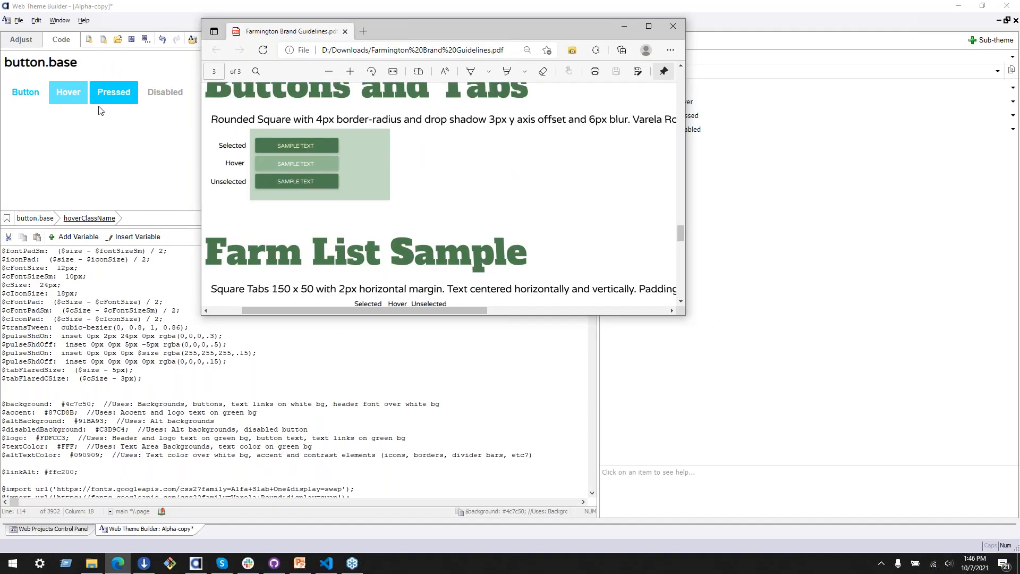
drag(247, 184, 220, 183)
double_click(230, 145)
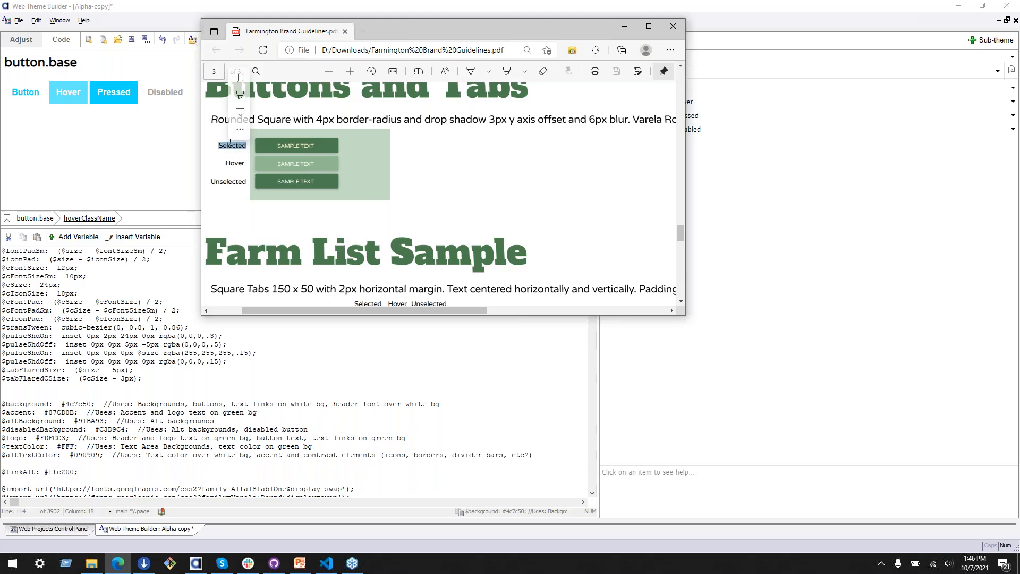
double_click(232, 164)
click(233, 165)
double_click(229, 182)
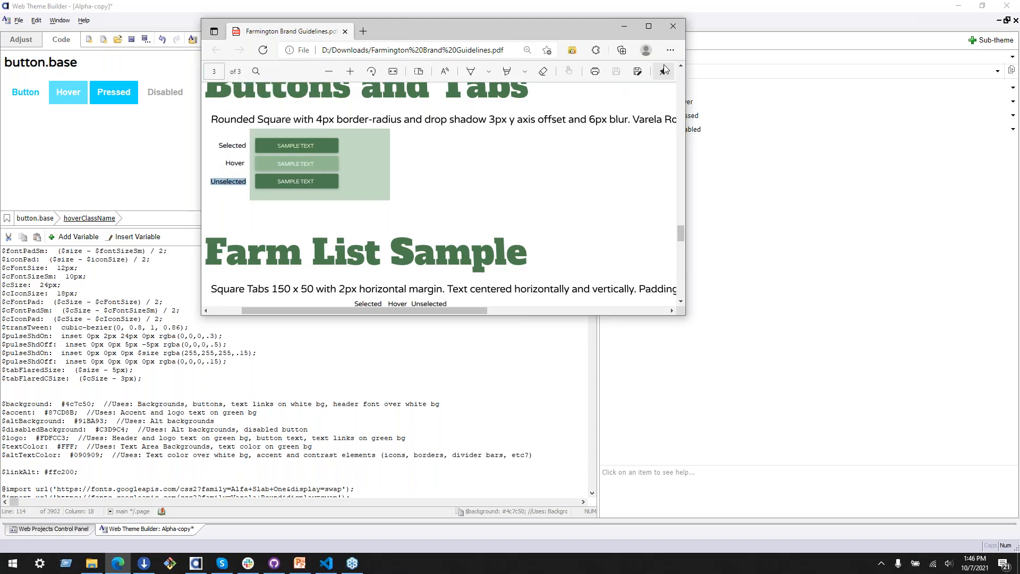
click(618, 29)
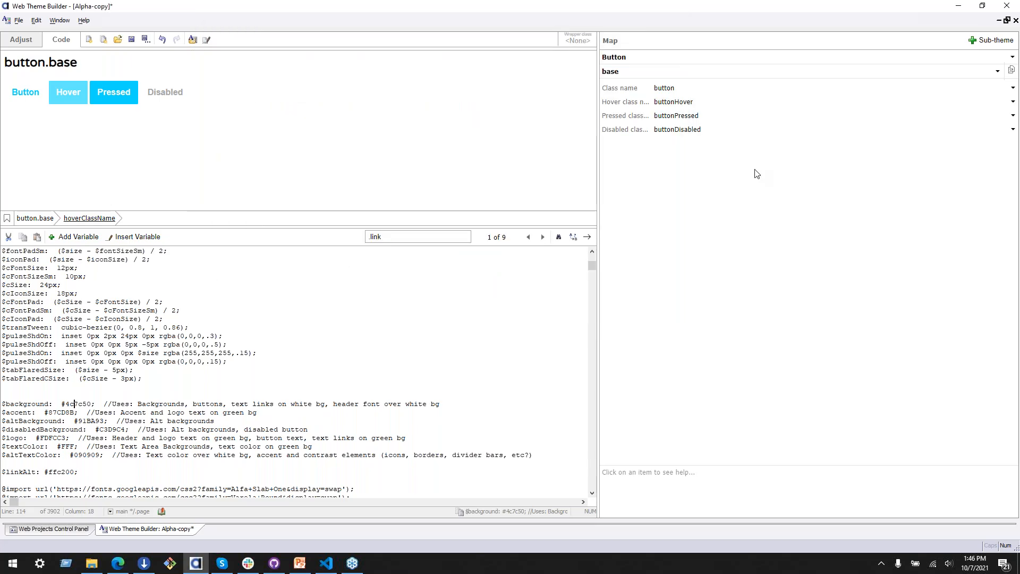
Step: Show the Button primary style in the theme map and locate the .buttonPrimary rule with its colors in the theme code
click(719, 87)
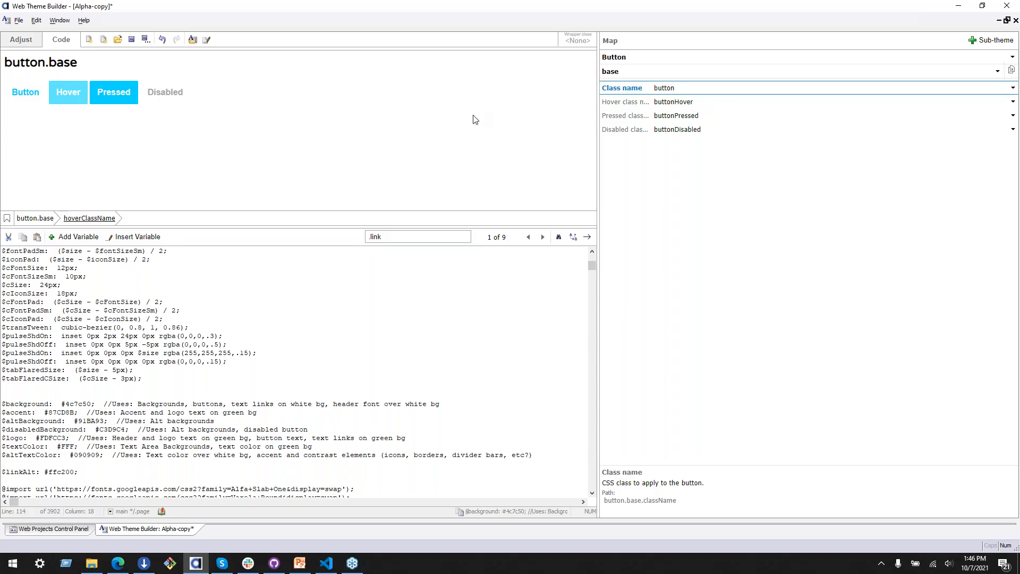
click(744, 71)
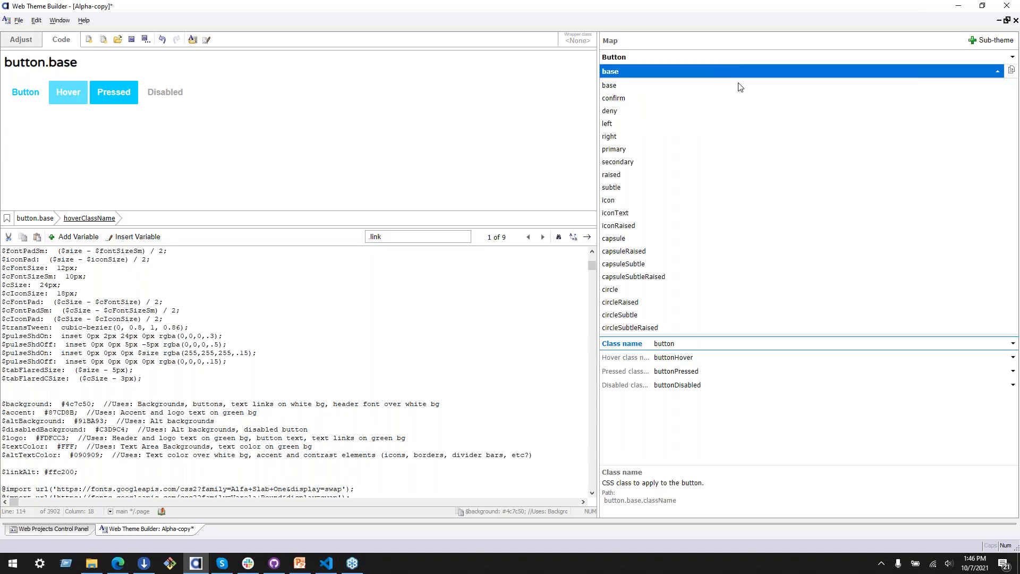
click(716, 149)
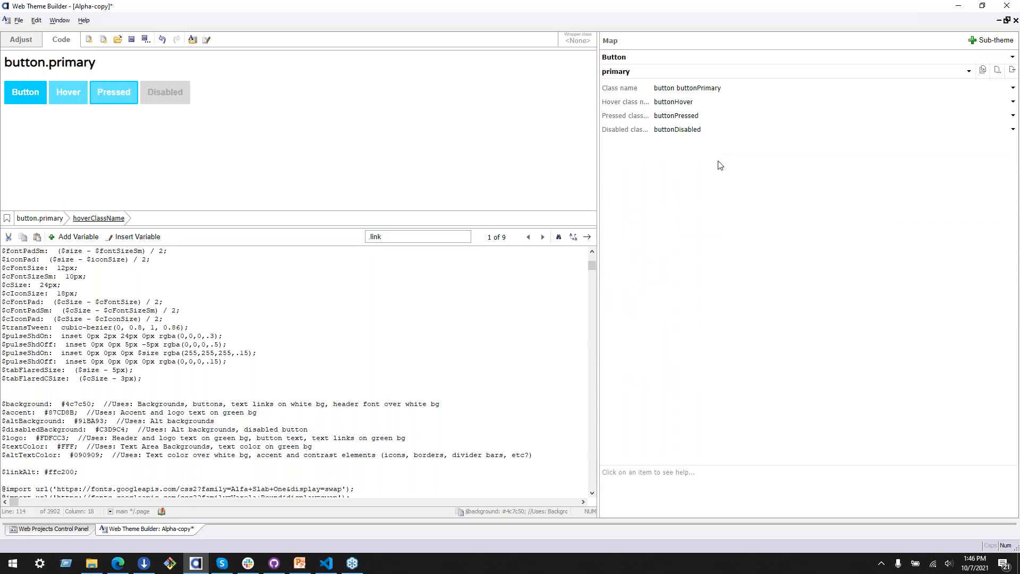
click(729, 88)
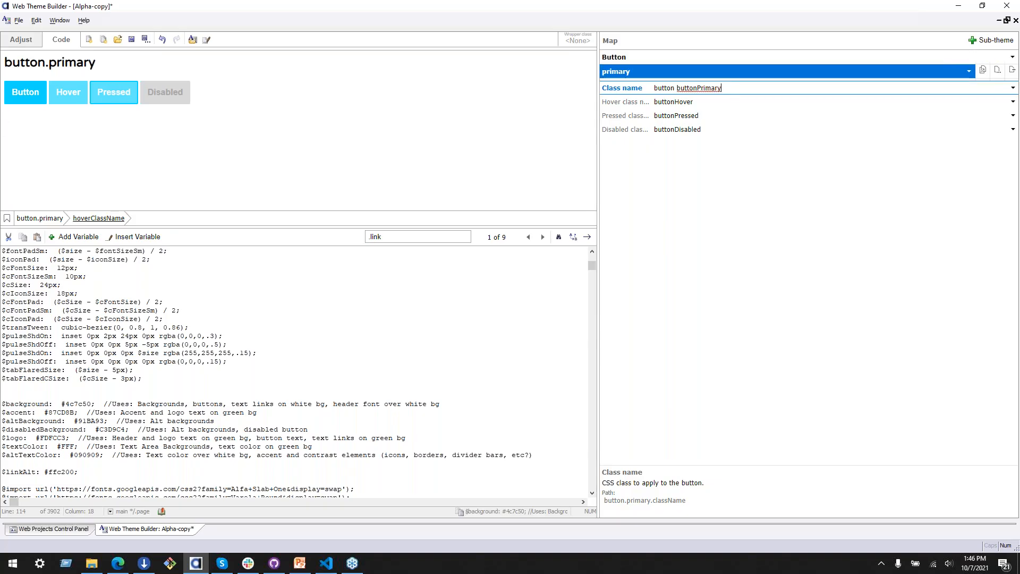
click(699, 87)
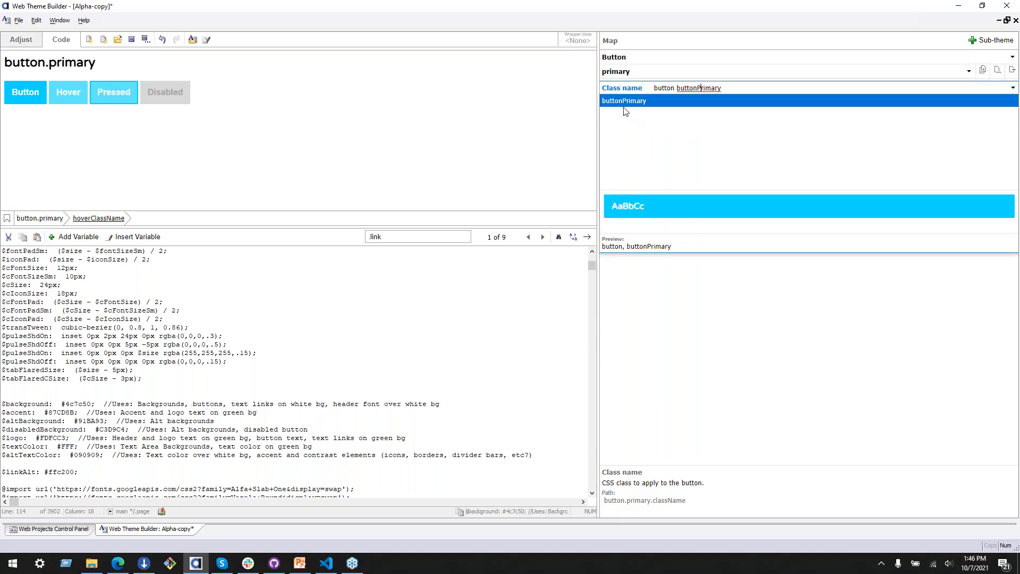
key(Home)
double_click(713, 89)
scroll(199, 395, down, 3)
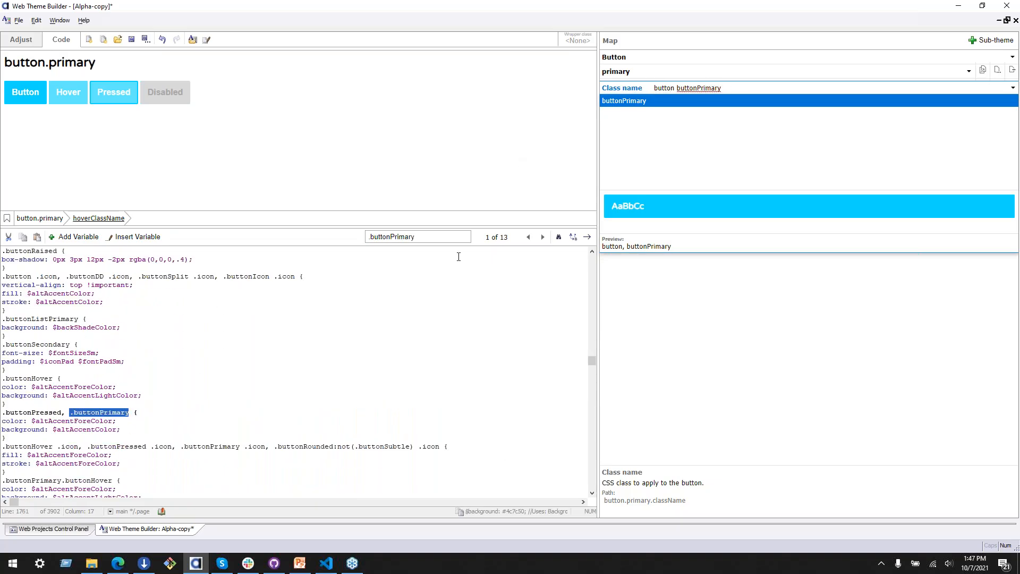
scroll(159, 372, down, 1)
click(54, 420)
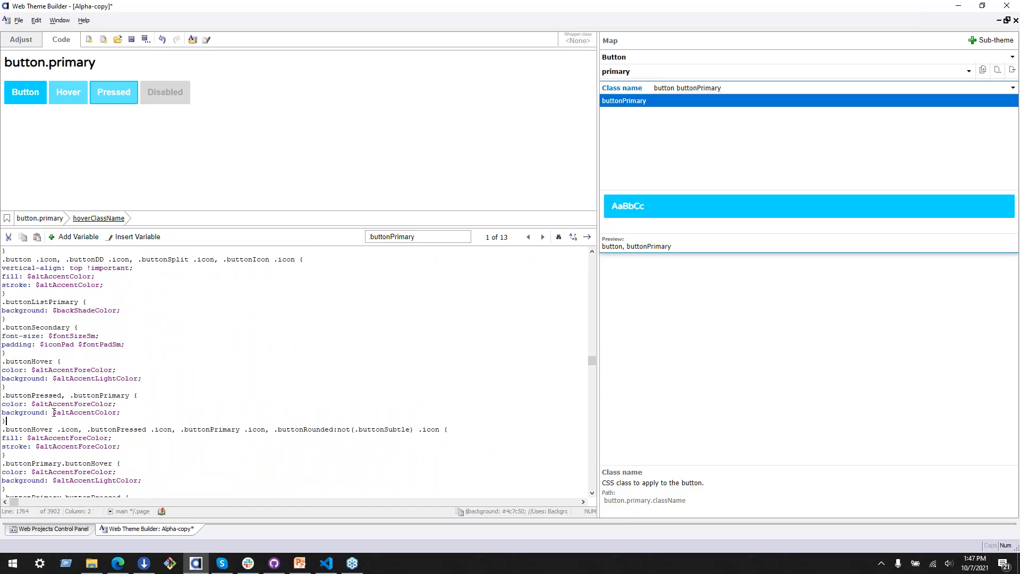
click(41, 413)
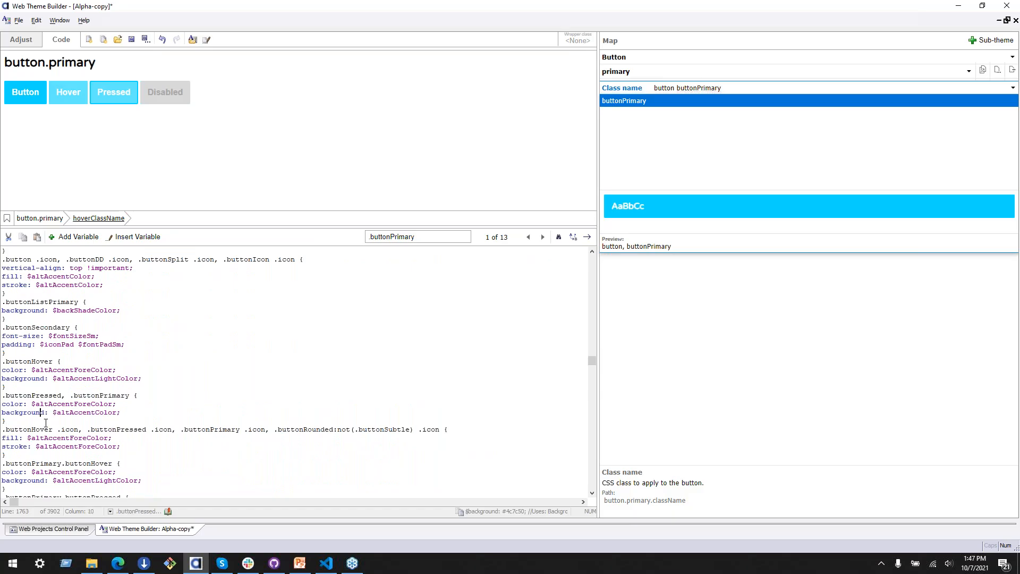
click(131, 412)
Step: Go through the other occurrences of .buttonPrimary in the theme code and return to its rule shared with .buttonPressed
click(542, 237)
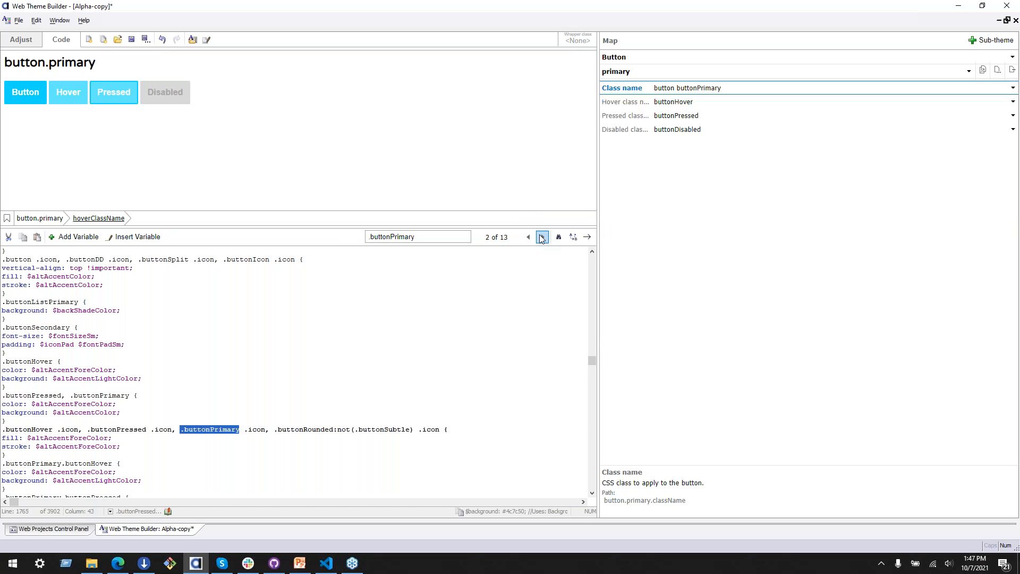
click(542, 237)
click(543, 237)
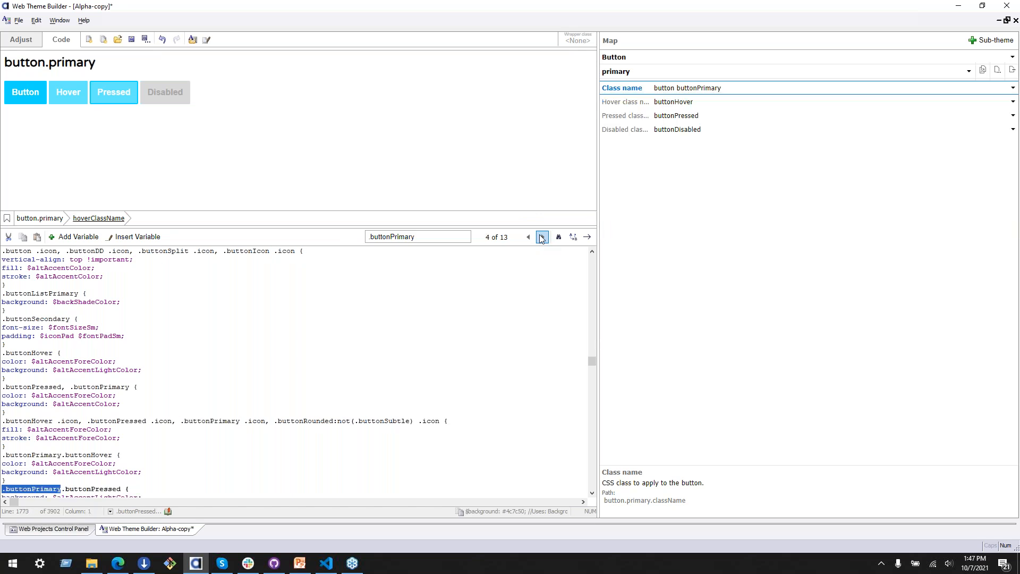
click(542, 237)
click(542, 237)
click(542, 237)
click(542, 237)
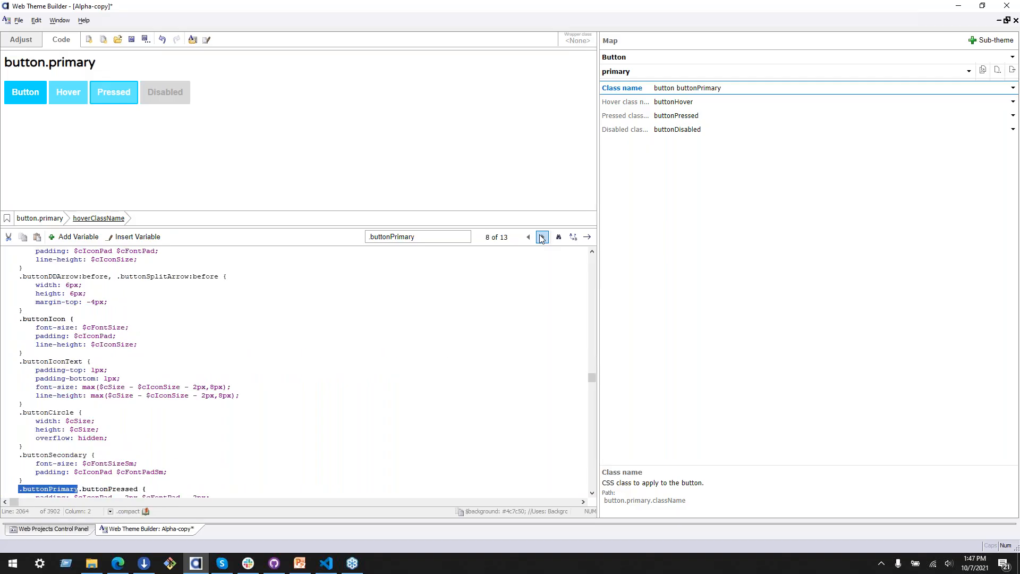
click(542, 237)
click(529, 237)
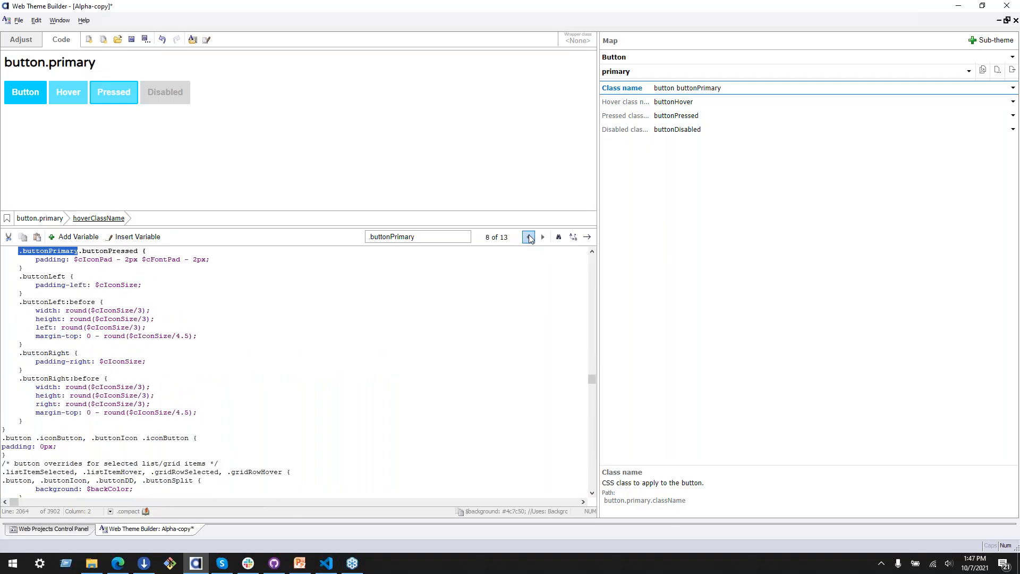
click(530, 237)
click(529, 237)
click(529, 237)
click(529, 237)
click(529, 237)
click(530, 237)
click(529, 237)
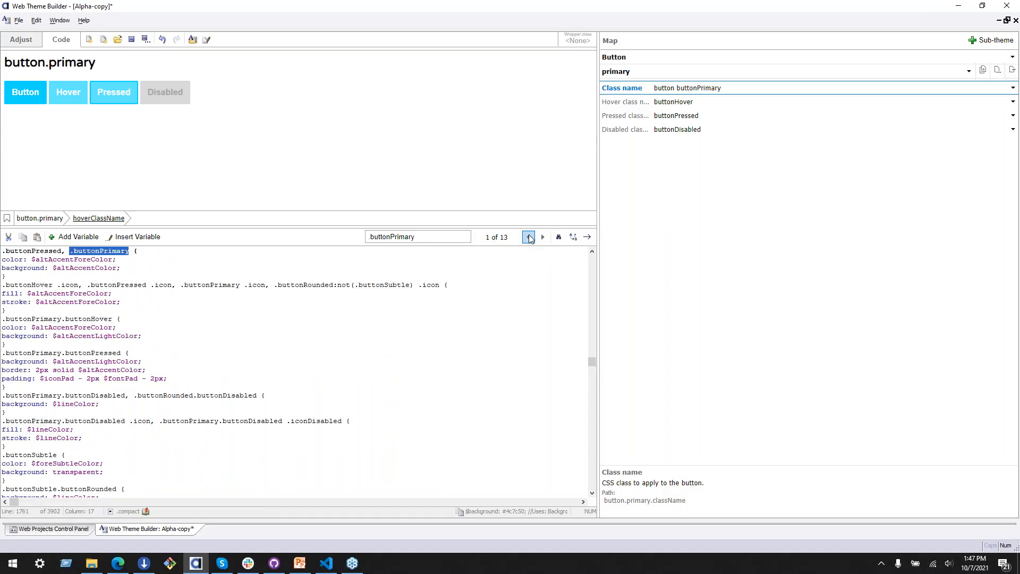
click(529, 237)
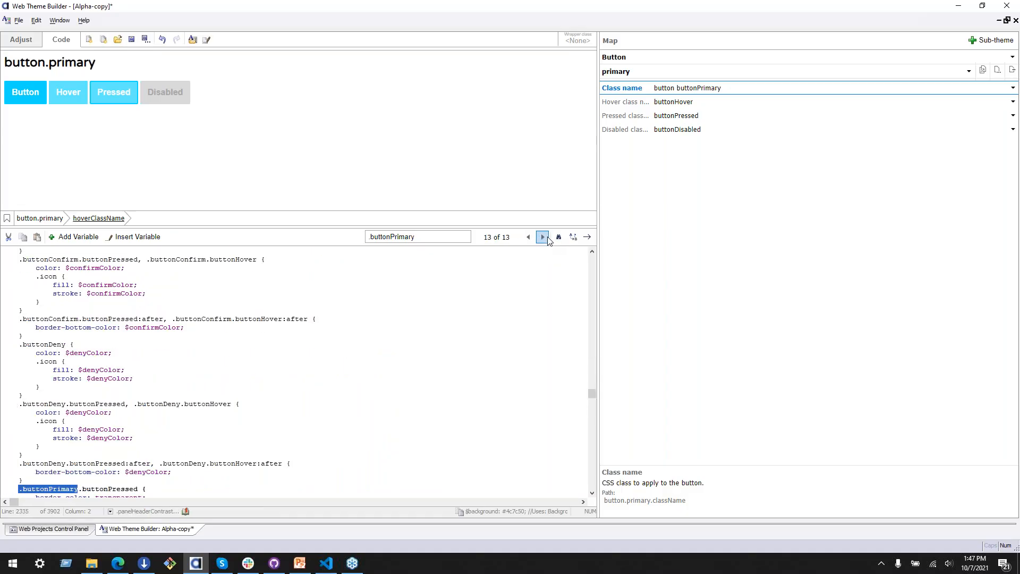
click(543, 237)
scroll(155, 338, up, 1)
scroll(154, 338, up, 3)
click(19, 353)
click(70, 344)
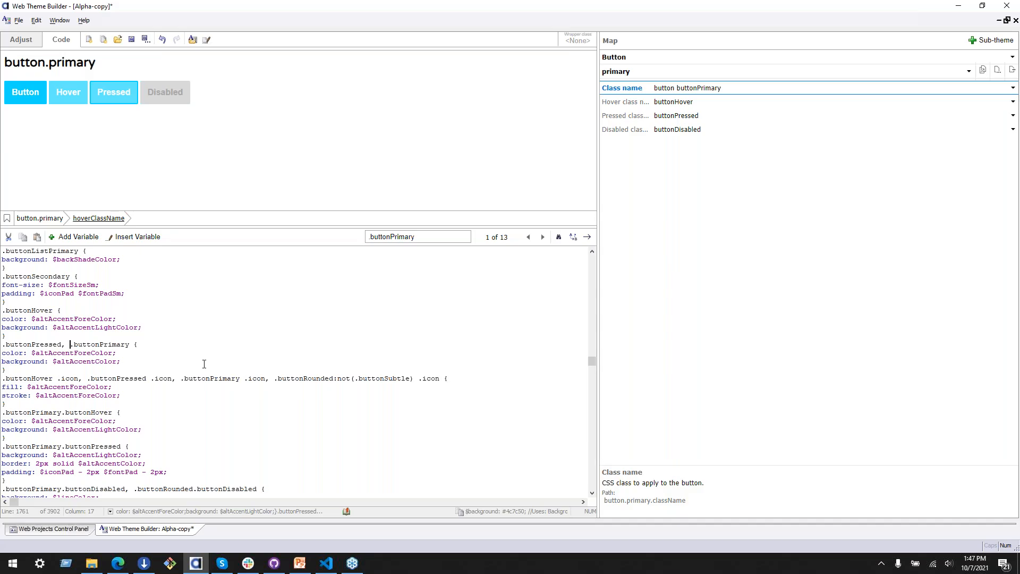
key(Return)
key(Return)
key(shift+Down)
key(shift+Down)
key(shift+Down)
key(End)
key(Up)
key(Up)
key(Up)
key(BackSpace)
key(BackSpace)
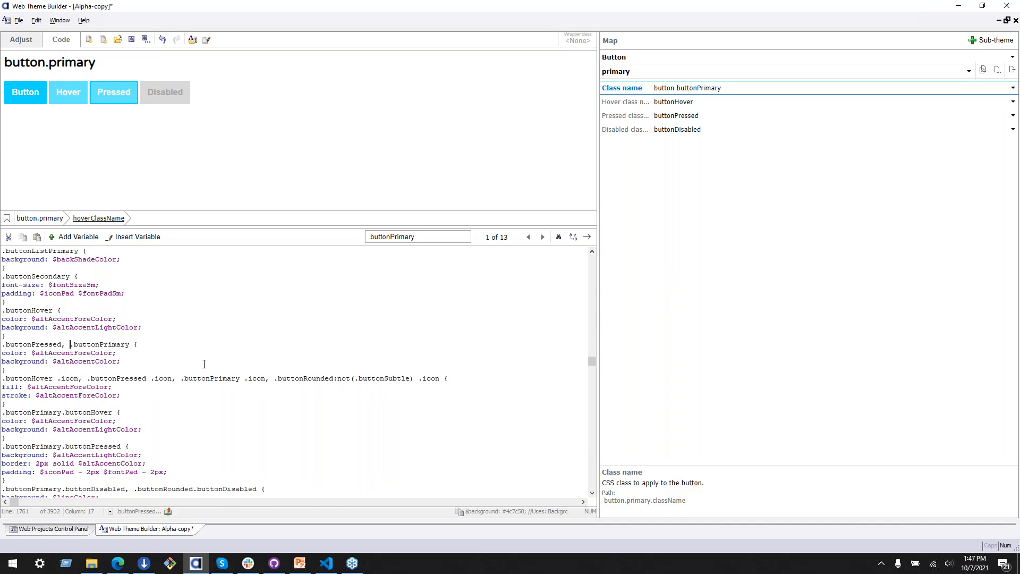
click(94, 361)
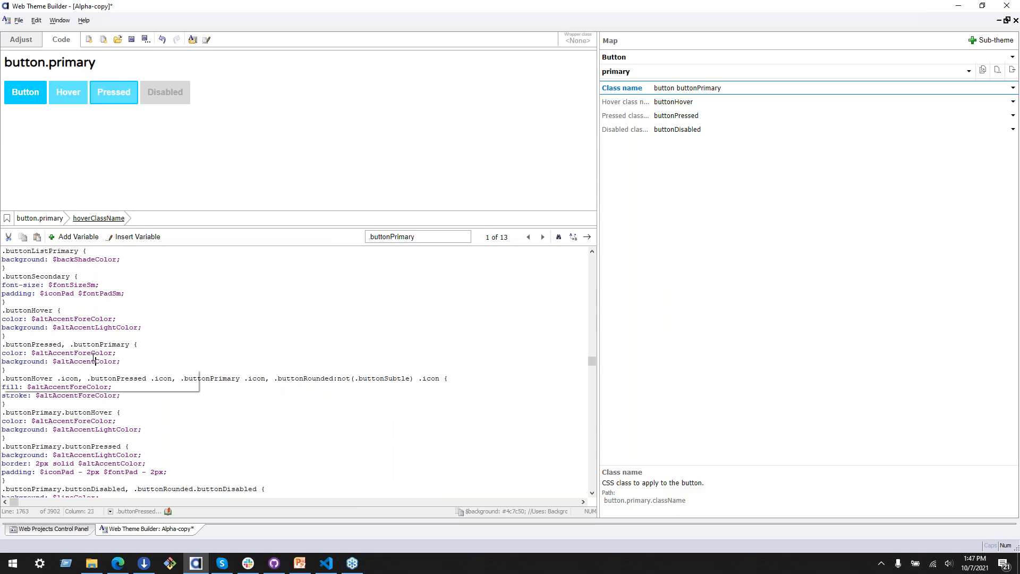
Step: Show the Button base style in the theme map and add buttonPrimary to its class name after button
click(675, 75)
click(715, 82)
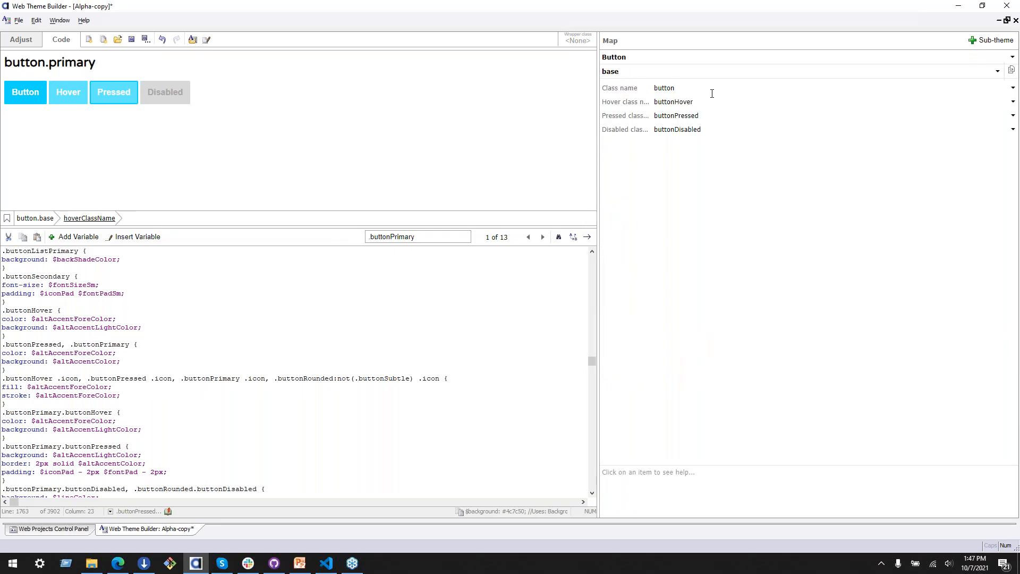
text(b)
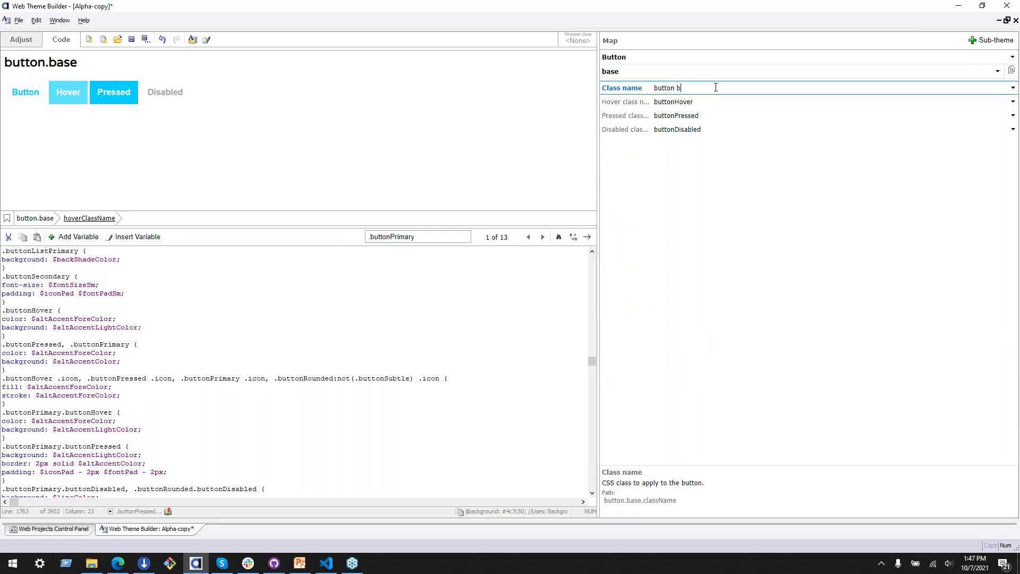
text(uttonPrimary)
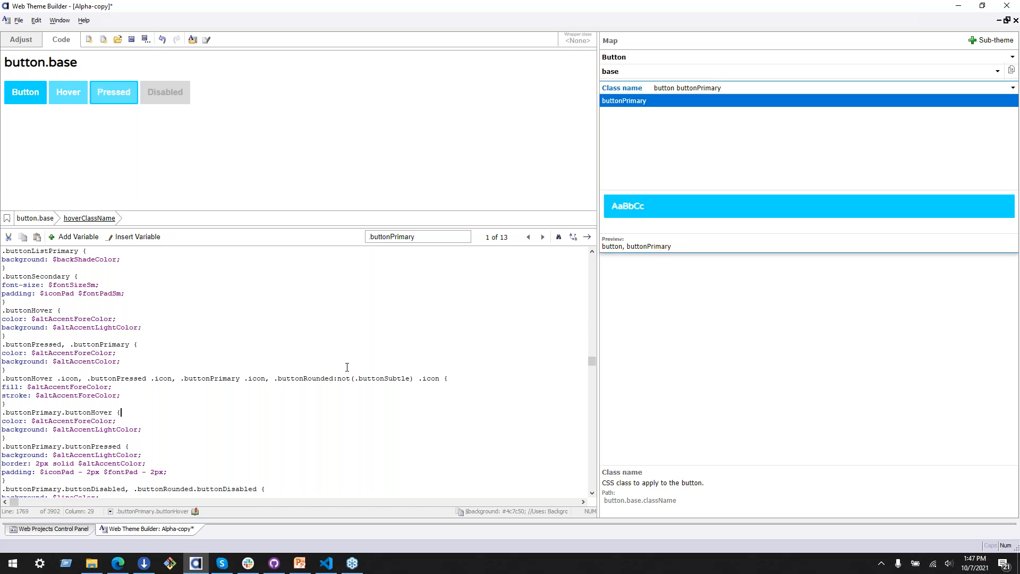
Step: Copy the .buttonPrimary selector with its color and background declarations, and remove .buttonPrimary from the selector it shares with .buttonPressed
drag(87, 378, 95, 388)
click(122, 422)
click(82, 430)
click(286, 419)
drag(70, 345, 133, 345)
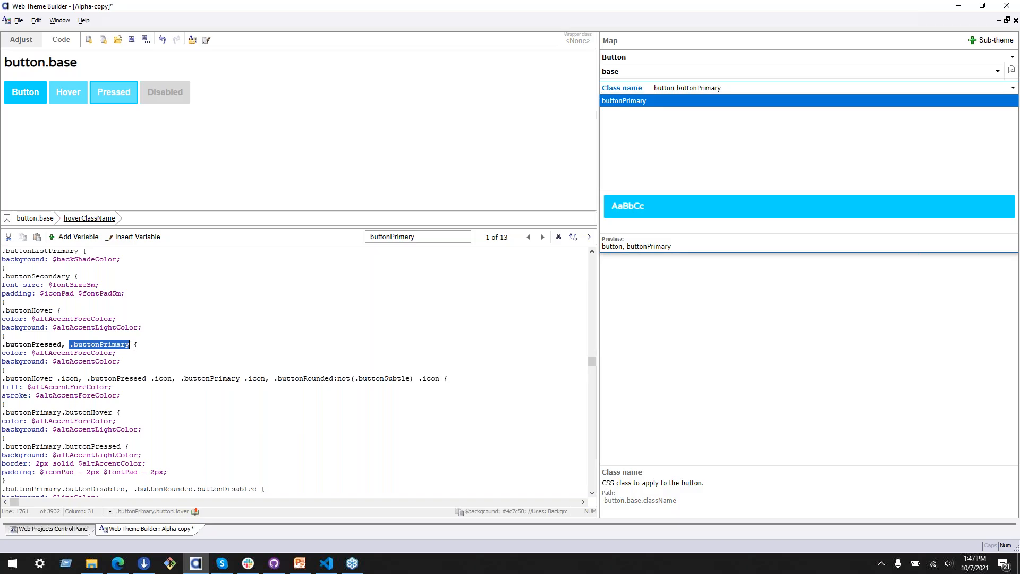
shift+click(116, 362)
click(6, 370)
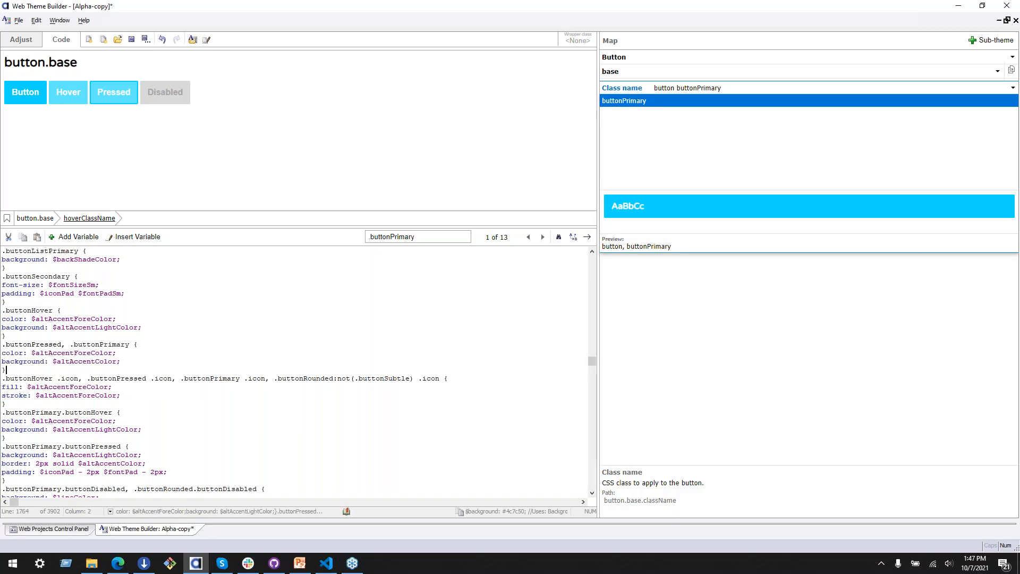
drag(7, 370, 70, 346)
key(ctrl+c)
click(74, 345)
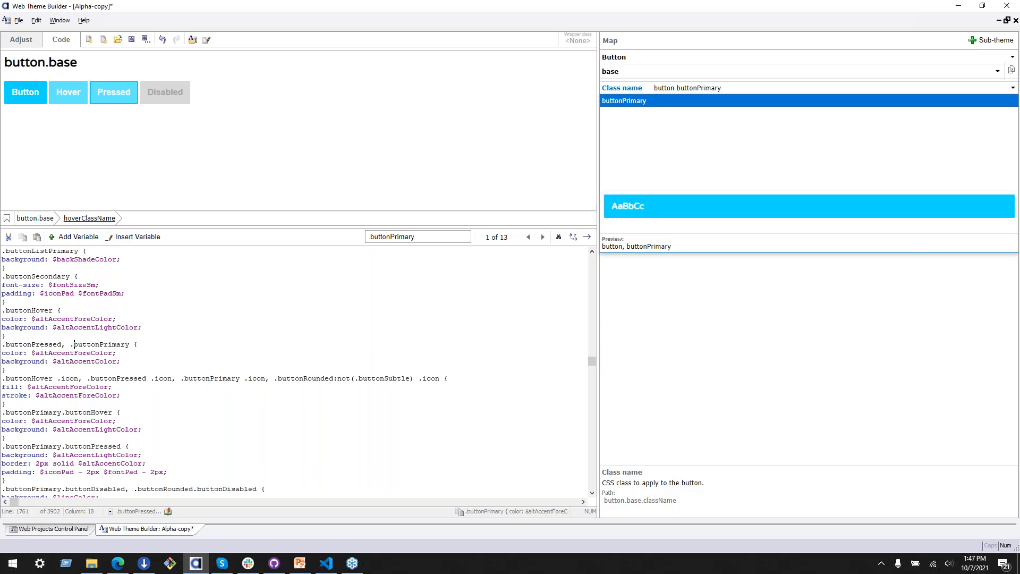
drag(63, 346, 129, 346)
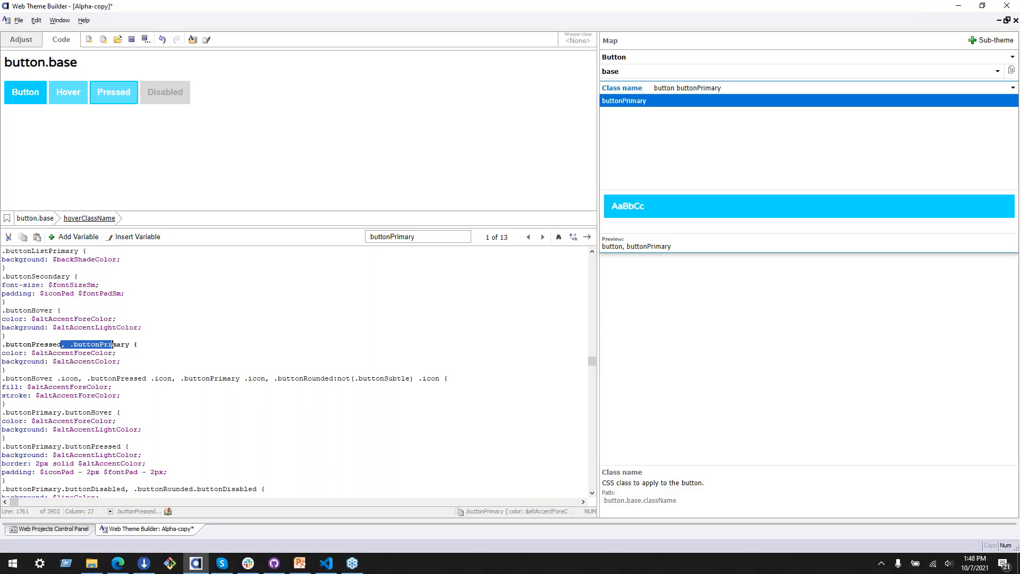
key(Delete)
Step: Locate the /* buttons */ comment in the theme code and examine the .button, .buttonDD, .buttonSplit rule below it
scroll(184, 353, up, 3)
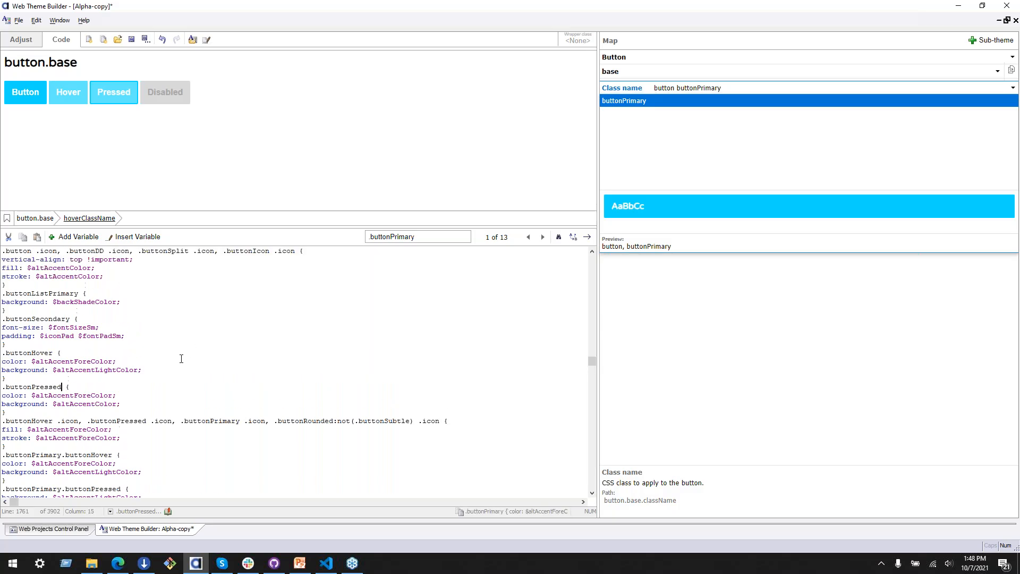
click(198, 355)
scroll(294, 444, up, 3)
scroll(294, 447, up, 10)
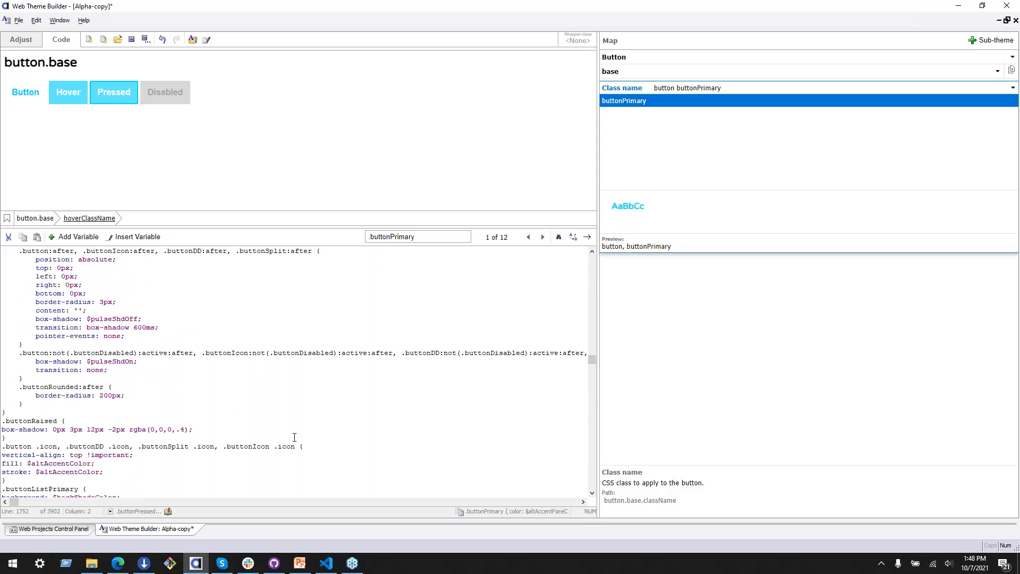
scroll(311, 406, up, 10)
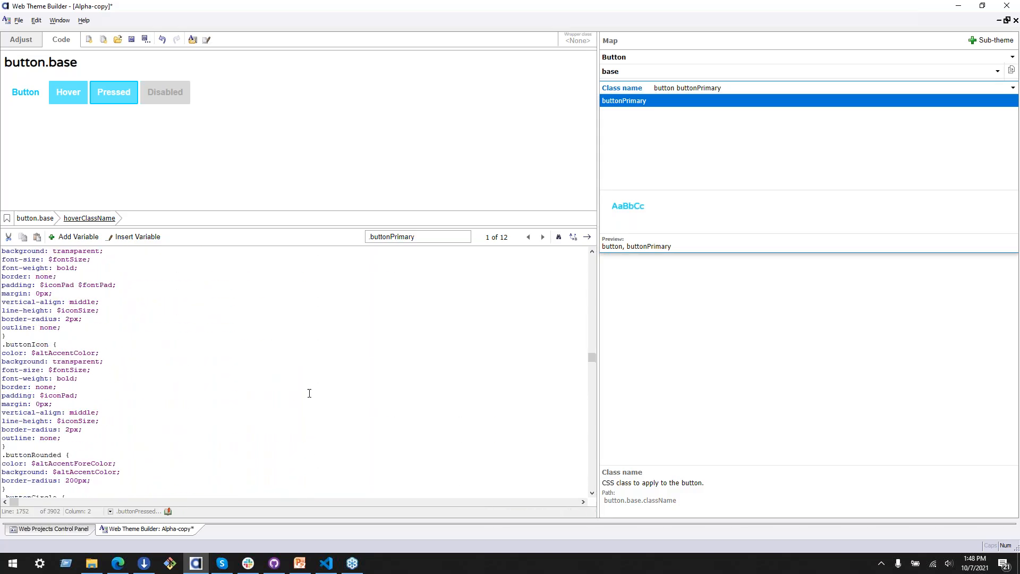
click(69, 330)
drag(70, 330, 4, 329)
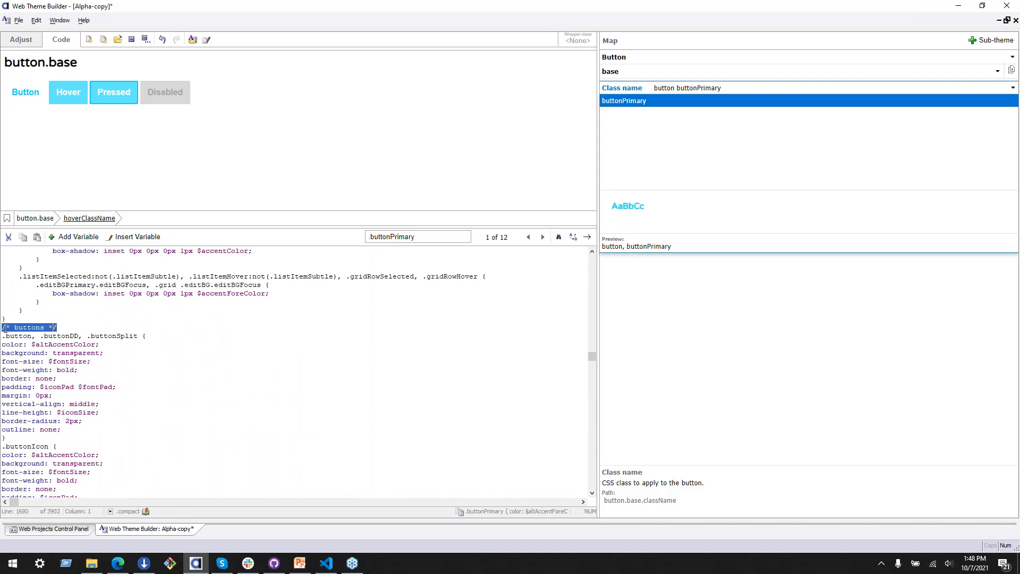
click(182, 380)
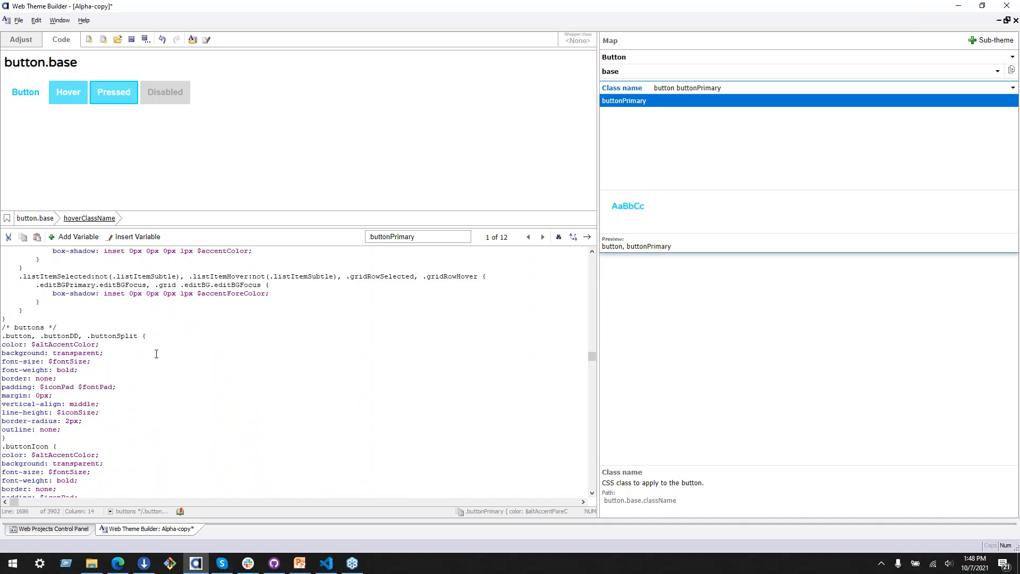
Step: Paste the copied .buttonPrimary rule between the .button, .buttonDD, .buttonSplit rule and .buttonIcon, and clear its background value
click(114, 448)
key(Return)
key(Return)
key(Up)
key(Up)
key(ctrl+v)
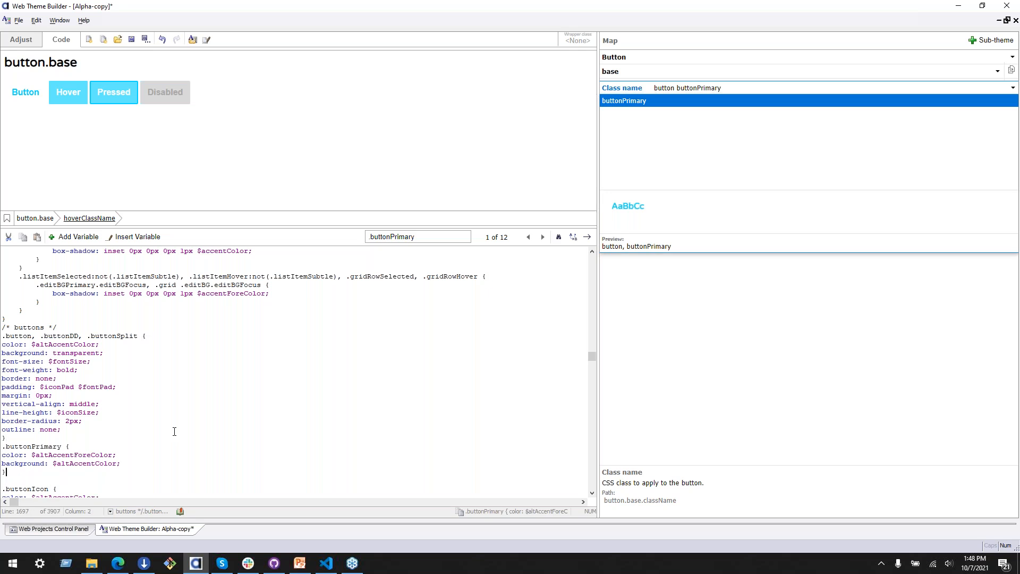
click(134, 440)
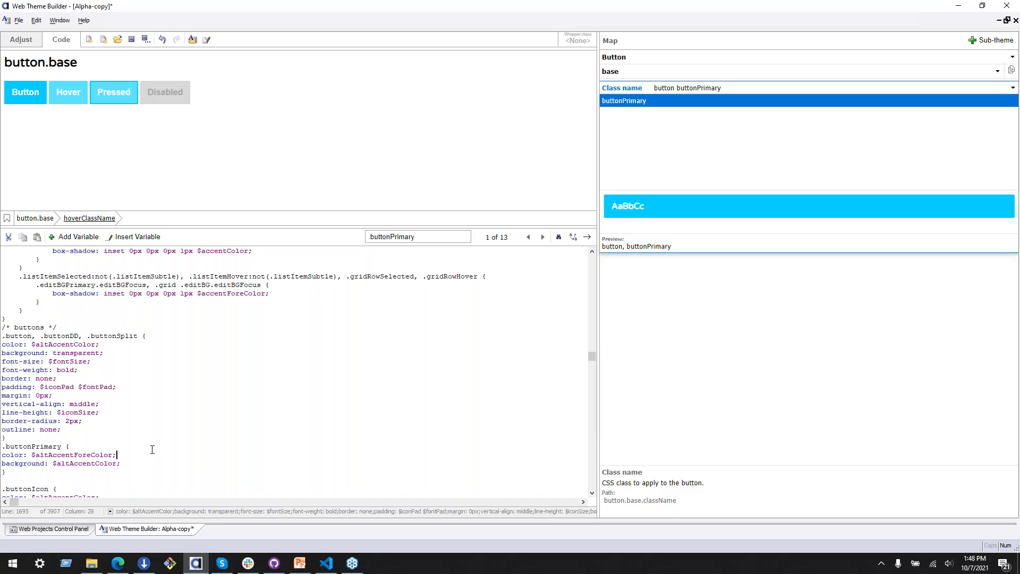
drag(53, 464, 117, 463)
key(BackSpace)
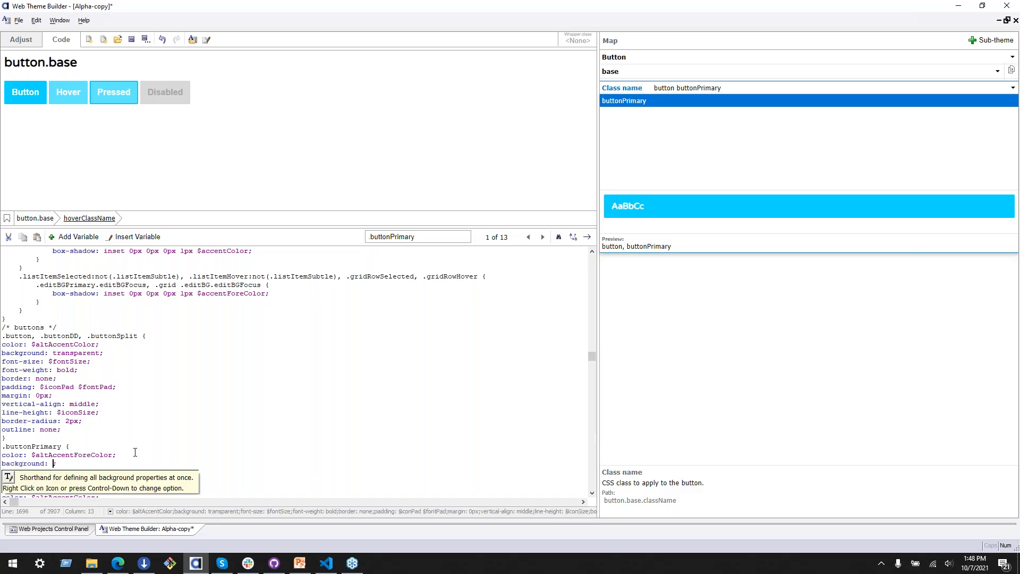
click(122, 237)
mouse_move(158, 252)
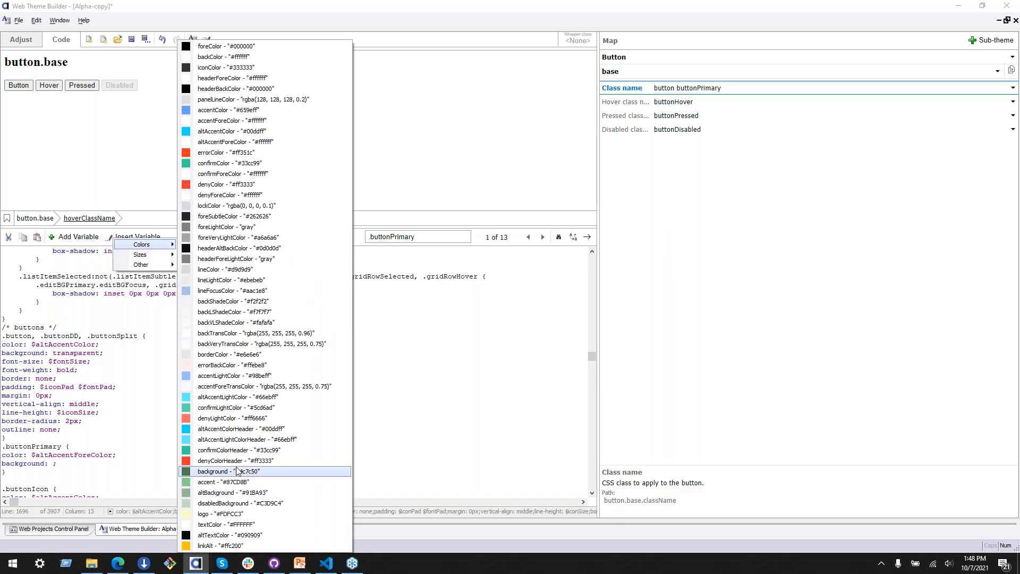
click(223, 460)
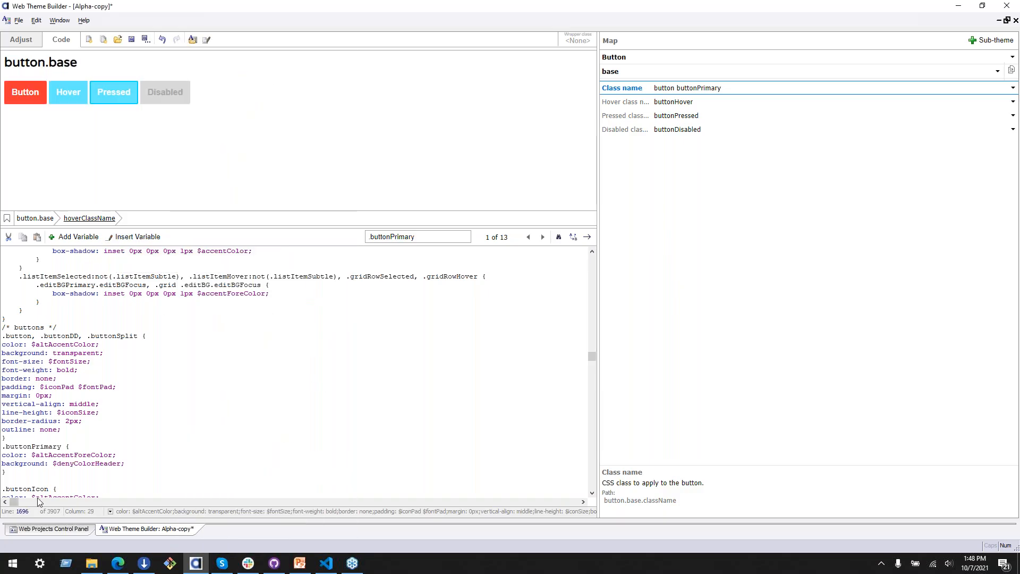
drag(53, 463, 122, 463)
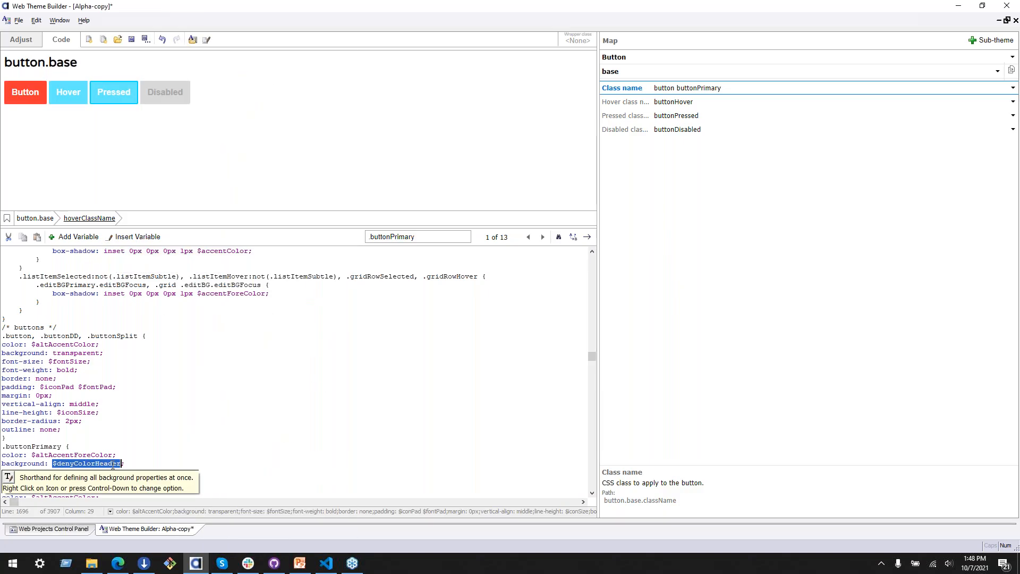
key(BackSpace)
Step: Insert the background color variable (#4c7c50) as the background value of the .buttonPrimary rule
click(131, 238)
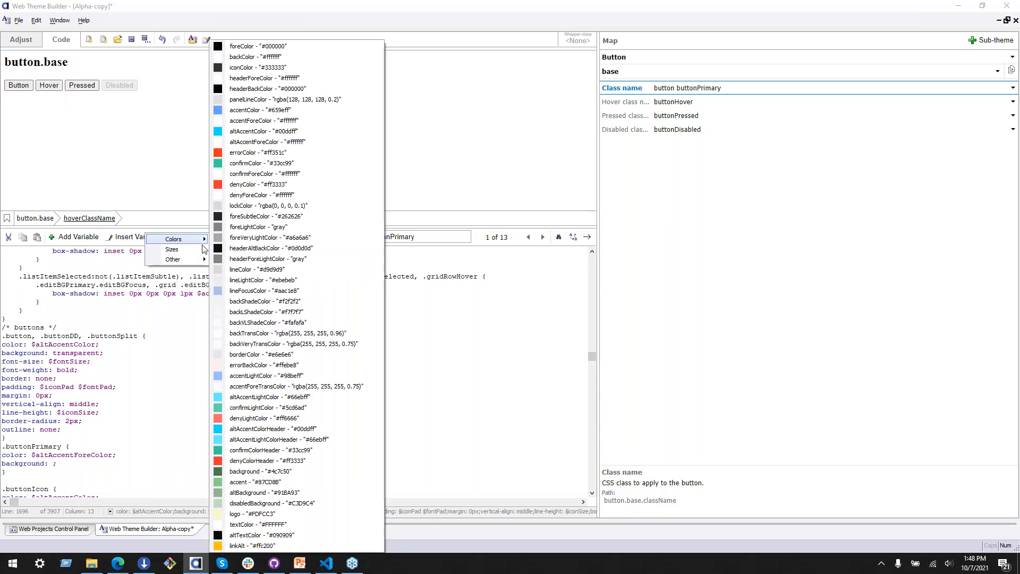
click(131, 236)
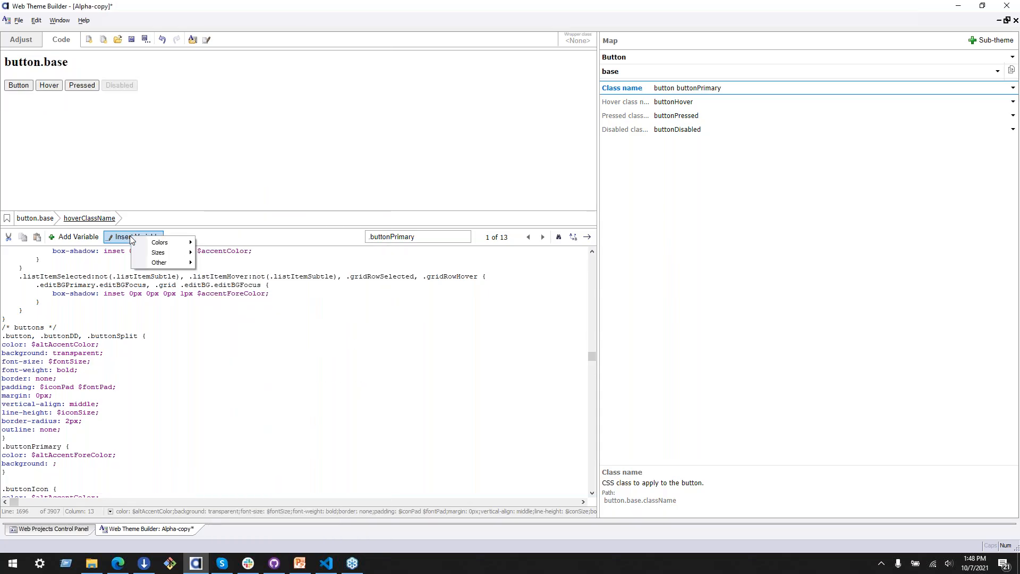
click(130, 236)
mouse_move(142, 241)
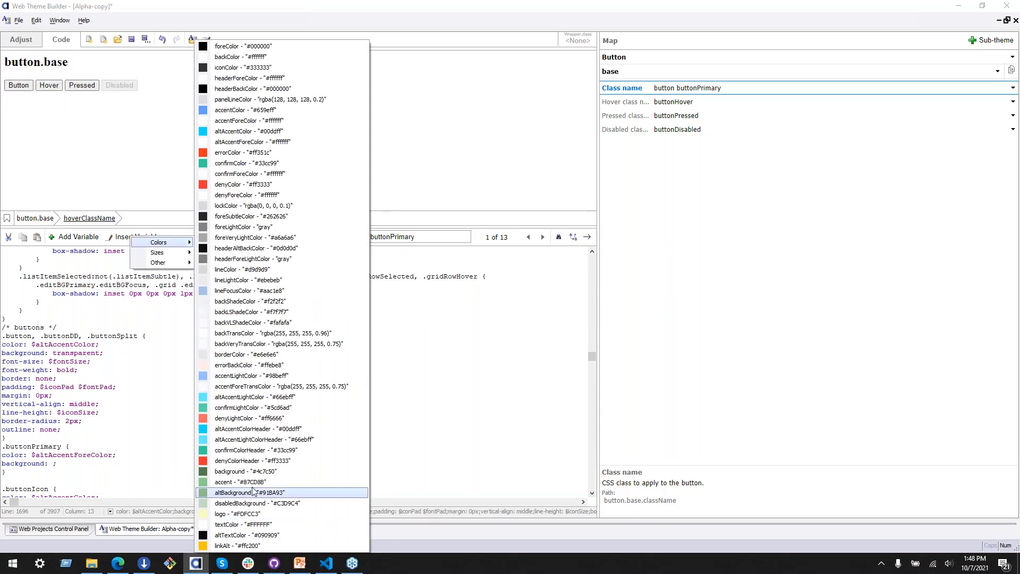
click(236, 472)
Step: Replace the .buttonPrimary color value with the textColor variable (#FFFFFF)
drag(32, 455, 113, 456)
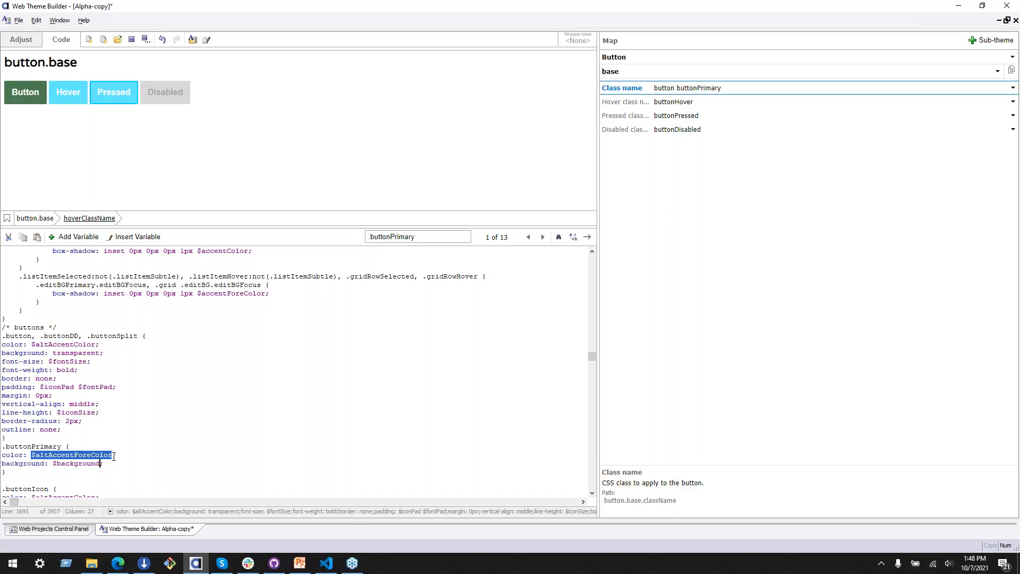
click(122, 239)
mouse_move(146, 243)
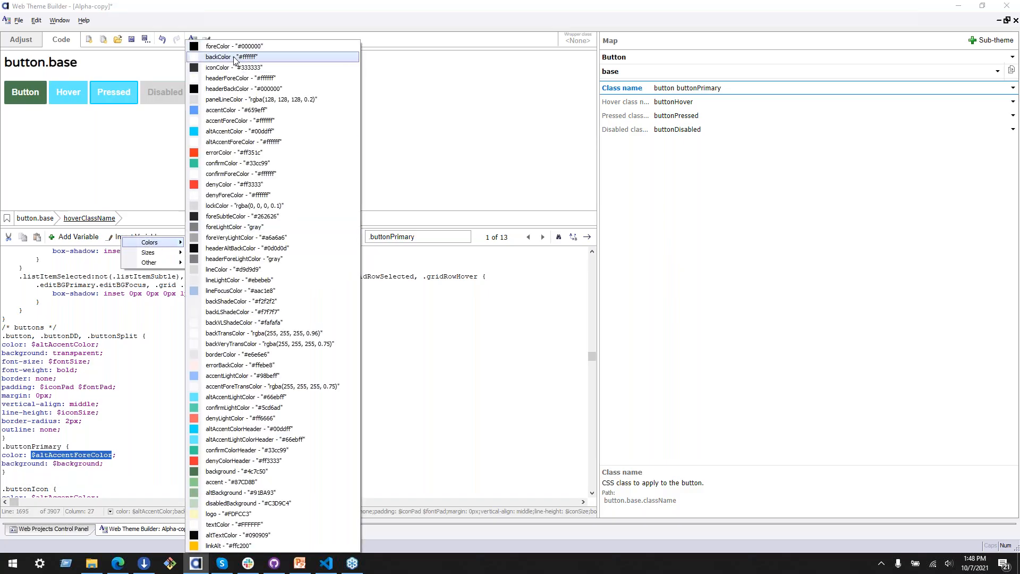
click(221, 525)
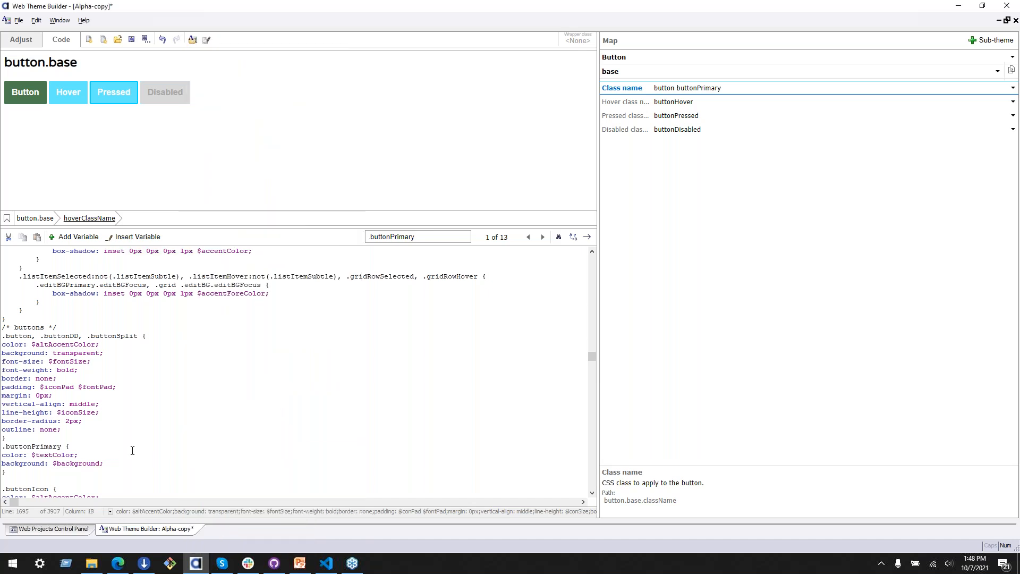
click(135, 429)
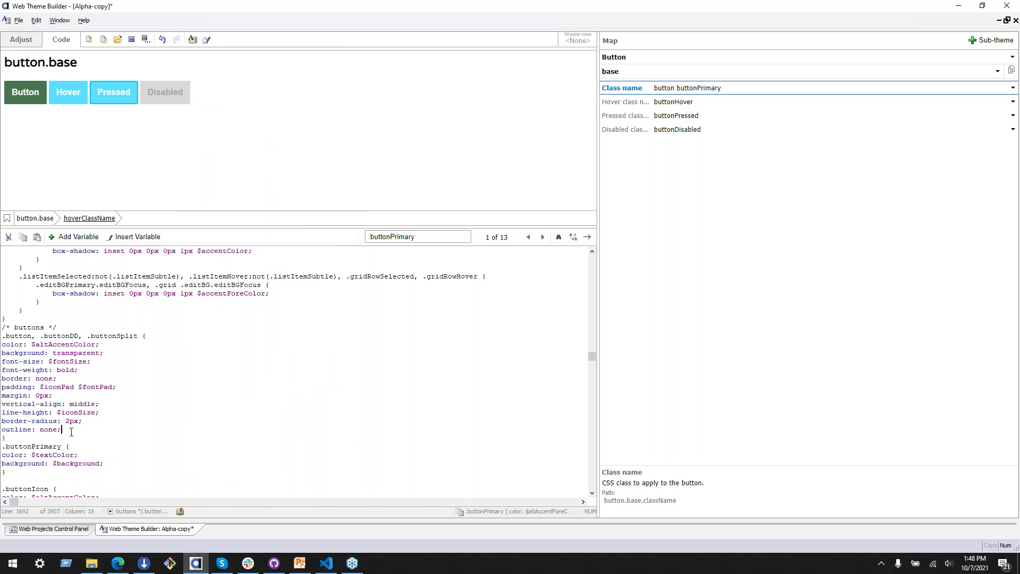
Step: Examine the base button's normal, hover and pressed class names in the map and the declarations of the .buttonPrimary rule
scroll(207, 462, down, 2)
click(723, 102)
click(683, 90)
click(682, 102)
click(682, 116)
click(674, 102)
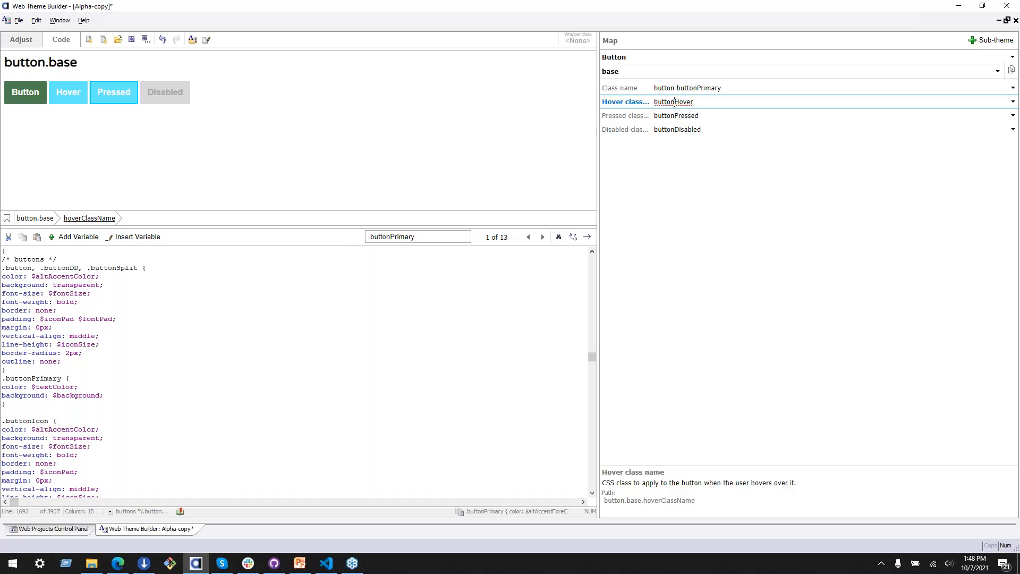
click(668, 89)
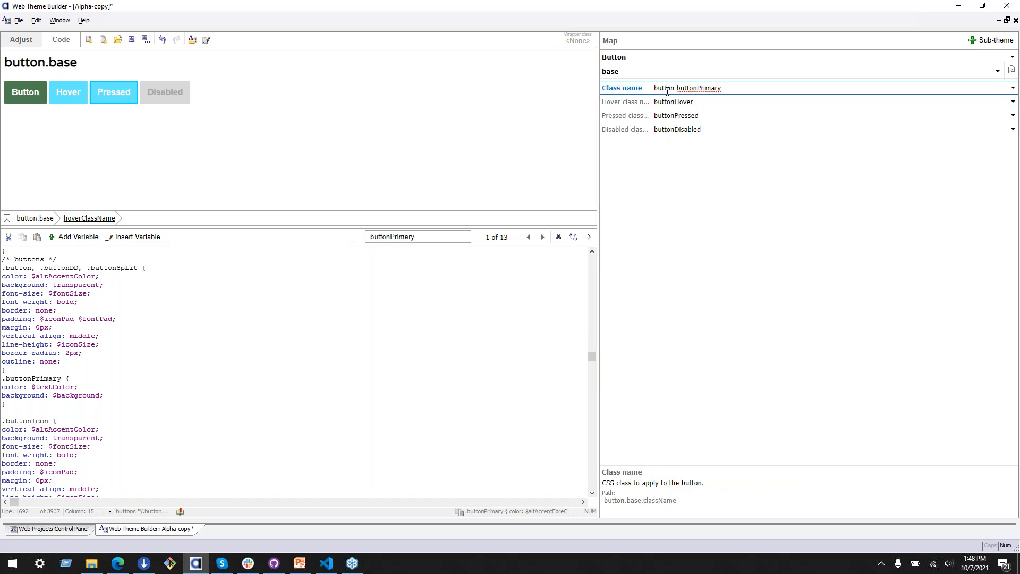
click(160, 396)
key(shift+Up)
key(shift+Up)
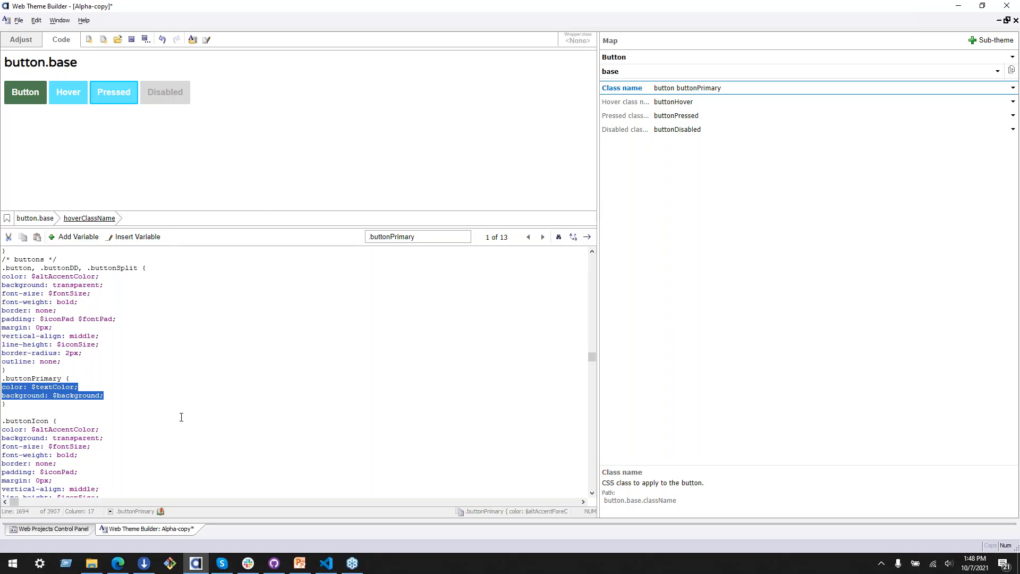
click(181, 417)
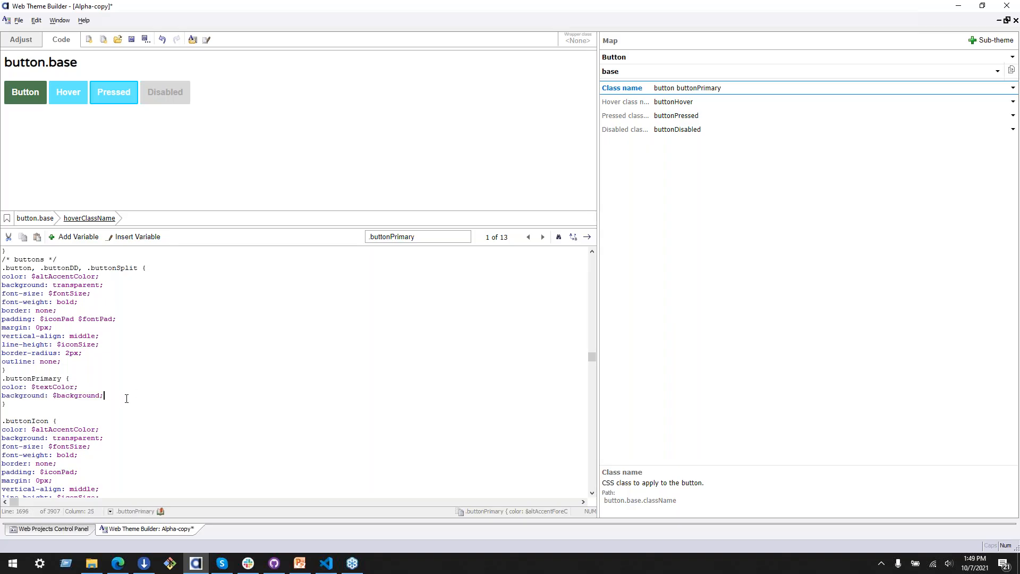
Step: Go to the .buttonHover rule and check the hover button colors in the Farmington Brand Guidelines PDF
click(681, 103)
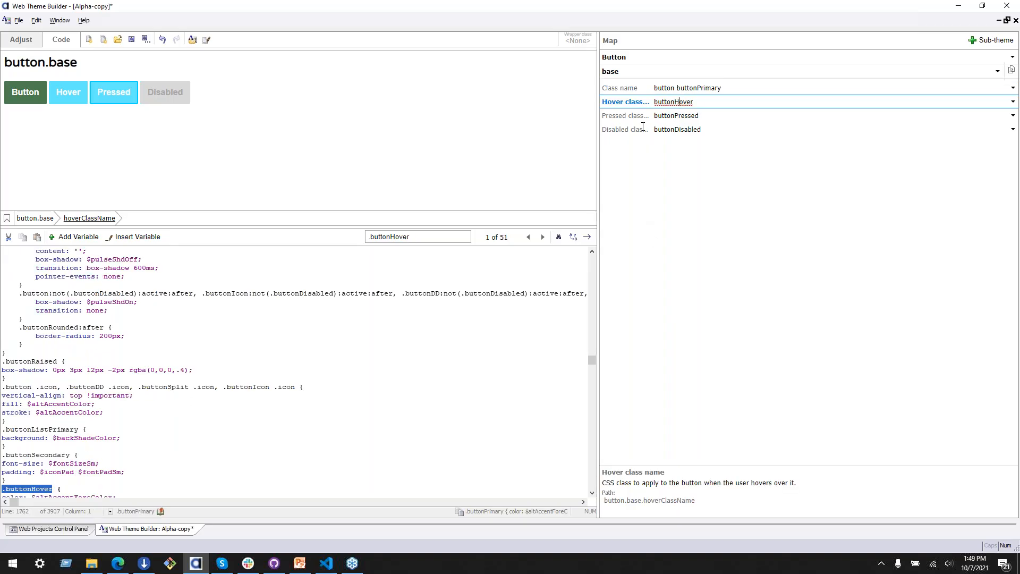
click(32, 421)
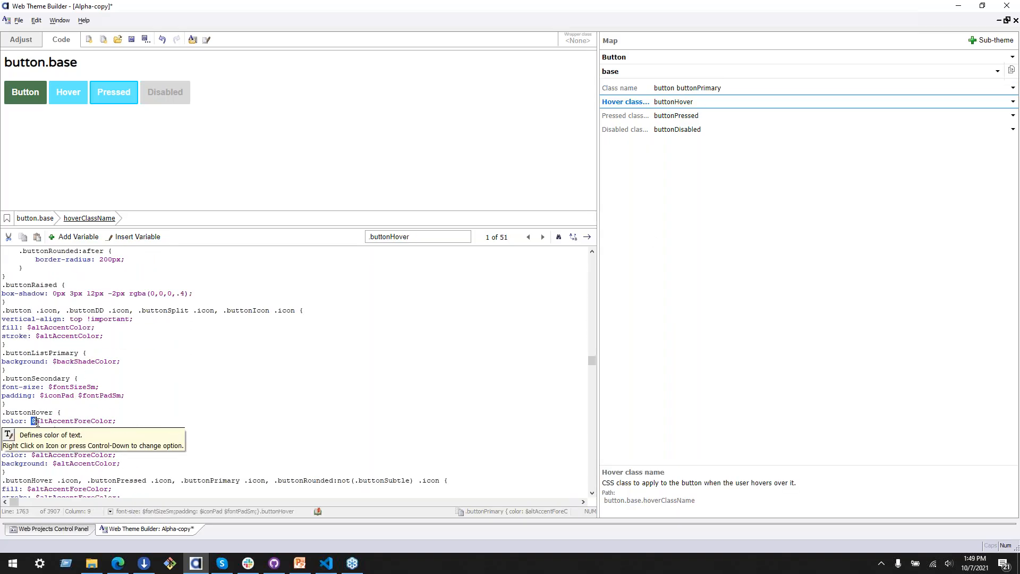
click(126, 566)
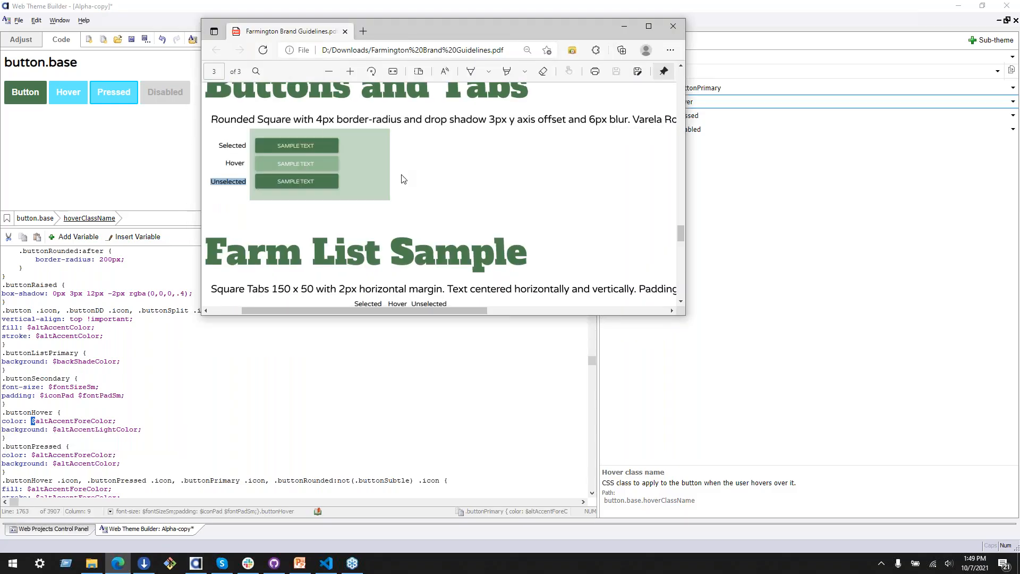
scroll(403, 181, up, 8)
scroll(404, 182, up, 12)
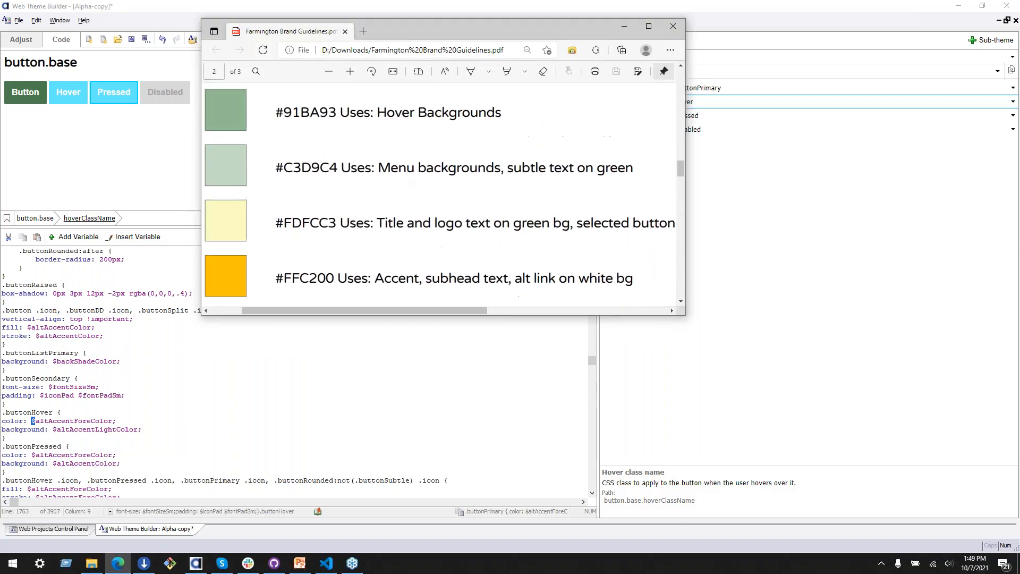
scroll(314, 201, down, 3)
mouse_move(284, 208)
mouse_down()
mouse_move(350, 208)
mouse_move(284, 208)
mouse_up()
Step: Return to the theme code and replace the .buttonHover color value with the disabledBackground variable (#C3D9C4)
click(27, 421)
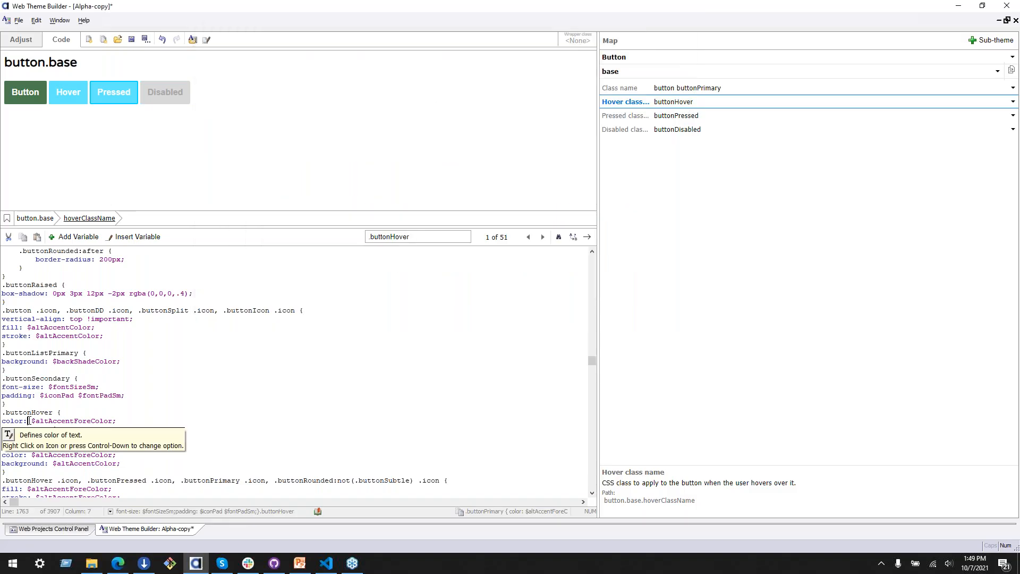
drag(33, 420, 113, 423)
click(140, 237)
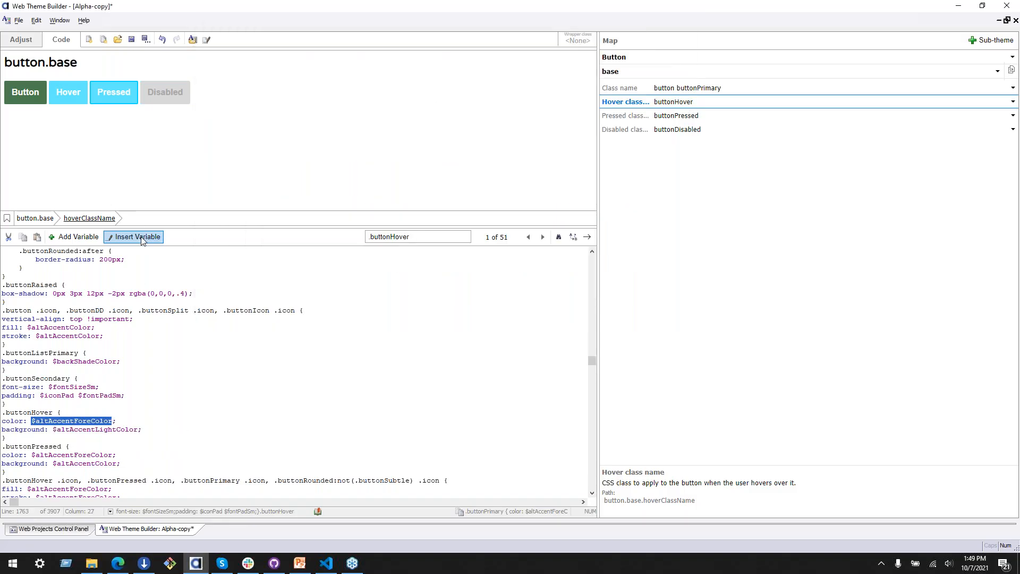
mouse_move(236, 319)
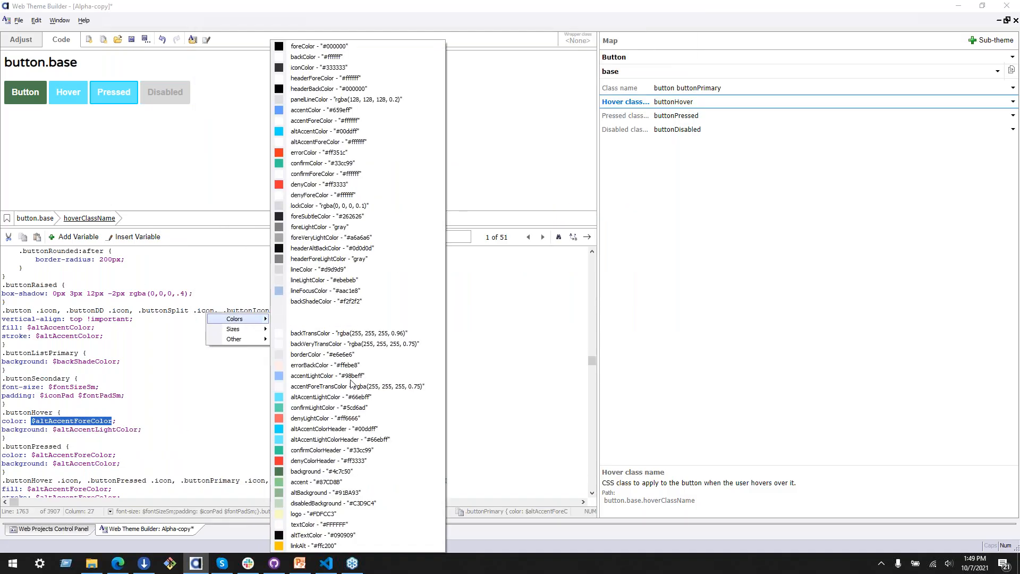
click(333, 505)
Step: Move $disabledBackground from the .buttonHover color to its background, replacing $altAccentLightColor
click(54, 429)
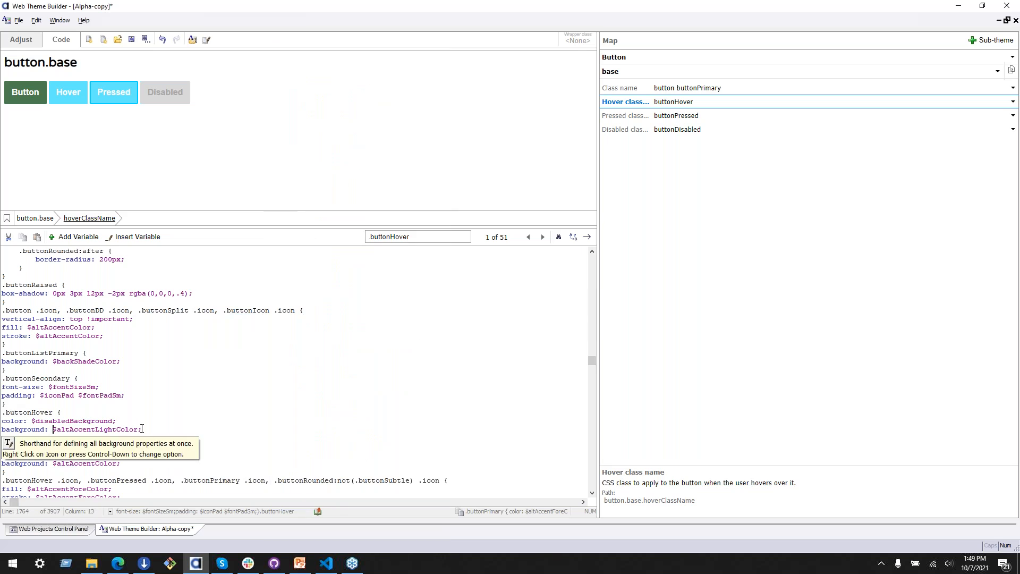
drag(33, 423, 116, 423)
key(ctrl+x)
click(90, 407)
click(53, 429)
key(ctrl+v)
drag(135, 429, 220, 429)
key(ctrl+x)
Step: Insert the textColor variable (#FFFFFF) as the color value of the .buttonHover rule
click(32, 421)
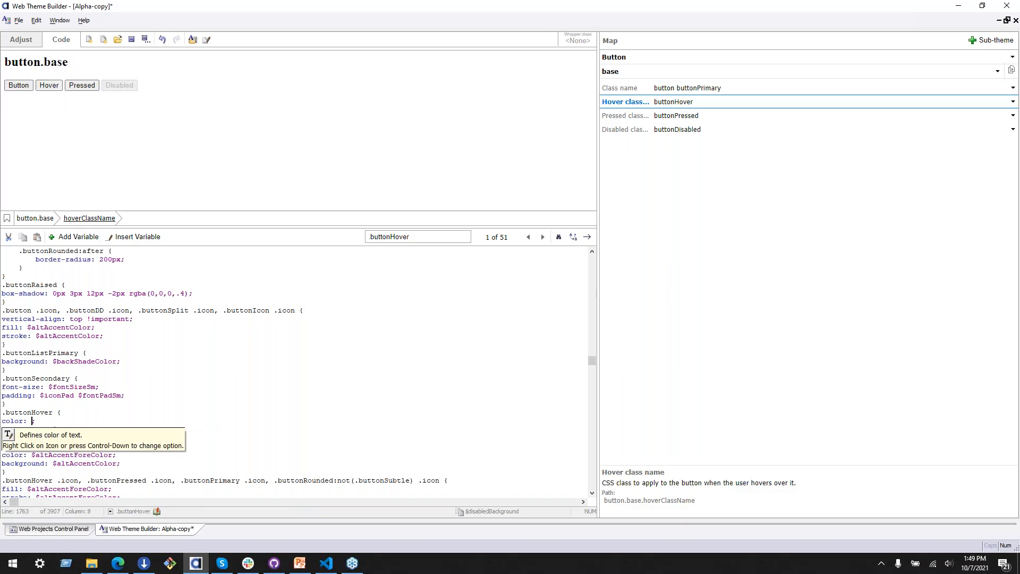
click(133, 237)
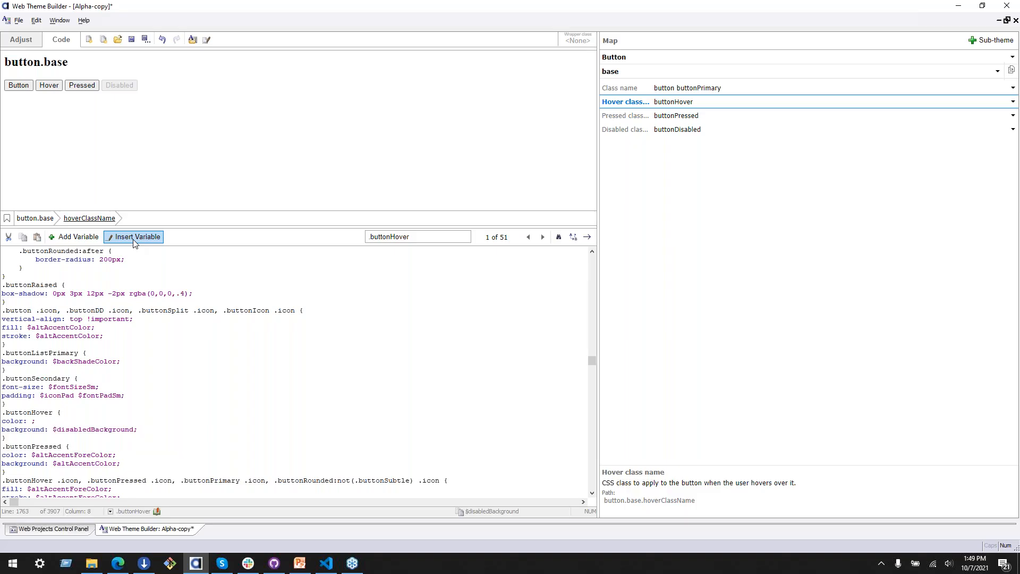
mouse_move(179, 246)
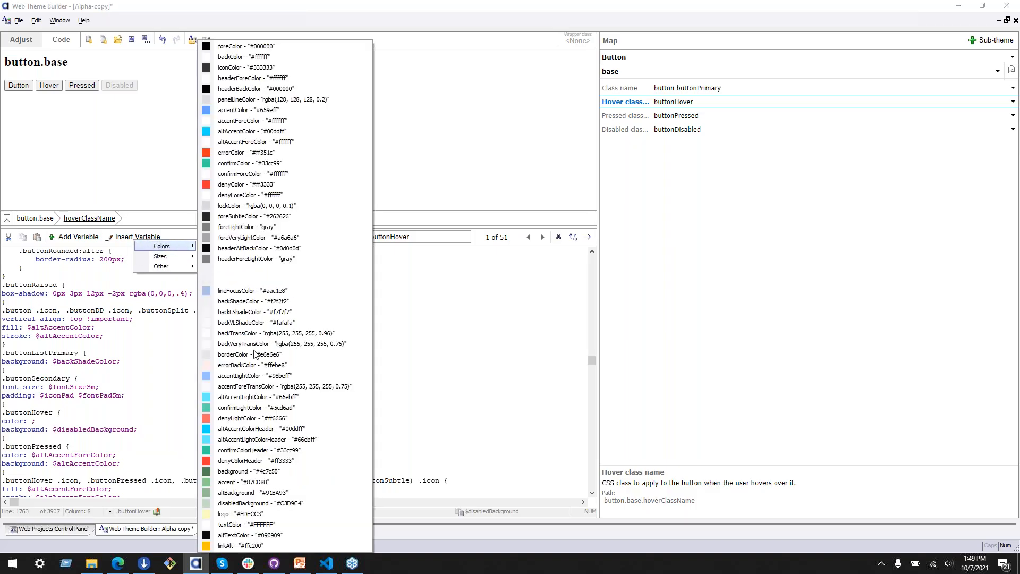
click(261, 525)
double_click(54, 467)
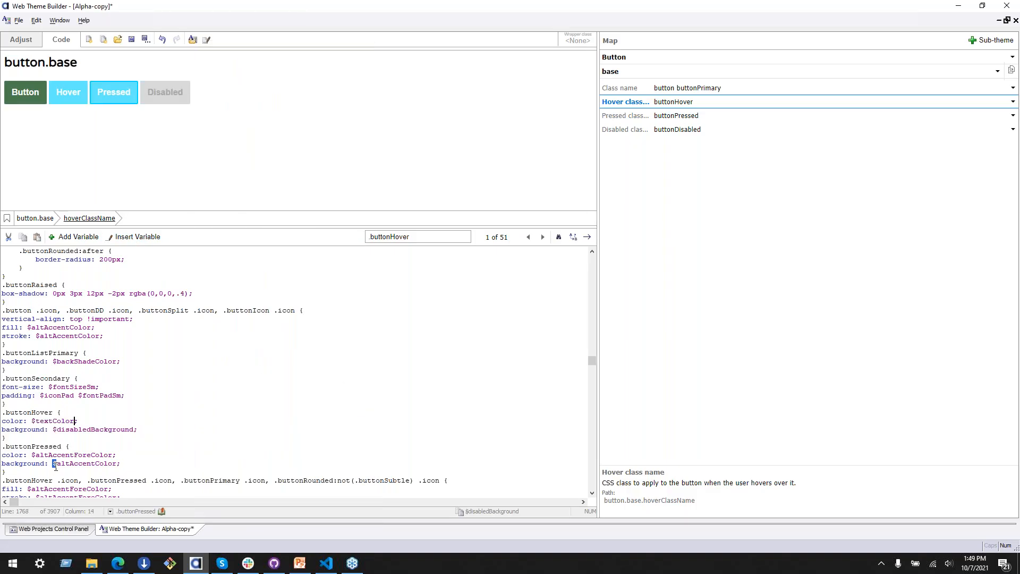
drag(117, 458, 130, 450)
scroll(143, 450, down, 1)
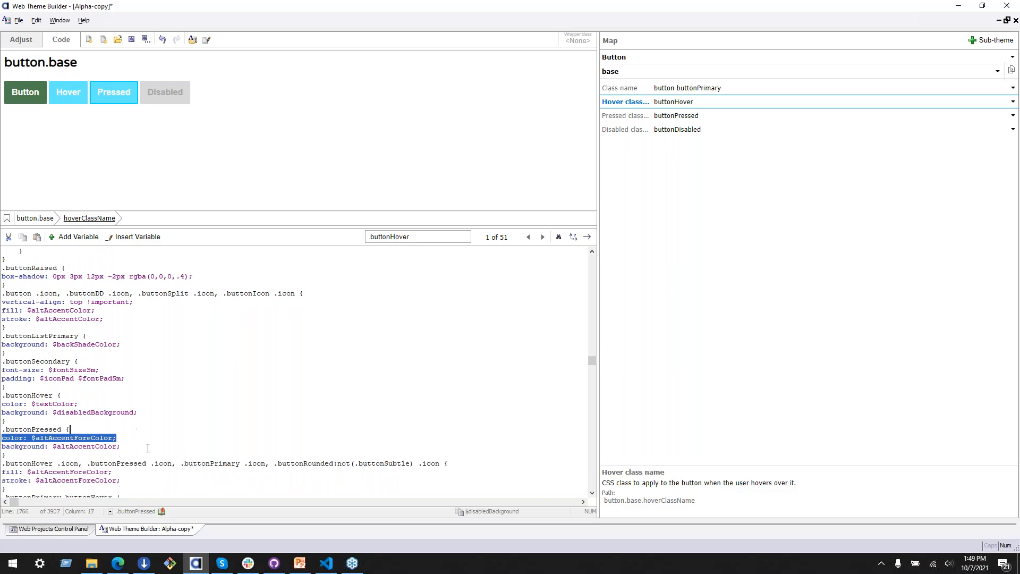
click(135, 447)
click(130, 439)
drag(130, 439, 131, 423)
click(118, 437)
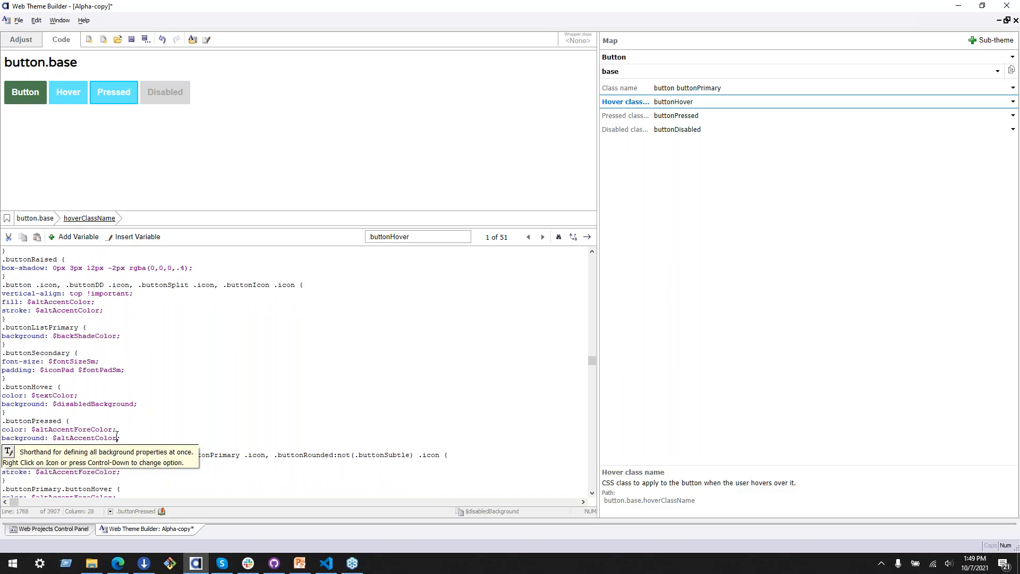
Step: Delete the $disabledBackground value from the background property of the .buttonHover rule
click(112, 404)
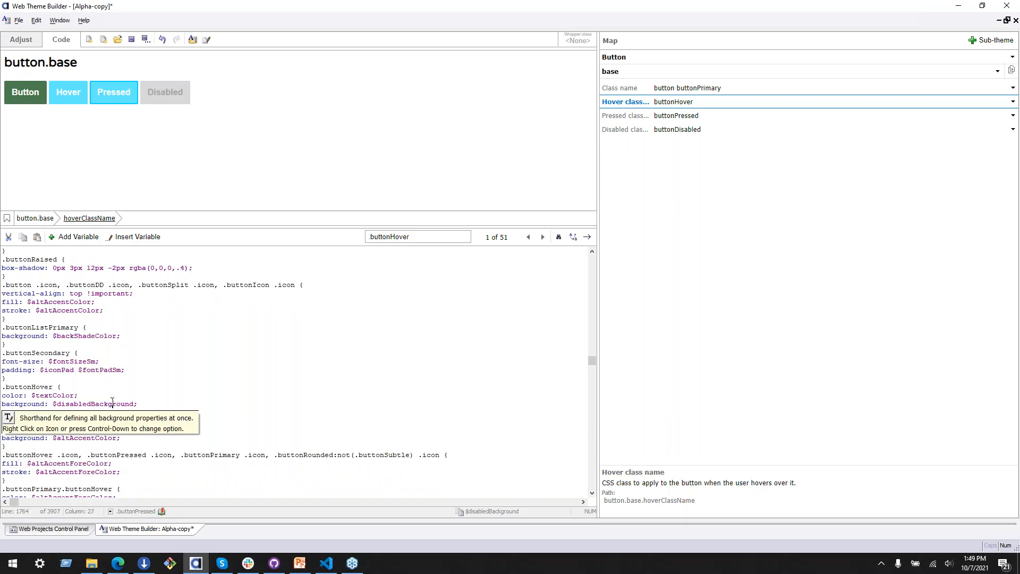
click(113, 394)
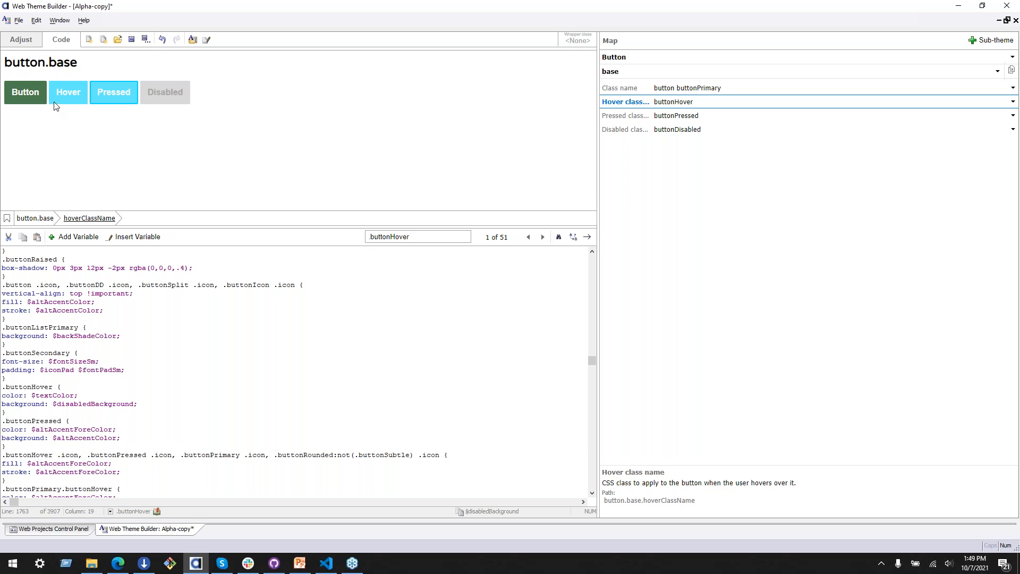
double_click(136, 401)
click(61, 405)
drag(58, 404, 135, 405)
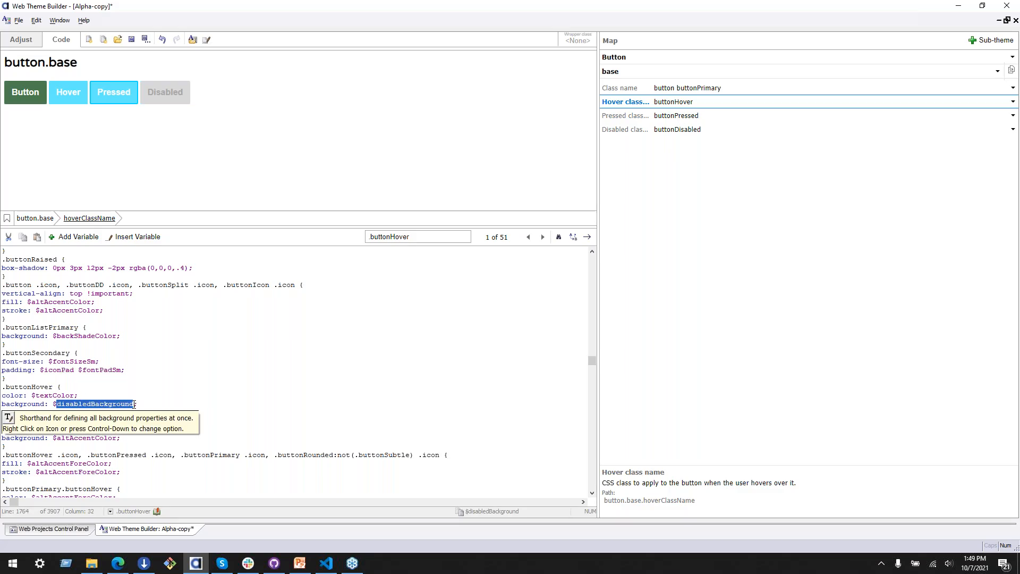
key(shift+Home)
key(Home)
key(Down)
key(Up)
key(Down)
key(Down)
key(Left)
key(Left)
key(Left)
key(shift+Home)
key(shift+Left)
key(shift+Left)
key(shift+Right)
key(shift+Right)
key(shift+Right)
key(shift+Right)
key(shift+Right)
key(shift+Right)
key(shift+Right)
key(shift+Right)
key(shift+Right)
key(shift+Right)
key(shift+Right)
key(shift+Right)
key(shift+Right)
key(Delete)
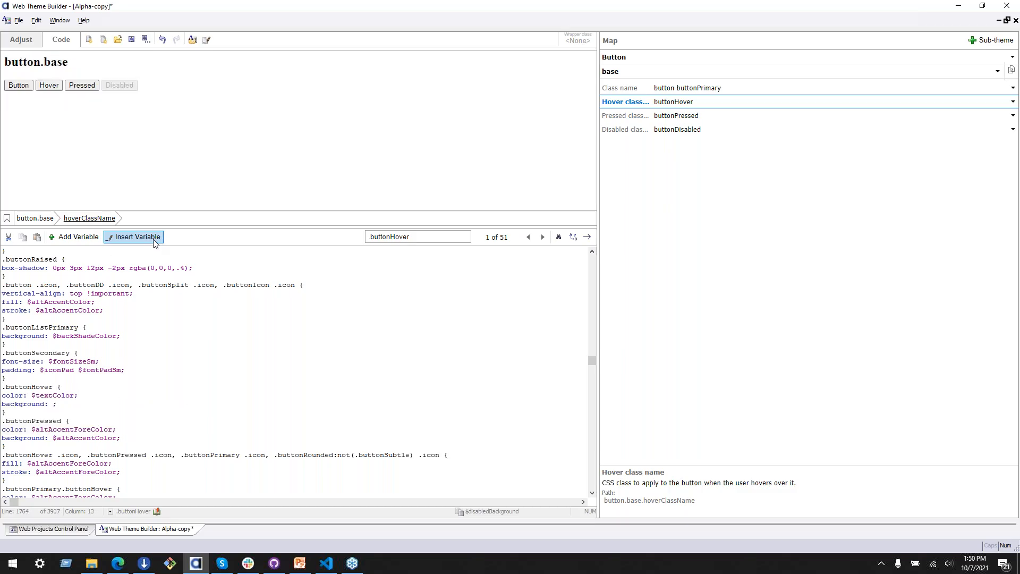
Step: Insert the altBackground color variable (#91BA93) as the background value of the .buttonHover rule
click(137, 236)
mouse_move(180, 247)
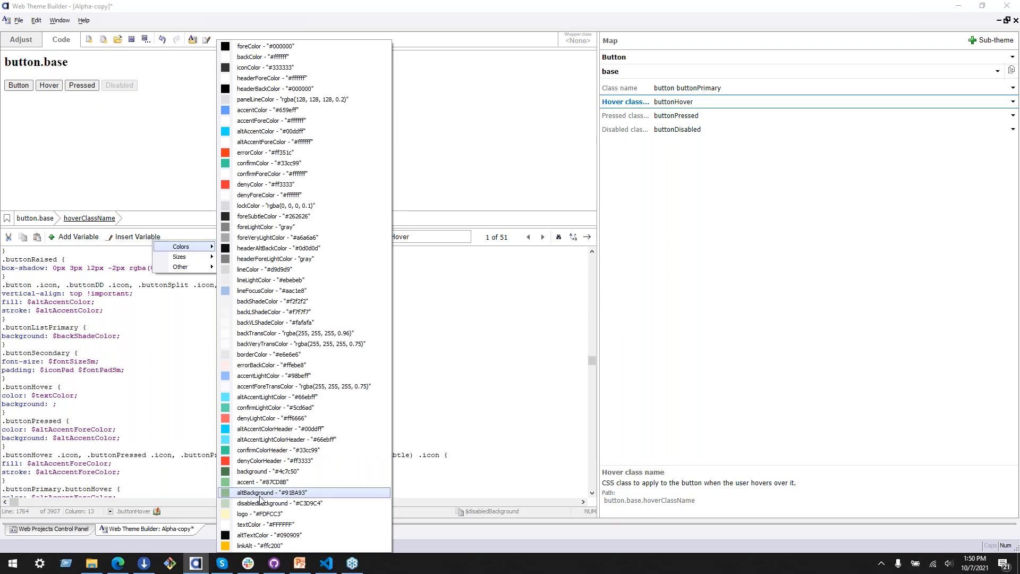
click(260, 493)
key(shift+Down)
key(shift+Down)
key(shift+Down)
key(shift+Down)
key(shift+Down)
click(38, 430)
Step: Look up the base button's buttonPrimary class in the theme code and advance to the third match, the combined .buttonPrimary state rules
click(722, 89)
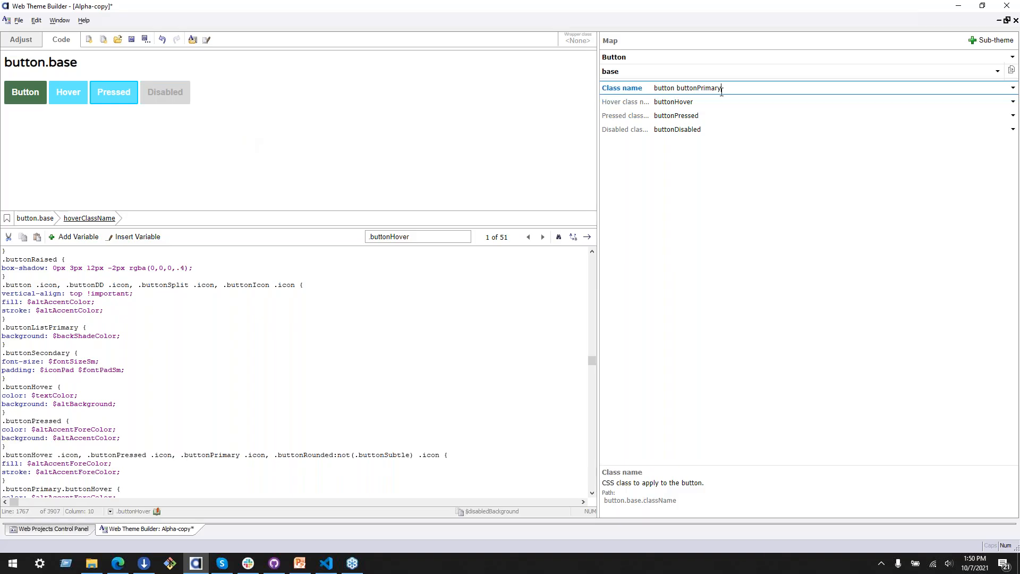
scroll(281, 351, down, 3)
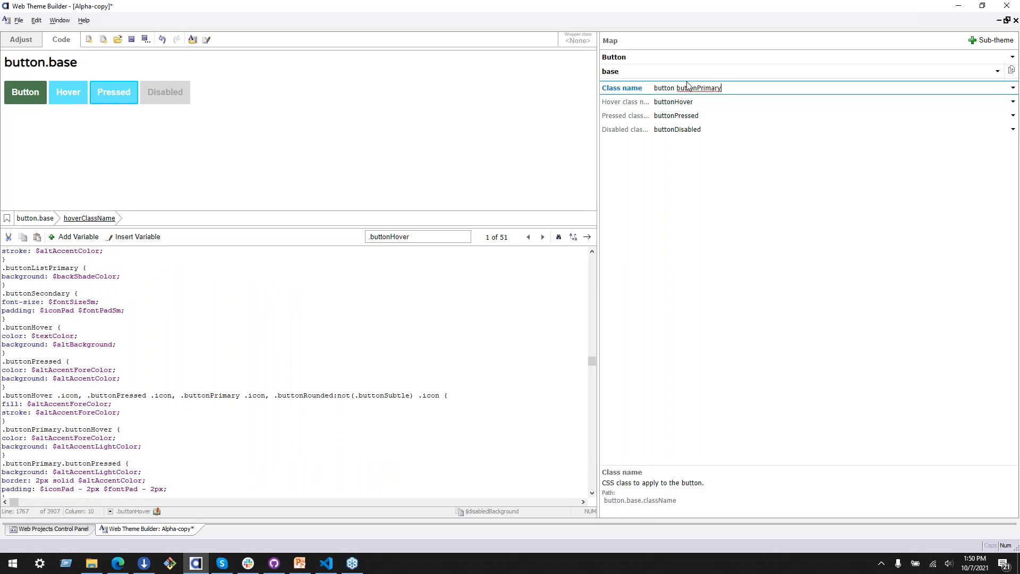
scroll(106, 348, down, 5)
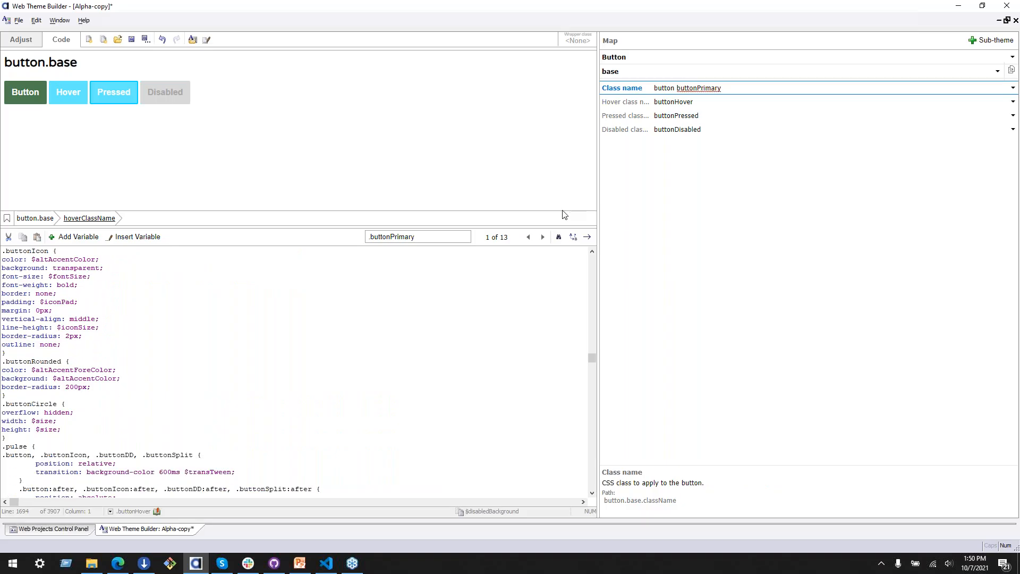
click(543, 237)
scroll(319, 364, down, 1)
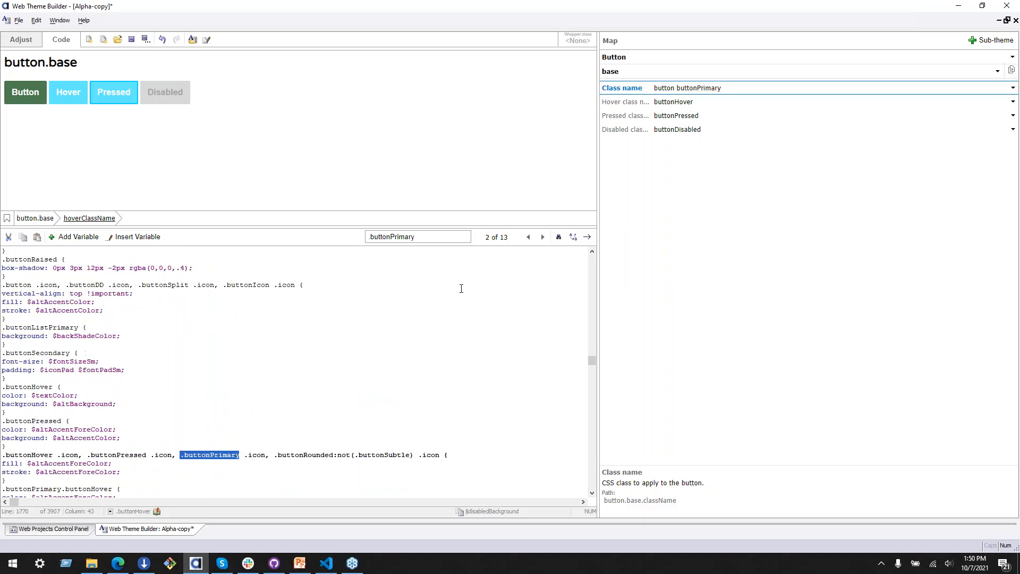
click(542, 237)
scroll(88, 442, down, 4)
scroll(88, 442, down, 2)
click(5, 421)
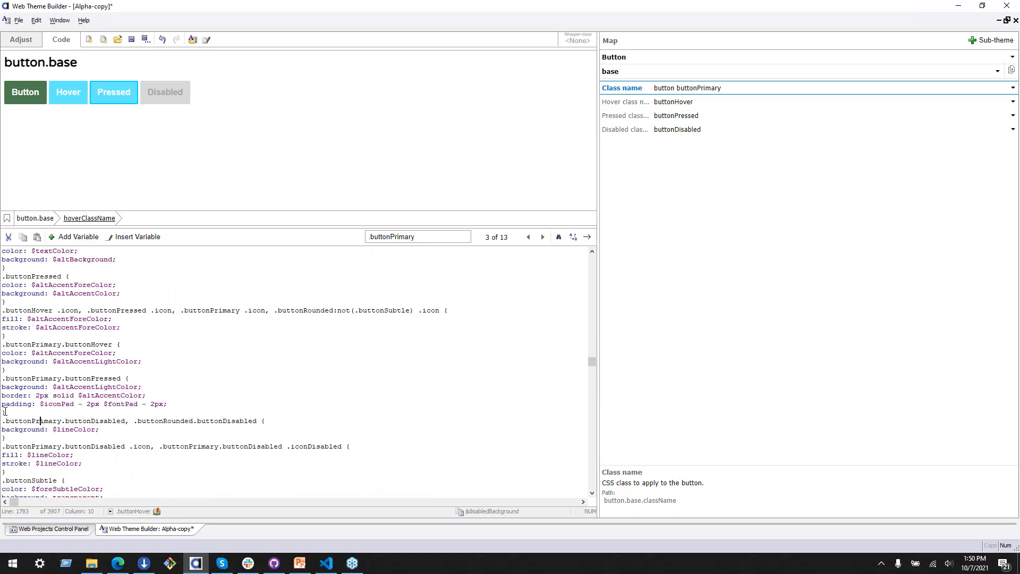
drag(10, 414, 3, 344)
right_click(29, 361)
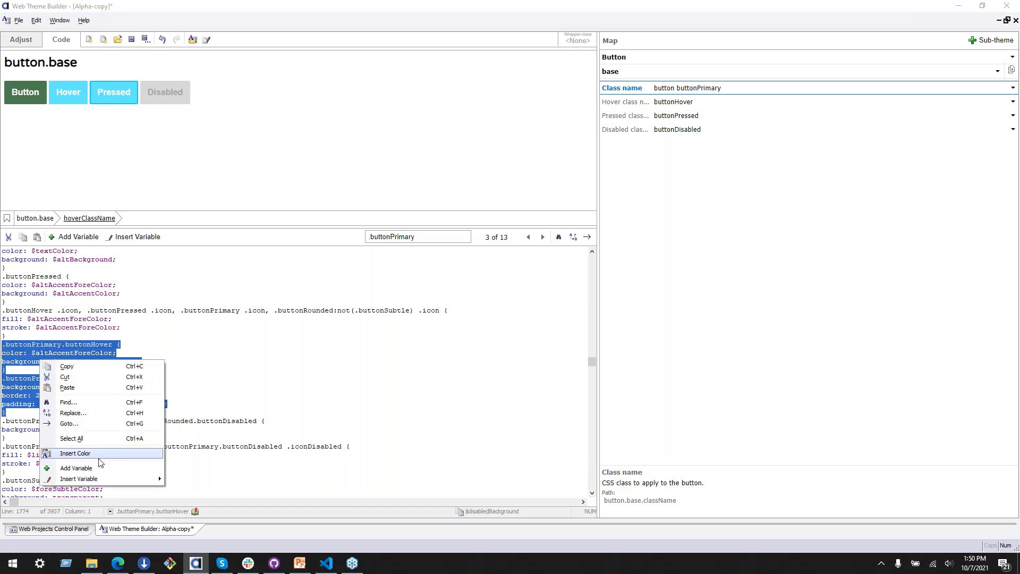
click(18, 366)
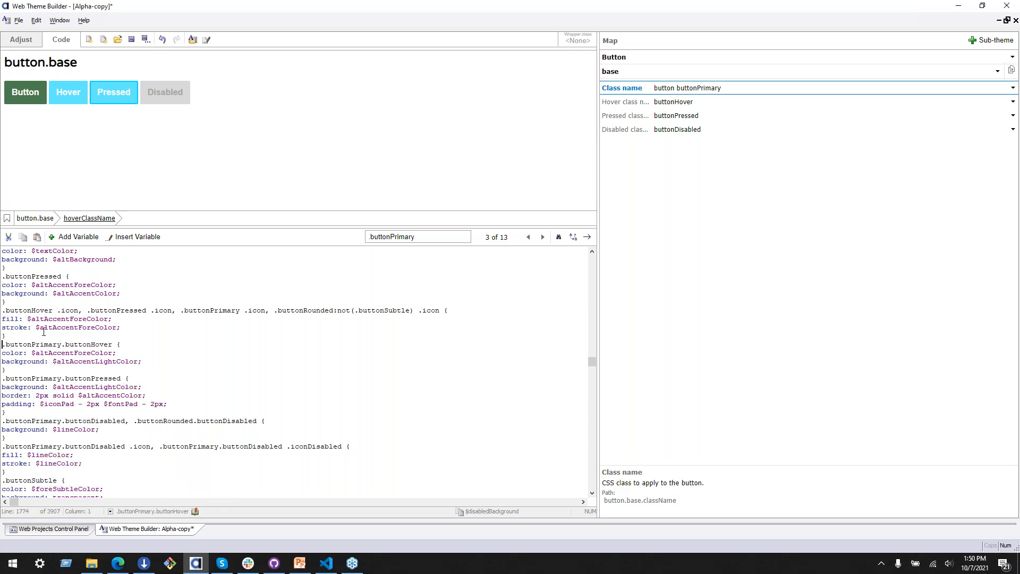
Step: Comment out all lines of the .buttonPrimary.buttonHover rule with // prefixes
text(/)
text(//)
key(Down)
key(Home)
text(//)
key(Down)
key(Home)
text(//)
key(Down)
key(Home)
text(//)
Step: Comment out the .buttonPrimary.buttonPressed rule, including its background, border and padding lines, with // prefixes
key(Down)
key(Home)
text(//)
key(Down)
key(Home)
text(//)
key(Down)
key(Home)
text(//)
key(Down)
key(Home)
text(//)
Step: Comment out the .buttonPrimary.buttonDisabled, .buttonRounded.buttonDisabled rule with // prefixes
key(Down)
key(Down)
key(Home)
text(//)
text(/)
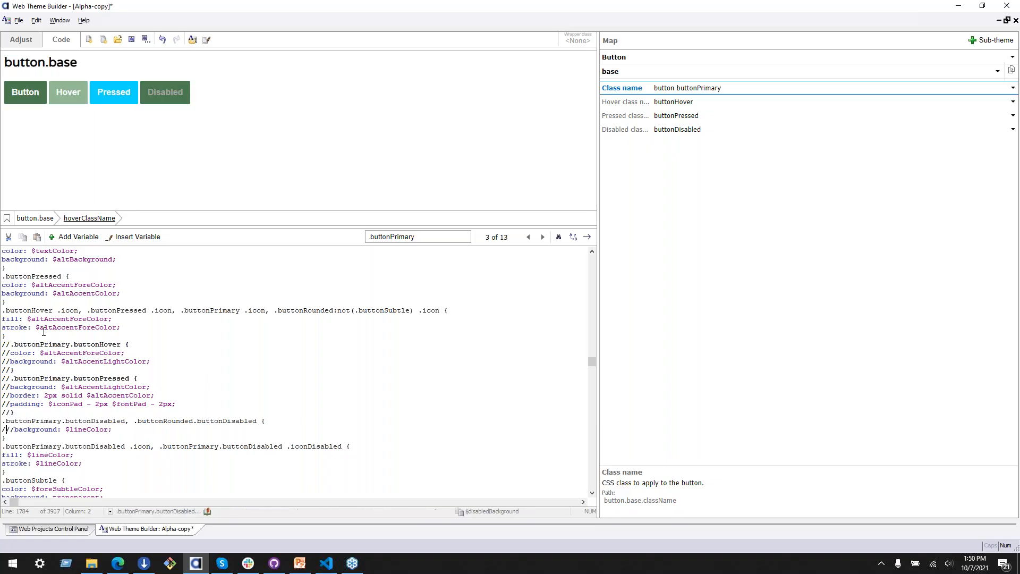
key(BackSpace)
key(Up)
text(//)
key(Down)
key(Down)
key(Home)
text(//)
Step: Comment out the .buttonPrimary.buttonDisabled .icon and .iconDisabled rule, including its fill and stroke lines, with // prefixes
click(182, 410)
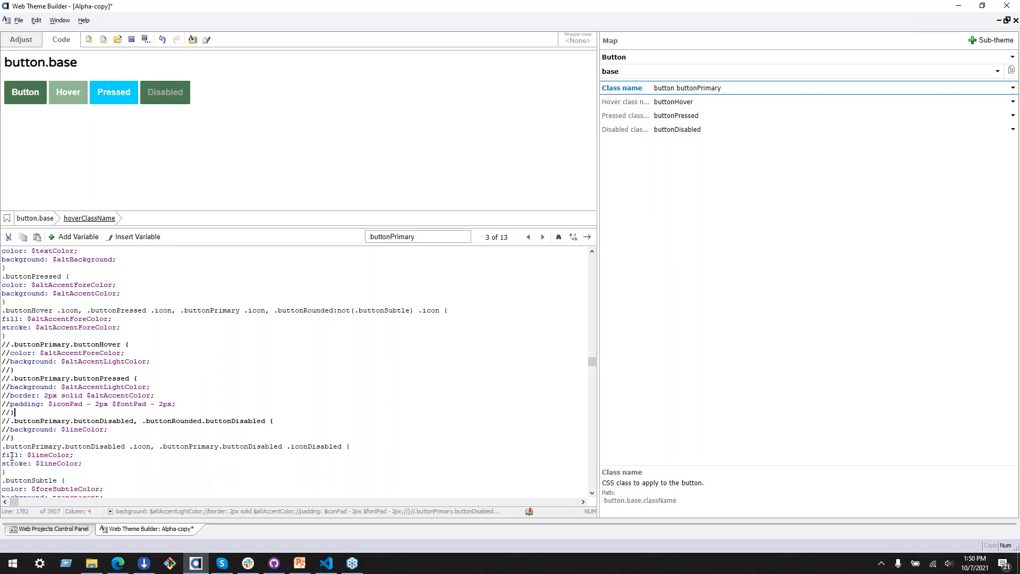
text(//)
key(Down)
key(Home)
text(////)
key(Down)
key(Home)
text(//)
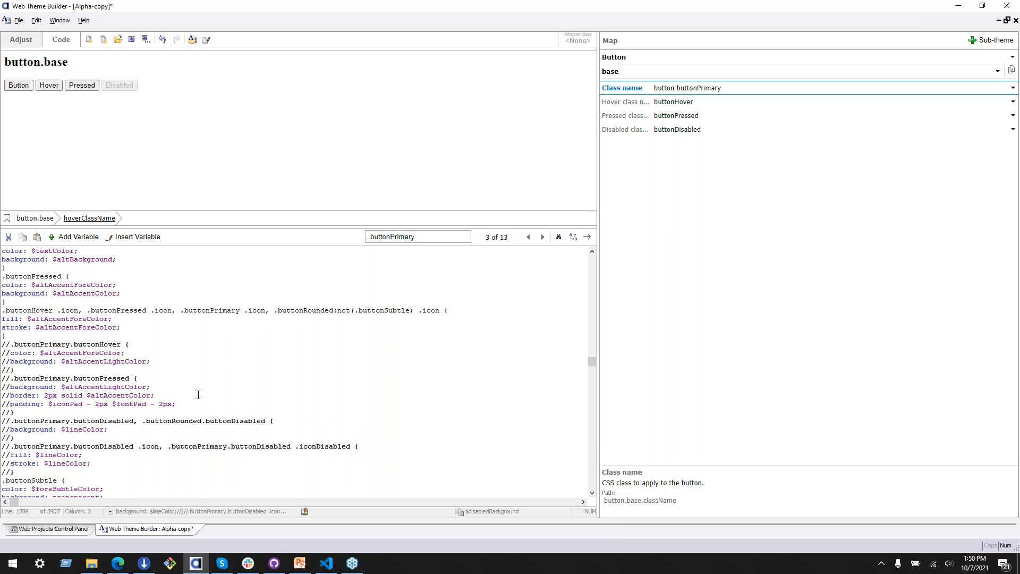
Step: Go back to the first .buttonPrimary match in the theme code
double_click(246, 407)
scroll(247, 411, up, 4)
click(244, 369)
scroll(228, 335, up, 3)
scroll(219, 322, up, 5)
drag(592, 361, 593, 344)
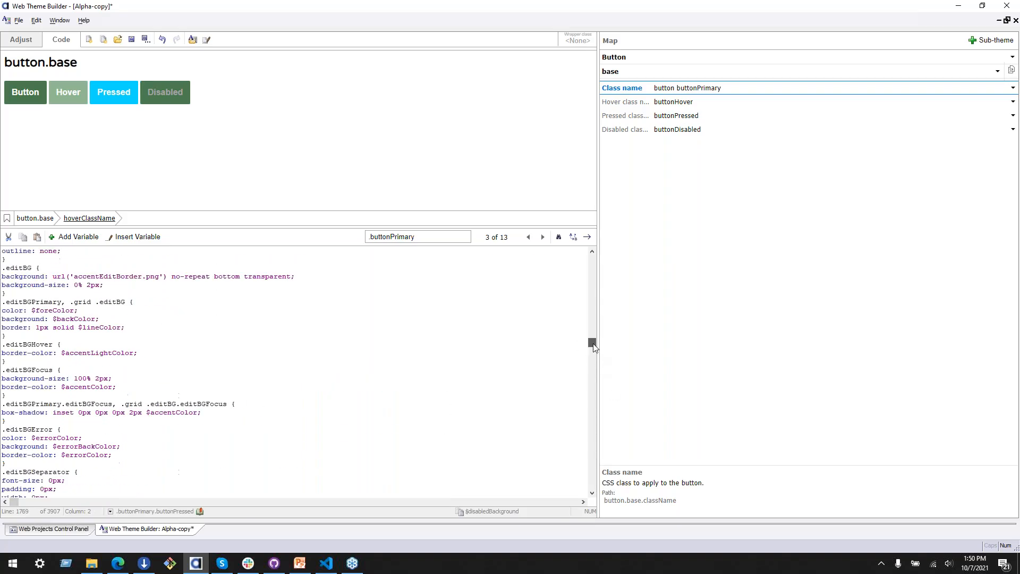
click(529, 237)
click(529, 237)
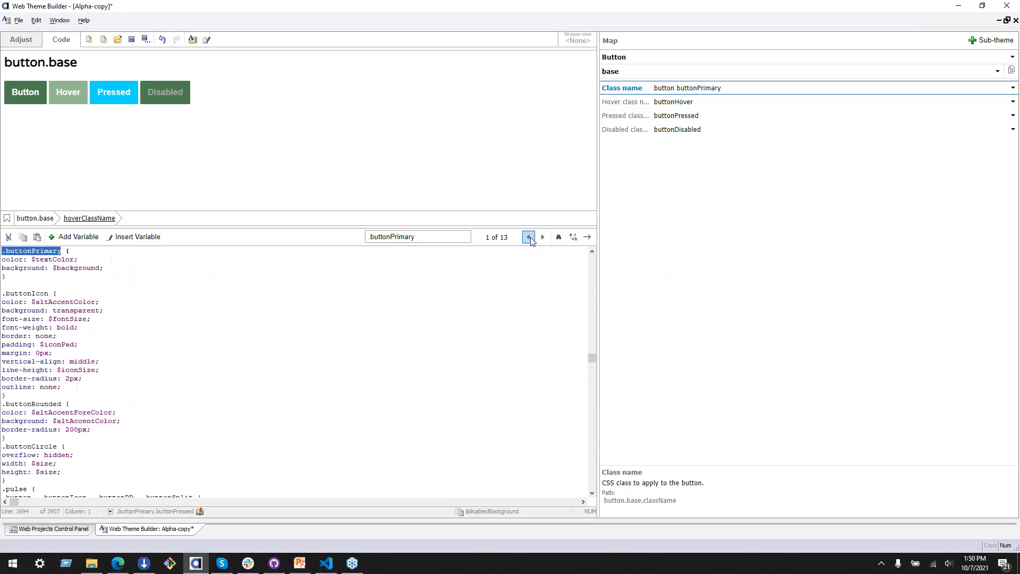
Step: Review the color and background values of the shared .button rule and the .buttonPrimary rule
scroll(155, 325, up, 8)
click(70, 370)
click(159, 354)
scroll(125, 372, down, 3)
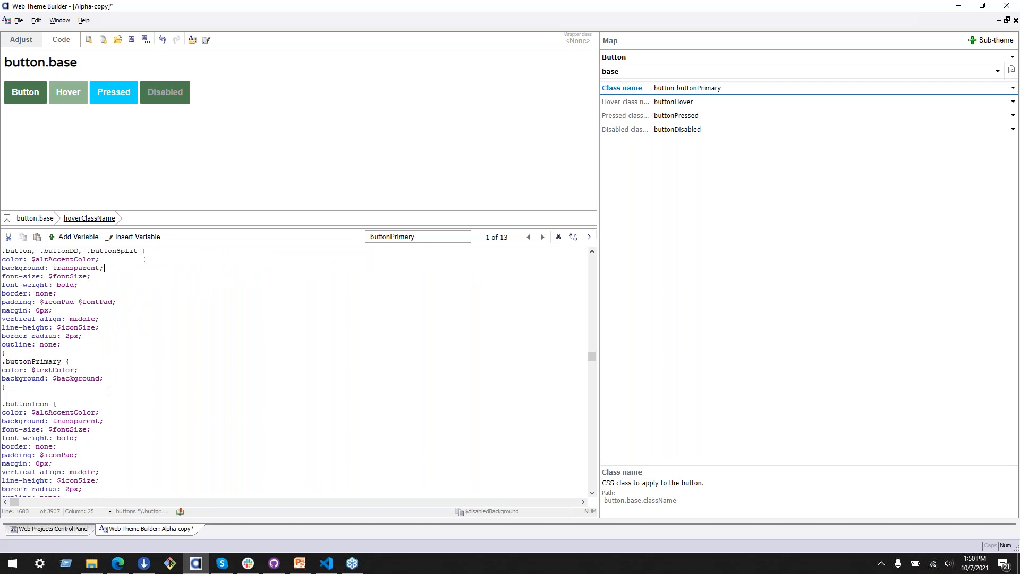
click(86, 378)
click(53, 369)
click(82, 370)
click(96, 379)
click(183, 364)
scroll(163, 377, down, 5)
click(94, 388)
Step: Go to the .buttonPressed rule below .buttonHover and replace its color value with the background variable (#4c7c50)
click(681, 101)
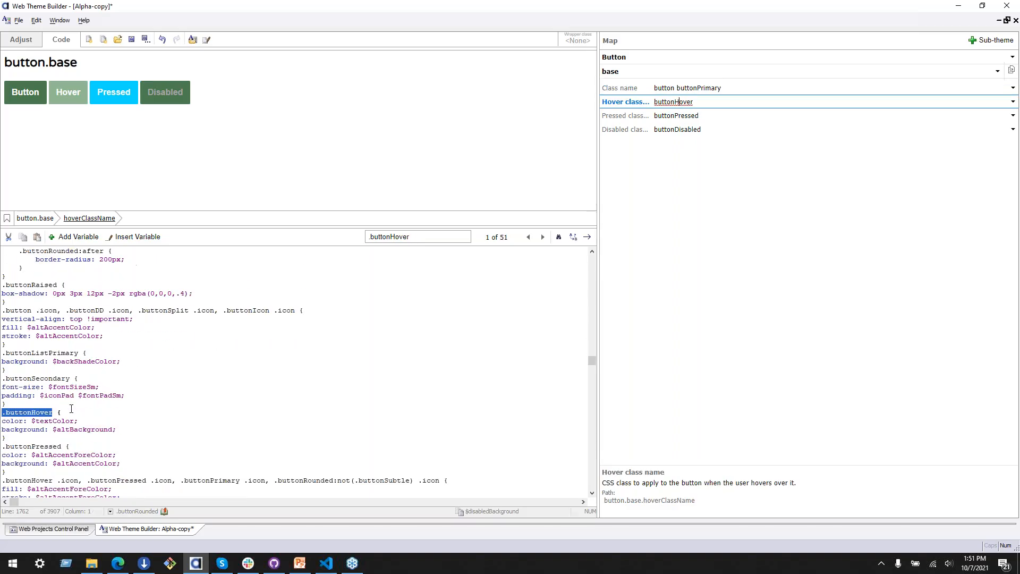
click(87, 455)
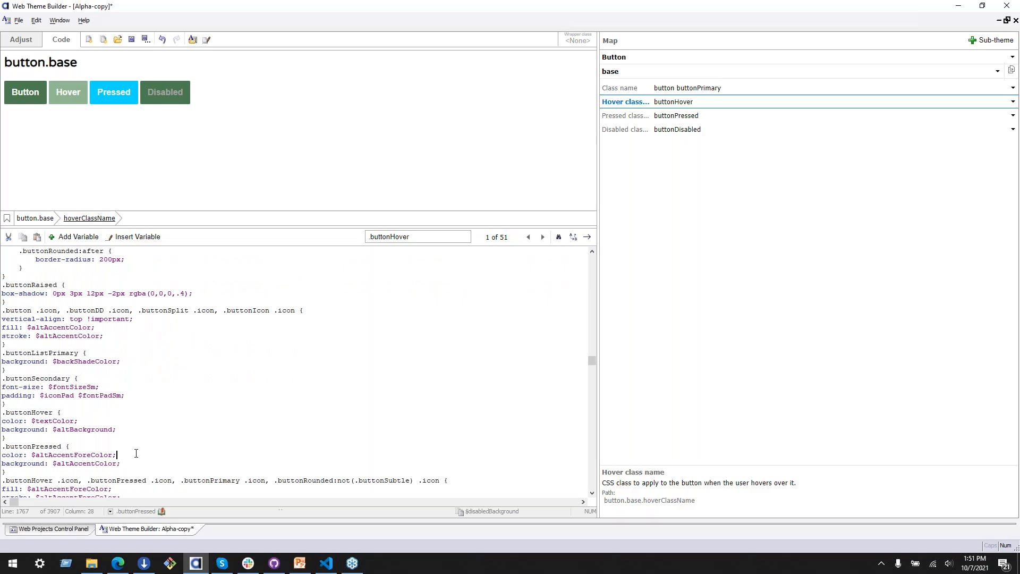
double_click(100, 455)
key(Right)
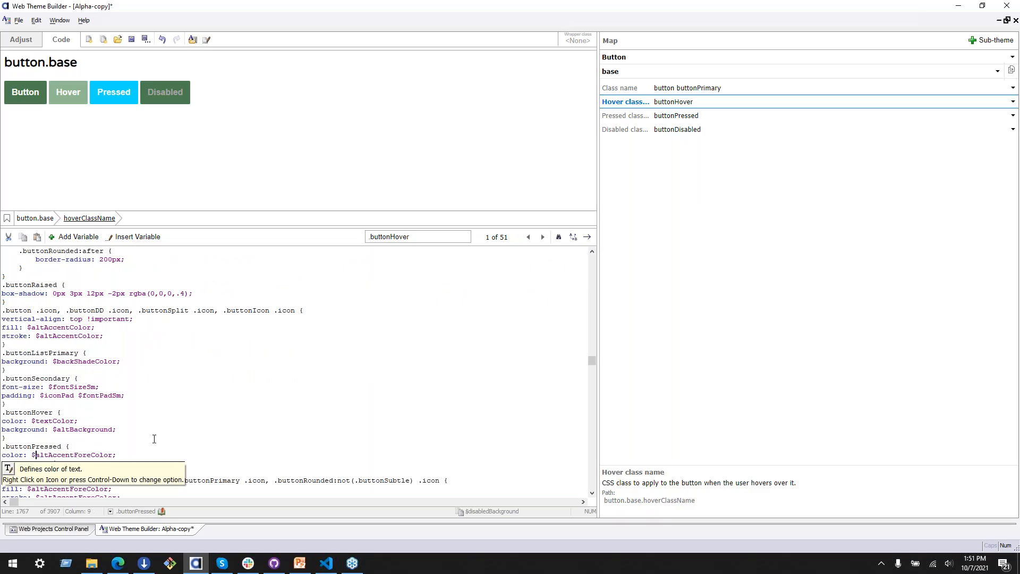
key(shift+End)
key(shift+Left)
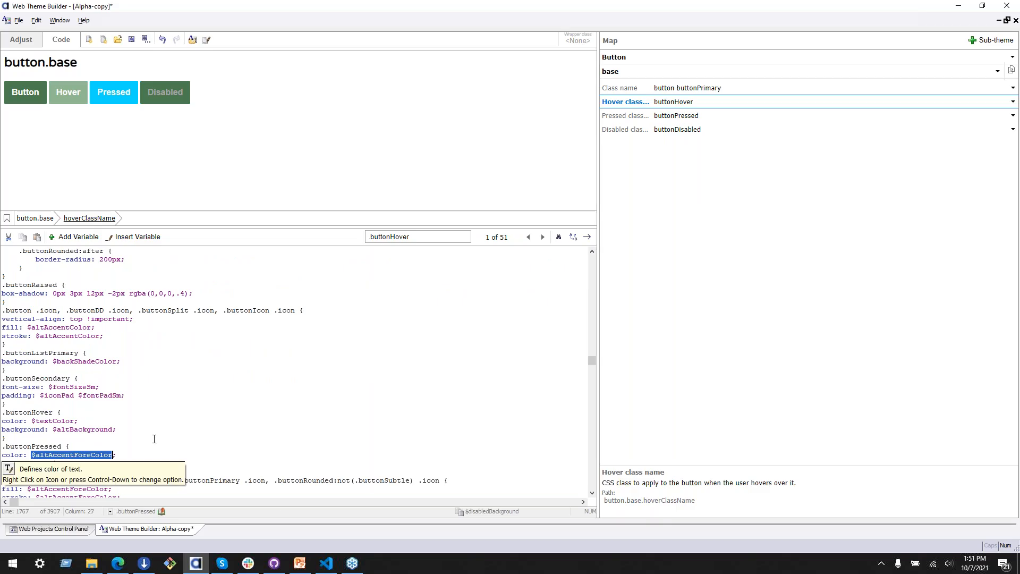
click(144, 236)
mouse_move(245, 265)
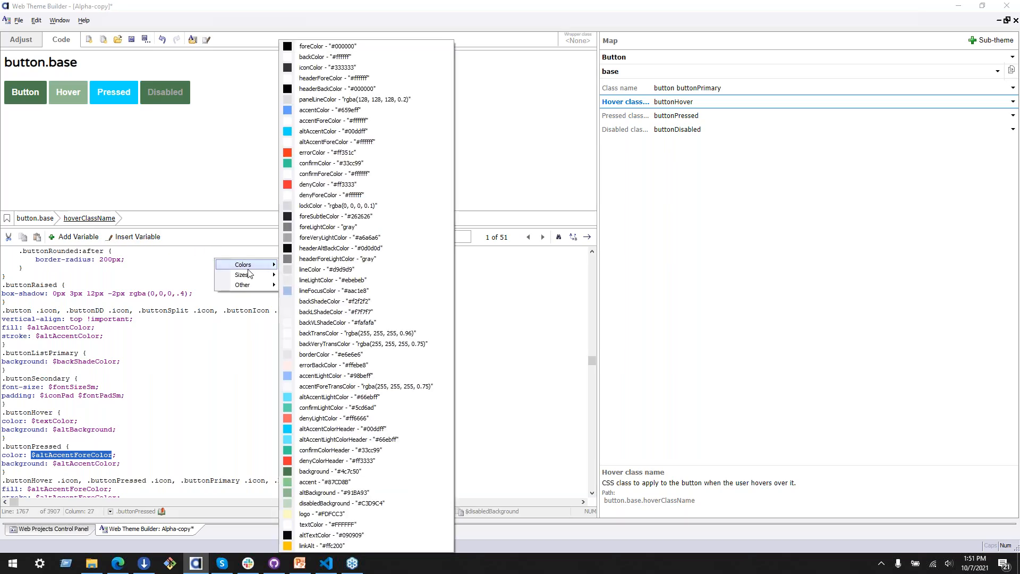
click(334, 472)
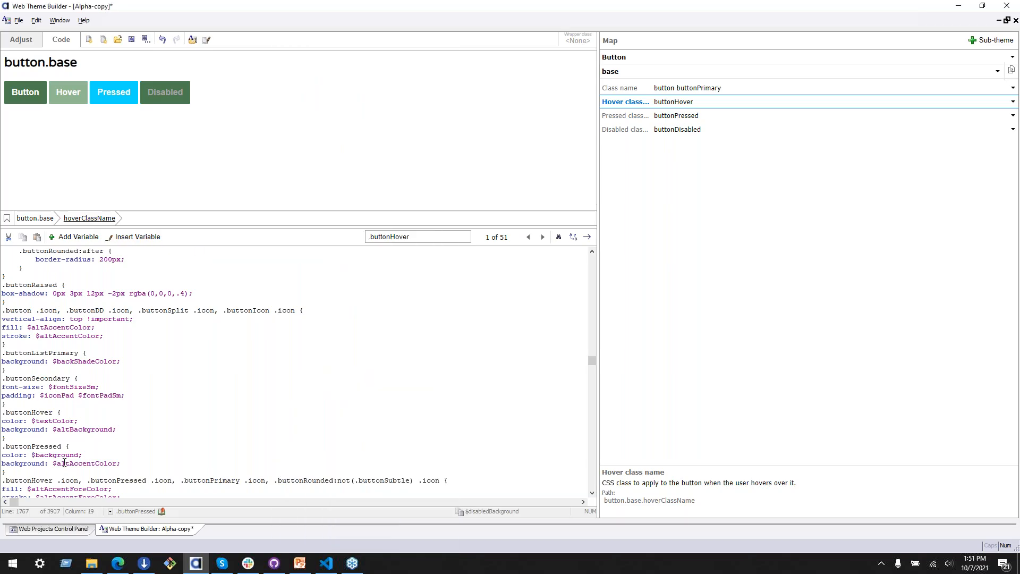
Step: Move $background from the .buttonPressed color to its background, replacing $altAccentColor
drag(81, 456, 33, 455)
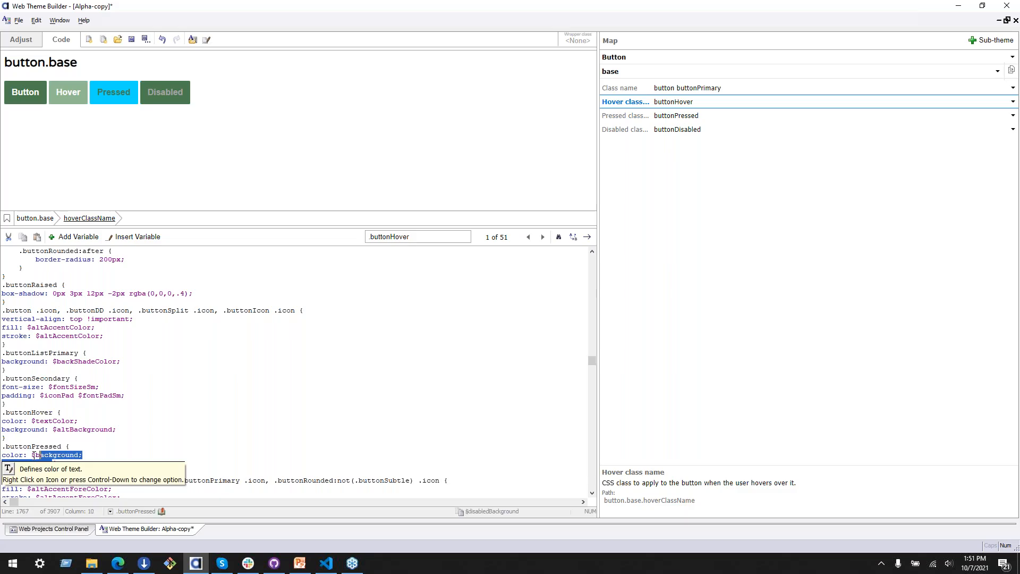
click(75, 455)
key(Home)
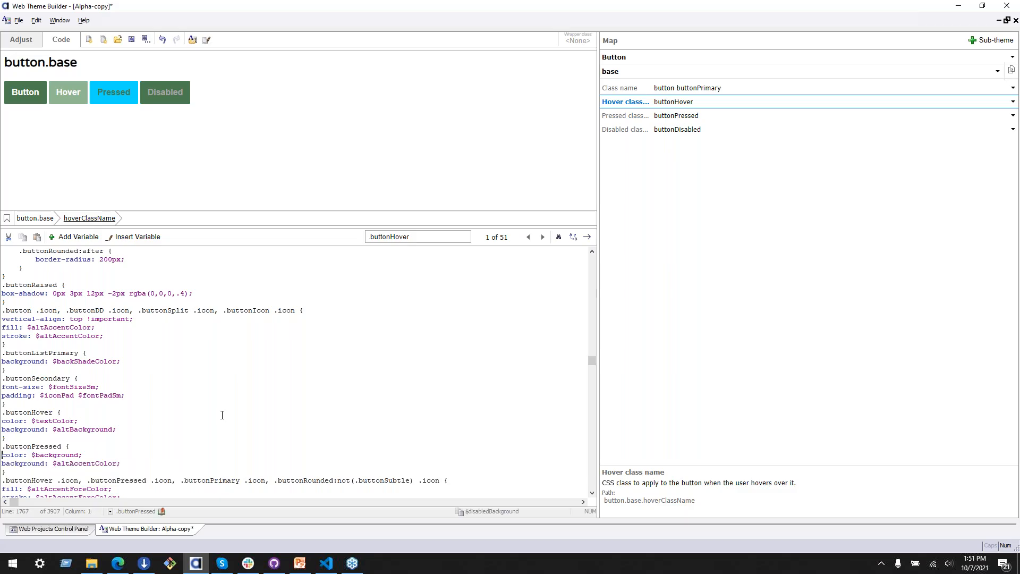
key(Left)
key(ctrl+shift+Left)
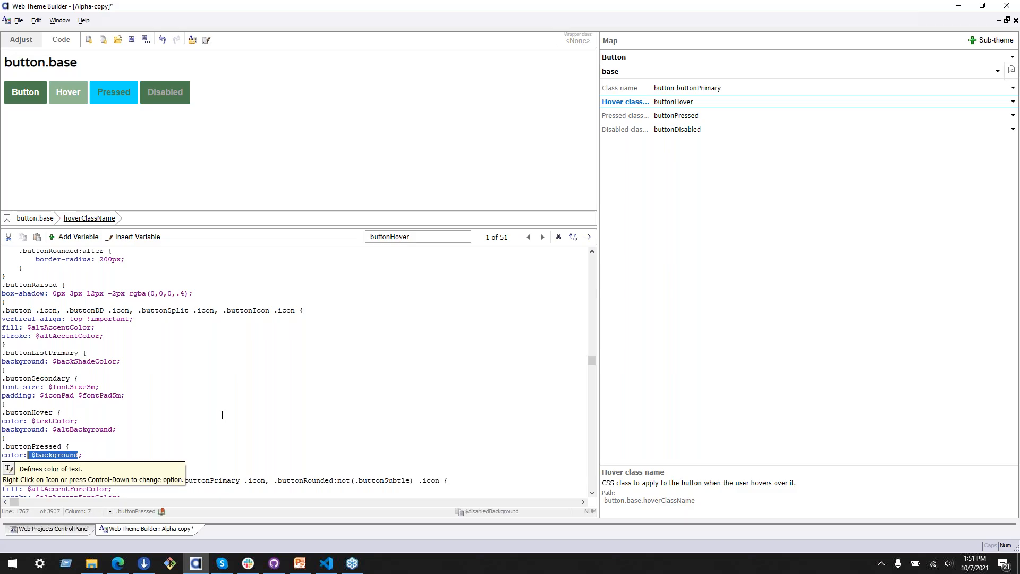
key(ctrl+x)
key(Down)
key(Right)
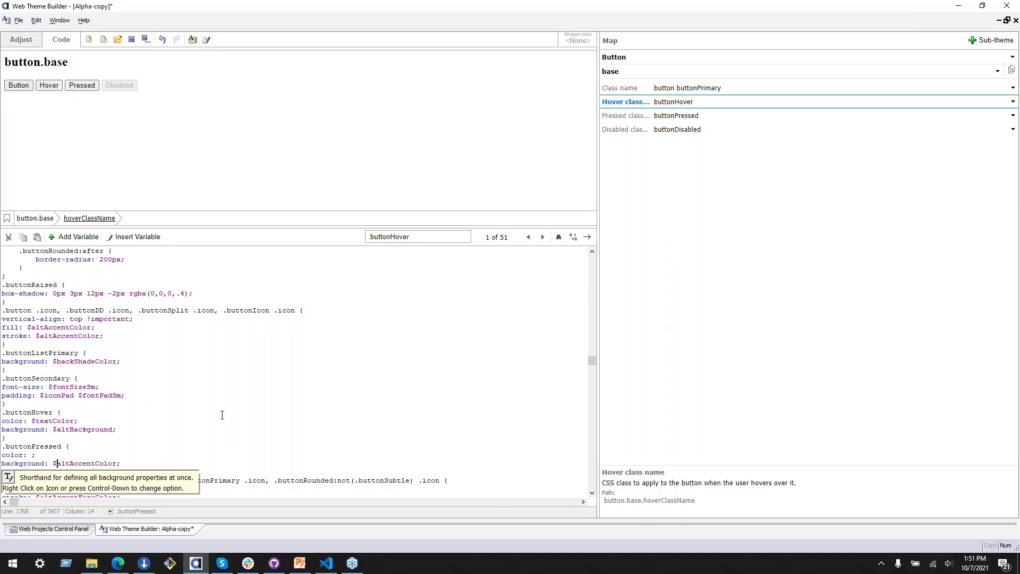
key(ctrl+shift+Right)
key(ctrl+v)
Step: Insert the logo color variable (#FDFCC3) as the color value of the .buttonPressed rule
click(29, 455)
click(148, 239)
click(148, 242)
click(143, 239)
mouse_move(182, 244)
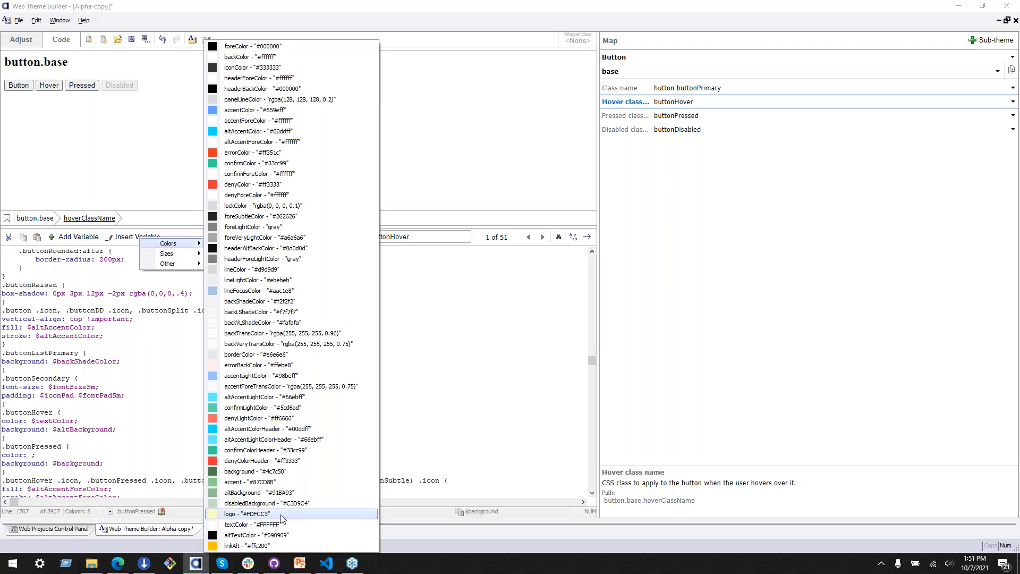
click(285, 514)
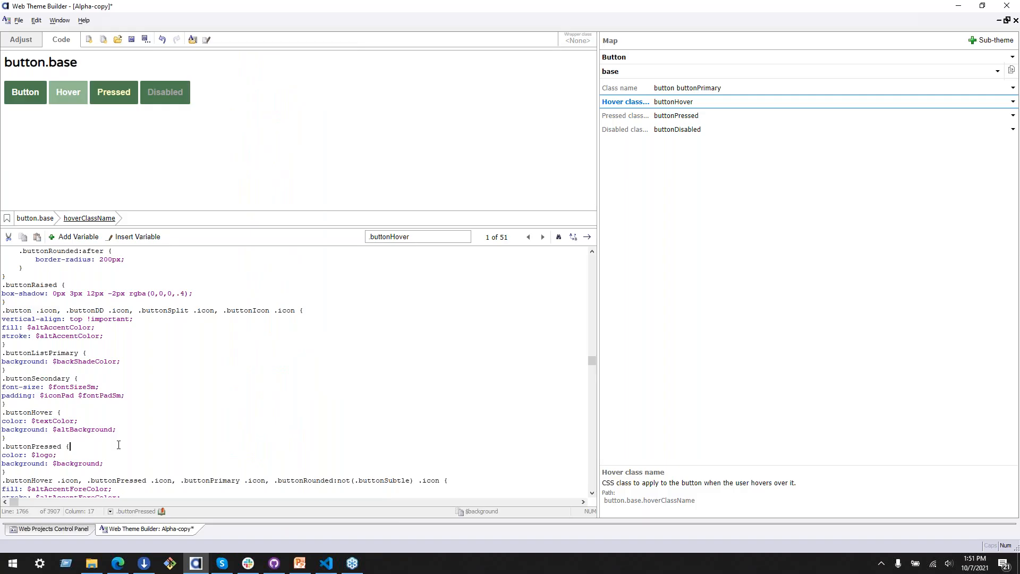
Step: Look up the base button's disabled class name, buttonDisabled, in the theme code
scroll(133, 438, down, 3)
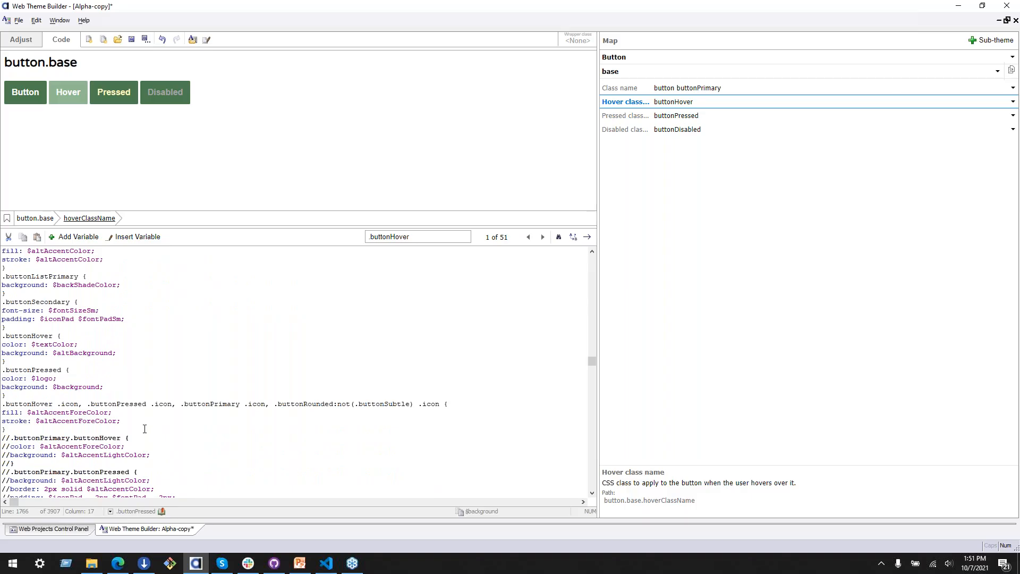
scroll(129, 403, up, 1)
scroll(128, 404, up, 1)
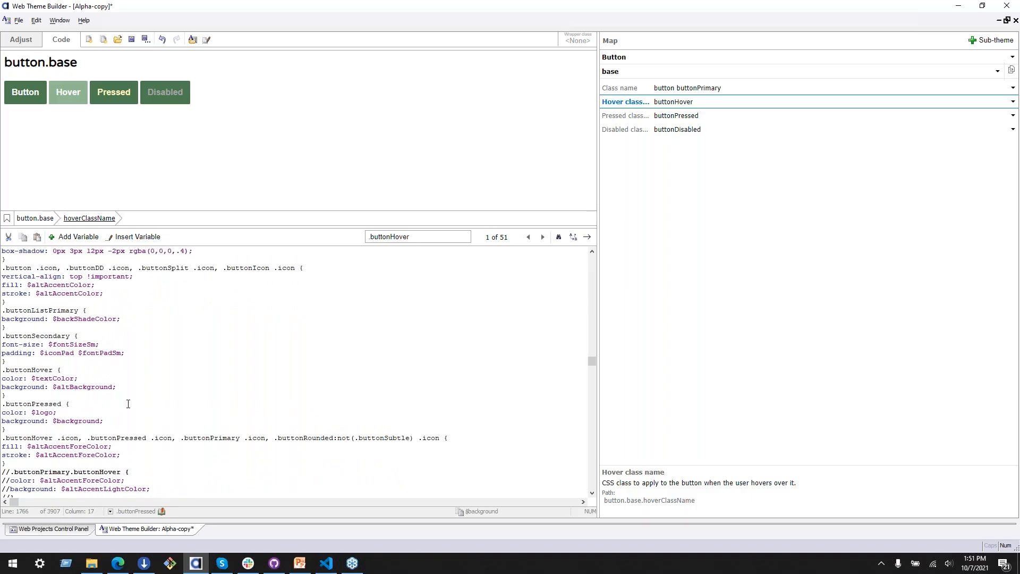
click(670, 130)
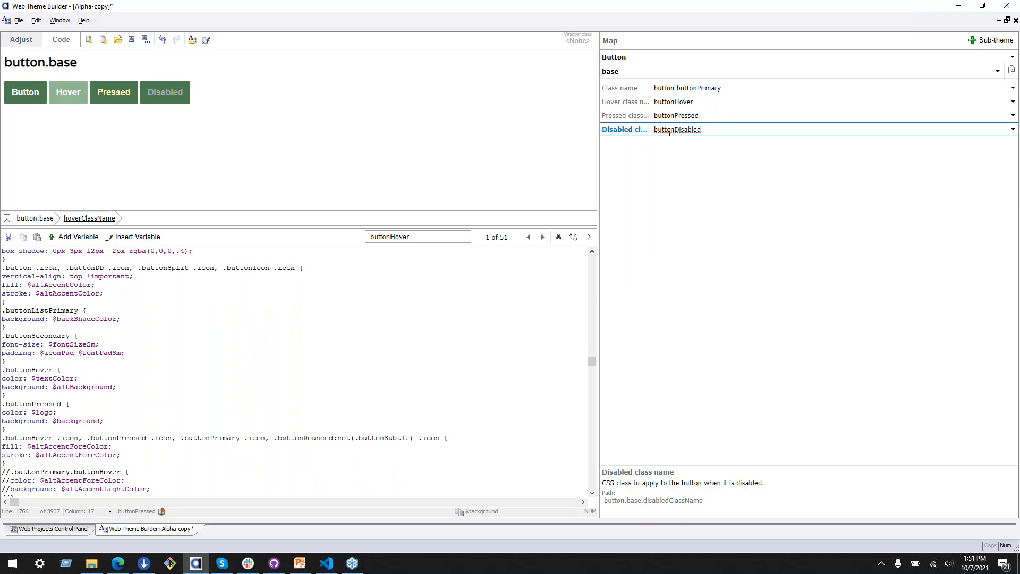
click(669, 131)
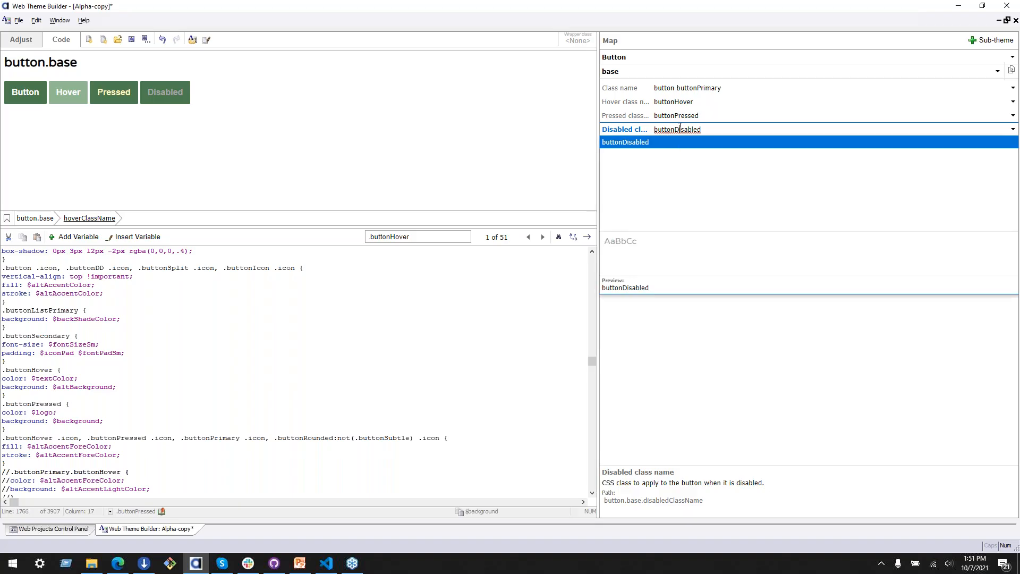
click(149, 271)
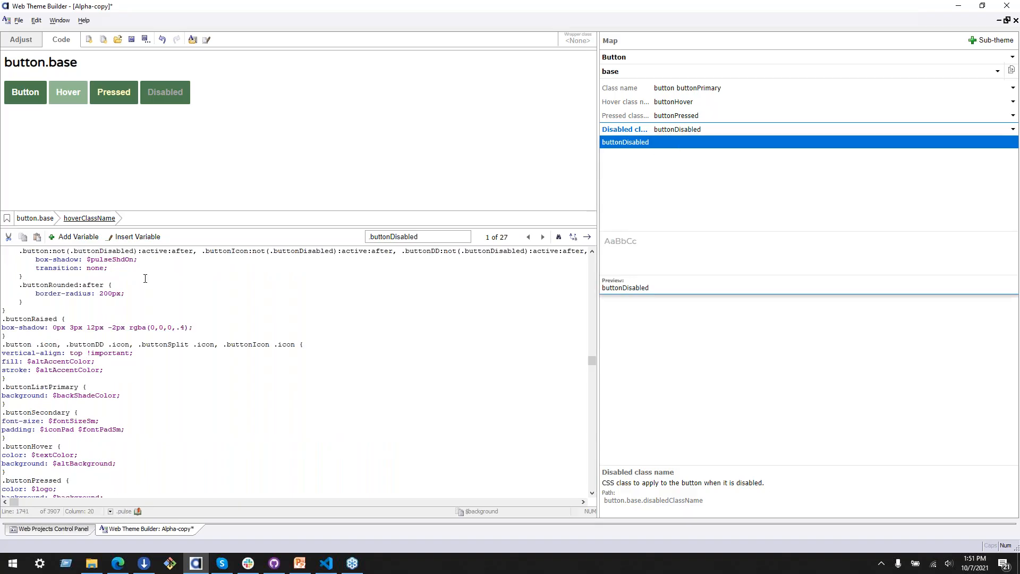
scroll(286, 296, up, 1)
click(142, 352)
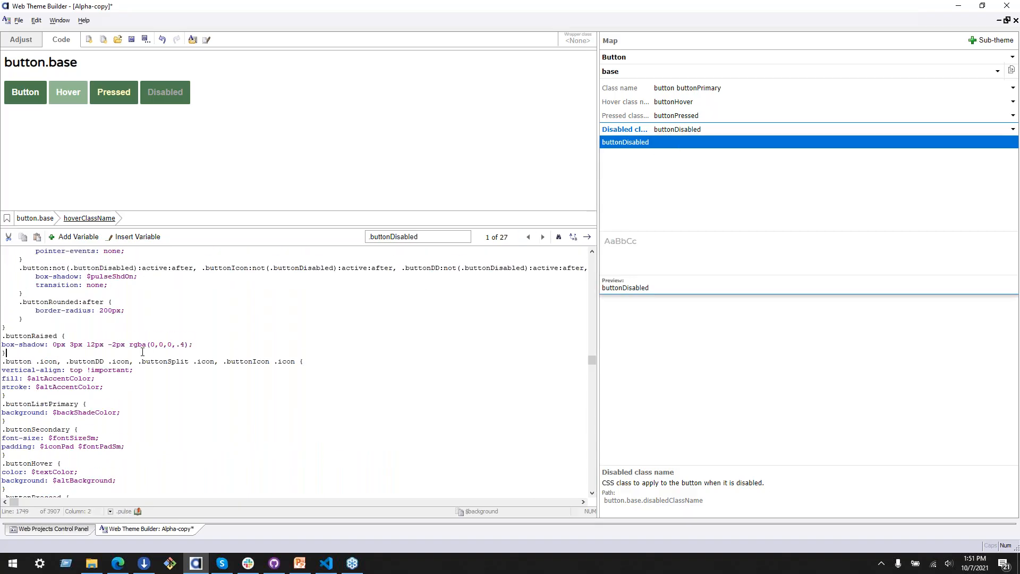
drag(54, 264, 190, 268)
click(188, 281)
Step: Go through the .buttonDisabled matches and examine the commented-out .buttonPrimary.buttonDisabled rules
click(542, 237)
click(542, 237)
click(542, 237)
click(542, 237)
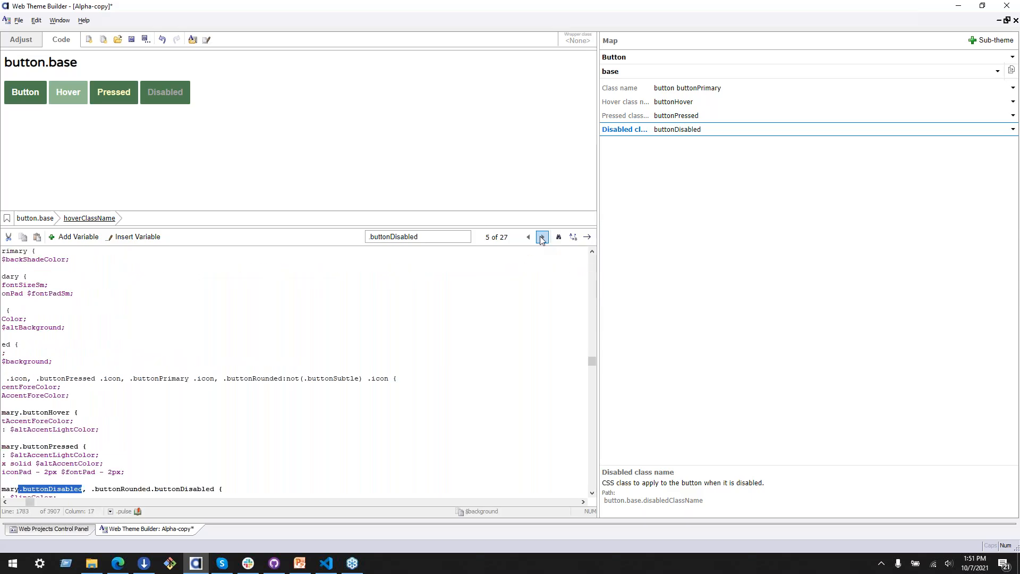
scroll(125, 421, down, 3)
drag(29, 502, 11, 502)
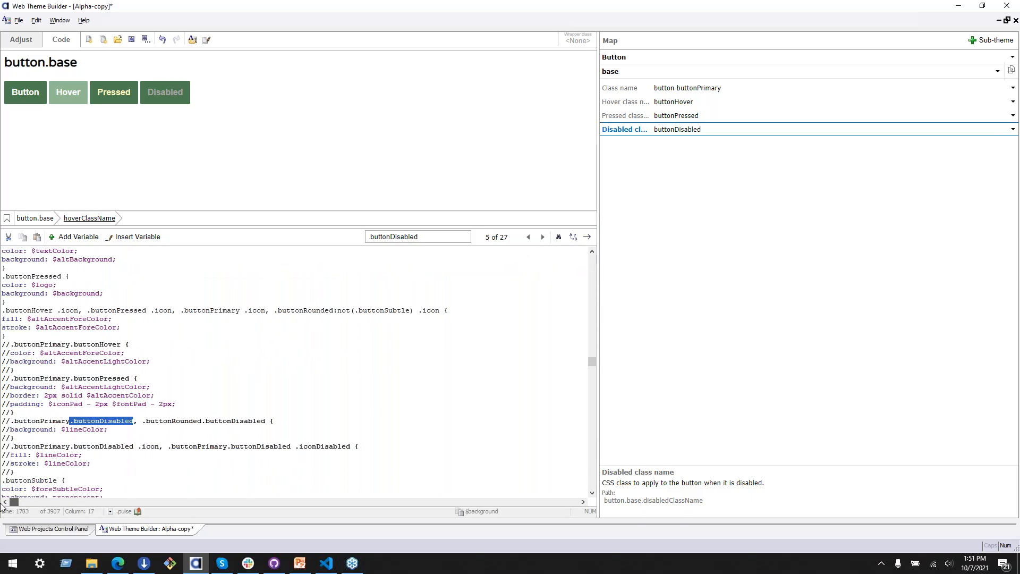
click(83, 421)
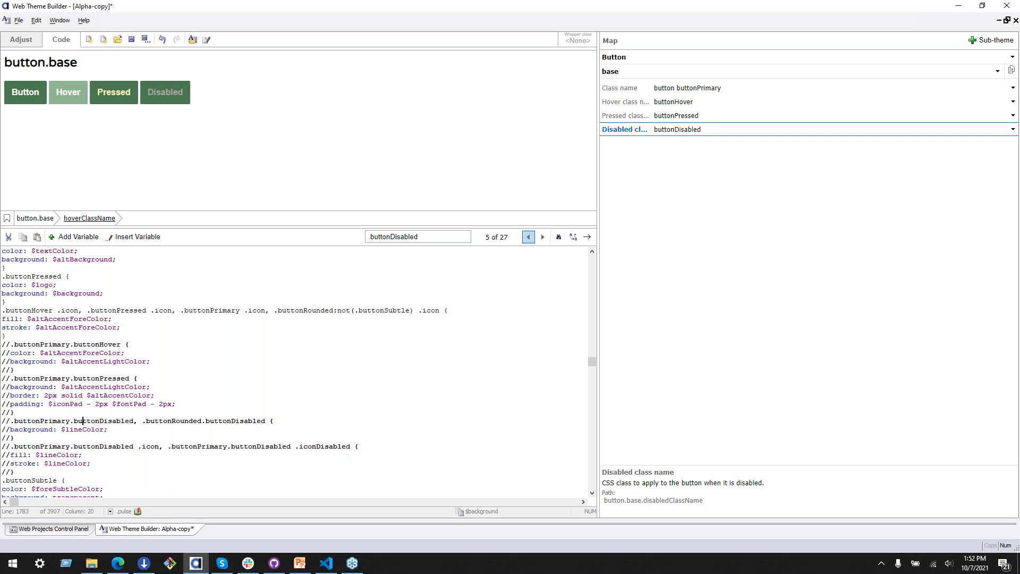
click(543, 237)
click(542, 237)
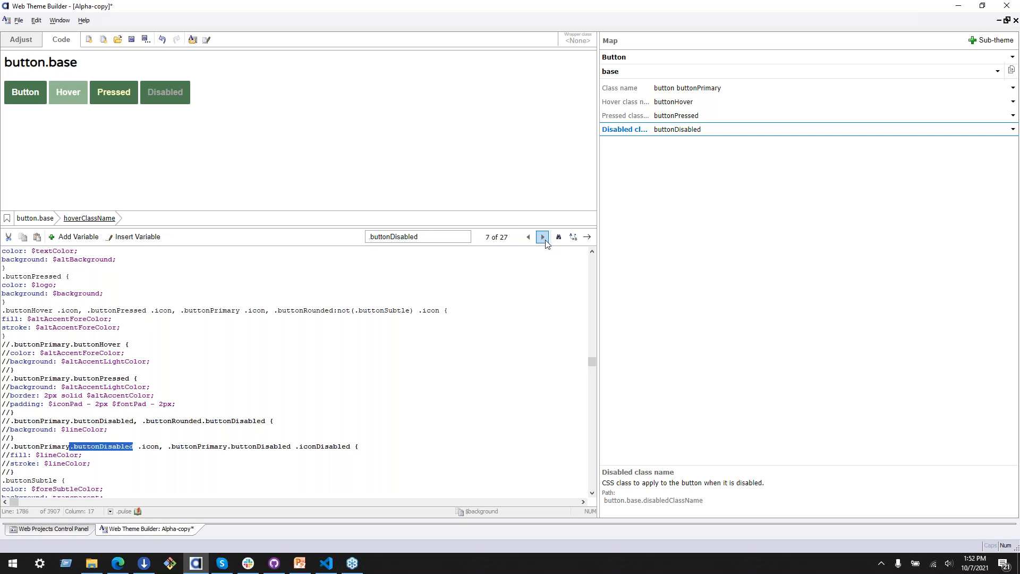
click(543, 237)
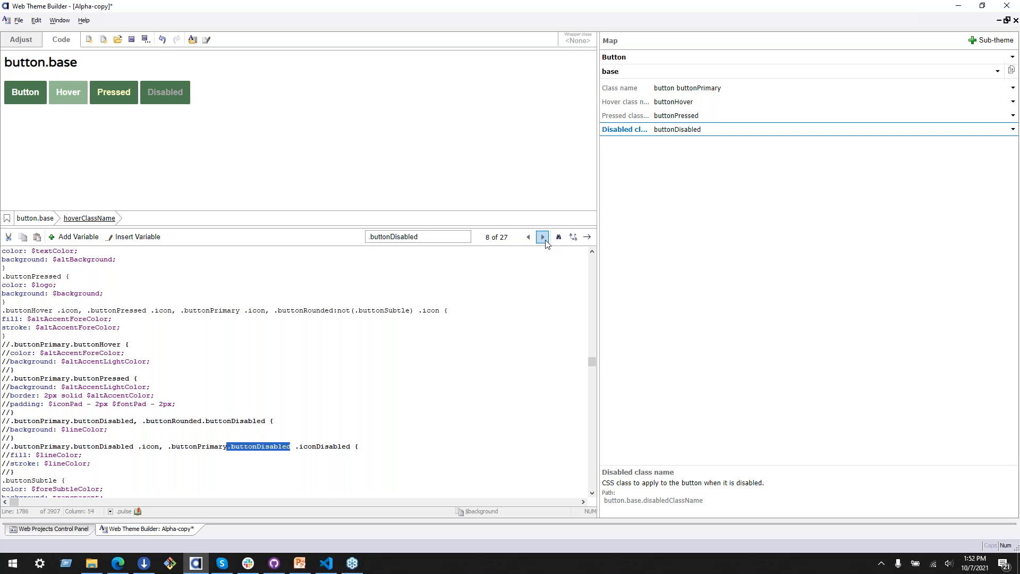
Step: Continue through the .buttonDisabled matches past the .buttonLeft and .buttonRight selectors to the standalone .buttonDisabled rule
click(543, 237)
scroll(239, 372, down, 3)
scroll(239, 372, down, 2)
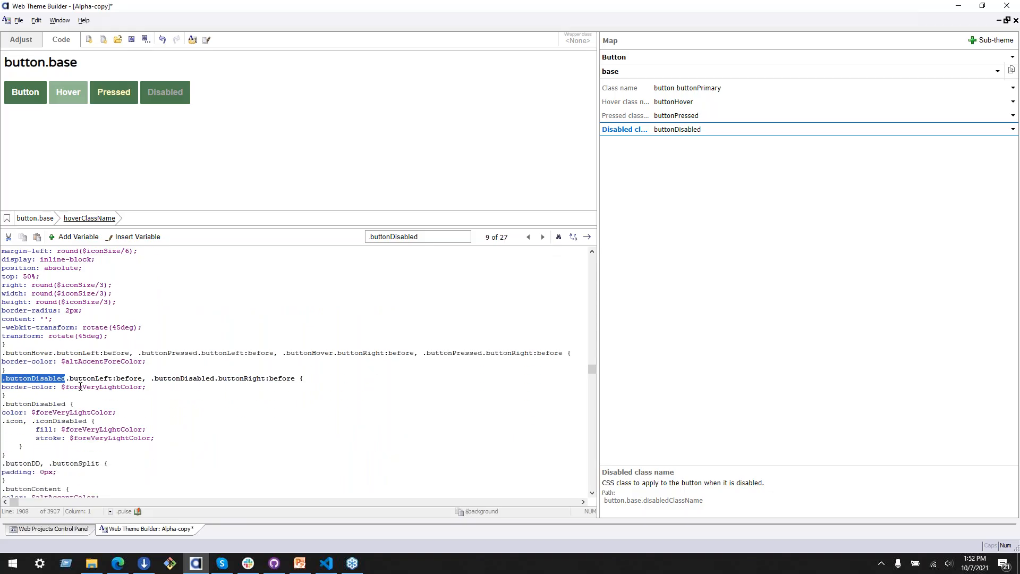
click(558, 237)
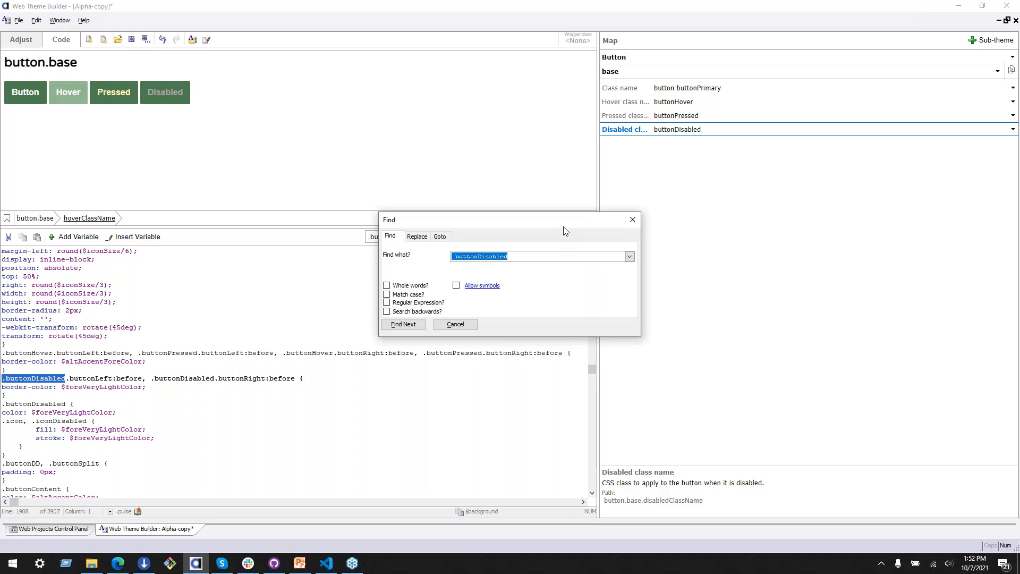
click(632, 220)
double_click(696, 129)
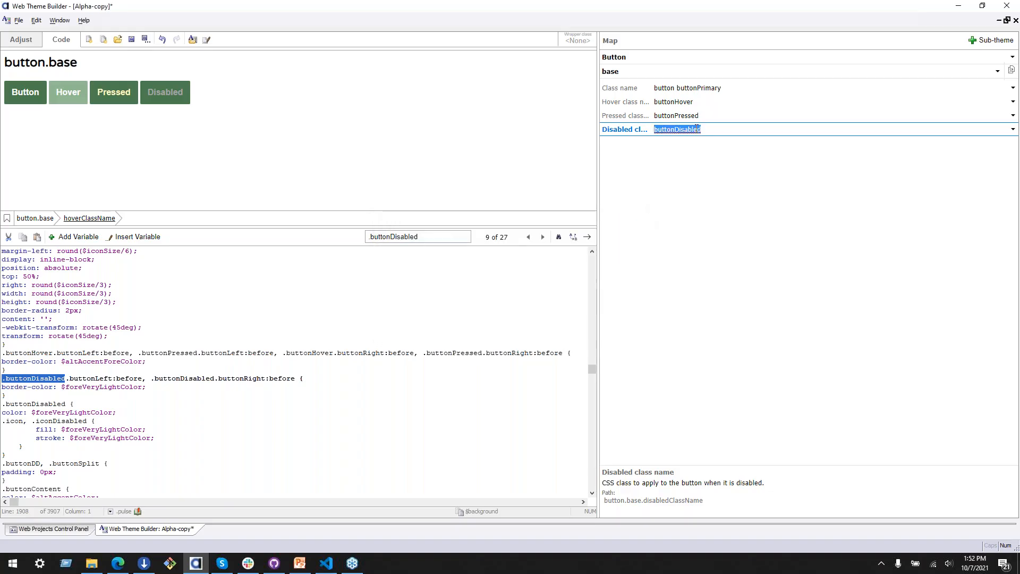
click(542, 237)
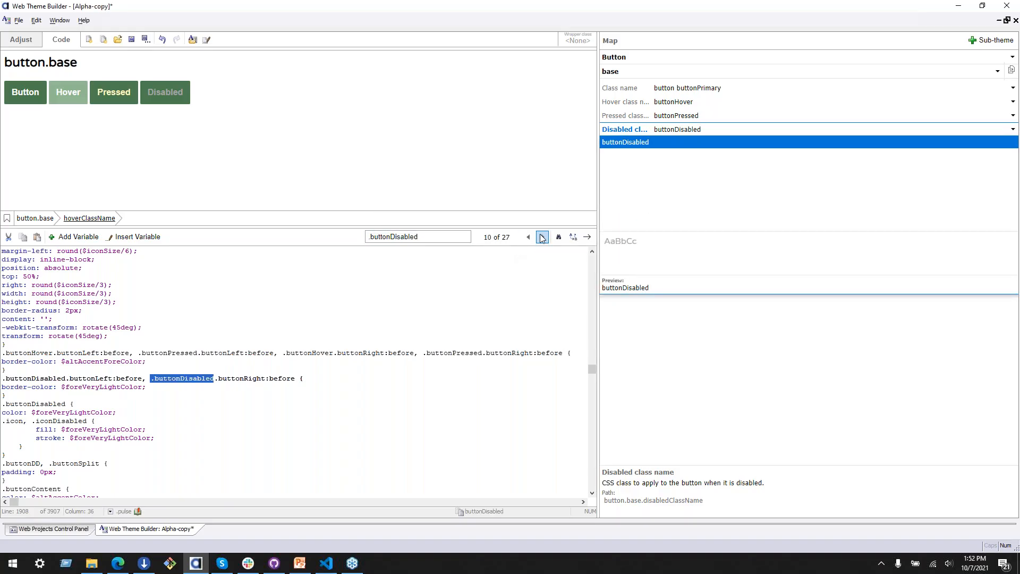
click(542, 237)
click(527, 237)
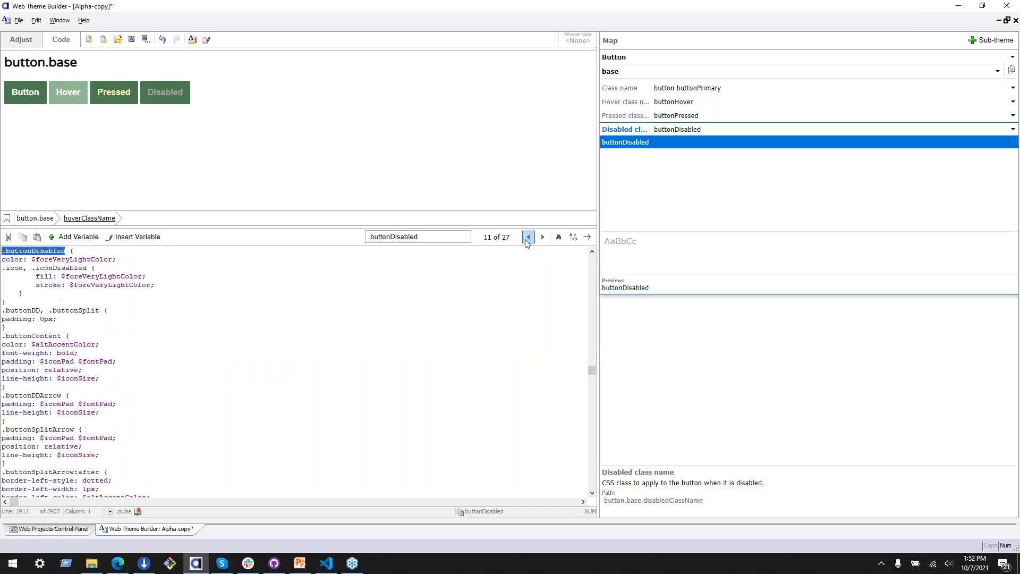
Step: Replace the color value of the standalone .buttonDisabled rule with the disabledBackground variable (#C3D9C4)
scroll(159, 330, up, 3)
double_click(62, 328)
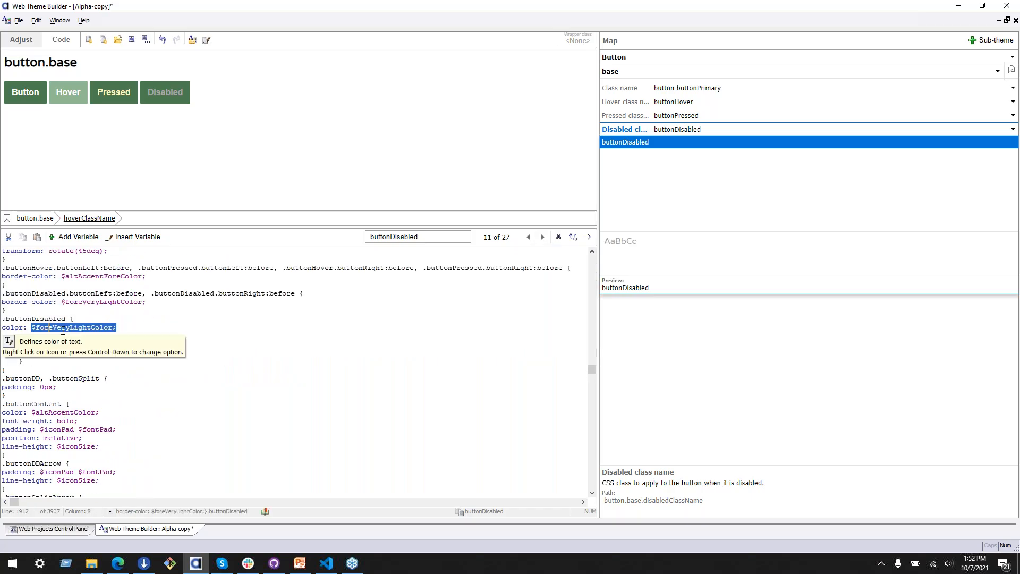
key(Right)
key(shift+Down)
key(shift+Left)
key(shift+Left)
key(shift+Left)
key(shift+Left)
key(shift+Left)
key(shift+Left)
key(shift+Left)
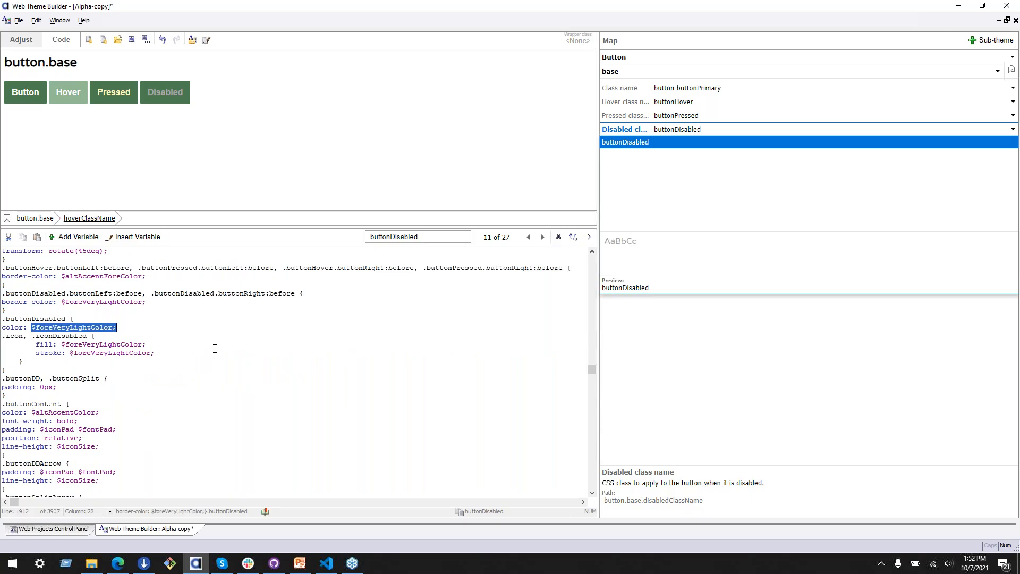
key(shift+Left)
key(shift+Left)
key(Delete)
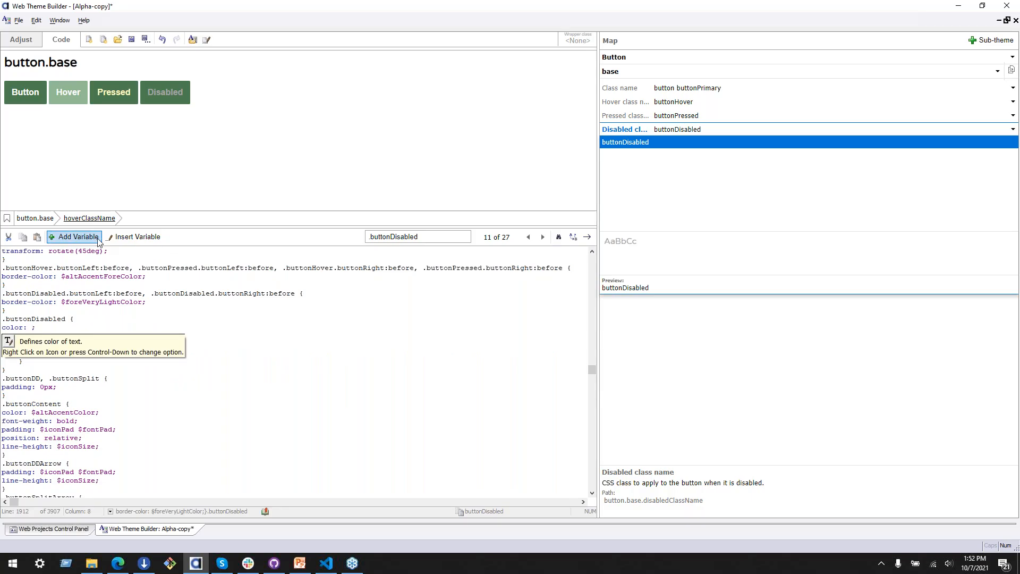
click(137, 236)
mouse_move(208, 254)
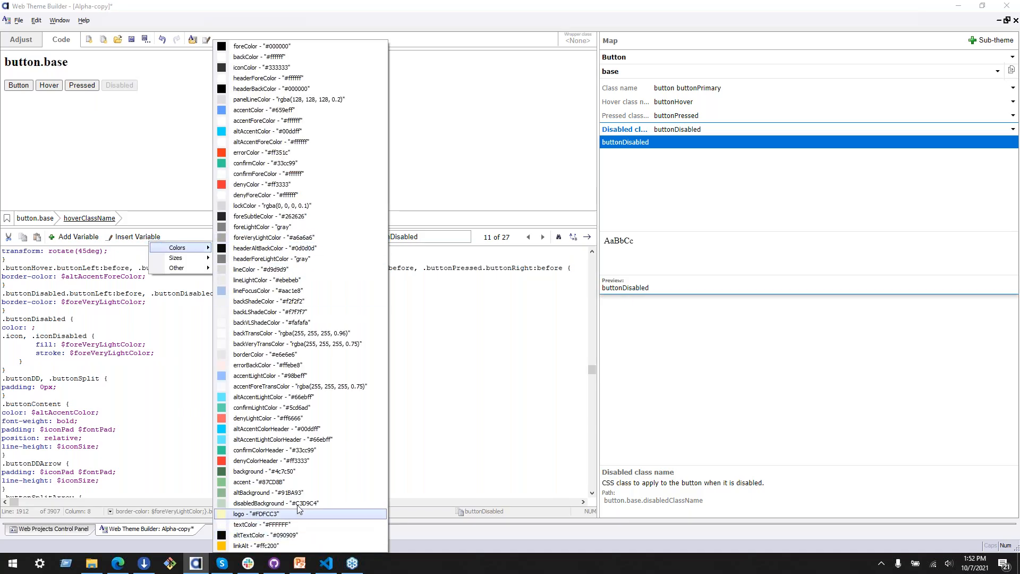
click(277, 503)
Step: Add the line background: $disabledBackground; below the color line of the .buttonDisabled rule
click(122, 326)
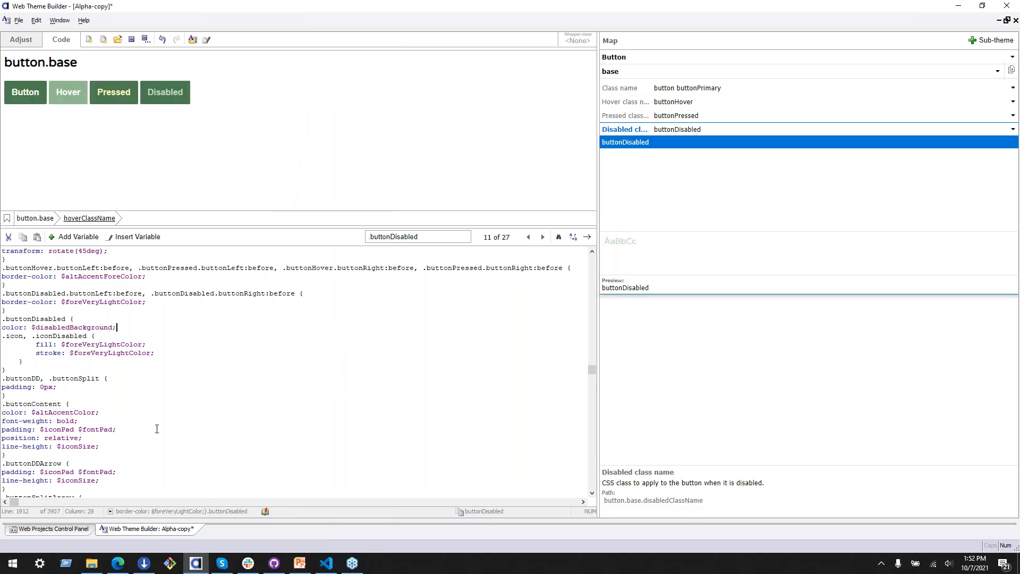
key(Return)
text(background: $ds)
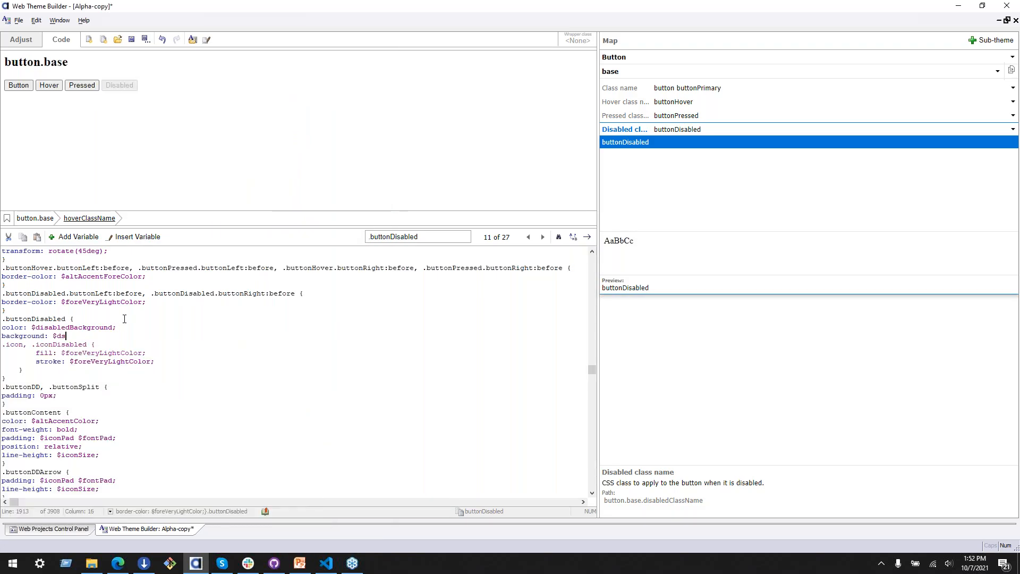
key(BackSpace)
text(isabledBac)
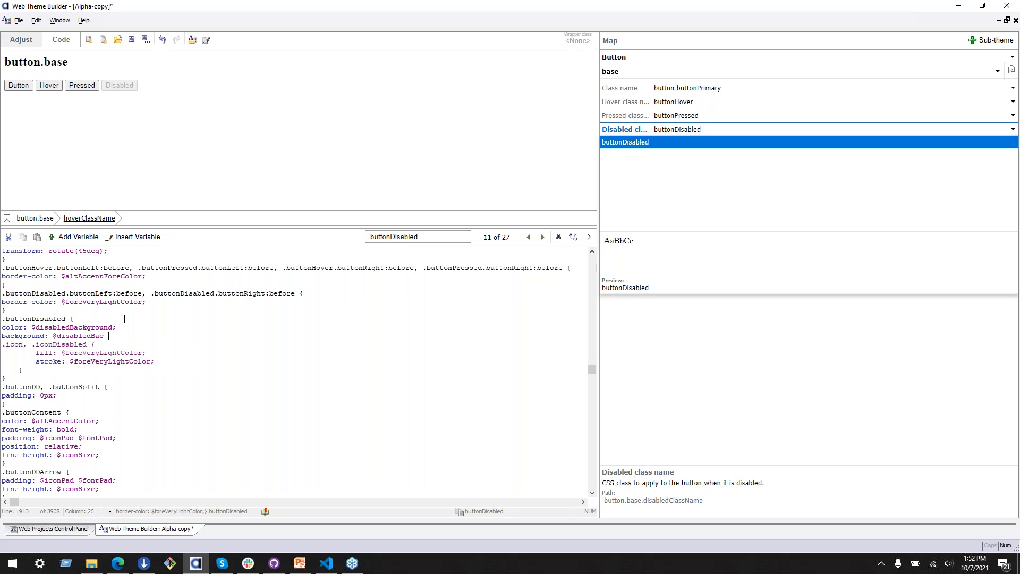
key(BackSpace)
text(kground;)
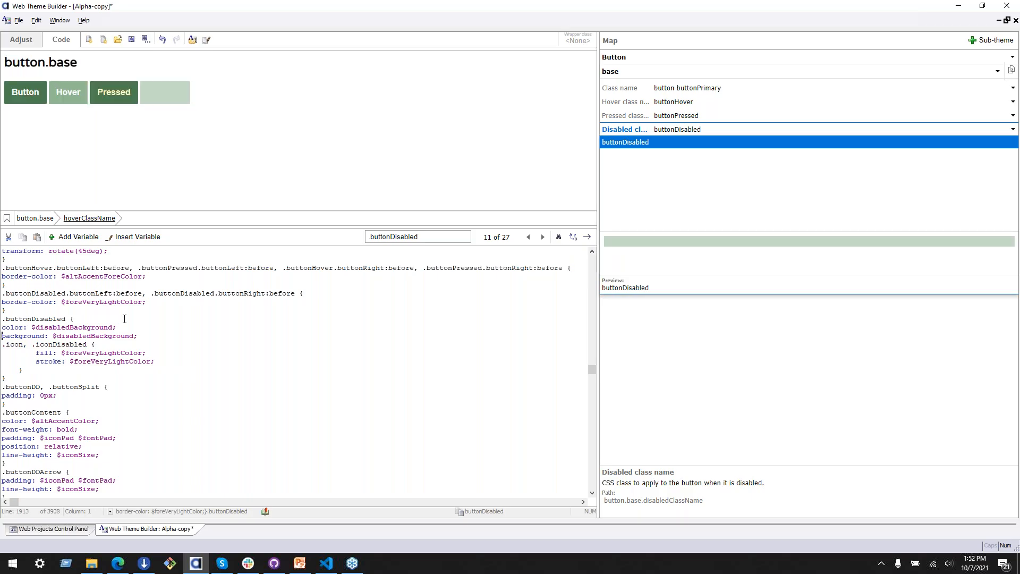
Step: Replace the color value of the .buttonDisabled rule with the textColor variable (#FFFFFF)
double_click(100, 327)
text($;)
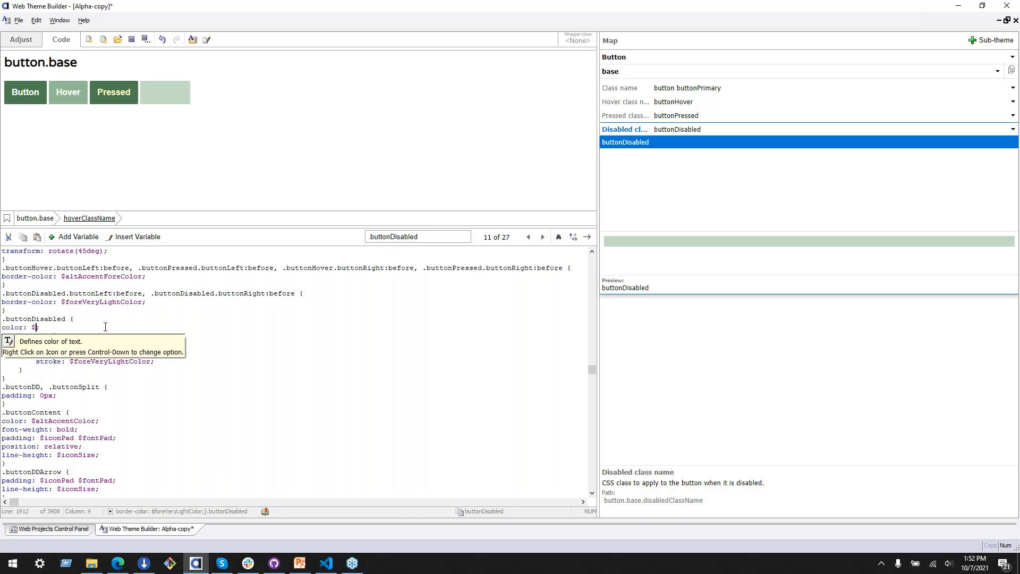
key(BackSpace)
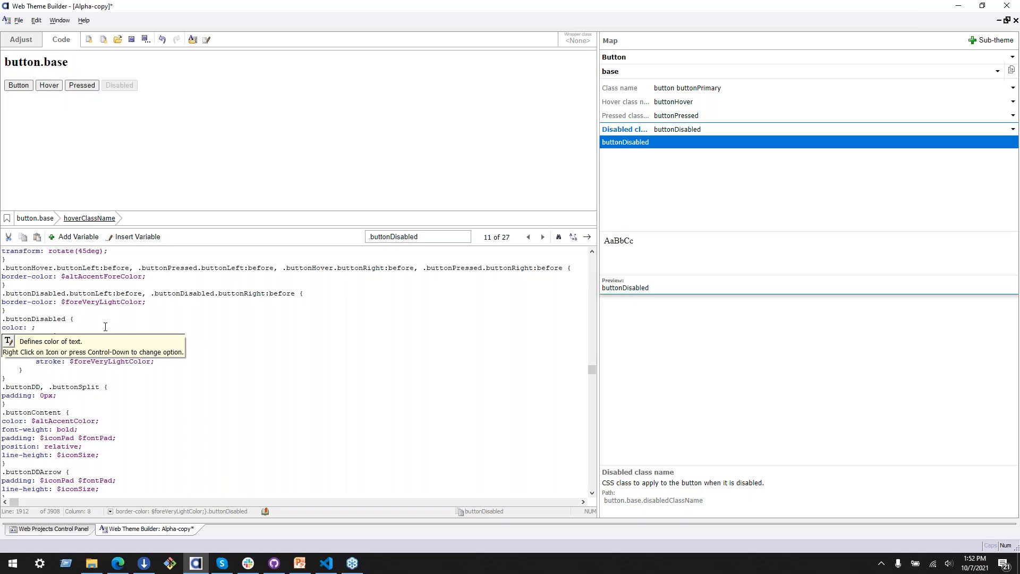
click(138, 241)
click(145, 237)
click(146, 240)
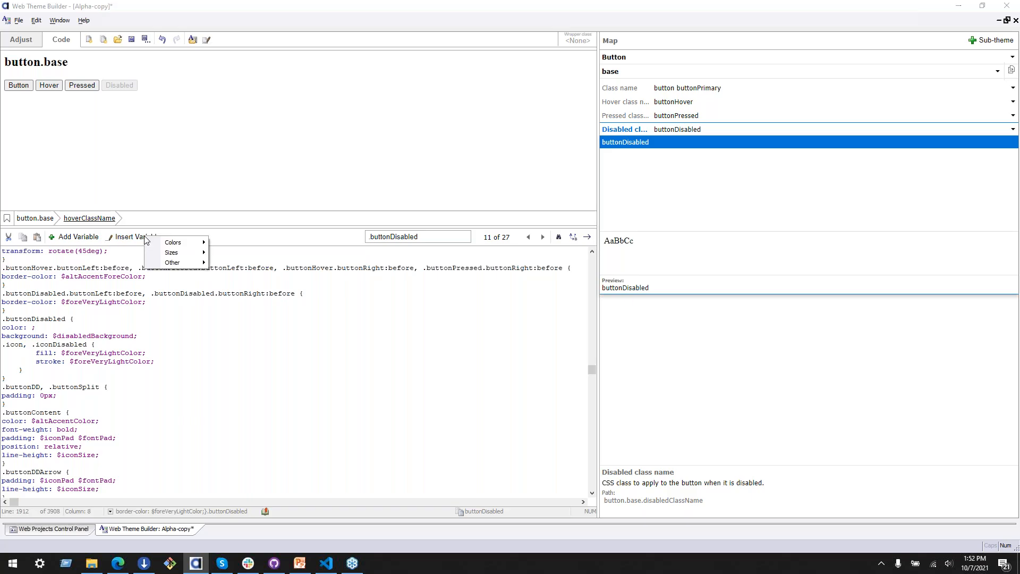
mouse_move(180, 243)
click(279, 525)
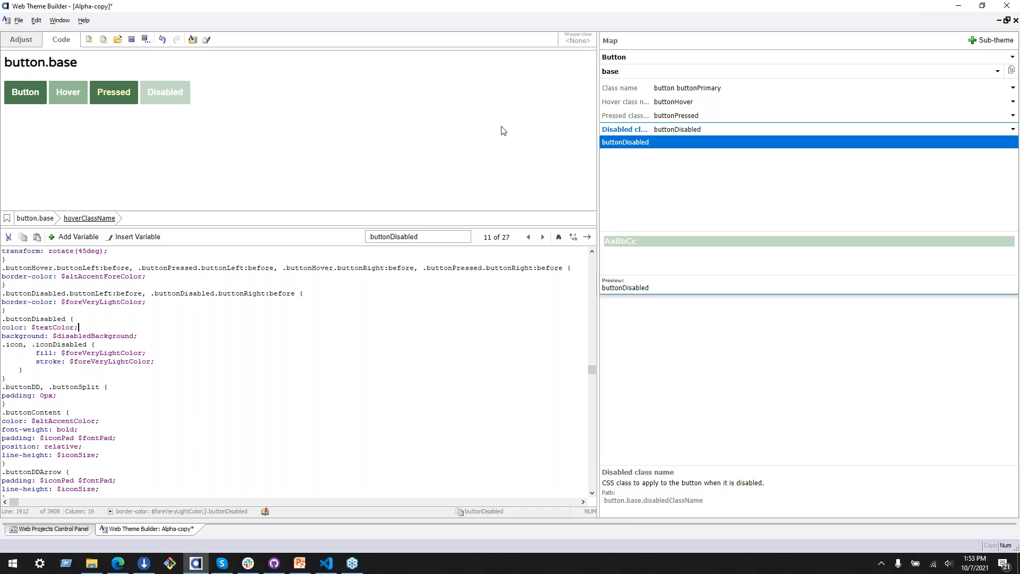
Step: Set the wrapper class name of the button preview to paneHeader
click(578, 38)
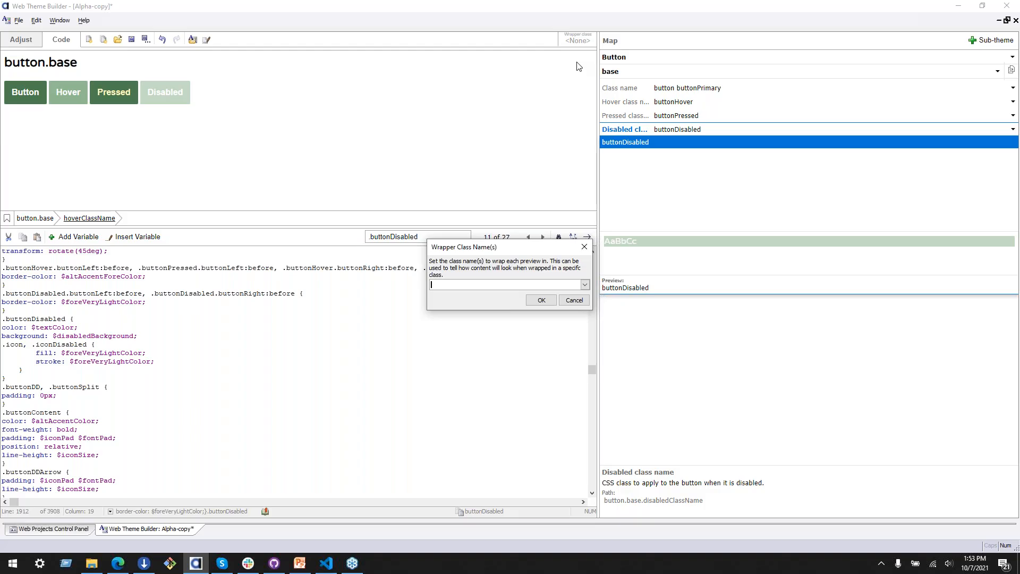
text(eHeader)
click(530, 302)
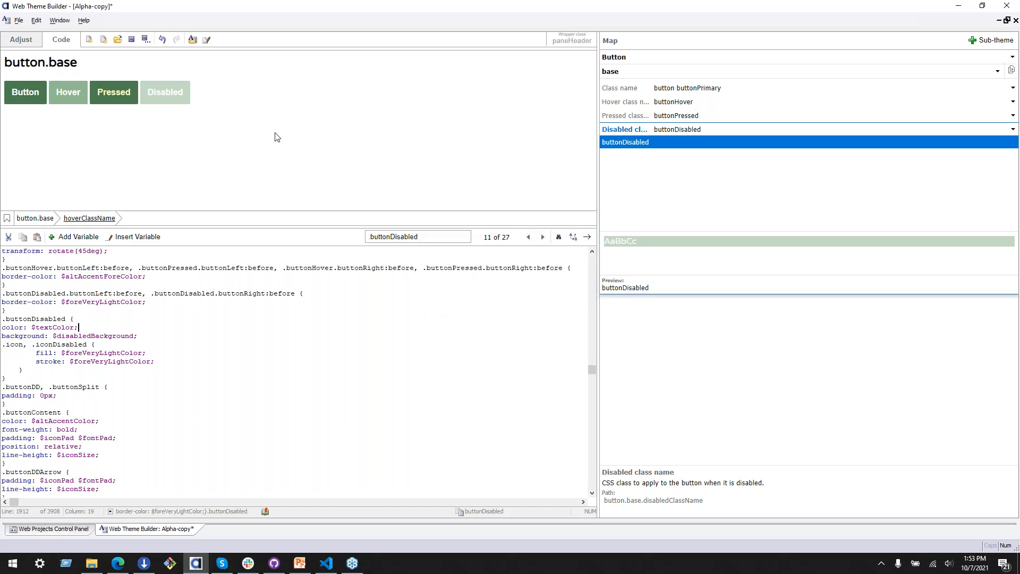
click(262, 480)
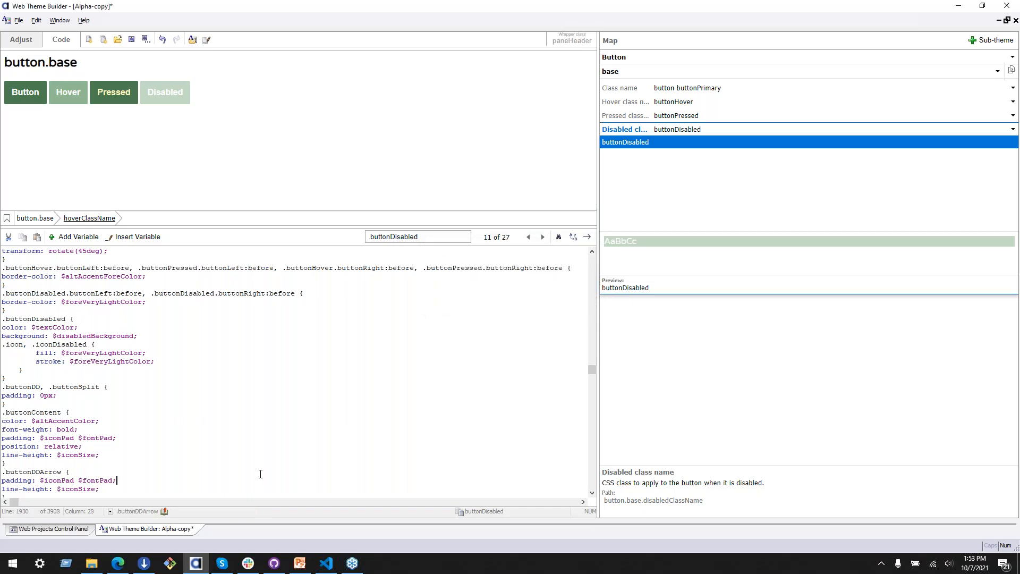
Step: Change the wrapper class name of the button preview to panelHeader
click(566, 42)
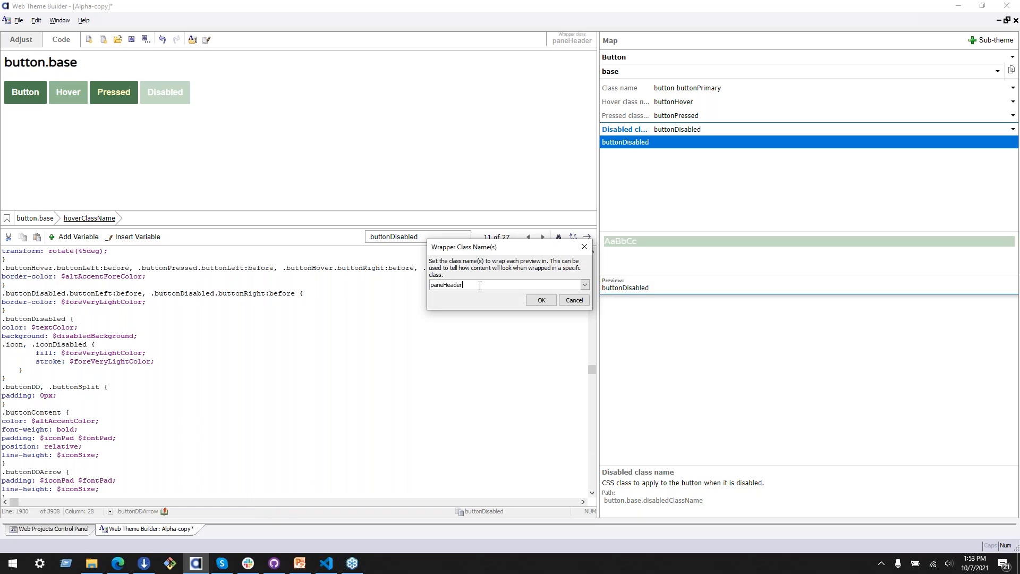
text(panelHeader)
click(553, 303)
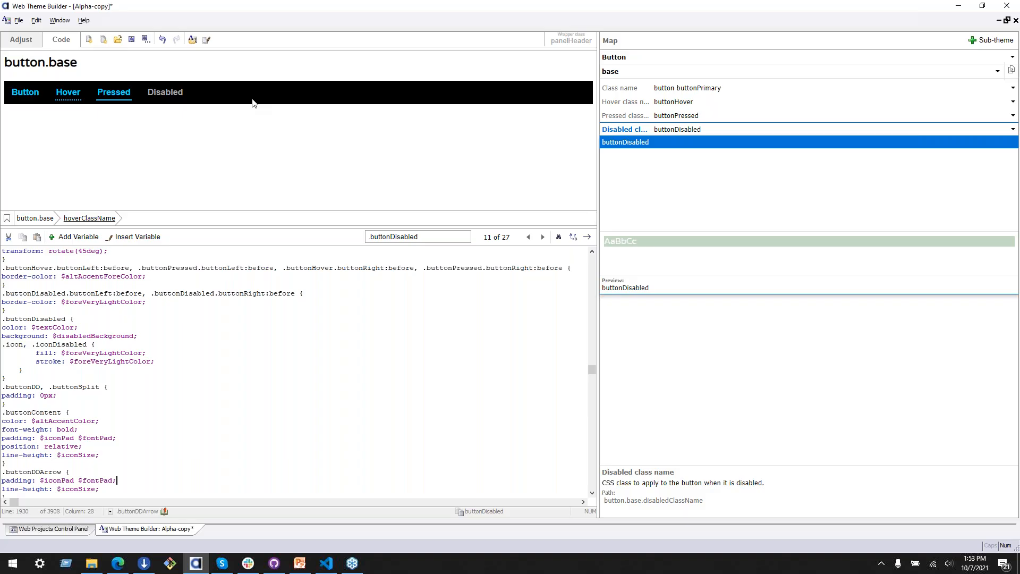
Step: Search the theme code for .panelHeader and go through the first matches up to the one in the .compact rule
click(422, 240)
drag(424, 238, 350, 234)
key(BackSpace)
text(.panelHeader)
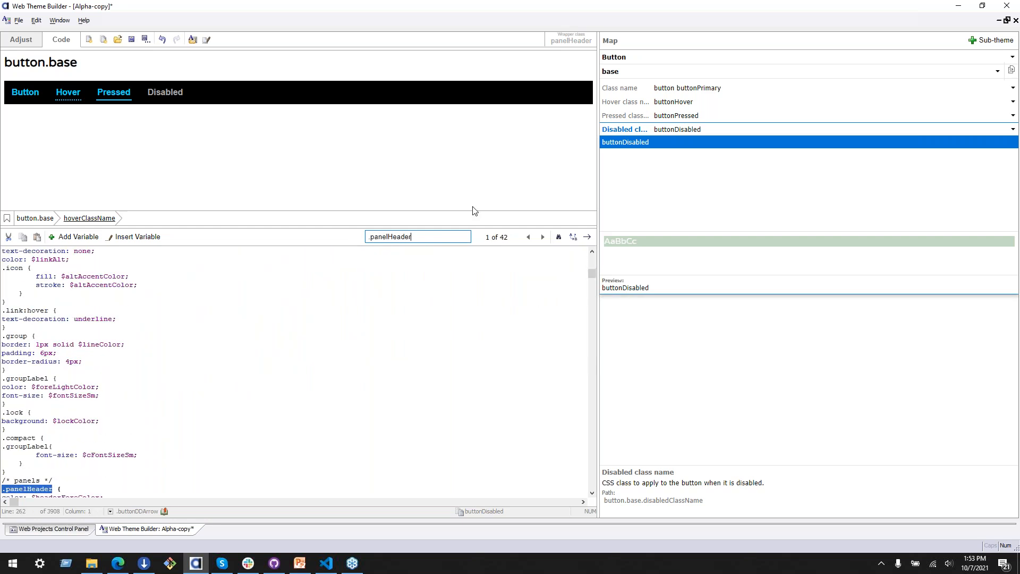
click(542, 237)
click(542, 237)
click(543, 237)
click(542, 237)
scroll(482, 328, down, 5)
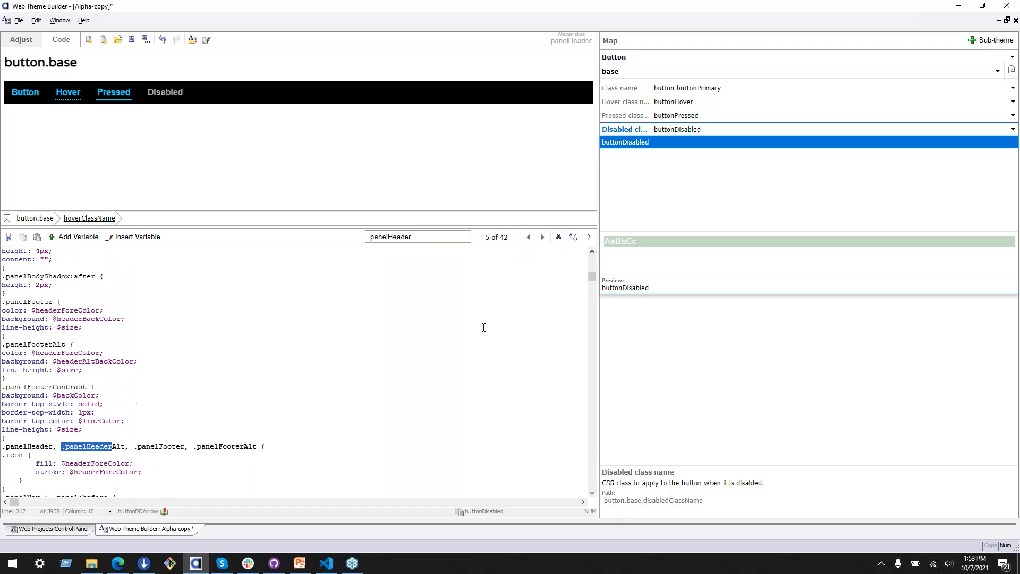
scroll(484, 328, down, 2)
click(543, 237)
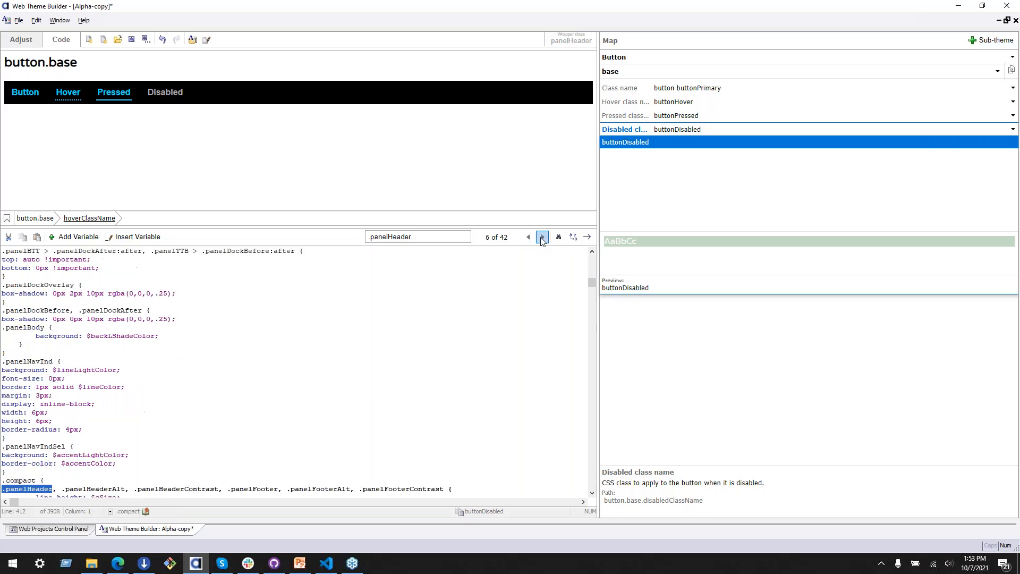
scroll(419, 361, down, 3)
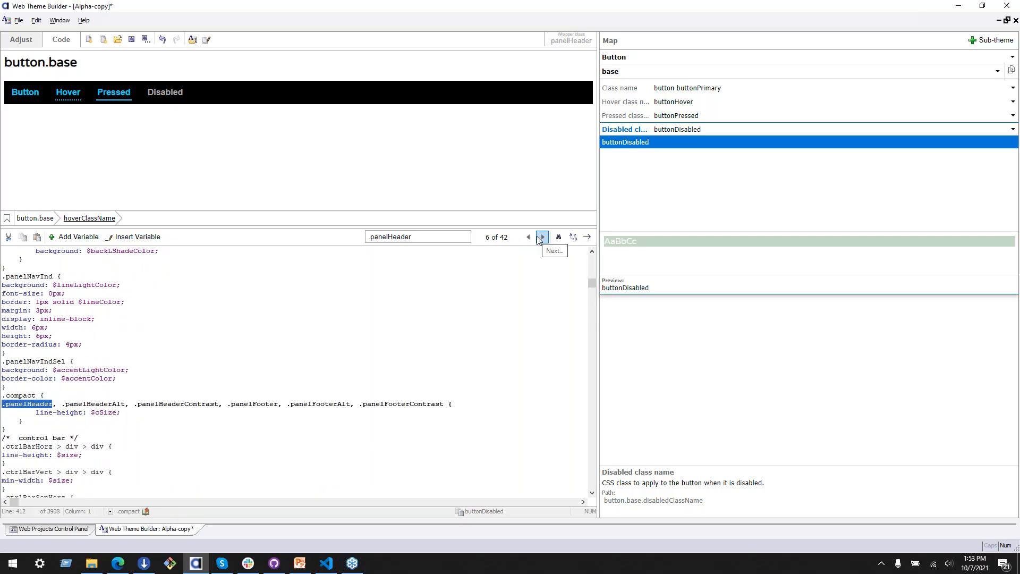
Step: Indent the .panelHeader selector line inside the .compact rule by one level
click(11, 406)
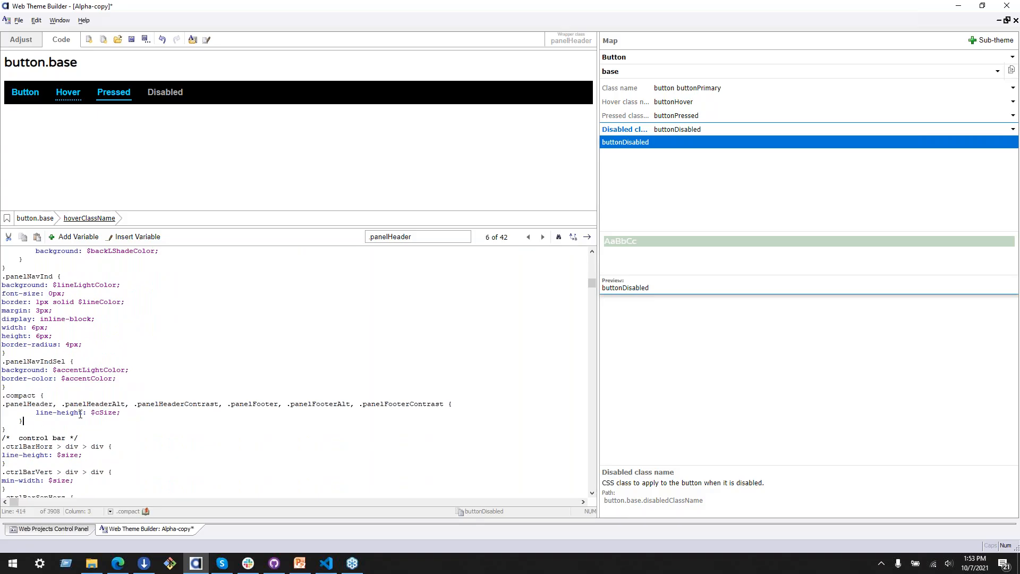
drag(40, 424, 2, 404)
click(7, 414)
click(4, 406)
key(Tab)
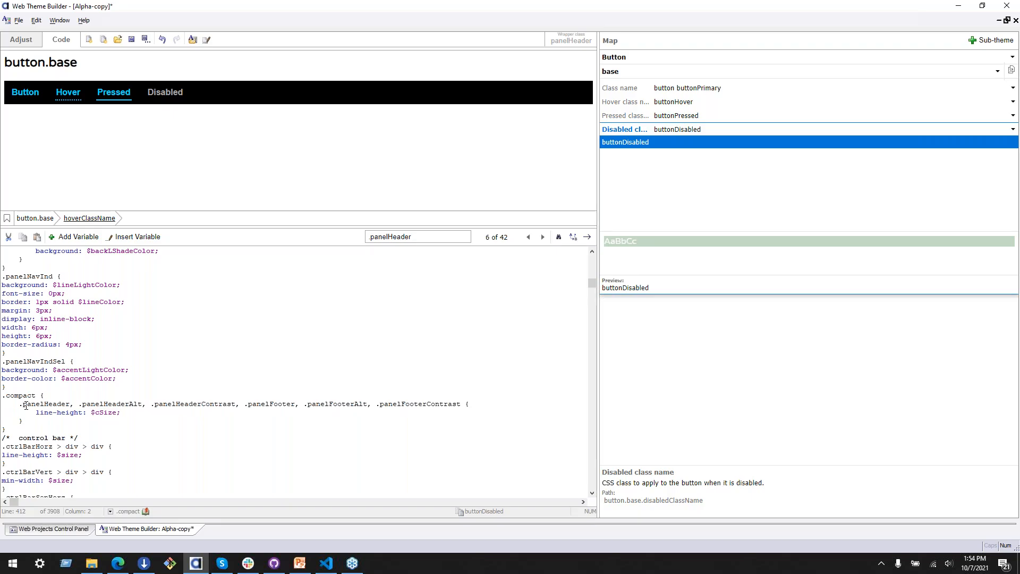
Step: Add a blank line above and below the nested .panelHeader rule inside the .compact rule
text(\)
key(Return)
key(BackSpace)
key(BackSpace)
key(Right)
key(Return)
key(Down)
key(Down)
key(Escape)
key(Down)
key(Down)
key(Down)
key(Down)
key(Return)
key(Up)
key(Up)
key(Up)
key(Up)
key(Up)
key(Up)
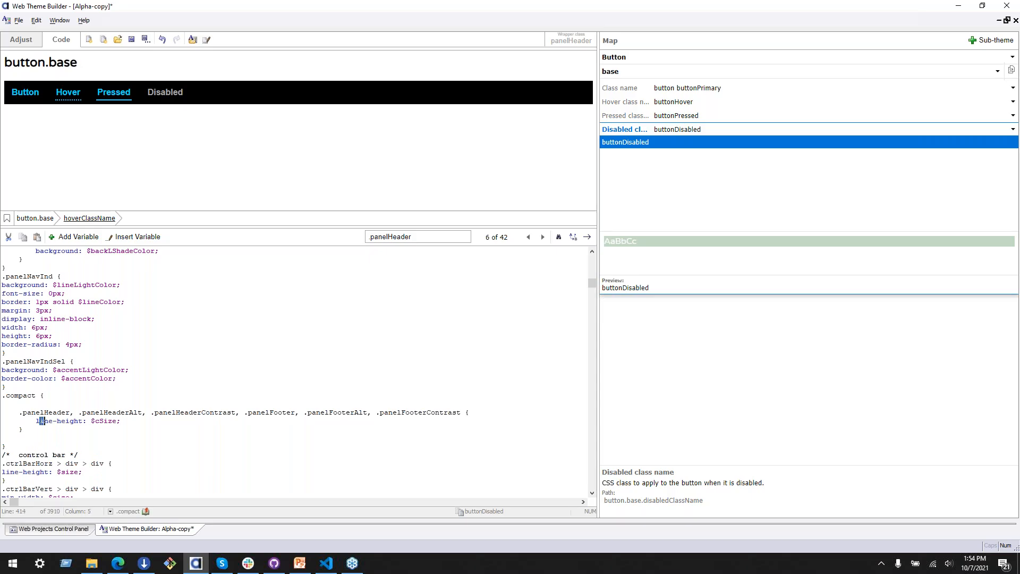
click(102, 420)
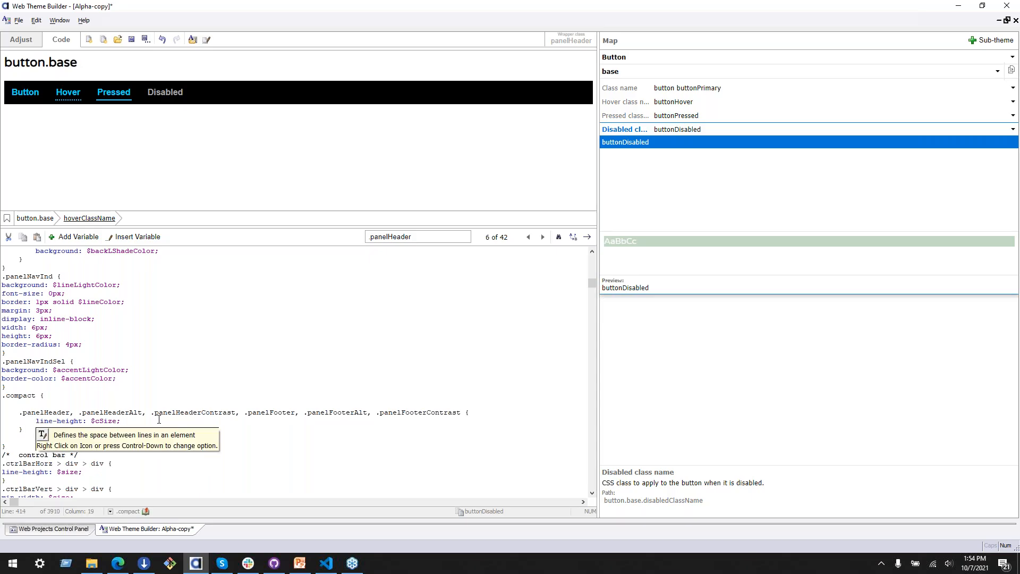
click(29, 426)
click(24, 430)
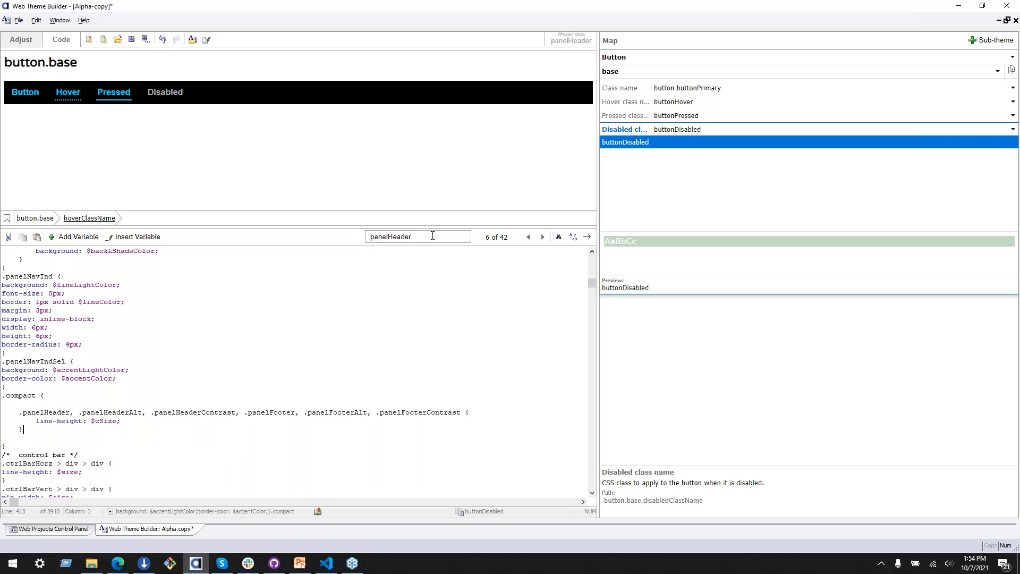
Step: Go on through the .panelHeader matches and examine the edit override rules
click(543, 237)
click(543, 237)
click(542, 236)
click(543, 237)
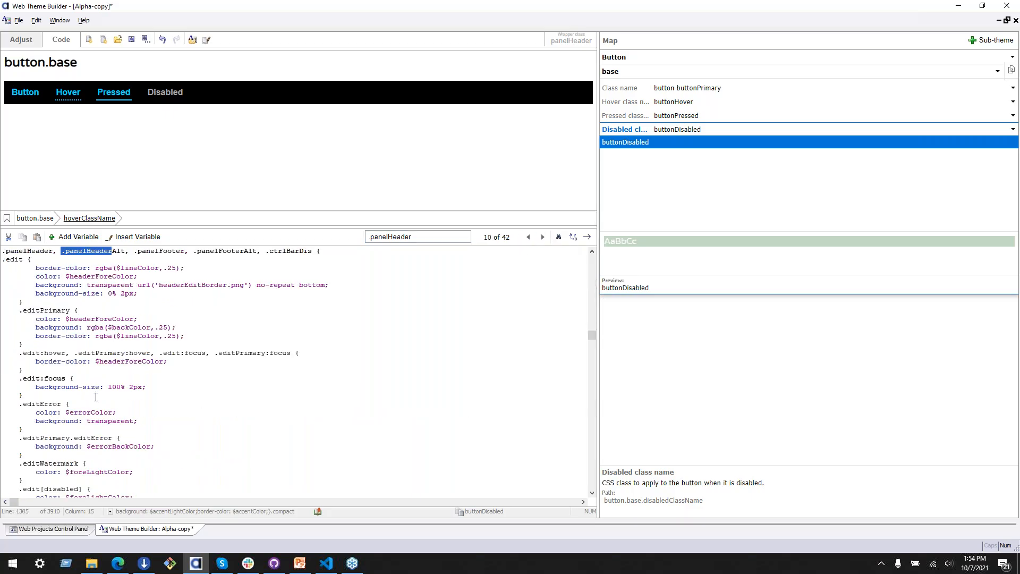
scroll(96, 395, up, 1)
scroll(53, 334, down, 2)
scroll(53, 335, up, 2)
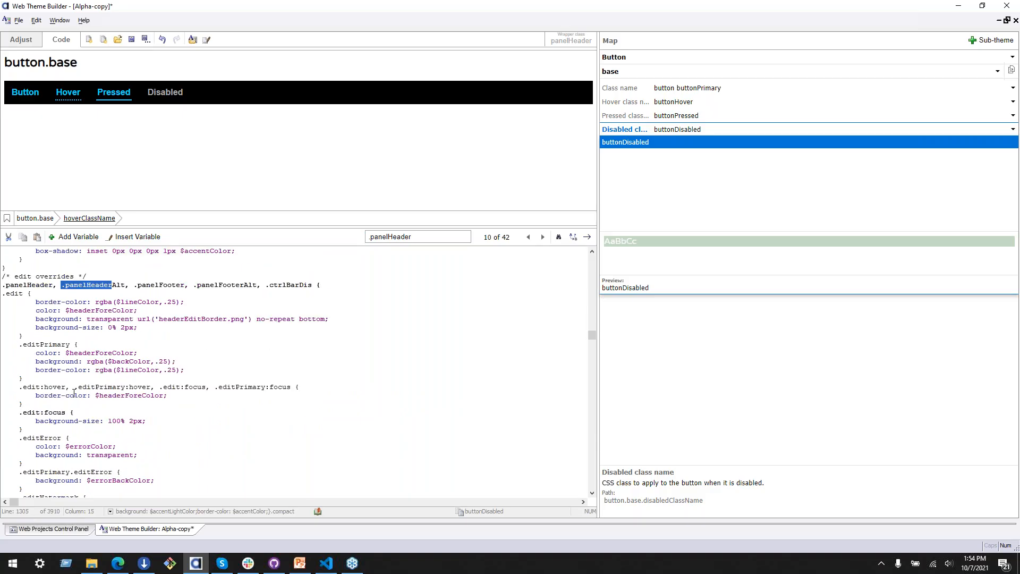
scroll(74, 393, down, 5)
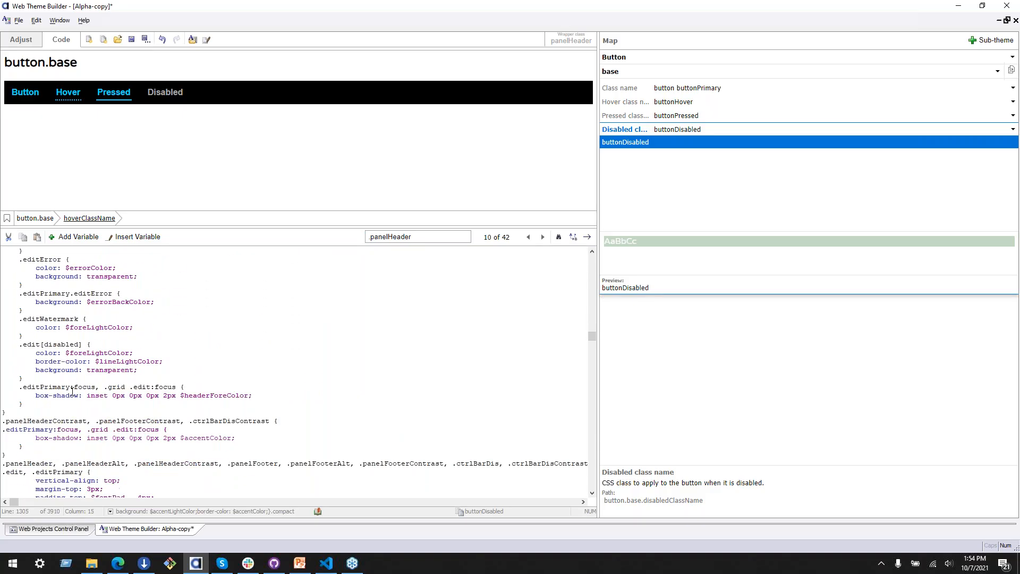
scroll(73, 392, down, 1)
click(542, 236)
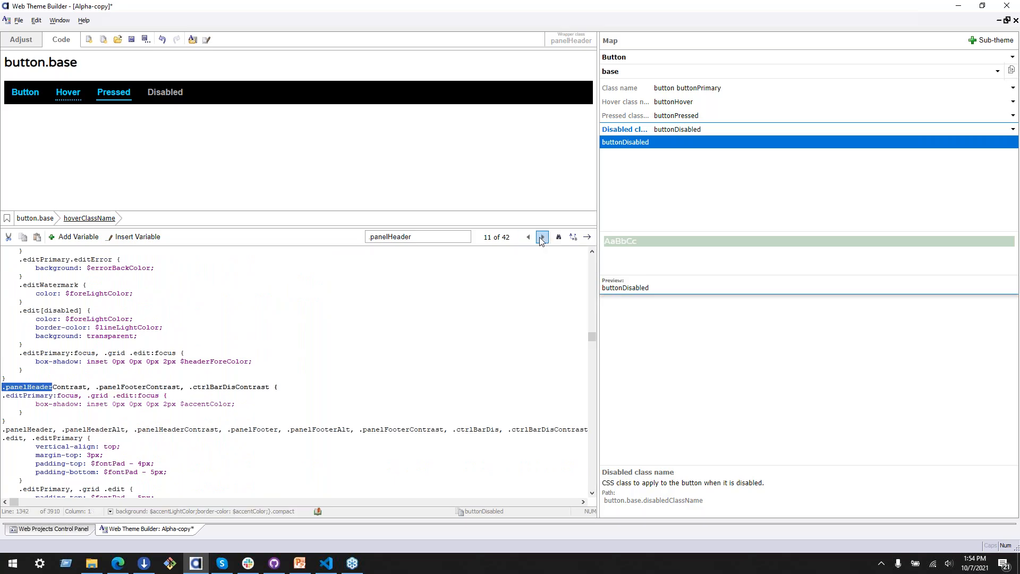
click(543, 236)
click(543, 236)
click(543, 236)
click(543, 237)
Step: Continue through the .panelHeader matches to the rule that styles buttons inside panel headers and footers
click(542, 236)
click(542, 236)
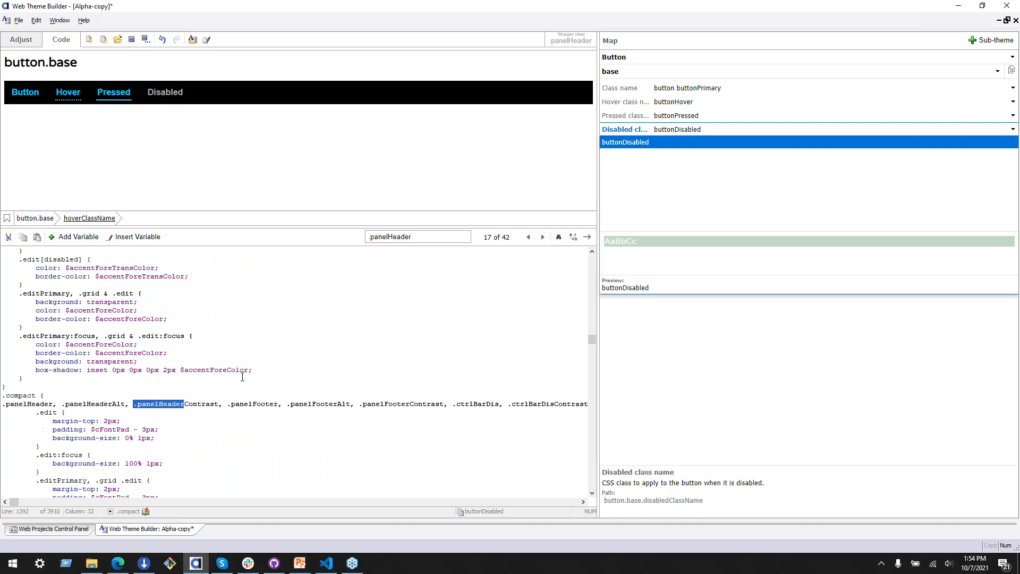
scroll(243, 376, down, 2)
click(542, 236)
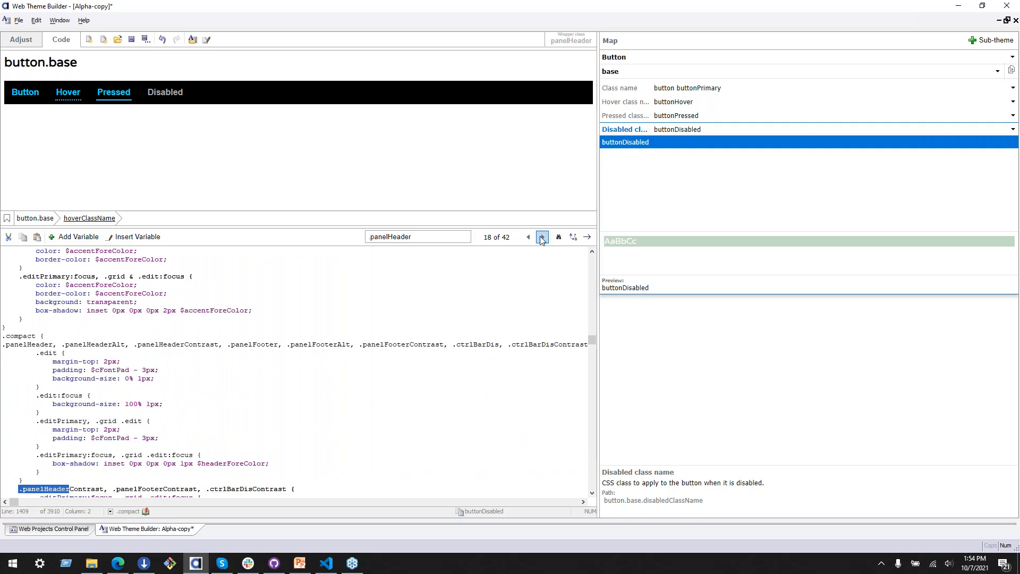
click(543, 236)
click(543, 236)
click(543, 237)
click(543, 236)
click(542, 236)
click(542, 236)
click(542, 236)
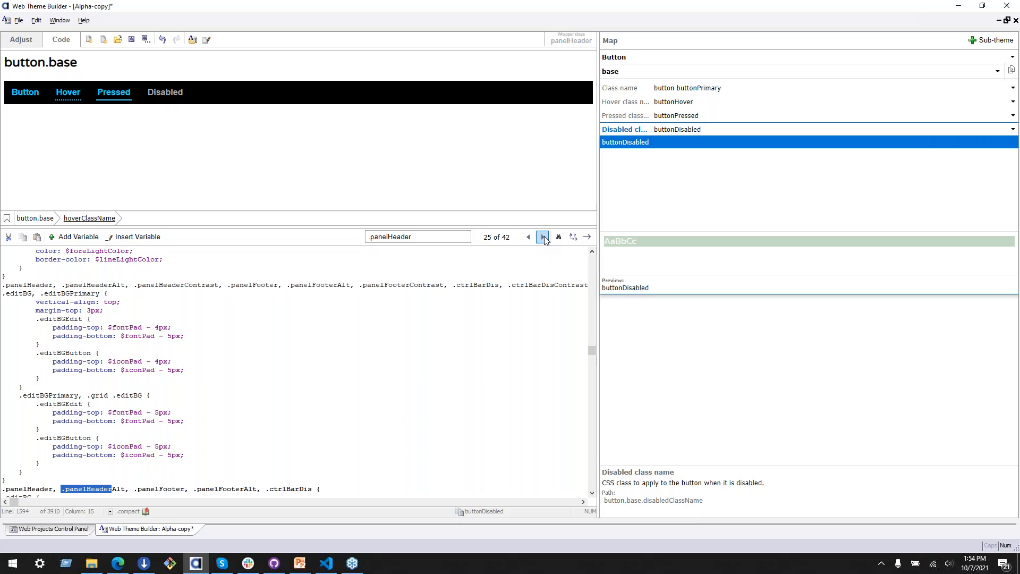
click(102, 420)
scroll(98, 427, down, 6)
scroll(96, 433, down, 5)
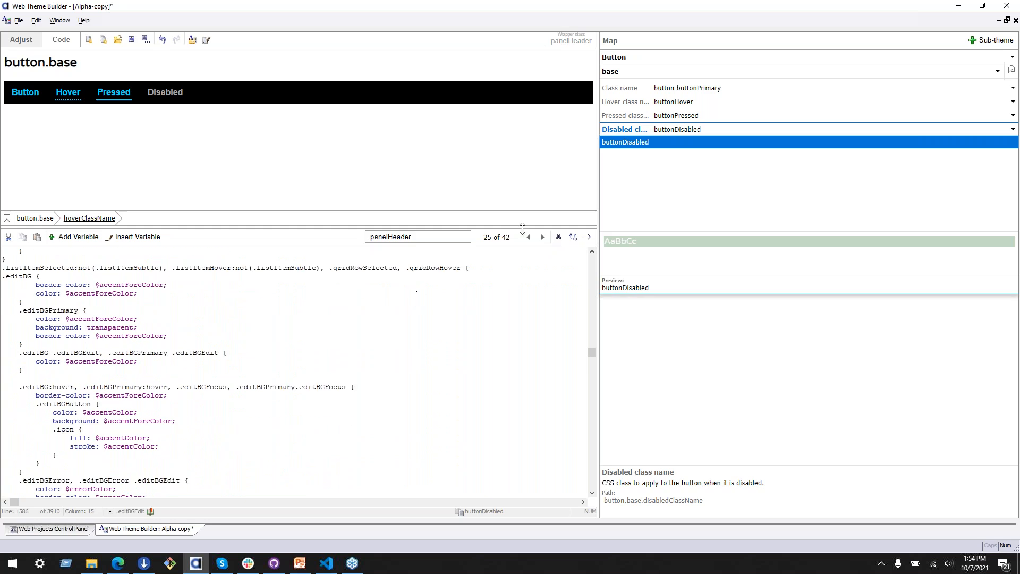
click(543, 237)
scroll(378, 327, down, 4)
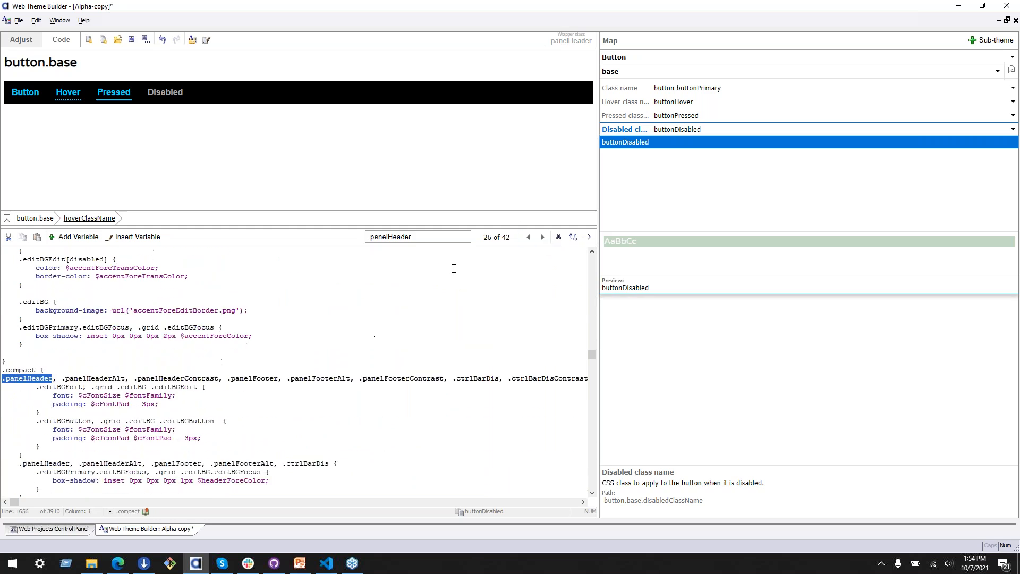
click(543, 237)
click(543, 237)
click(543, 237)
click(543, 237)
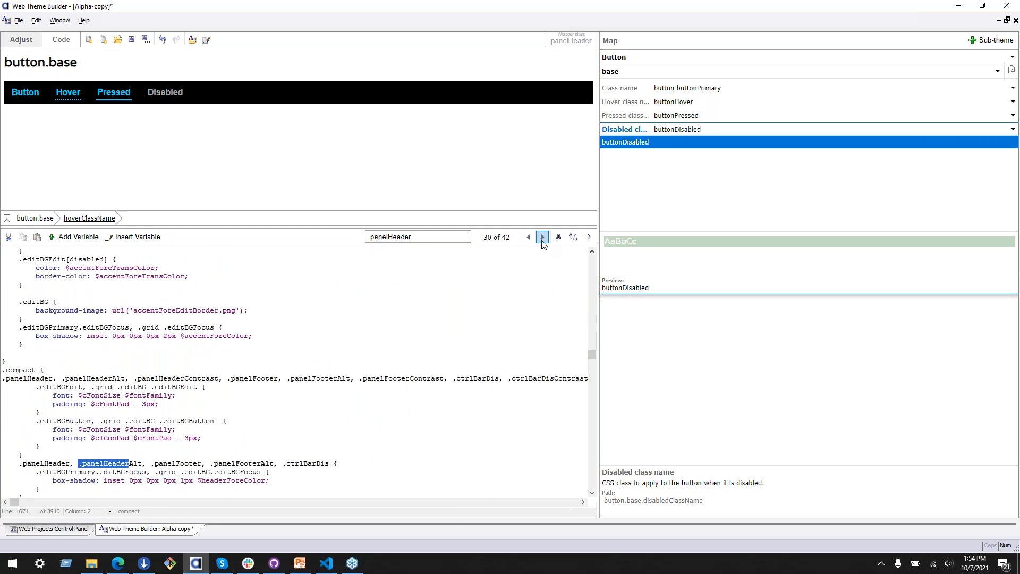
click(543, 237)
click(543, 237)
scroll(336, 382, down, 5)
Step: Insert a blank line between the .panelHeader selector line and the nested .button selector line
click(337, 395)
key(Down)
key(Down)
key(Home)
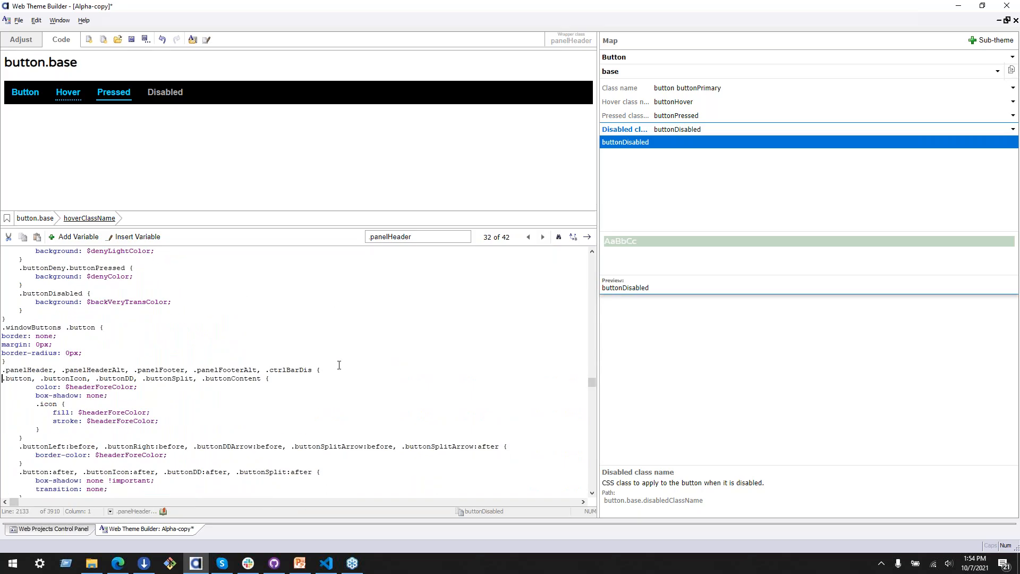
key(Return)
key(Escape)
key(Down)
key(Down)
key(Down)
key(Down)
key(End)
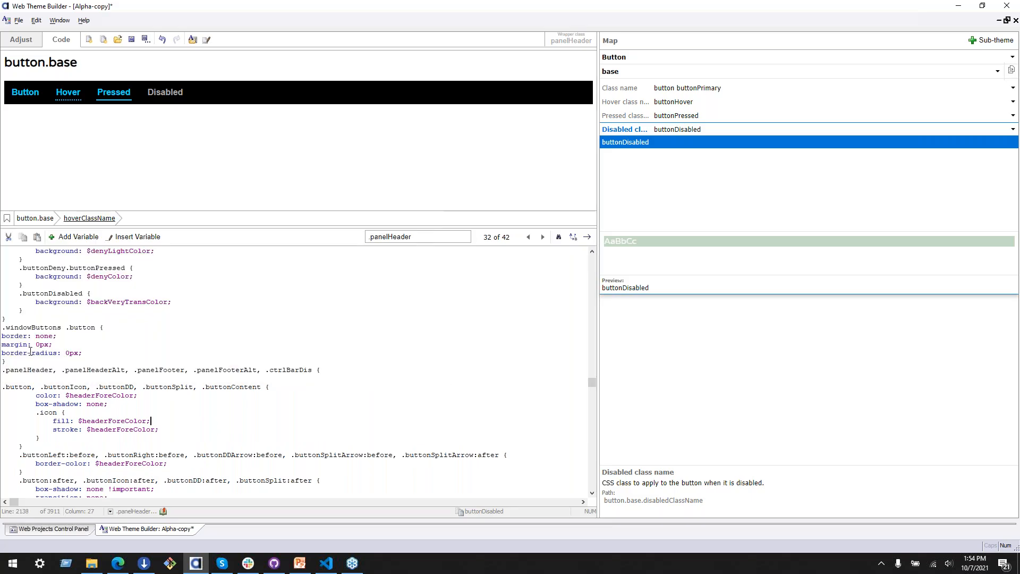
Step: Examine the .panelHeader selectors, the nested .button selectors and the color declaration of the panel header button rule
drag(2, 370, 315, 368)
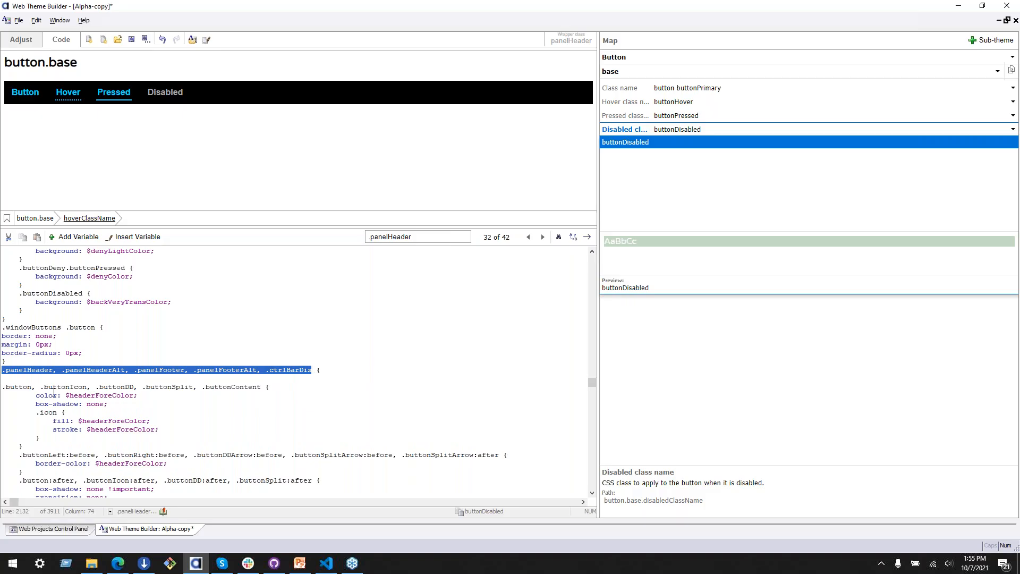
double_click(19, 386)
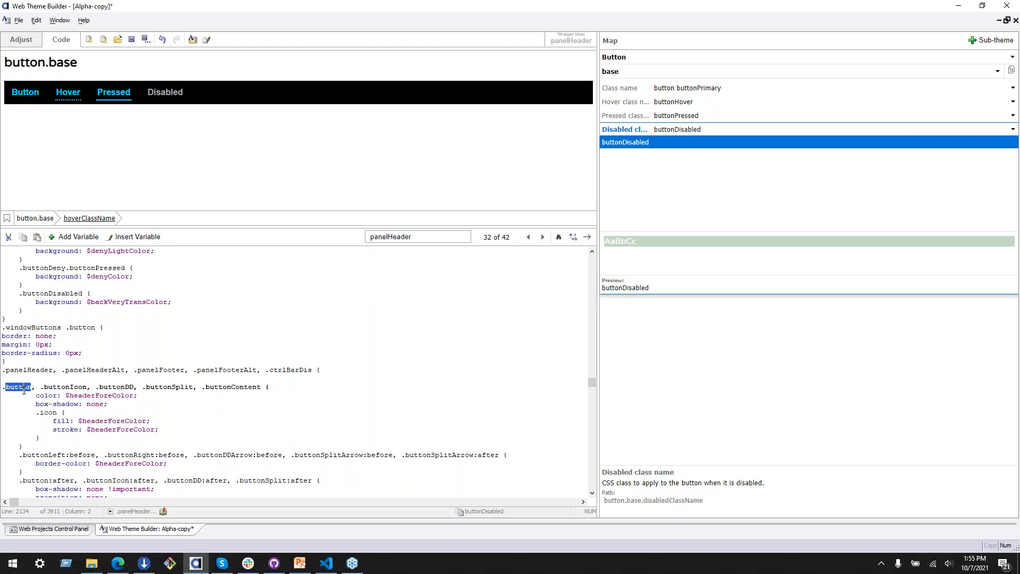
double_click(26, 369)
double_click(22, 387)
click(33, 396)
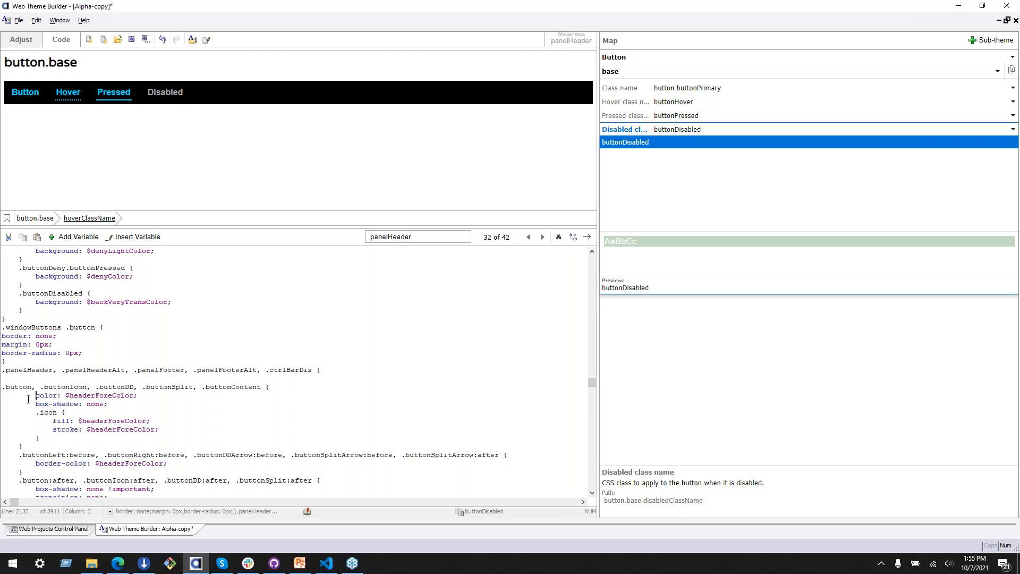
drag(33, 396, 169, 405)
click(95, 397)
double_click(95, 396)
click(95, 395)
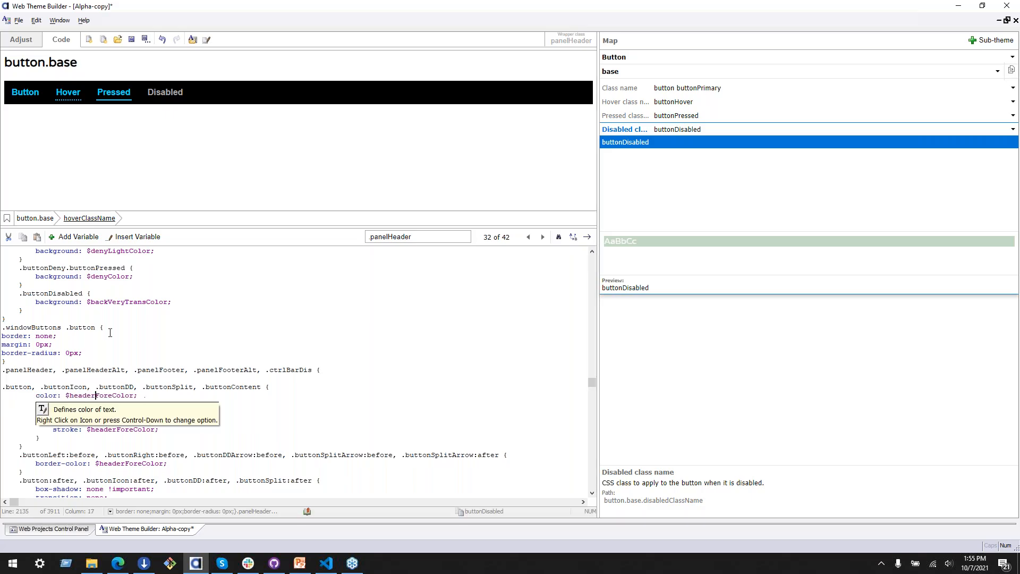
click(149, 387)
Step: Replace the color value of the nested .button rule under .panelHeader with the logo variable (#FDFCC3)
click(128, 398)
double_click(128, 397)
key(ctrl+x)
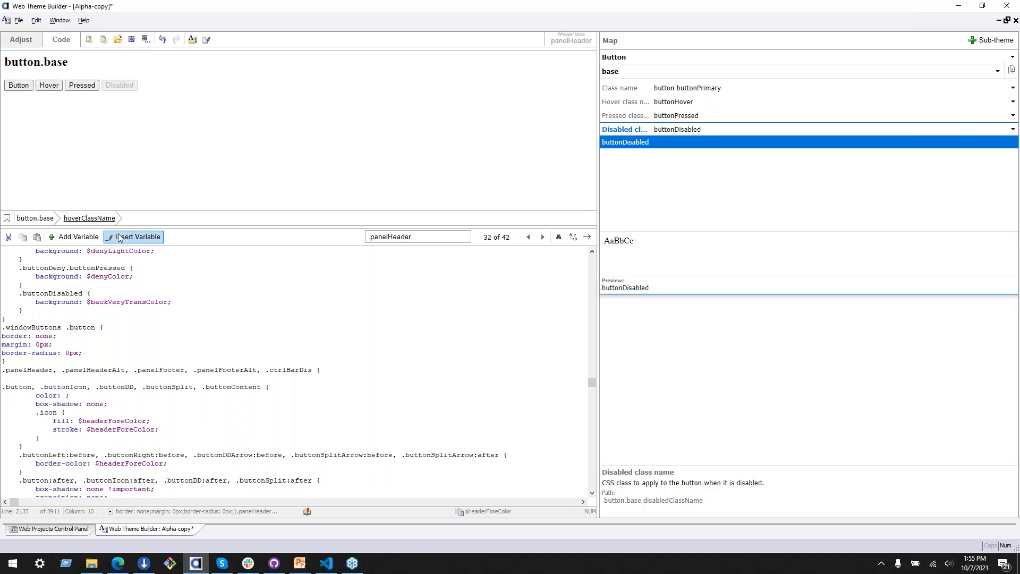
mouse_move(237, 299)
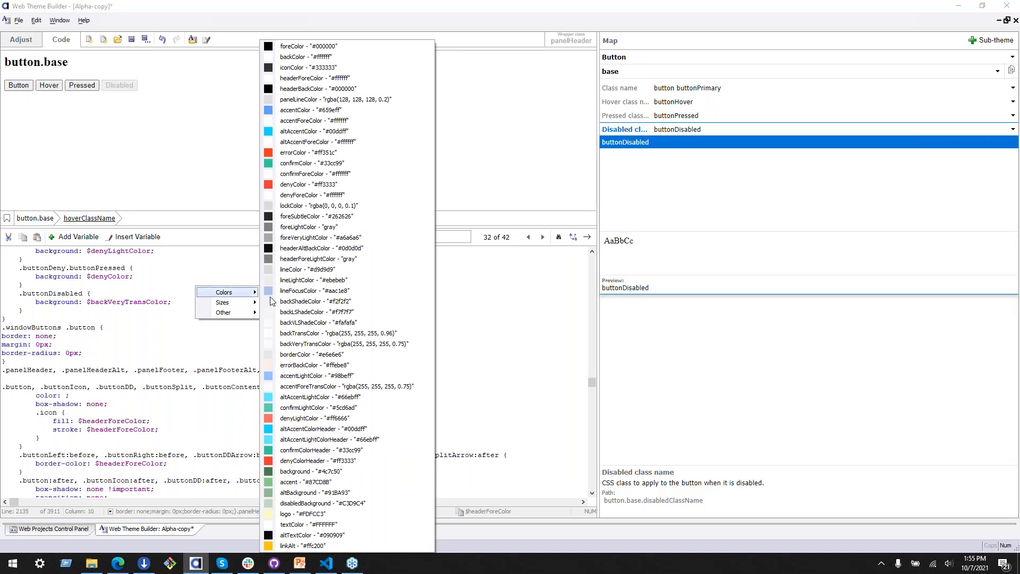
click(318, 514)
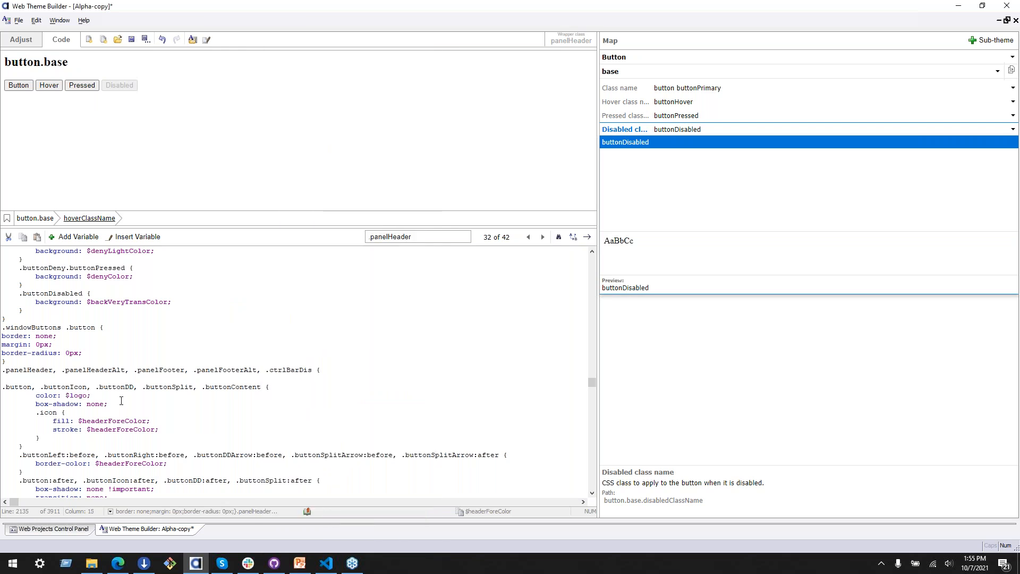
click(106, 395)
scroll(158, 412, down, 2)
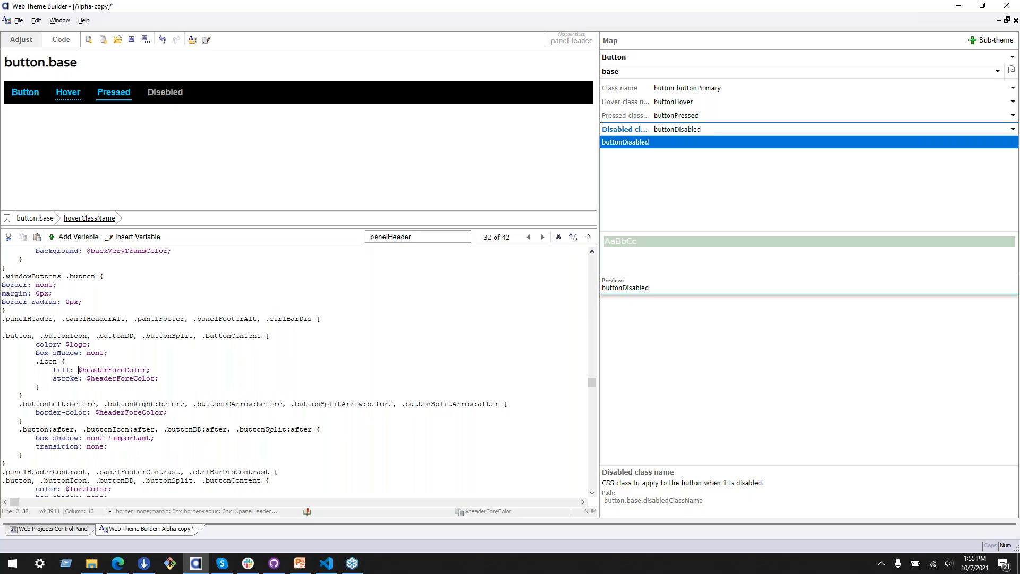
Step: Copy $logo from the .panelHeader button rule over the color value of the .panelHeaderContrast button rule
drag(65, 344, 82, 344)
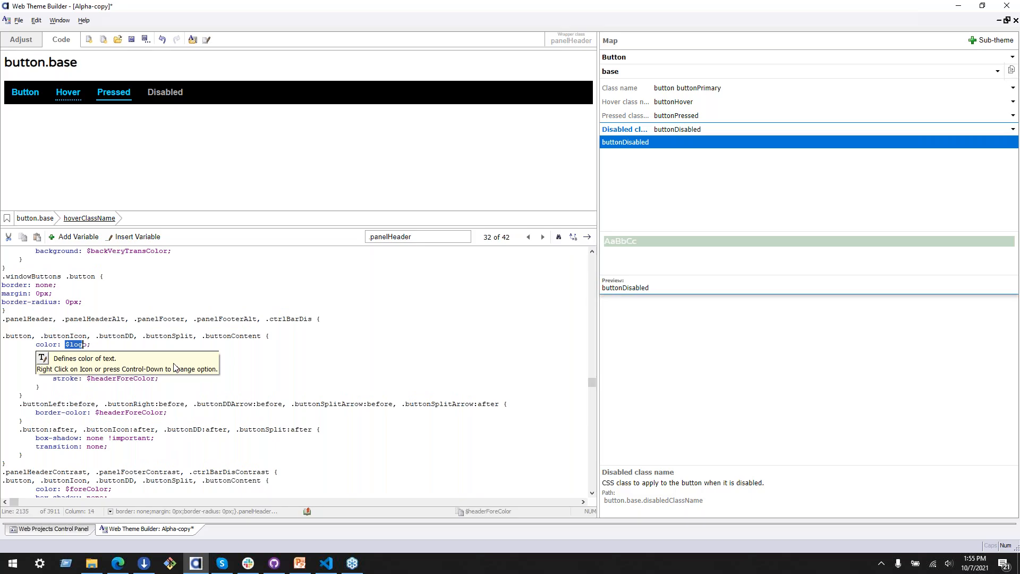
click(89, 345)
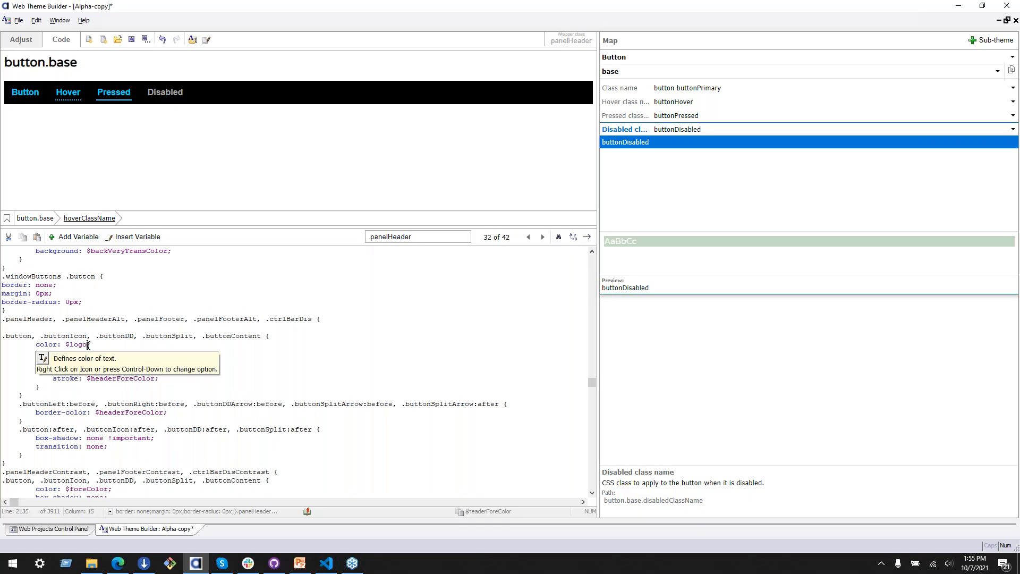
click(121, 239)
mouse_move(154, 246)
click(22, 353)
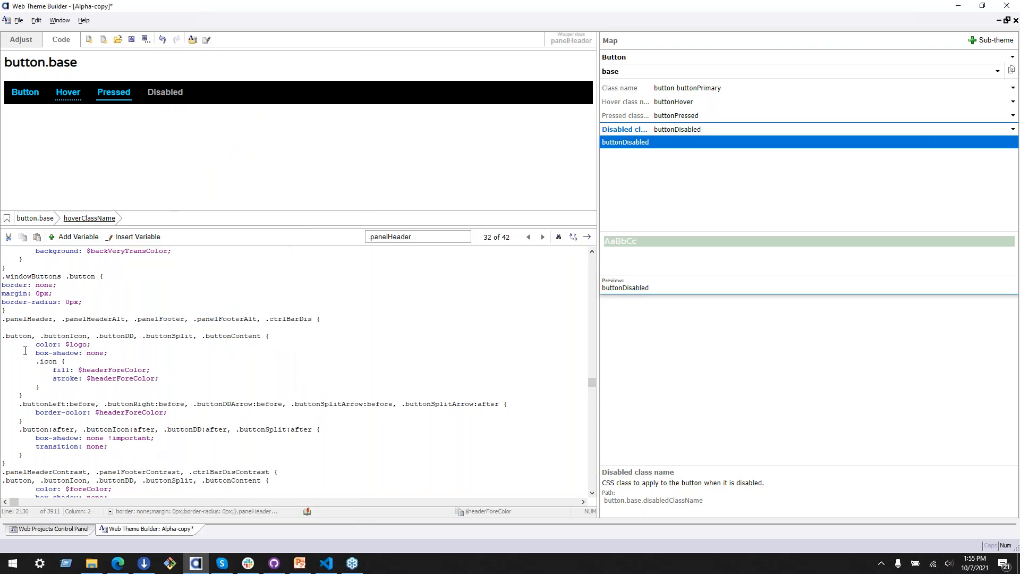
drag(67, 344, 90, 345)
key(ctrl+c)
click(92, 345)
scroll(129, 408, down, 4)
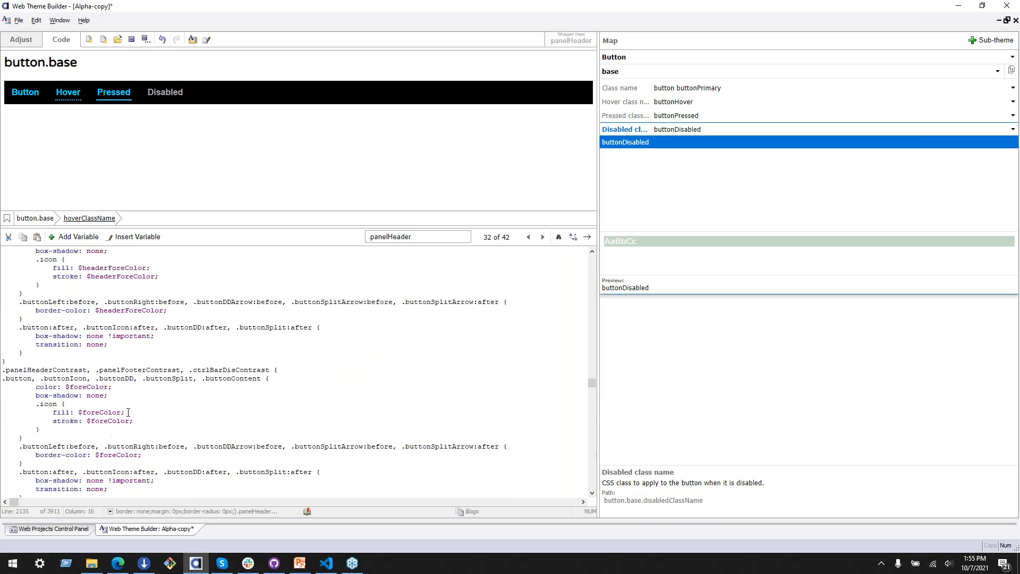
drag(65, 387, 109, 387)
key(ctrl+v)
click(61, 387)
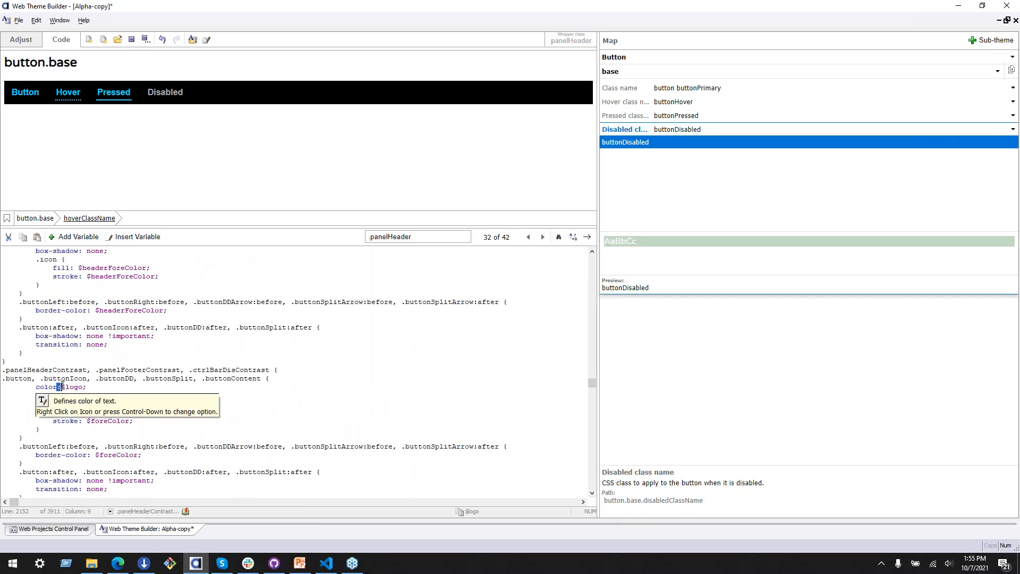
click(179, 385)
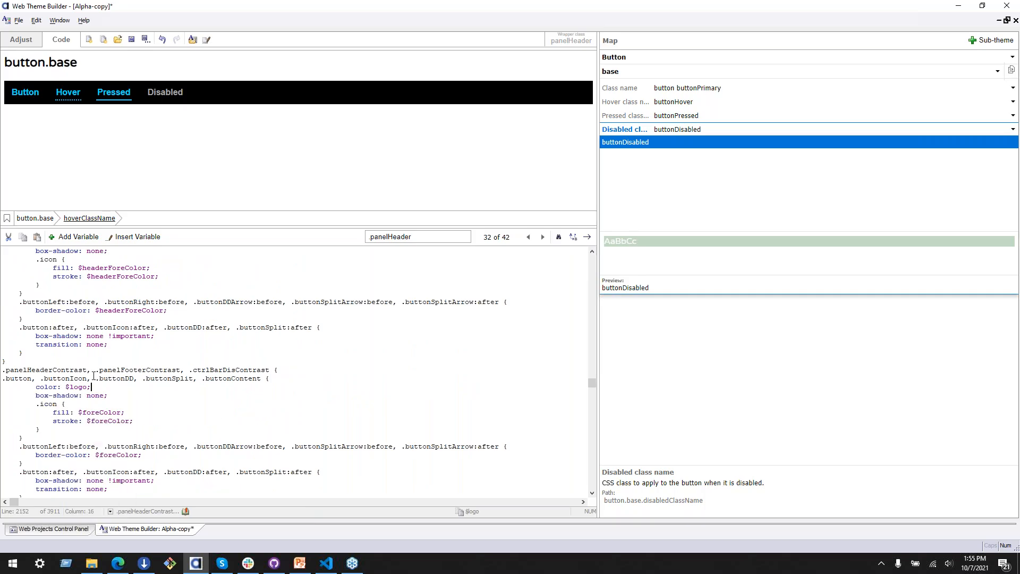
Step: Undo the color replacement in the .panelHeaderContrast button rule
key(ctrl+z)
key(ctrl+z)
key(ctrl+z)
click(105, 337)
scroll(134, 299, up, 3)
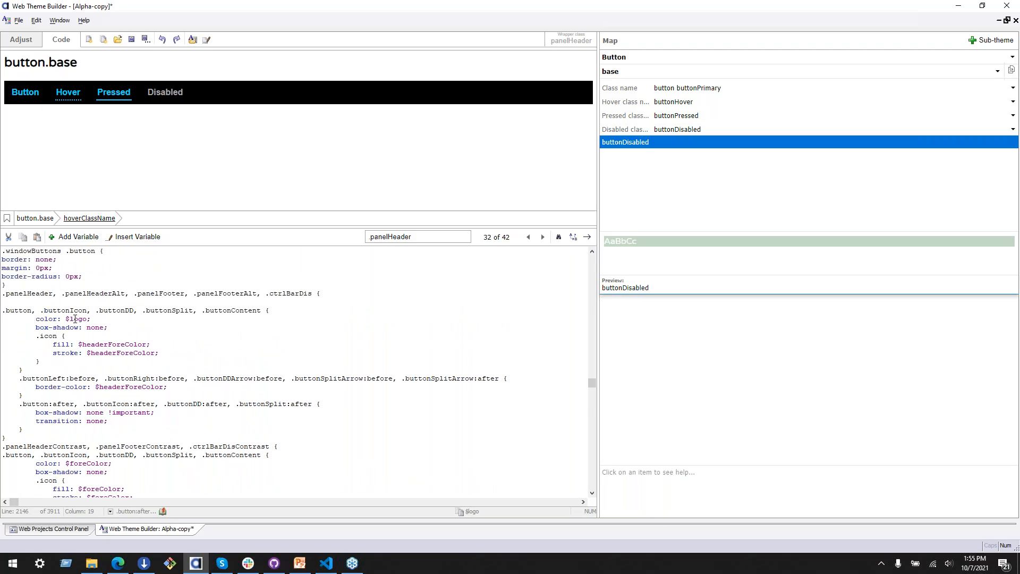
Step: Review the color, icon fill, stroke and border-color values of the button rules under .panelHeader
drag(36, 319, 121, 315)
click(121, 319)
click(53, 386)
drag(79, 346, 150, 345)
click(95, 355)
click(129, 387)
click(94, 386)
click(165, 387)
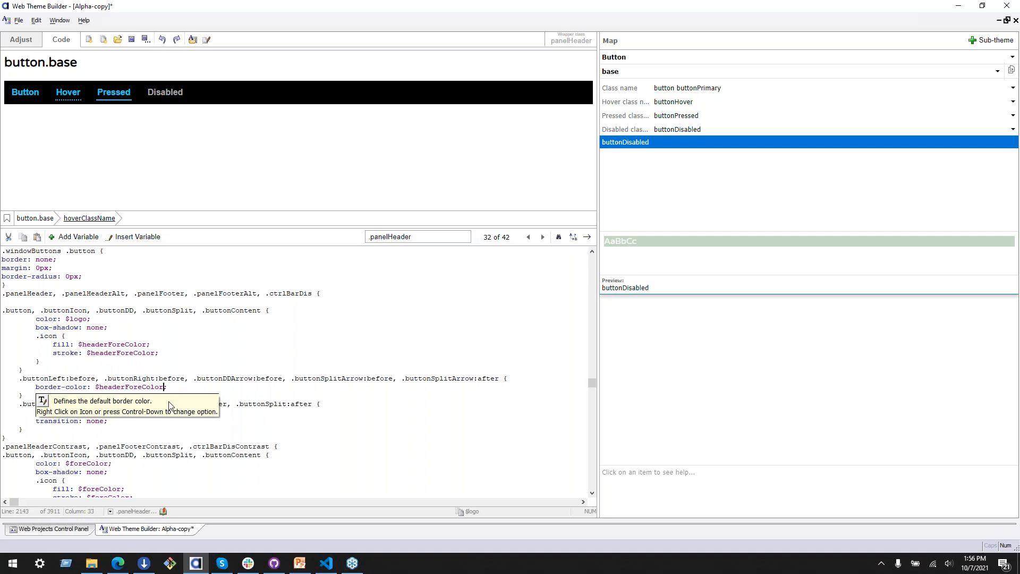
drag(96, 388, 166, 387)
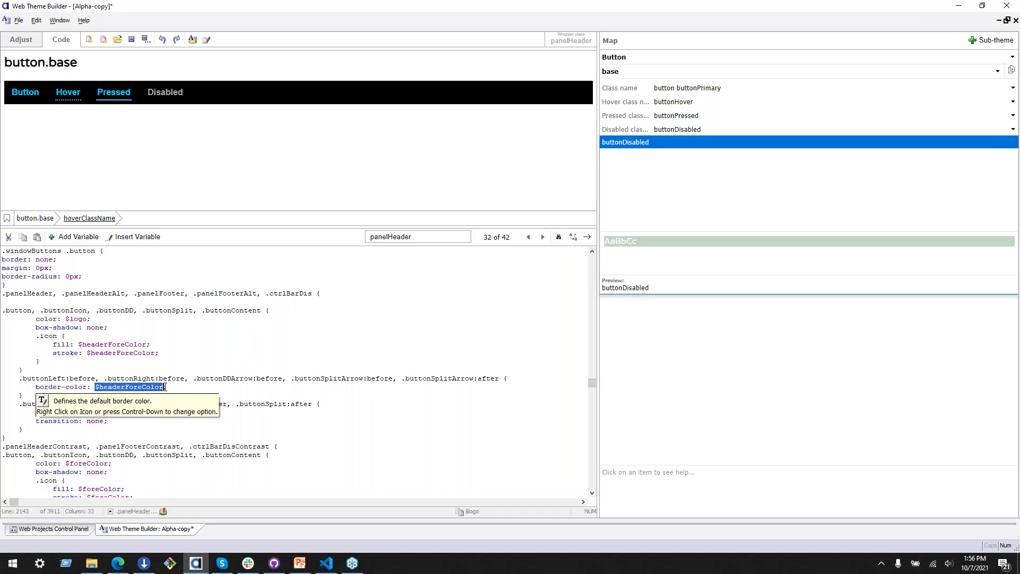
Step: Replace the border-color value of the .buttonLeft:before and arrow rule under .panelHeader with $logo
key(ctrl+v)
click(181, 374)
click(88, 413)
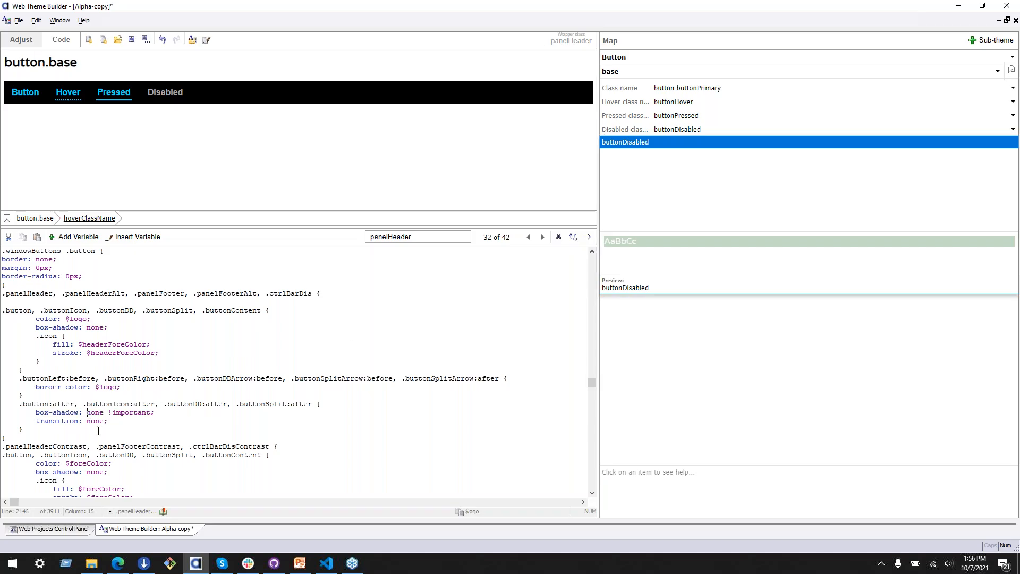
Step: Go through the next .panelHeader matches, examining the pressed, hover and icon button rules of .panelHeader and .panelHeaderContrast
click(542, 236)
click(543, 236)
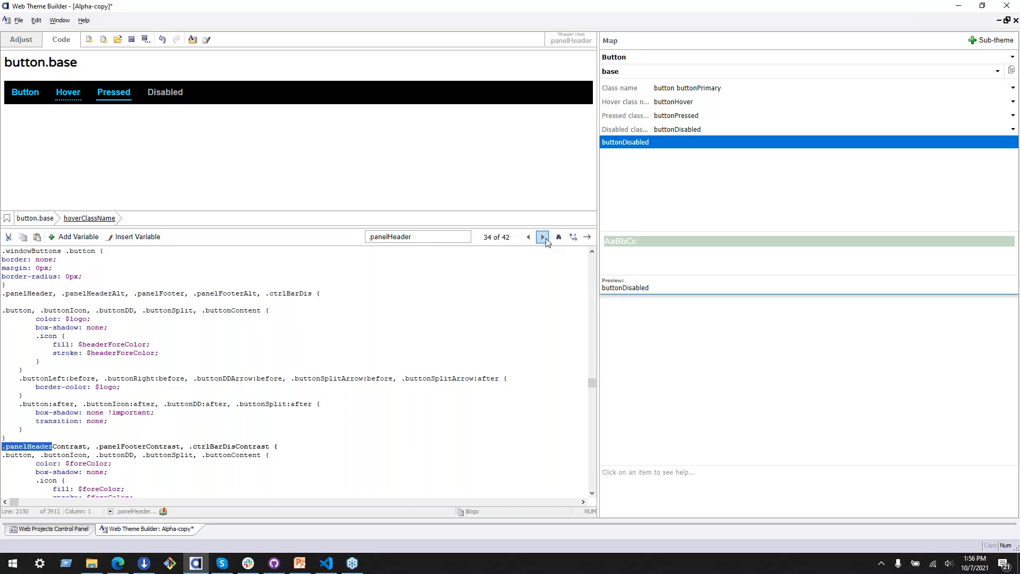
click(543, 236)
scroll(239, 368, down, 6)
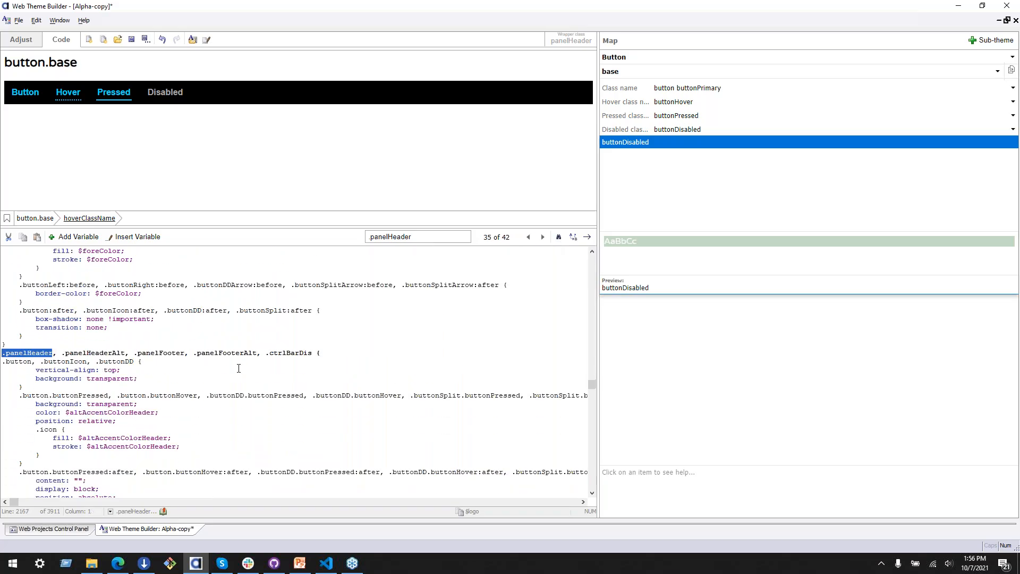
scroll(542, 367, down, 3)
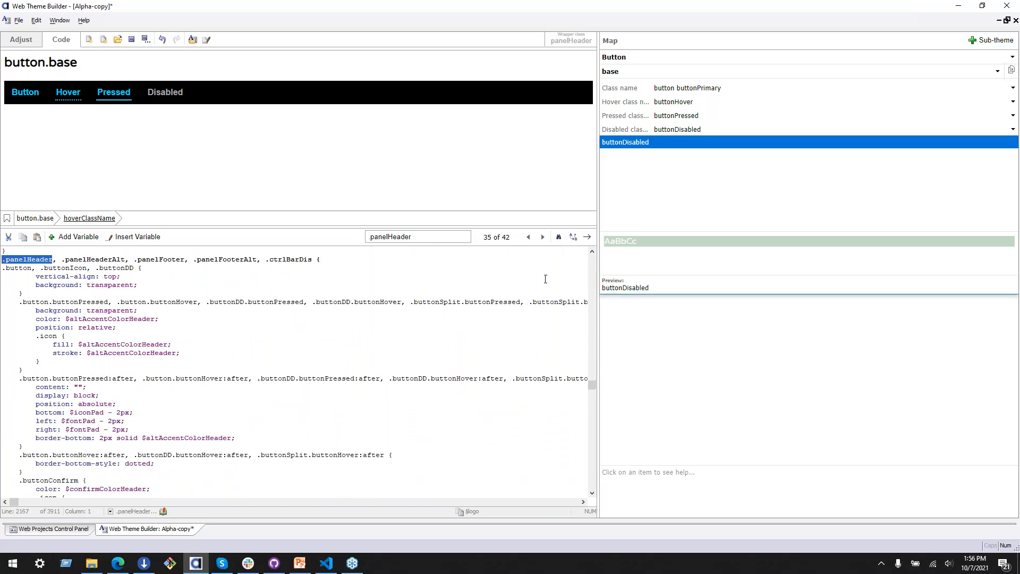
click(543, 237)
click(543, 237)
scroll(398, 334, down, 4)
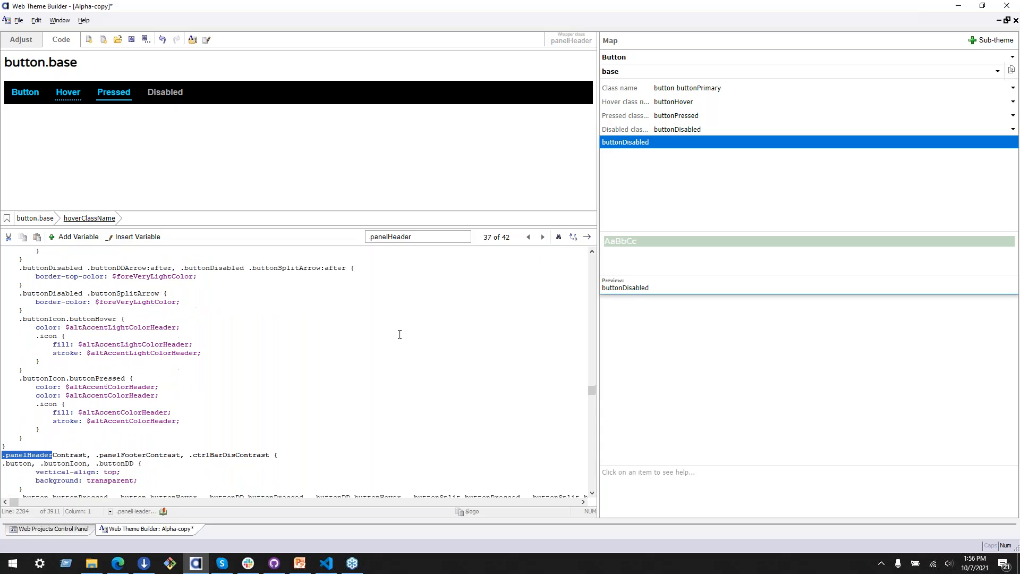
scroll(405, 333, down, 3)
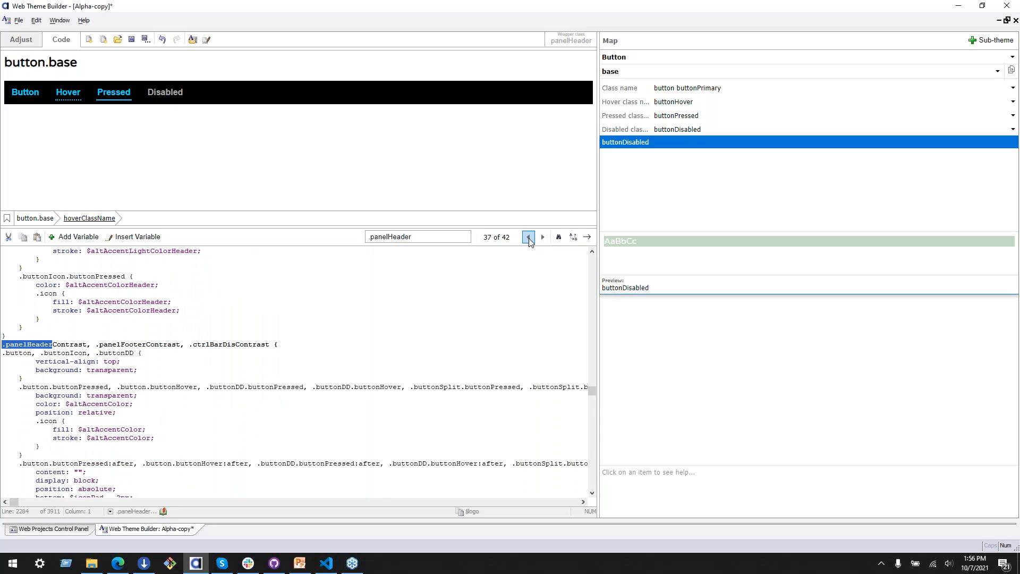
click(543, 237)
scroll(364, 384, down, 2)
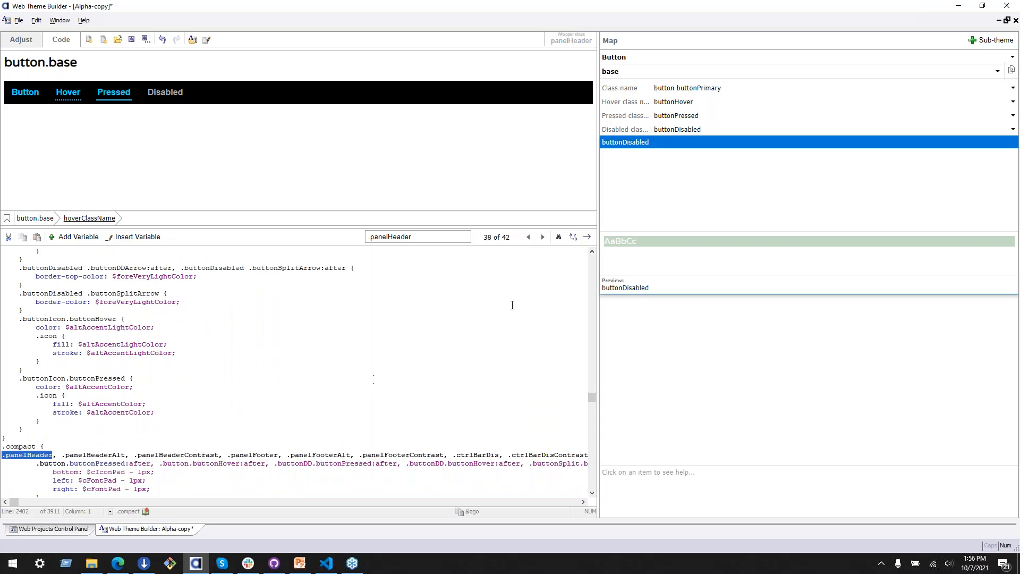
Step: Return to the .panelHeaderContrast button block and replace the color value of its .buttonPressed and .buttonHover rule with $logo
click(529, 237)
scroll(401, 349, up, 2)
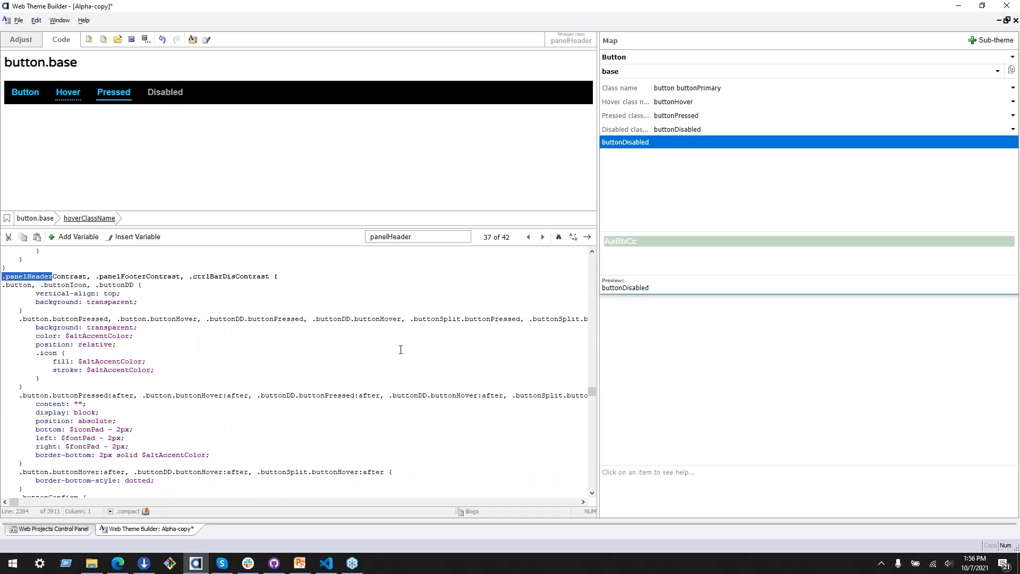
click(116, 289)
click(52, 318)
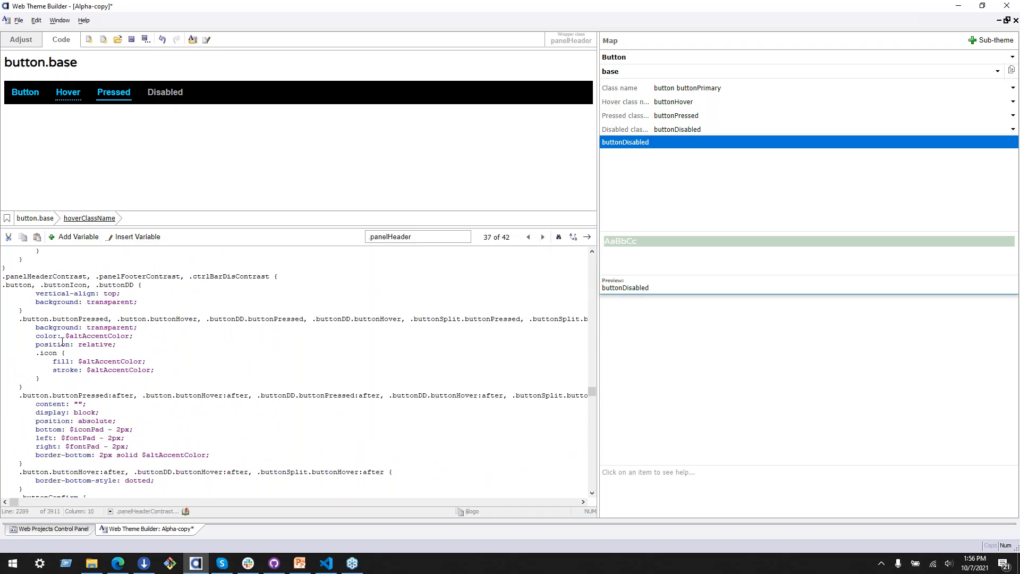
click(20, 99)
scroll(150, 395, down, 1)
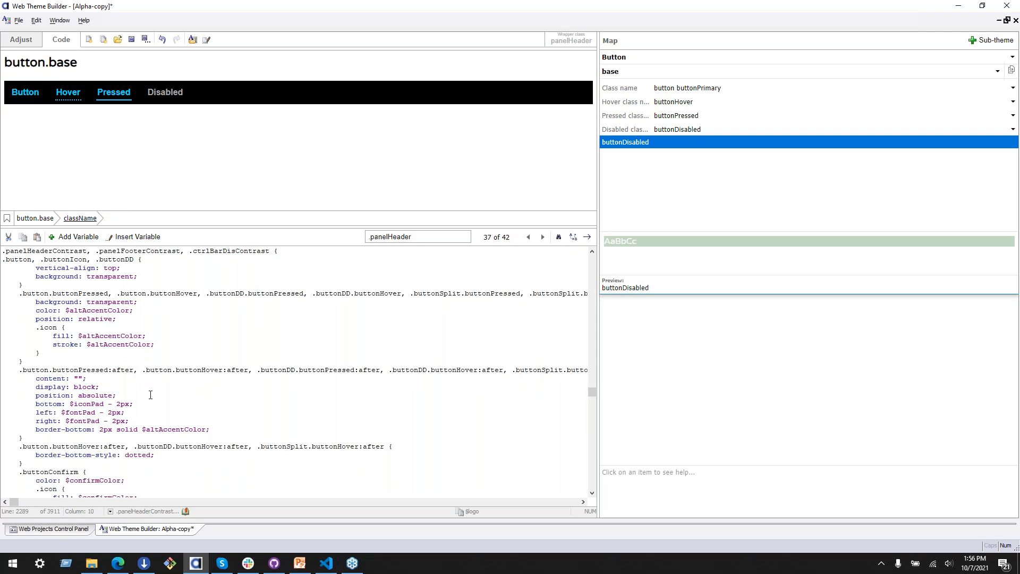
scroll(140, 355, up, 1)
drag(62, 337, 128, 337)
text($logo)
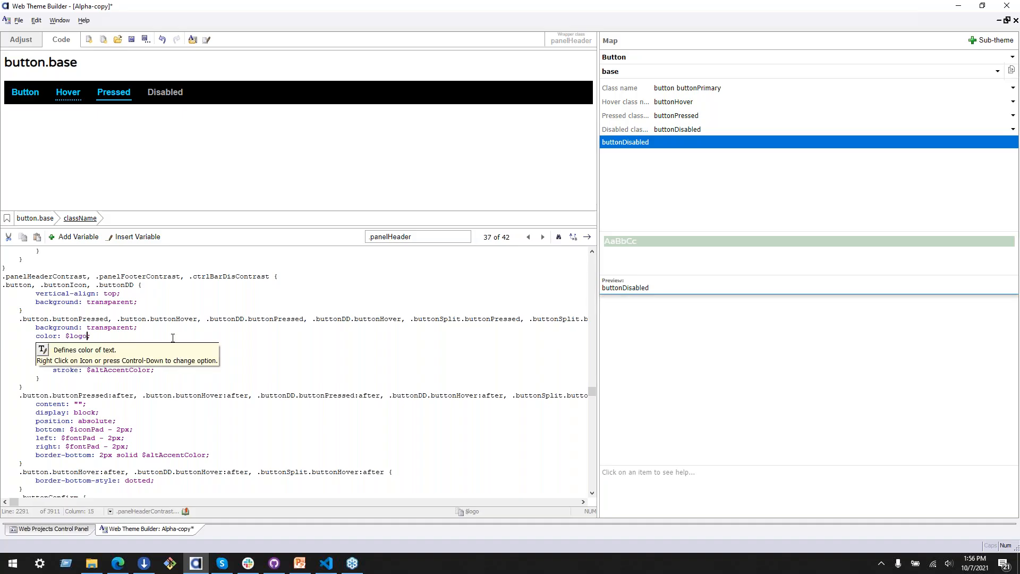
Step: Examine the confirm, deny and primary button rules further down in the .panelHeaderContrast block
click(88, 307)
click(104, 378)
scroll(85, 367, down, 2)
click(75, 353)
key(Down)
key(Down)
scroll(57, 414, down, 3)
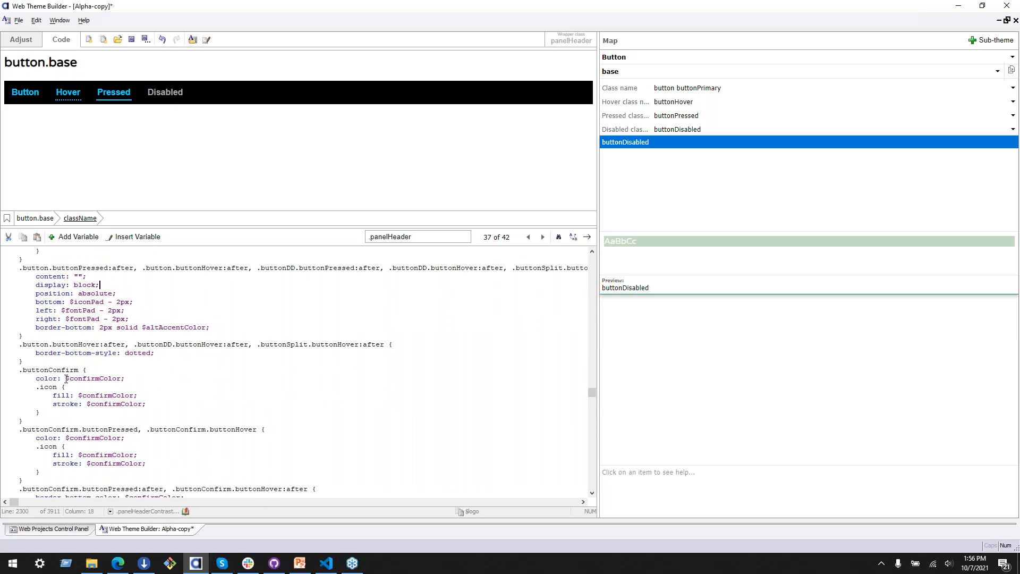
scroll(58, 394, down, 2)
click(55, 393)
scroll(58, 404, down, 6)
scroll(63, 429, down, 4)
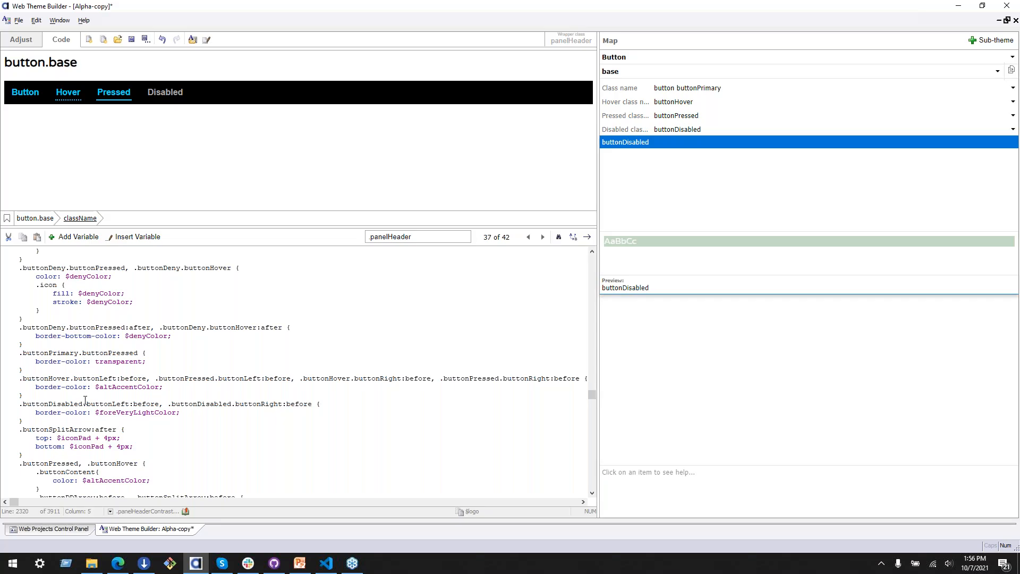
Step: Set the border-color of the .buttonHover.buttonLeft:before and .buttonPressed.buttonLeft:before rule under .panelHeaderContrast to $logo
scroll(85, 400, up, 1)
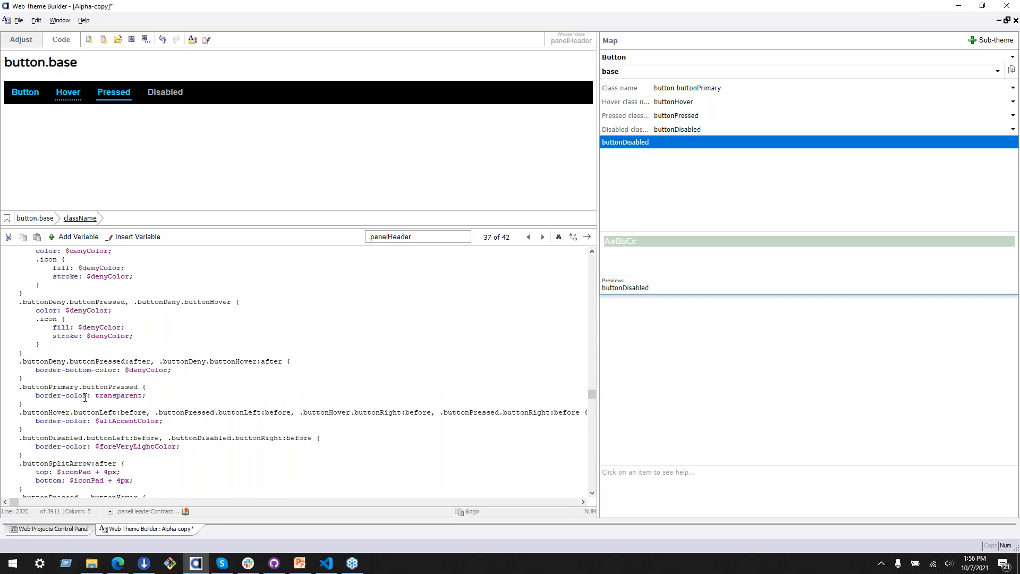
scroll(85, 400, down, 1)
drag(99, 370, 155, 373)
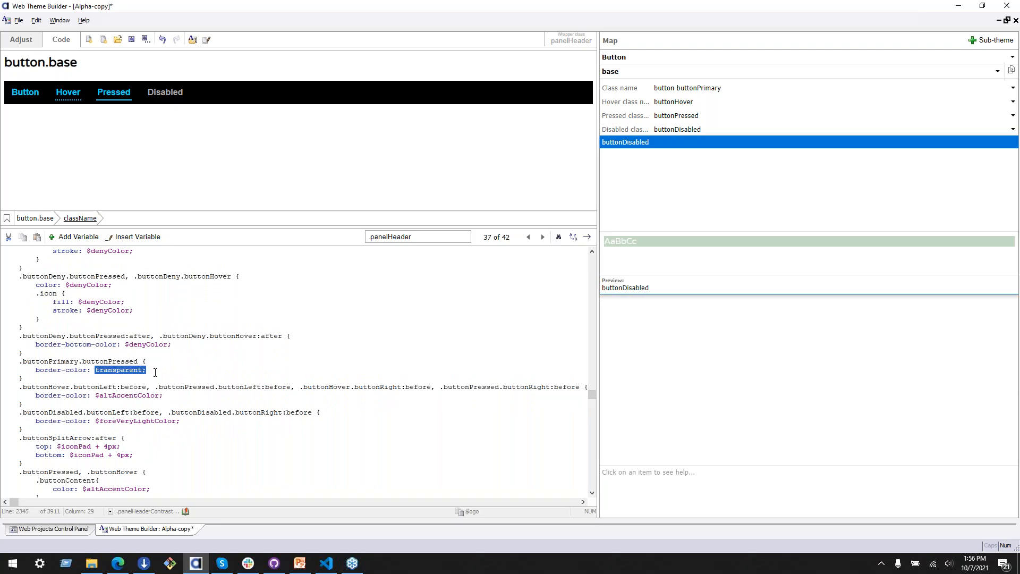
click(152, 373)
double_click(104, 396)
text($logo)
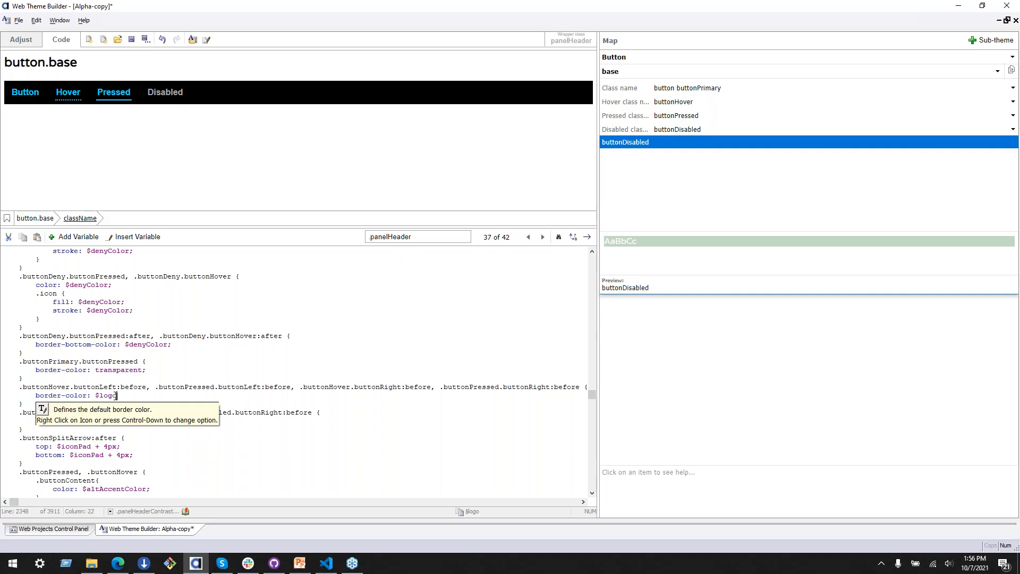
click(146, 432)
Step: Review the disabled, pressed, hover and icon button colors in the rest of the .panelHeaderContrast block
scroll(129, 449, down, 2)
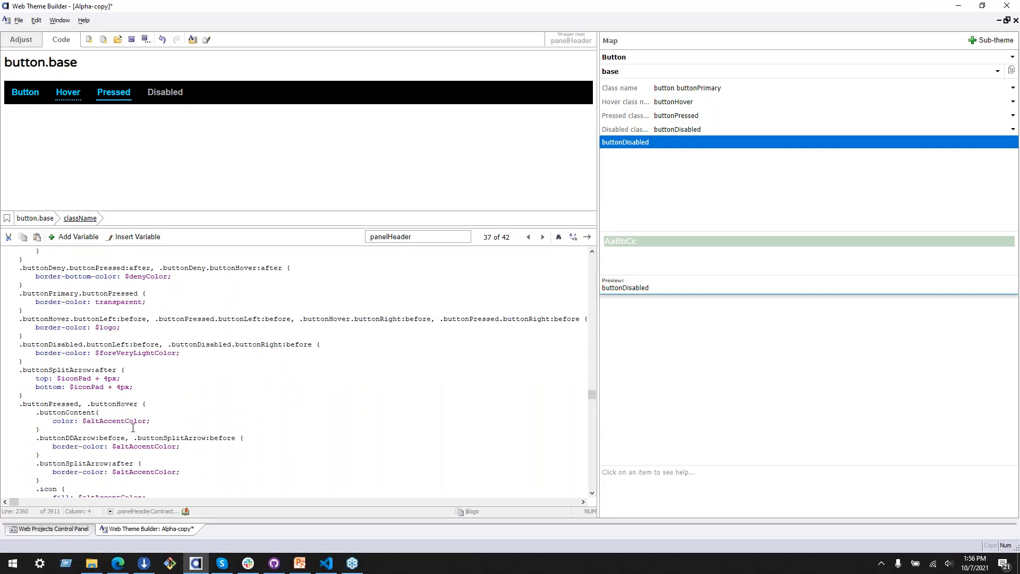
double_click(142, 353)
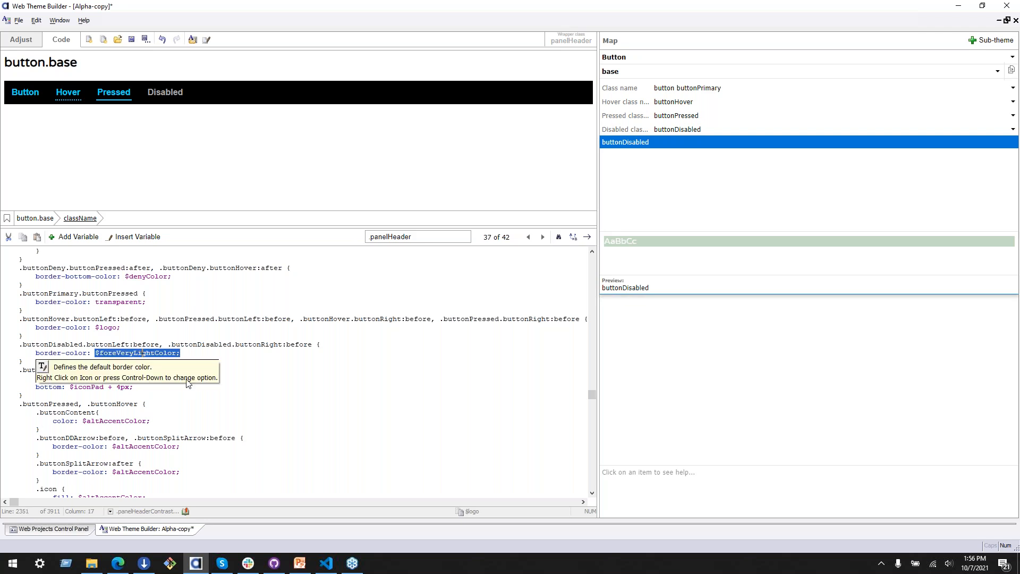
click(199, 314)
scroll(159, 422, down, 7)
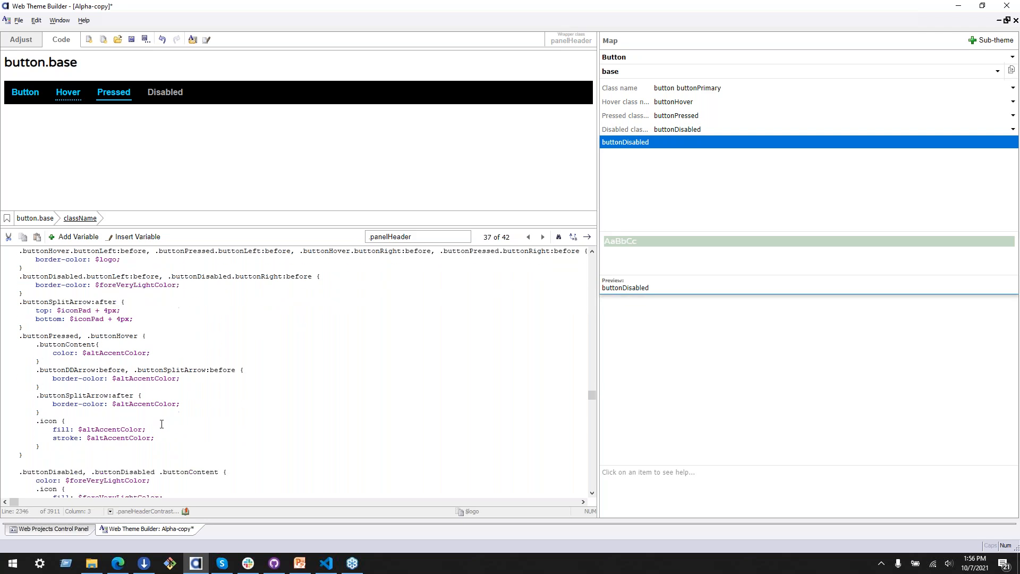
scroll(151, 423, down, 10)
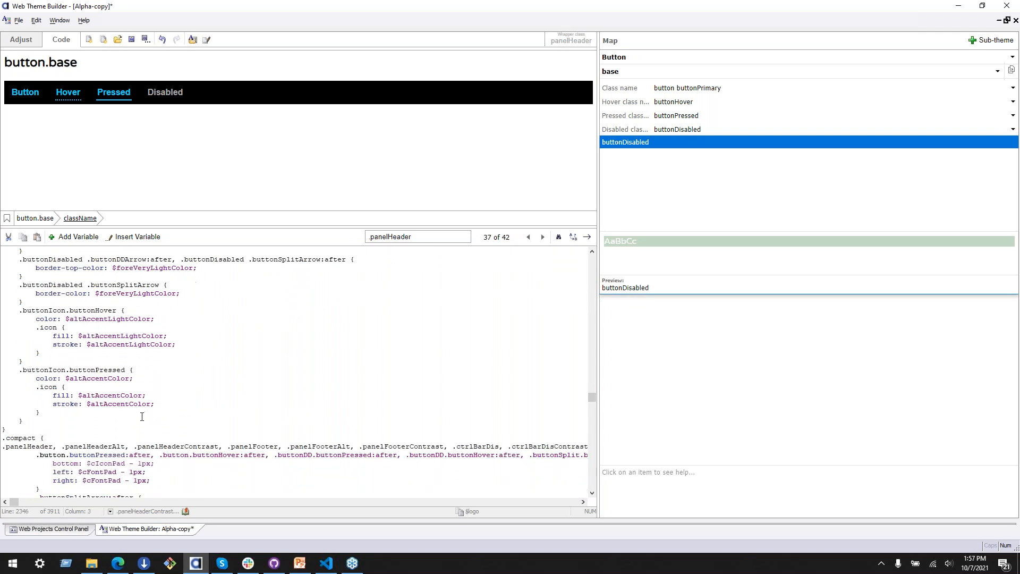
scroll(136, 413, down, 3)
Step: Go through the remaining .panelHeader matches up to the last one and examine the label rule there
click(388, 238)
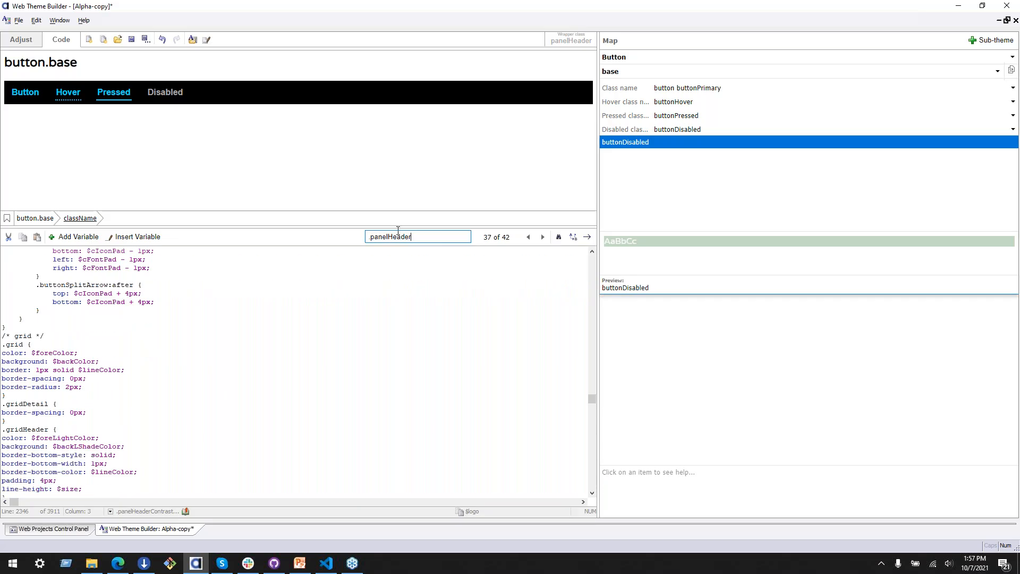
click(542, 237)
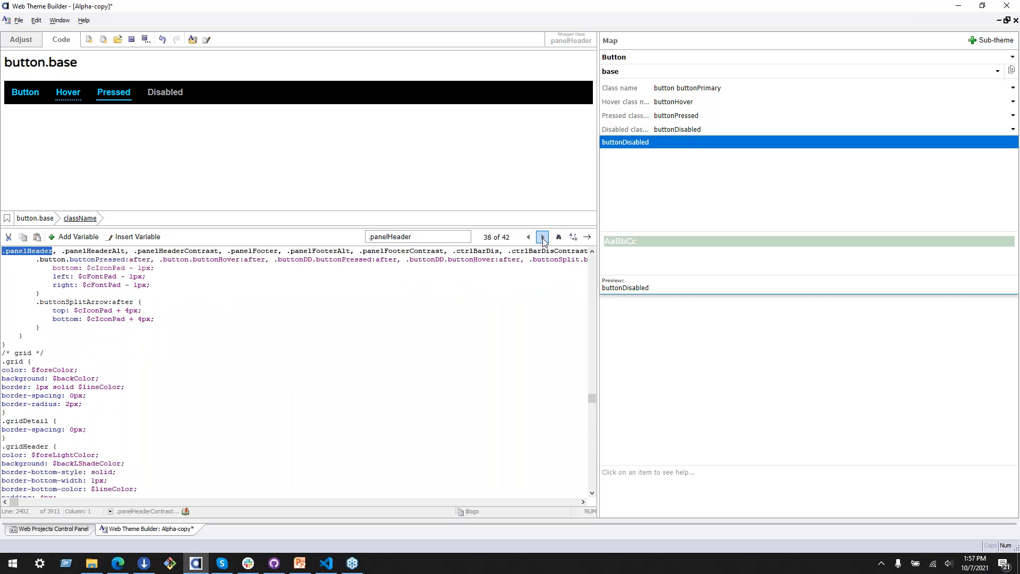
click(543, 237)
click(543, 237)
click(543, 237)
click(542, 237)
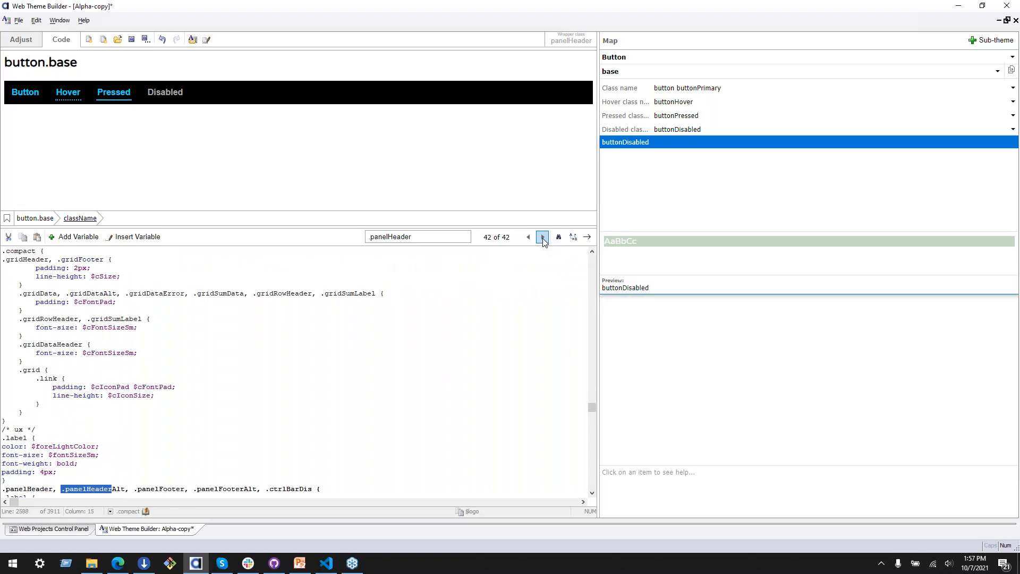
scroll(343, 364, down, 1)
scroll(348, 365, down, 3)
scroll(135, 432, down, 1)
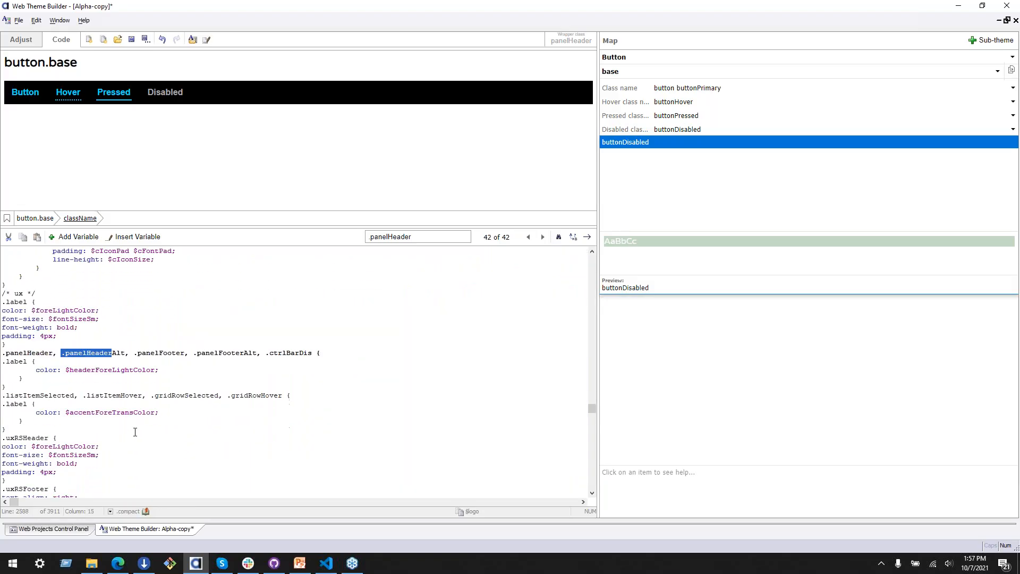
Step: Restart the .panelHeader matches from the beginning of the code and examine the panel header, footer and icon rules
click(542, 237)
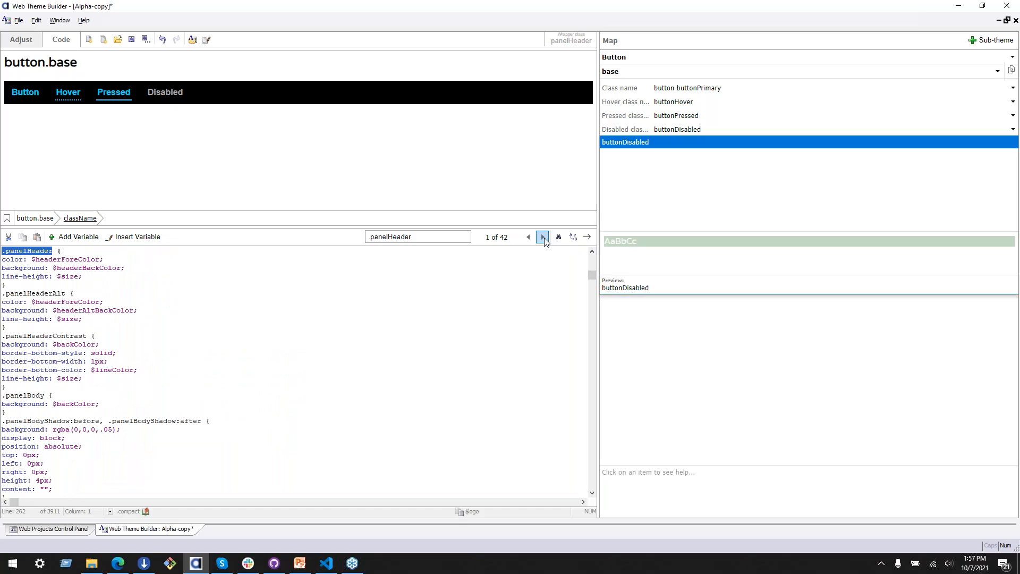
click(543, 237)
click(543, 237)
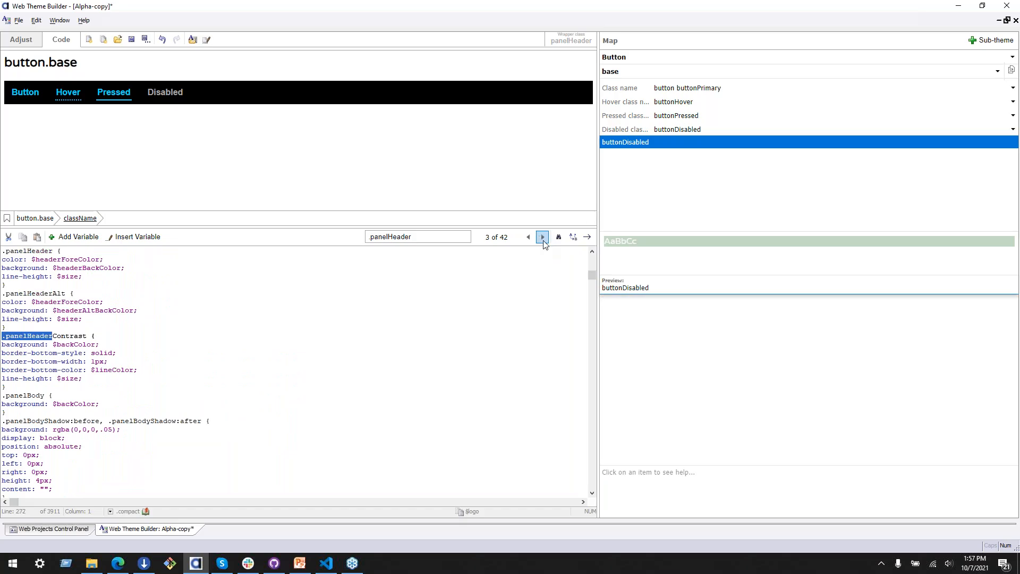
click(543, 237)
click(542, 237)
scroll(307, 374, down, 5)
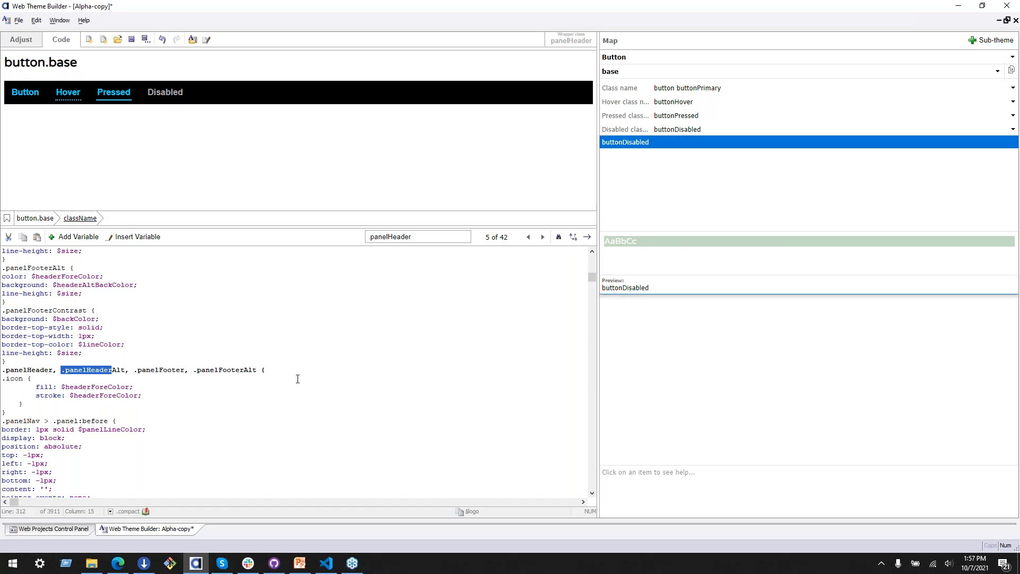
click(542, 237)
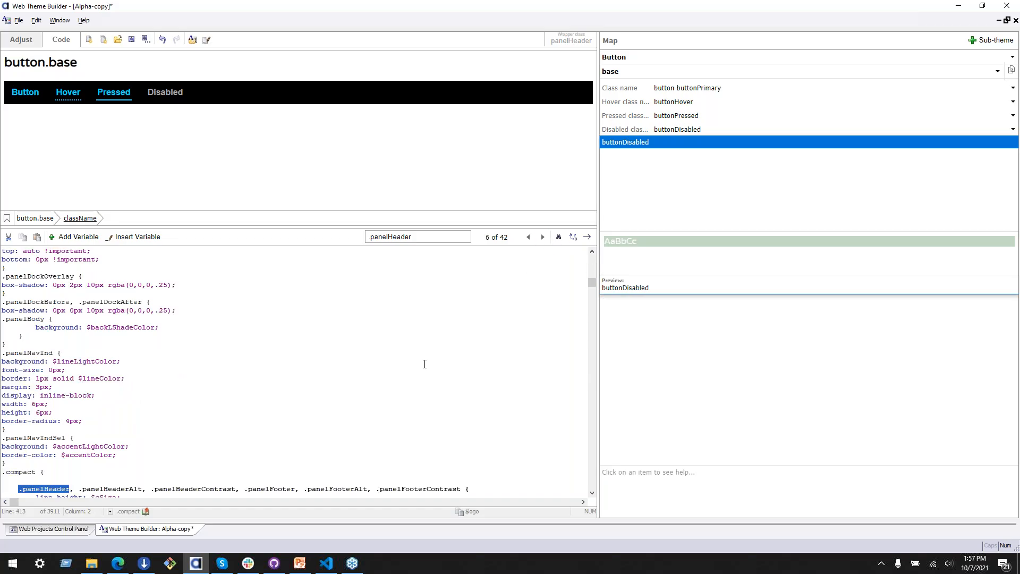
Step: Continue through the .panelHeader matches, checking the edit field overrides and the edit button group overrides
click(543, 237)
click(542, 237)
click(542, 237)
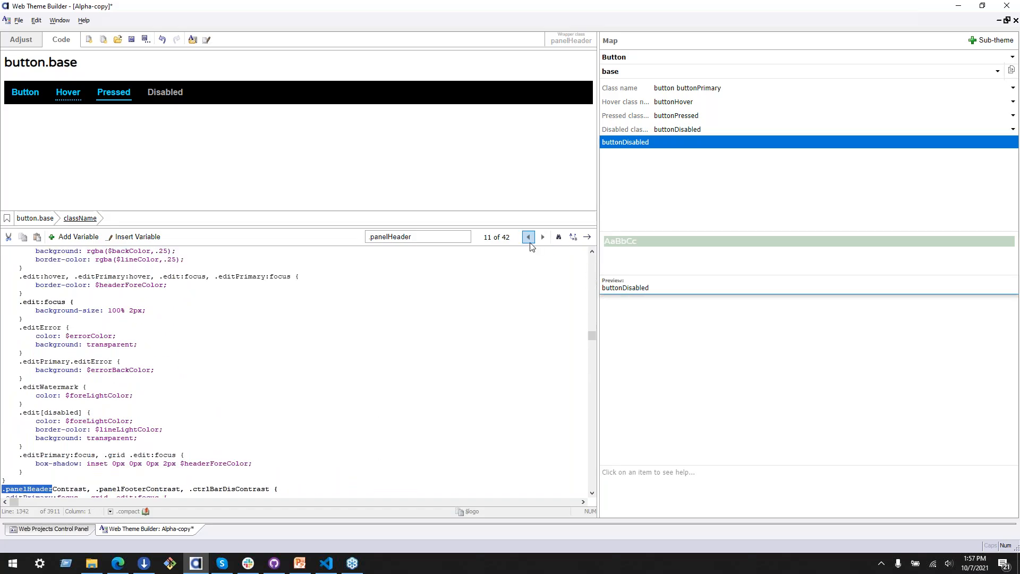
click(542, 237)
click(490, 289)
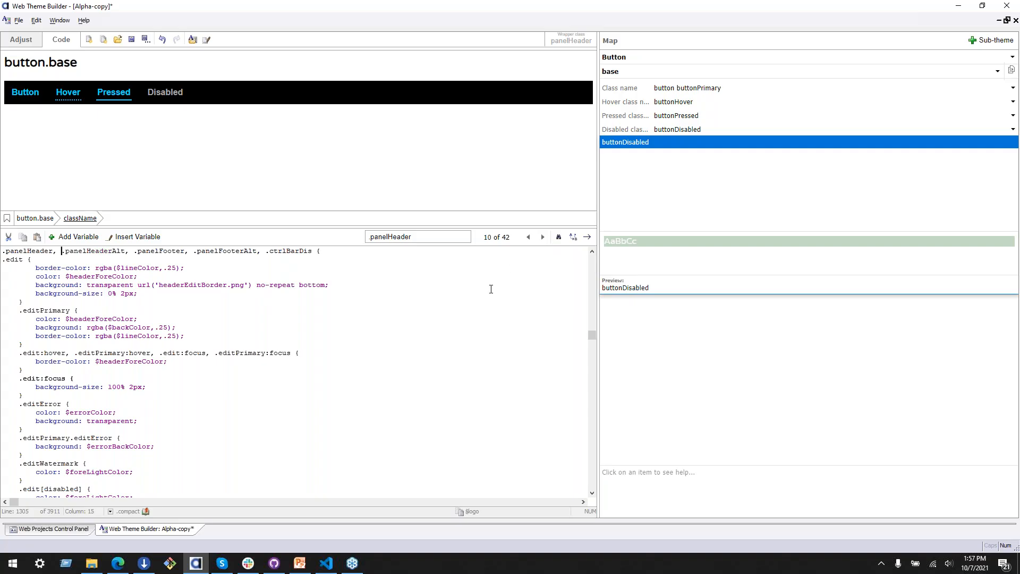
click(543, 237)
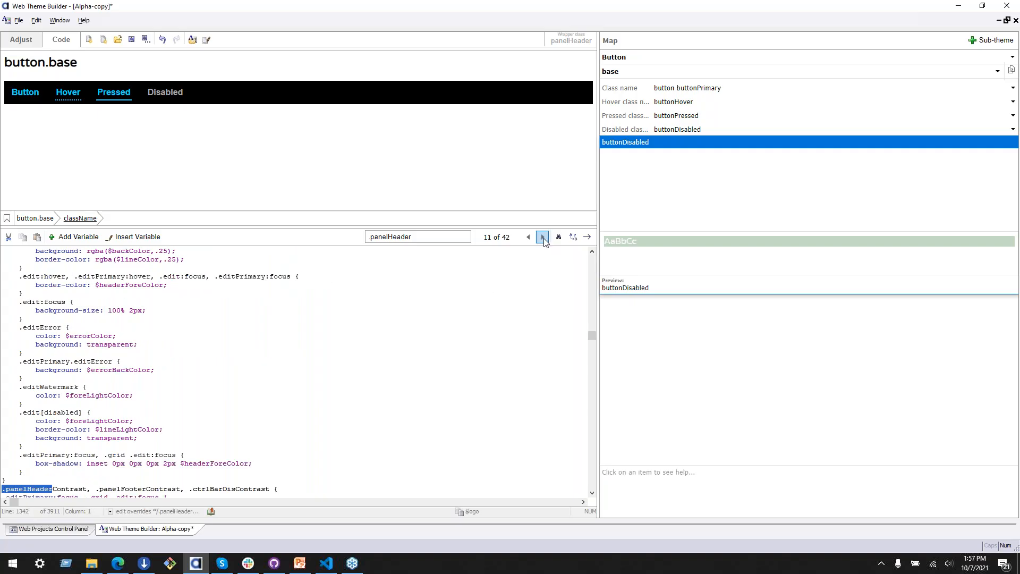
click(543, 237)
click(543, 237)
click(543, 237)
click(543, 237)
click(543, 237)
click(543, 237)
scroll(433, 346, down, 4)
click(543, 237)
click(542, 237)
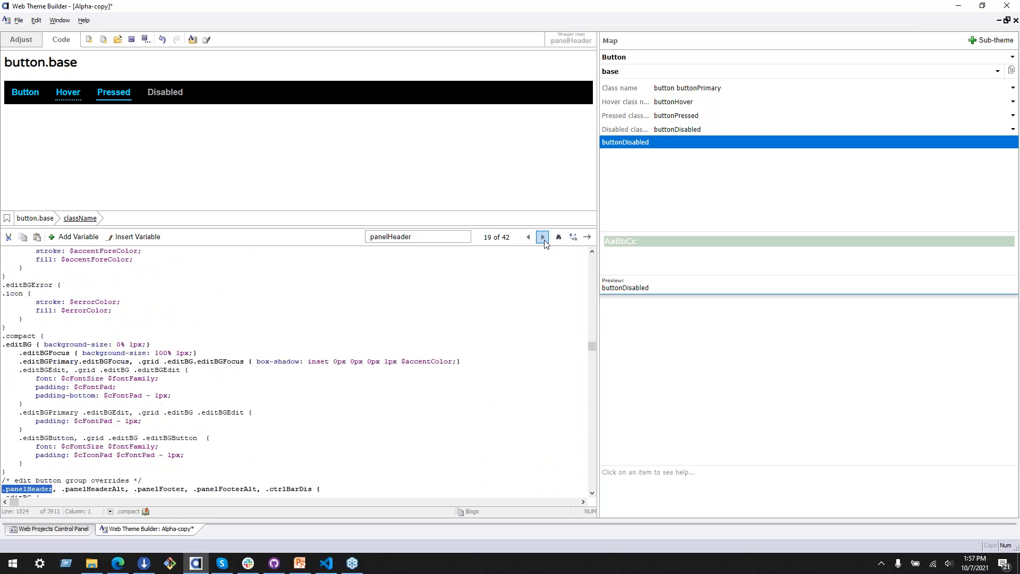
Step: Search the theme code for .buttonPrimary instead of .panelHeader
double_click(386, 237)
key(BackSpace)
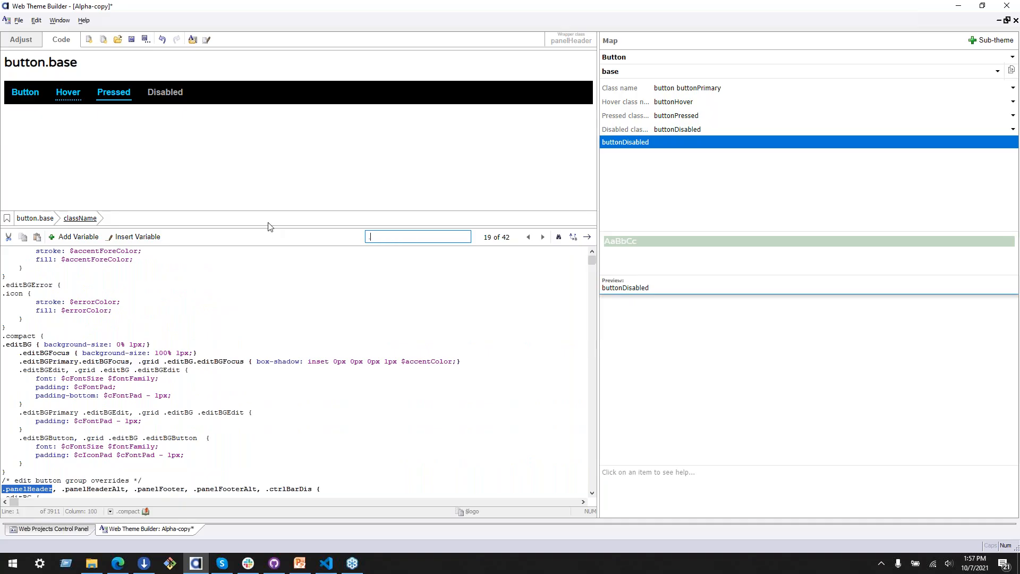
text(button)
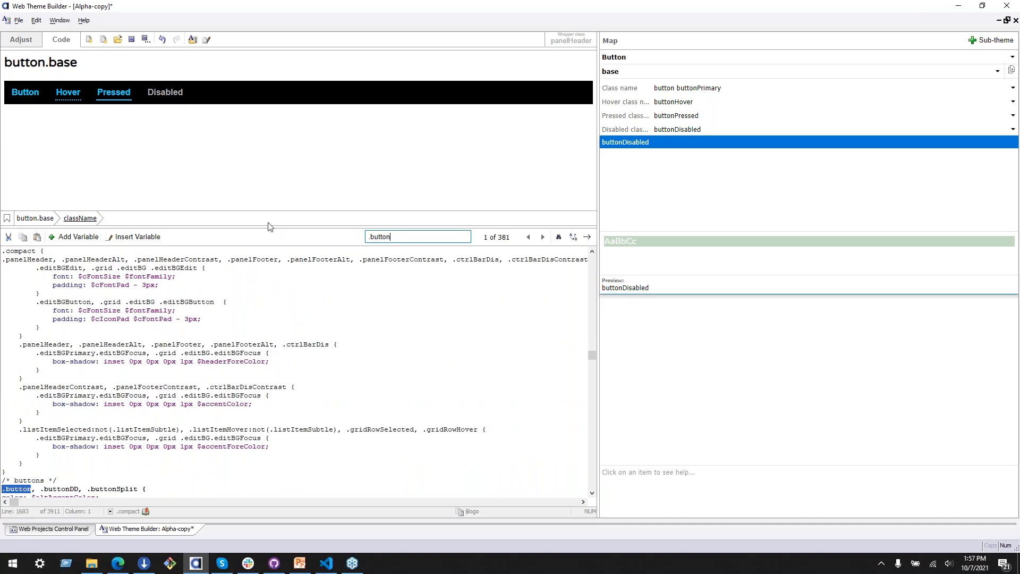
text(Primary)
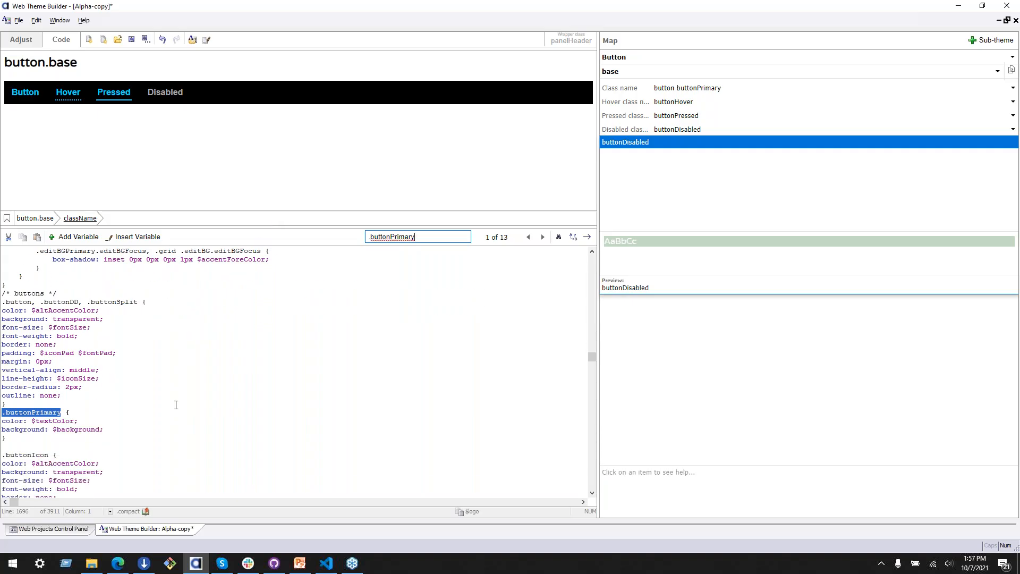
Step: Go through the .buttonPrimary matches from the second one on, examining the icon, hover and pressed rules
click(542, 237)
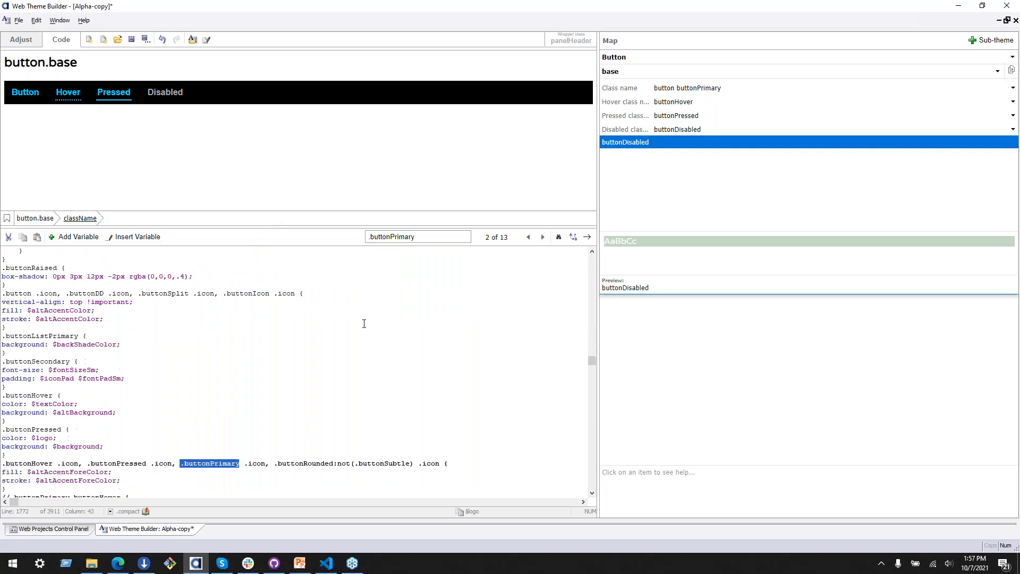
scroll(370, 324, down, 2)
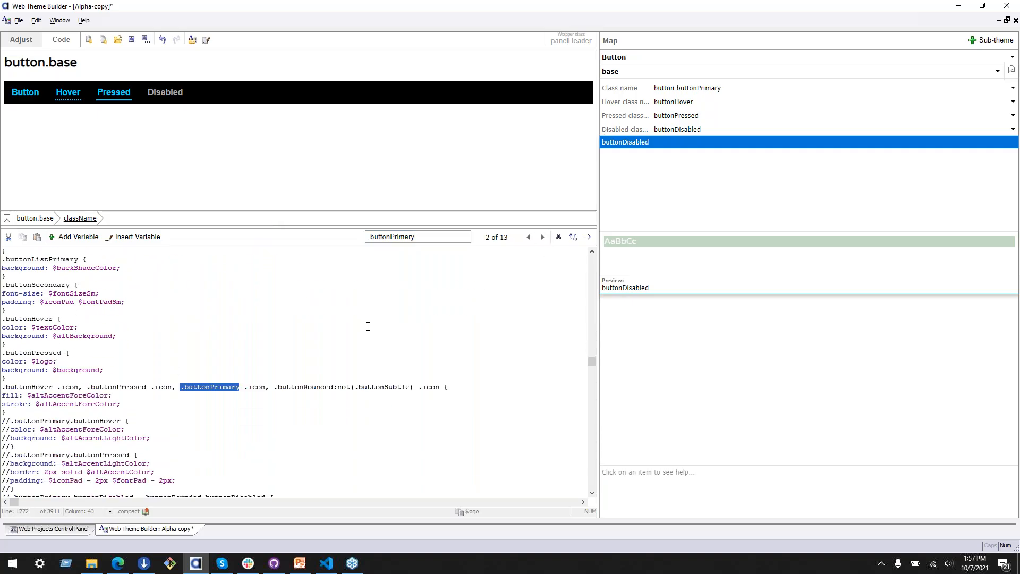
click(543, 237)
click(544, 237)
click(543, 237)
click(543, 237)
click(544, 237)
click(543, 237)
scroll(356, 346, down, 5)
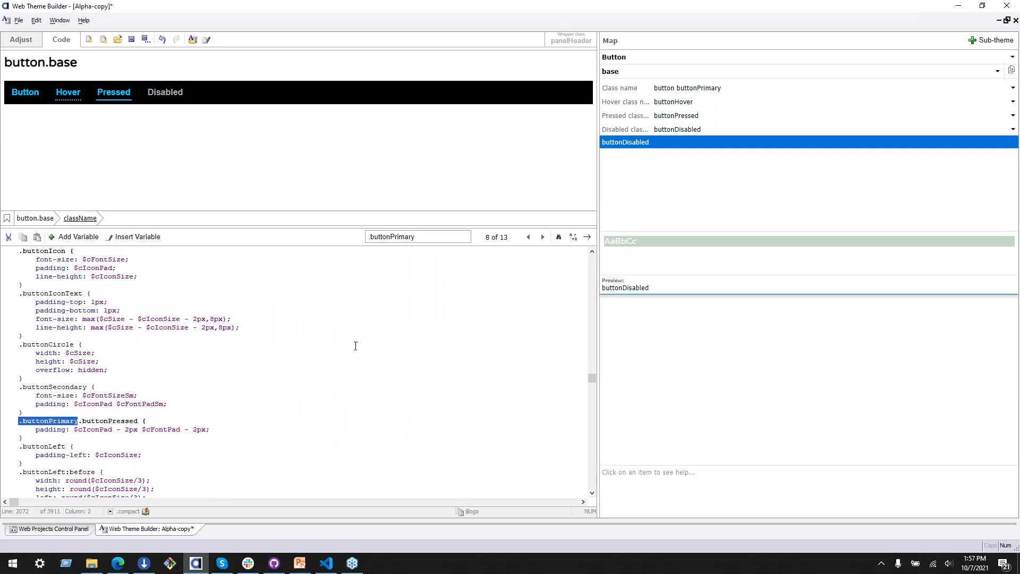
Step: Set the background of the .buttonPrimary, .buttonCricle rule in the selected list/grid item overrides to $logo
click(543, 237)
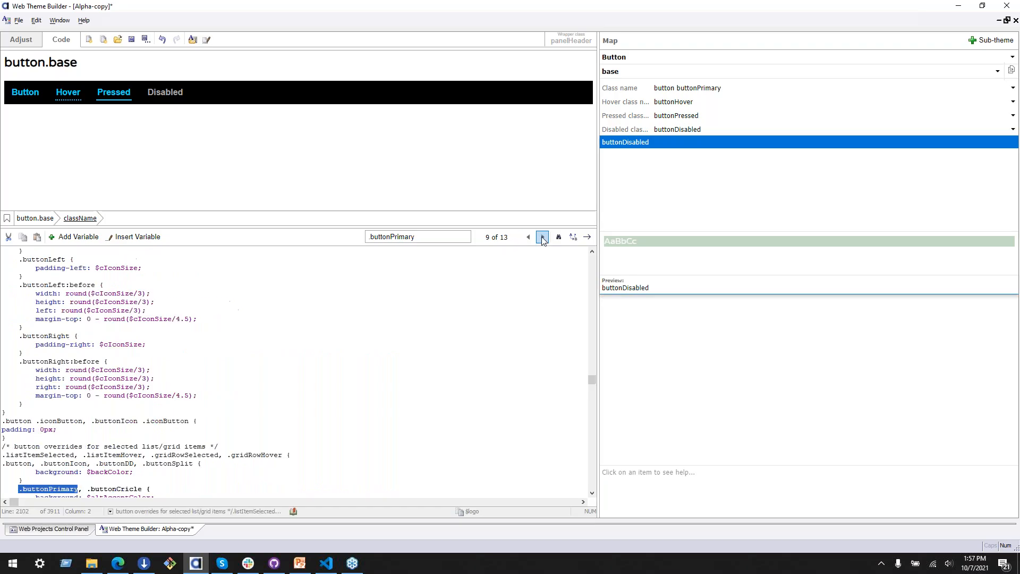
scroll(387, 372, down, 3)
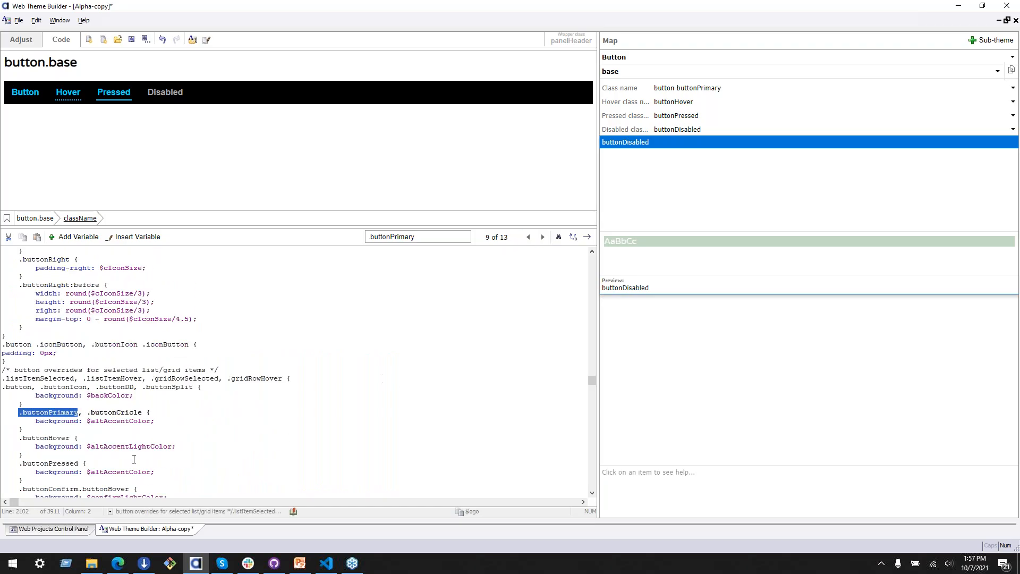
drag(85, 424, 151, 423)
text($logo)
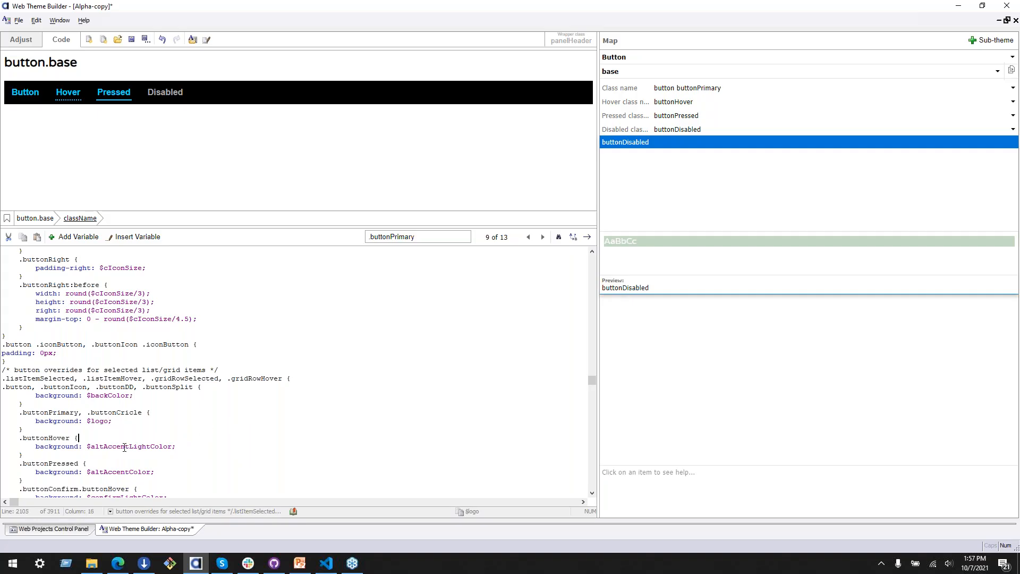
scroll(124, 447, down, 2)
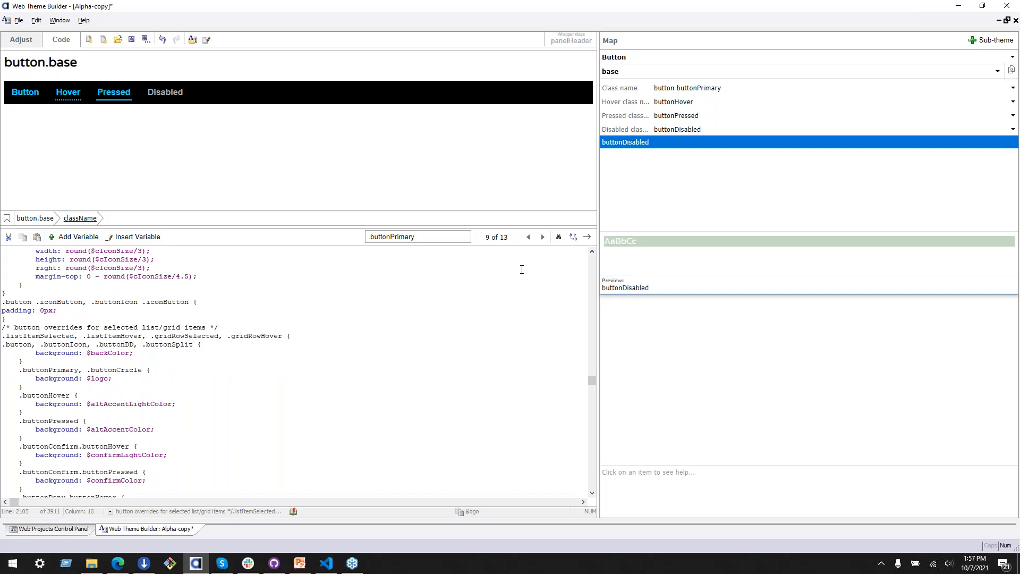
Step: Set the text color of the pressed and hover buttons in the panel header and footer override rule to $logo
click(542, 236)
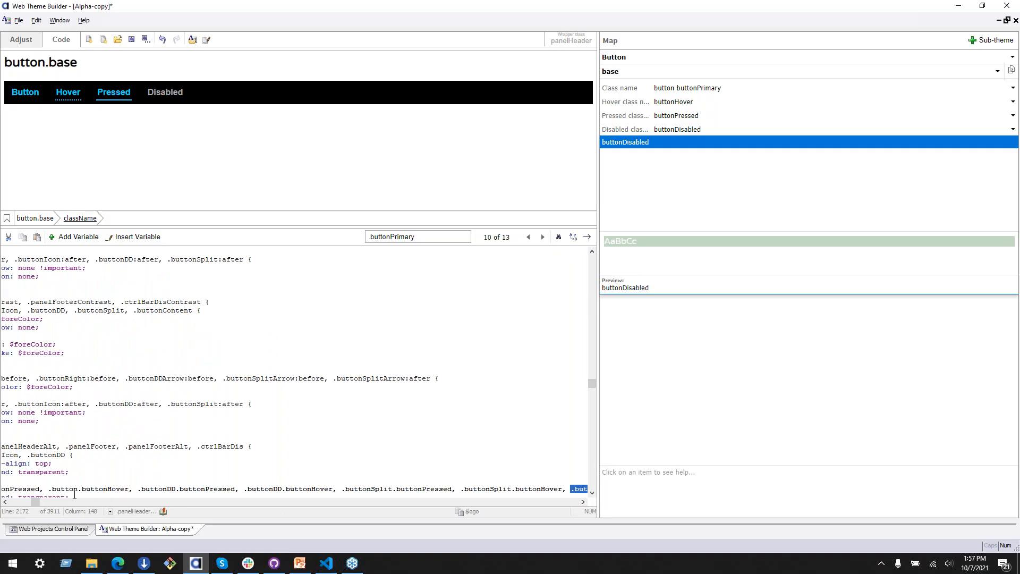
drag(35, 500, 12, 500)
scroll(80, 446, down, 4)
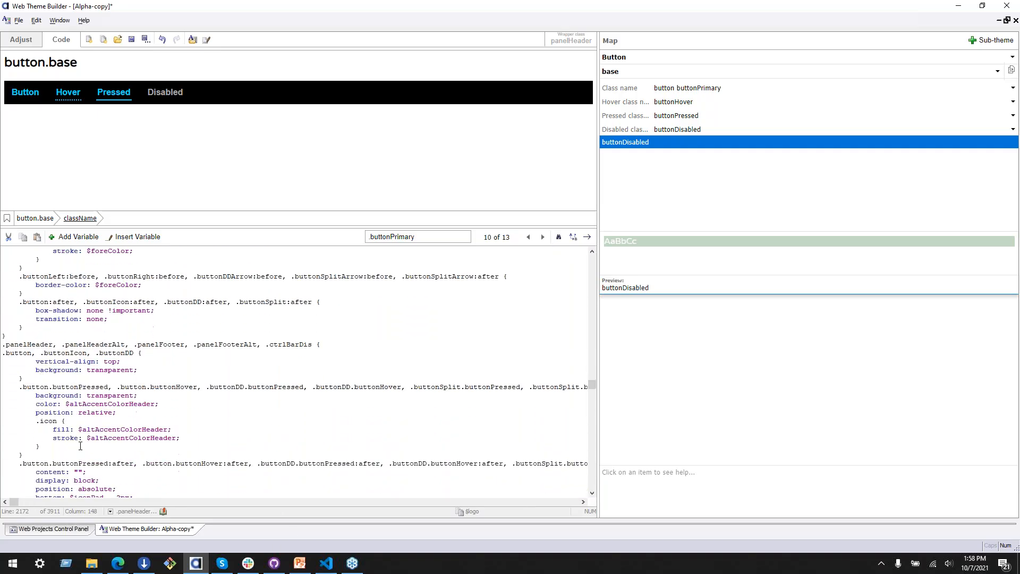
drag(66, 404, 155, 406)
text($logo)
click(169, 447)
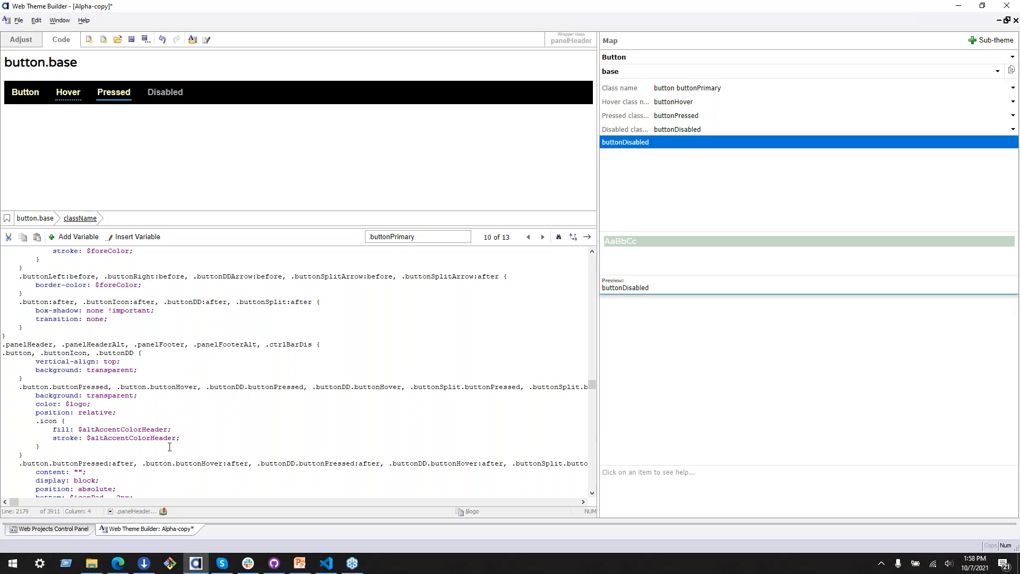
click(73, 406)
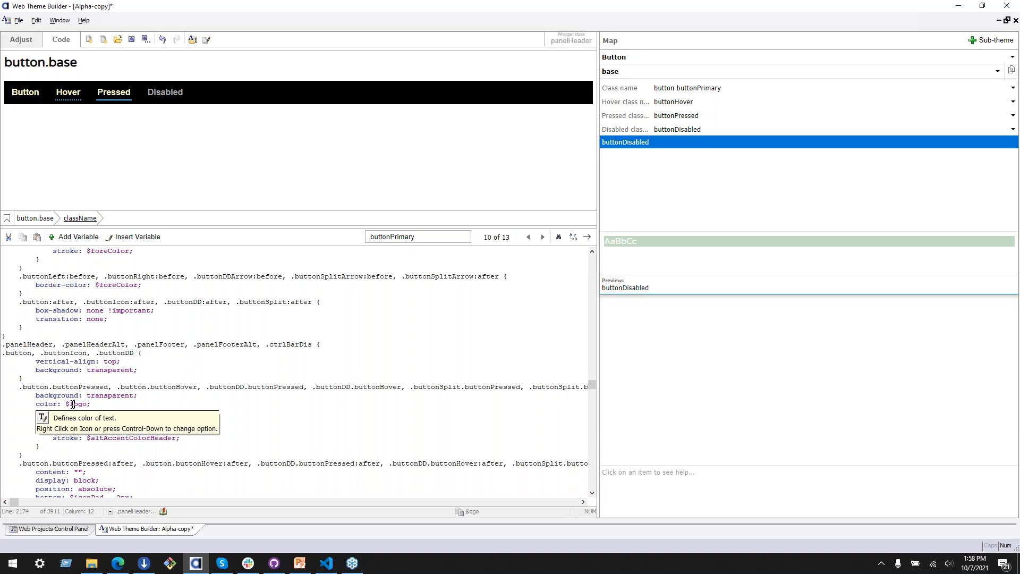
click(98, 380)
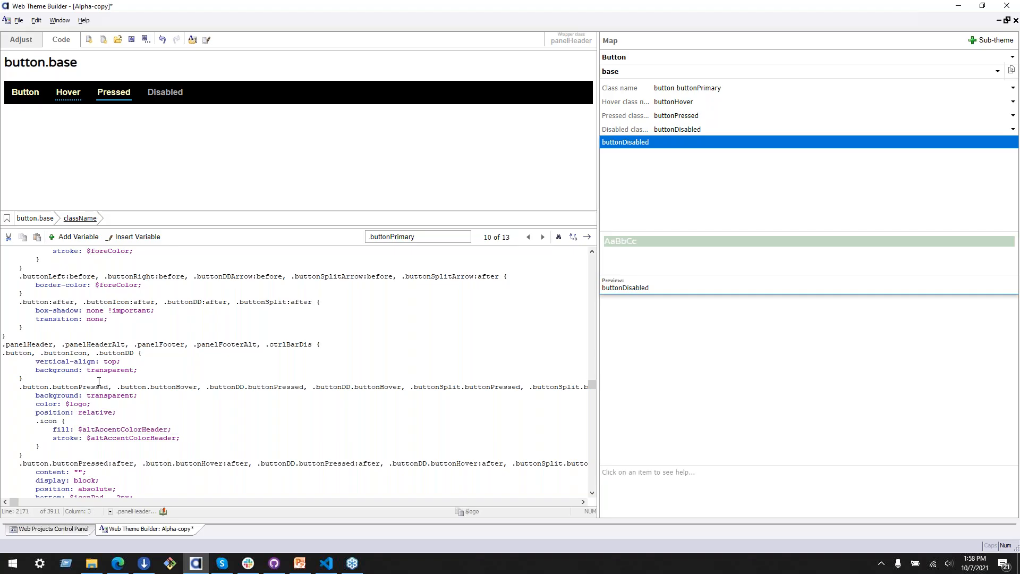
Step: Change the color in the border-bottom of the panel header's pressed and hover :after rule to $logo, keeping 2px solid
click(60, 99)
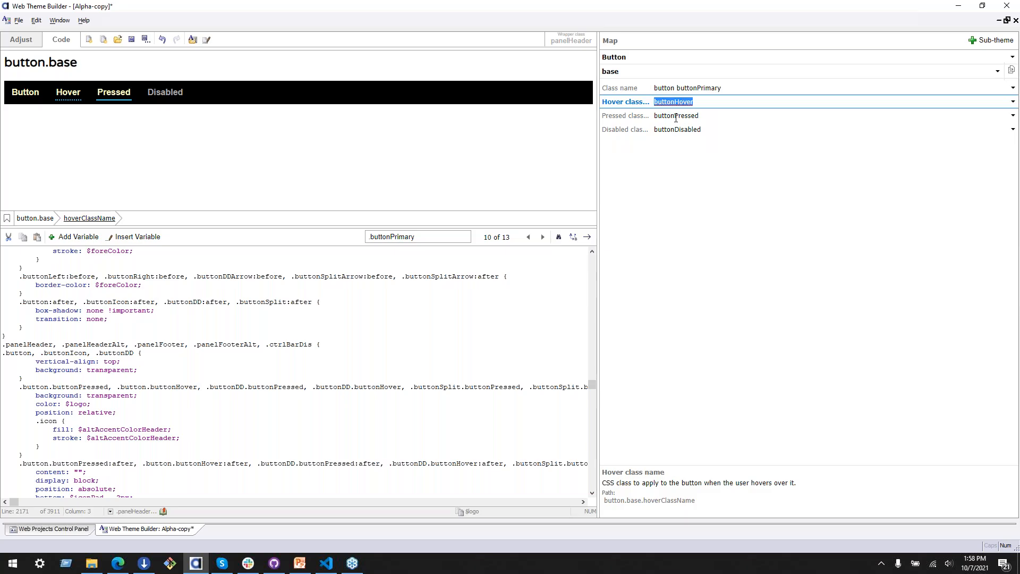
key(Down)
key(Down)
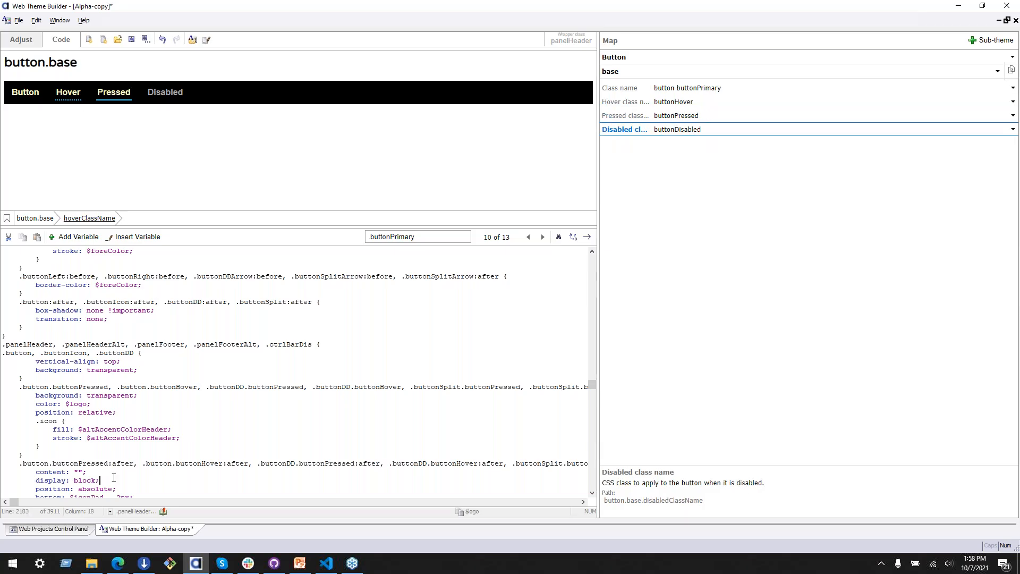
scroll(117, 468, down, 1)
click(118, 478)
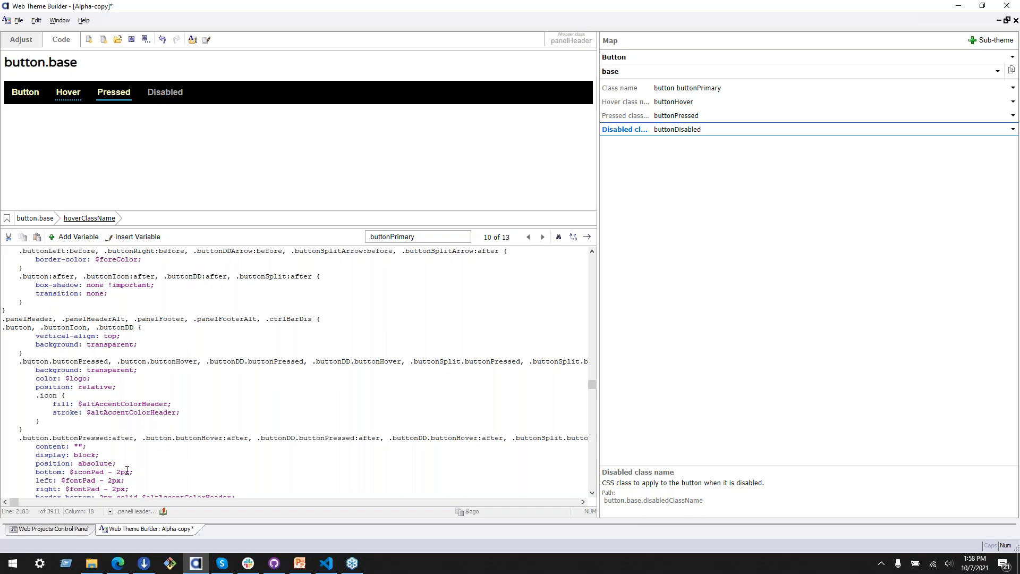
scroll(135, 468, down, 3)
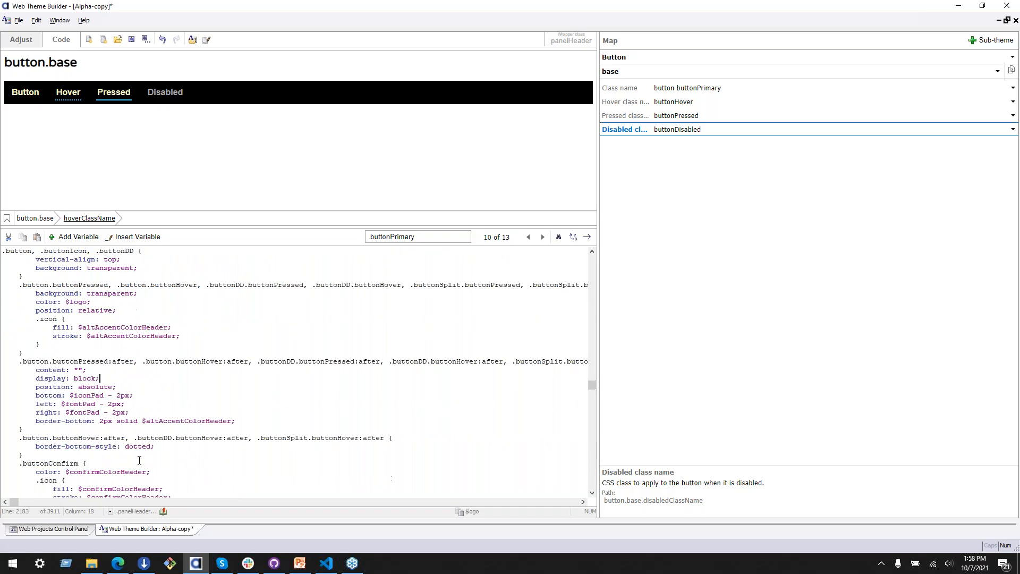
drag(138, 421, 231, 419)
text($logo)
key(Left)
key(Left)
key(Left)
key(Left)
key(Left)
Step: Open the list of button variants in the map
click(782, 73)
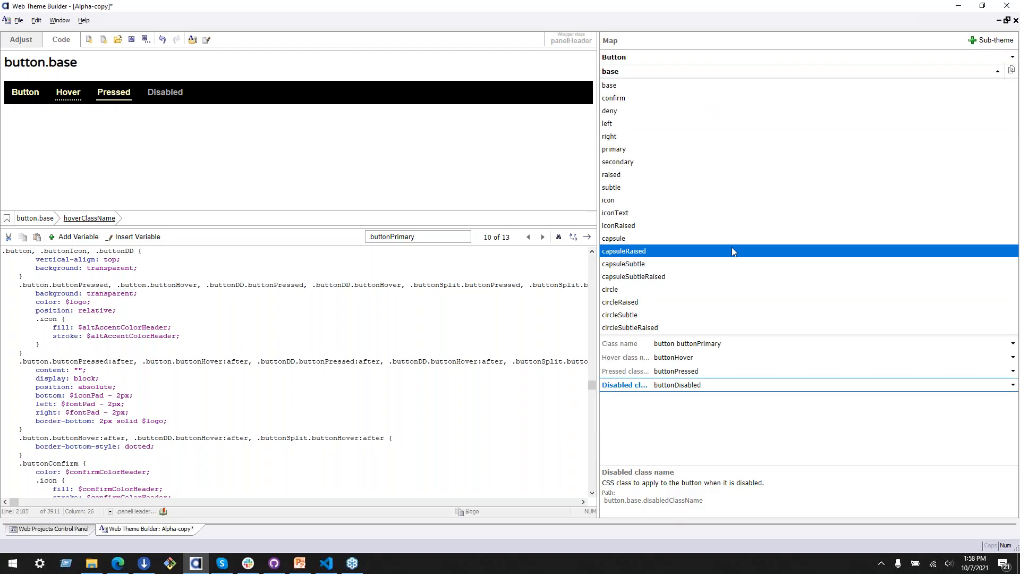
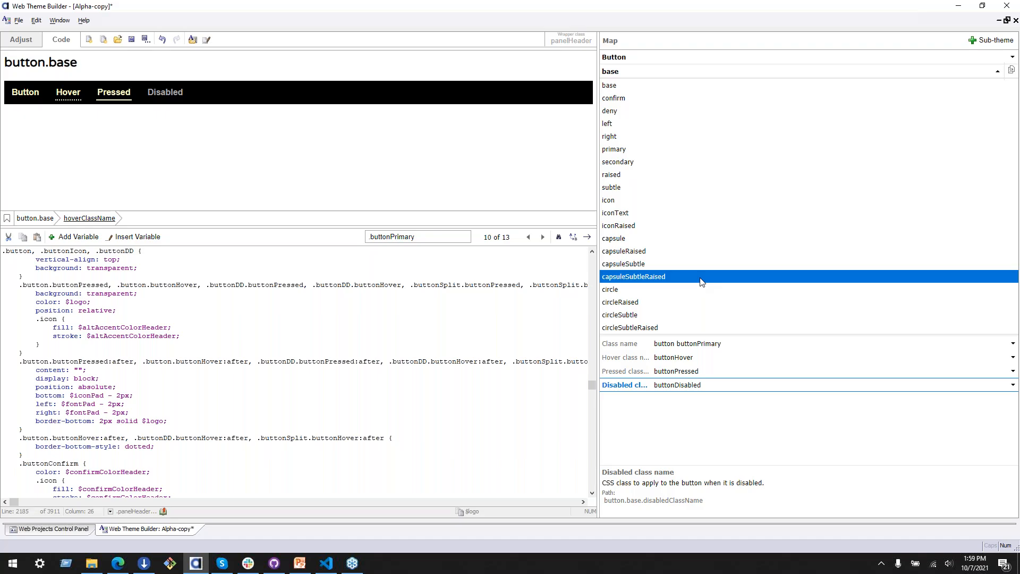
Step: Add blank lines at the end of the CSS code, after the .scrollIndHBar, .scrollIndVBar rule
click(376, 373)
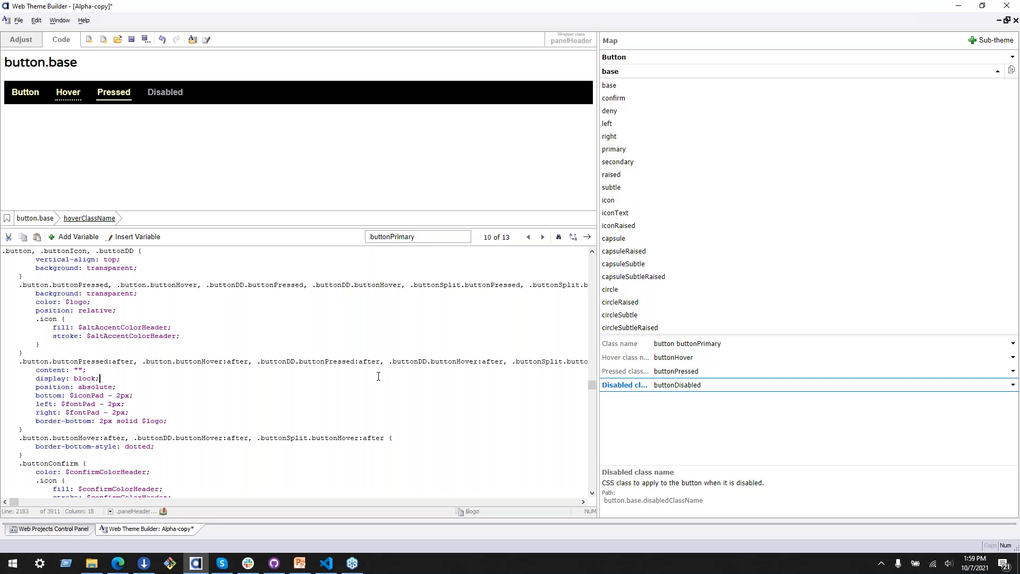
drag(592, 385, 593, 485)
click(187, 466)
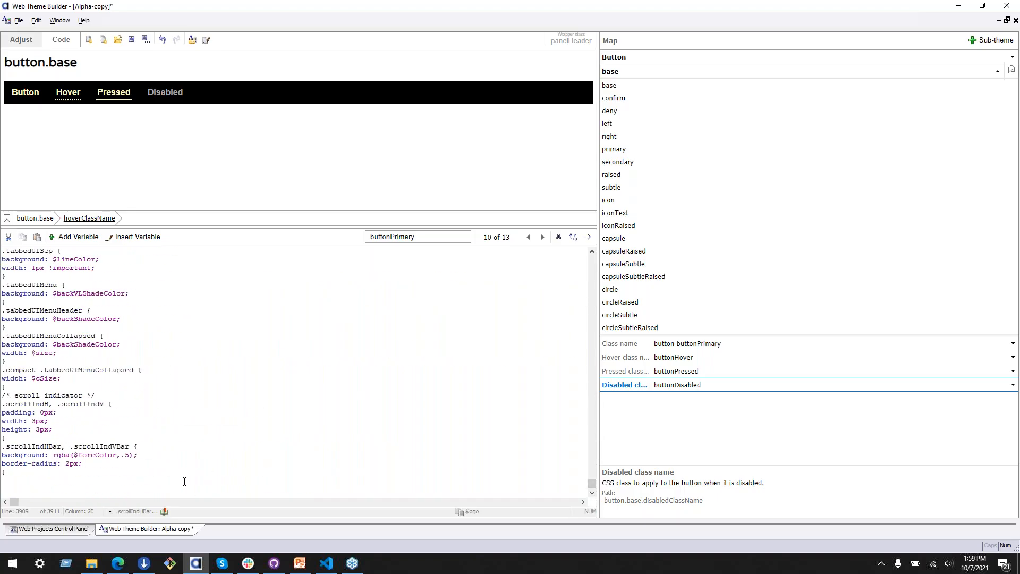
key(Return)
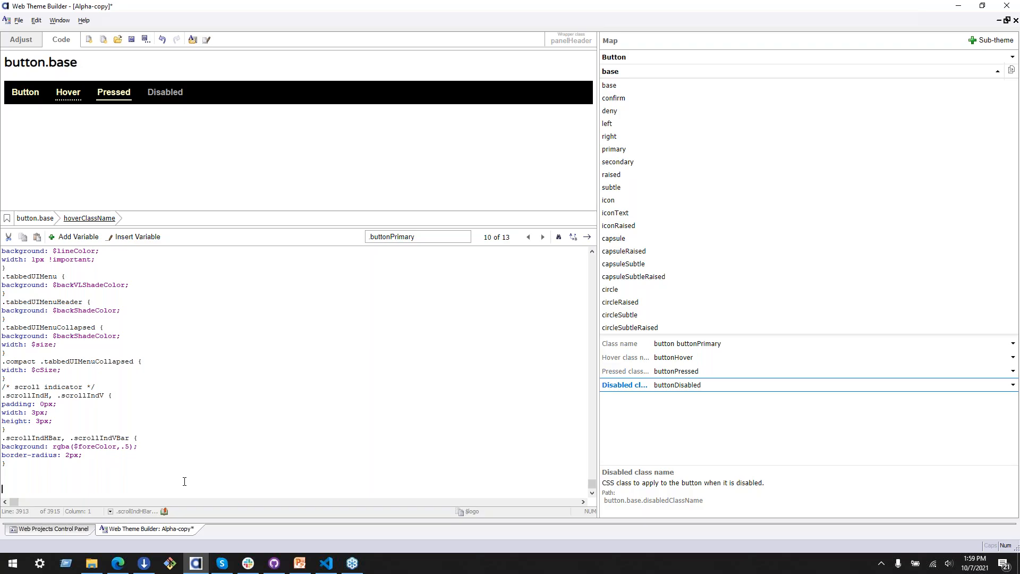
Step: View the Menu control and the Tab Band control in the map and preview
click(640, 73)
click(687, 61)
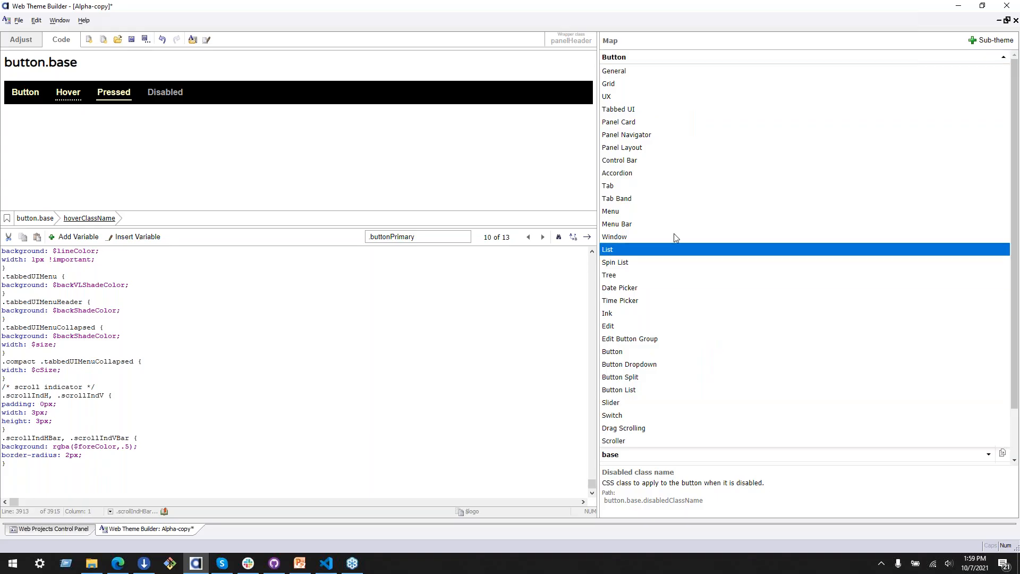
click(668, 210)
click(652, 59)
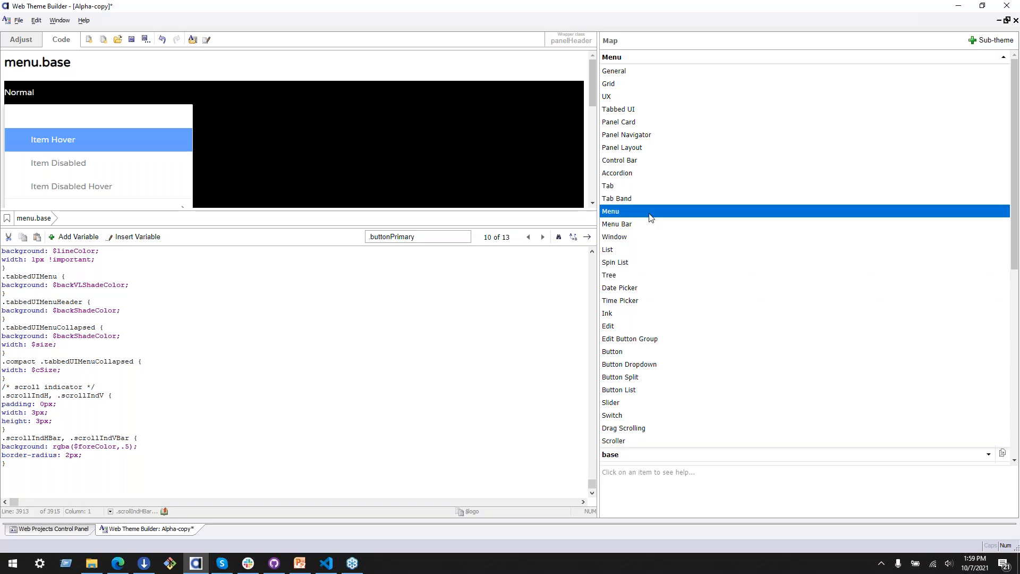
click(649, 198)
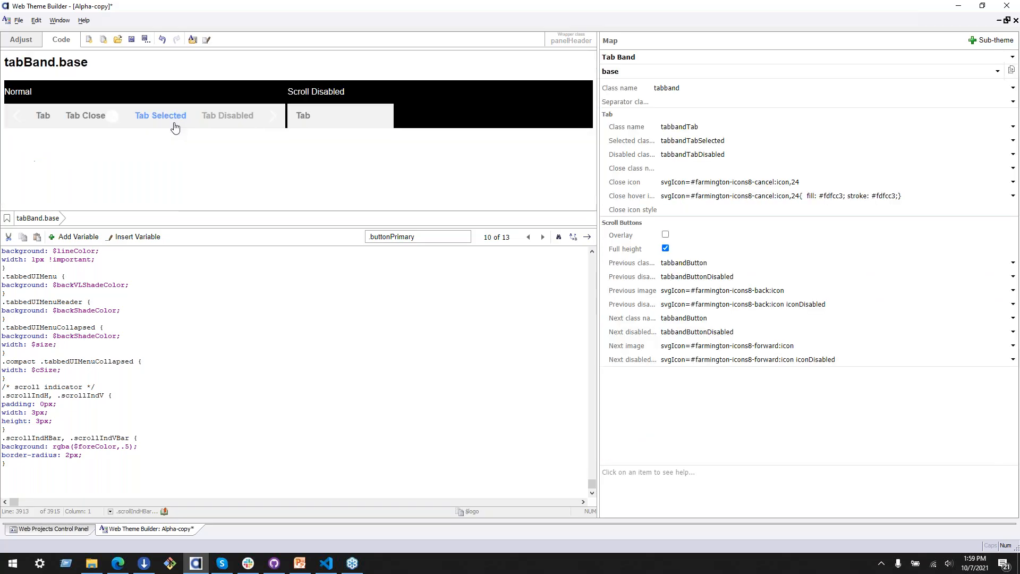
Step: Clear the preview's wrapper class name so that no wrapper is applied
click(571, 38)
key(Delete)
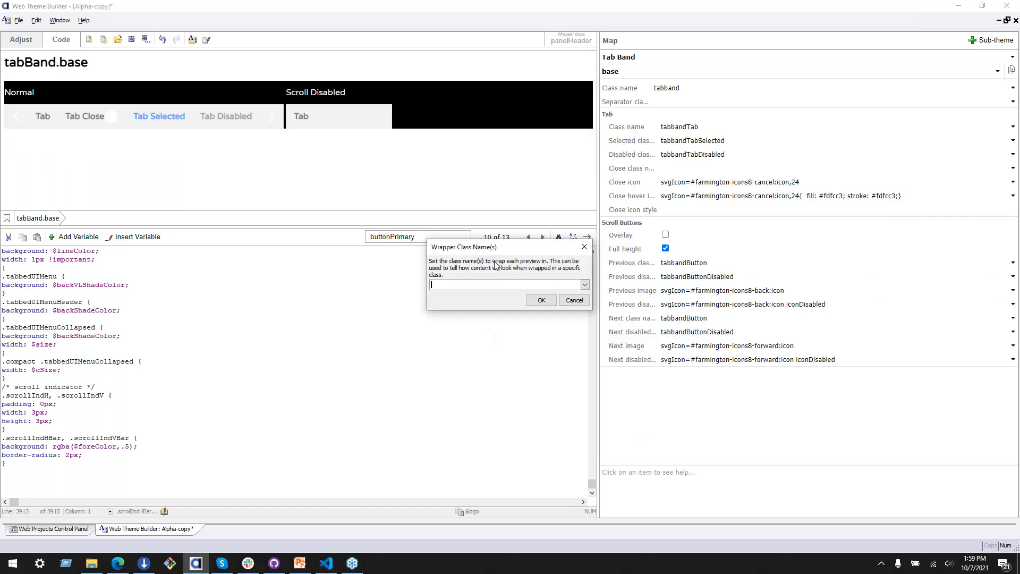
click(541, 301)
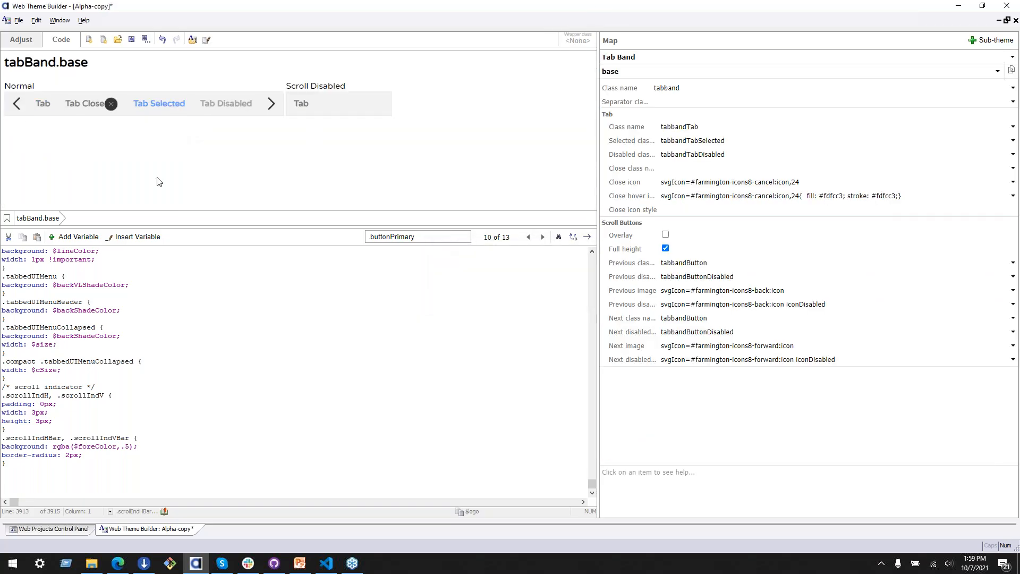
Step: Switch the map to the Tab control and select its Class name property
click(691, 88)
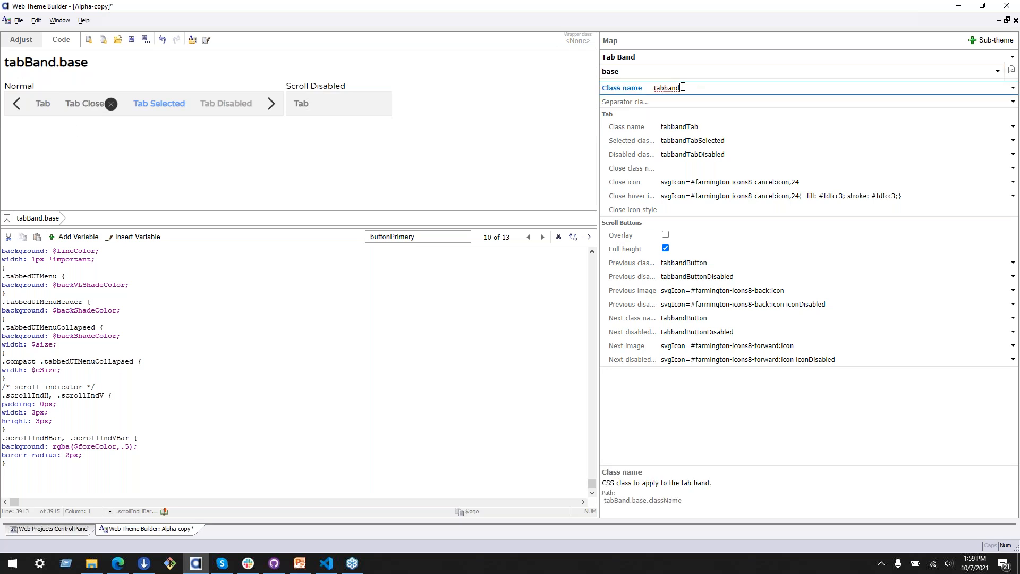
click(707, 58)
scroll(676, 427, down, 5)
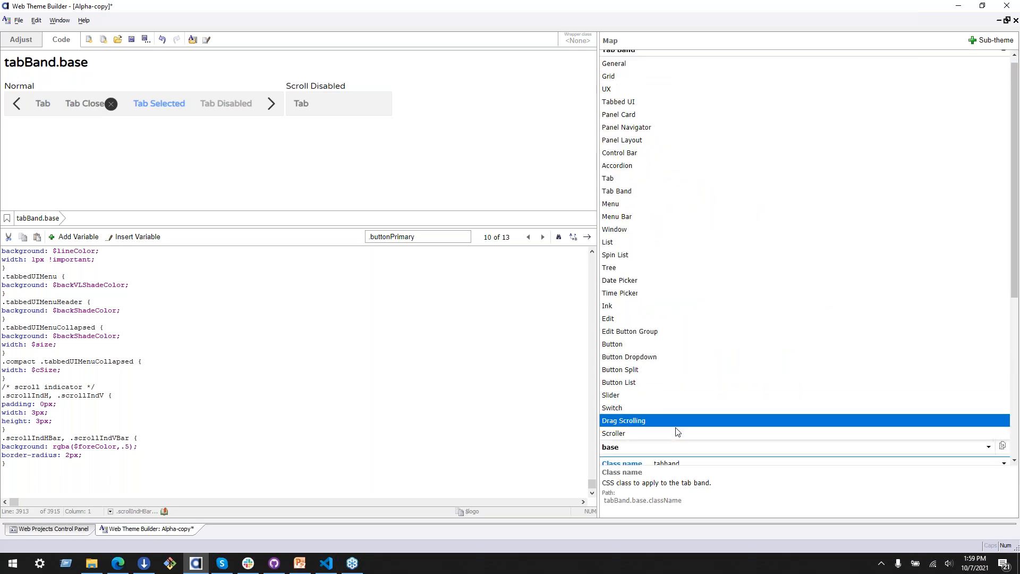
scroll(636, 205, up, 8)
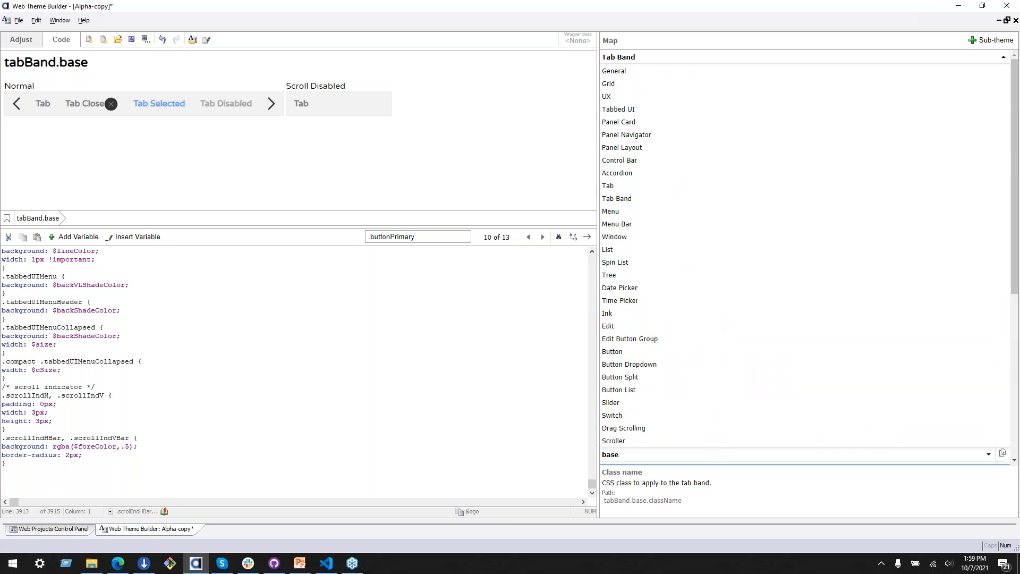
click(648, 185)
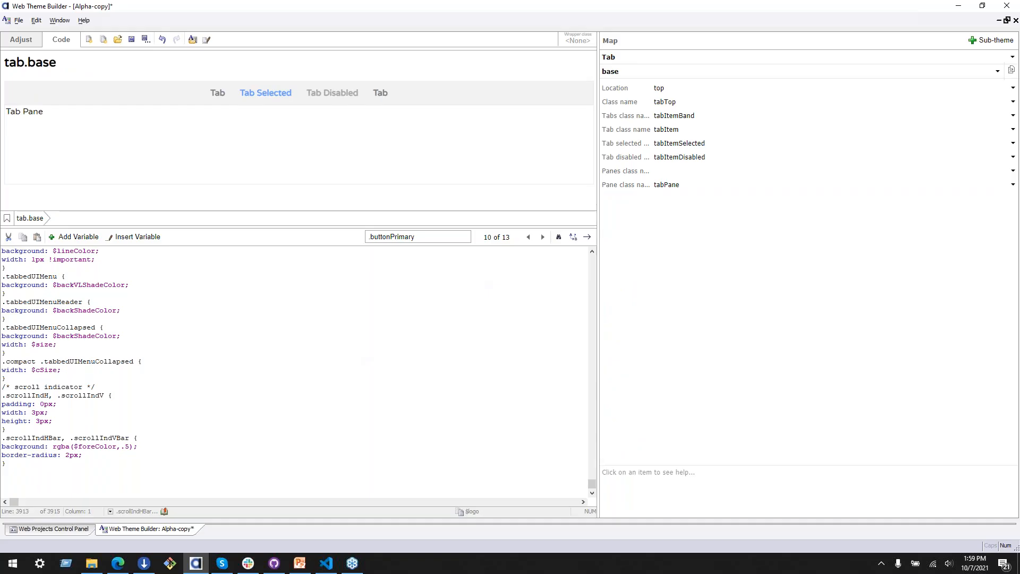
click(676, 102)
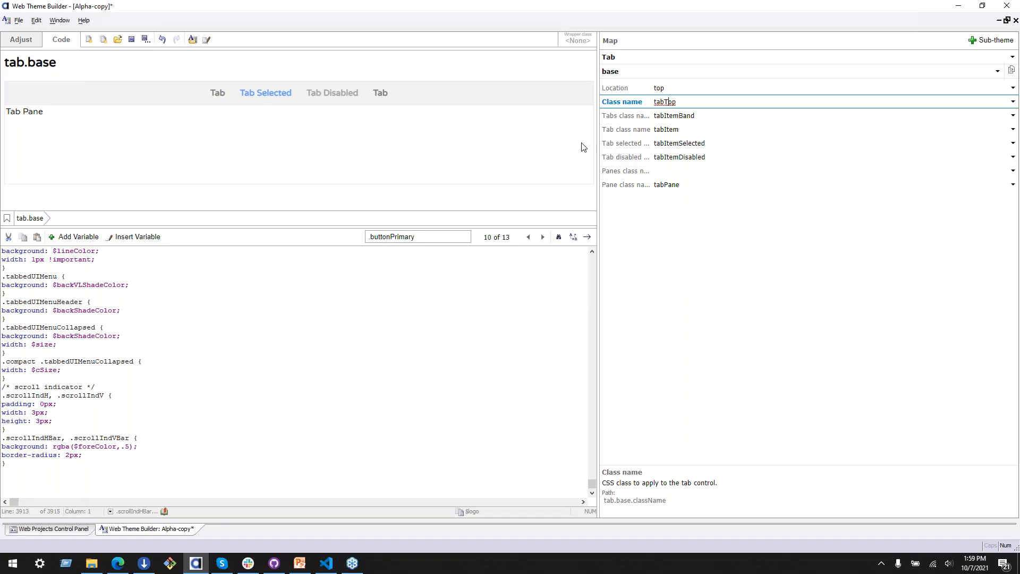
Step: Select the tab strip in the preview and copy its tabs class name, tabItemBand, from the map
key(alt+Tab)
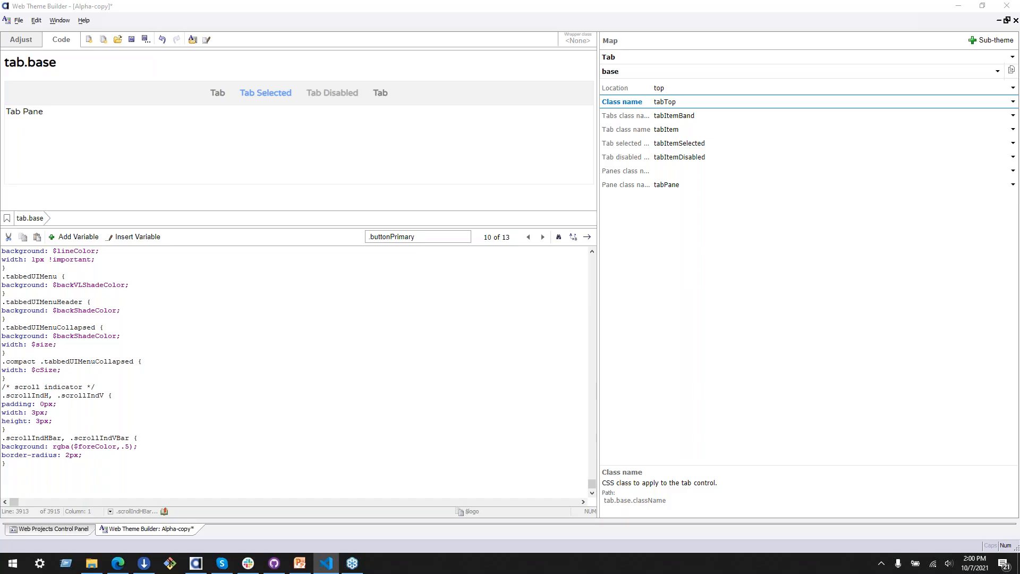
key(alt+Tab)
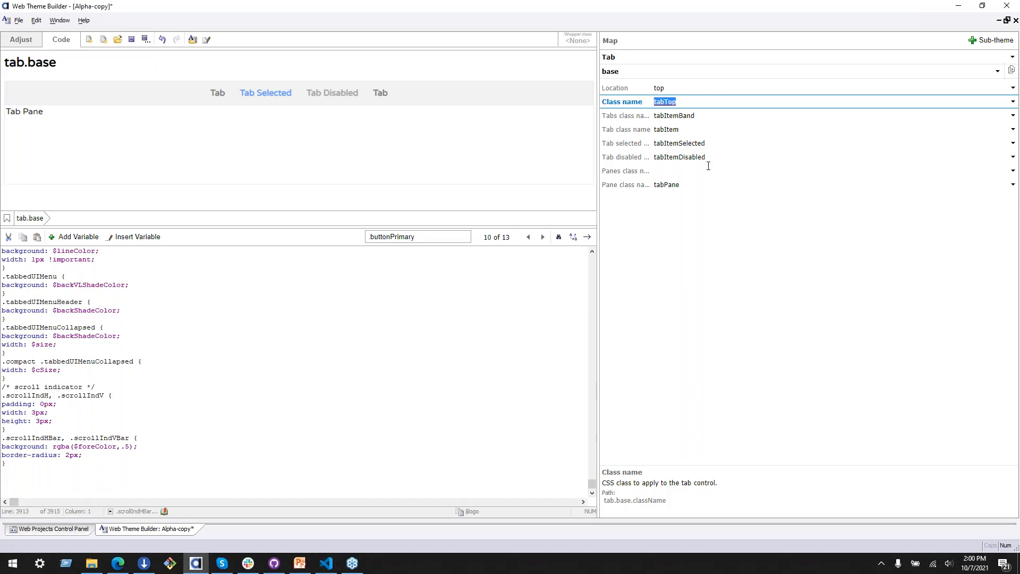
click(471, 99)
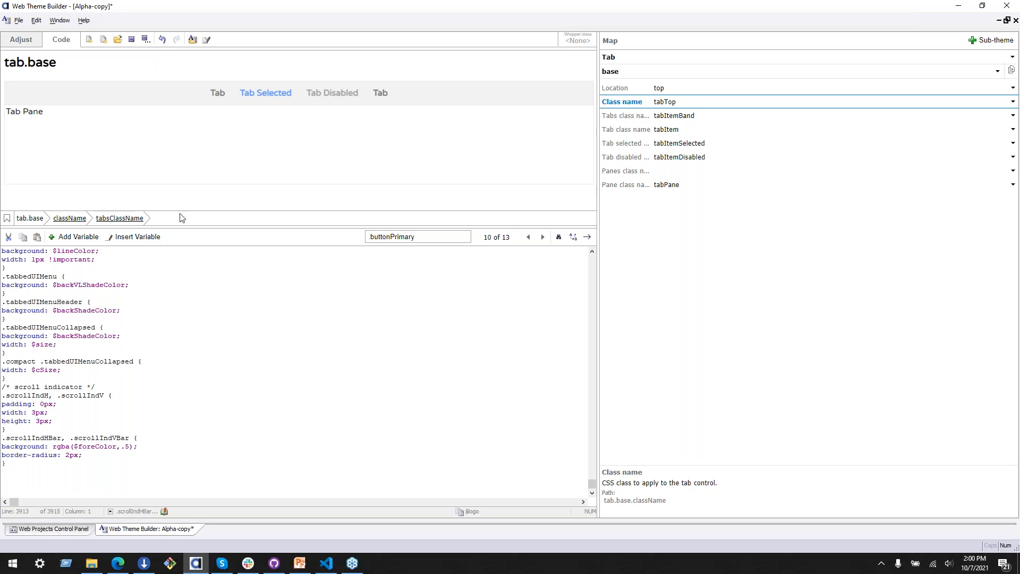
click(130, 220)
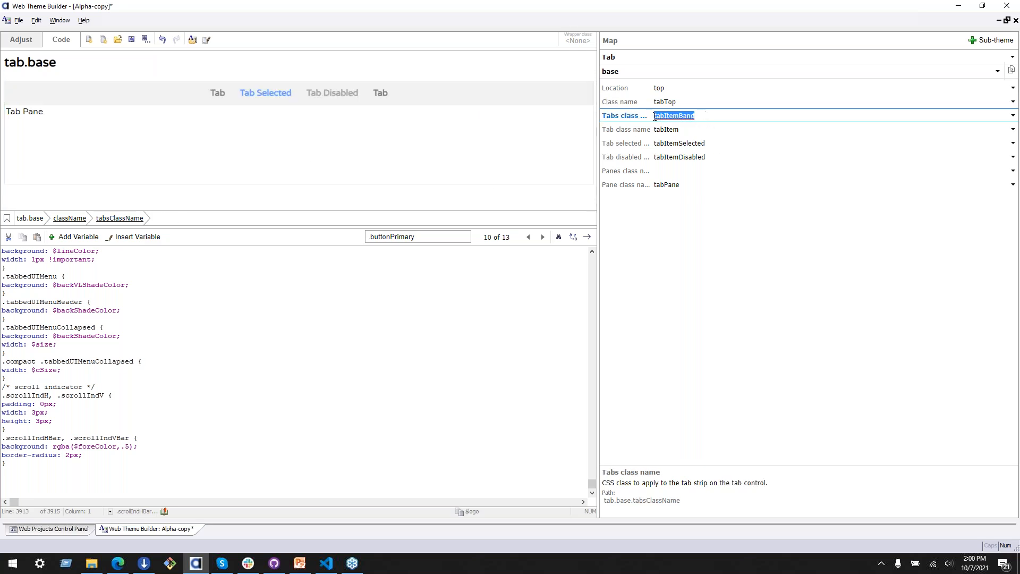
double_click(684, 115)
key(ctrl+c)
Step: Add an empty .tabItemBand rule at the end of the CSS code
click(113, 483)
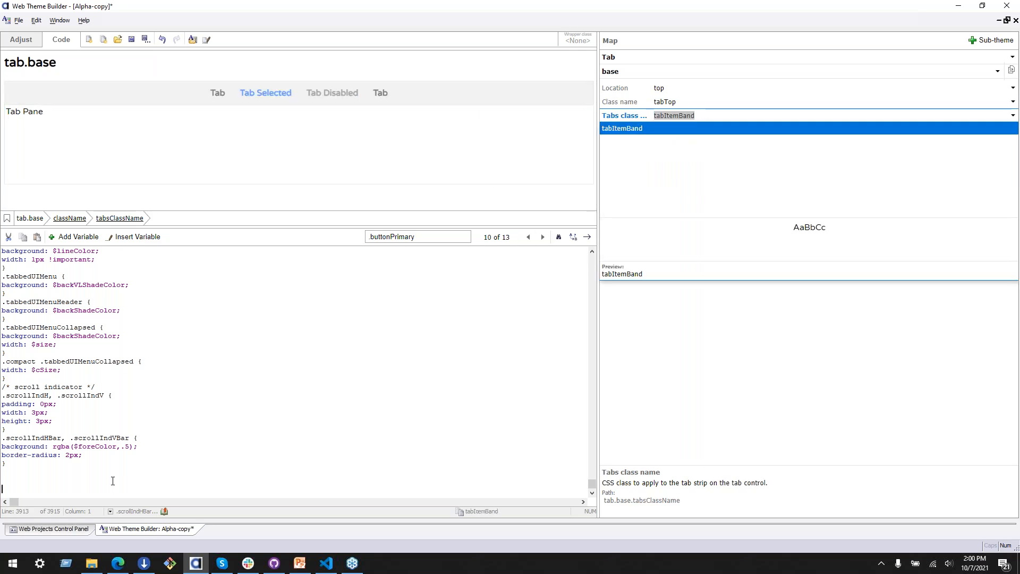
text(.)
text({})
key(Left)
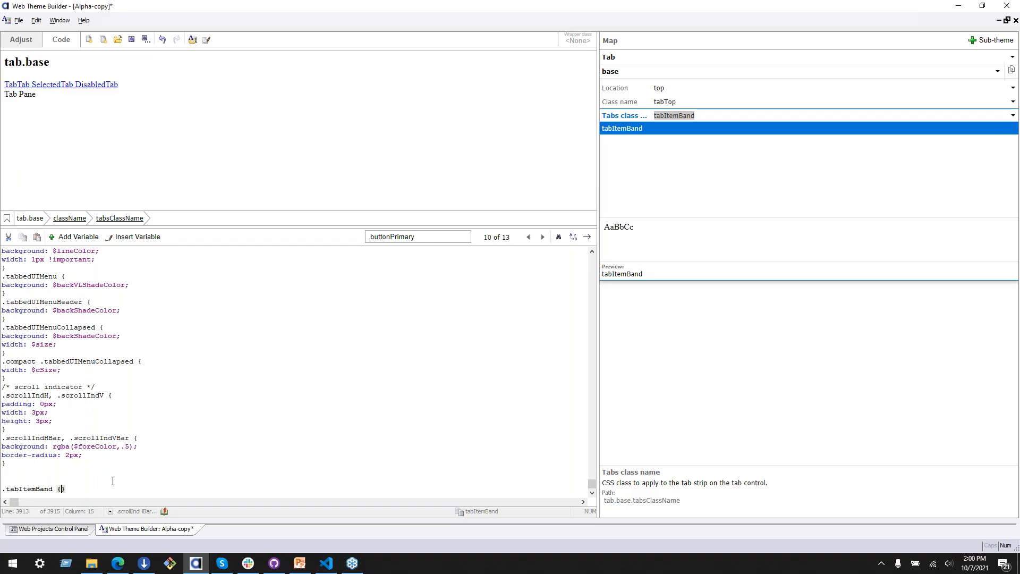
key(Return)
key(Up)
key(Return)
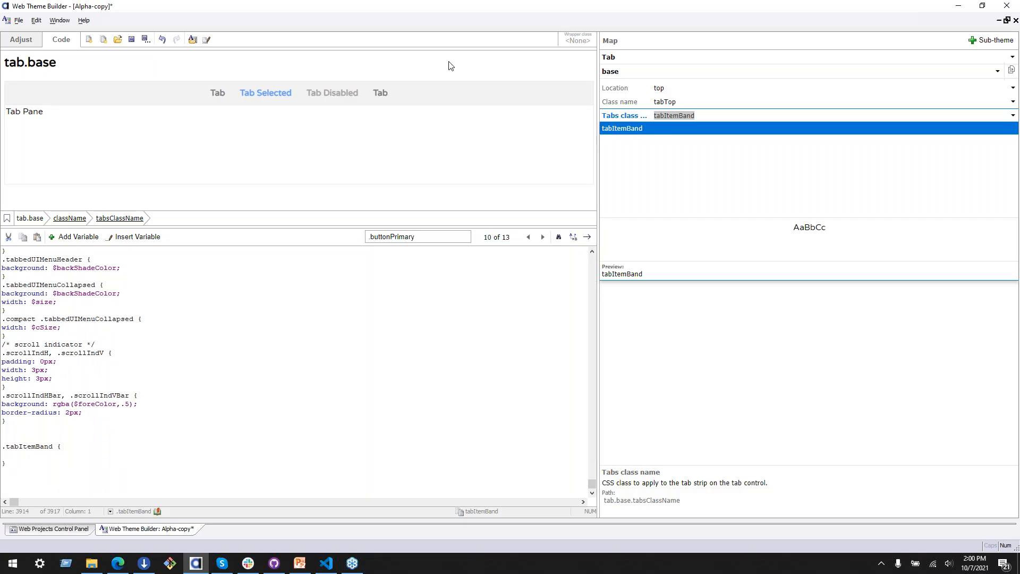
Step: Add a background declaration to the .tabItemBand rule using the $altBackground color variable
click(500, 104)
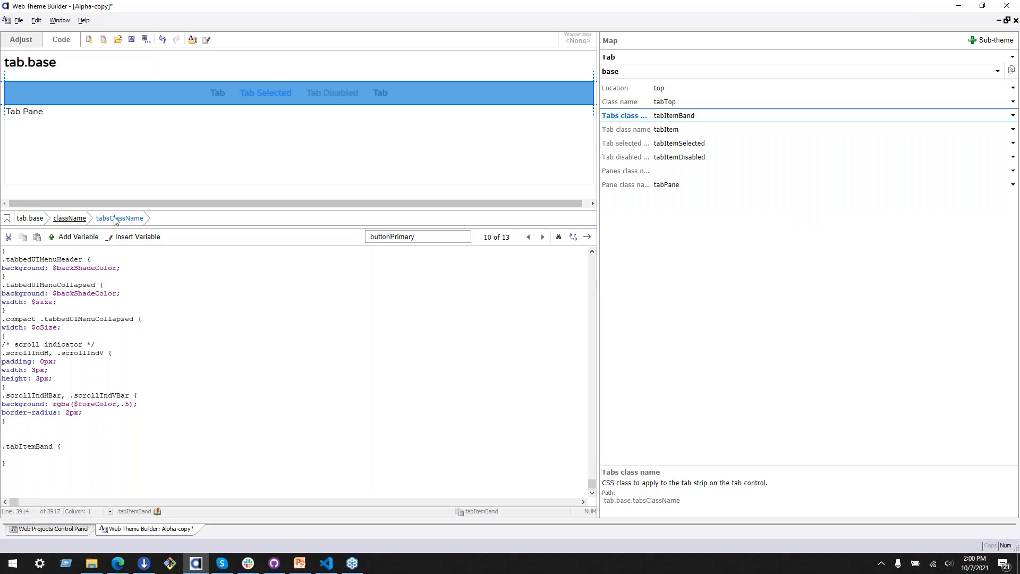
click(60, 448)
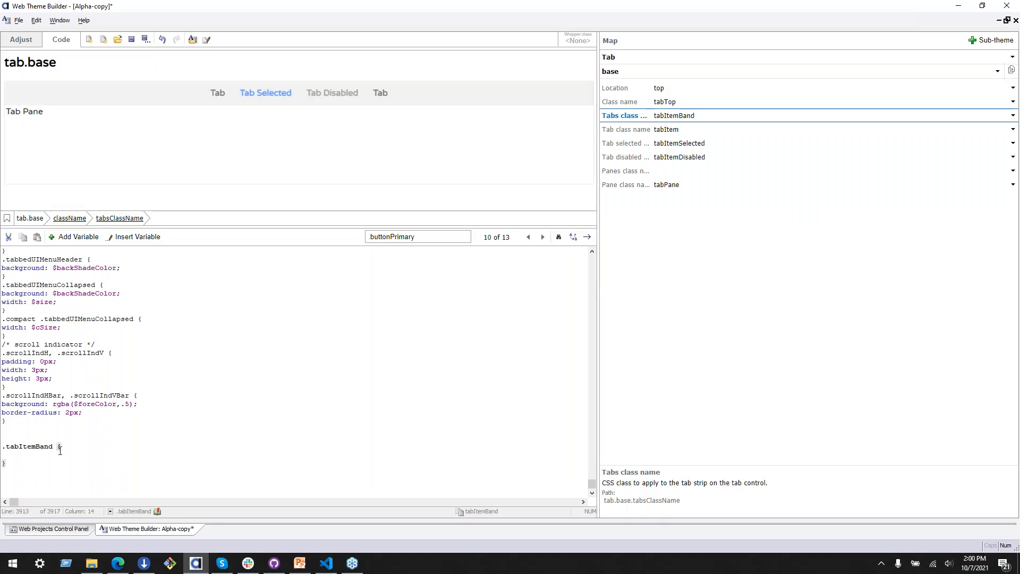
click(60, 455)
text(backgr)
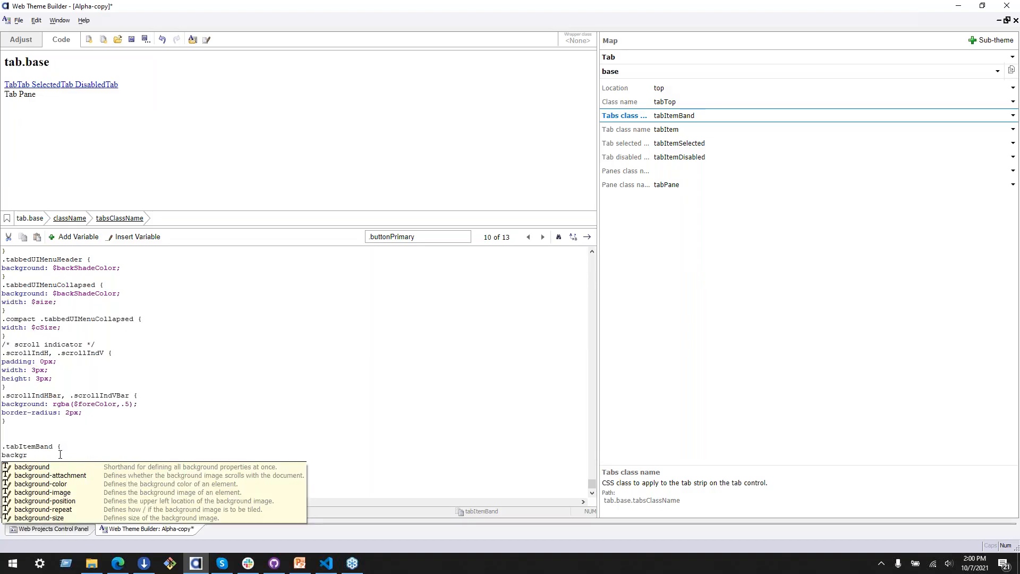
text(ound:)
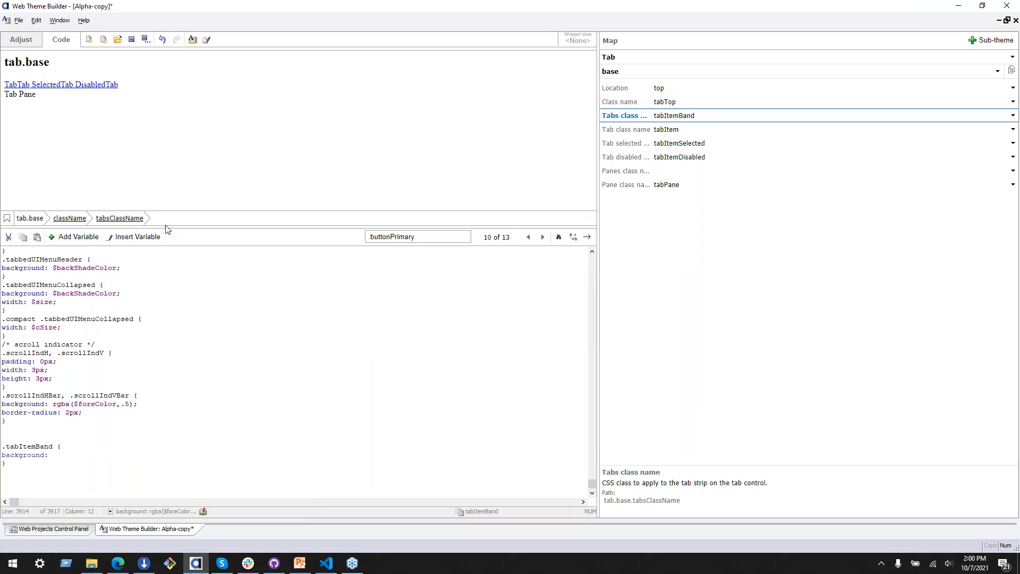
click(141, 241)
mouse_move(175, 249)
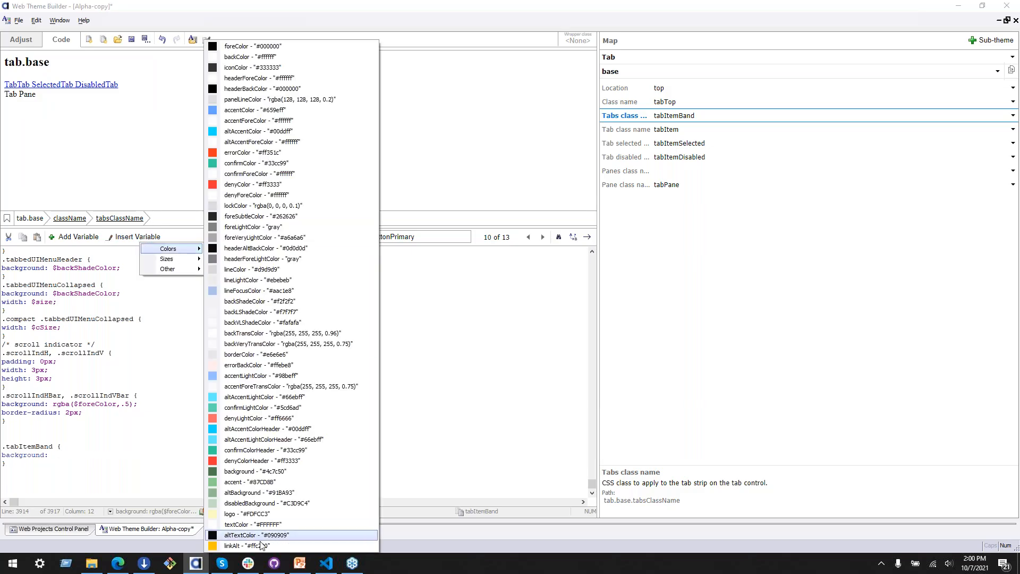
click(269, 494)
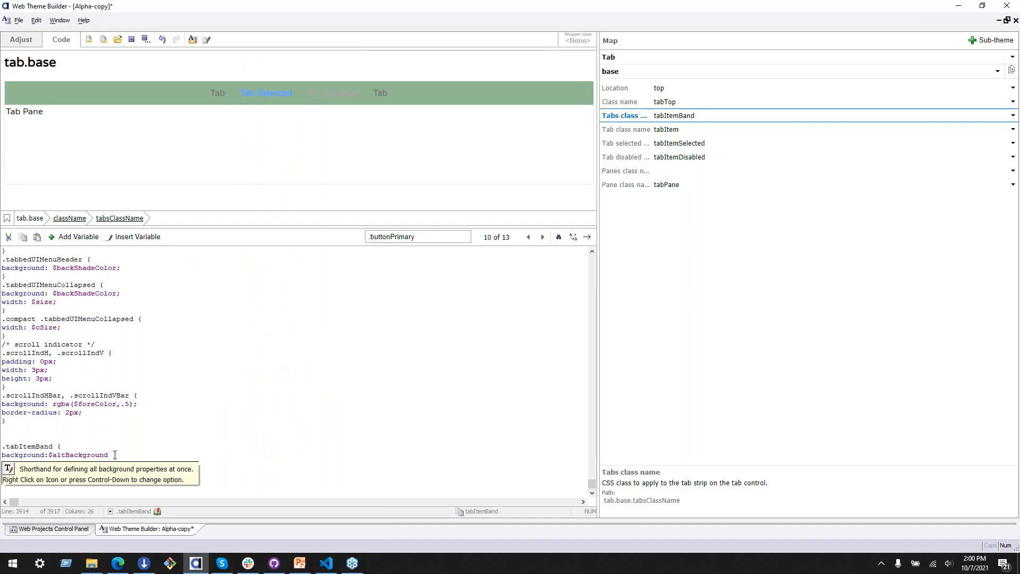
text(;)
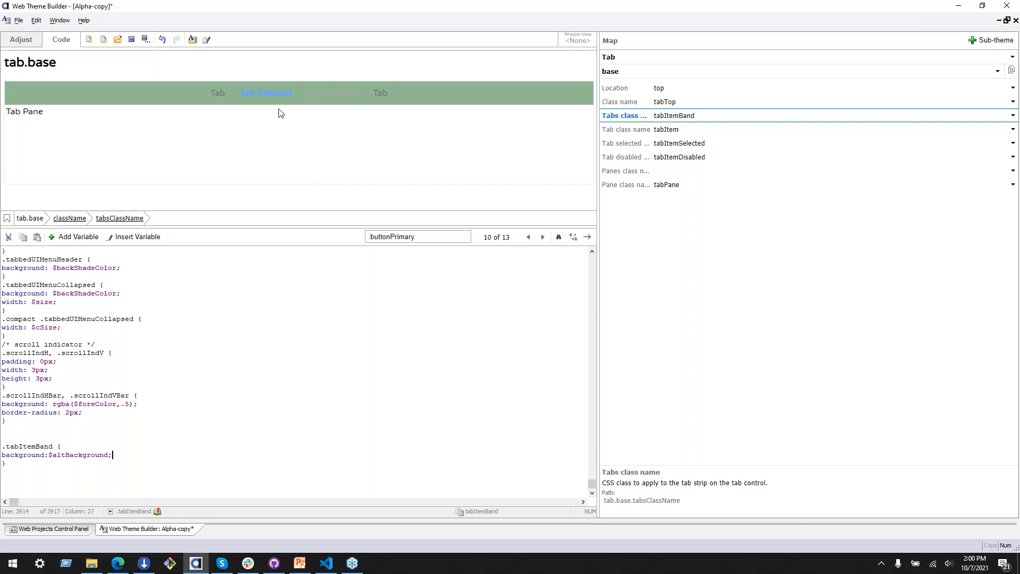
Step: Switch to the Farmington Brand Guidelines PDF in Edge and examine the tab colors in the Farm List Sample, keeping the tab preview in view
click(217, 96)
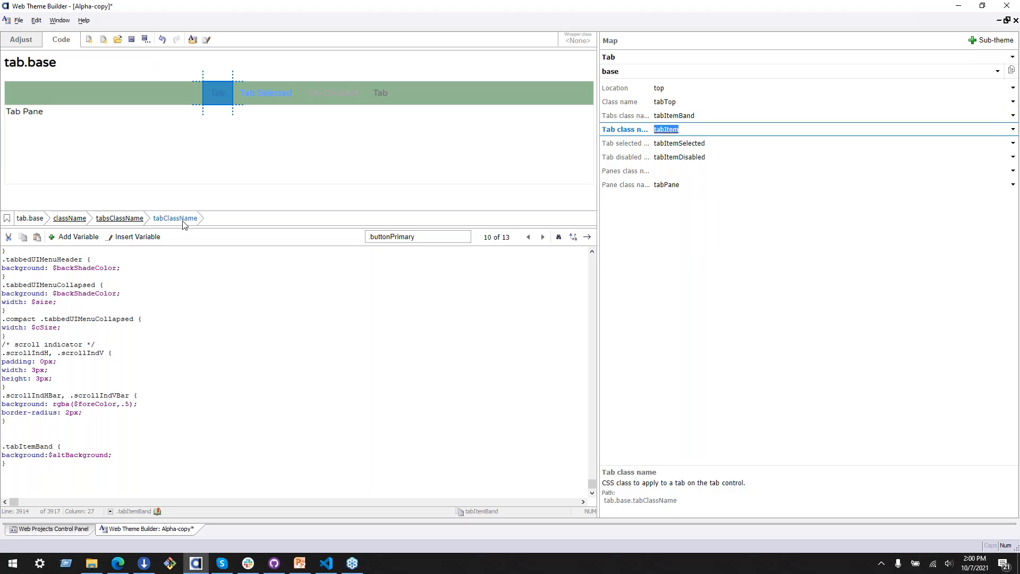
key(alt+Tab)
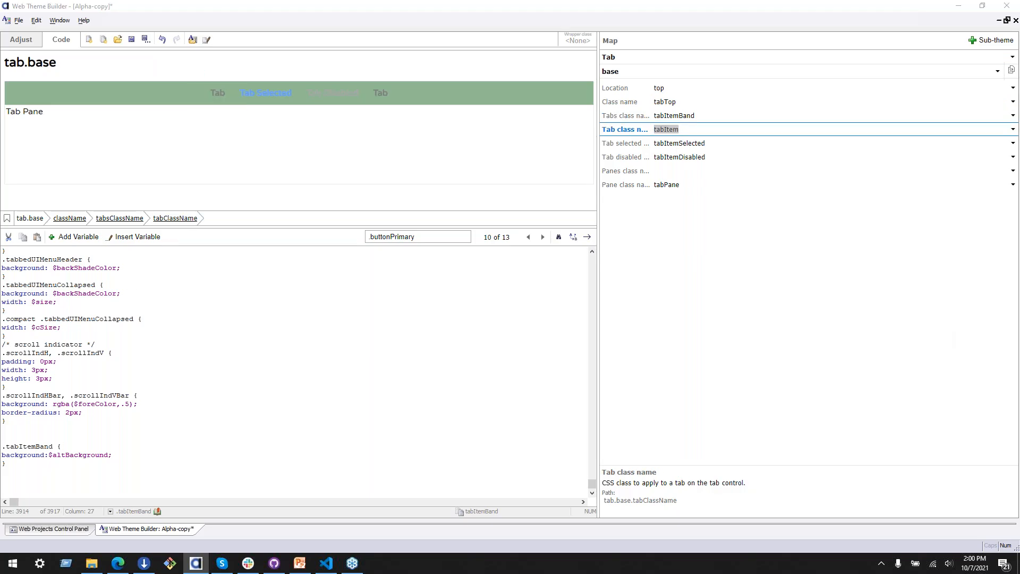
scroll(358, 256, down, 5)
scroll(352, 261, down, 10)
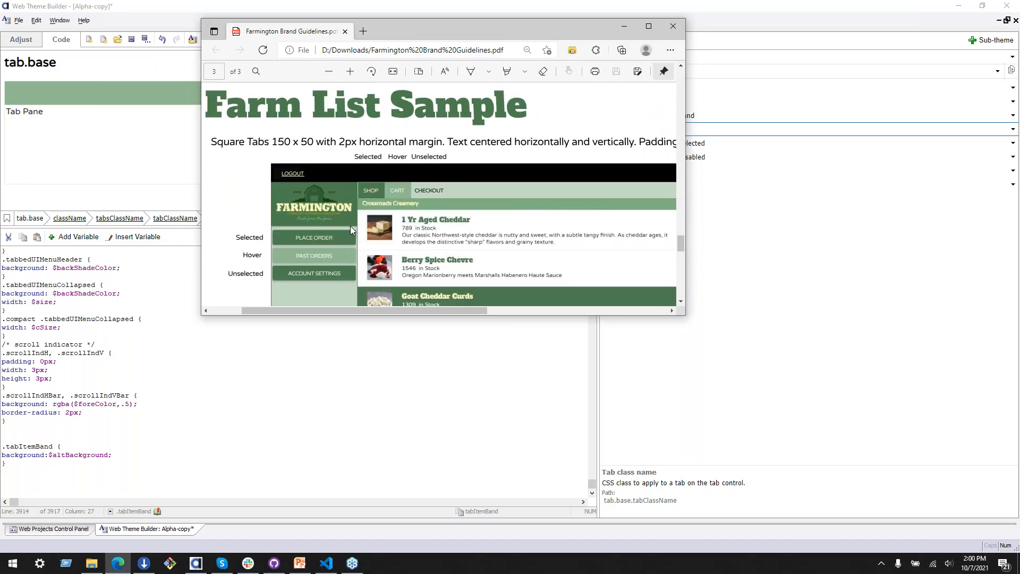
scroll(337, 168, up, 3)
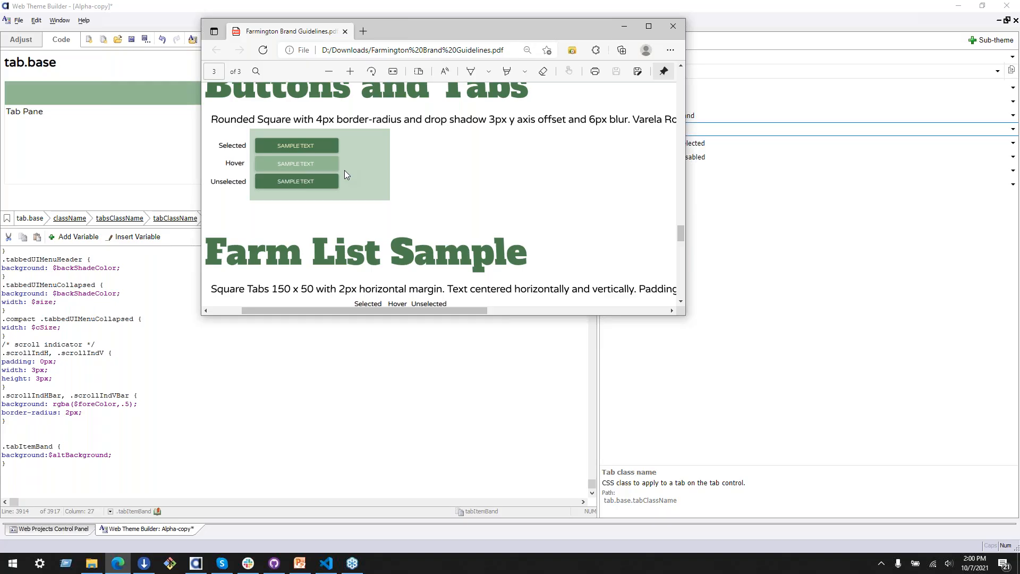
scroll(344, 171, down, 3)
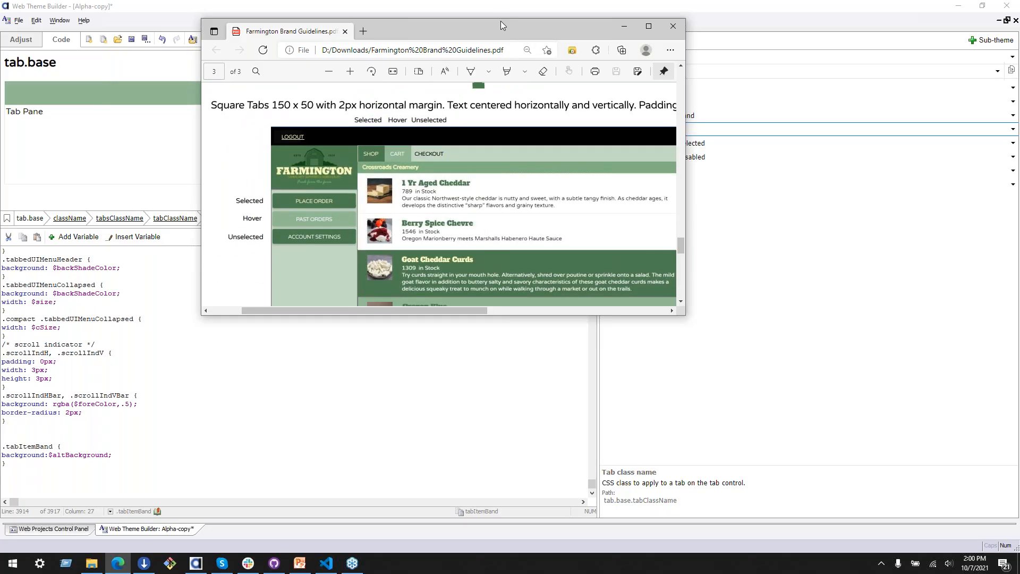
drag(499, 30, 587, 76)
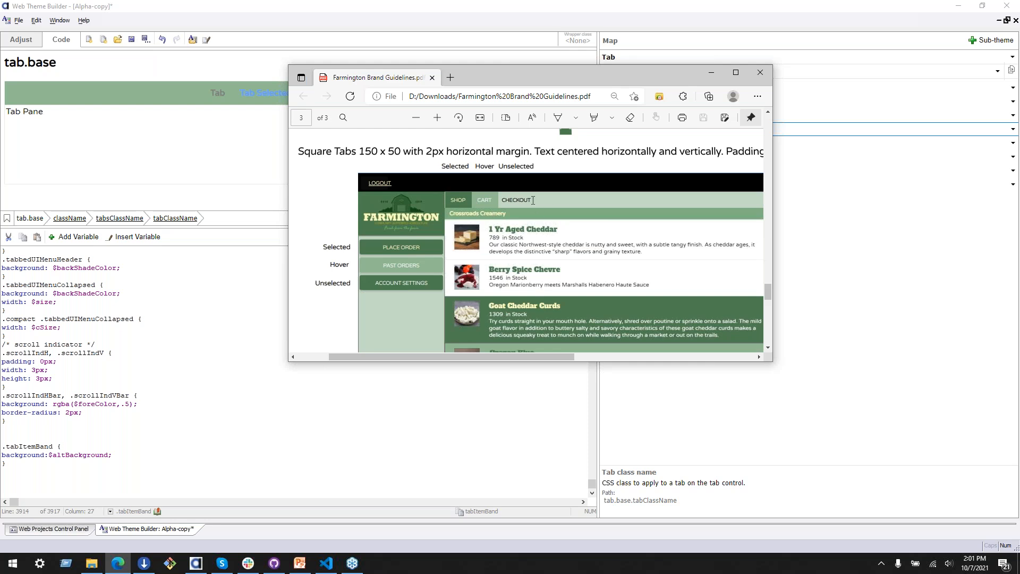
drag(496, 75, 670, 117)
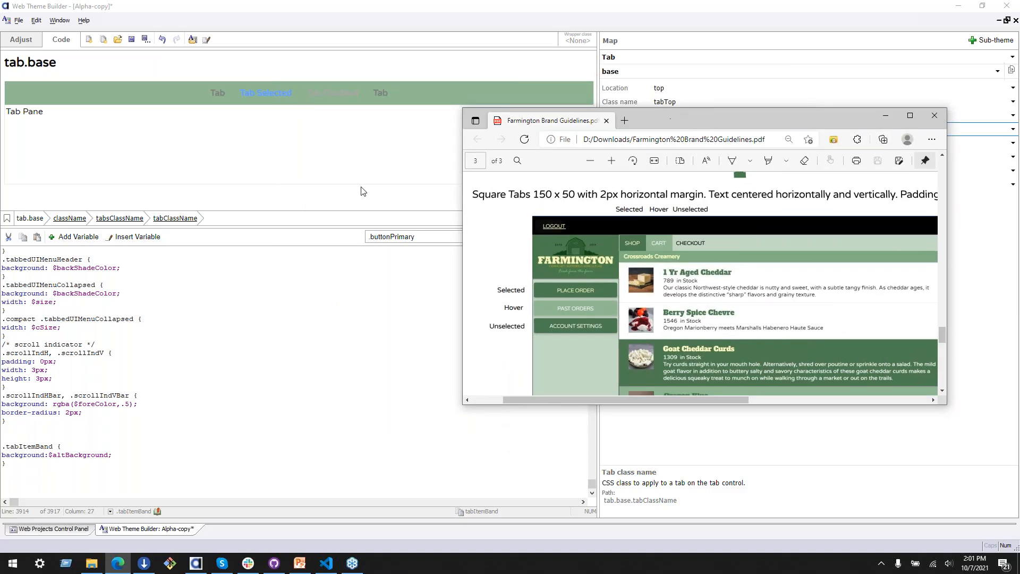
Step: Replace the background variable in the .tabItemBand rule with the $disabledBackground color variable
click(83, 455)
drag(49, 455, 127, 452)
key(Delete)
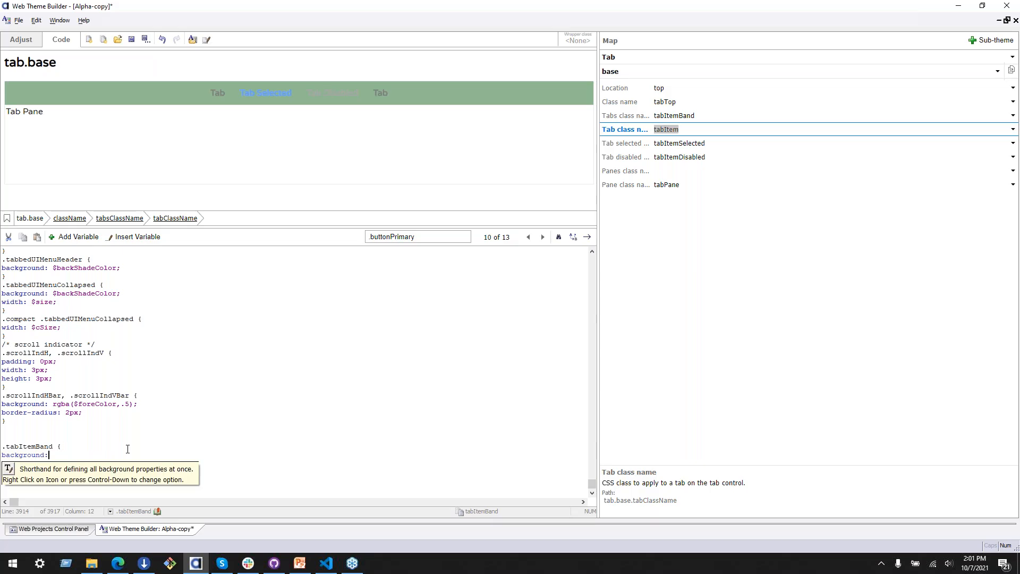
click(133, 237)
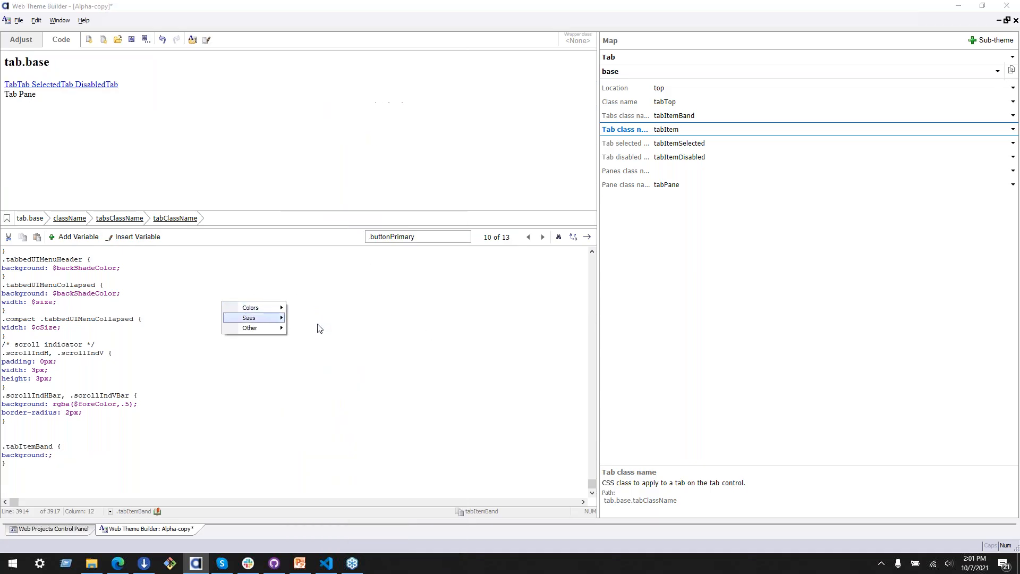
mouse_move(263, 308)
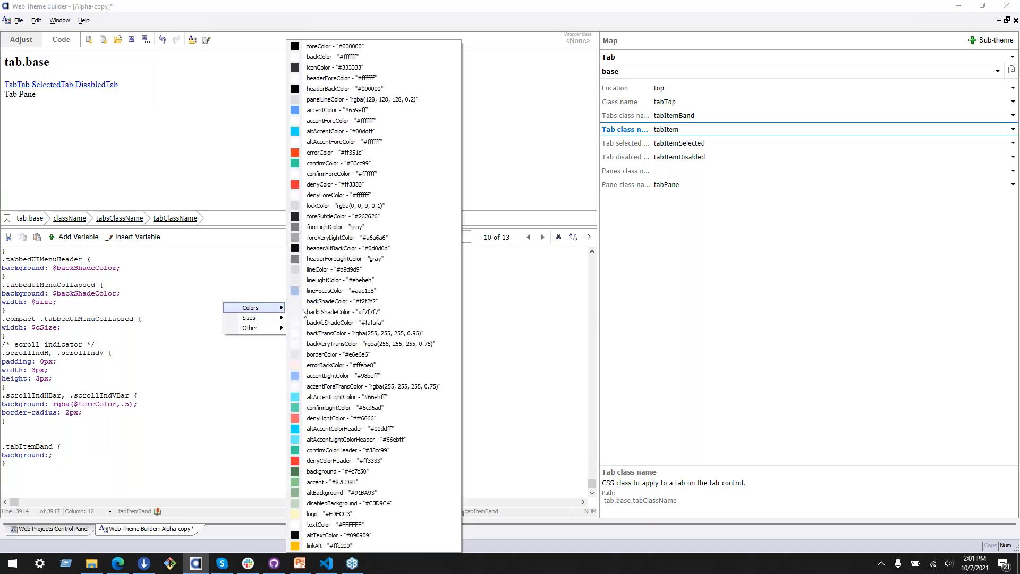
click(347, 503)
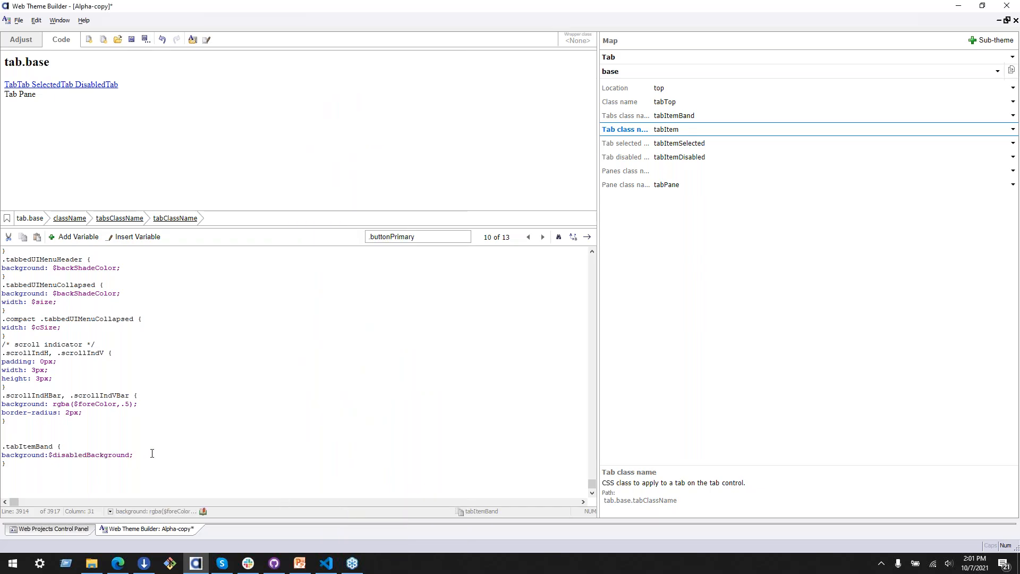
click(143, 453)
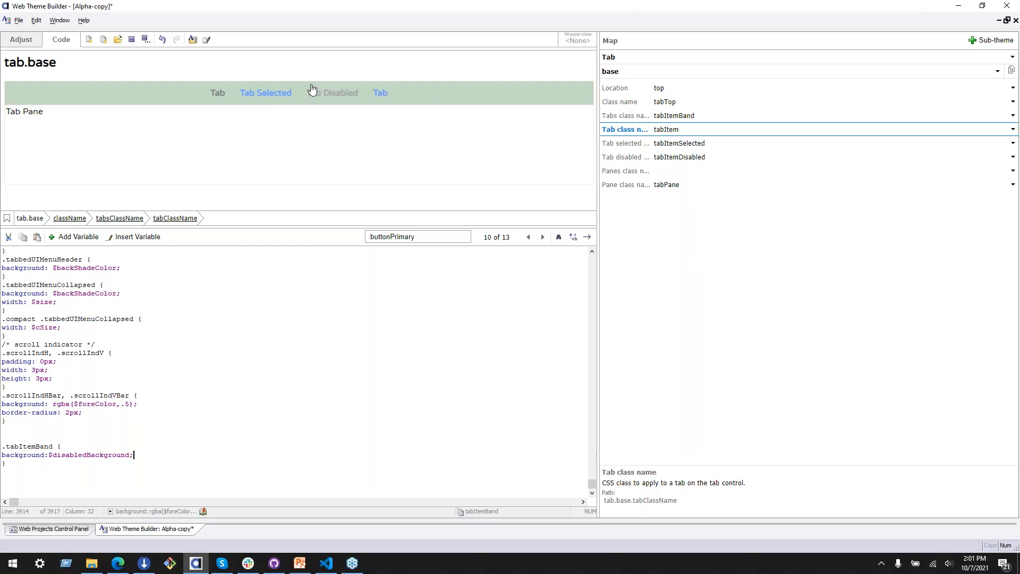
Step: Add an empty .tabItem rule below the .tabItemBand rule, using the tab class name from the map
click(674, 129)
click(87, 467)
text(.tabItem{)
key(Return)
text(})
key(Left)
key(Left)
key(Left)
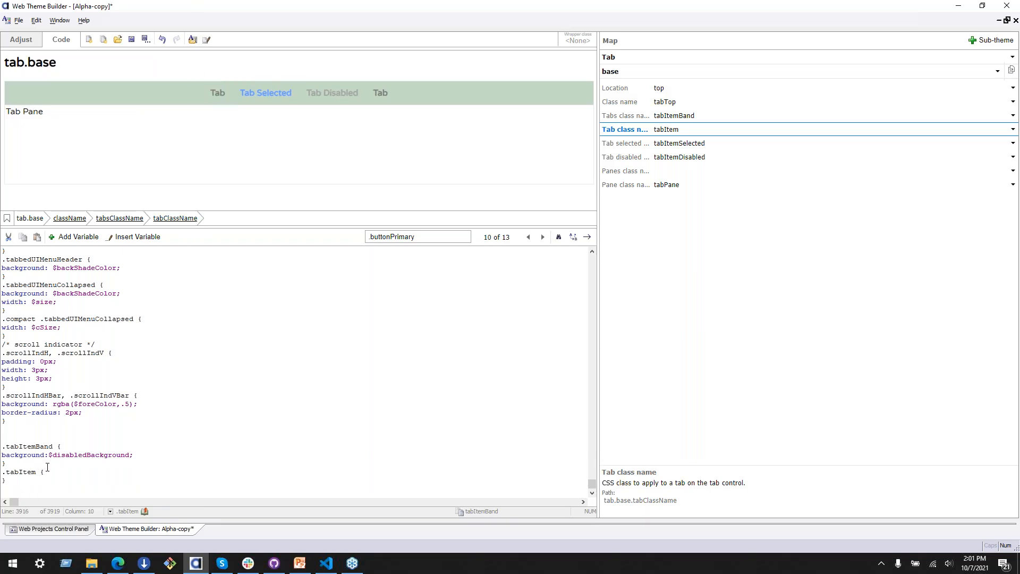
Step: Add a color declaration to the .tabItem rule using the $textColor color variable
key(Return)
text(color:)
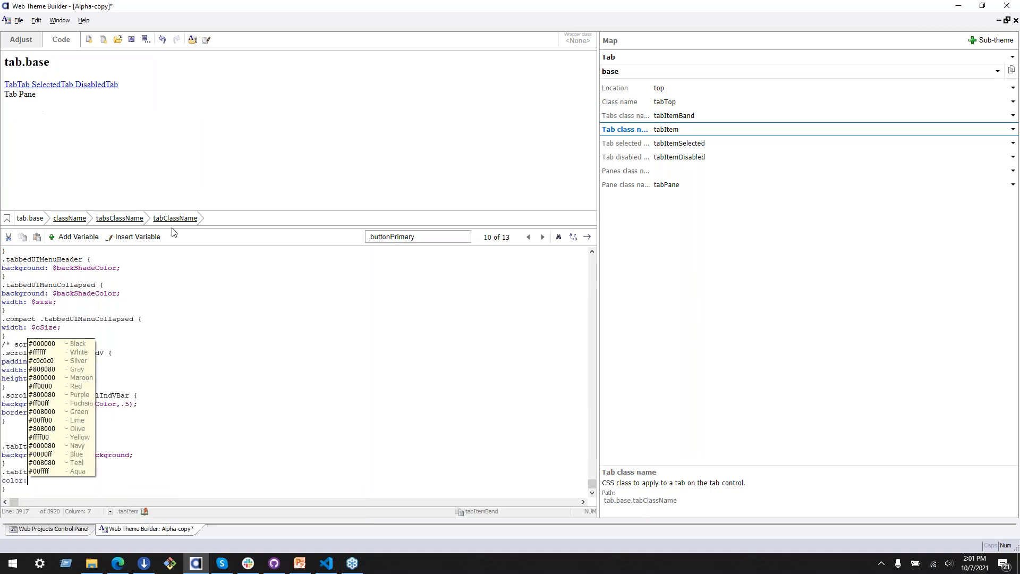
click(157, 238)
mouse_move(186, 257)
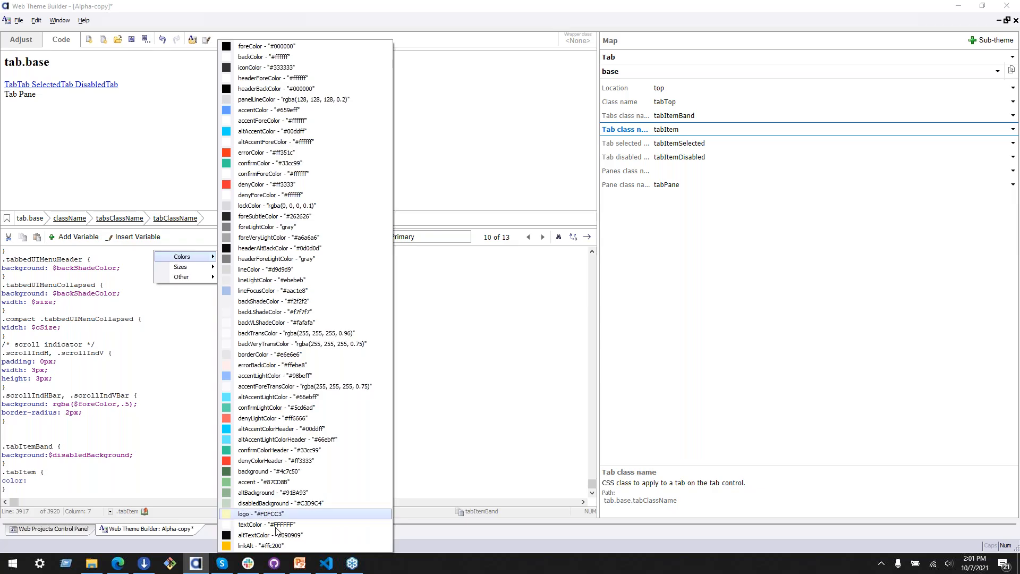
click(245, 516)
text(;)
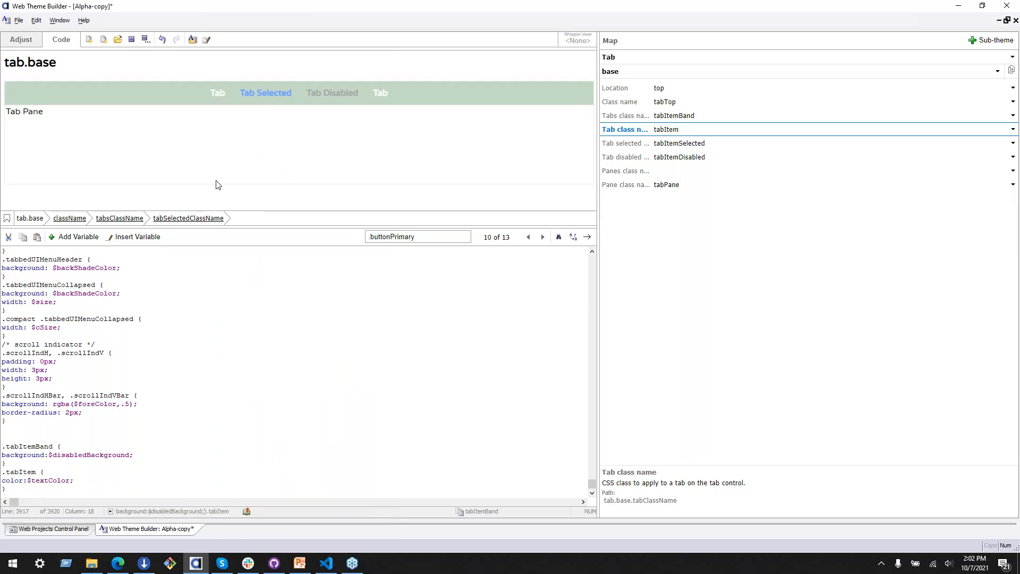
click(28, 481)
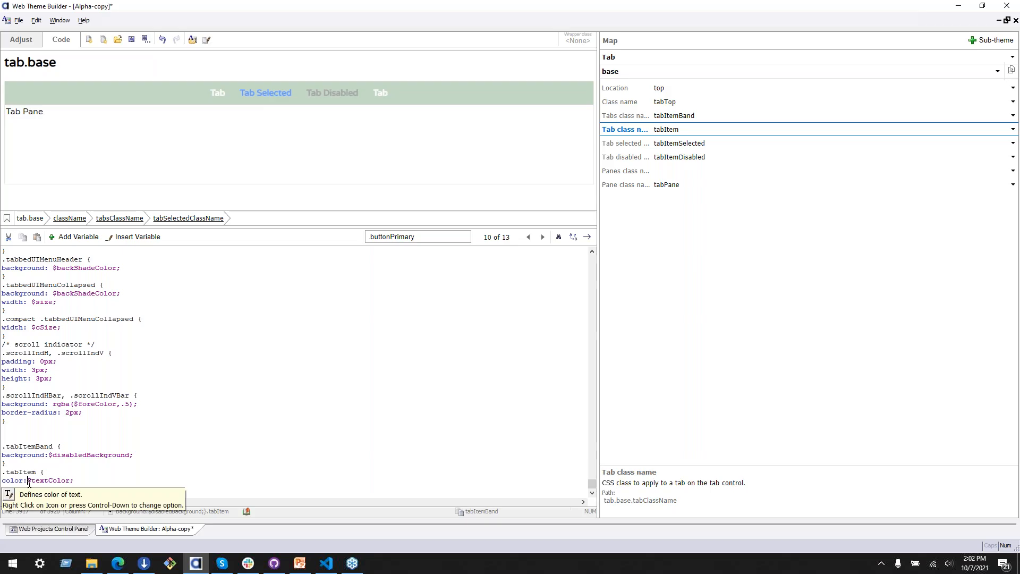
Step: Get the selected tab's class name from the map and add an empty .tabItemSelected rule below the .tabItem rule
click(256, 95)
key(ctrl+c)
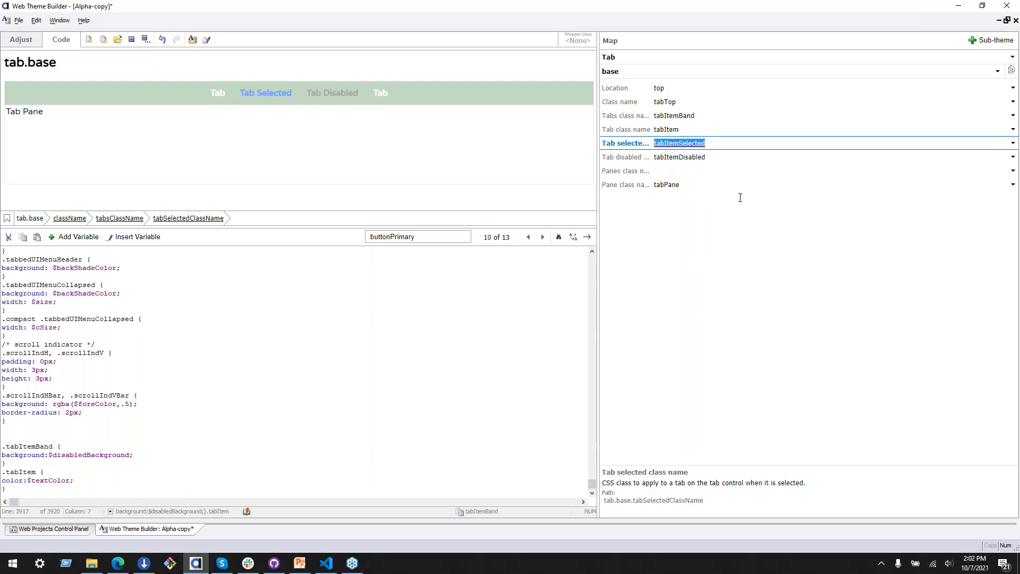
scroll(351, 304, down, 2)
click(53, 452)
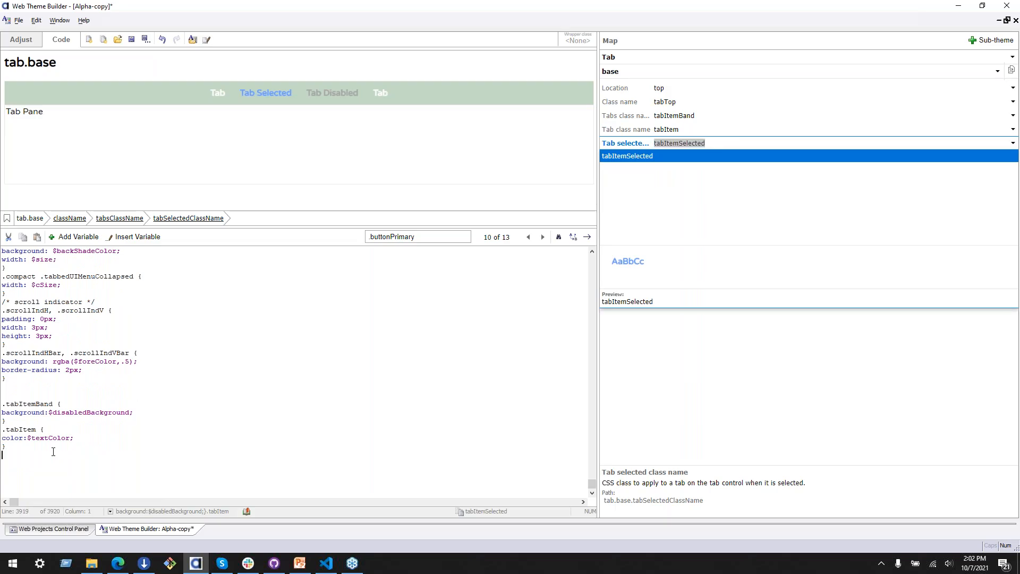
text(.)
key(ctrl+v)
text({)
key(Return)
text(})
key(Left)
key(Left)
key(Left)
key(BackSpace)
text({)
key(Return)
click(674, 130)
key(Tab)
click(61, 455)
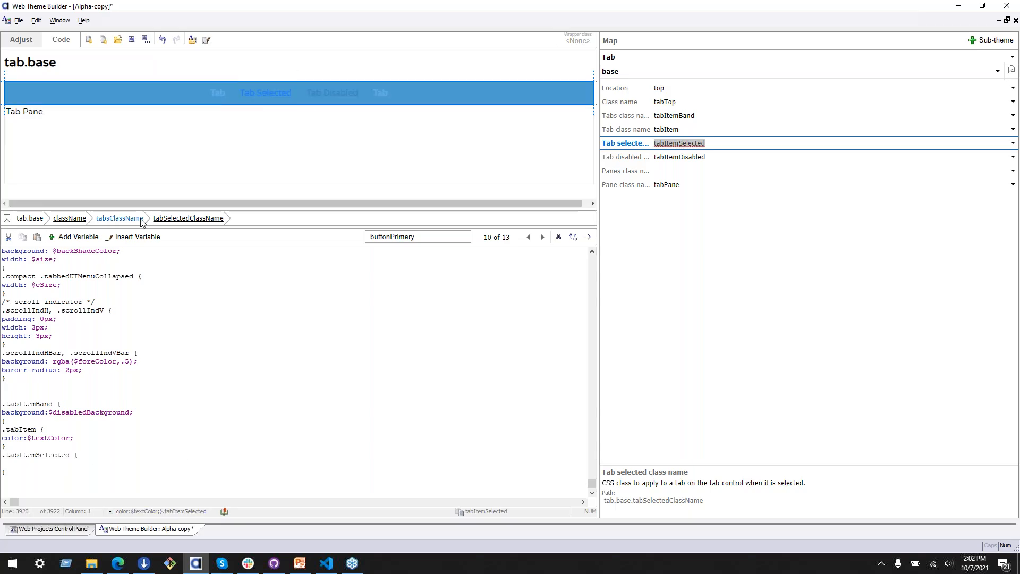
Step: Add a color declaration to the .tabItemSelected rule using the $logo color variable
text(color:)
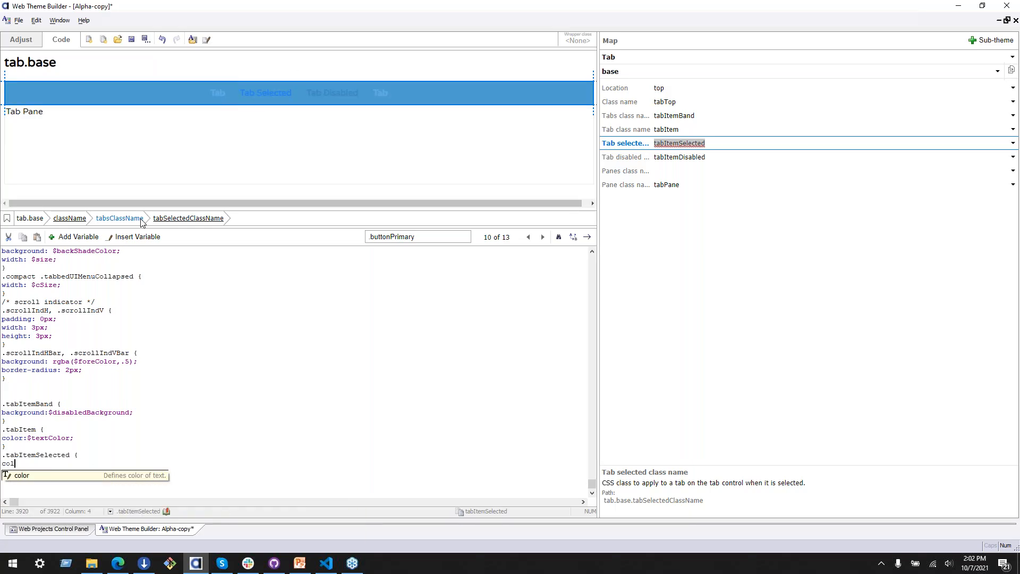
click(137, 239)
mouse_move(188, 253)
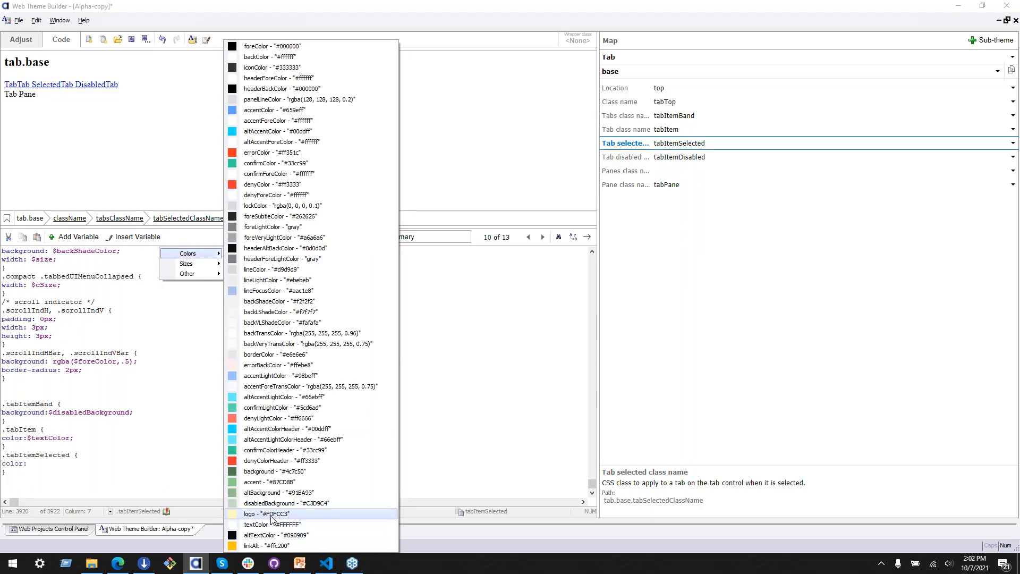
click(268, 513)
click(69, 463)
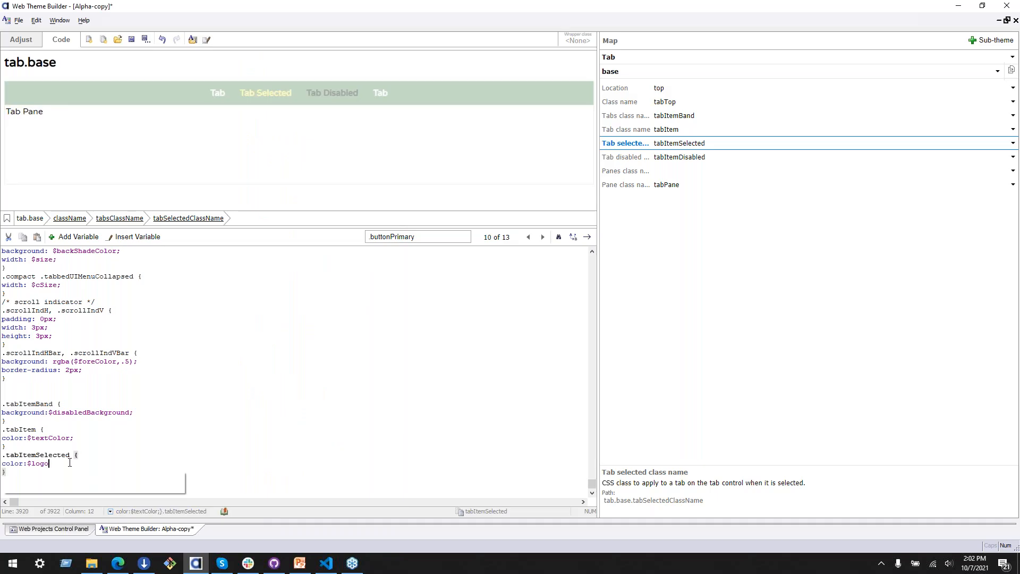
key(Return)
key(BackSpace)
text(;)
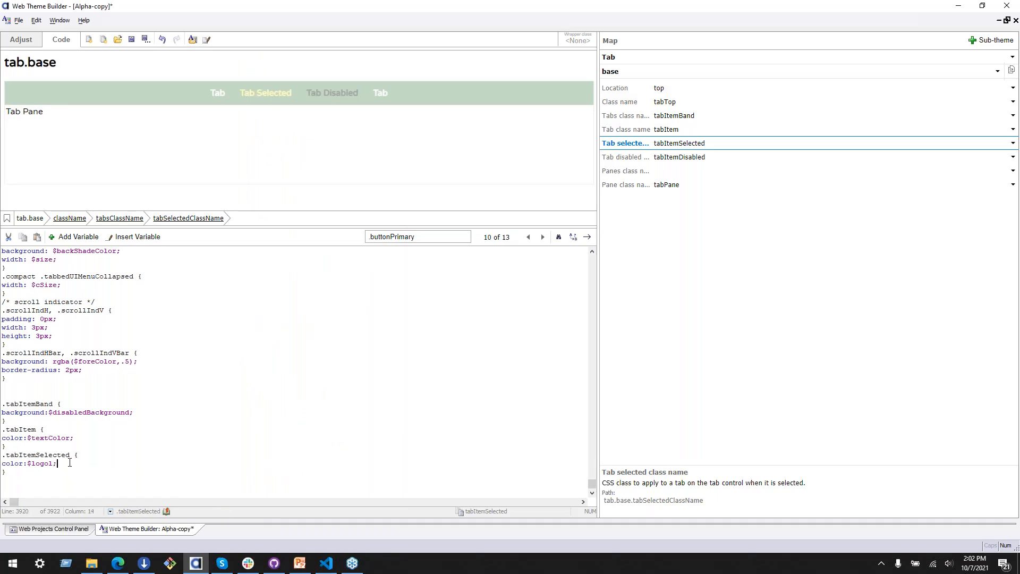
Step: Add a background declaration to the .tabItemSelected rule using the $background color variable
key(Return)
text(backg)
key(Return)
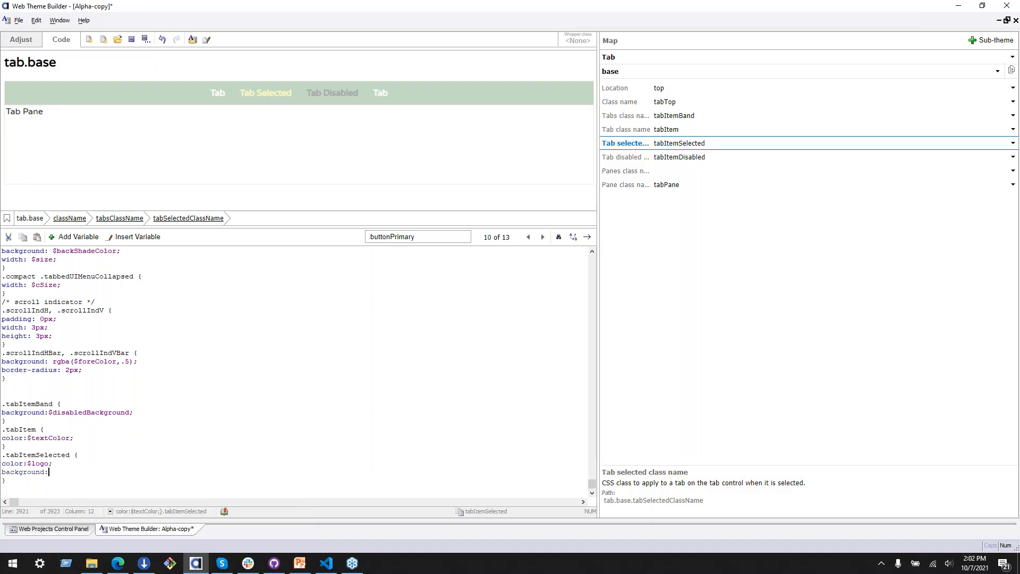
click(146, 237)
mouse_move(234, 261)
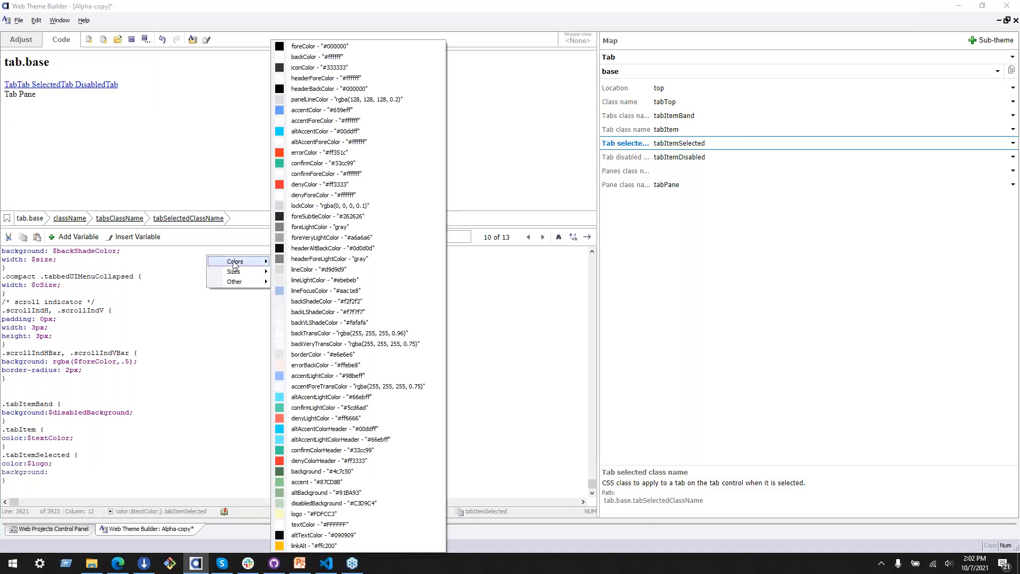
click(388, 471)
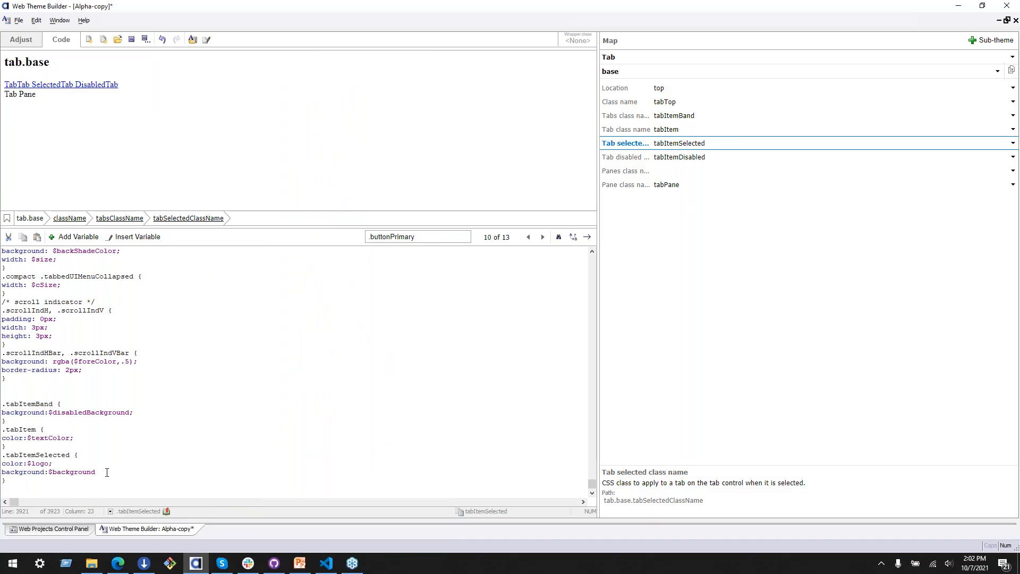
text(;)
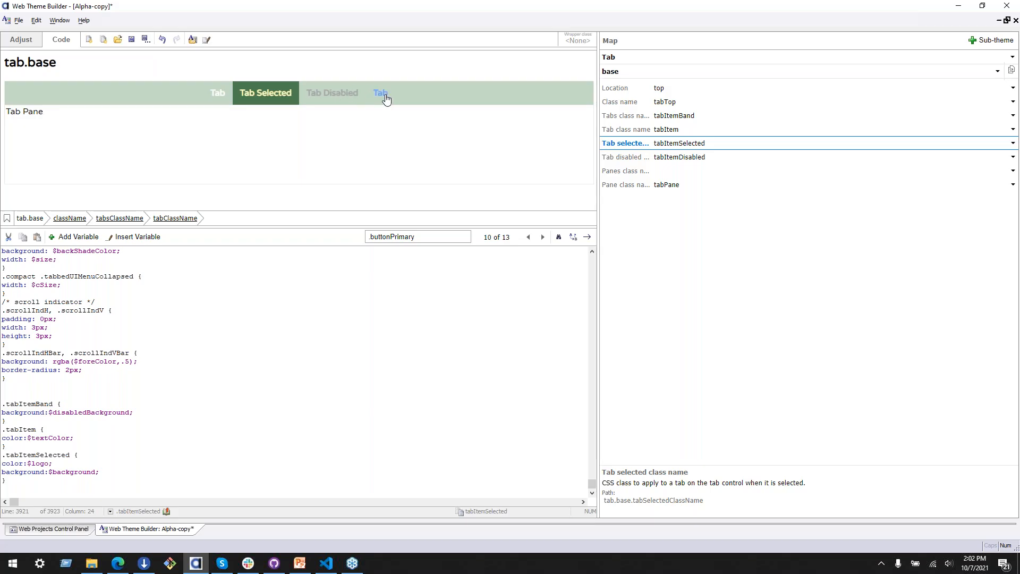
Step: Search the CSS code for .tabItem and copy the tabItem:hover selector from the original tab rules
click(75, 475)
click(110, 453)
scroll(76, 462, down, 2)
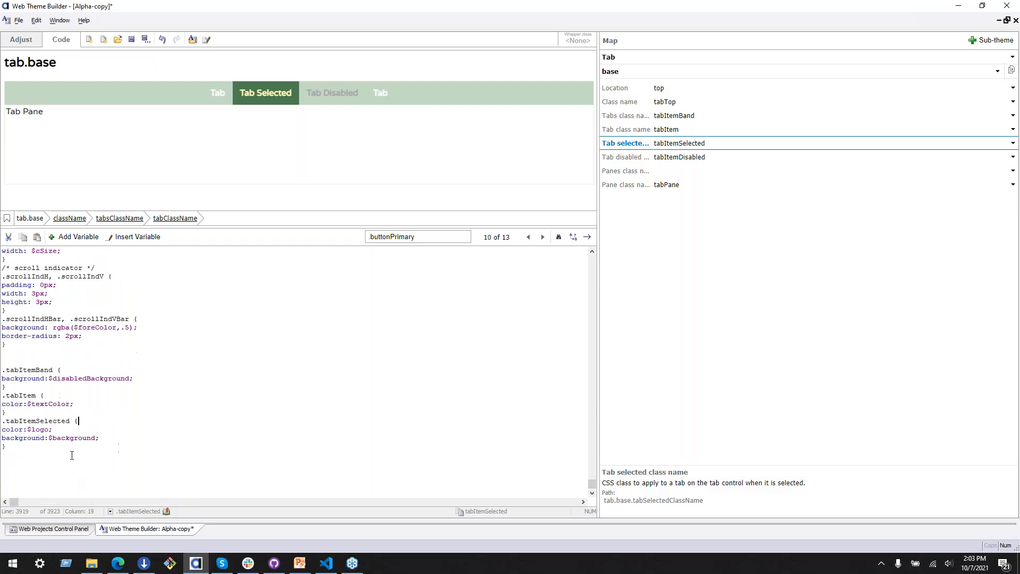
click(469, 234)
click(668, 130)
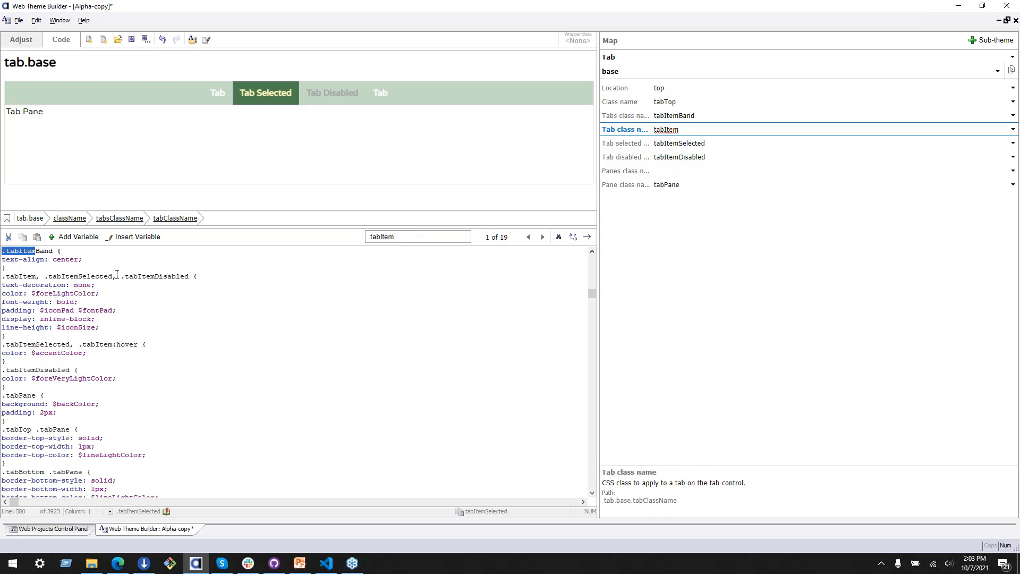
double_click(109, 344)
click(108, 345)
double_click(108, 346)
key(ctrl+c)
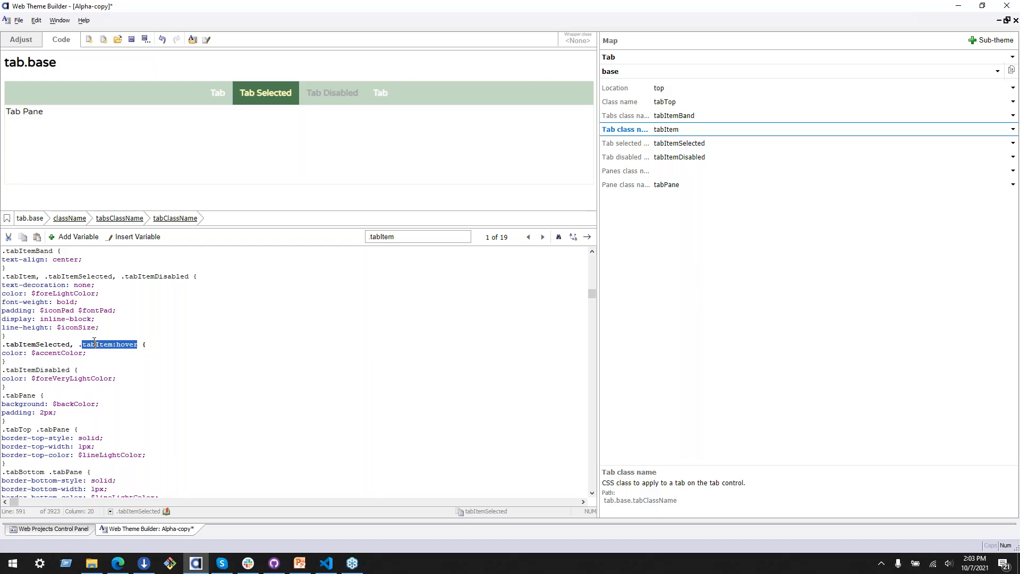
Step: Add an empty .tabItem:hover rule at the end of the CSS code, after the .tabItemSelected rule
click(98, 356)
drag(592, 294, 600, 501)
scroll(18, 434, up, 15)
scroll(596, 485, down, 15)
drag(592, 311, 594, 494)
click(41, 458)
click(91, 434)
key(Down)
key(Down)
key(Down)
key(Down)
key(Down)
text(.)
key(ctrl+v)
text({)
key(Return)
text(})
key(Left)
key(Return)
key(Up)
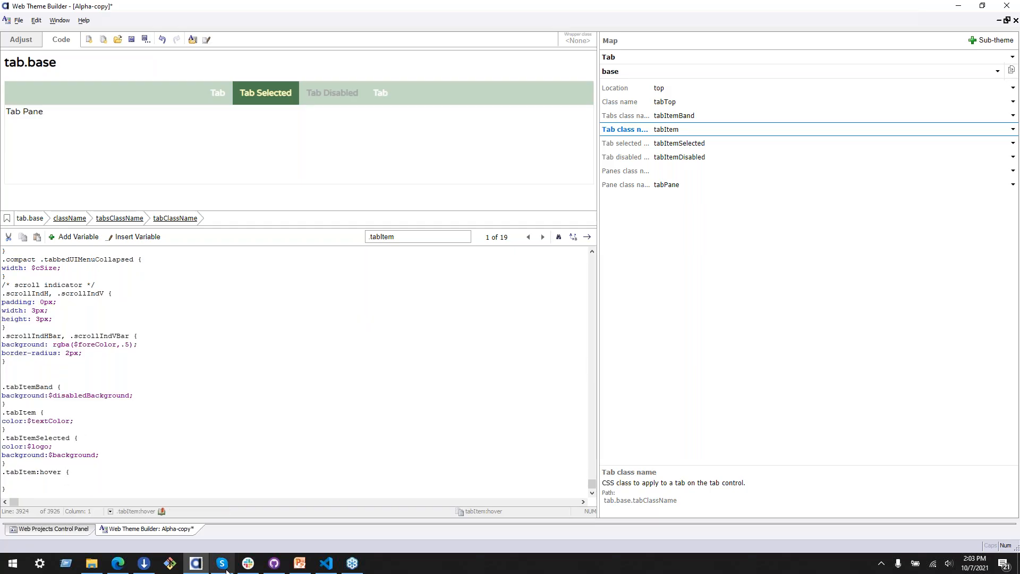
Step: Check the hover tab in the brand guidelines PDF in Edge, and add a $textColor color declaration to the .tabItem:hover rule in Web Theme Builder
click(118, 563)
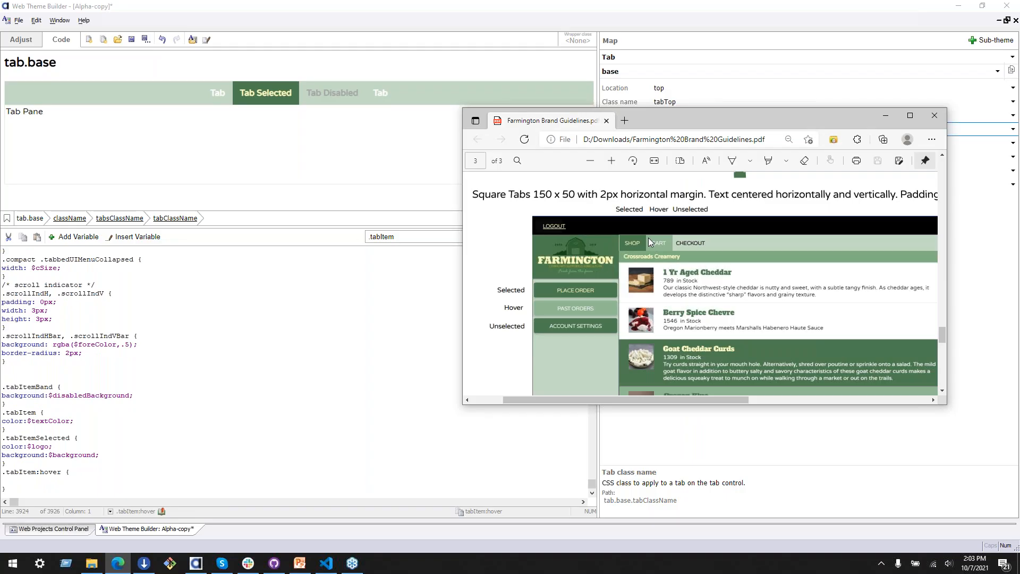
click(28, 480)
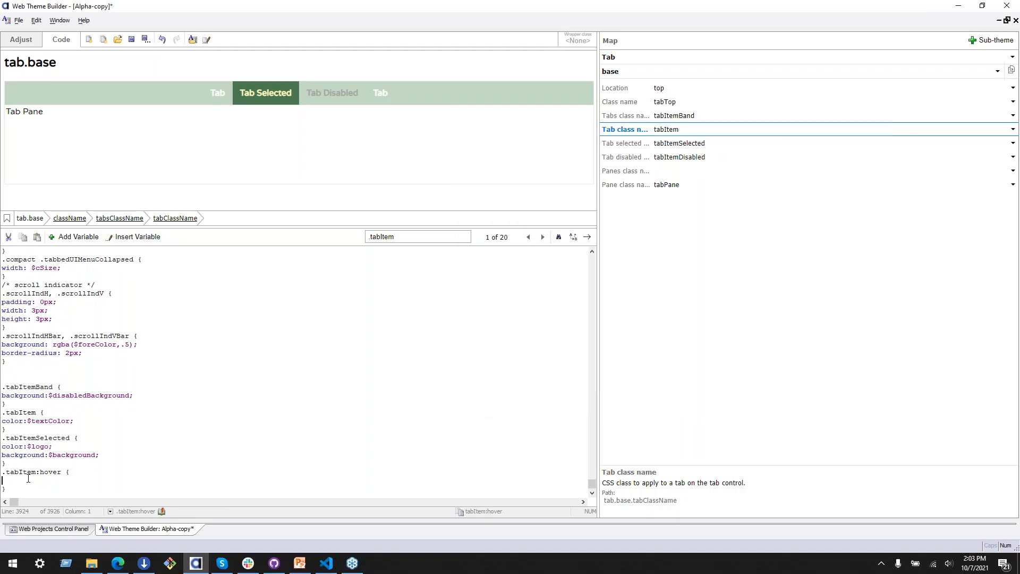
text(color:$)
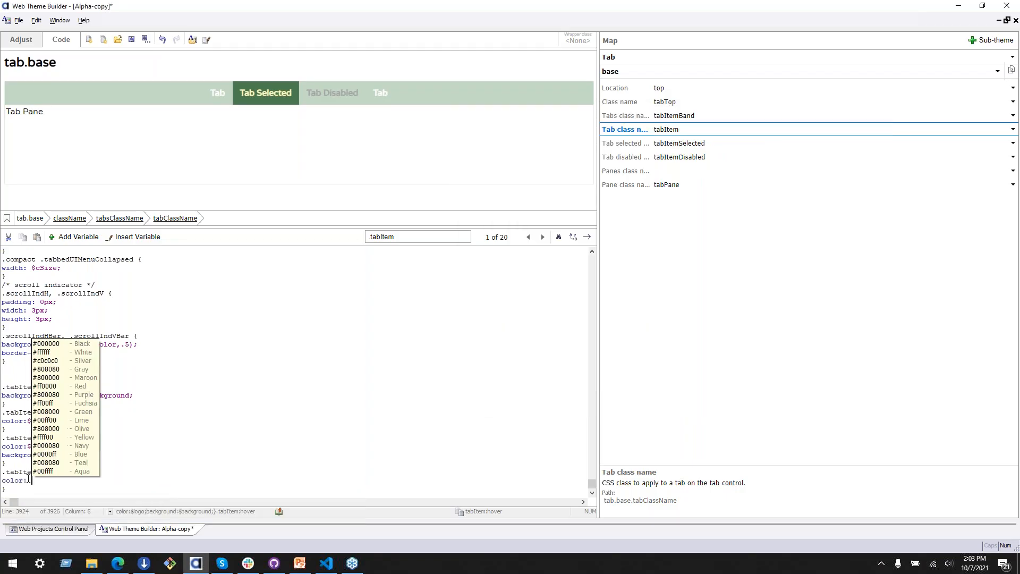
click(22, 466)
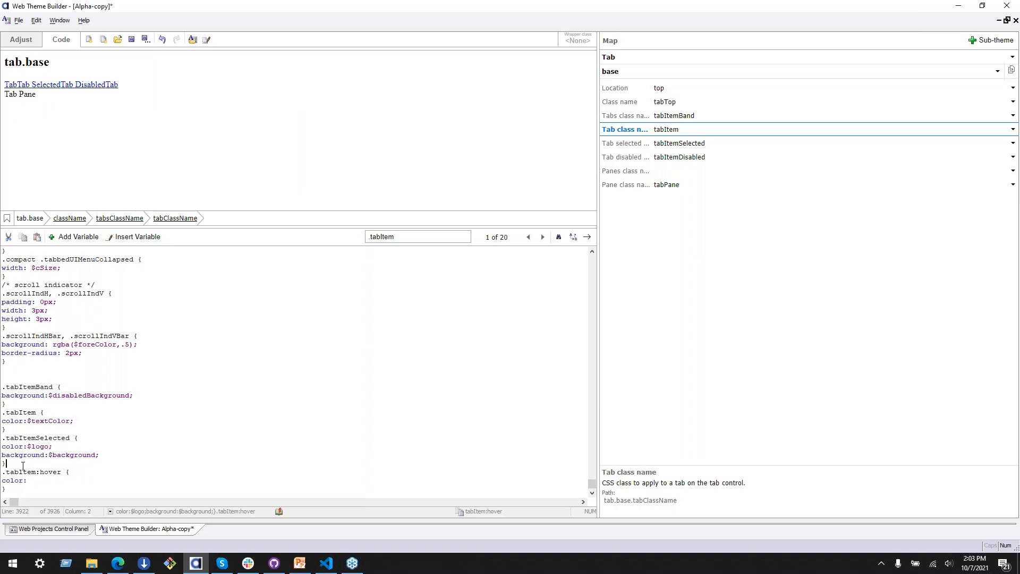
click(41, 482)
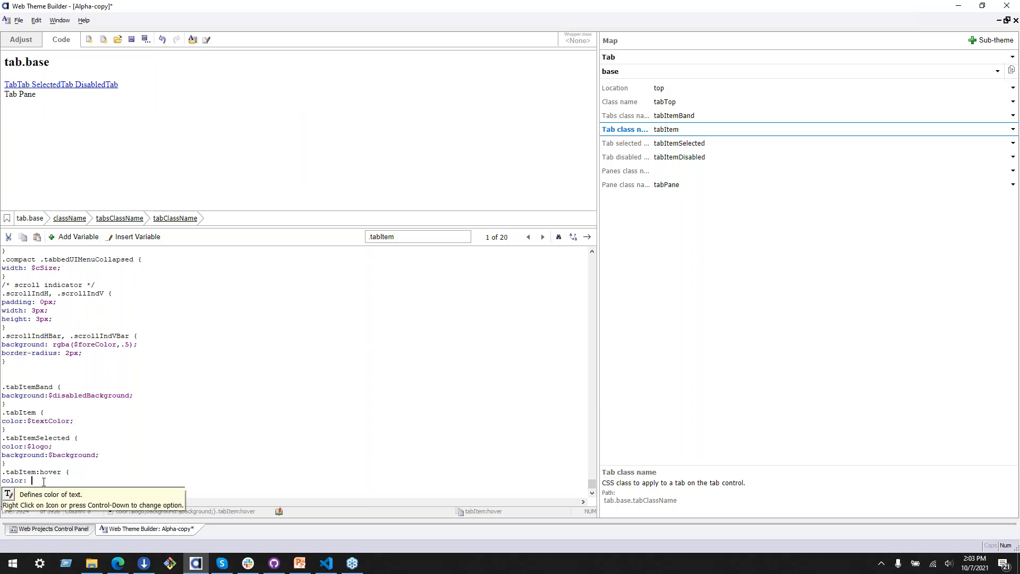
click(138, 238)
mouse_move(175, 242)
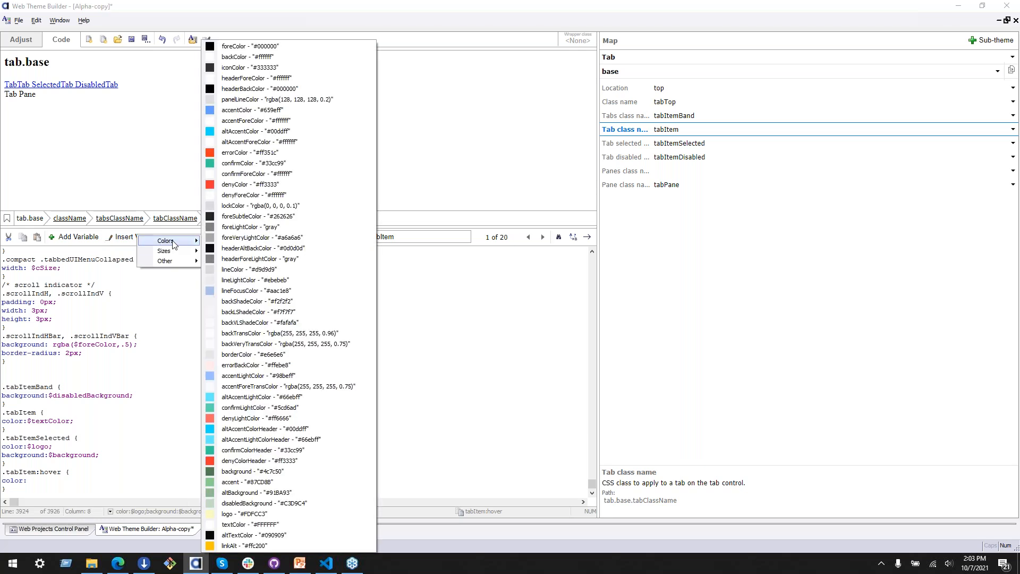
click(234, 525)
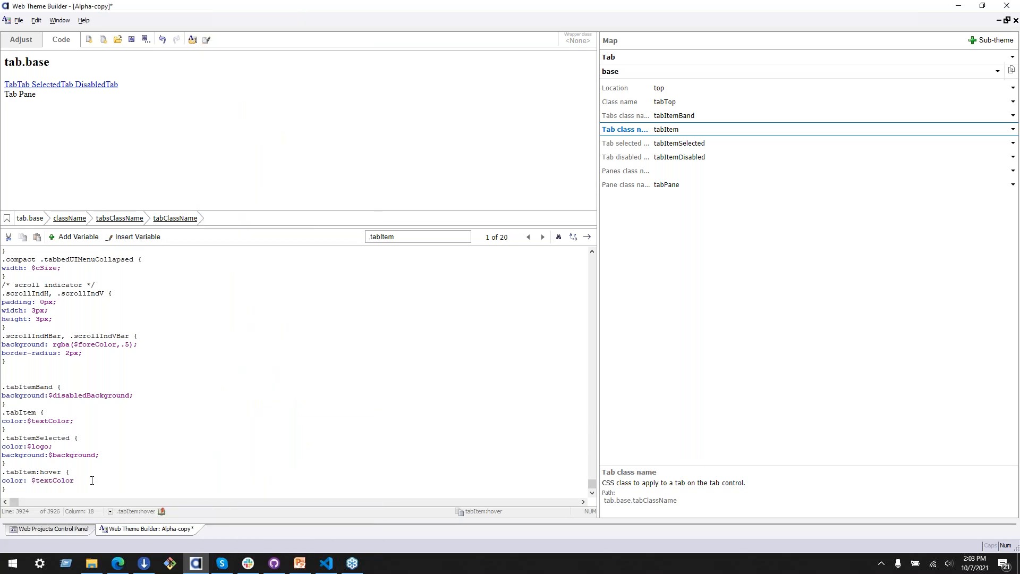
Step: Add a background declaration using $altBackground to the .tabItem:hover rule and end both declarations with semicolons
key(Return)
text(background: $altBack)
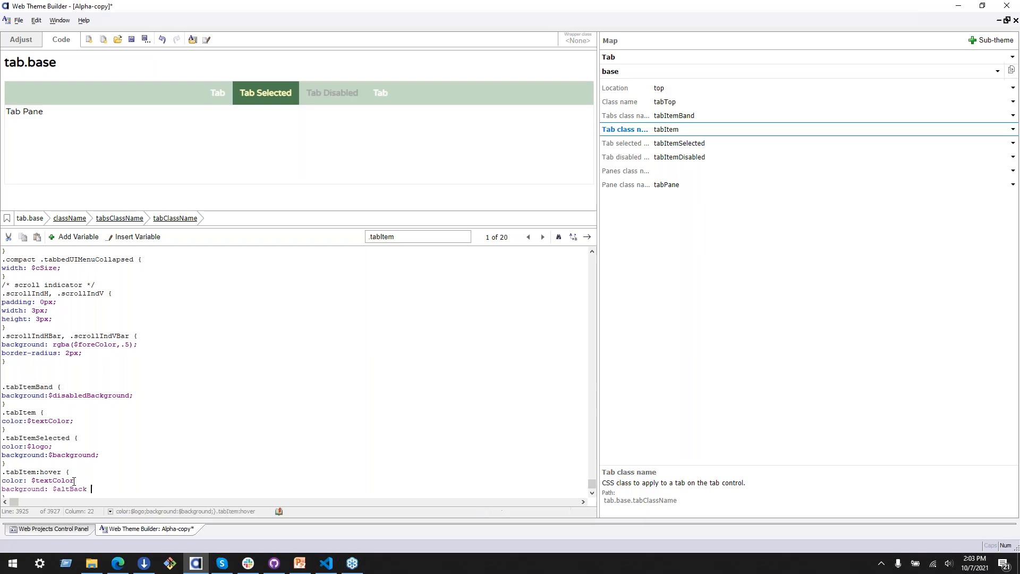
text(ground;)
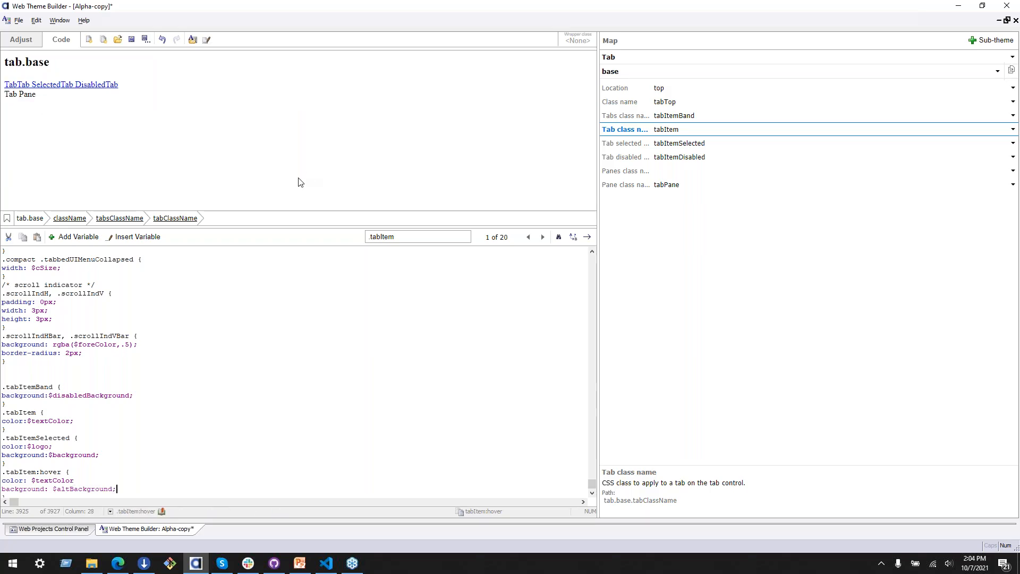
click(82, 481)
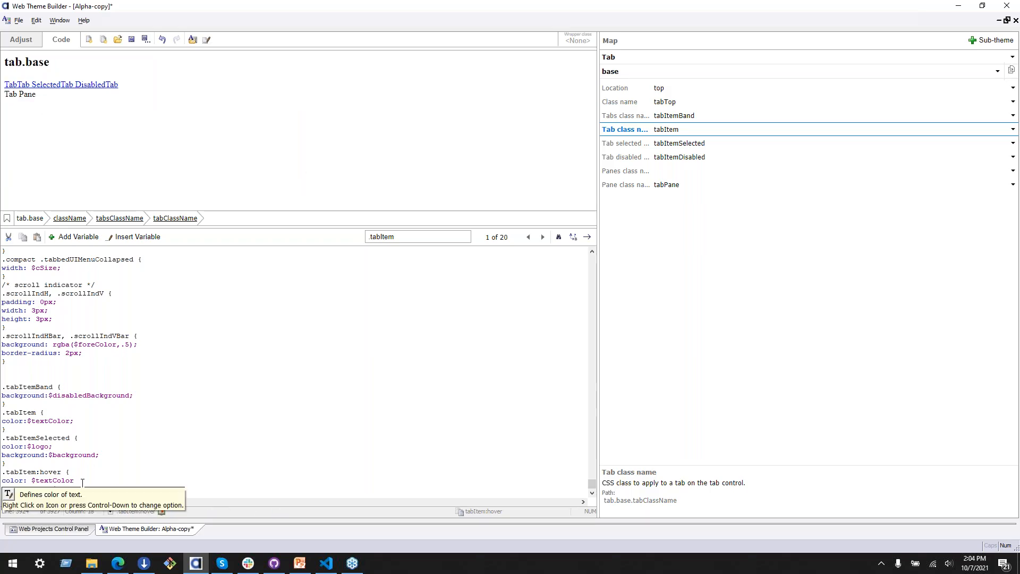
text(;)
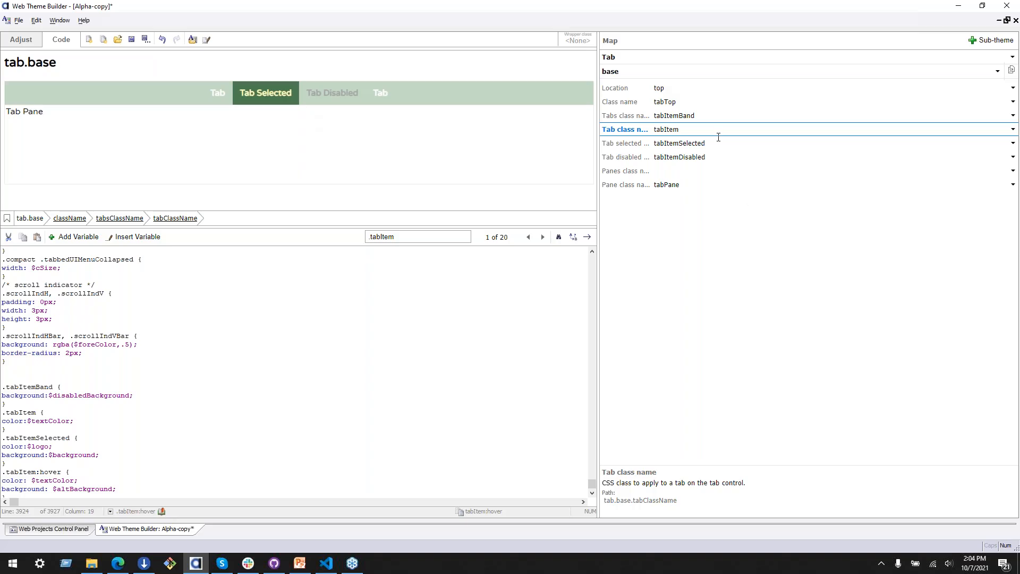
Step: Select the four tab override rules at the end of the CSS code, from .tabItemBand through .tabItem:hover
click(639, 71)
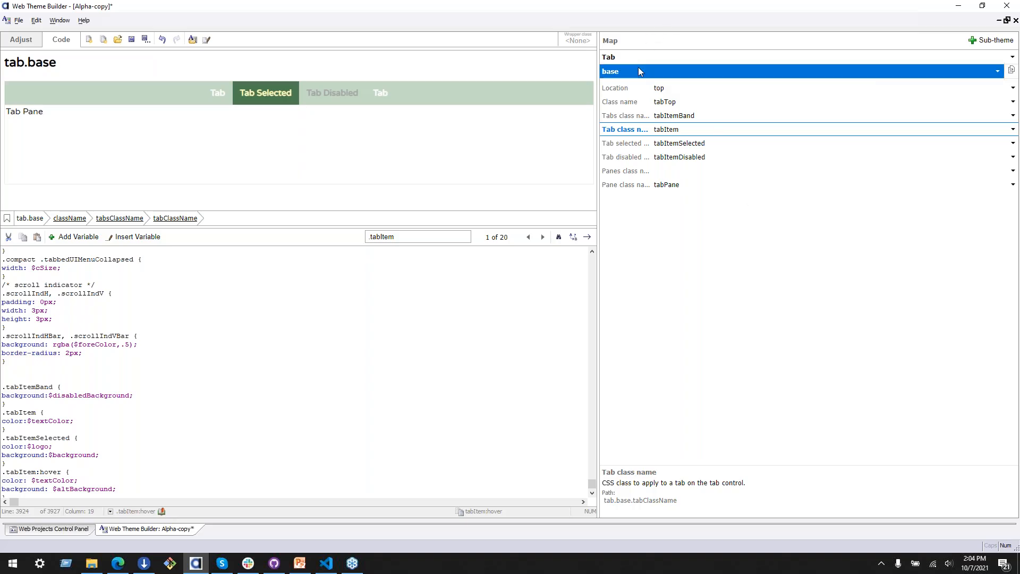
scroll(212, 425, down, 1)
drag(34, 463, 2, 353)
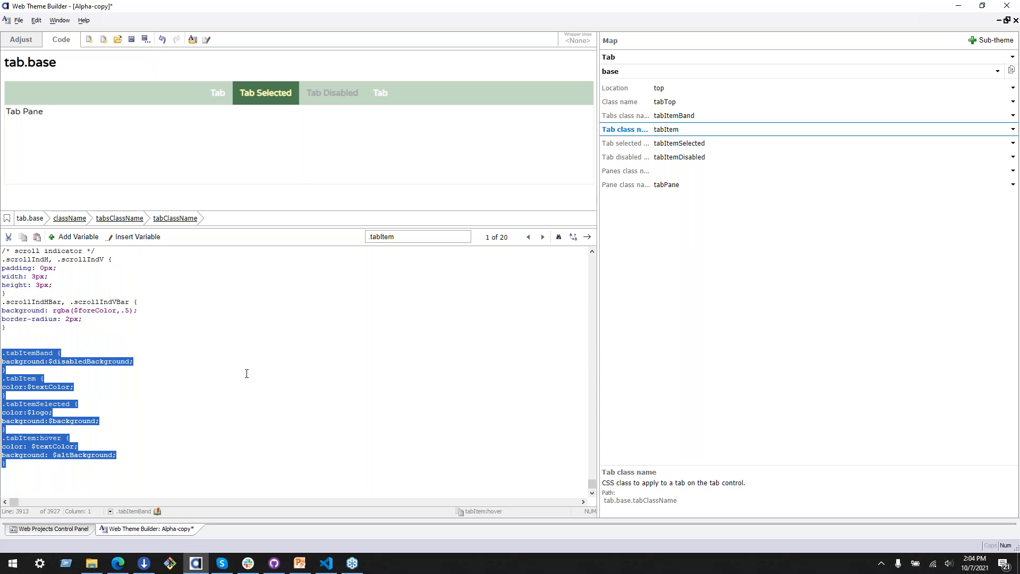
Step: Preview the bottom, left, right and flared sub-themes of the Tab control in turn
click(719, 72)
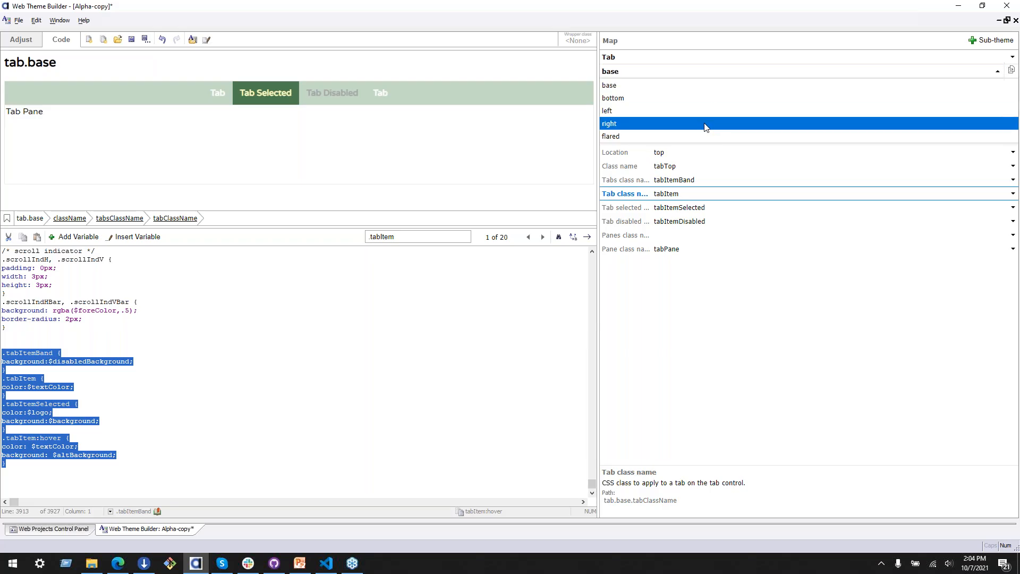
click(620, 100)
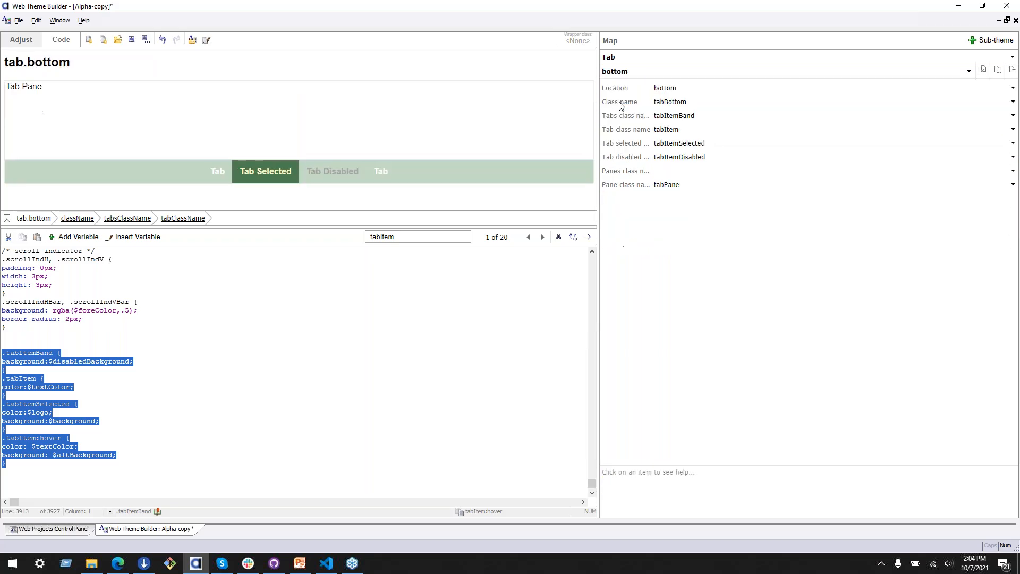
click(676, 71)
click(649, 110)
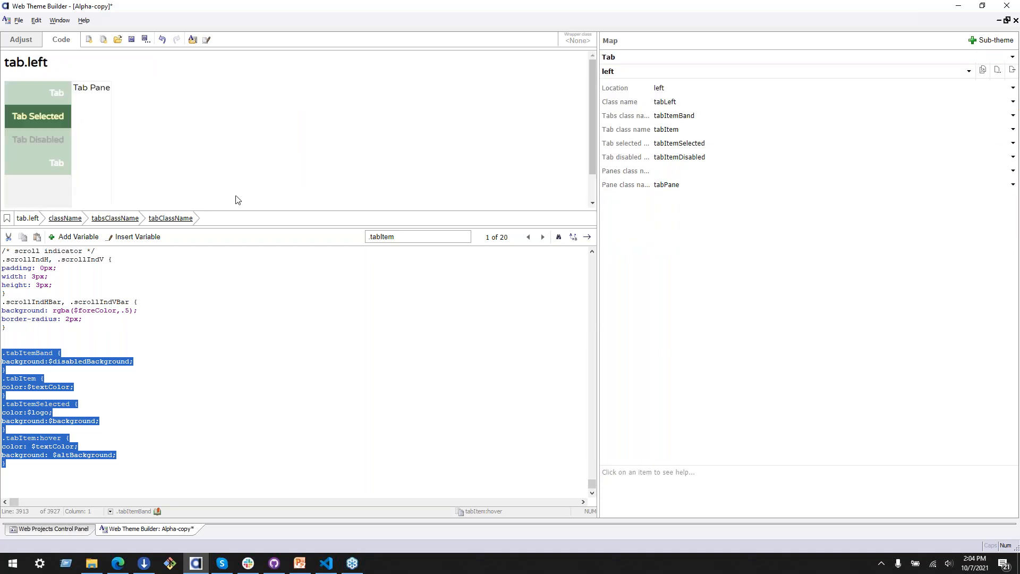
click(631, 72)
click(617, 123)
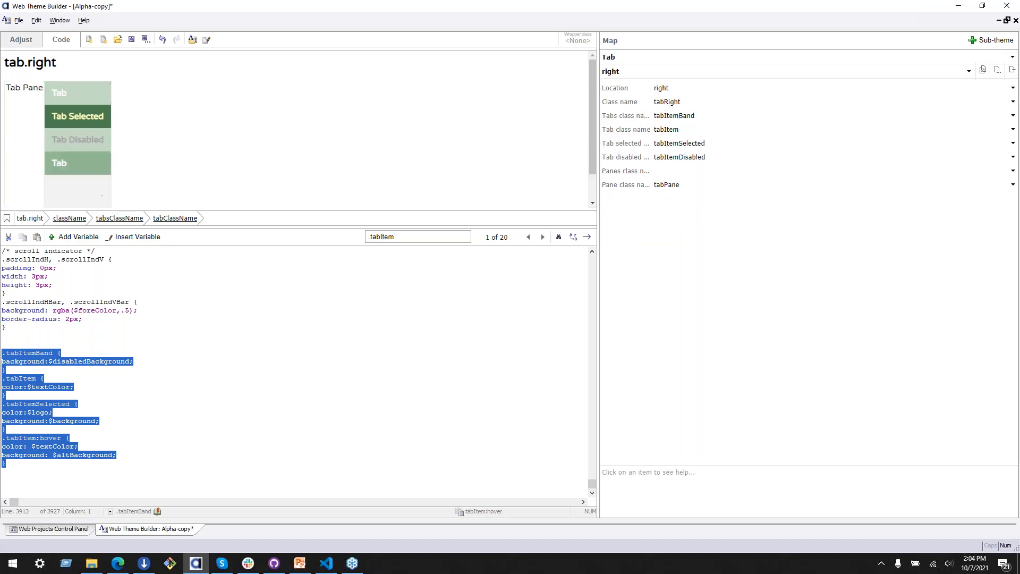
click(627, 68)
click(636, 130)
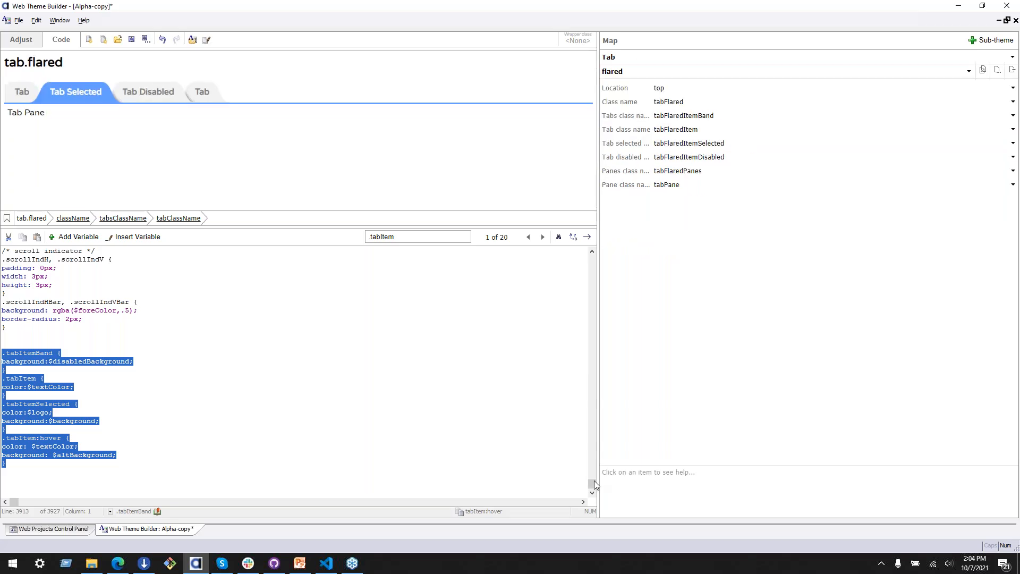
Step: Examine the variable definitions near the start of the CSS code, including $tabFlaredSize and $tabFlaredCSize
drag(591, 482, 542, 260)
scroll(339, 369, down, 4)
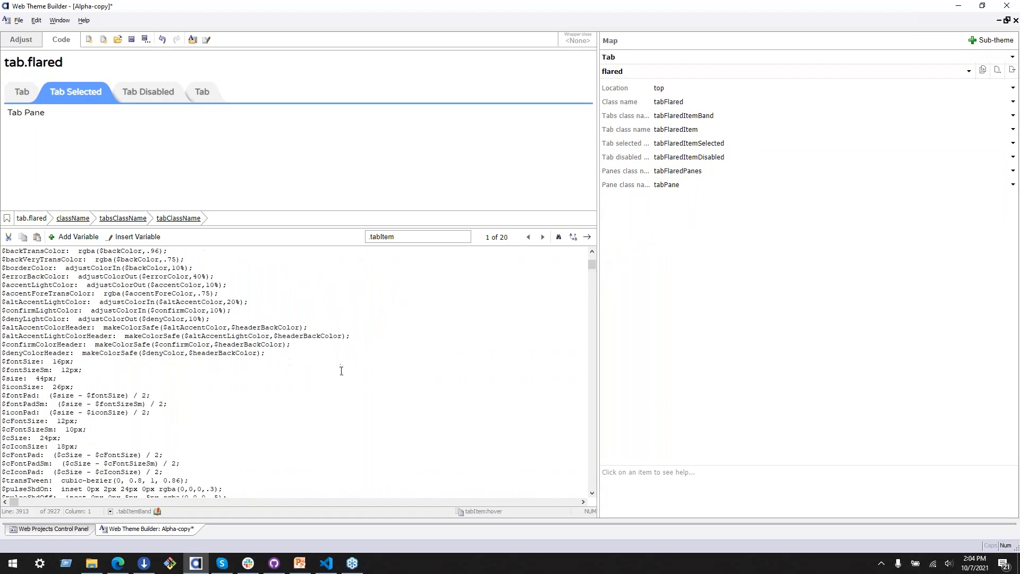
scroll(321, 379, down, 2)
click(74, 413)
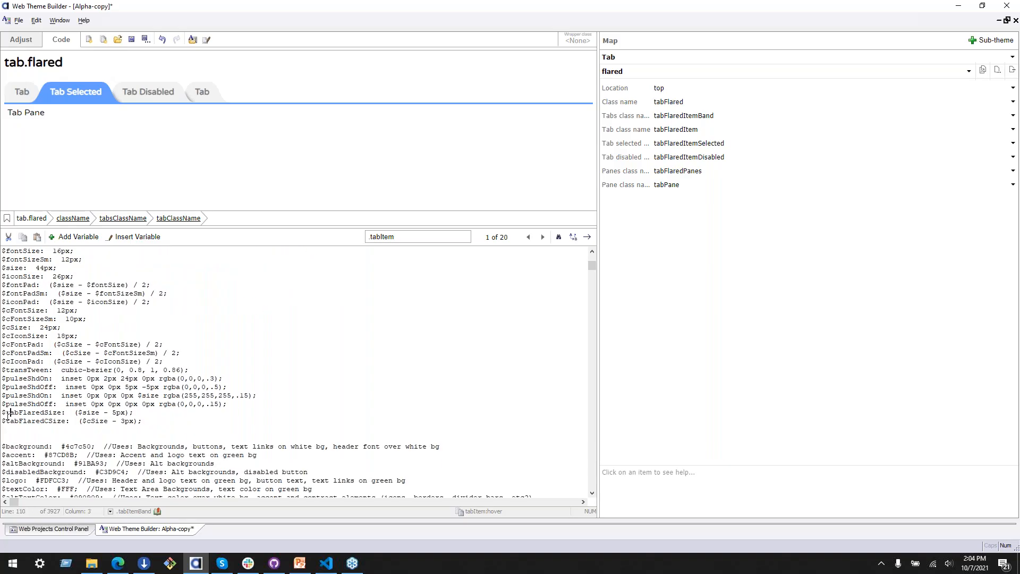
scroll(184, 430, up, 2)
scroll(184, 430, up, 8)
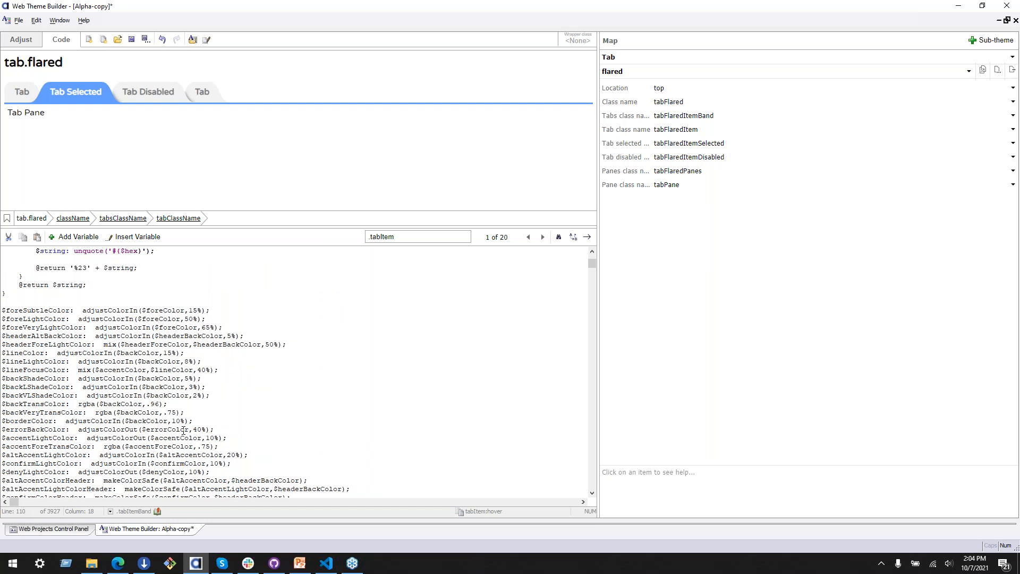
scroll(184, 431, down, 8)
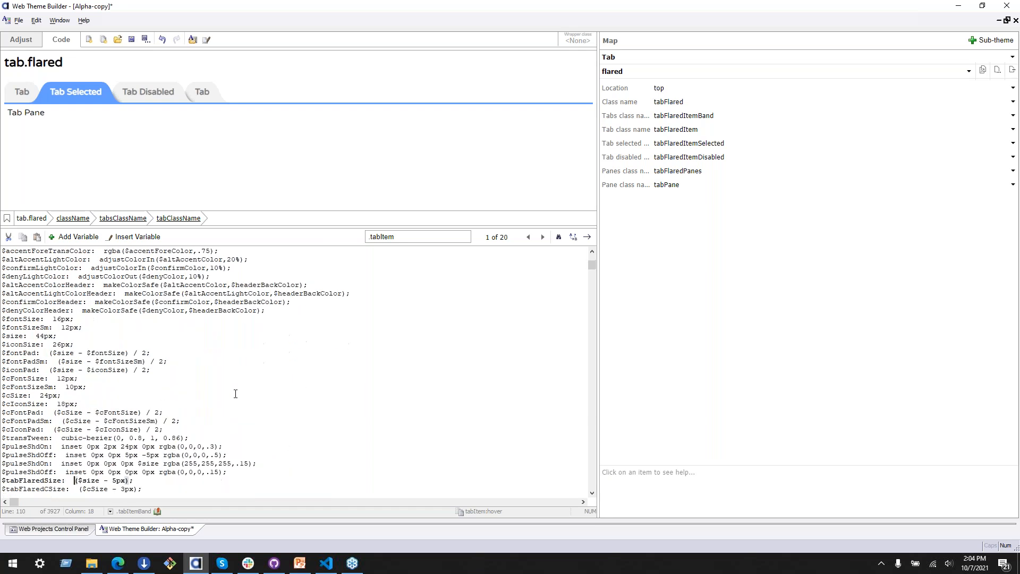
Step: Jump from the flared sub-theme's tabs class name to the .tabFlaredItemBand rule and examine the flared tab rules' border, text and background colors
click(661, 116)
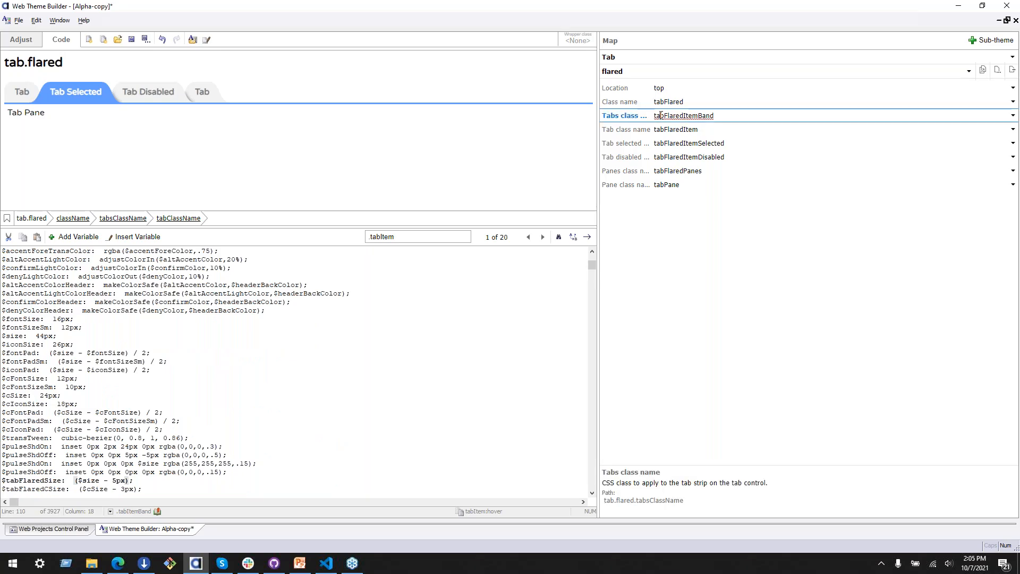
double_click(661, 116)
scroll(160, 372, down, 5)
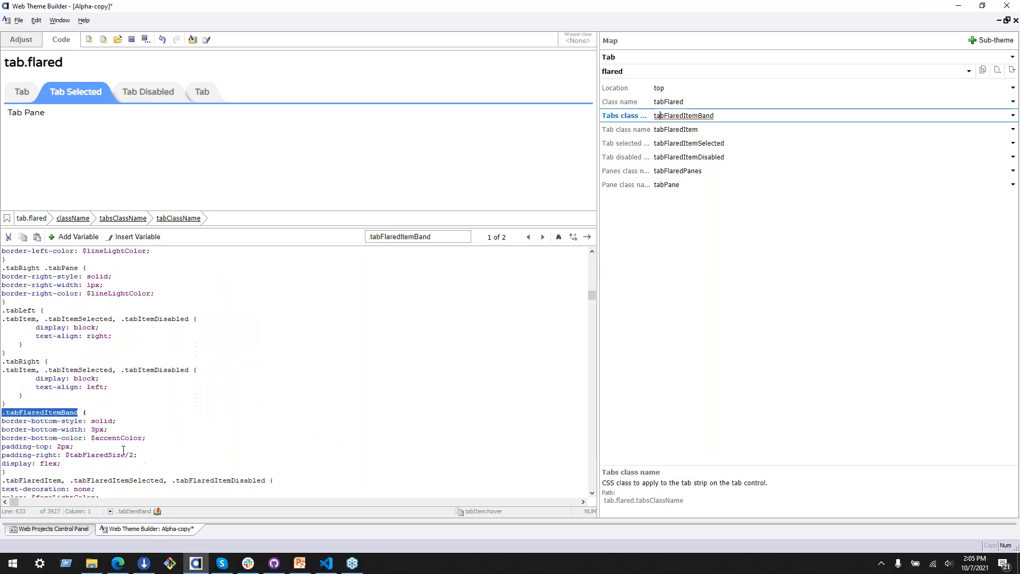
click(41, 395)
drag(32, 392, 192, 398)
click(191, 397)
drag(79, 412, 182, 415)
click(176, 376)
scroll(67, 429, down, 2)
drag(42, 410, 165, 413)
click(167, 414)
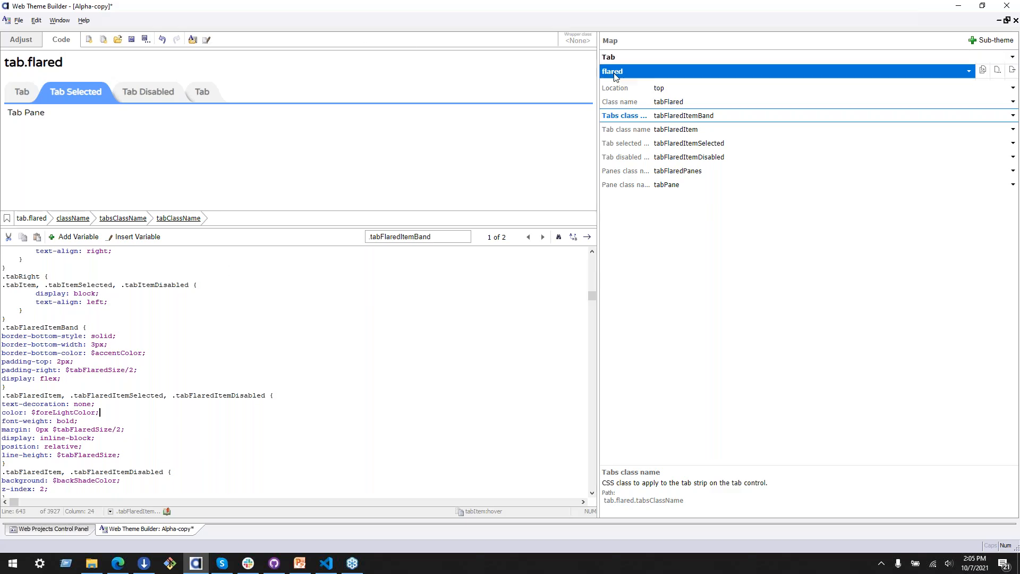
Step: Switch the Tab map back to the base sub-theme and look through the list of control types
click(653, 71)
click(650, 84)
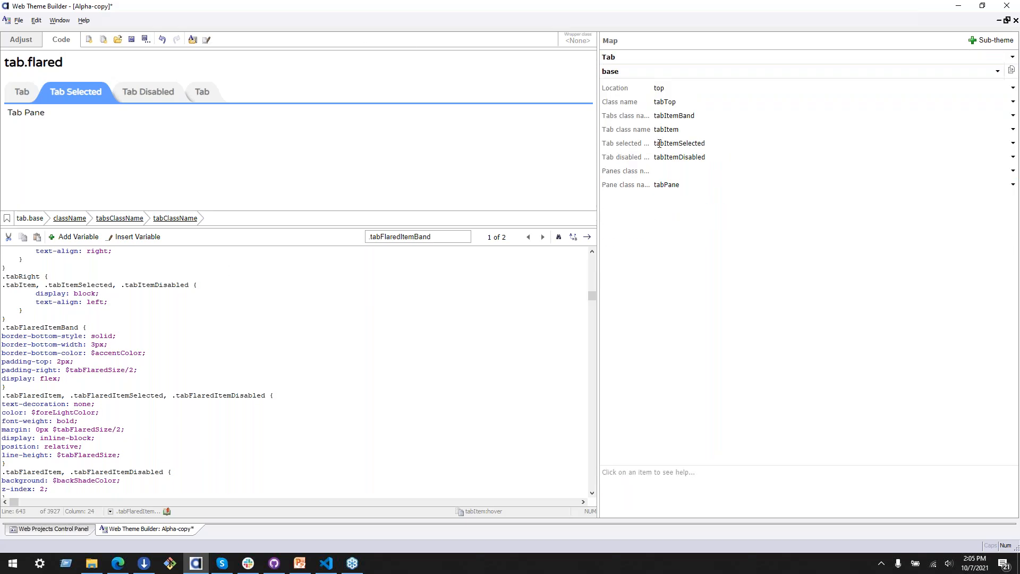
click(727, 58)
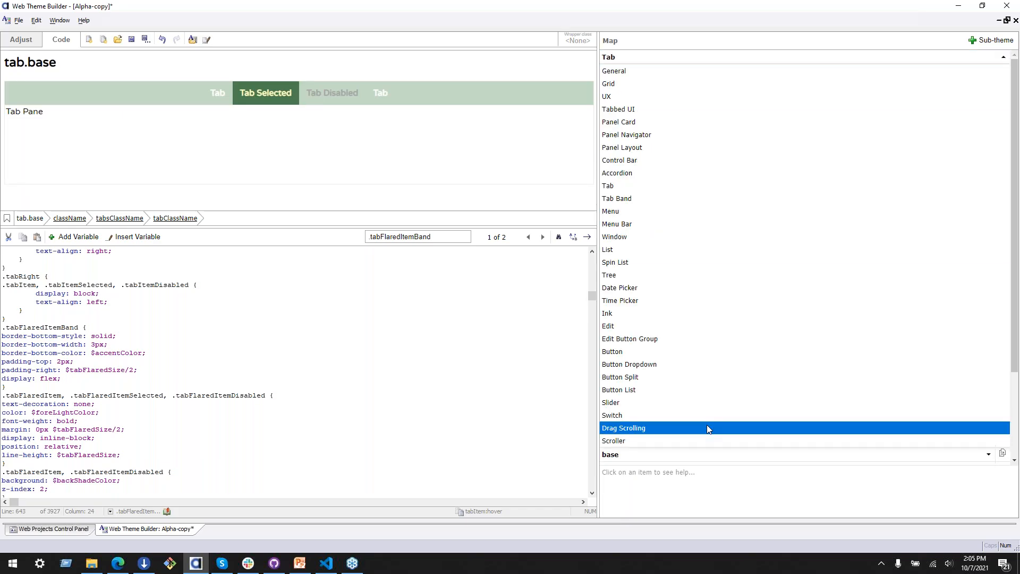
click(673, 56)
Step: Switch to the Adjust view and review the tab, panel layout and grid previews
click(21, 39)
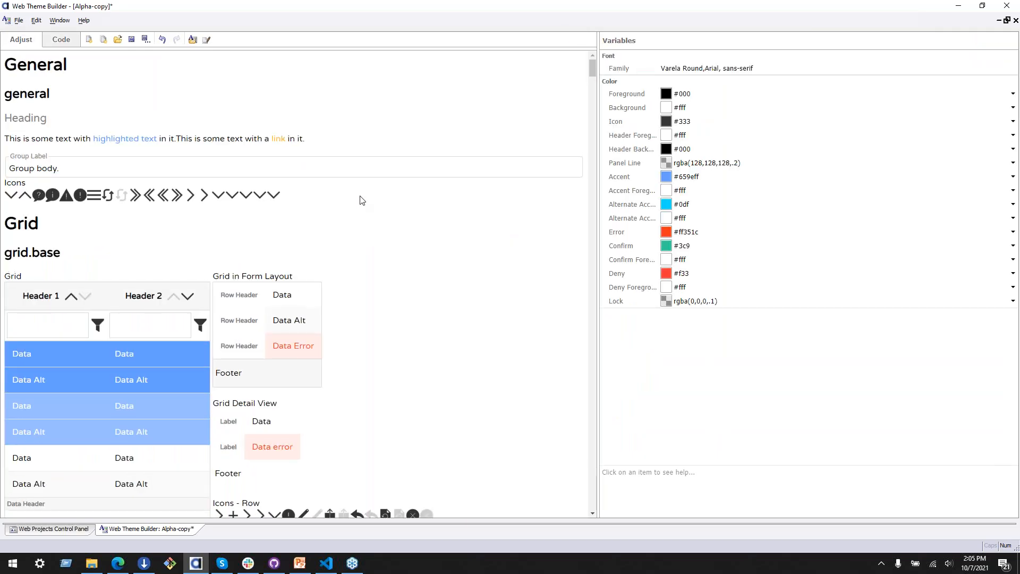
scroll(360, 199, down, 20)
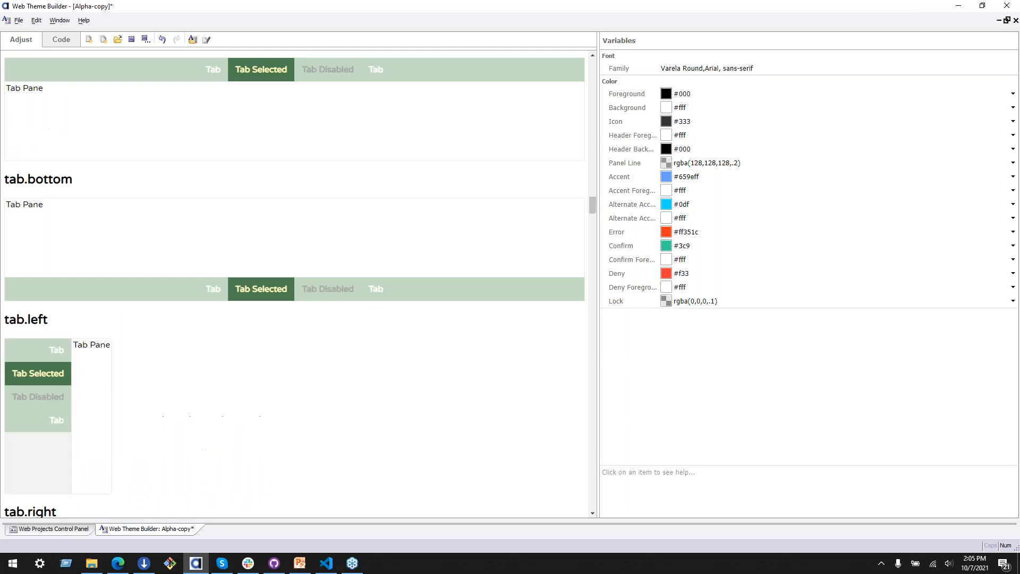
scroll(359, 312, up, 10)
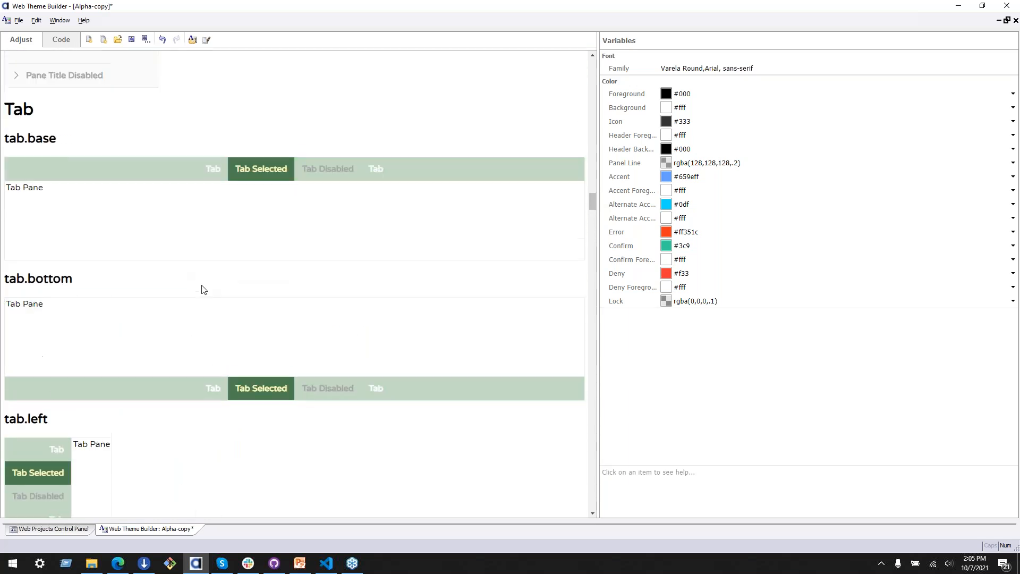
scroll(396, 288, down, 4)
scroll(304, 400, up, 12)
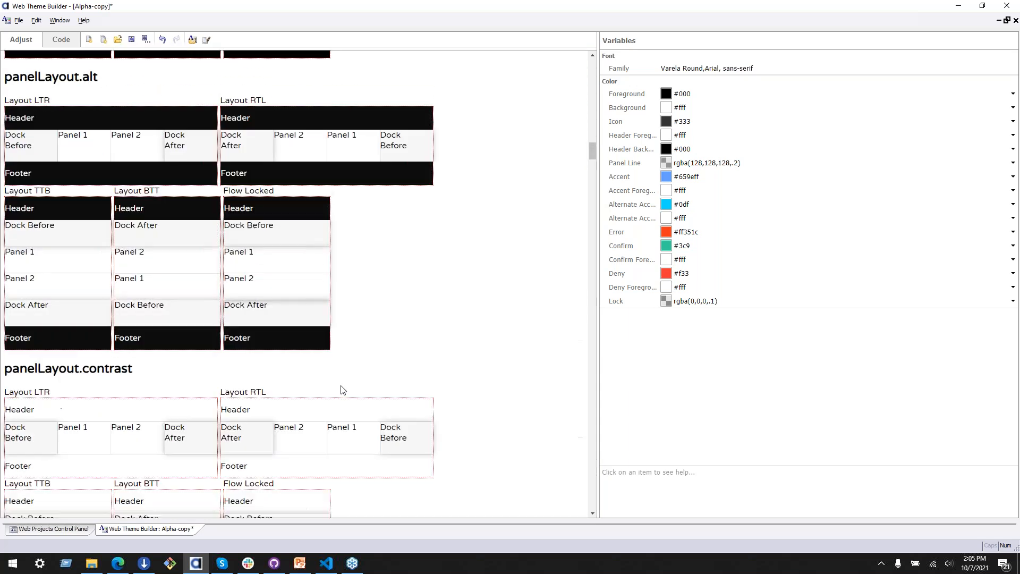
scroll(336, 377, up, 15)
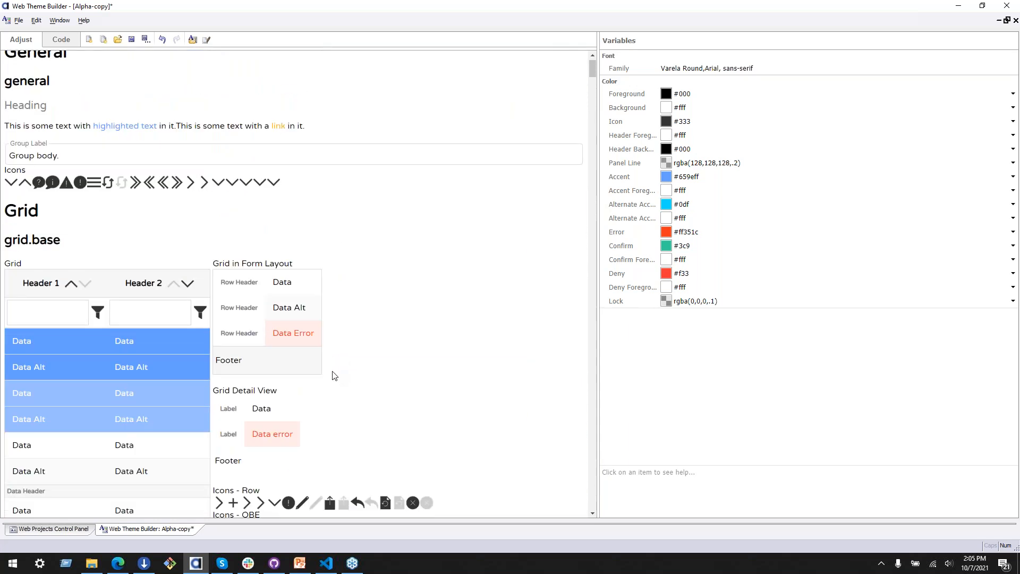
Step: Check the product list's row colors in the brand guidelines PDF in Edge, and return to the grid preview in Web Theme Builder
click(123, 565)
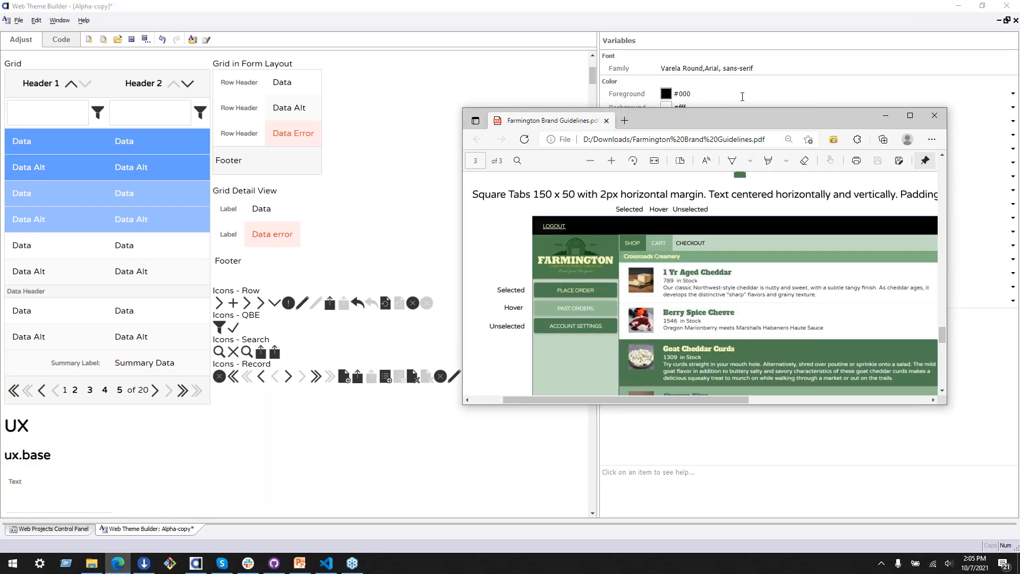
drag(743, 124, 737, 63)
scroll(754, 162, down, 3)
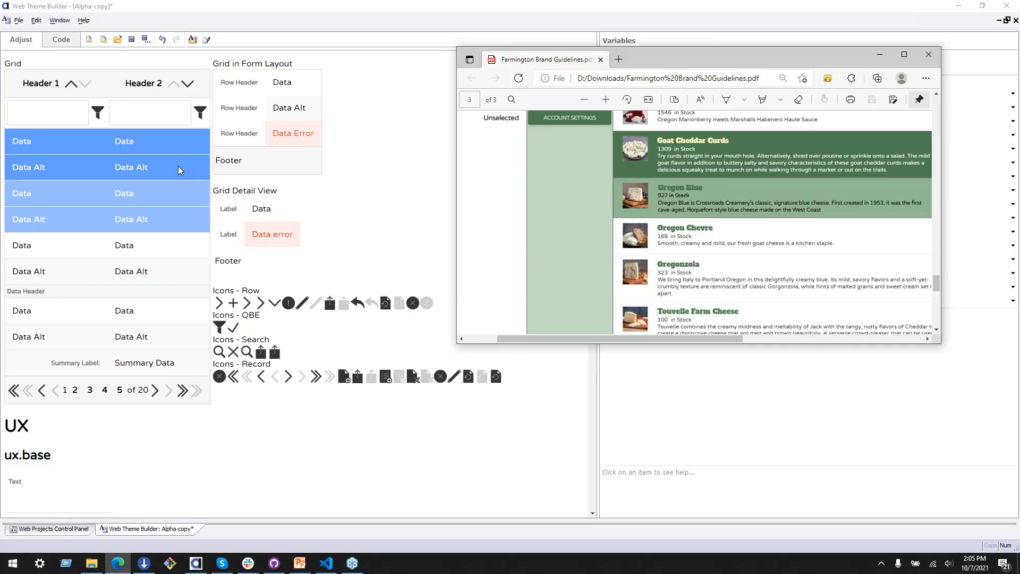
click(55, 152)
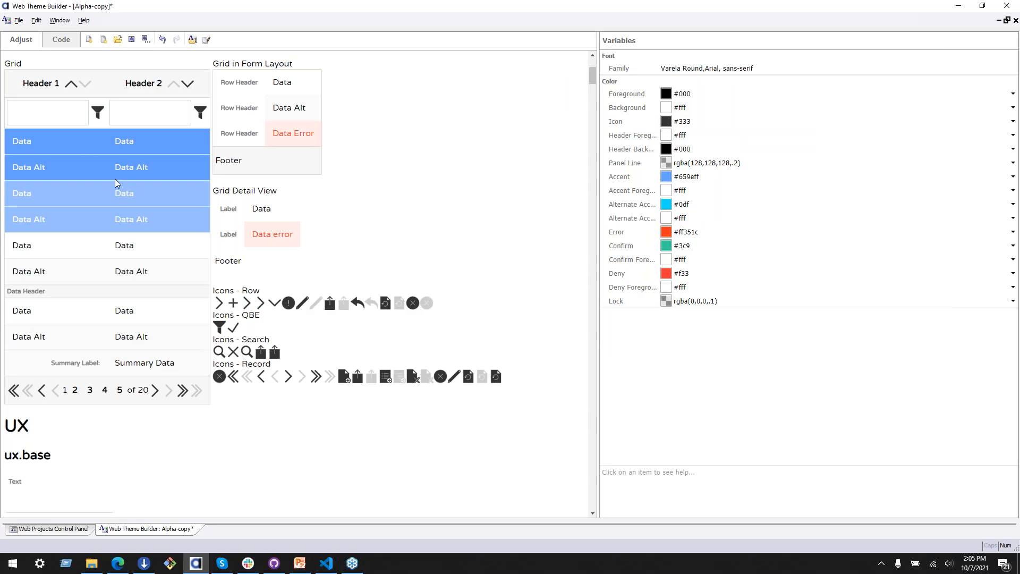
scroll(124, 164, up, 1)
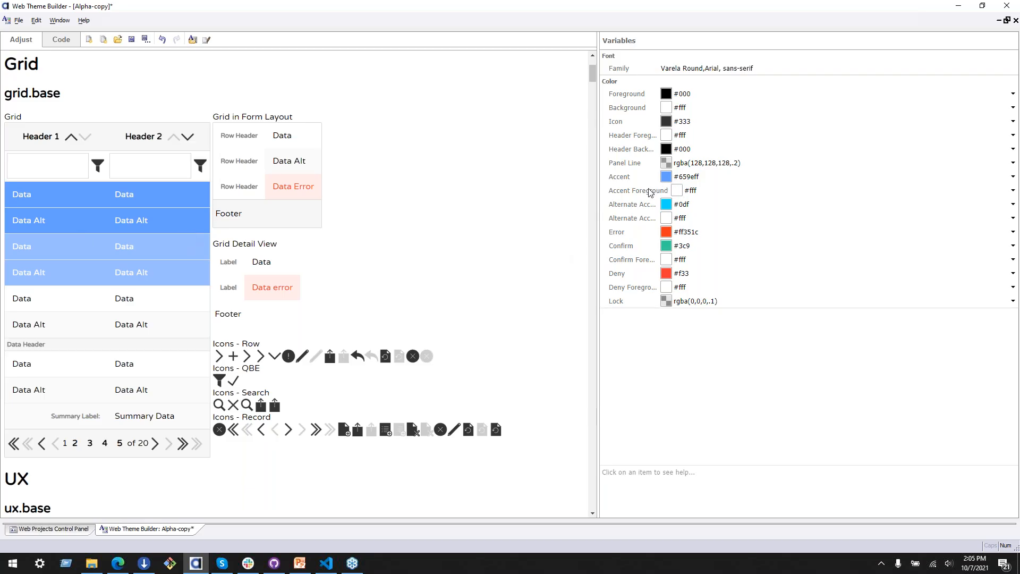
Step: Set the Accent color to the dark green #4c7c50 from the Farmington palette
click(713, 178)
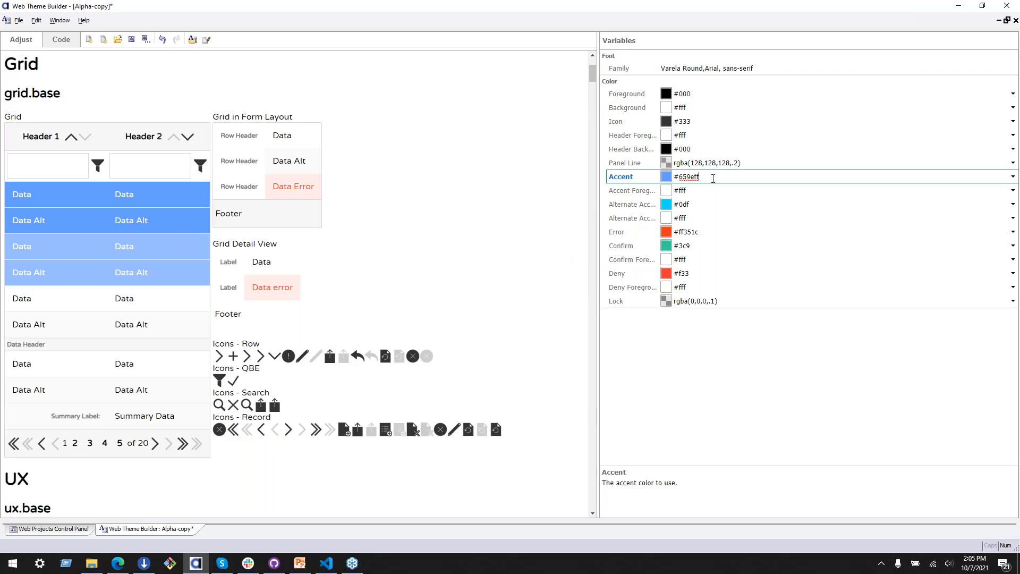
click(1013, 176)
click(521, 212)
click(374, 379)
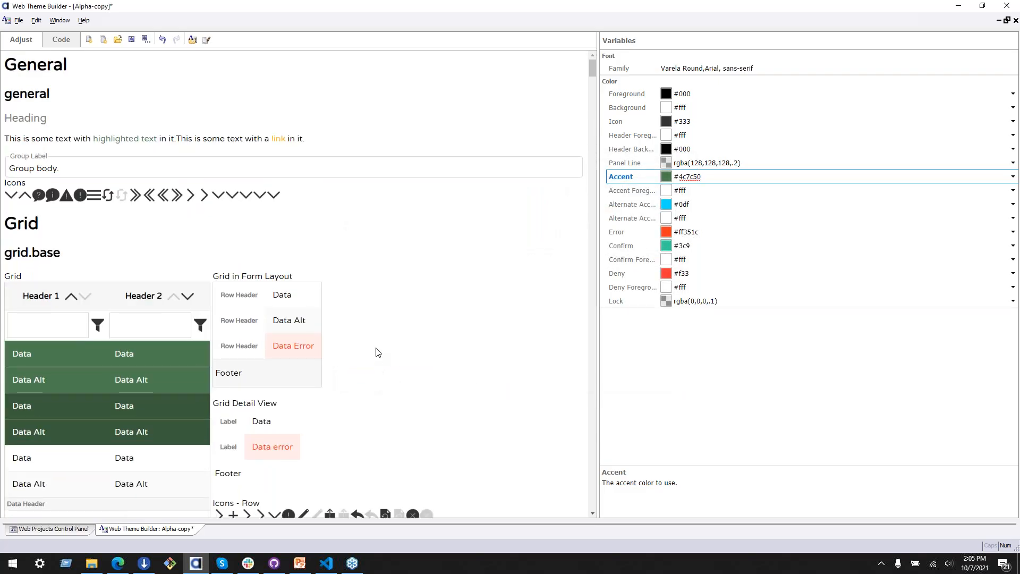
Step: Review the grid, list and menu bar previews, and set the Alternate Accent color to #4c7c50 from the Farmington palette
scroll(377, 352, down, 4)
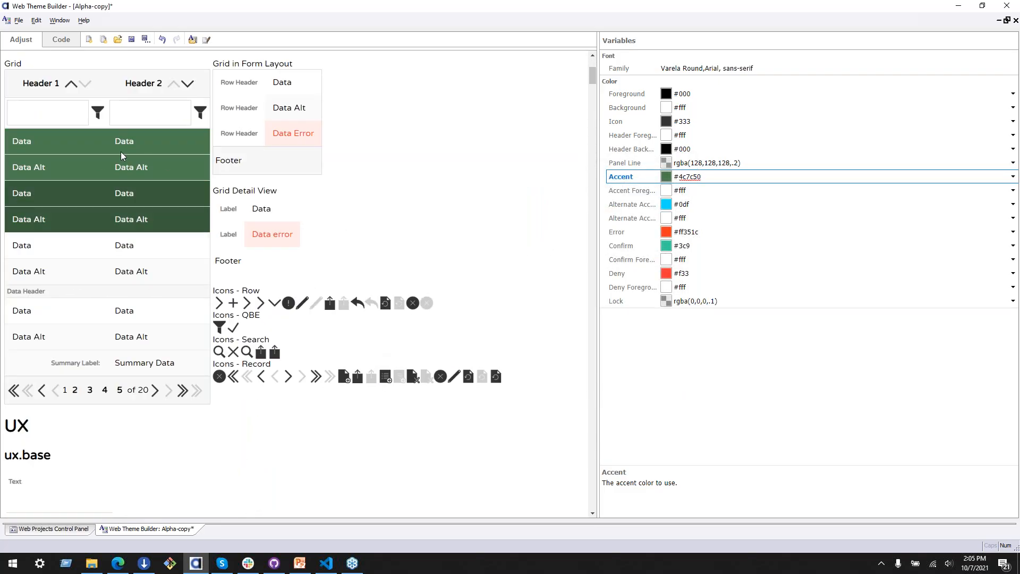
scroll(564, 231, up, 2)
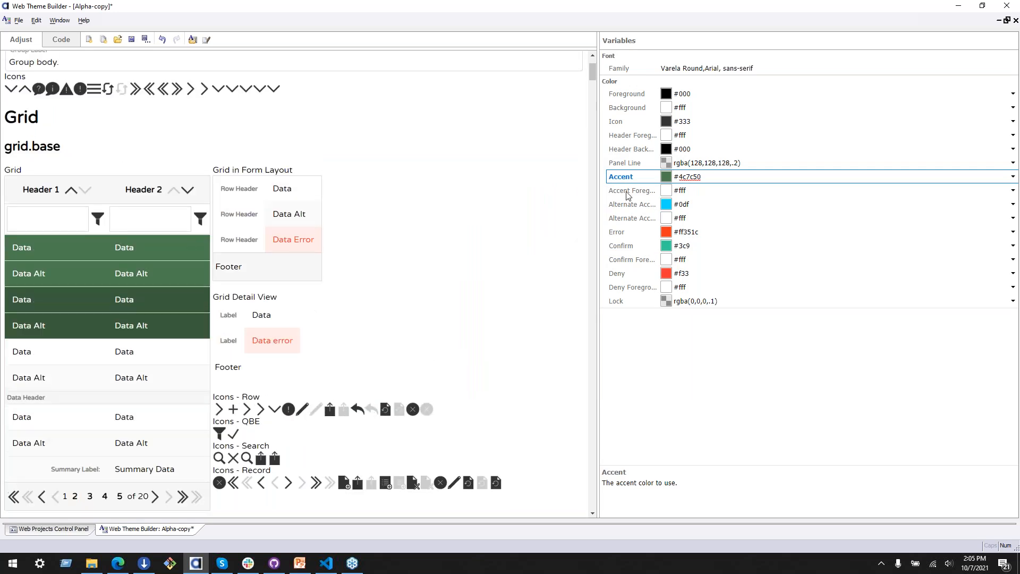
scroll(161, 284, down, 20)
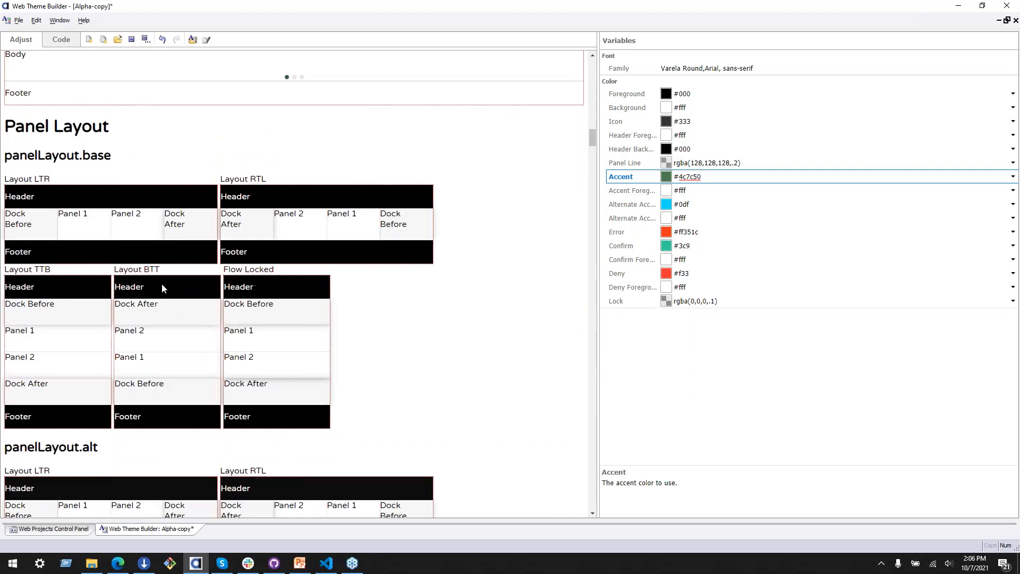
scroll(164, 294, down, 20)
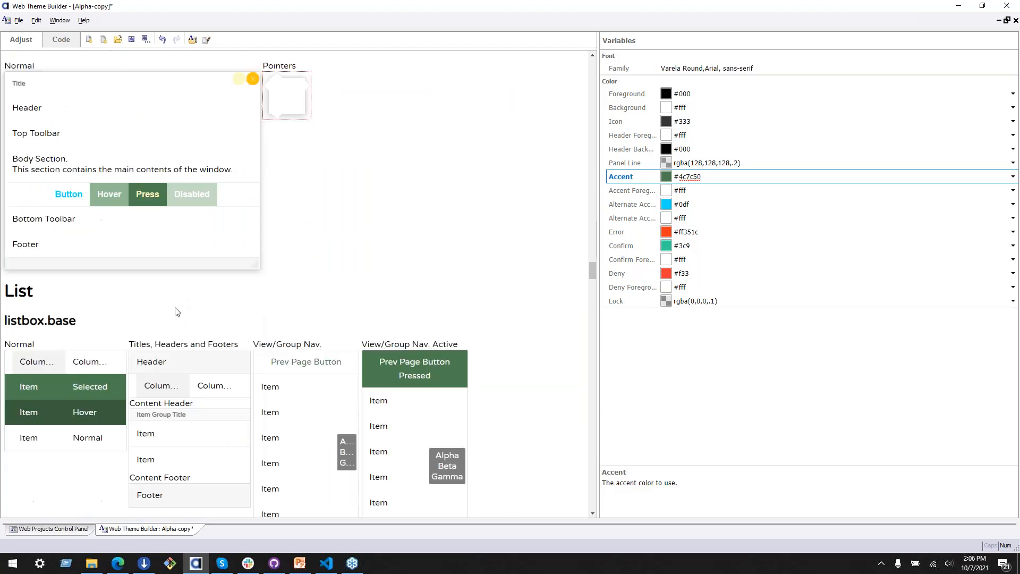
scroll(178, 311, up, 8)
scroll(177, 310, down, 2)
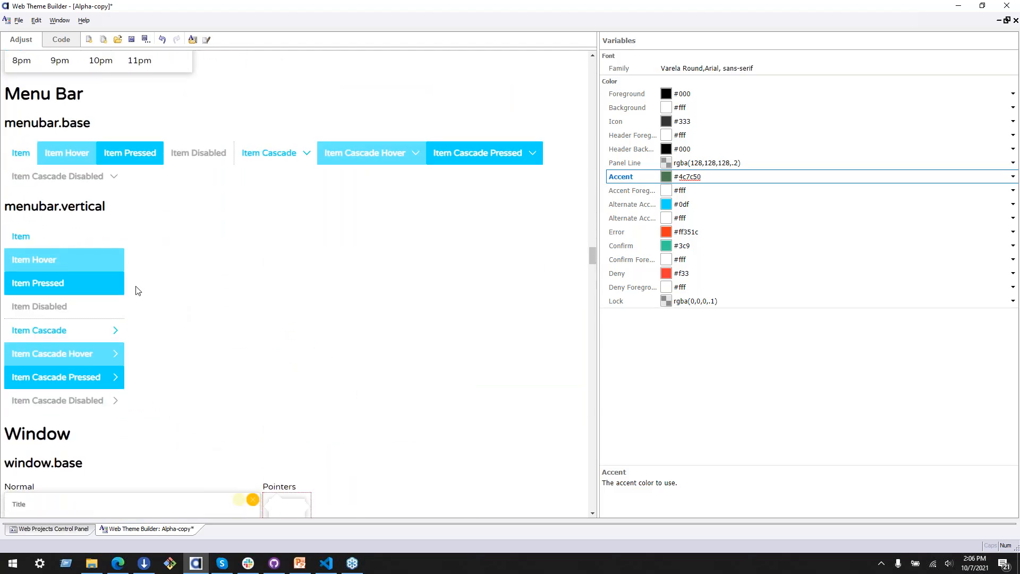
click(635, 218)
click(634, 205)
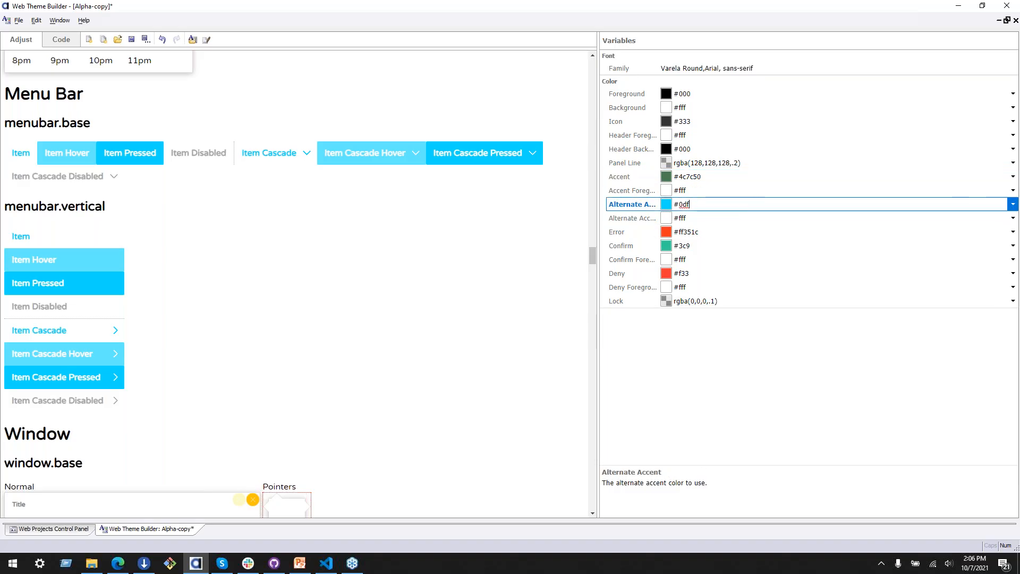
click(1012, 207)
click(521, 211)
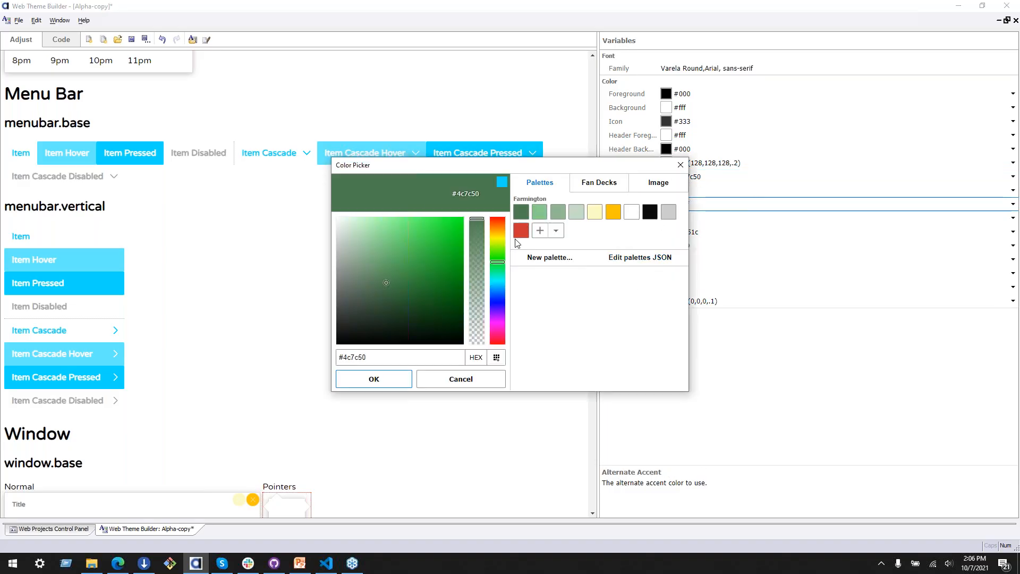
click(397, 381)
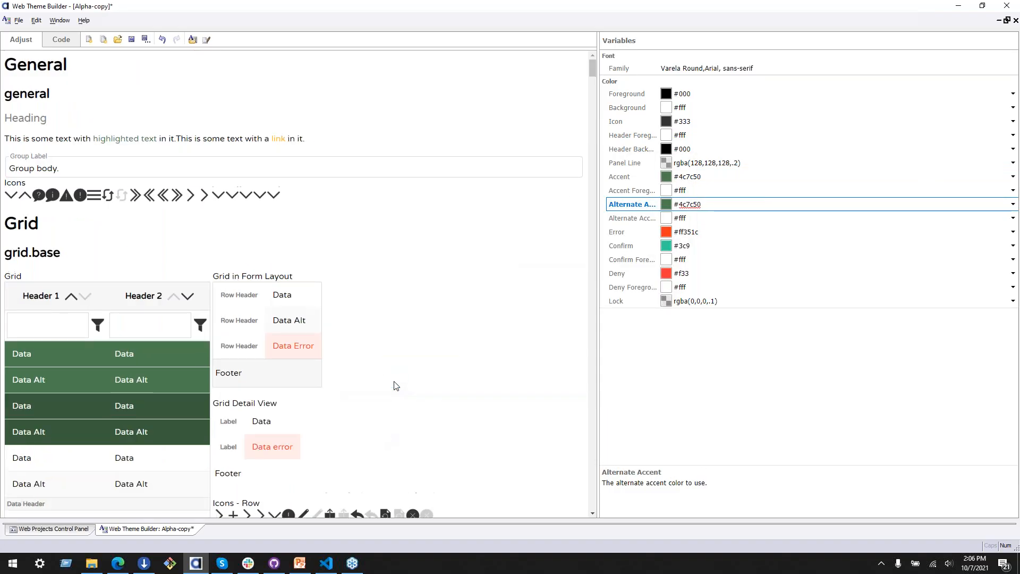
Step: Review the accent color in the menu, menu bar, tab band and window previews, and open the Window base sub-theme in the Code view
scroll(416, 421, down, 20)
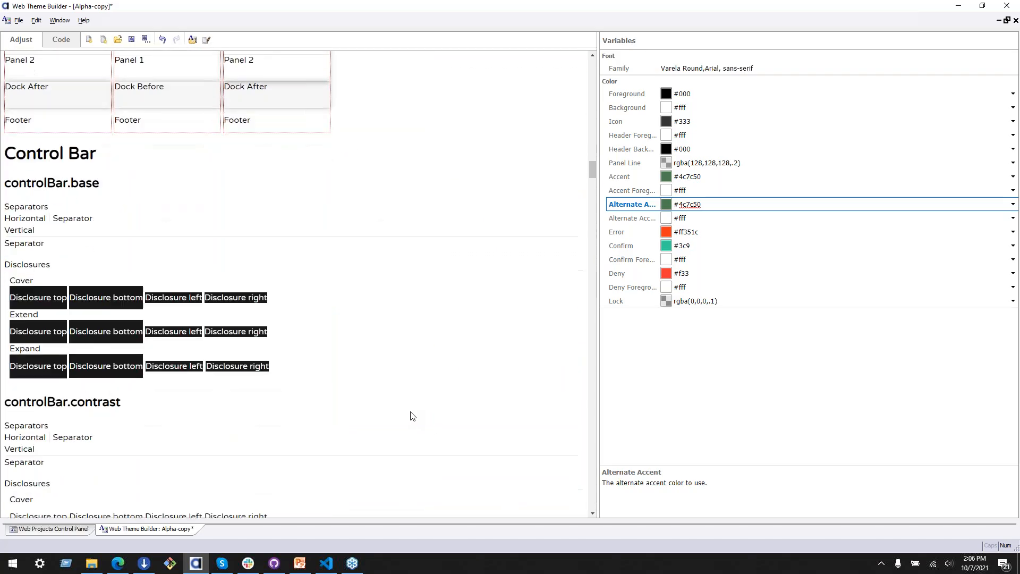
scroll(416, 424, down, 20)
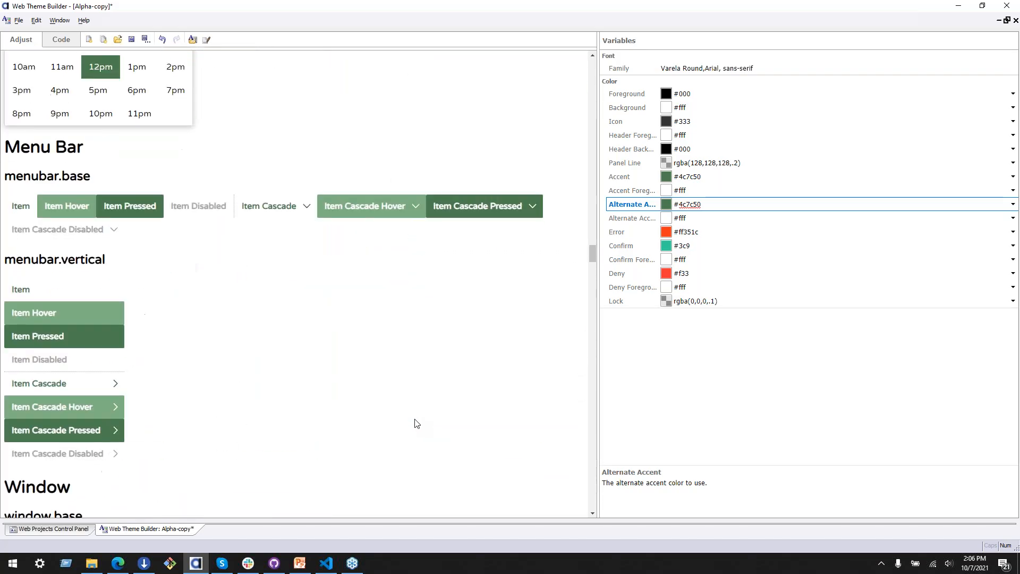
scroll(416, 423, up, 15)
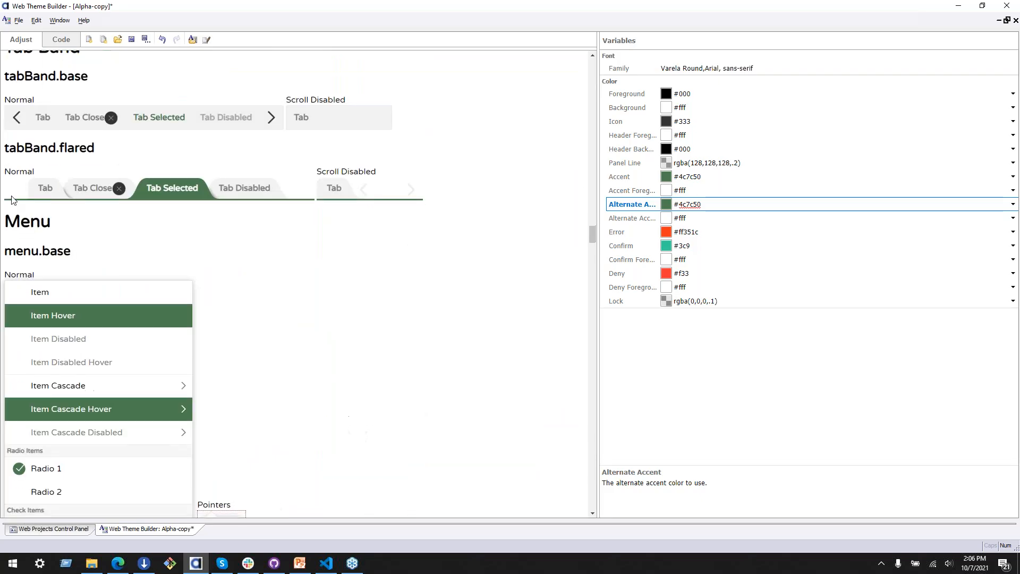
scroll(242, 404, down, 15)
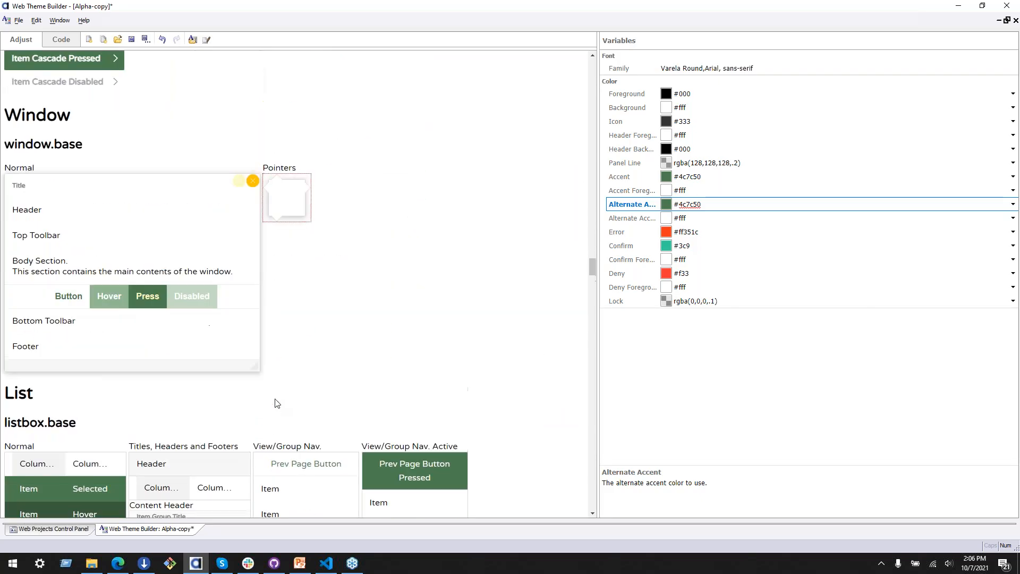
click(61, 40)
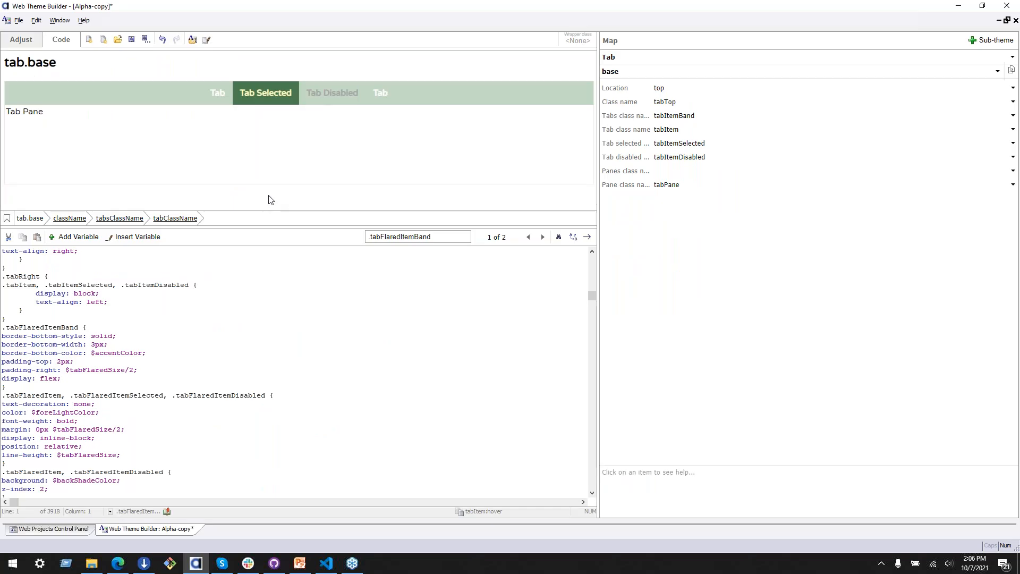
click(668, 59)
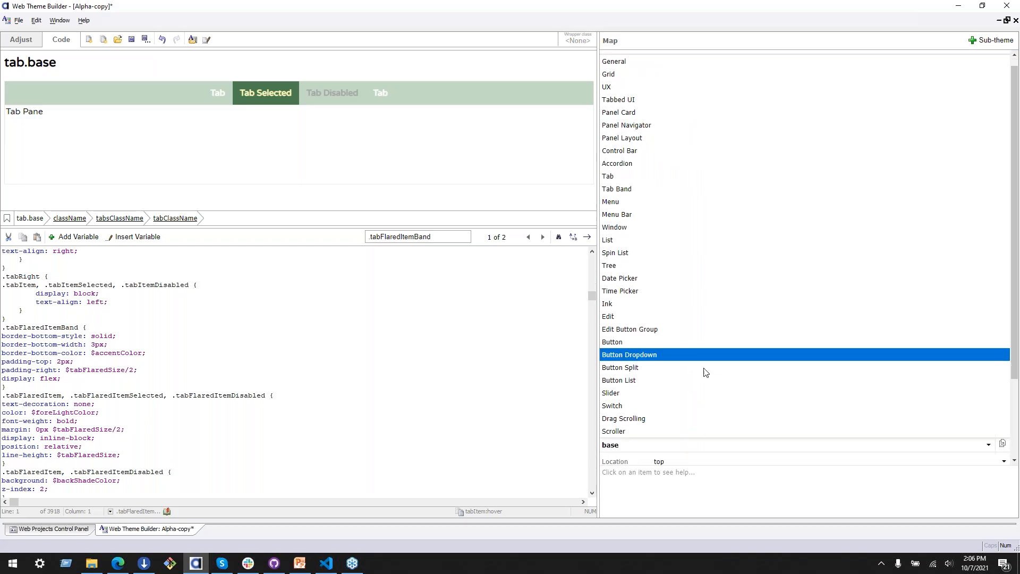
scroll(706, 374, down, 2)
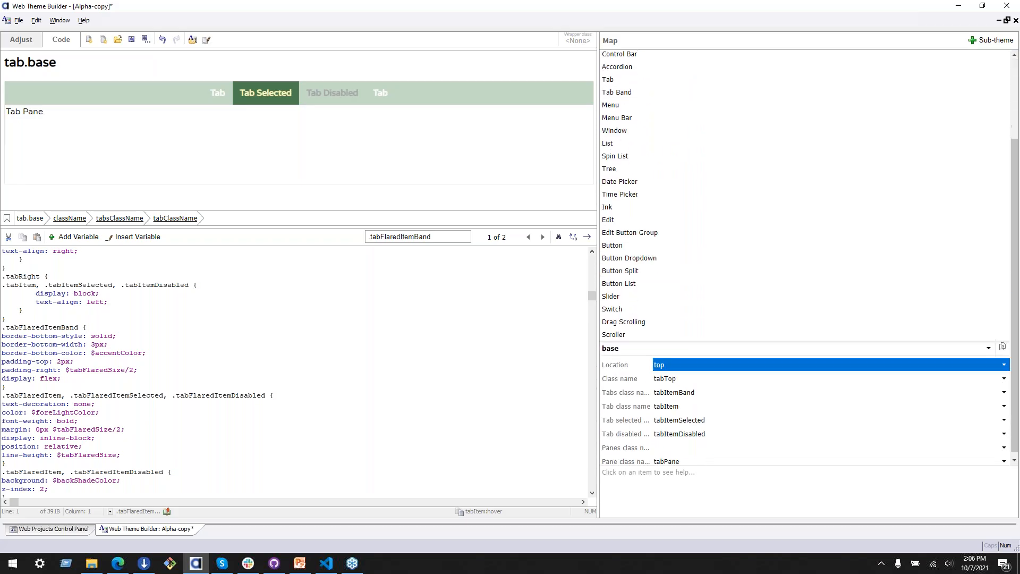
click(650, 130)
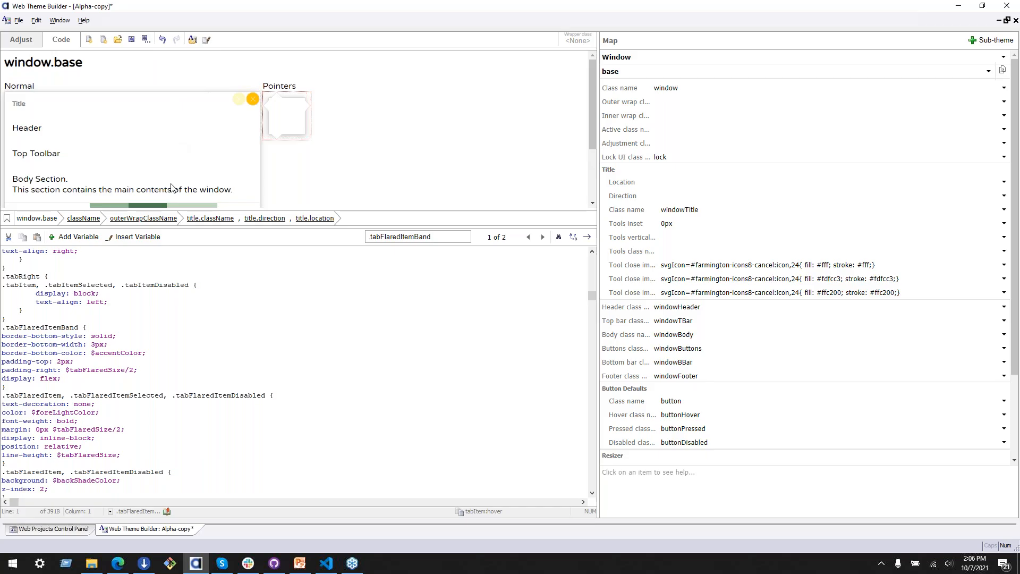
Step: Find the CSS rule behind the window title's class name and copy its .windowTitle selector
click(210, 218)
click(686, 210)
key(ctrl+space)
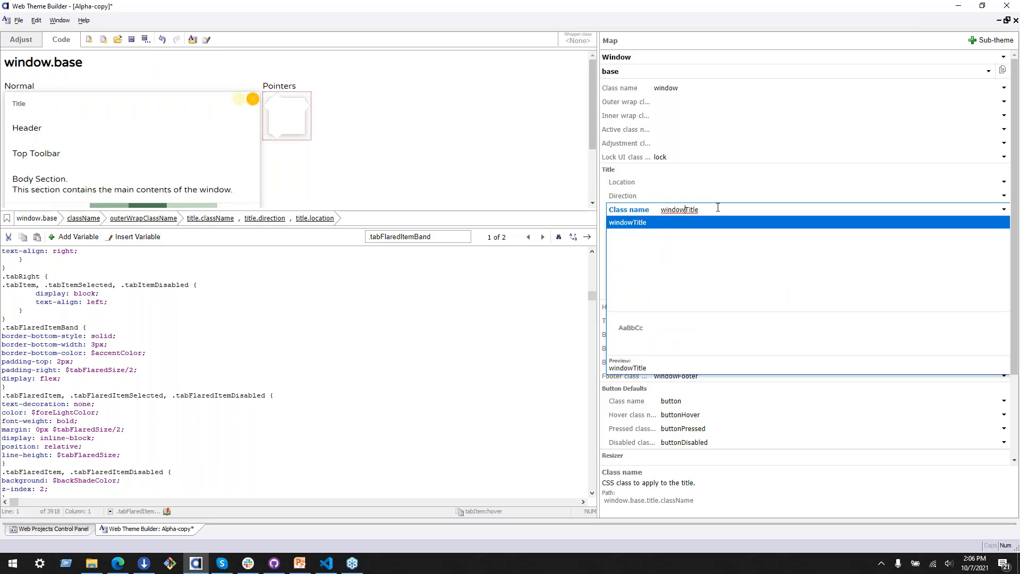
ctrl+click(668, 211)
scroll(377, 423, down, 4)
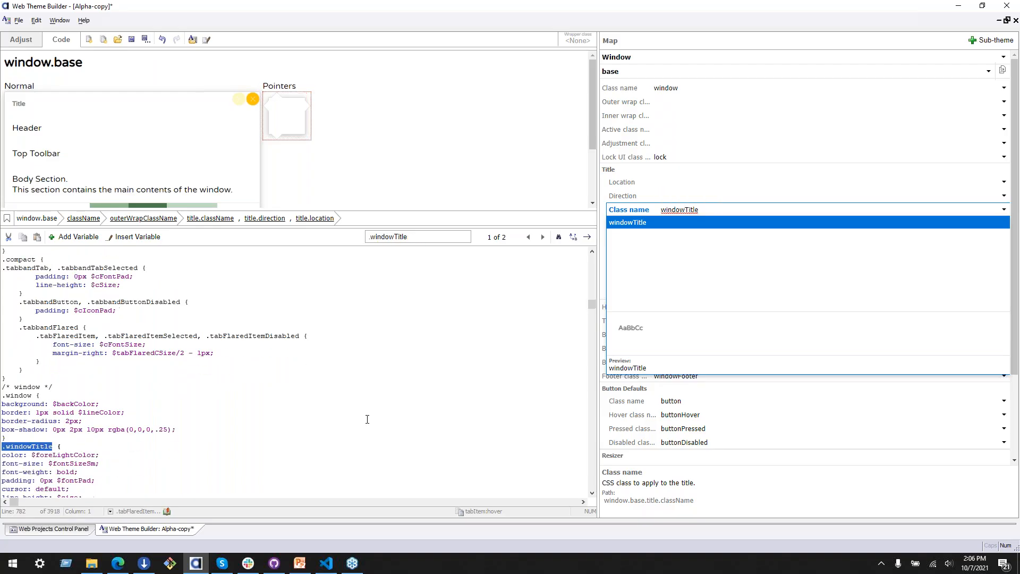
click(97, 412)
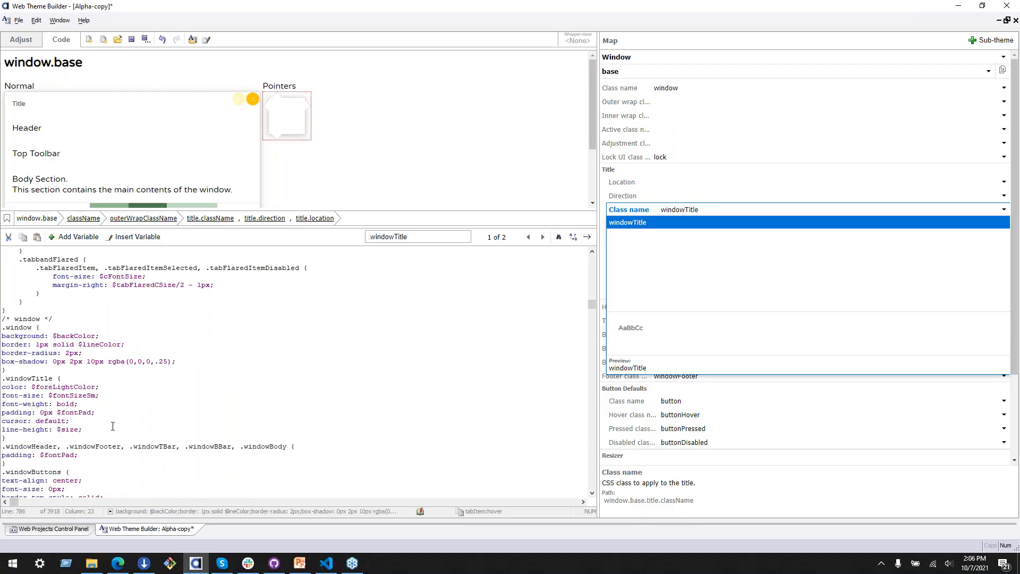
drag(52, 379, 5, 379)
key(ctrl+c)
click(115, 95)
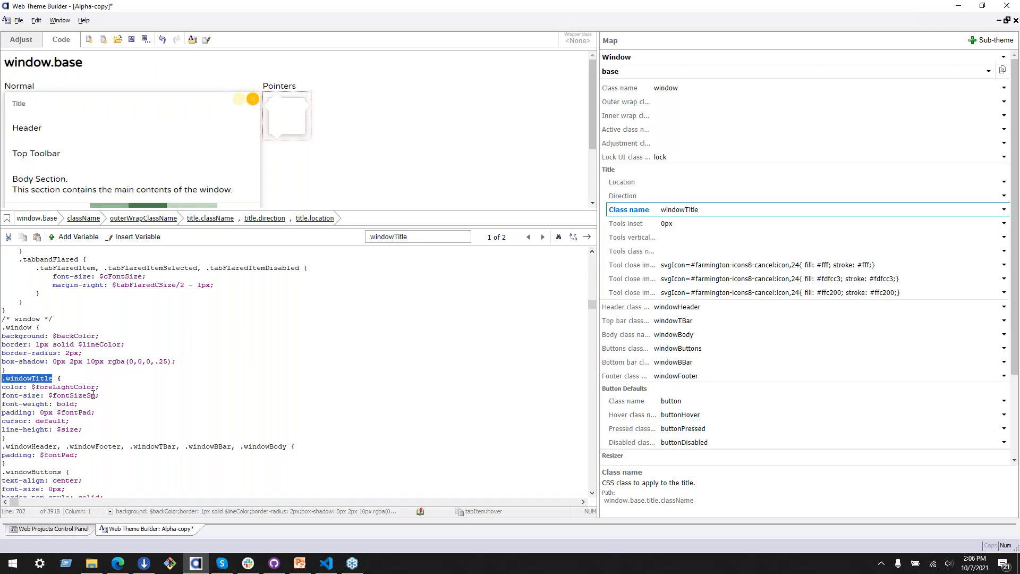
Step: Add an empty .windowTitle rule at the end of the theme's stylesheet, below the .tabItem:hover rule
drag(593, 306, 597, 511)
click(171, 456)
scroll(157, 453, down, 2)
scroll(156, 453, down, 2)
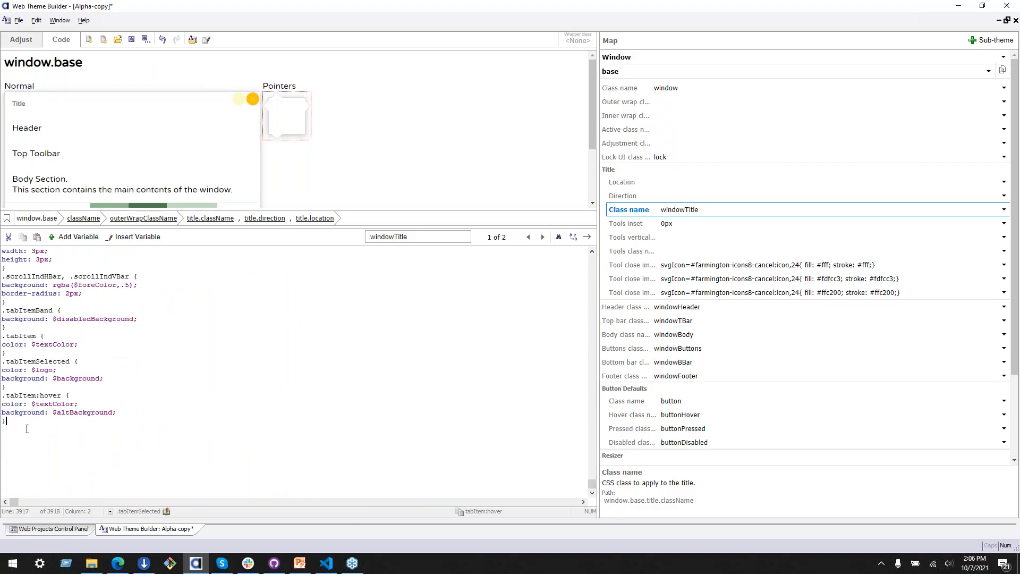
text(tabItem:hover)
key(ctrl+z)
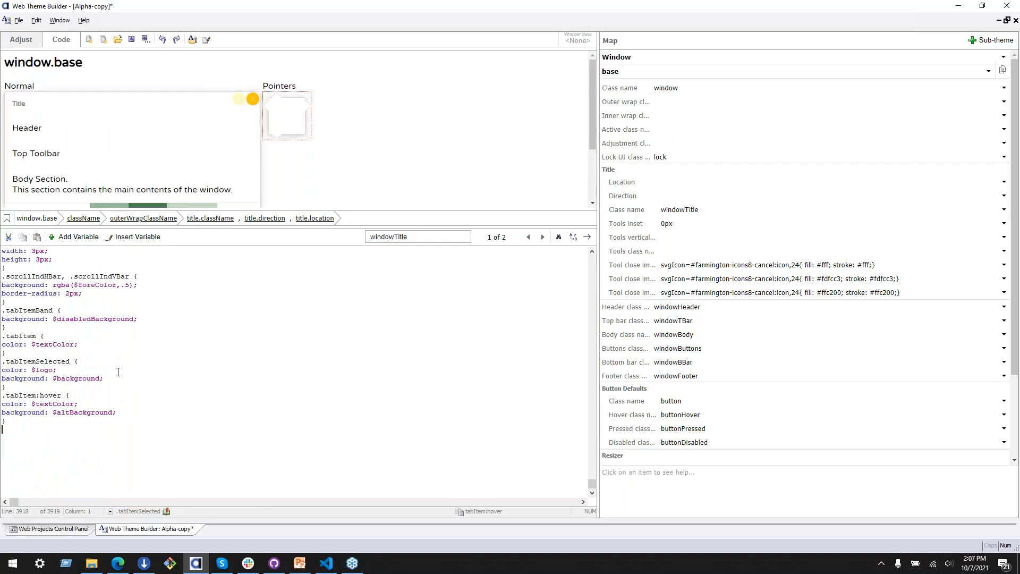
click(688, 210)
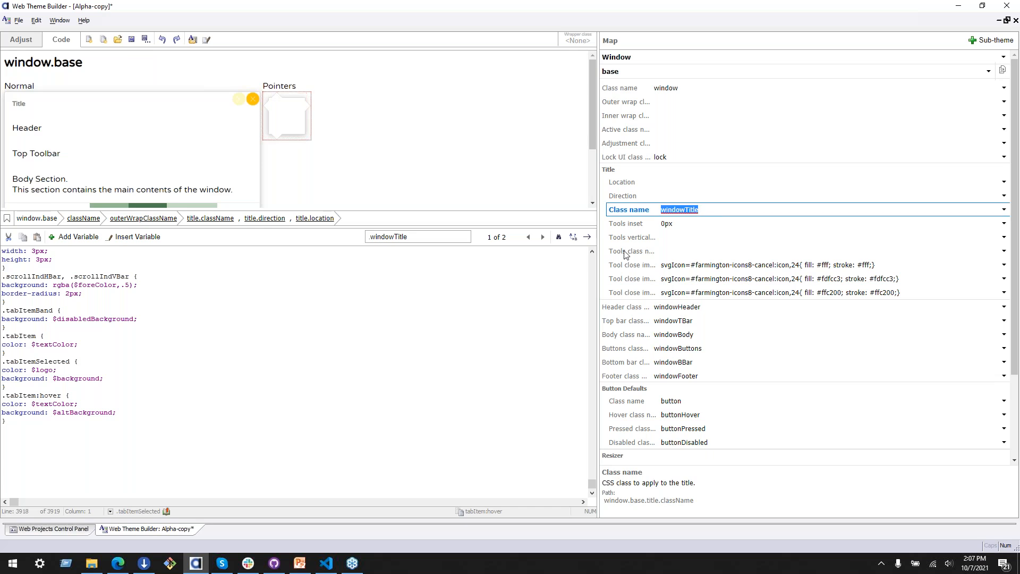
key(ctrl+v)
text({)
key(Return)
key(Return)
text(}backgour)
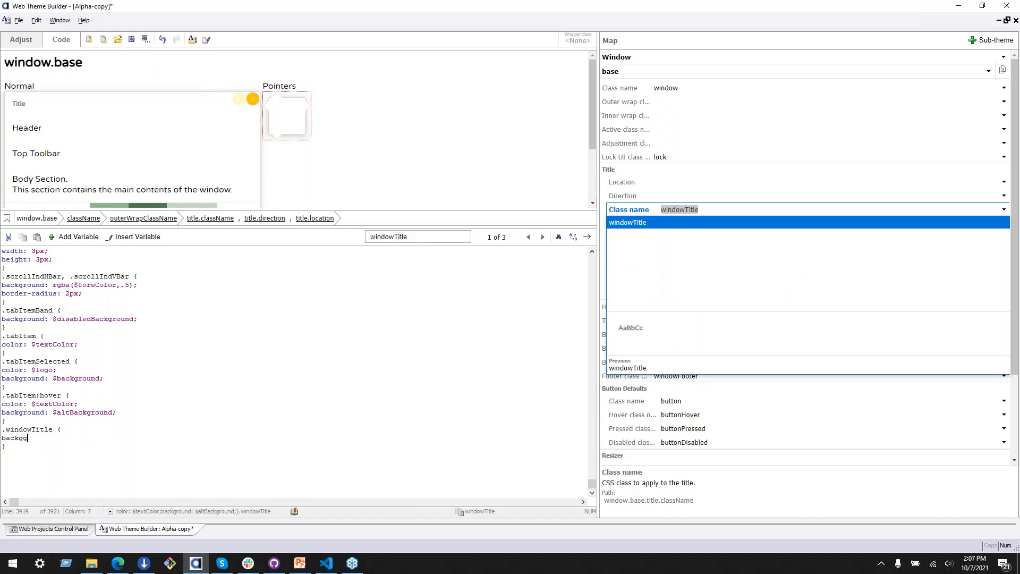
Step: Give the new .windowTitle rule a background that uses the $background color variable
key(BackSpace)
key(BackSpace)
text(round:)
click(138, 236)
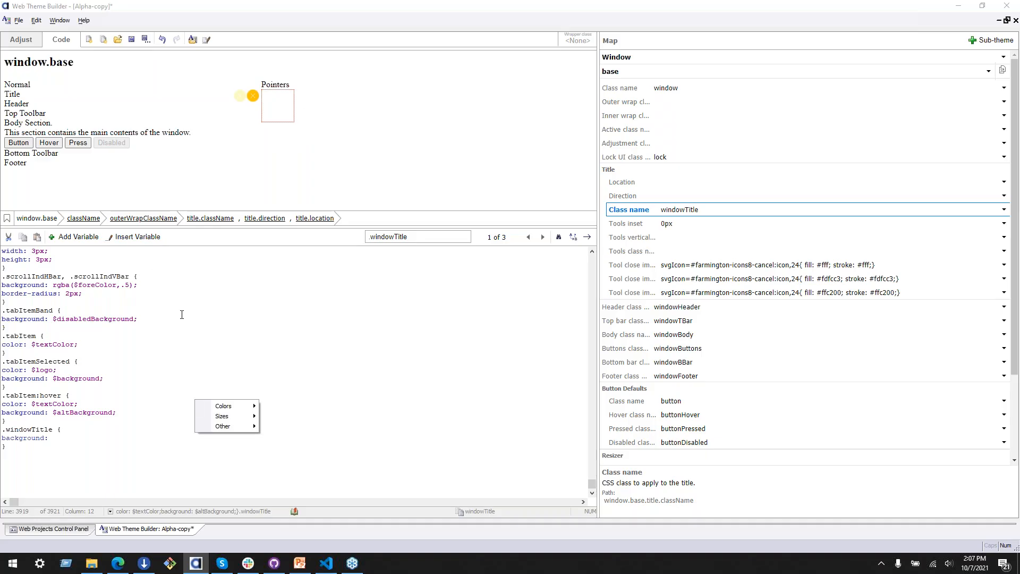
mouse_move(223, 406)
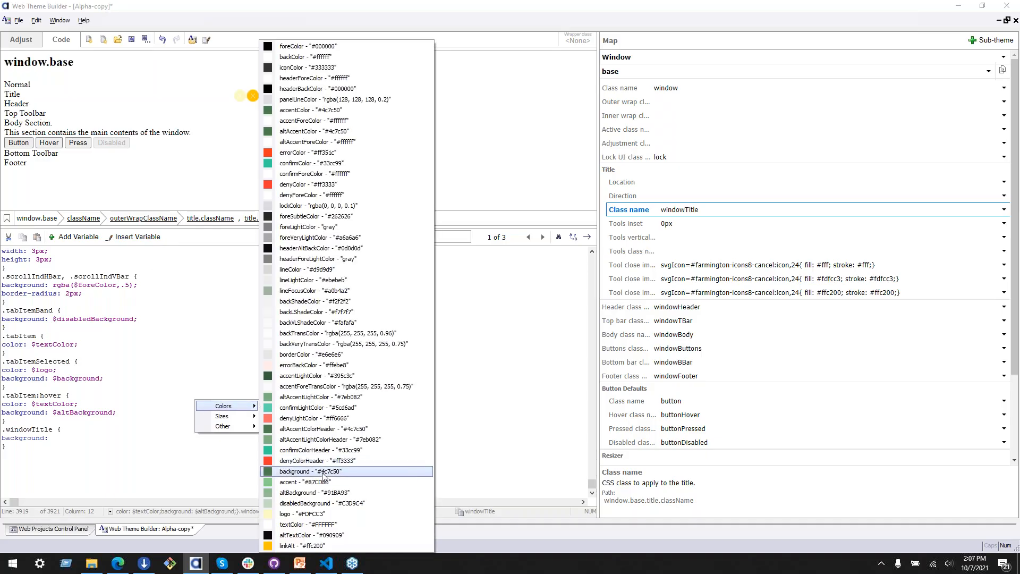
click(298, 477)
text(;)
Step: Set the text color in the .windowTitle rule to the $textColor variable
key(Return)
text(color:)
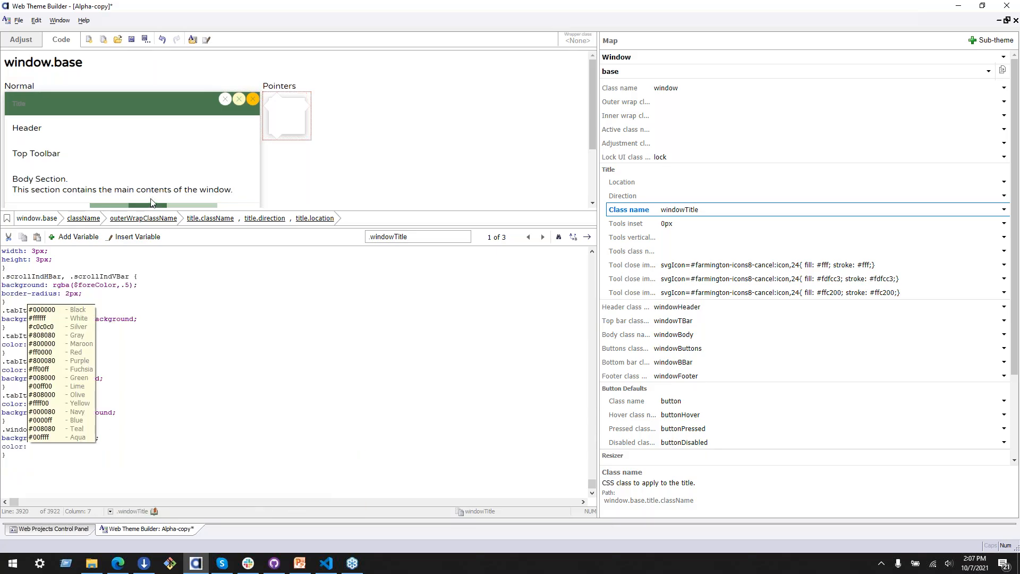
click(137, 237)
mouse_move(170, 245)
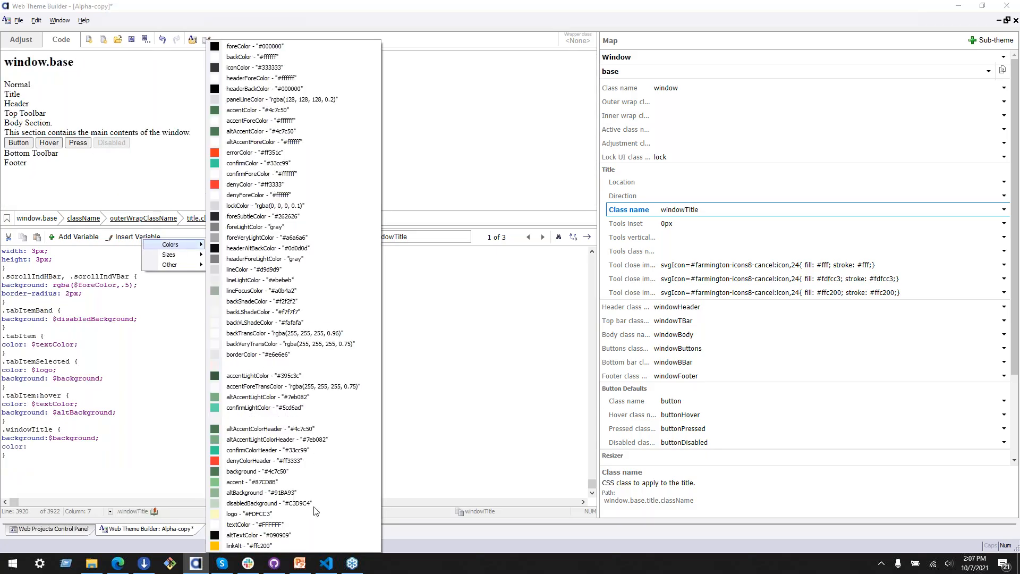
click(277, 534)
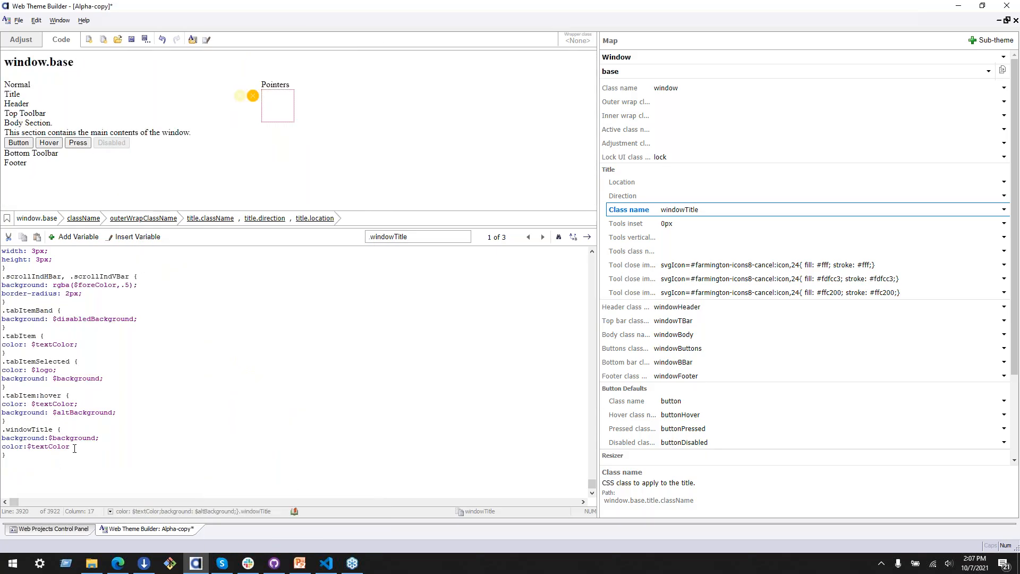
text(;)
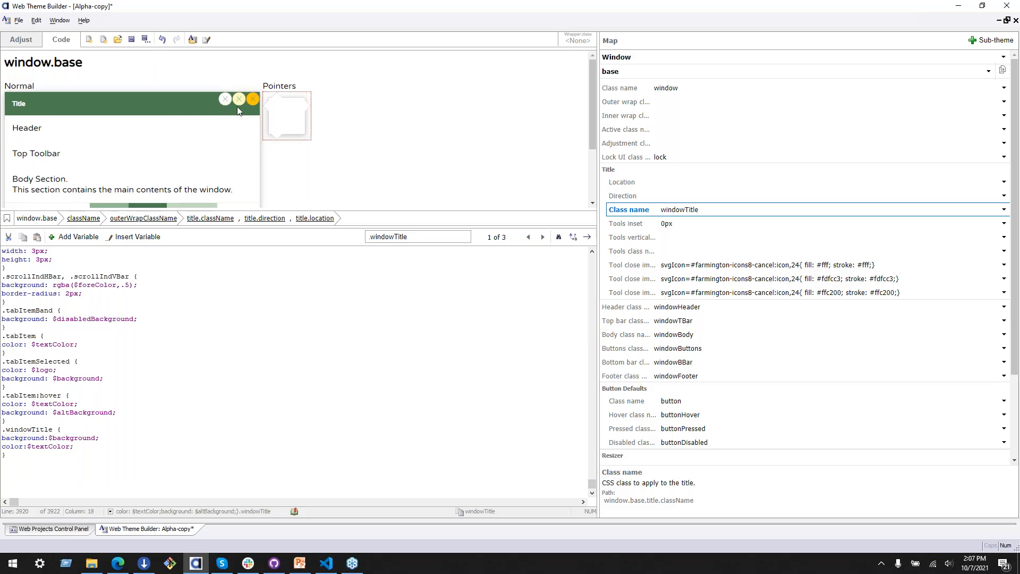
Step: Set the class name under the window's Button Defaults to "button buttonPrimary"
scroll(239, 140, down, 2)
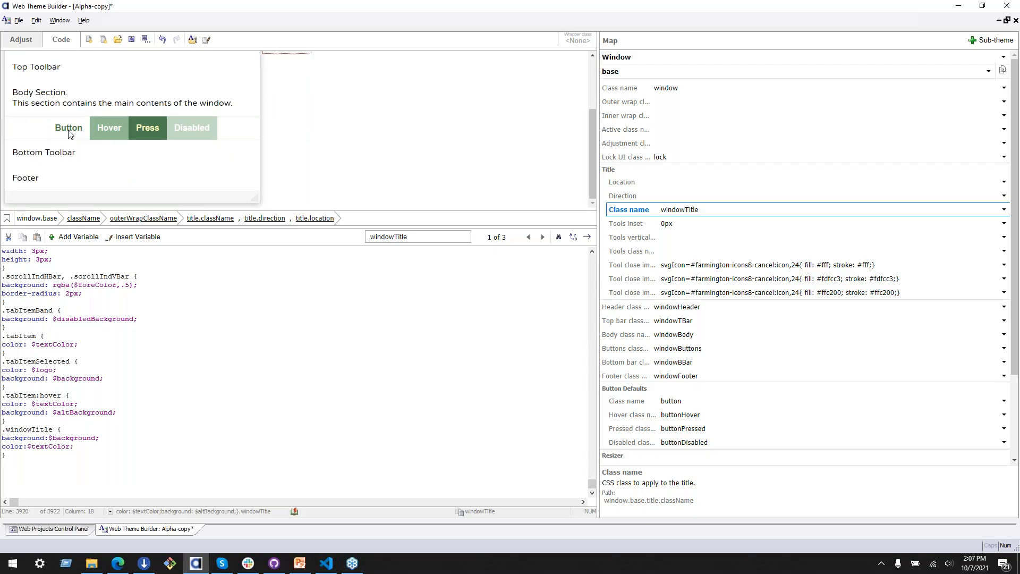
scroll(616, 410, down, 3)
click(627, 296)
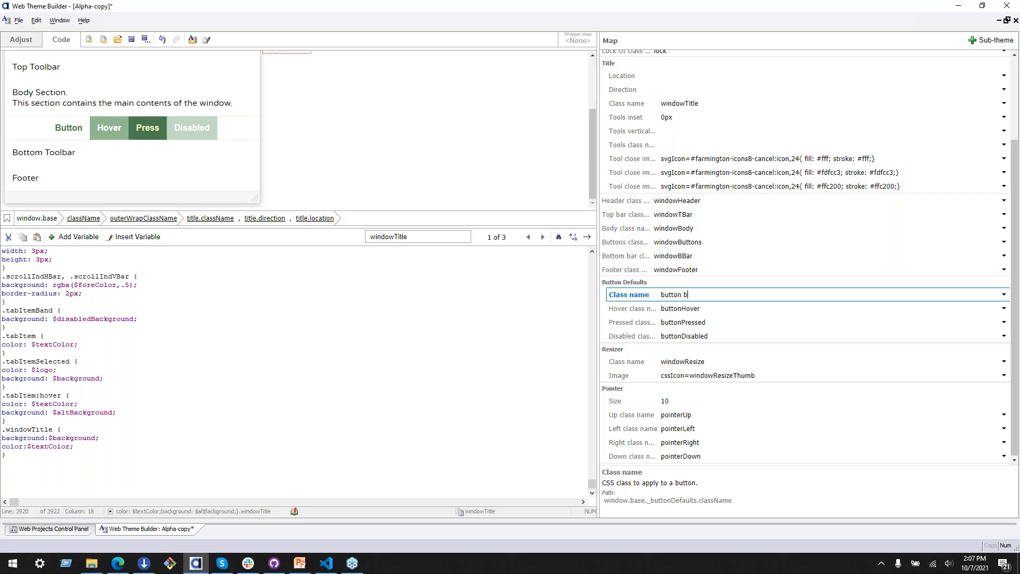
text(buttonPrimary)
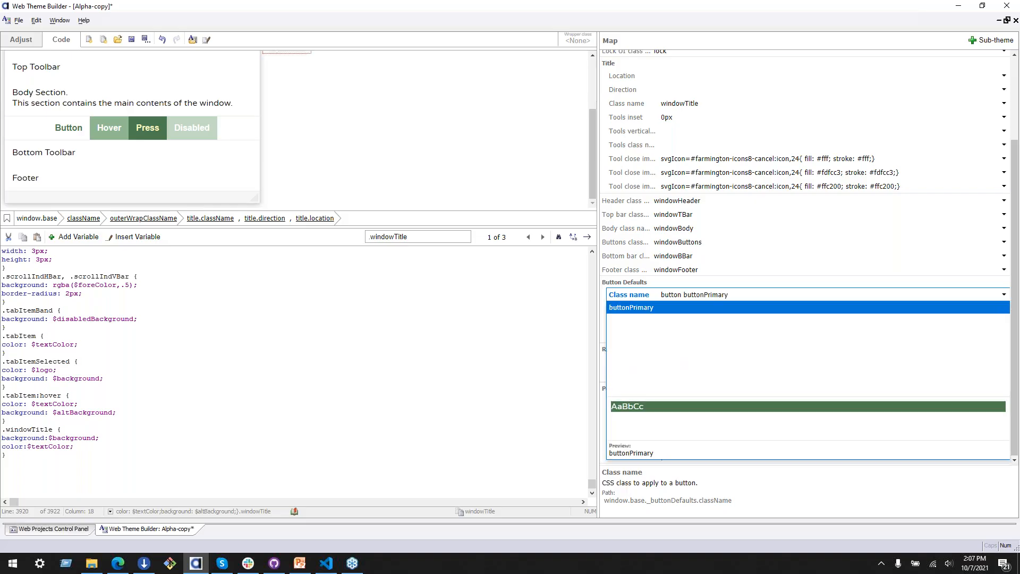
key(Tab)
Step: Examine the property path of the hover class name in the window's Button Defaults
scroll(406, 165, down, 2)
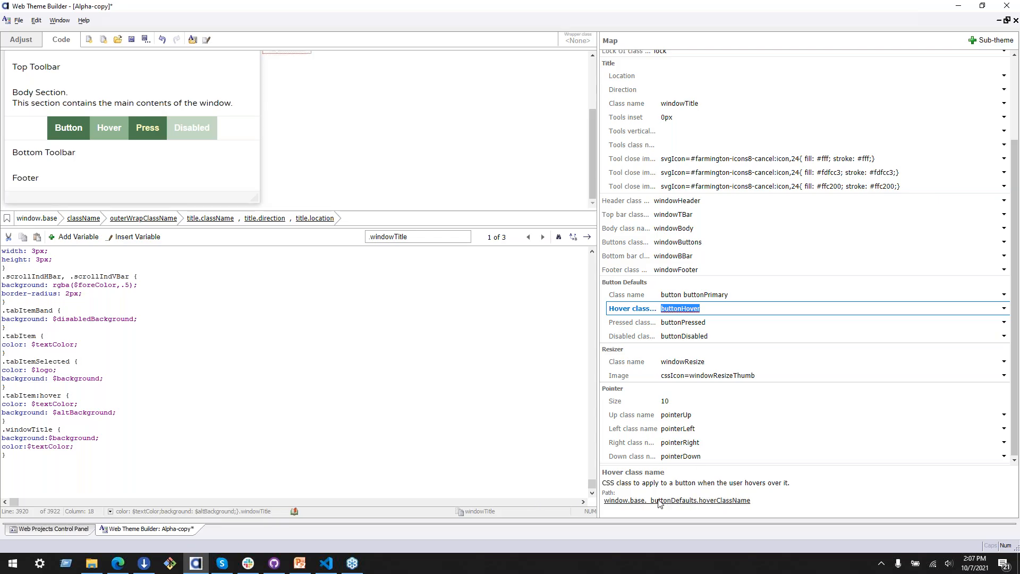
mouse_move(761, 501)
mouse_down()
mouse_move(605, 503)
mouse_move(776, 507)
mouse_up()
click(611, 506)
click(774, 506)
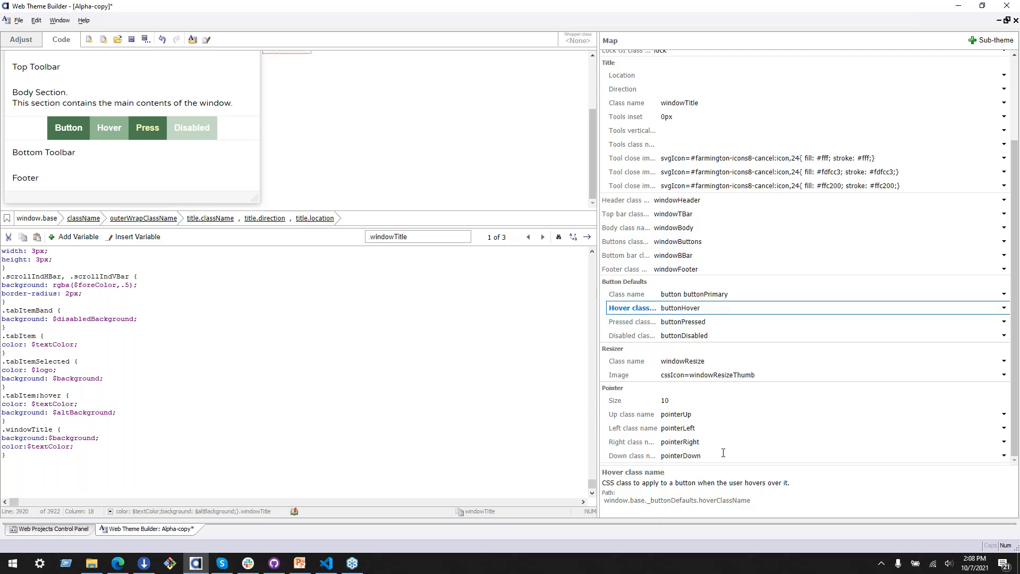
Step: Create a new blank UX web component from the Web Projects Control Panel
click(59, 533)
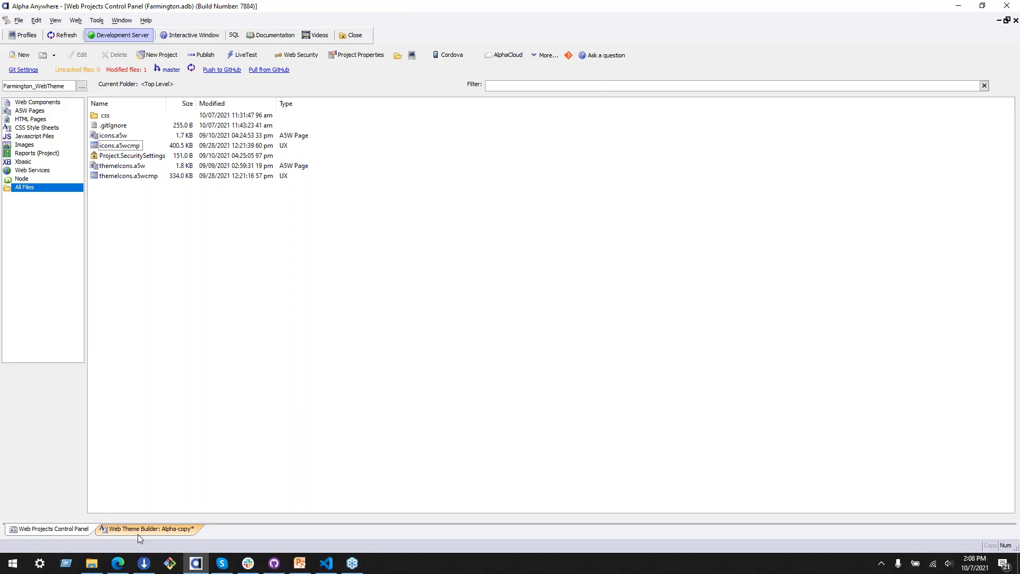
click(20, 55)
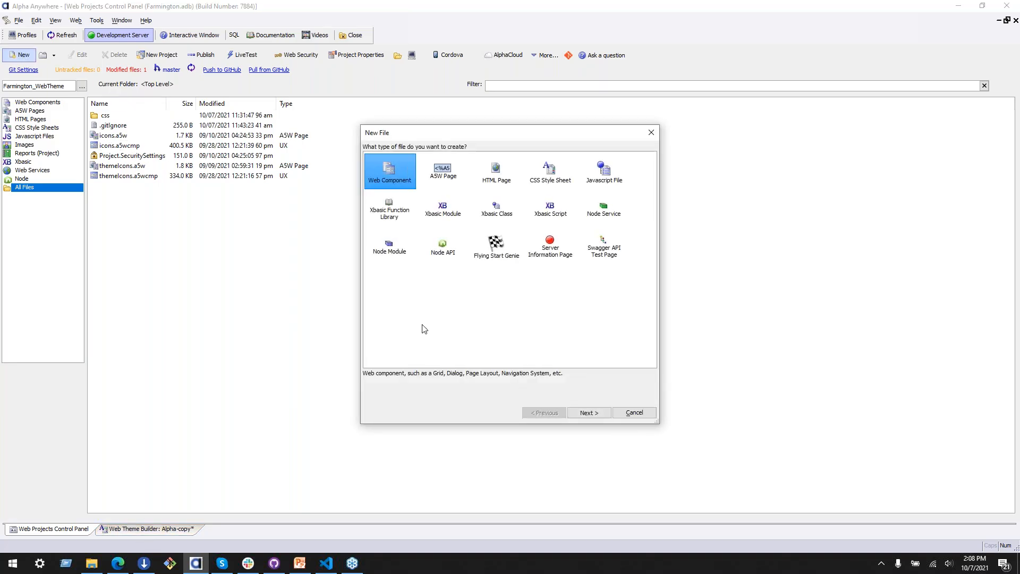
click(598, 415)
click(598, 414)
click(628, 424)
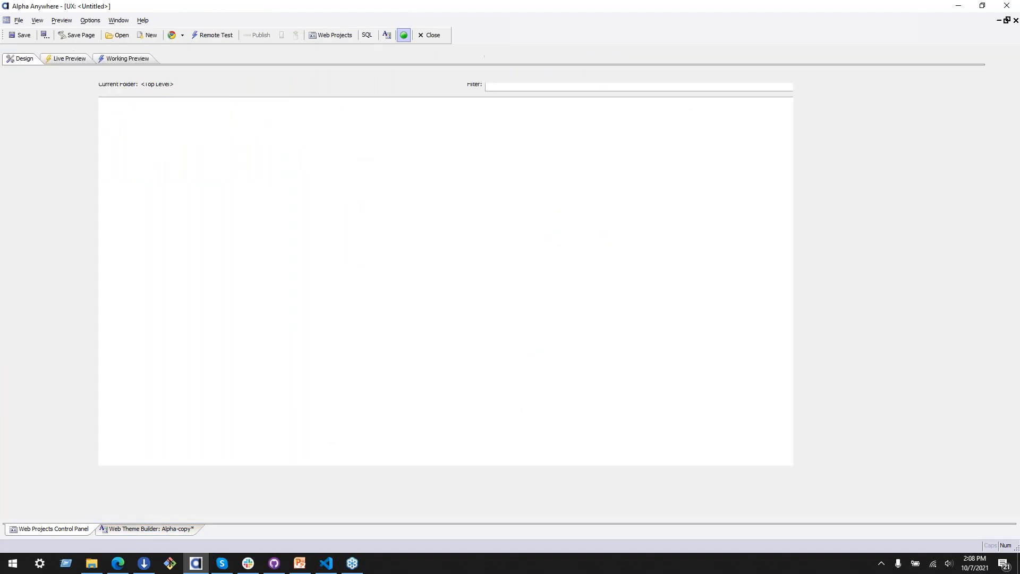
Step: Add a List control named list1 to the UX component and open its List Builder
click(49, 240)
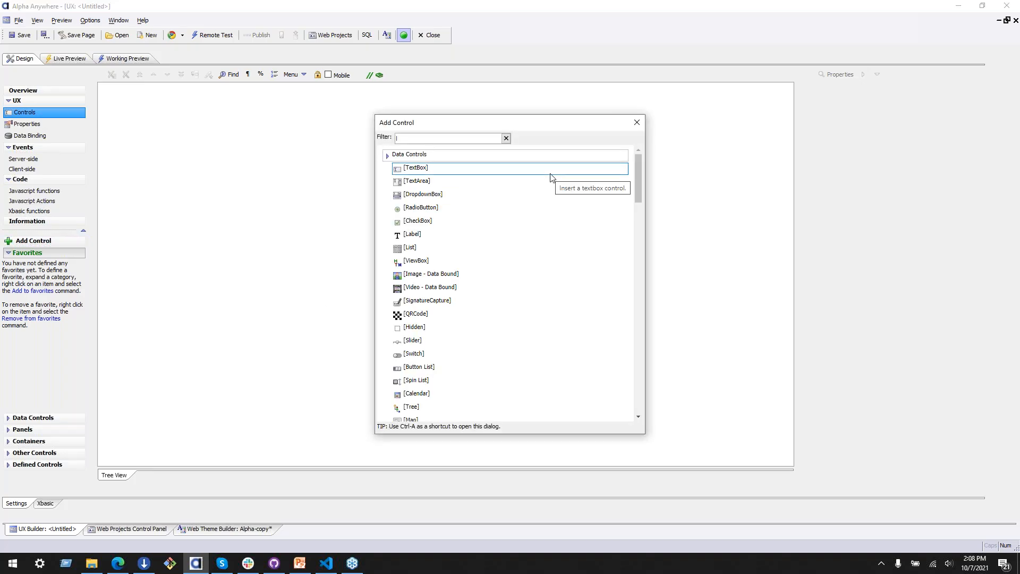
text(list)
click(419, 156)
click(630, 409)
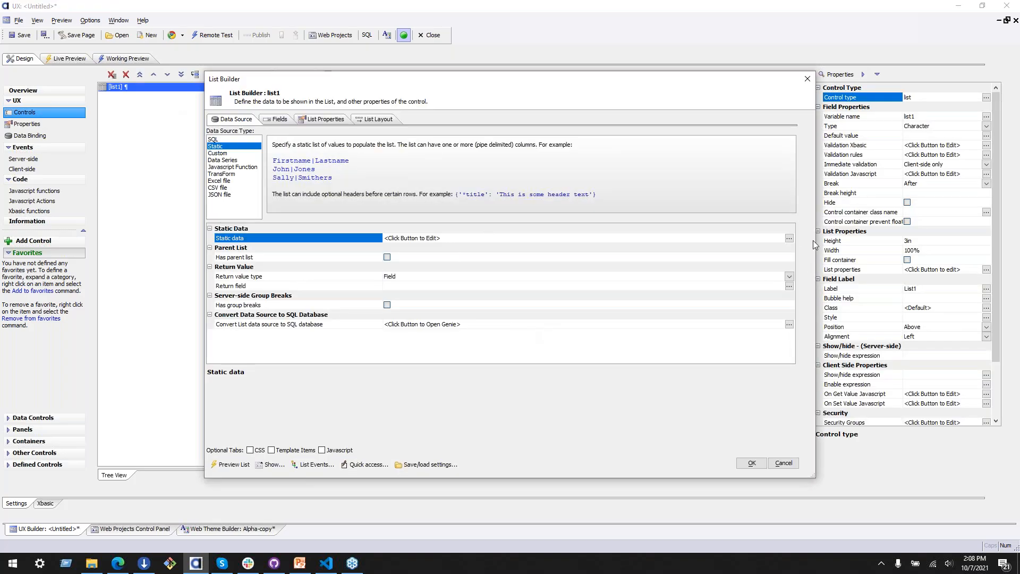
Step: Fill the list's static data with the "Name and addresses" sample data set
click(789, 239)
click(297, 400)
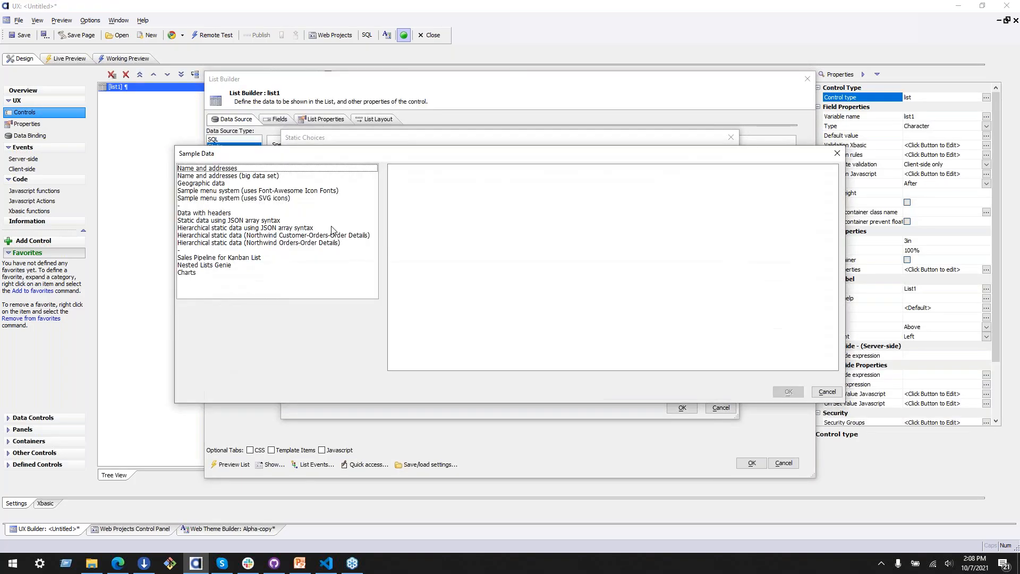
click(249, 169)
click(789, 391)
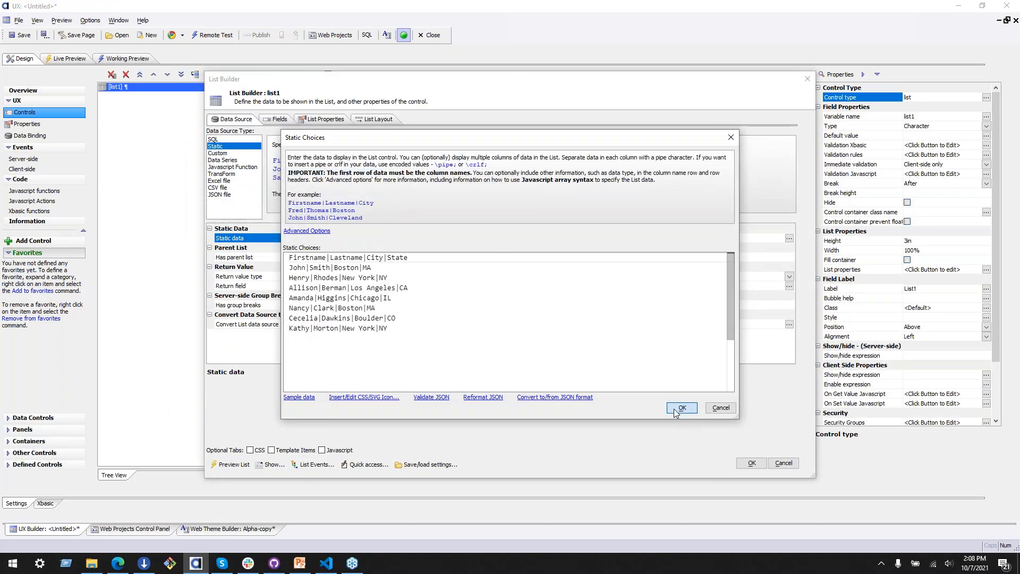
click(694, 471)
Step: Set the list's layout type to Freeform in the list properties
click(319, 119)
scroll(387, 246, down, 10)
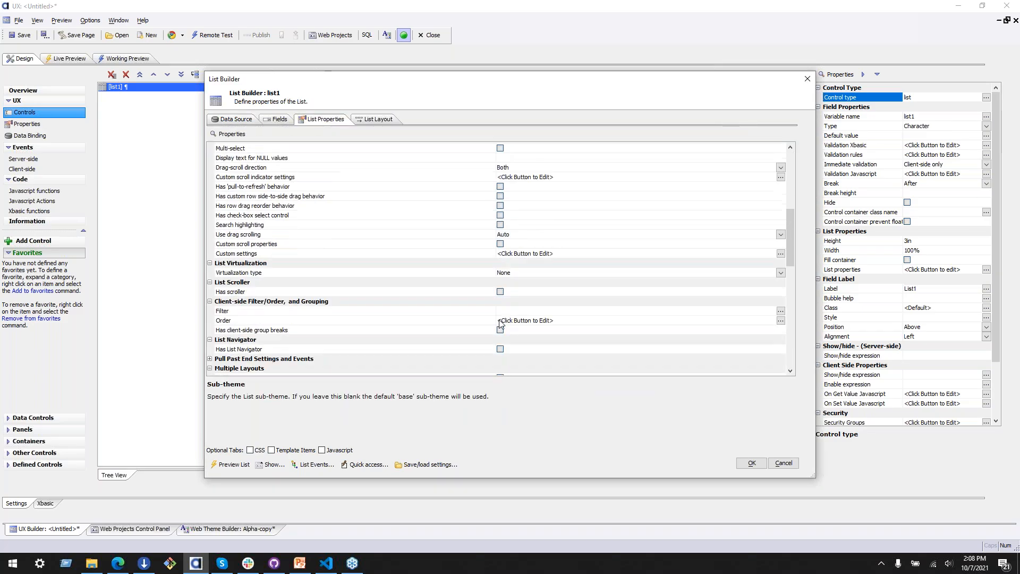
scroll(421, 333, down, 8)
scroll(422, 333, up, 4)
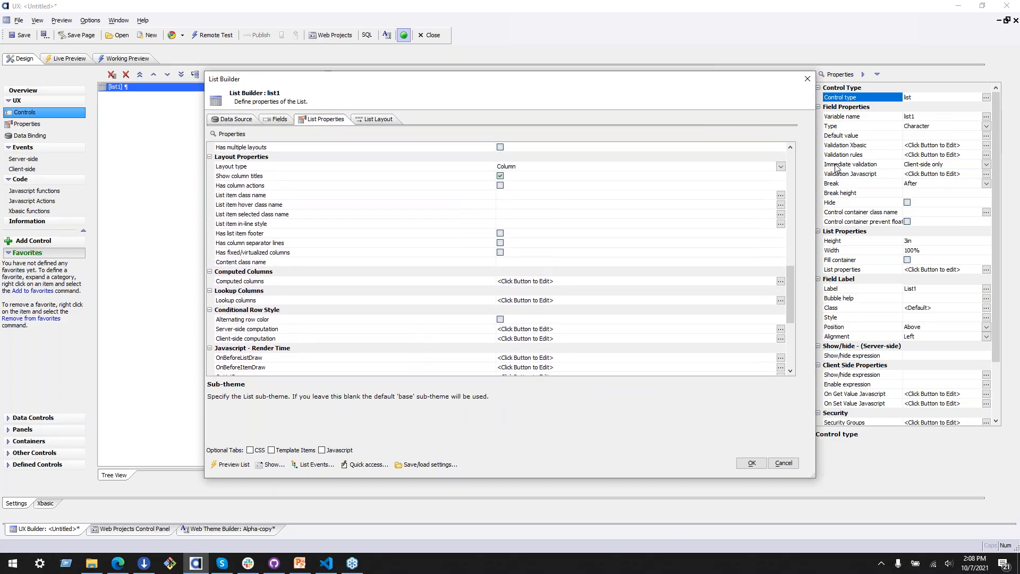
click(781, 166)
click(568, 190)
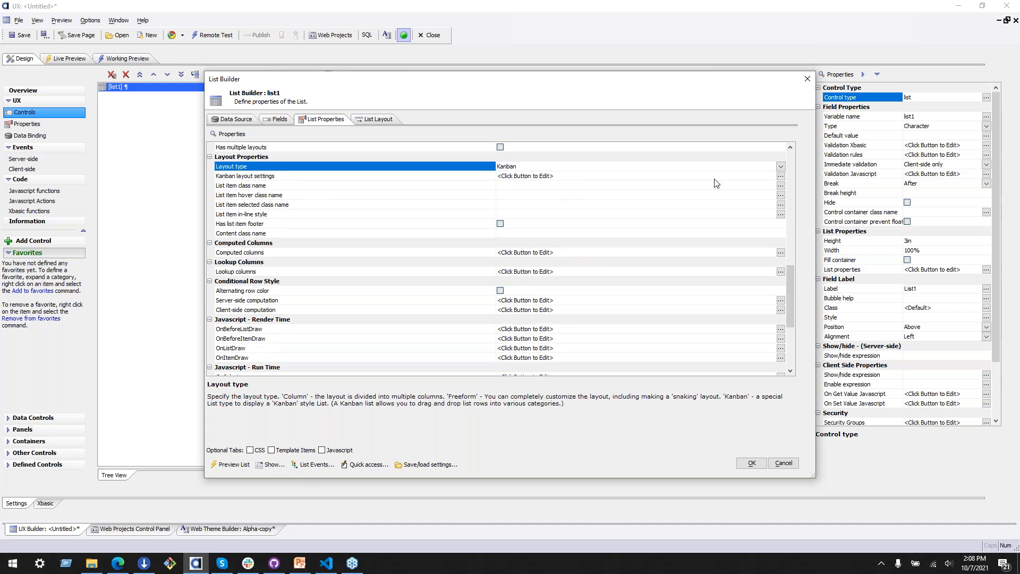
click(780, 167)
click(582, 183)
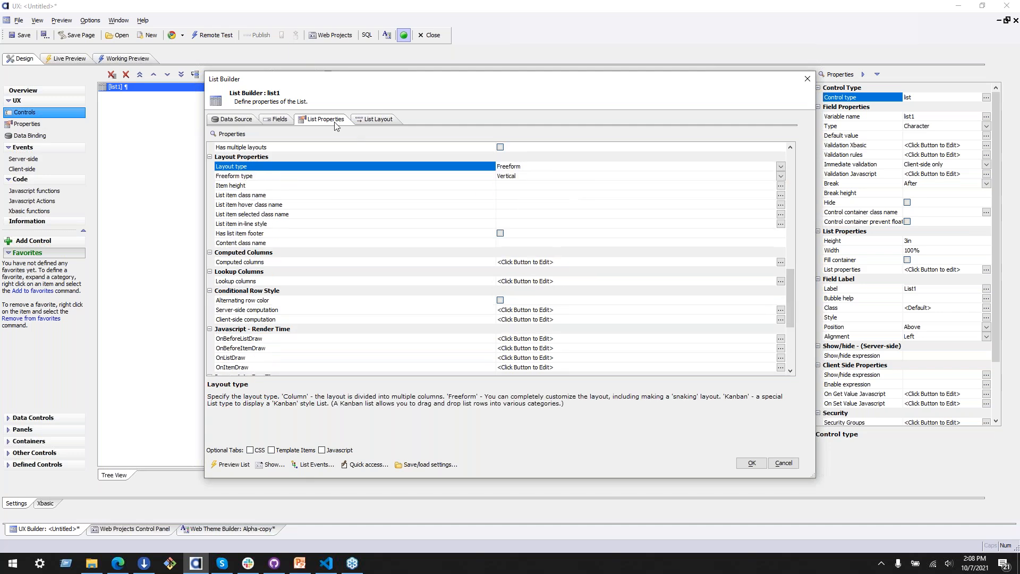
Step: Apply the pre-defined list template with Level1, Level2, Detail, Context and Summary parts to the list layout
click(375, 119)
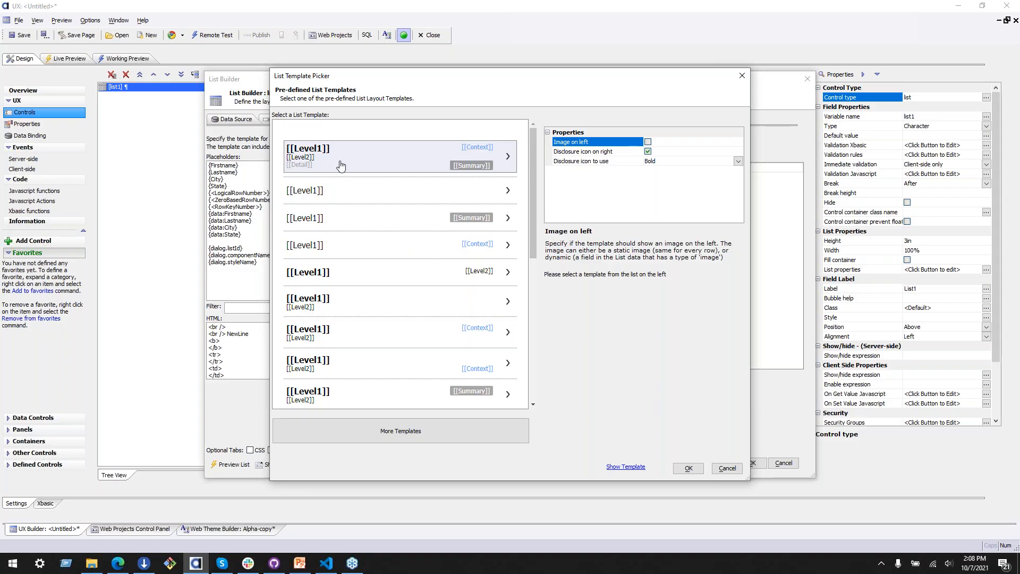
click(428, 170)
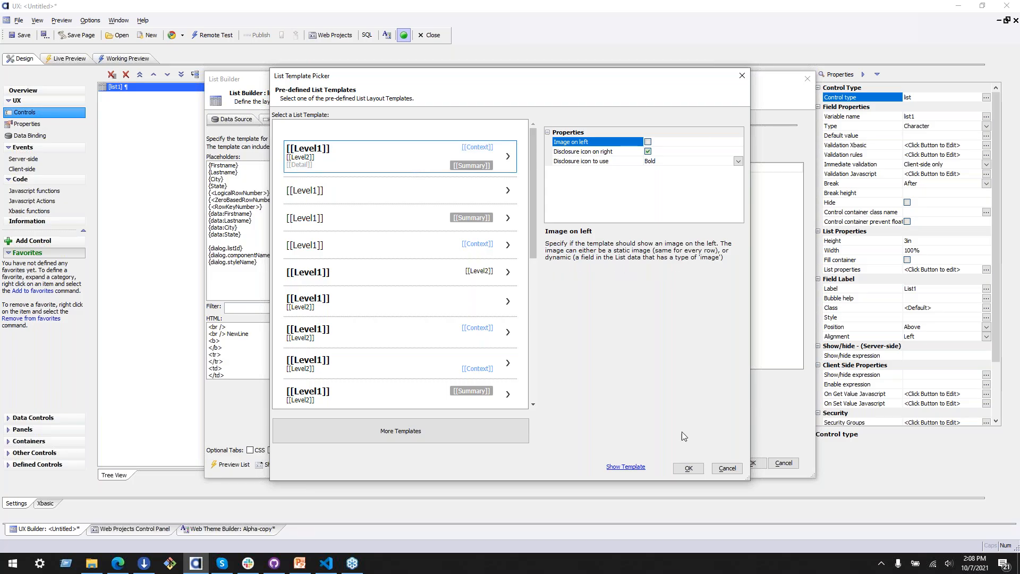
click(689, 468)
click(590, 369)
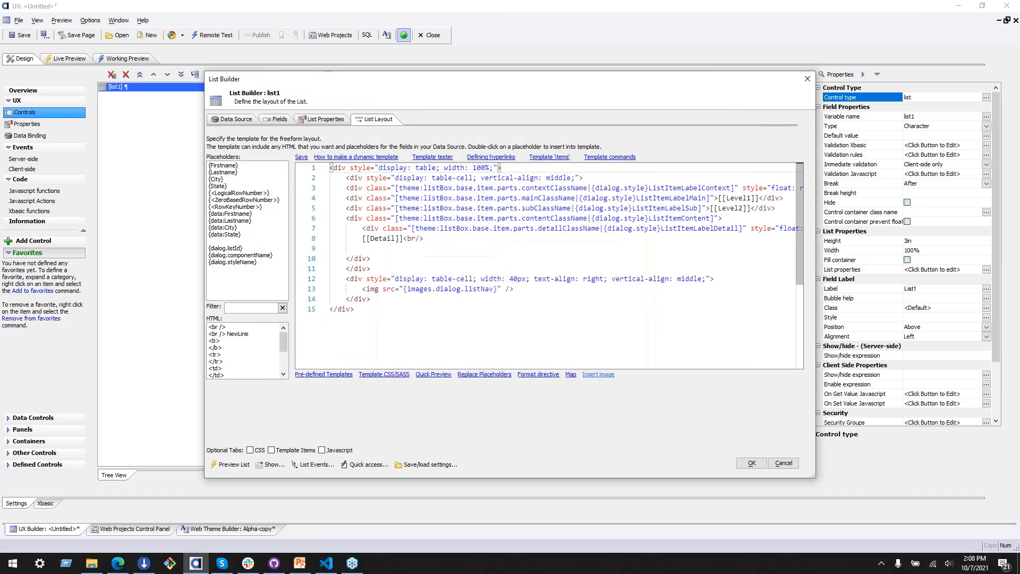
Step: Examine the contextClassName theme placeholder in the template, the Template CSS/SASS help, the format directive options and the pre-defined templates
drag(396, 188, 735, 188)
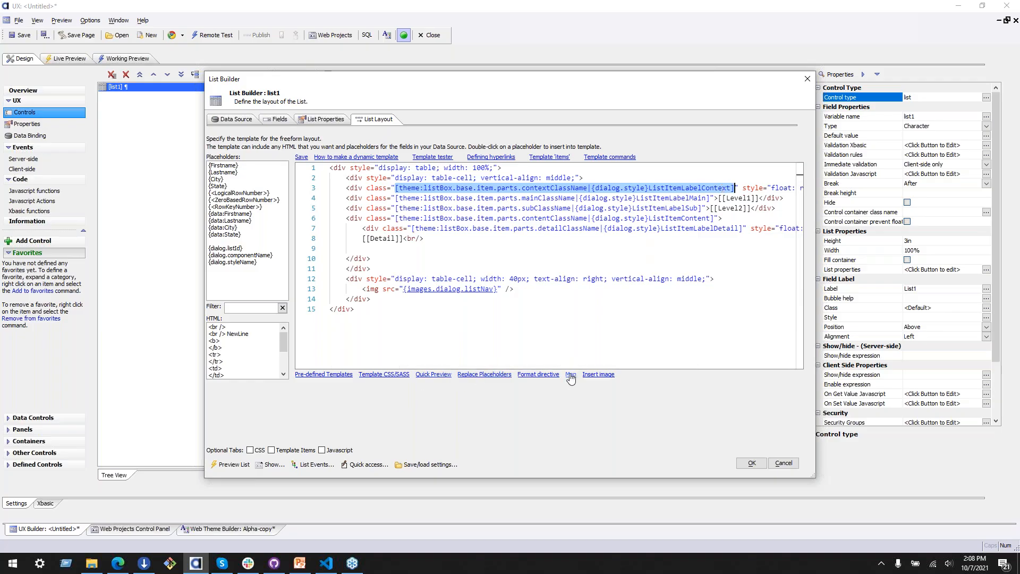
click(393, 380)
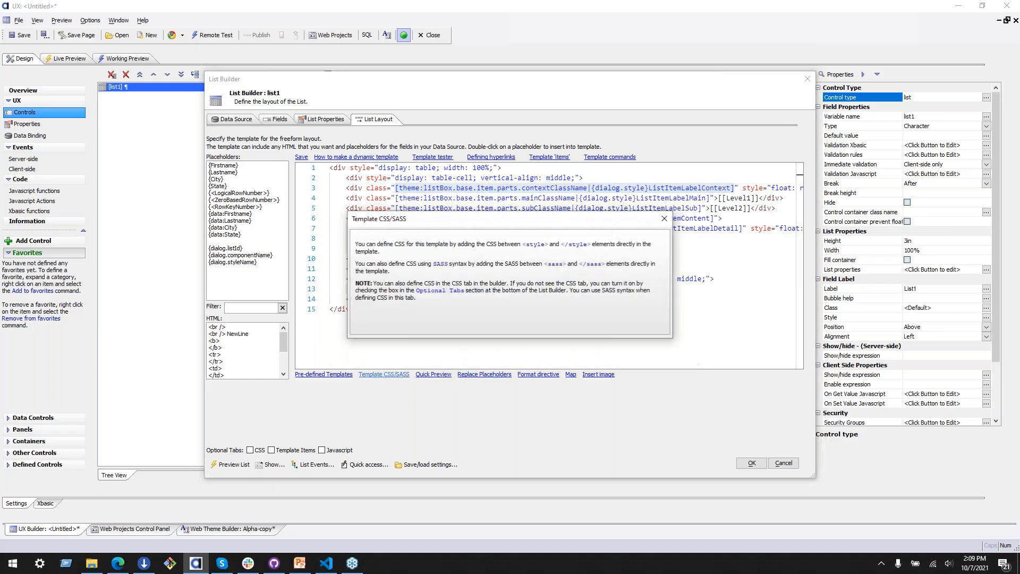
click(668, 211)
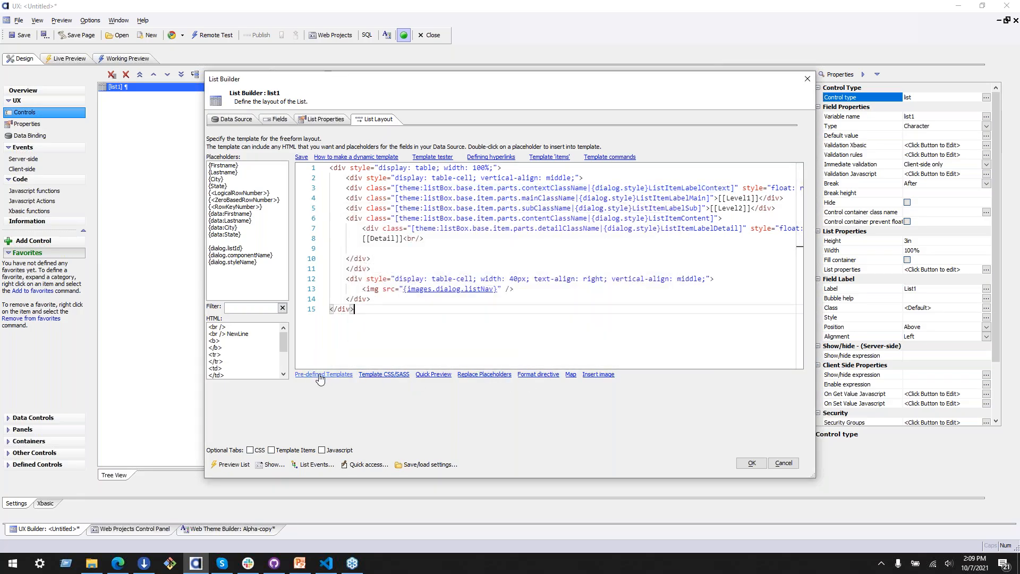
click(393, 375)
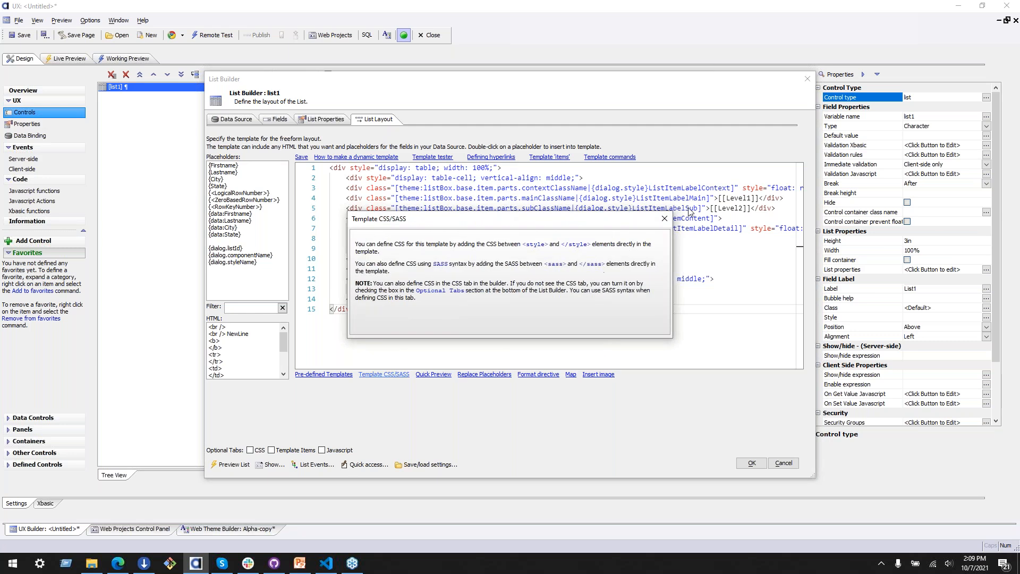
click(664, 219)
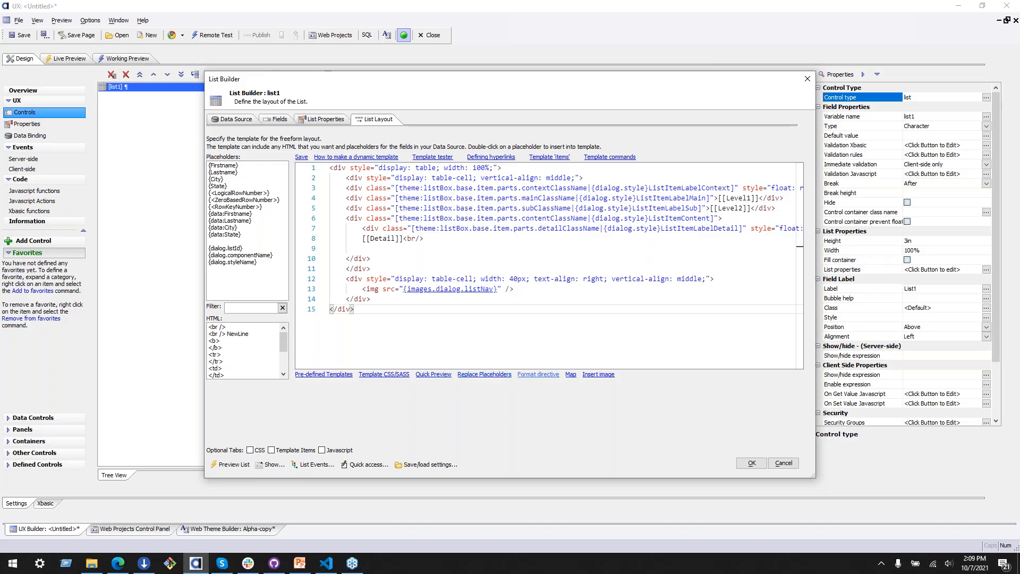
click(538, 374)
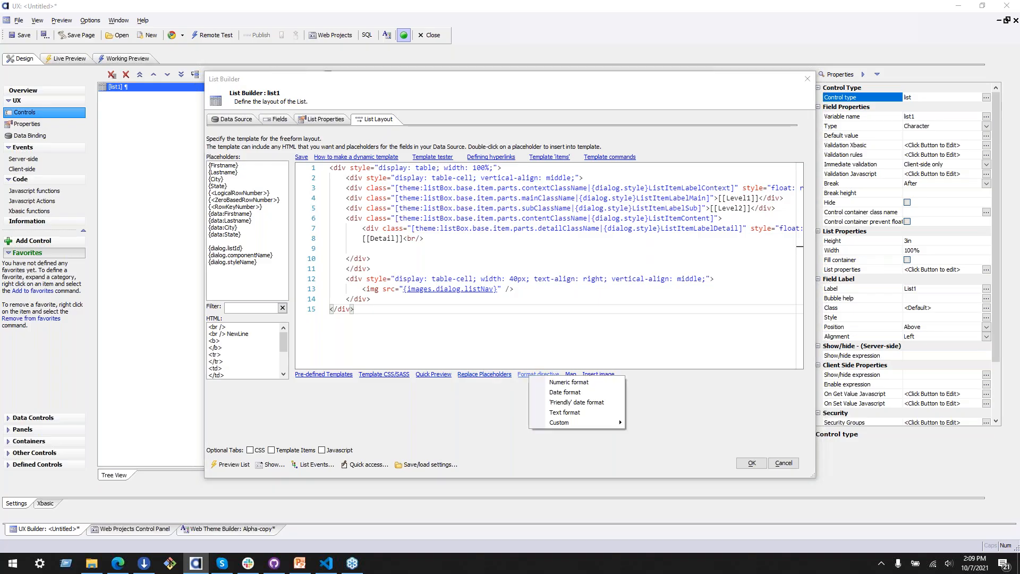
mouse_move(556, 422)
click(323, 376)
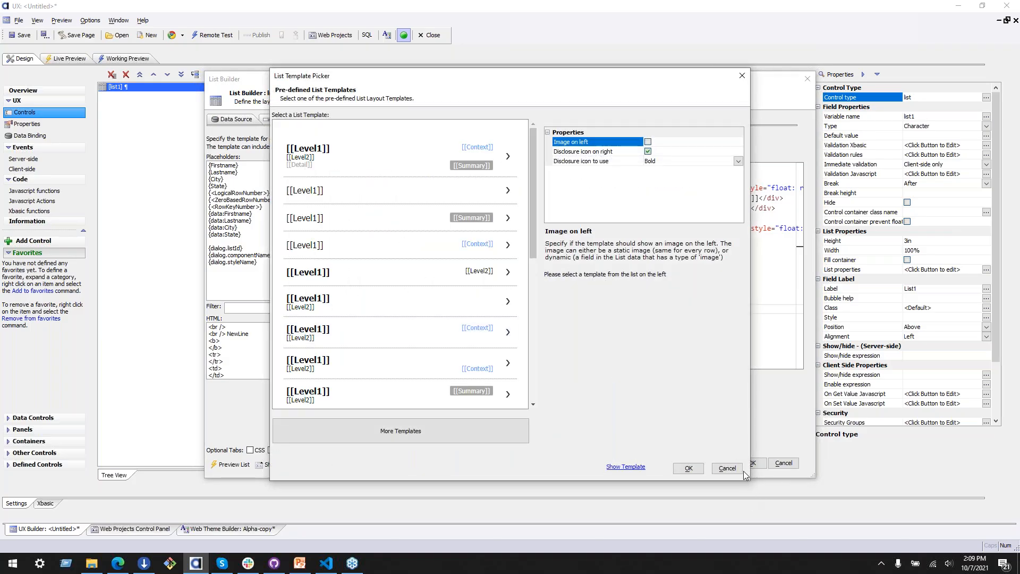
click(727, 467)
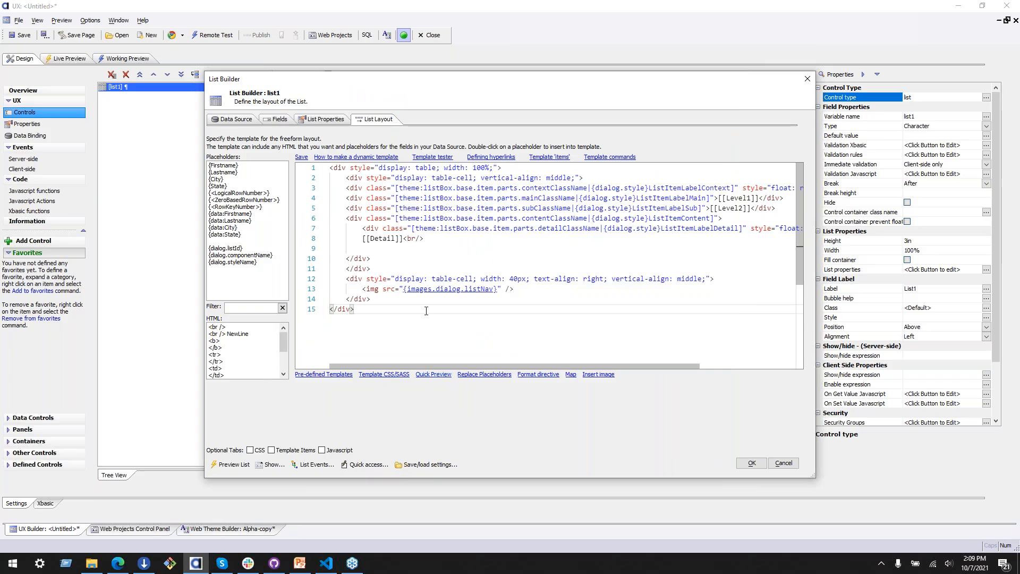
Step: Examine the theme property path listBox.base.item.parts.contentClassName in the list layout template
click(473, 250)
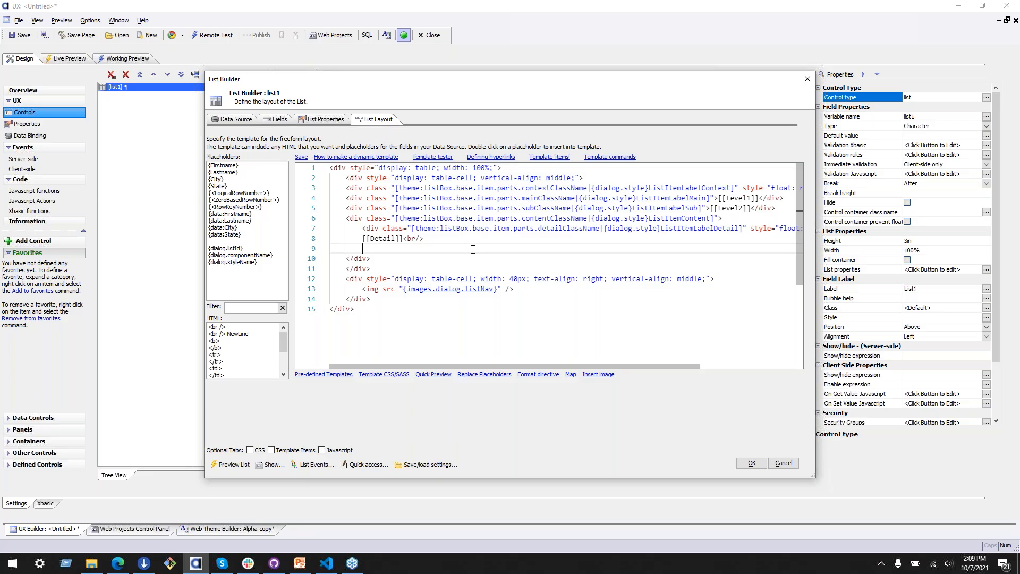
triple_click(517, 253)
click(427, 213)
triple_click(573, 214)
click(572, 214)
drag(425, 218, 550, 217)
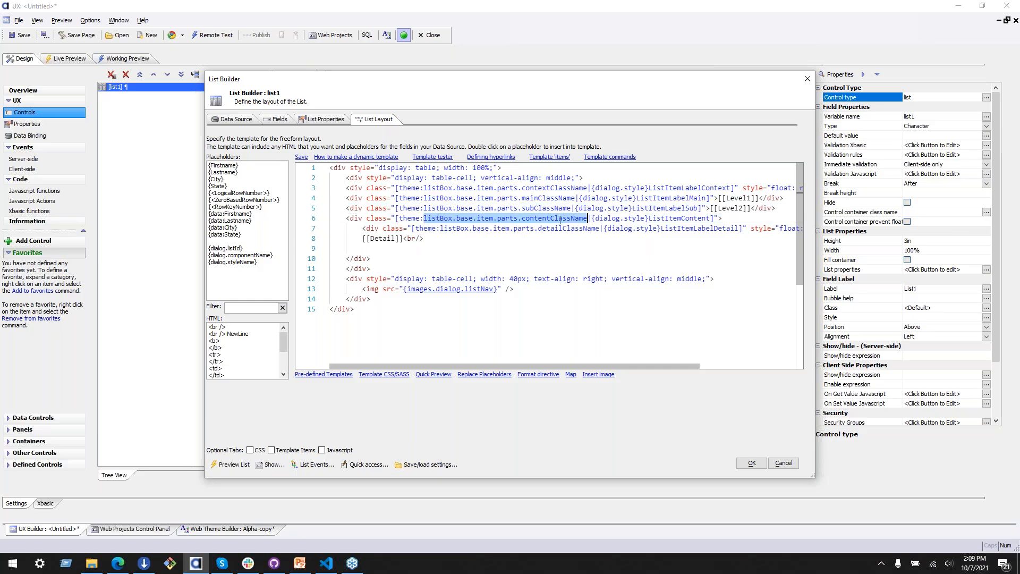
Step: Move the List Builder aside and accept the settings for list1
drag(581, 83, 348, 77)
click(204, 212)
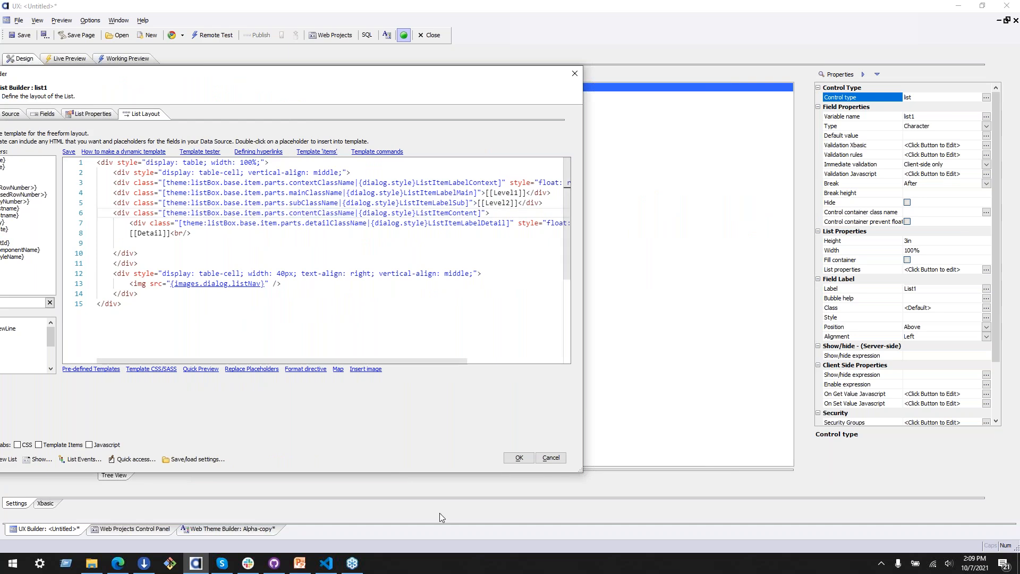
click(515, 459)
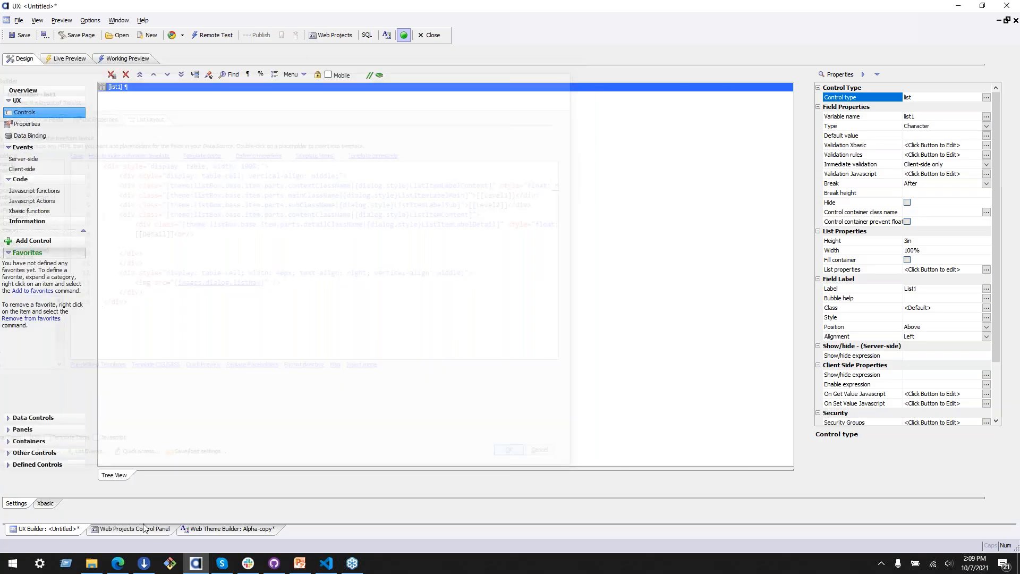
Step: Show the List map of the Alpha-copy theme and examine the property path of the item's Part context class name
click(263, 529)
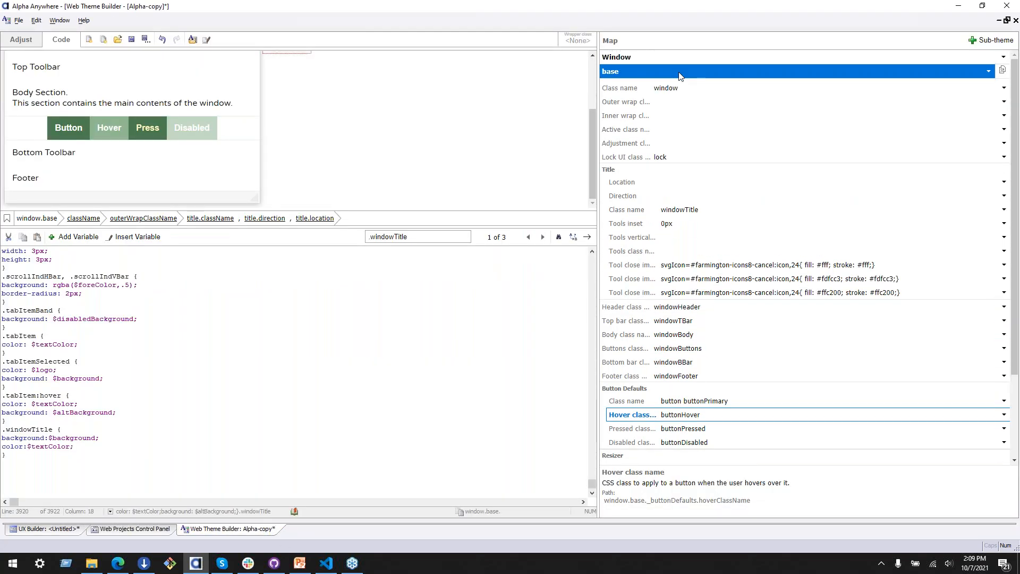
click(762, 57)
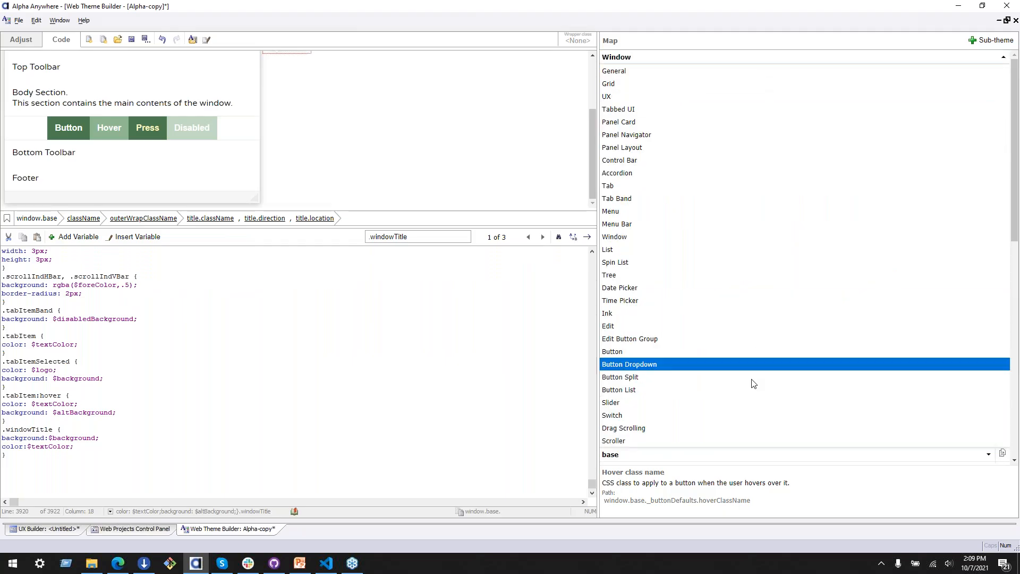
click(712, 248)
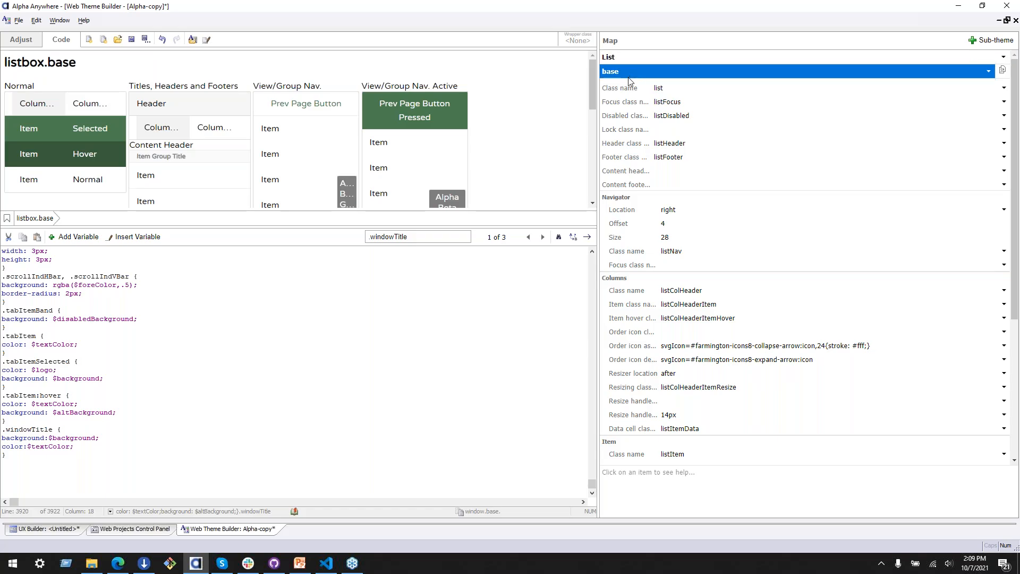
scroll(632, 165, down, 5)
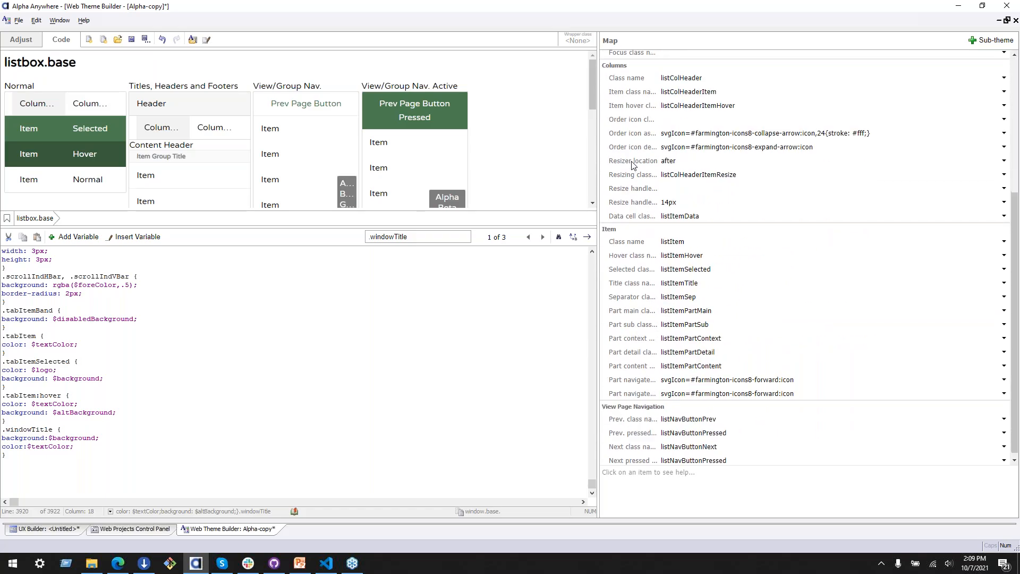
scroll(632, 165, down, 1)
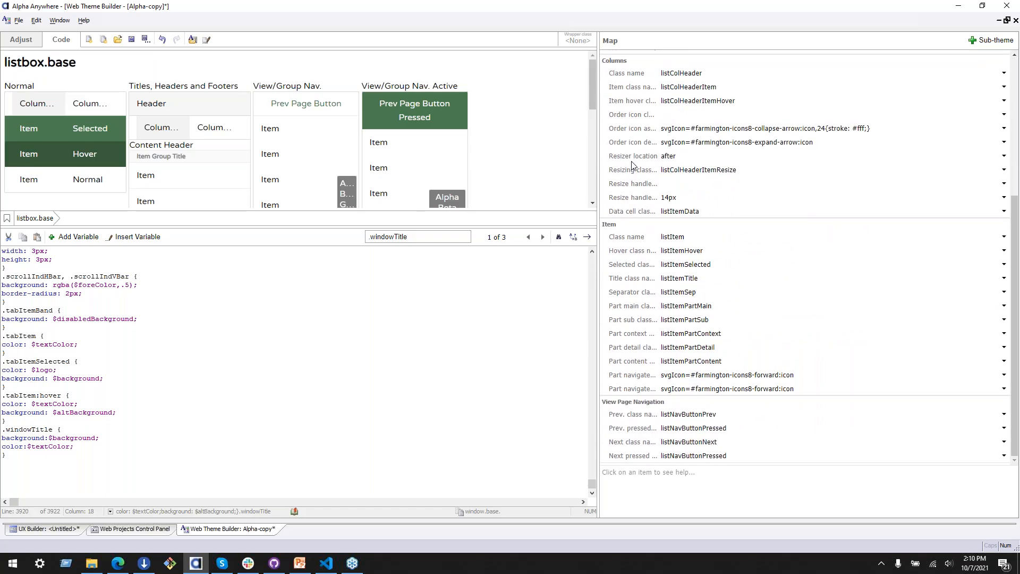
click(644, 334)
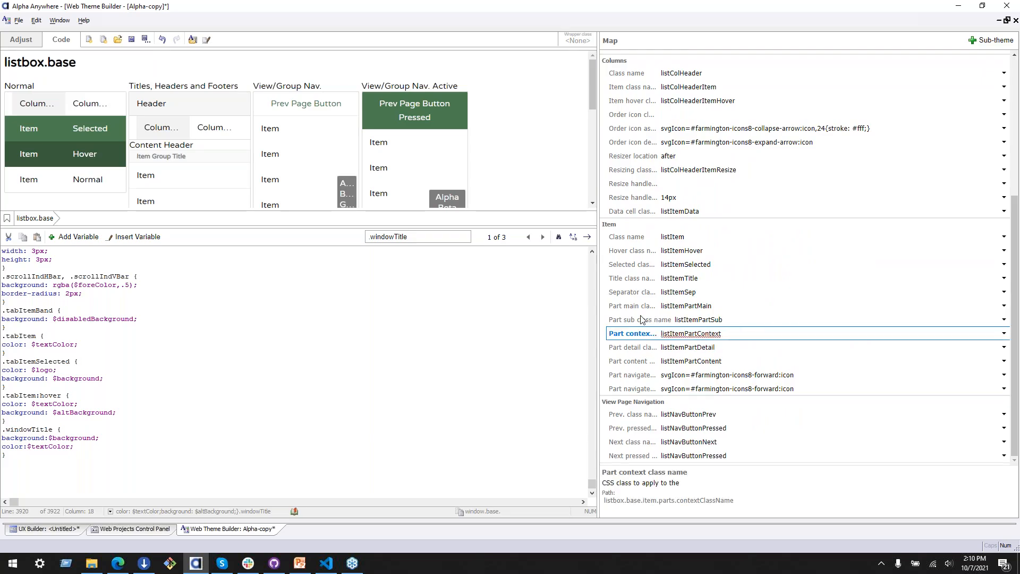
Step: Reopen list1's layout template, compare its listBox.base.item.parts.contextClassName path with the theme, and leave the List Builder without saving
click(22, 528)
double_click(128, 89)
click(370, 122)
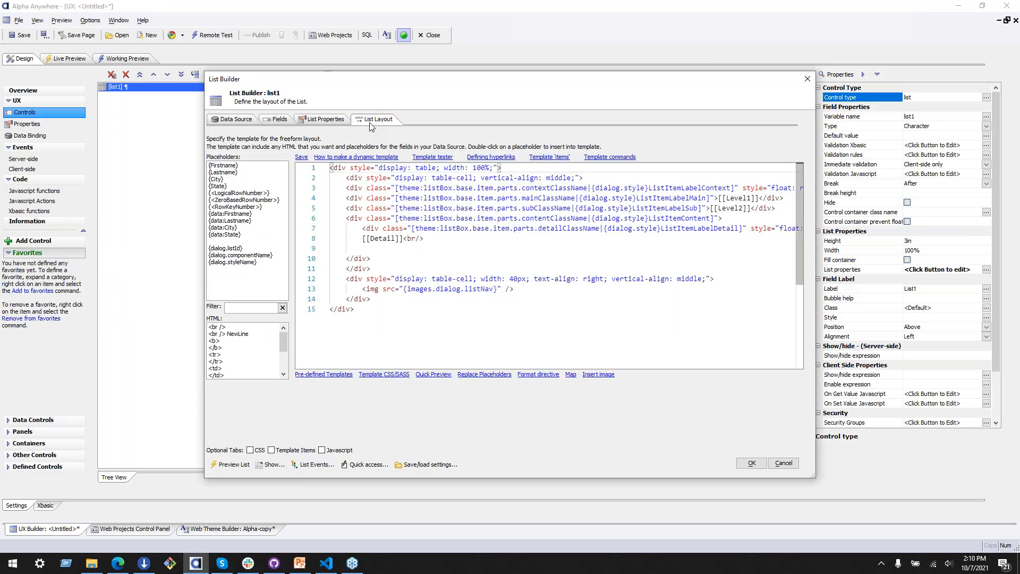
double_click(441, 188)
drag(442, 192, 544, 189)
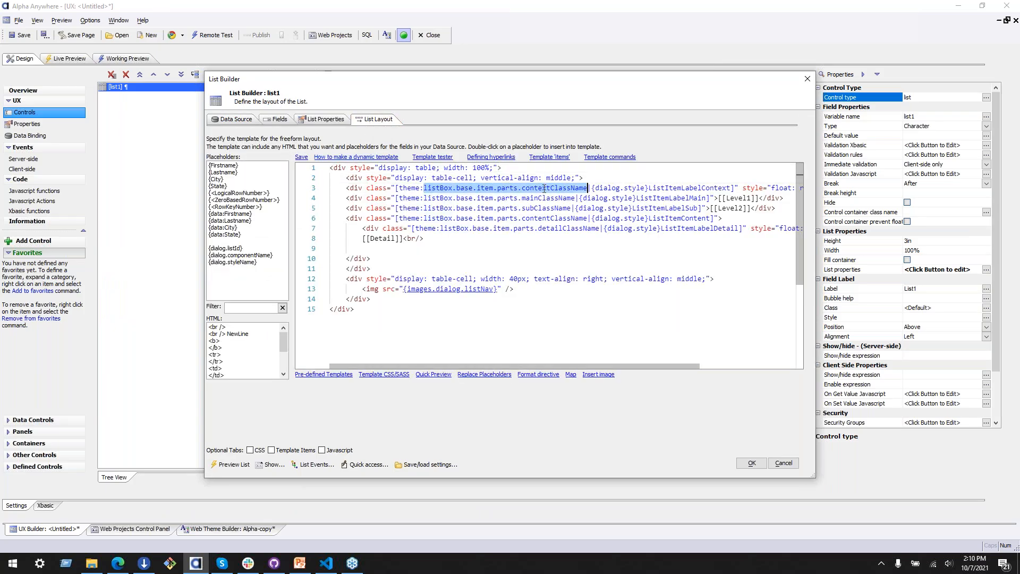
key(alt+Tab)
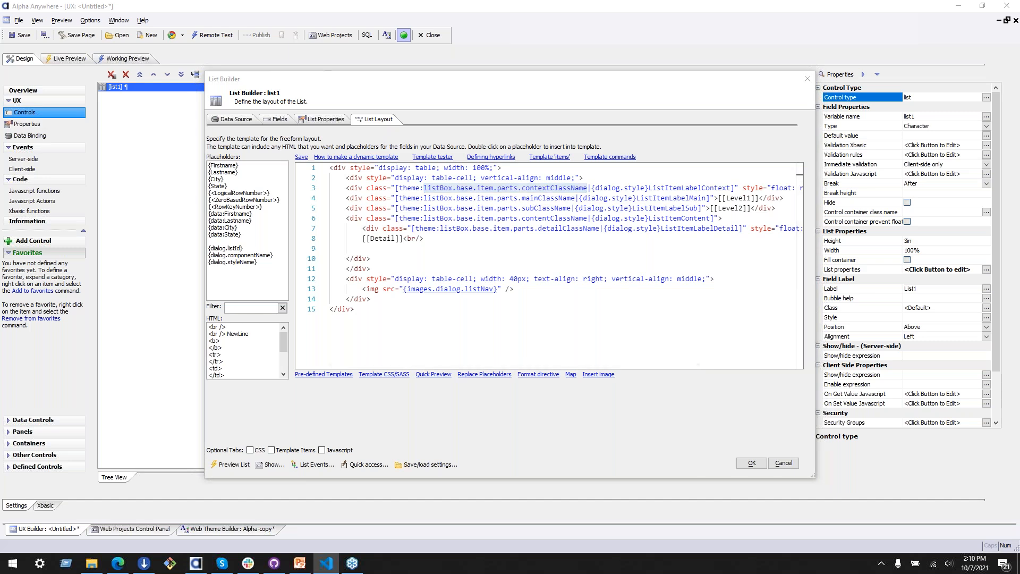
click(784, 464)
Step: Return to the Alpha-copy theme and examine the property path of the item's Part sub class name
click(212, 531)
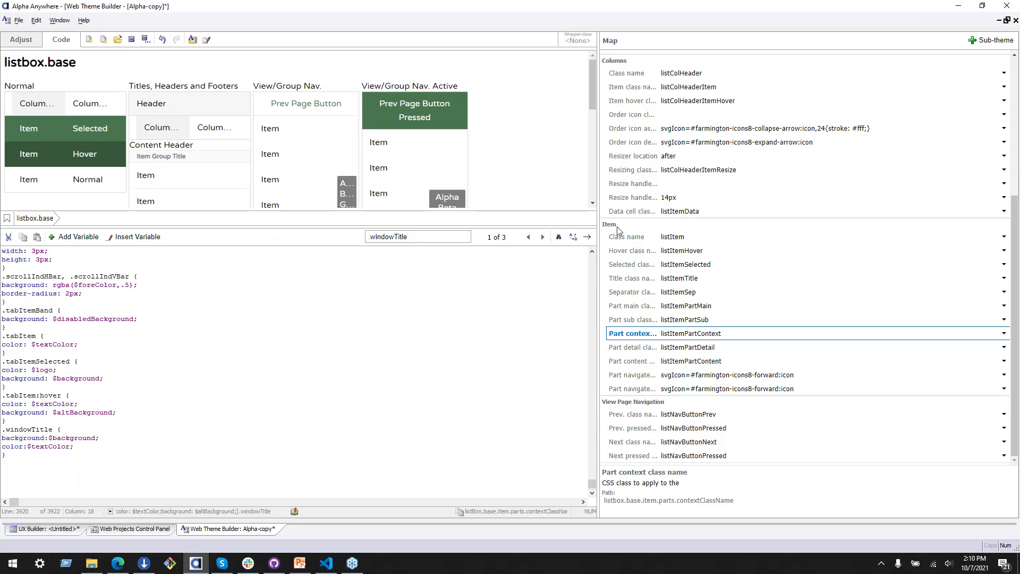
click(644, 320)
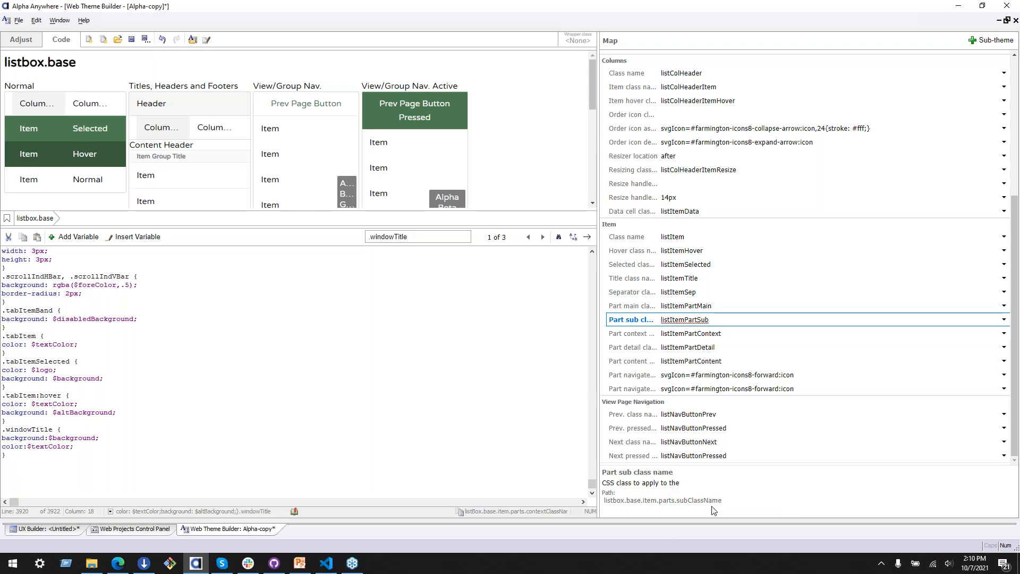
key(ctrl+a)
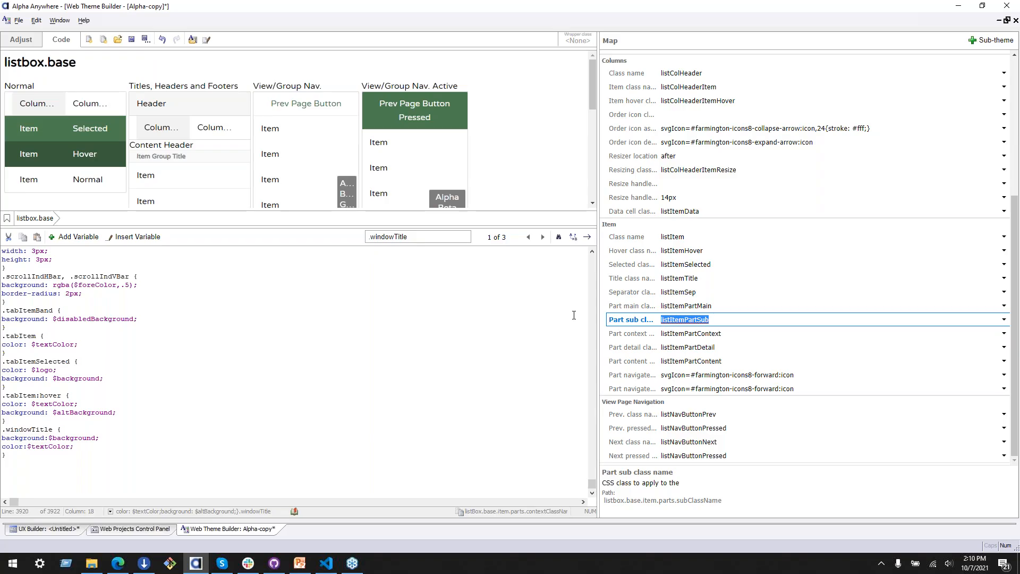
Step: Examine the Main, Sub, Content, Context and Detail parts in the List Focus and Parts preview
scroll(195, 145, down, 5)
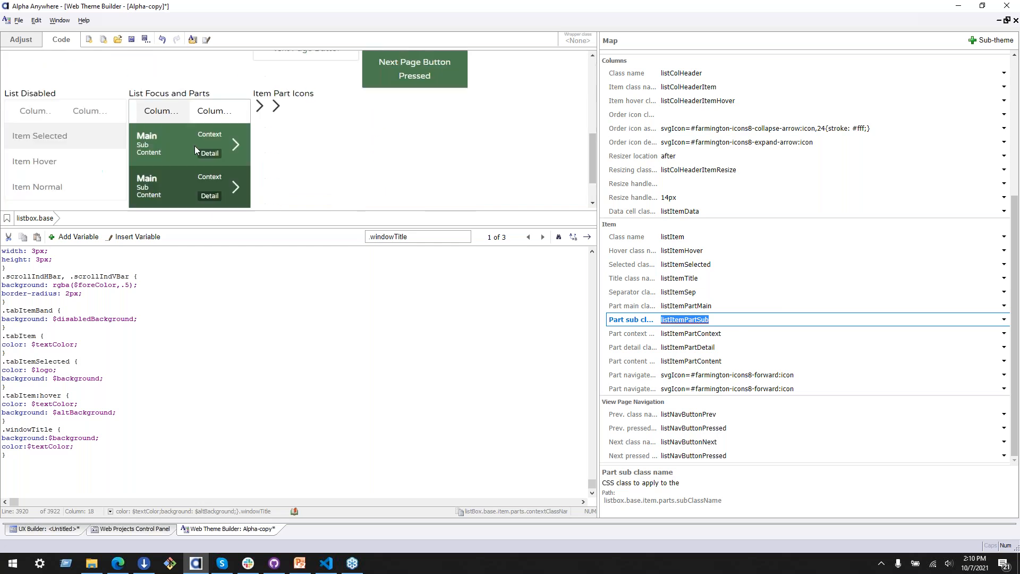
scroll(196, 158, up, 2)
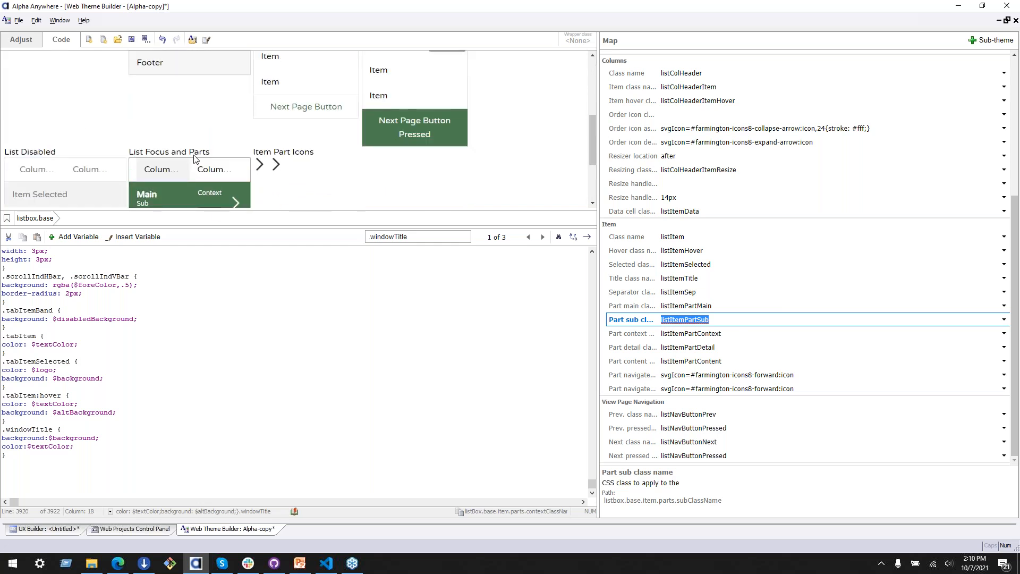
scroll(195, 158, up, 4)
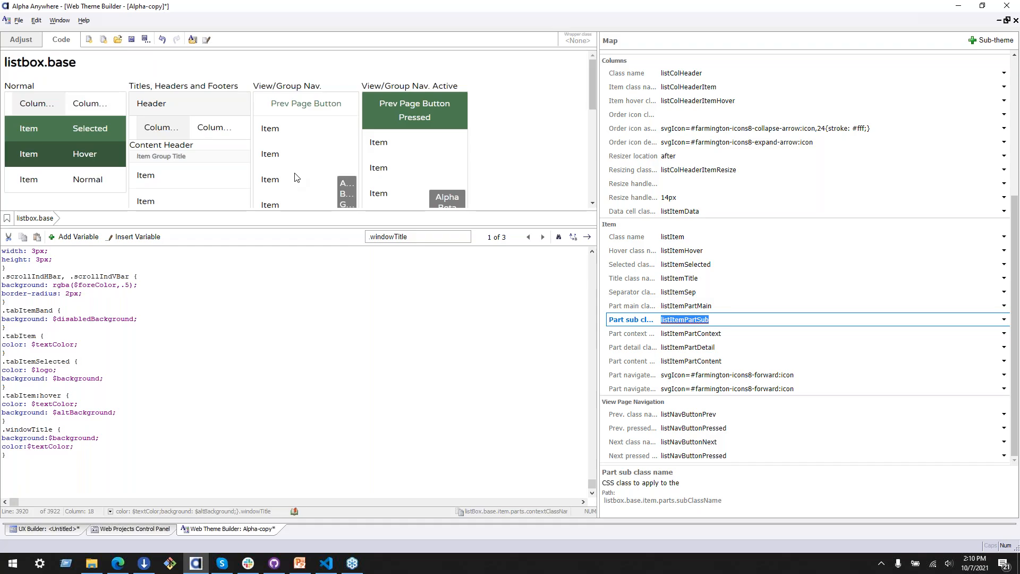
scroll(296, 177, down, 4)
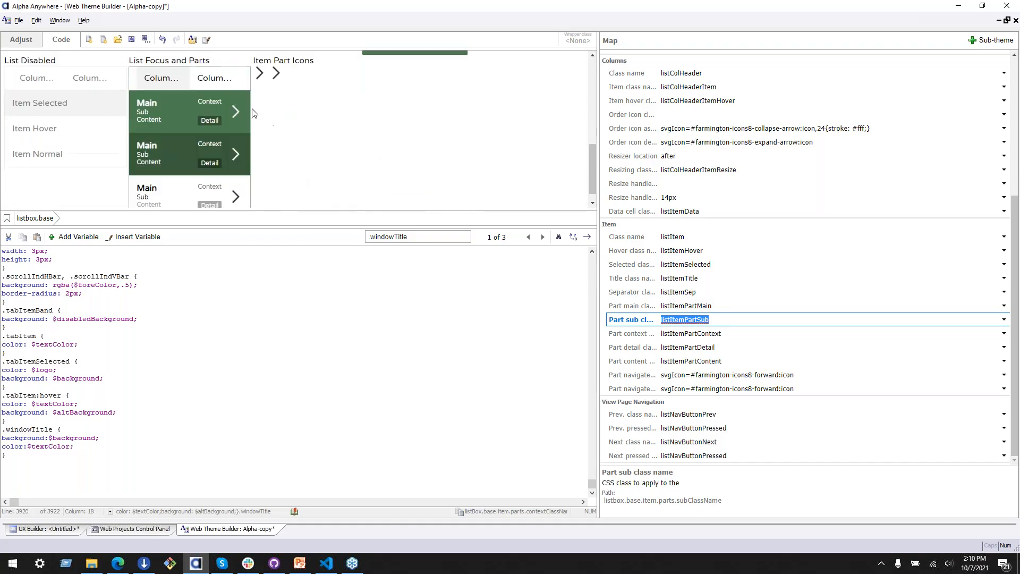
Step: Examine which class names the Content, Main and Detail parts map to in the List Focus and Parts preview
scroll(254, 120, up, 1)
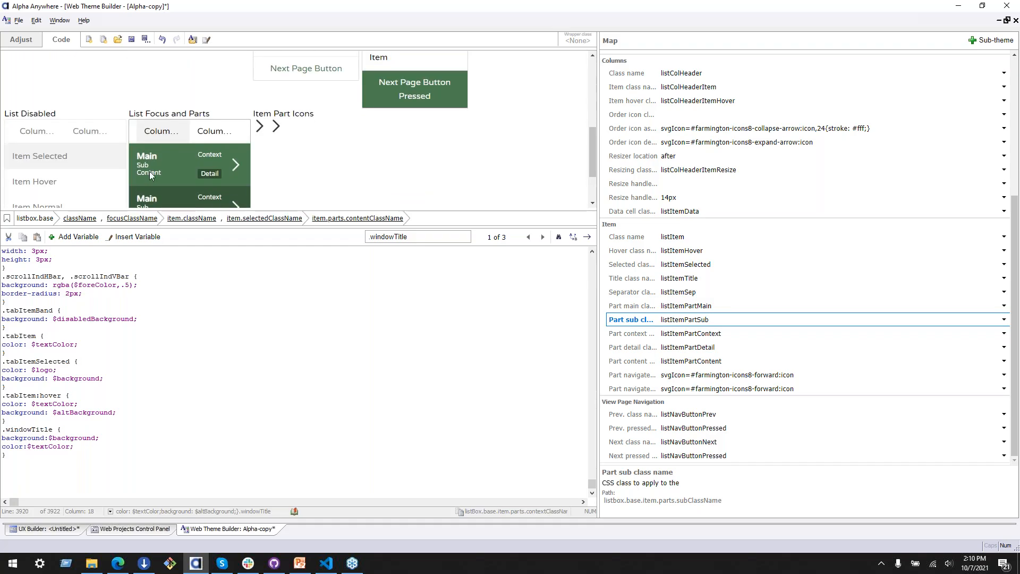
click(357, 218)
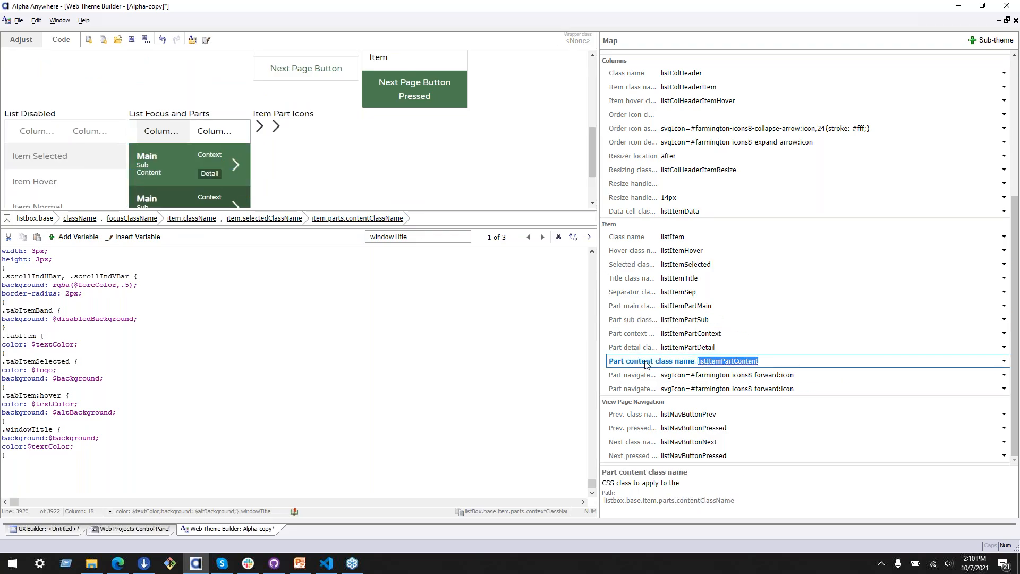
click(236, 172)
scroll(237, 173, down, 1)
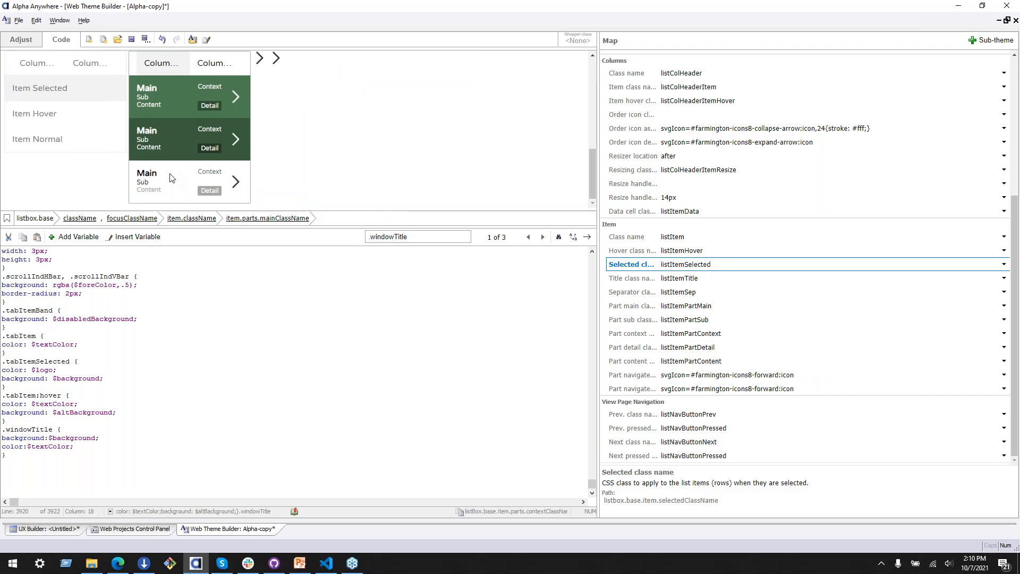
click(229, 220)
scroll(155, 192, up, 1)
scroll(154, 191, down, 1)
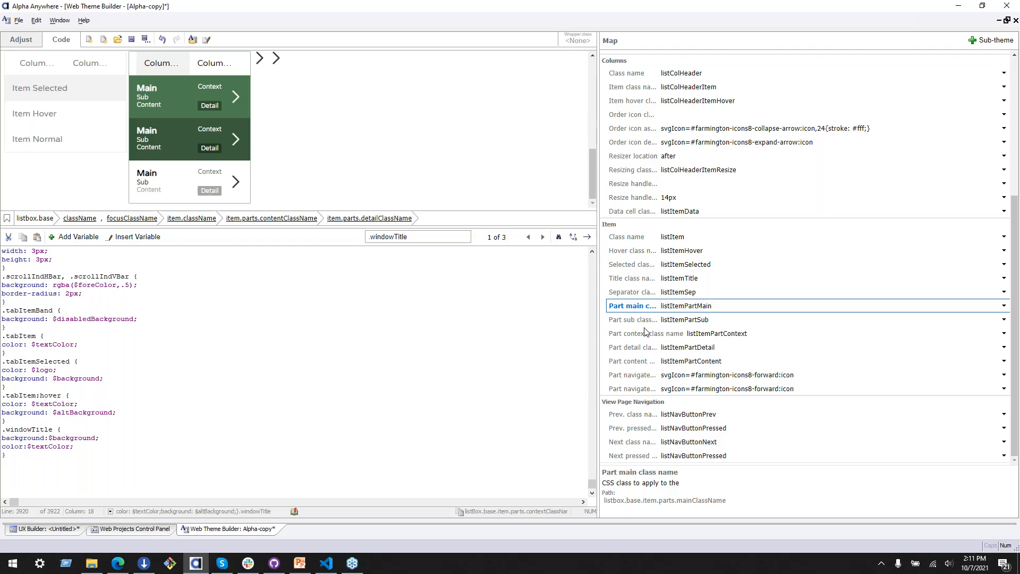
Step: Copy the item's Part detail class name and start a .listItemPartDetail rule at the end of the theme's CSS
click(703, 346)
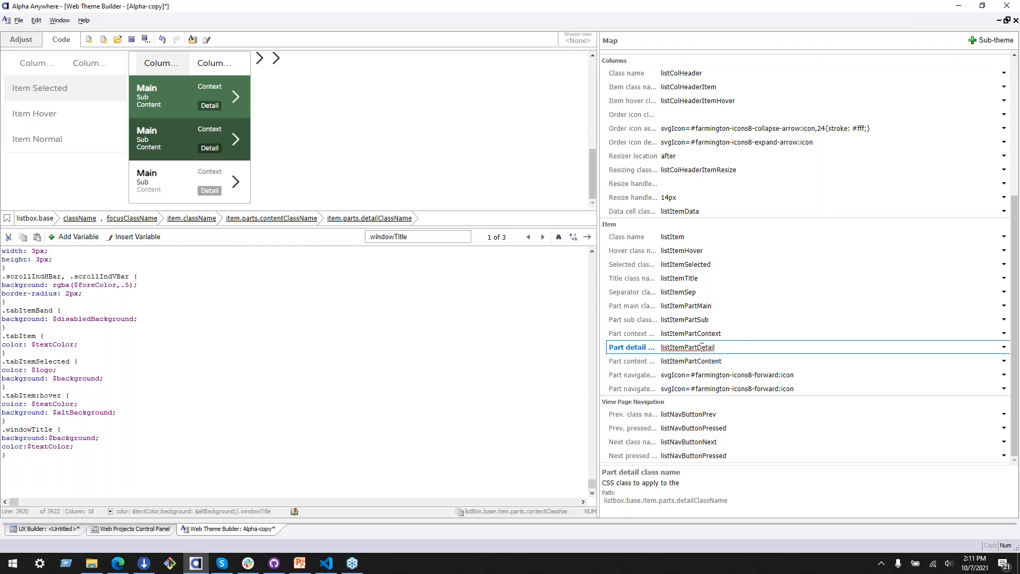
double_click(706, 346)
key(ctrl+c)
scroll(175, 489, right, 1)
drag(21, 502, 2, 504)
text(.)
key(ctrl+v)
text({)
key(Return)
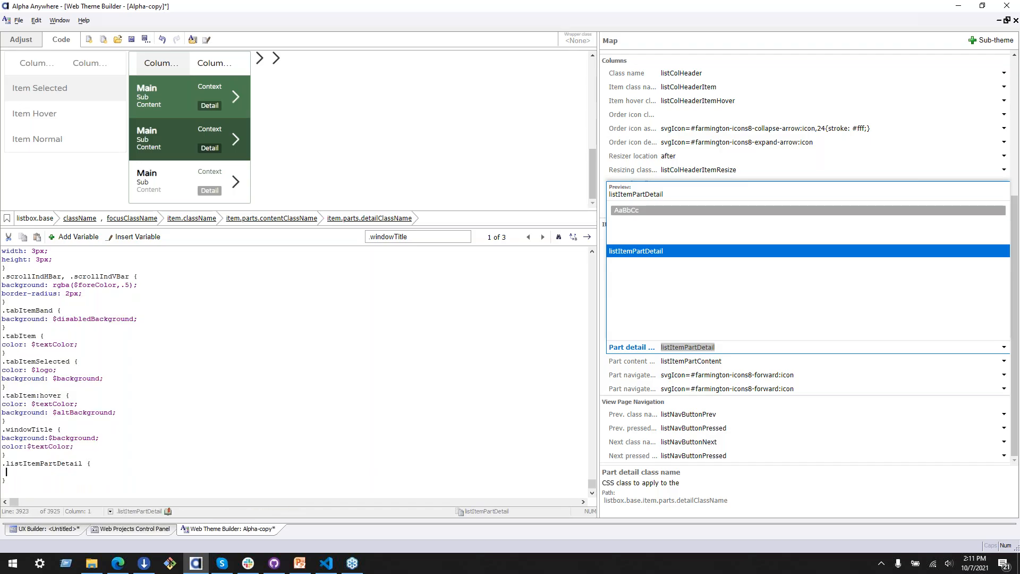
Step: Set background:$background; in the .listItemPartDetail rule and check the Detail part in the list preview
text(backt)
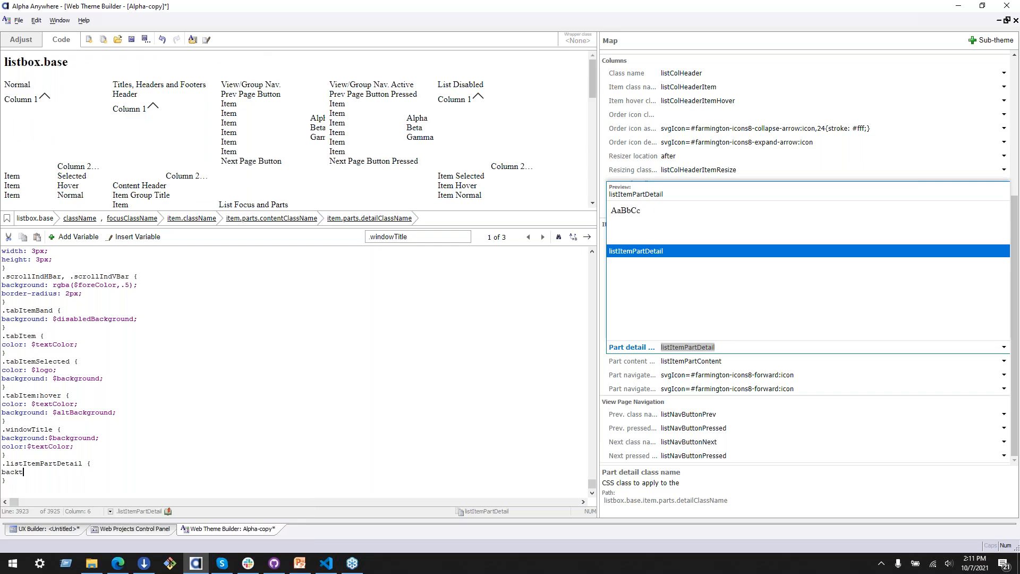
key(BackSpace)
key(Return)
text($)
key(BackSpace)
key(BackSpace)
text($background;)
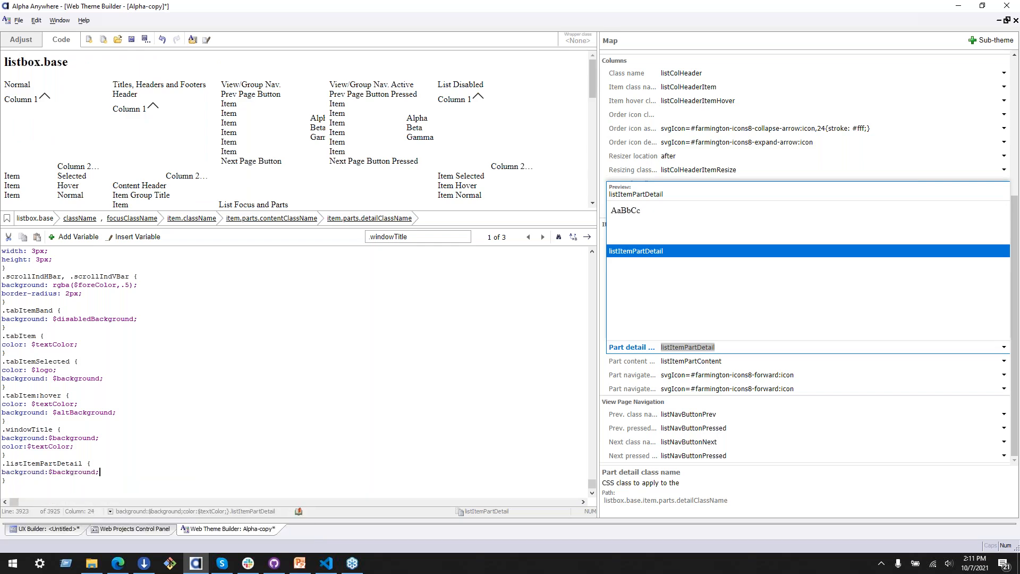
double_click(385, 272)
scroll(305, 143, down, 5)
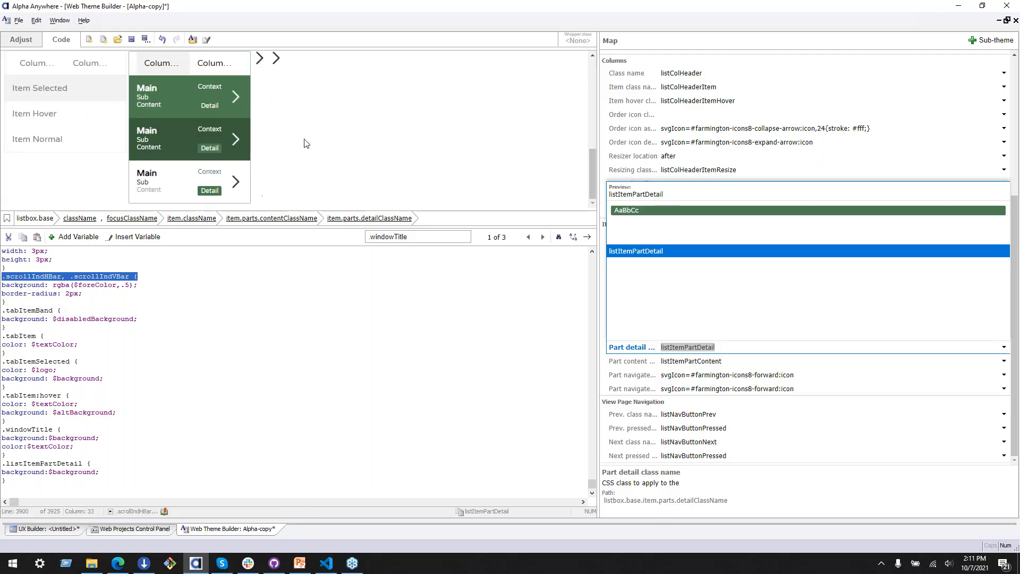
click(210, 192)
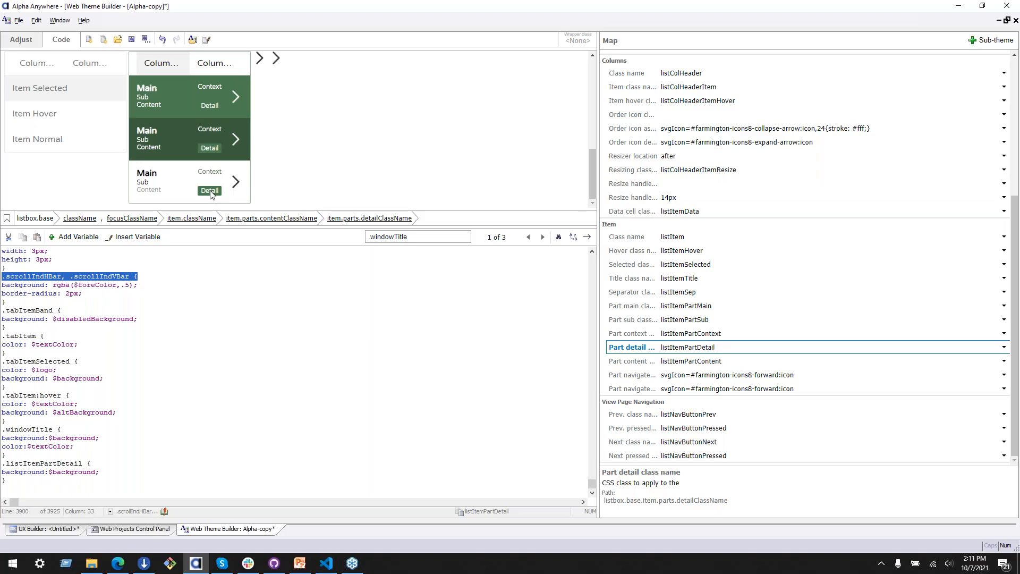
Step: Examine the property path of the item's Separator class name, and return Alpha-copy to its variables and full preview
click(630, 295)
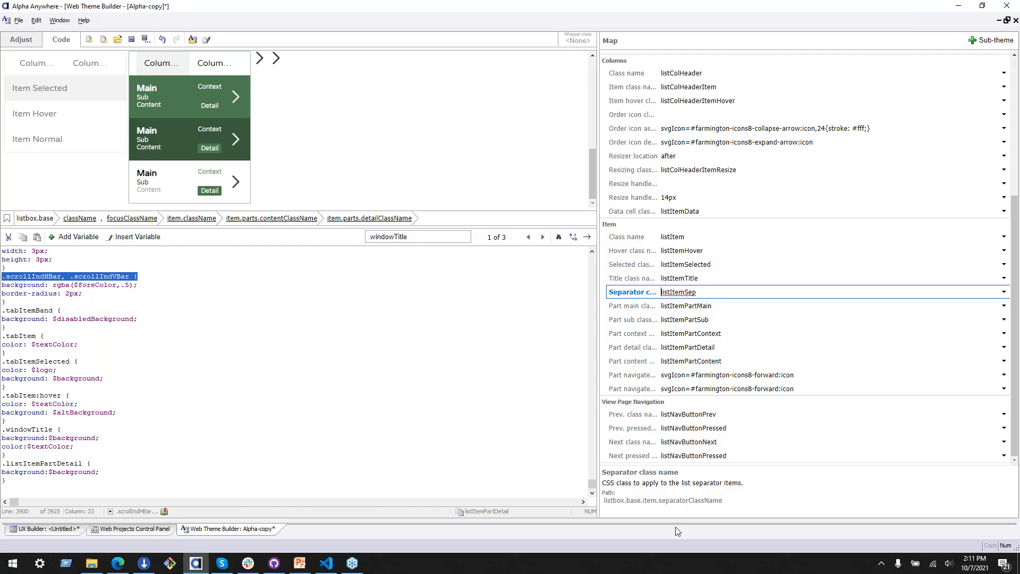
drag(742, 495, 606, 500)
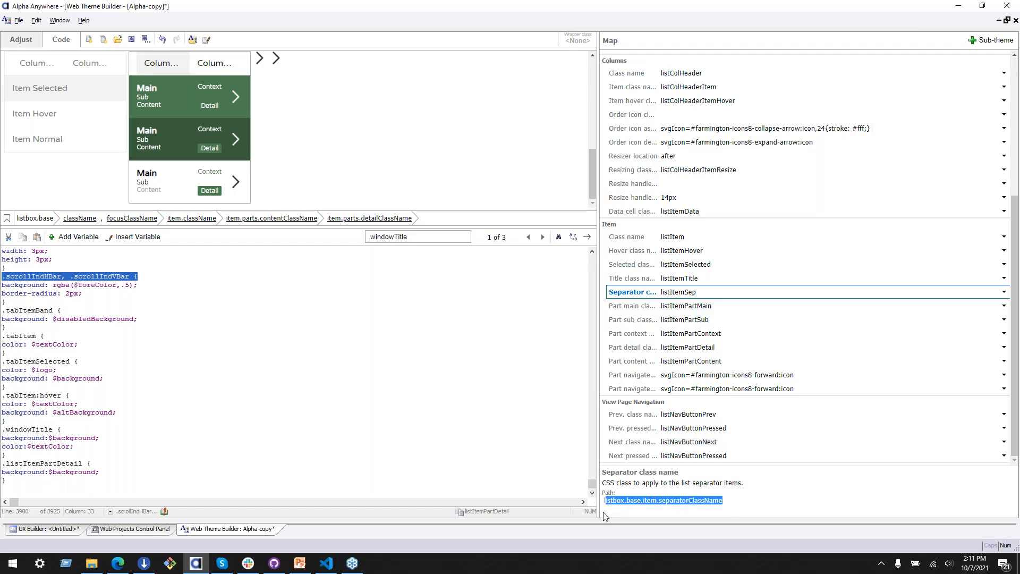
drag(740, 500, 605, 509)
click(29, 45)
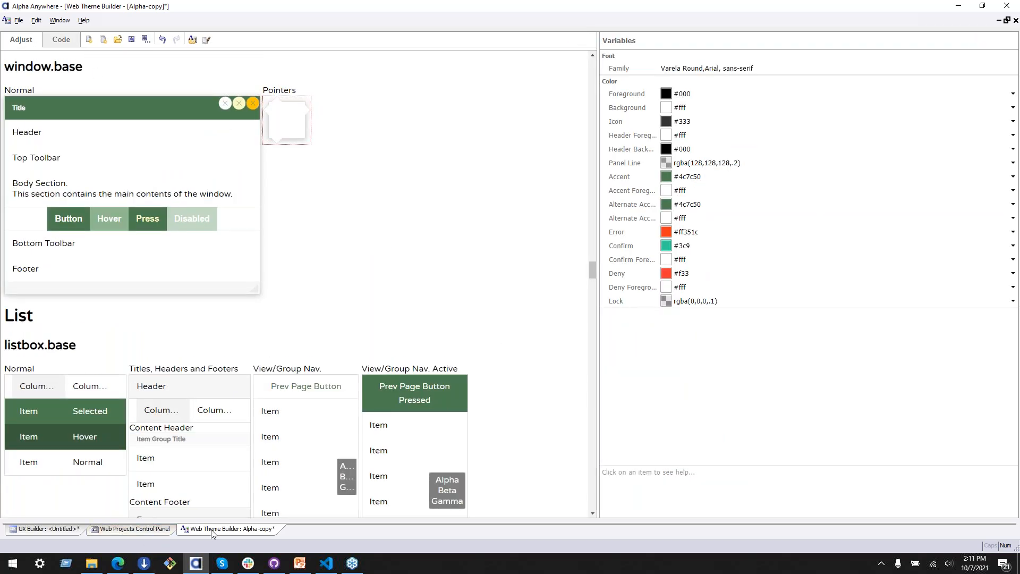
Step: Open the global style Farmington in the Web Style Builder from the Web Projects Control Panel
click(148, 529)
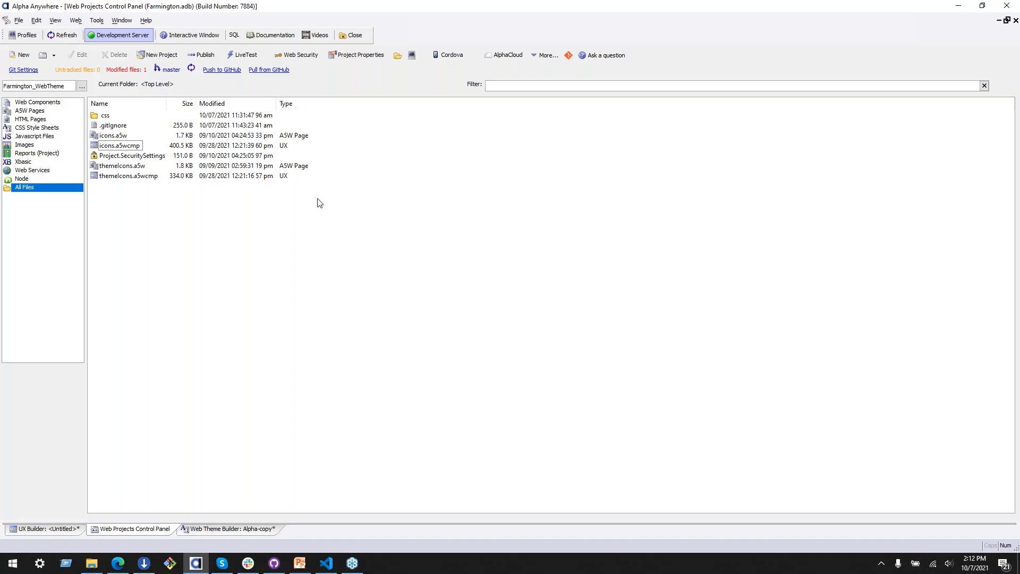
click(554, 57)
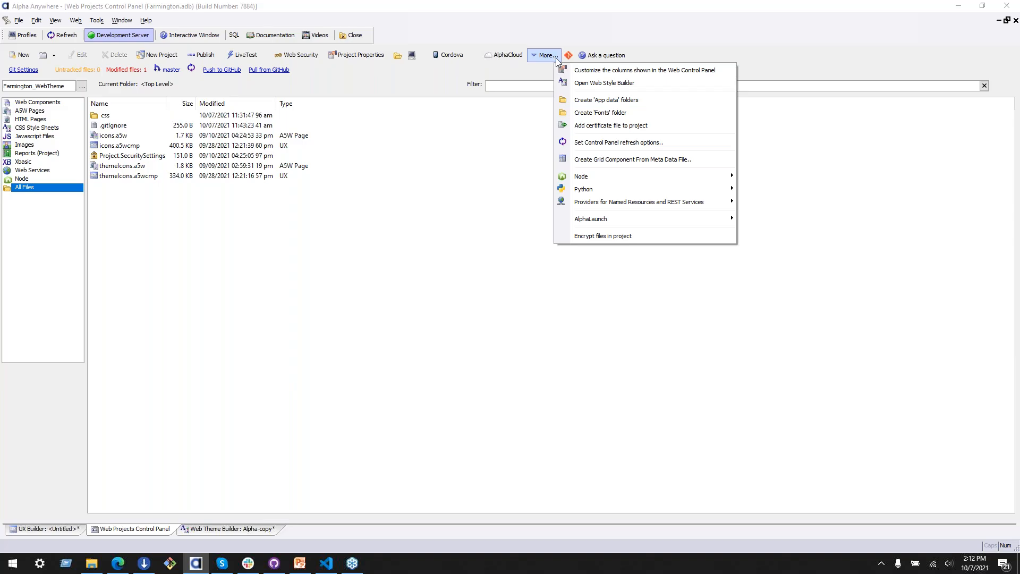
click(626, 84)
click(403, 176)
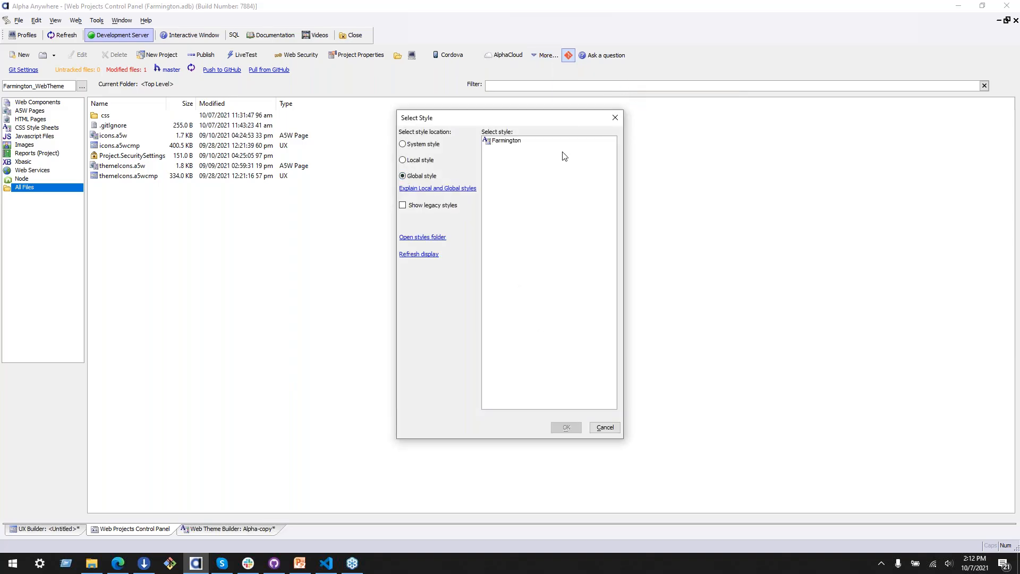
click(552, 141)
click(574, 428)
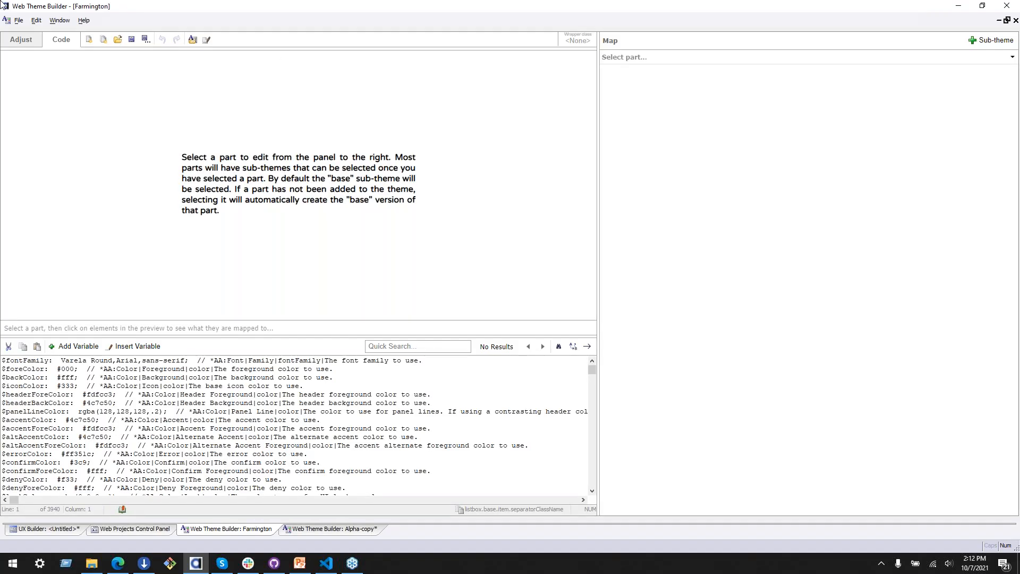
Step: Show the Farmington theme's full preview and variables, and examine its General, Grid, UX and panel parts
click(18, 41)
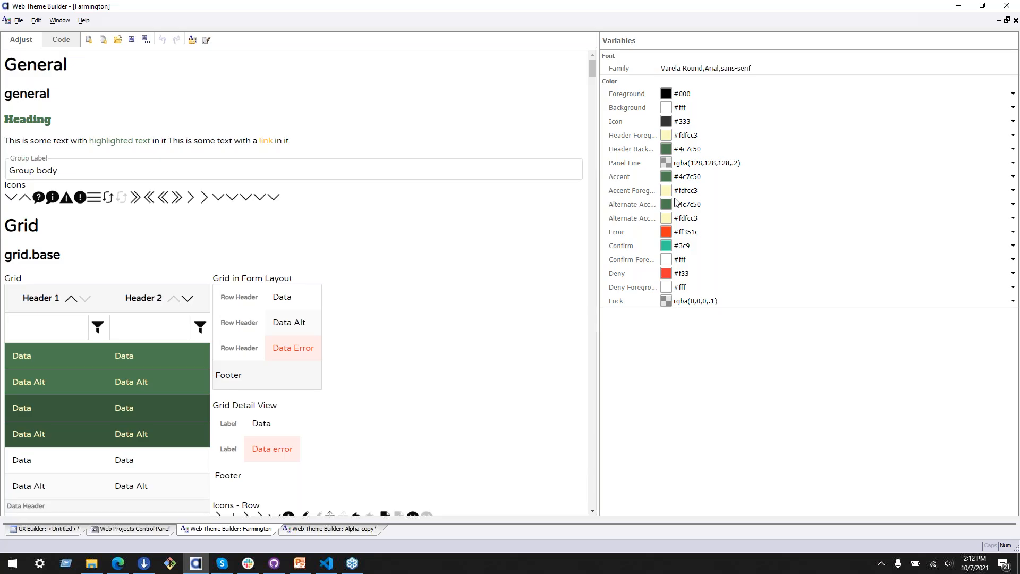
scroll(207, 326, down, 20)
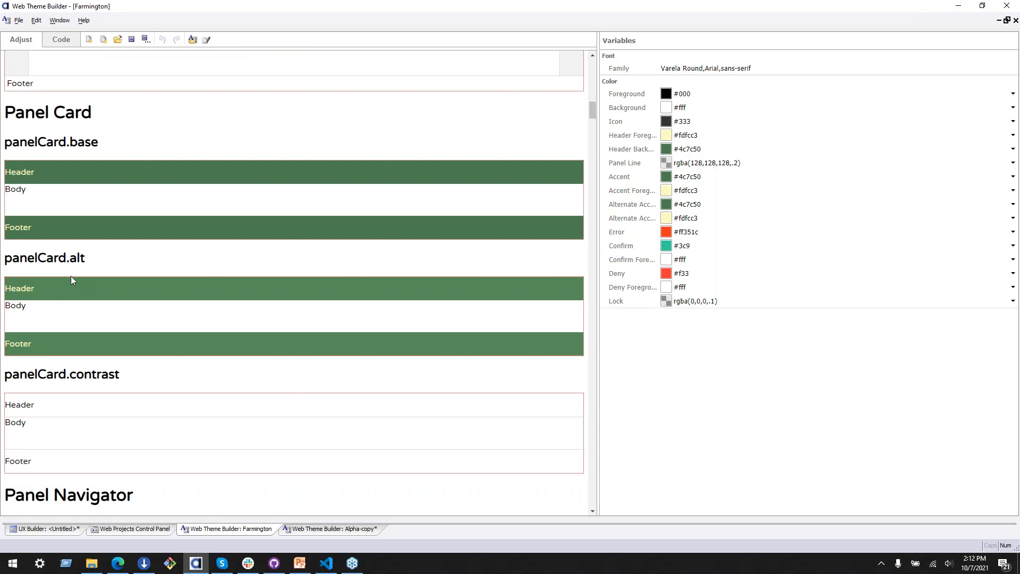
scroll(142, 352, up, 15)
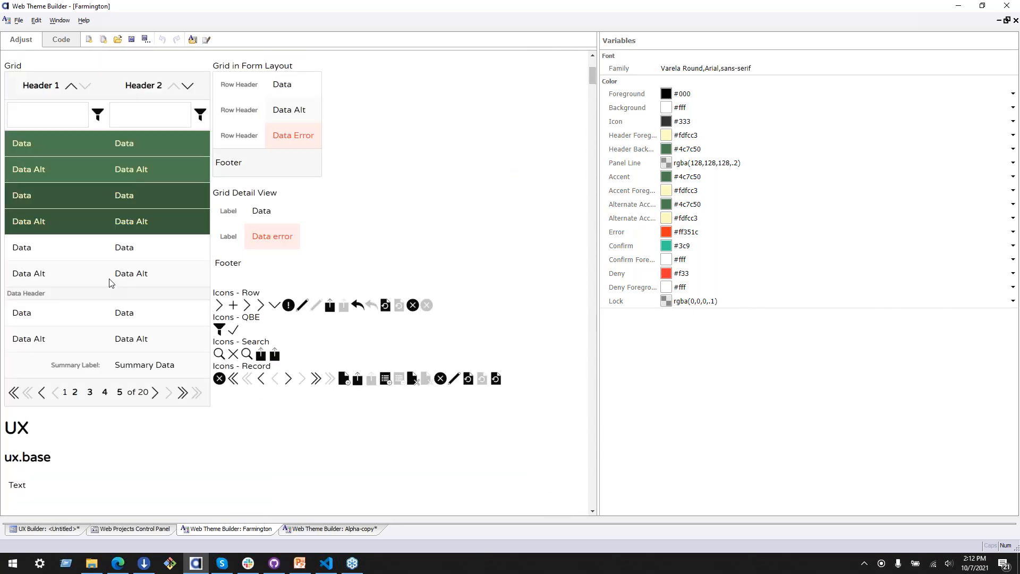
scroll(106, 290, down, 20)
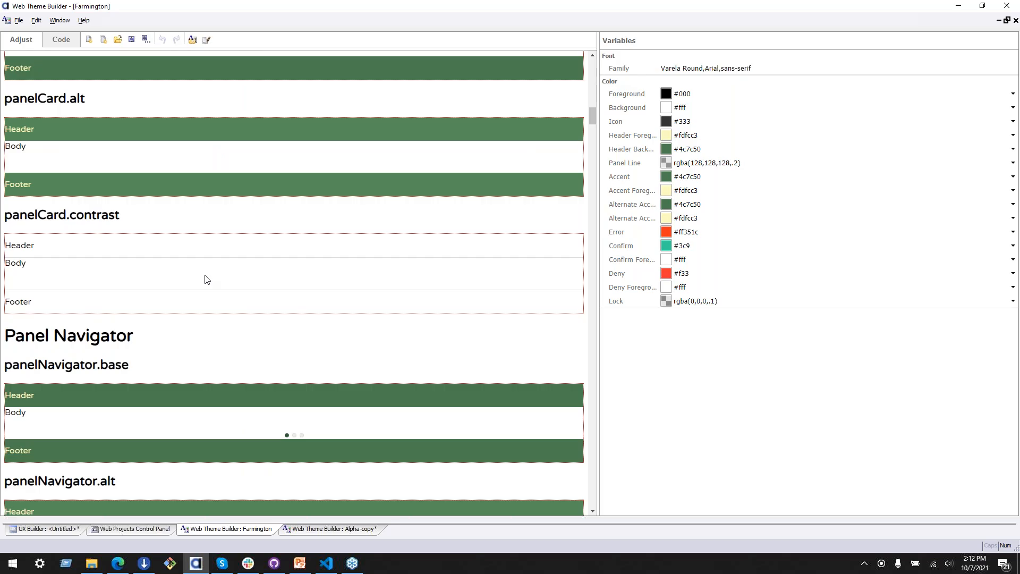
scroll(236, 282, up, 10)
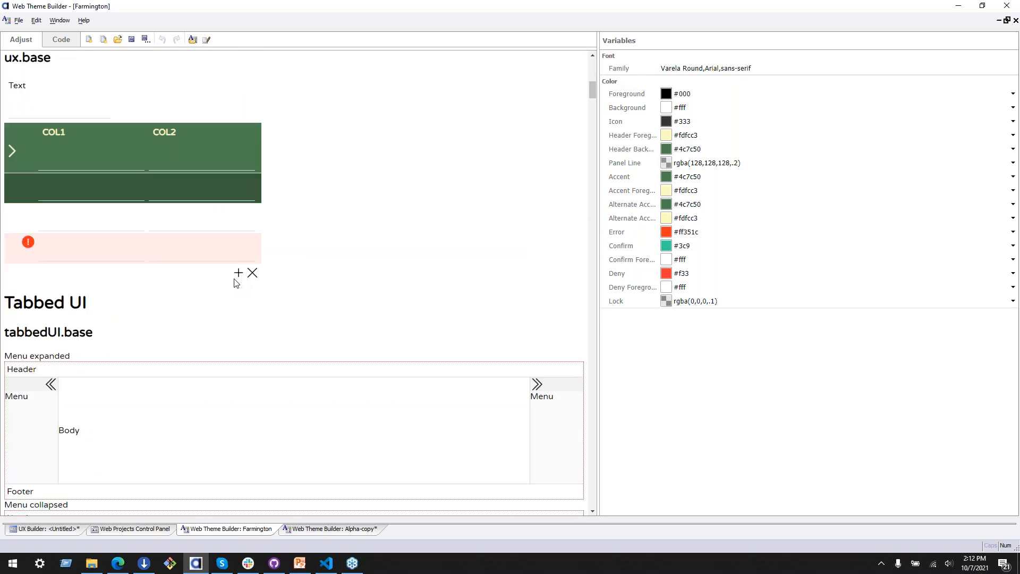
scroll(236, 283, up, 7)
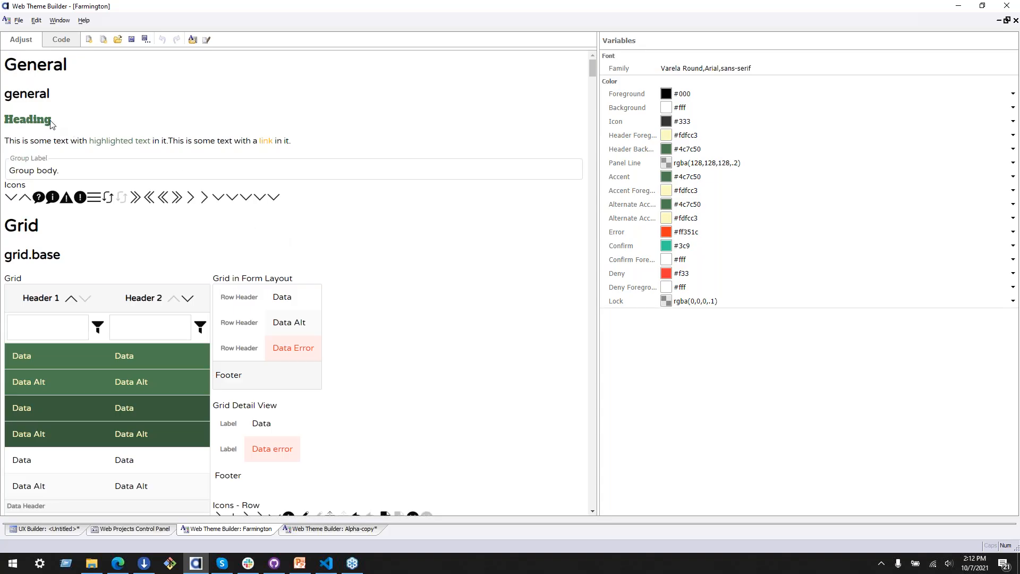
Step: Compare the base, lined, subtle and subtleLined list sub-themes in the Farmington preview
scroll(56, 141, down, 15)
scroll(52, 154, down, 20)
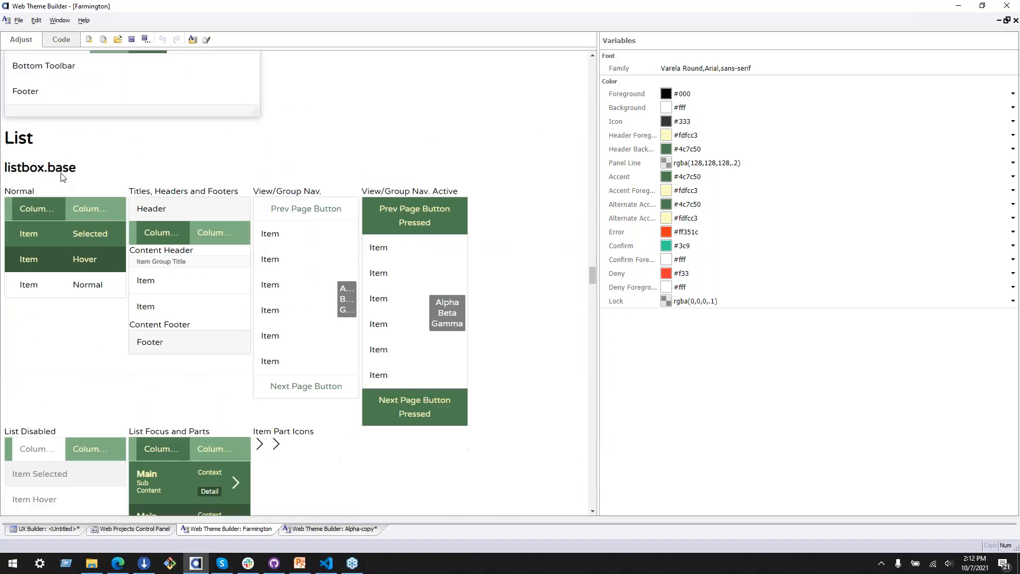
scroll(60, 177, down, 20)
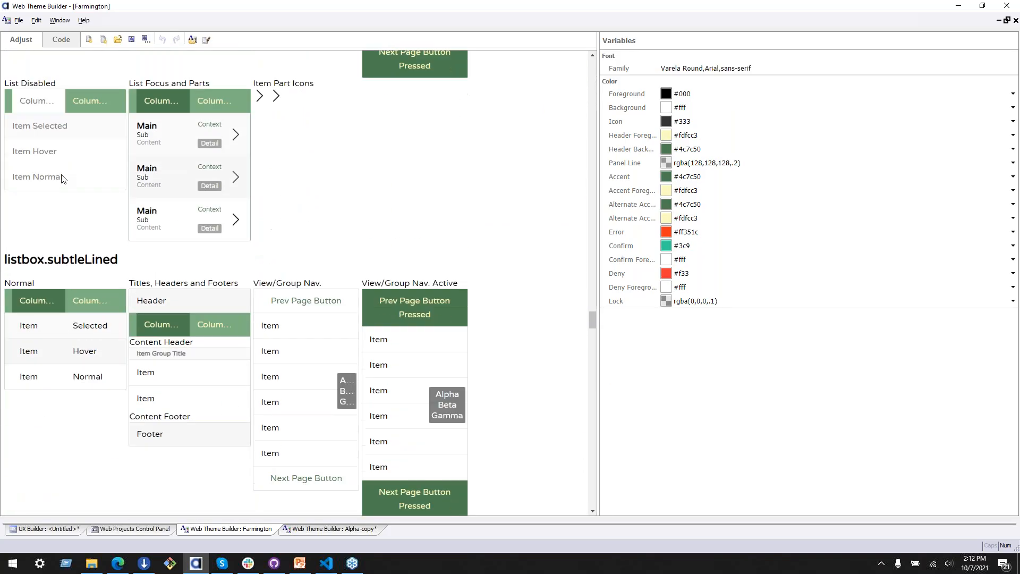
scroll(61, 179, down, 8)
scroll(64, 178, up, 10)
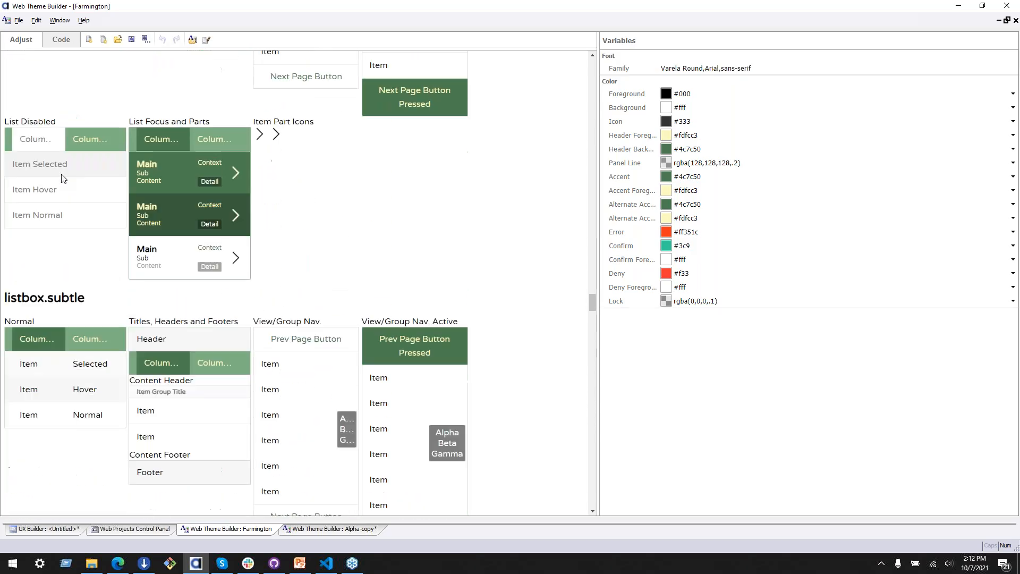
scroll(62, 178, up, 8)
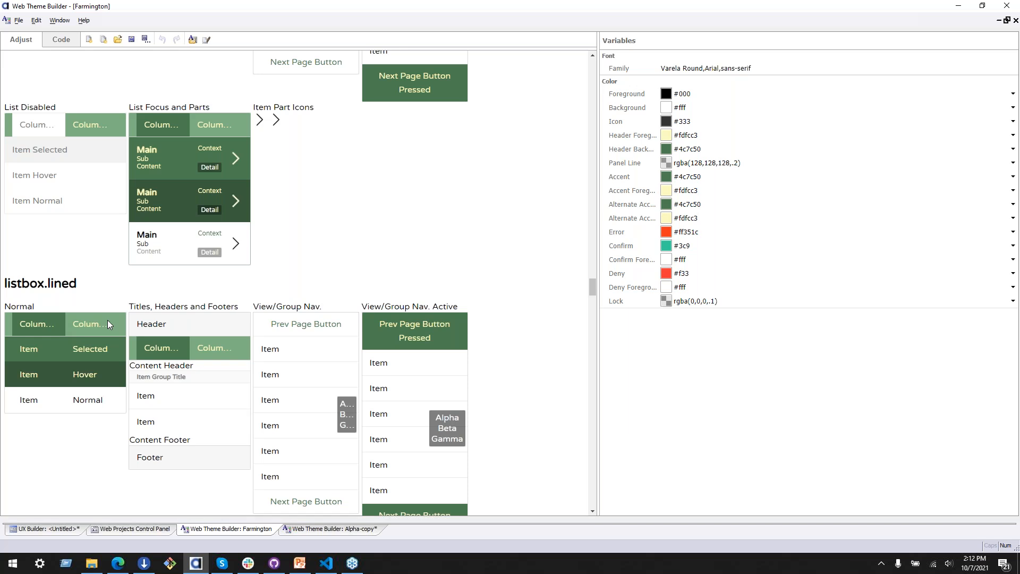
scroll(133, 319, down, 5)
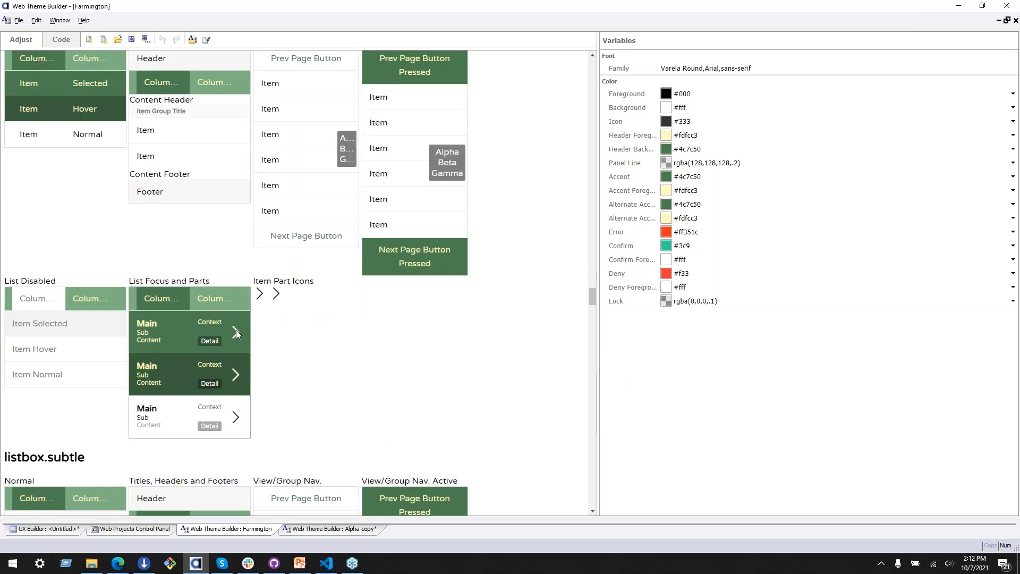
scroll(218, 190, up, 5)
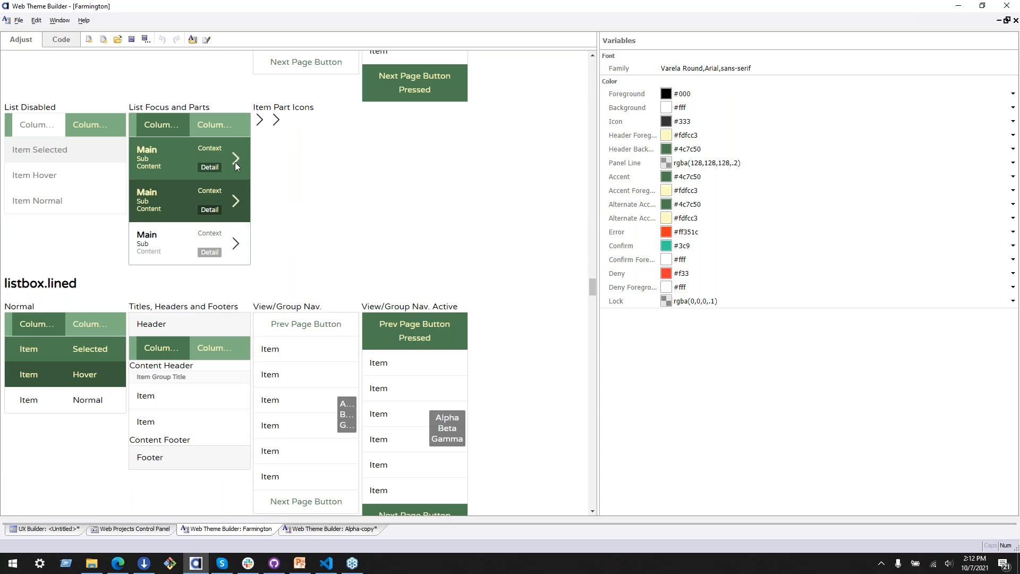
Step: Show the List map of the Farmington theme in code view and examine the ascending and descending order icons
click(64, 37)
click(686, 55)
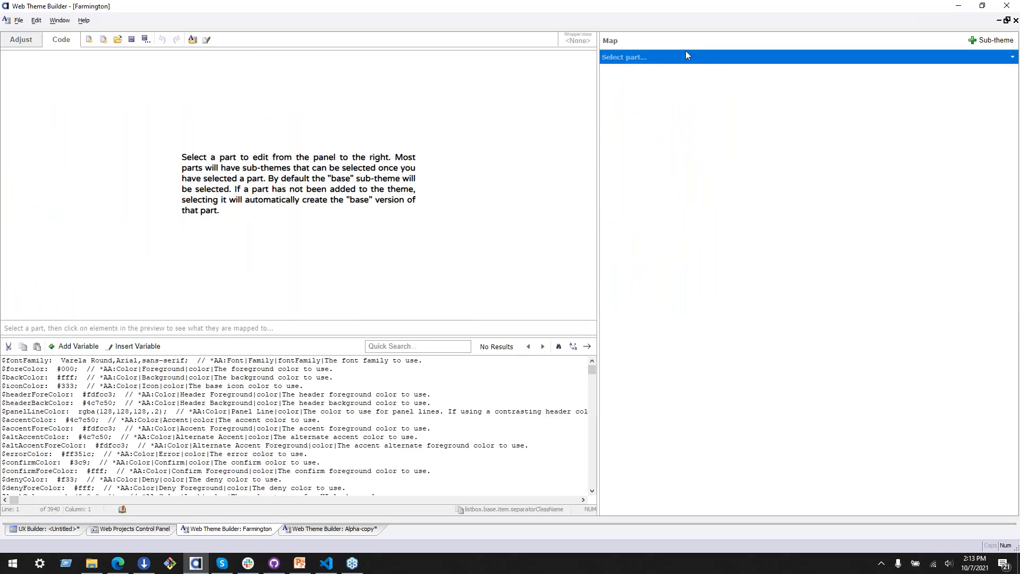
click(738, 260)
click(745, 346)
click(744, 357)
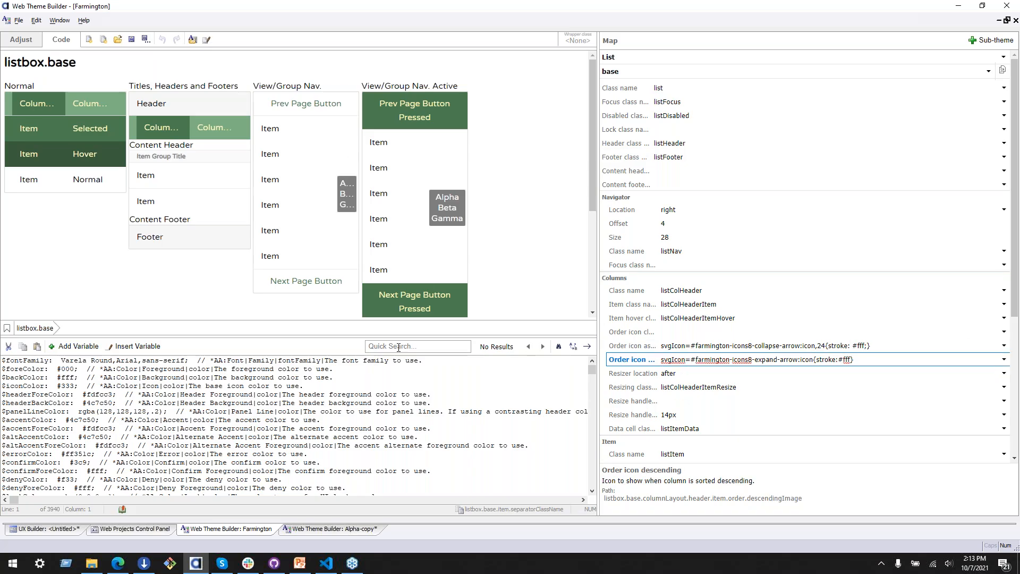
Step: Search the Farmington code for .icon and examine the rule's fill and stroke settings against the list's arrow icons
click(431, 346)
text(.icon)
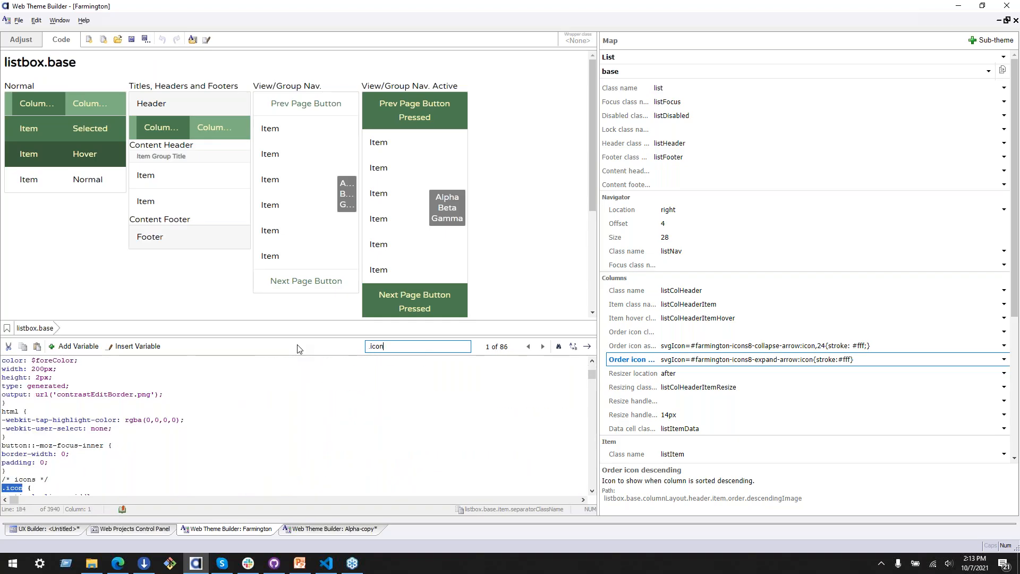
scroll(118, 433, down, 4)
click(118, 433)
drag(87, 428, 5, 432)
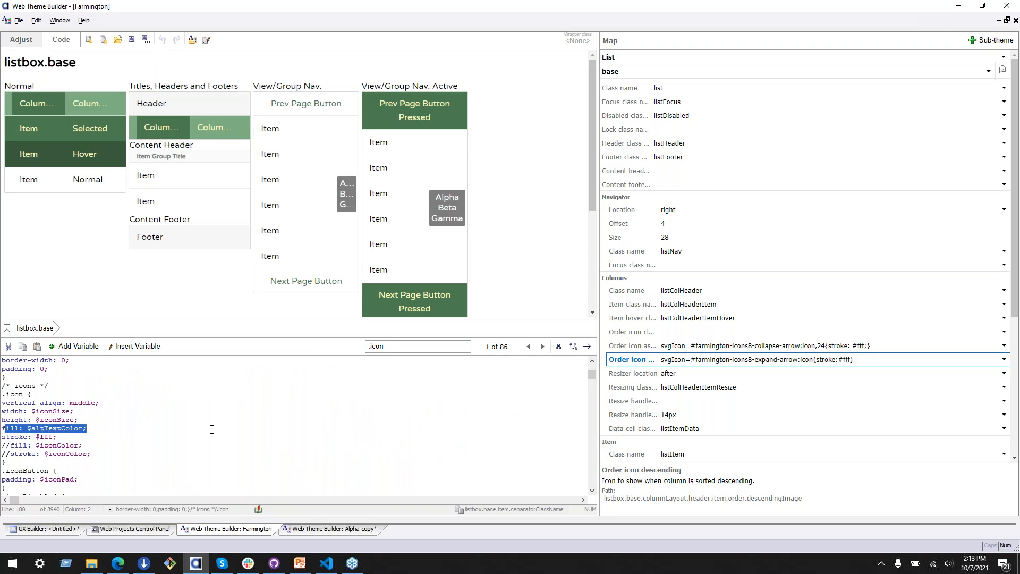
scroll(240, 173, down, 3)
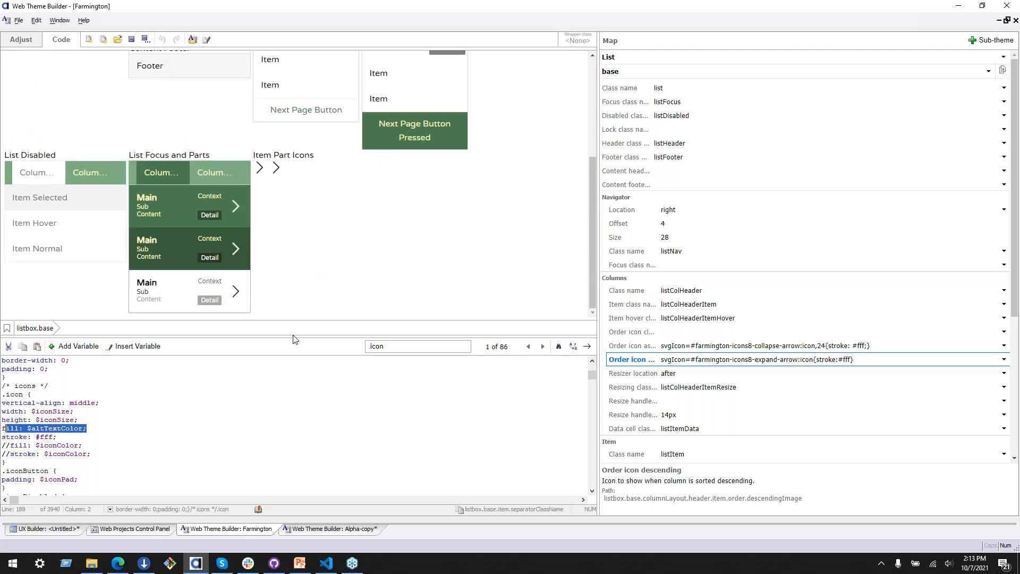
scroll(206, 443, down, 1)
key(Up)
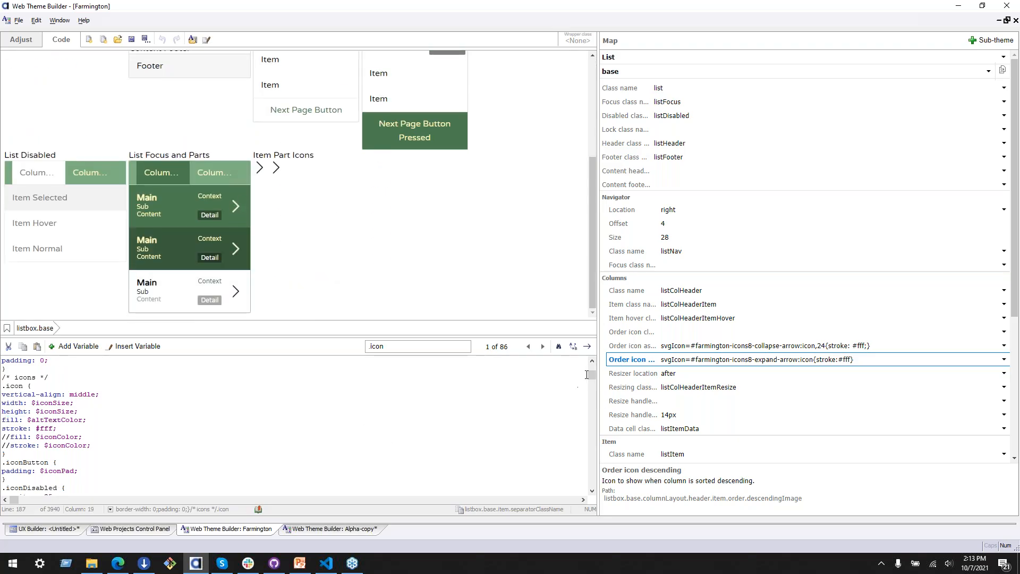
Step: Show the General part's map in the Farmington theme and locate the code of its heading class
scroll(592, 376, down, 10)
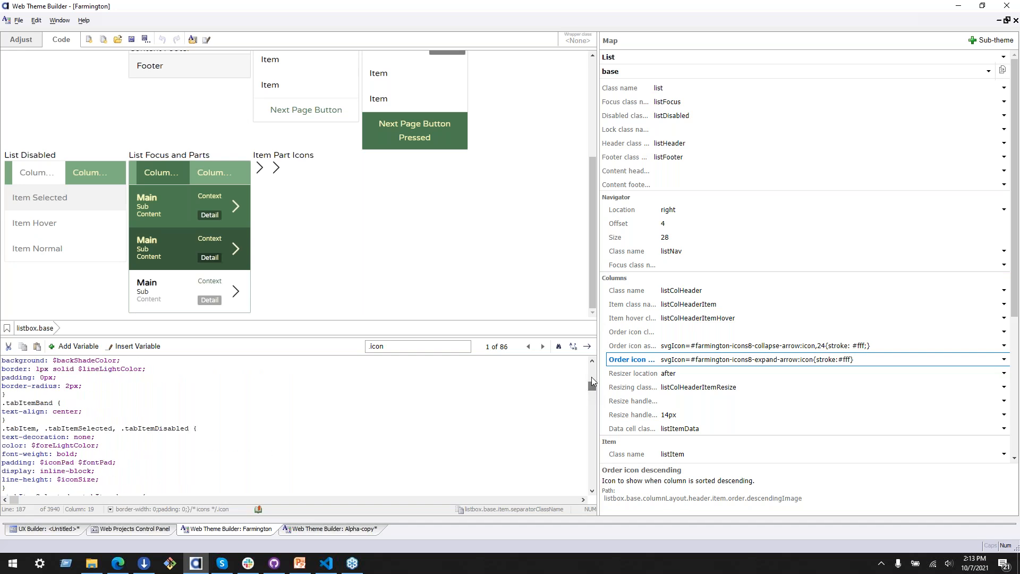
scroll(404, 105, up, 3)
click(612, 59)
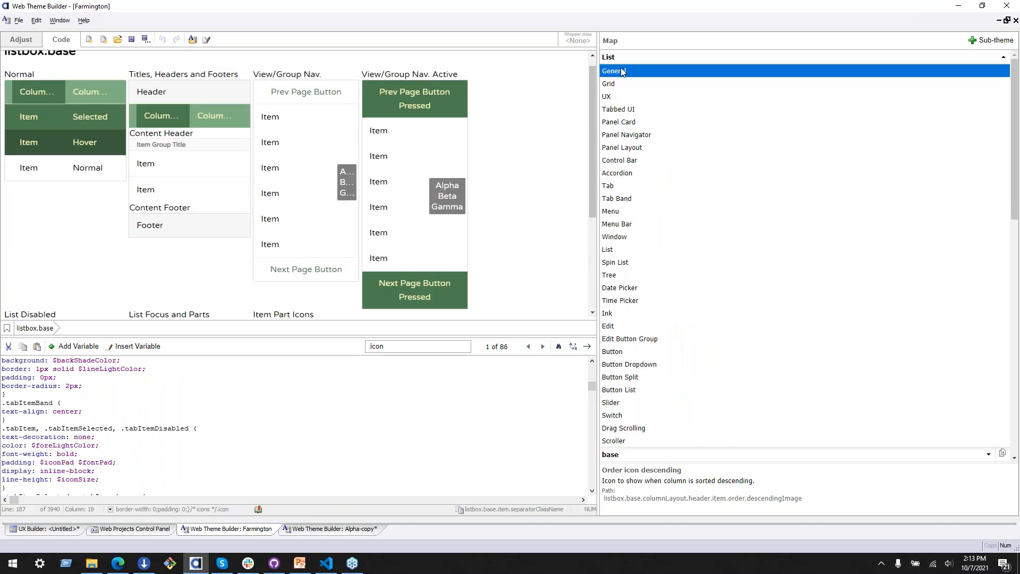
click(618, 71)
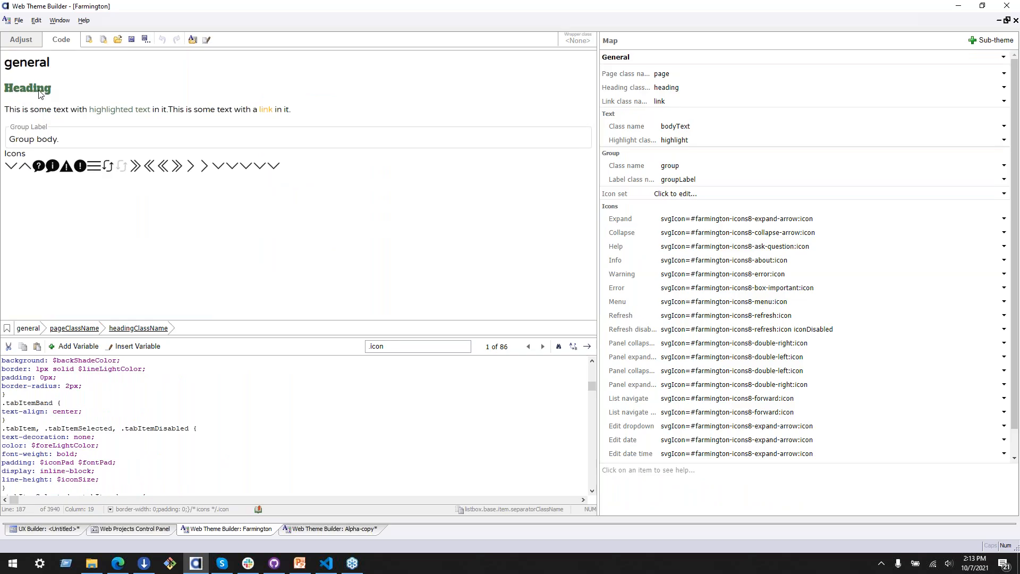
click(629, 87)
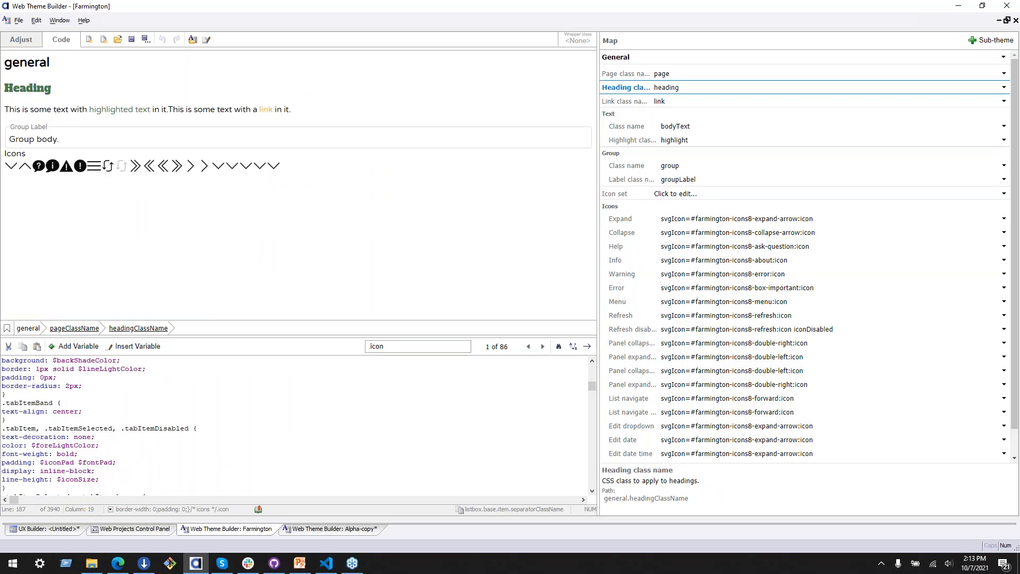
click(1004, 87)
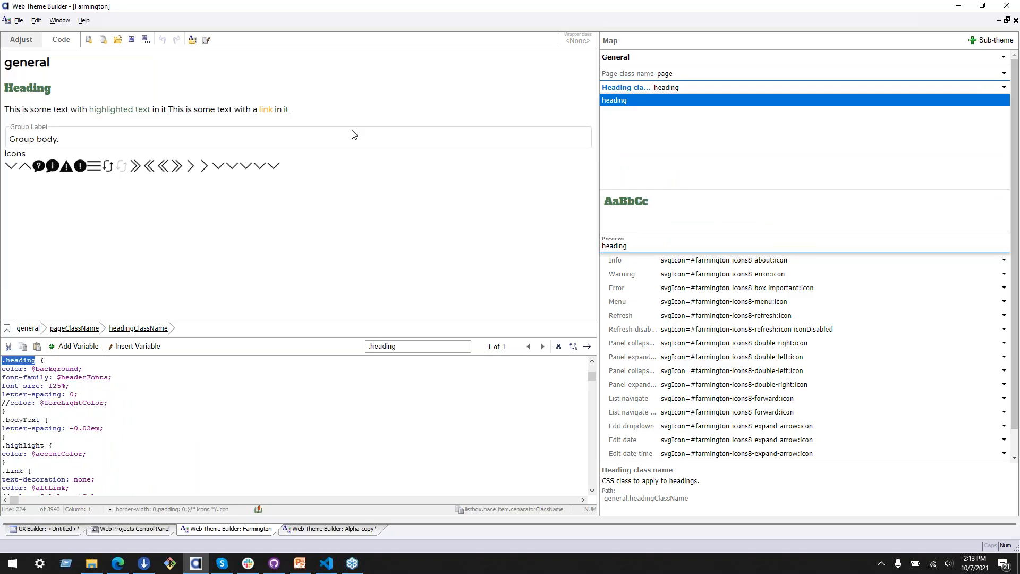
Step: Examine the .heading rule's color and its $headerFonts font-family setting in the code
drag(87, 378, 5, 381)
click(31, 369)
click(88, 372)
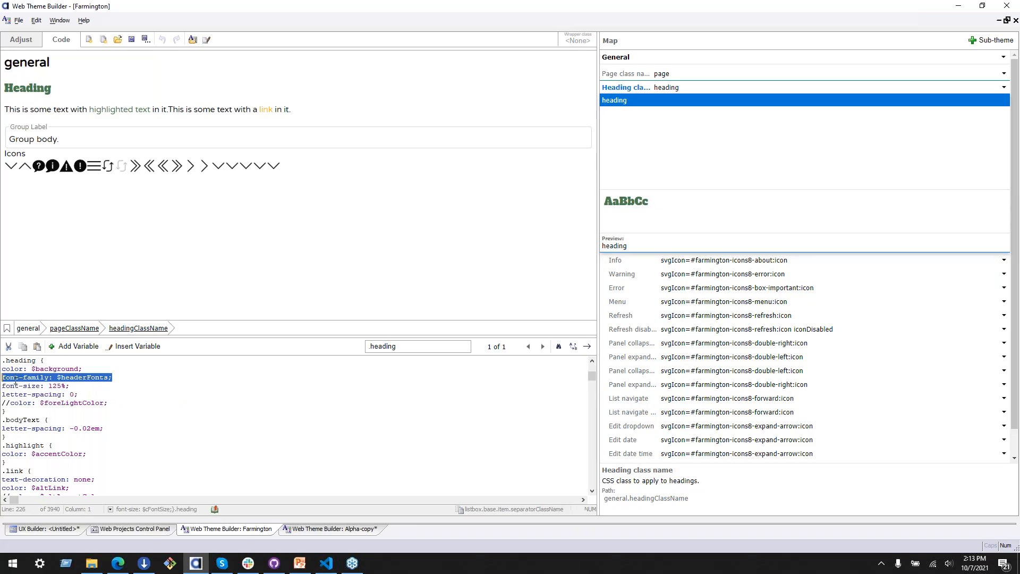
double_click(83, 377)
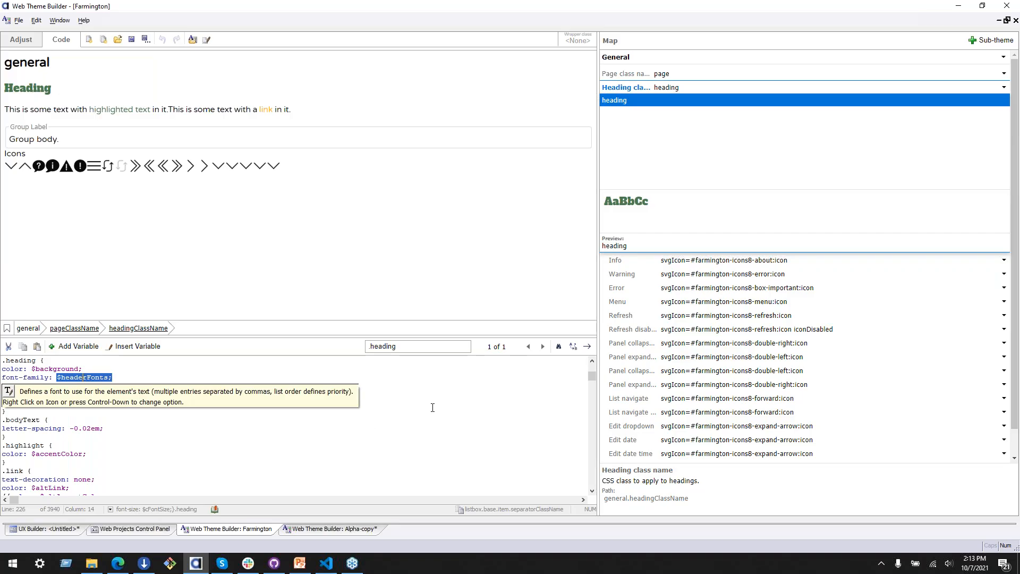
click(154, 370)
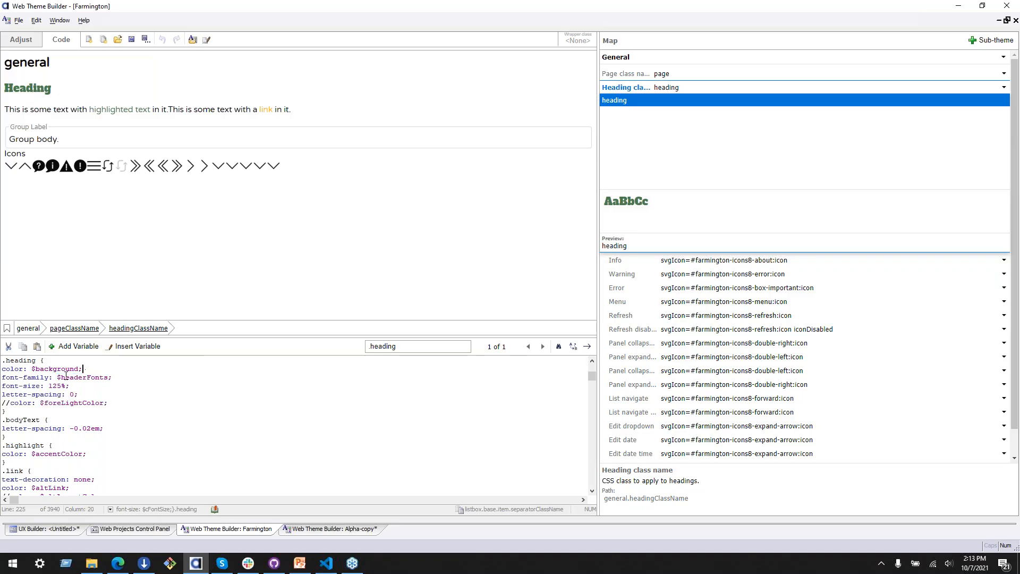
double_click(63, 377)
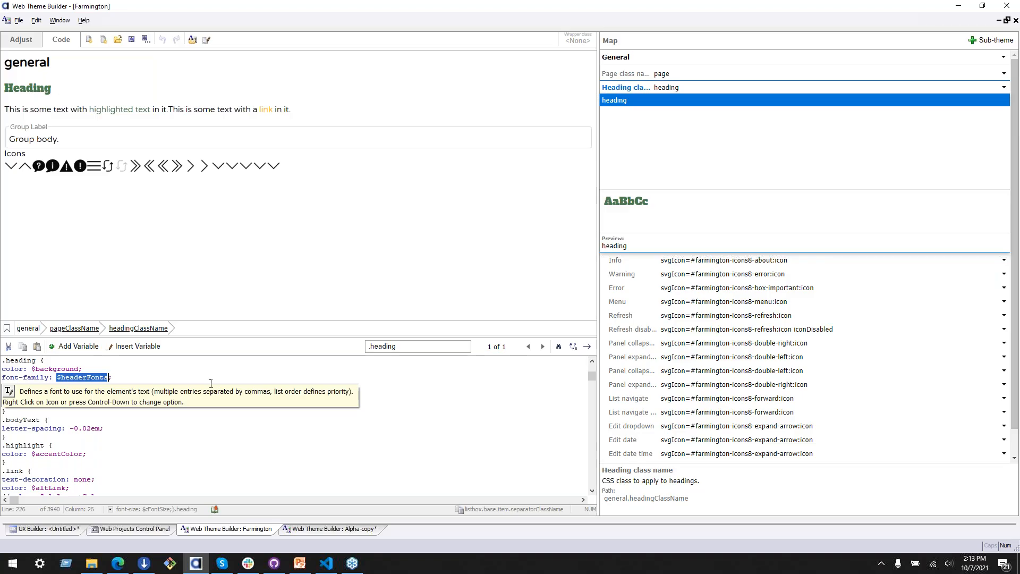
key(ctrl+f)
key(Return)
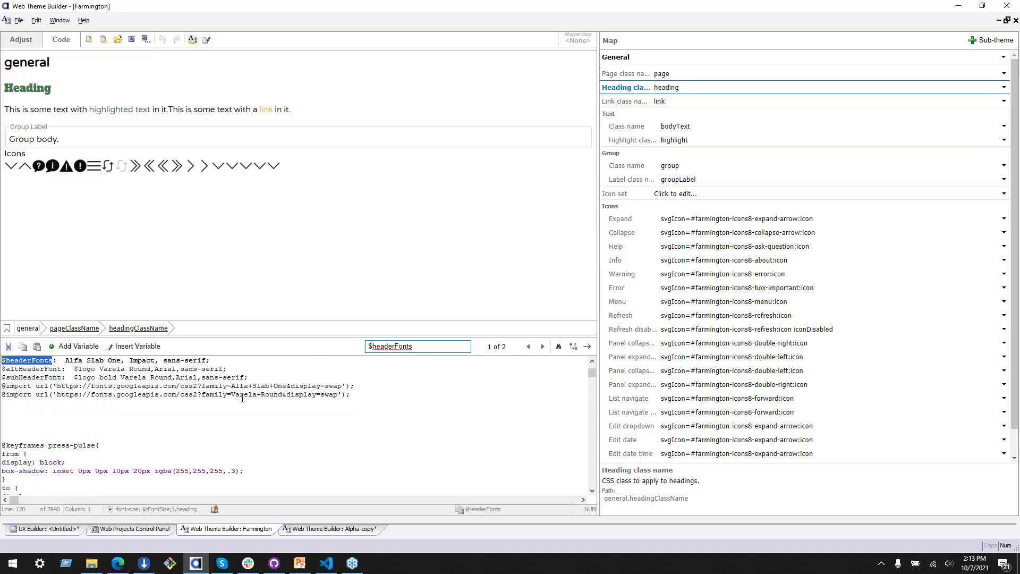
scroll(239, 396, up, 1)
click(219, 378)
drag(219, 386, 5, 387)
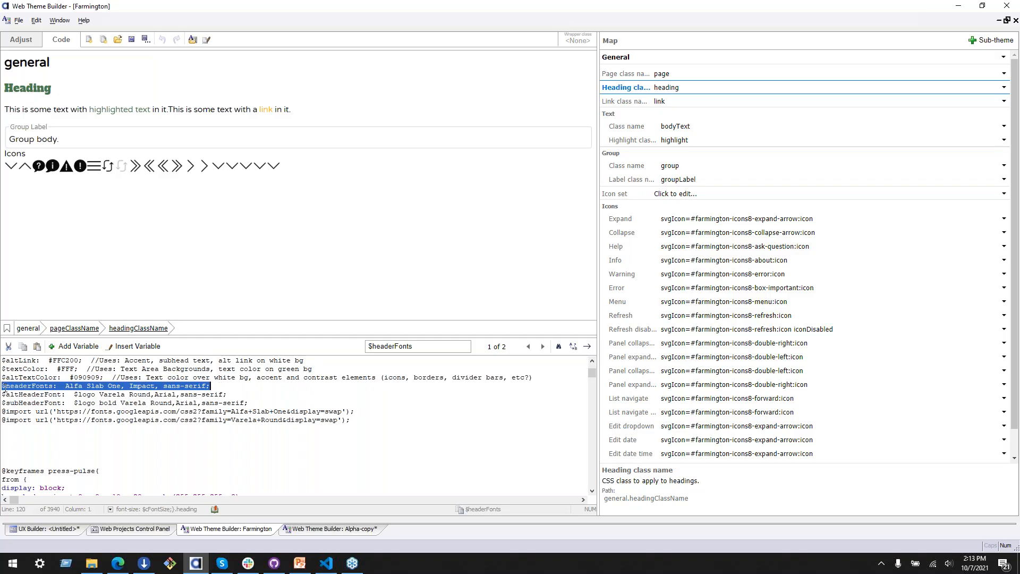
click(242, 401)
drag(380, 428, 377, 404)
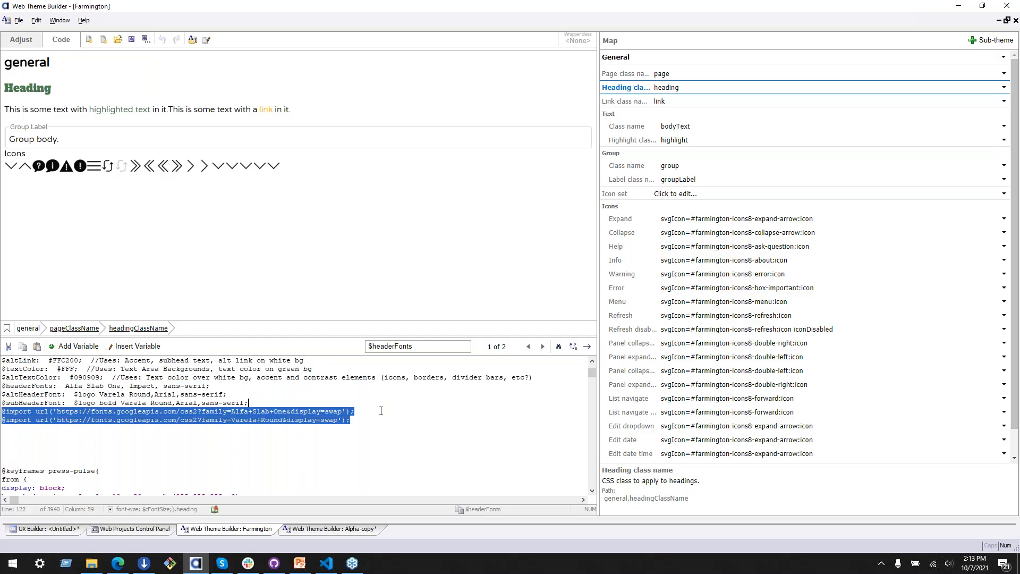
Step: Set off the $altHeaderFont and $subHeaderFont lines with a blank line above and below them
click(349, 402)
key(Return)
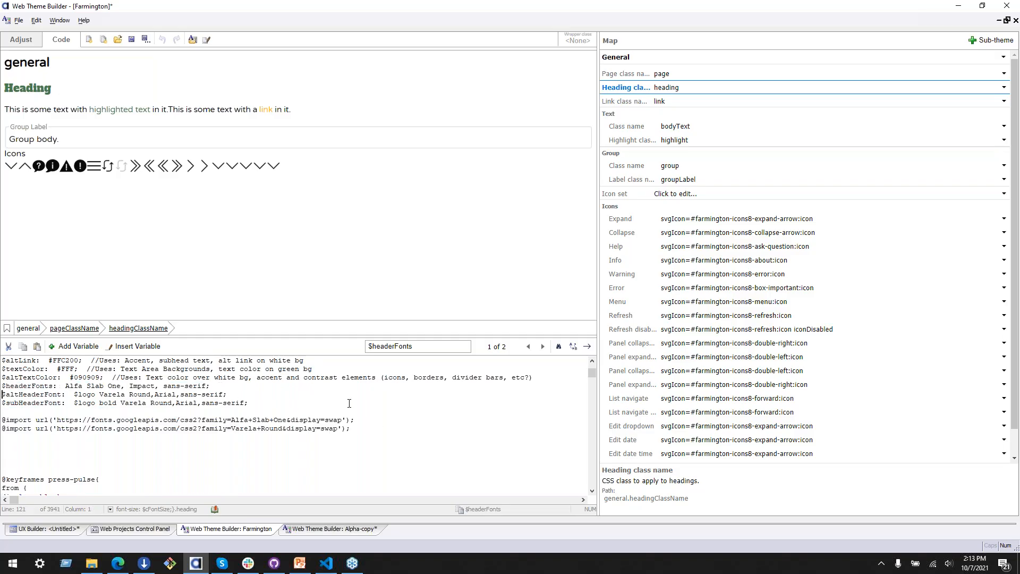
key(Return)
key(shift+Down)
key(shift+Down)
key(Down)
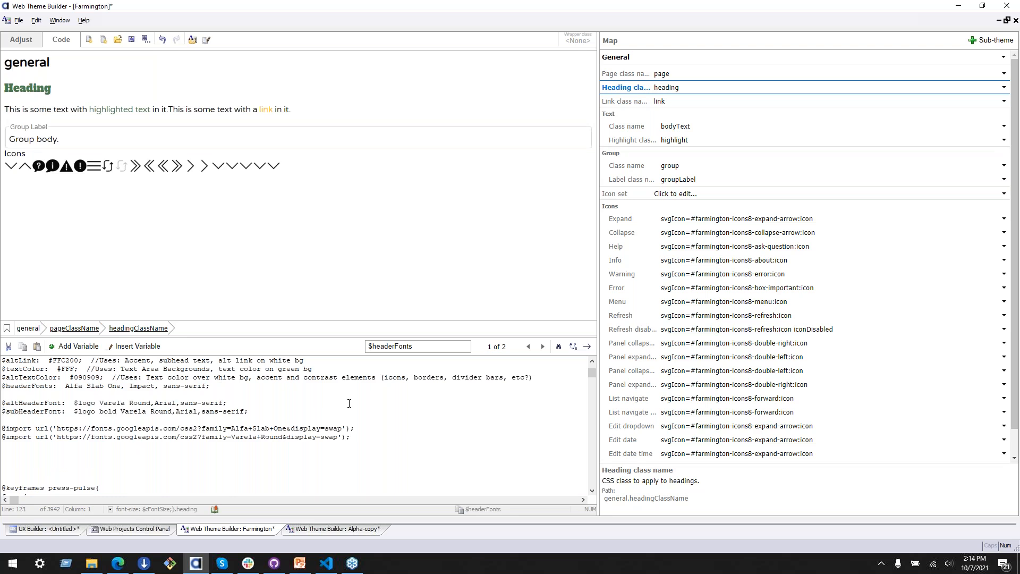
Step: Examine the $altHeaderFont variable and the fonts assigned to it
double_click(39, 404)
click(83, 404)
drag(74, 402, 228, 402)
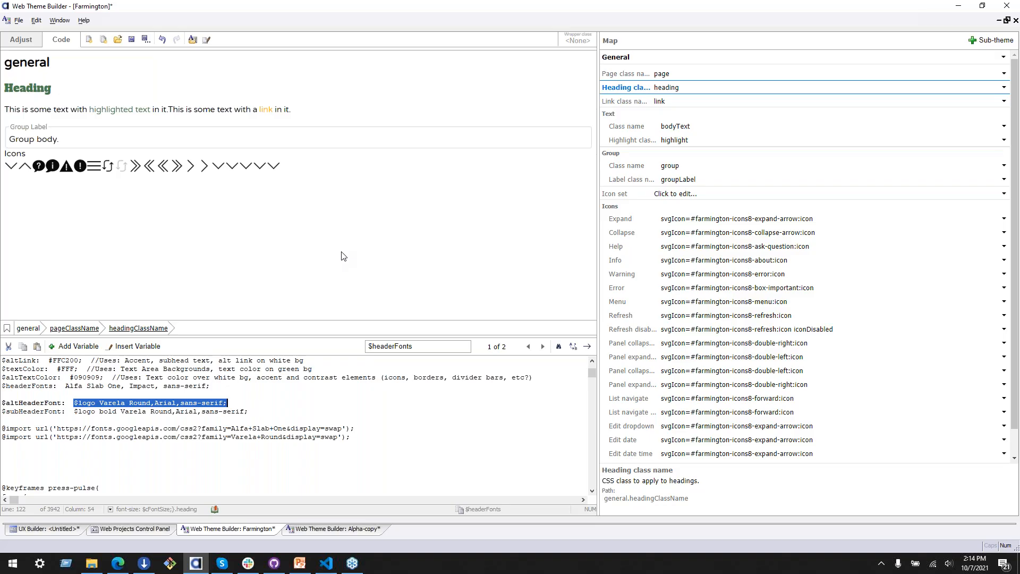
Step: Switch to the Farmington_Backend project and open its login.a5wcmp component
click(118, 530)
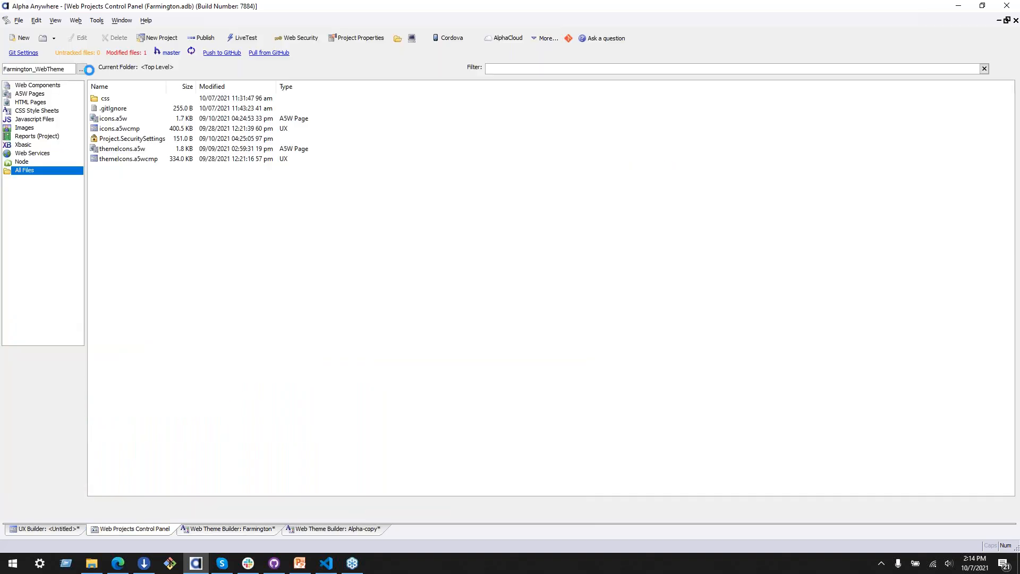
click(82, 86)
double_click(122, 144)
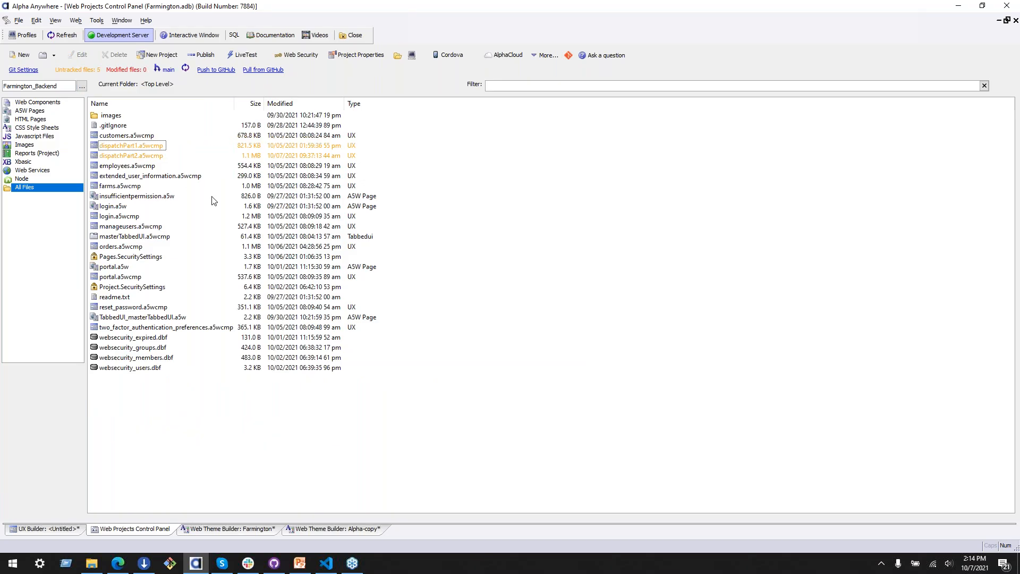
double_click(111, 217)
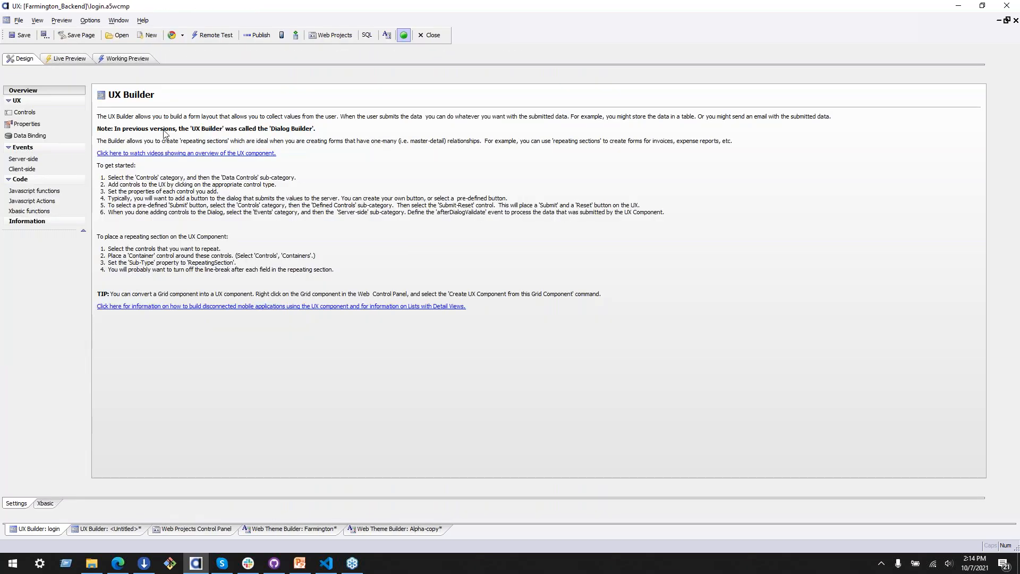
Step: Open the style selection for the login component's Style name property and show the global themes
click(26, 124)
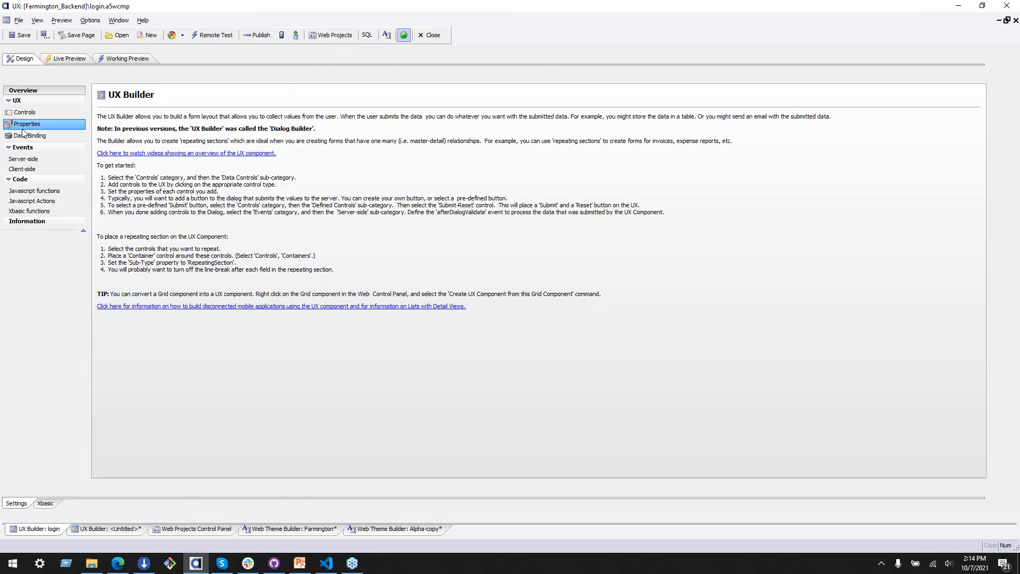
click(265, 139)
double_click(266, 140)
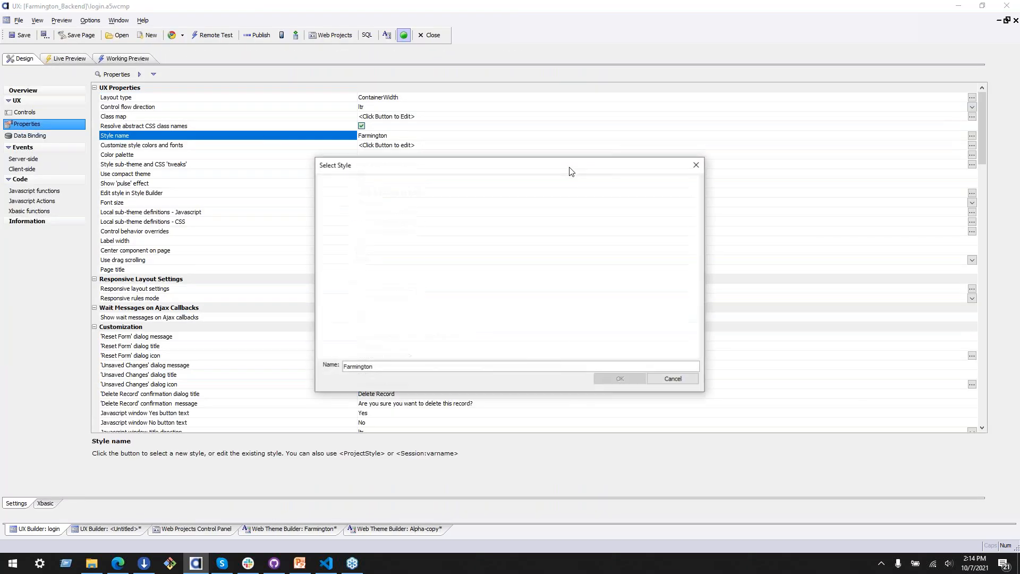
click(390, 184)
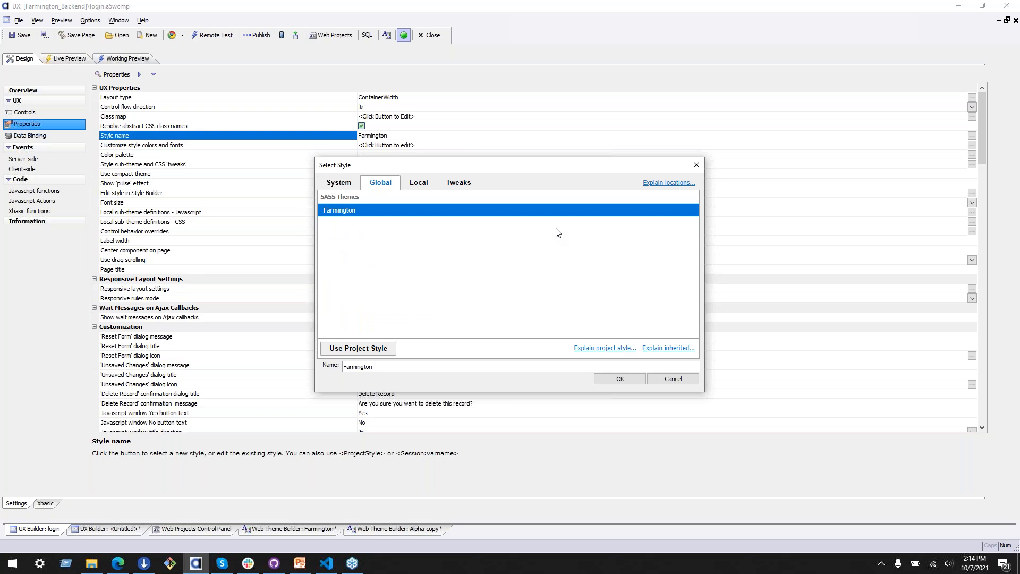
Step: Switch to File Explorer, look through the Shared Resources folder in Farmington.WebProjects and return to the project folders
click(92, 563)
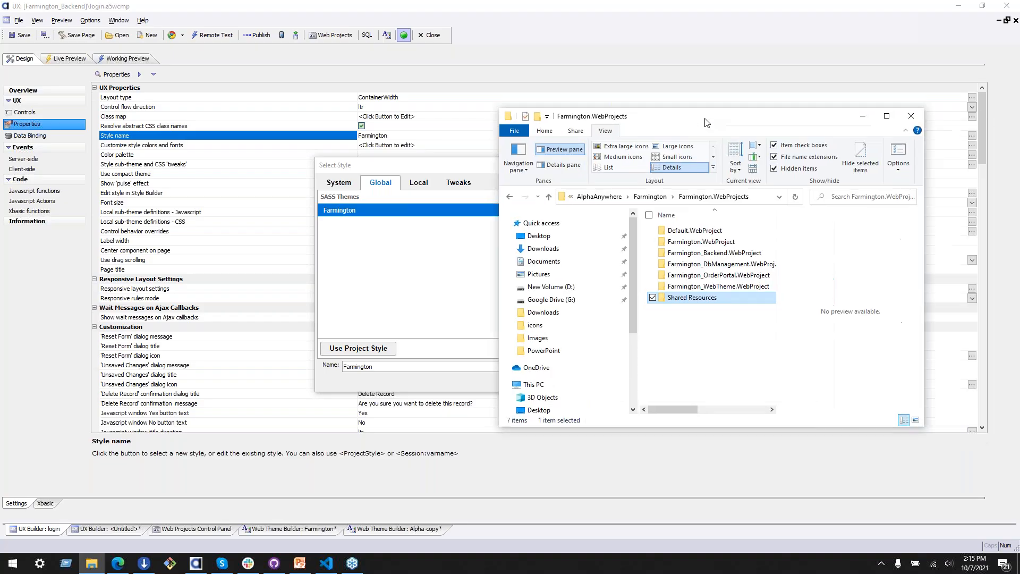
click(497, 251)
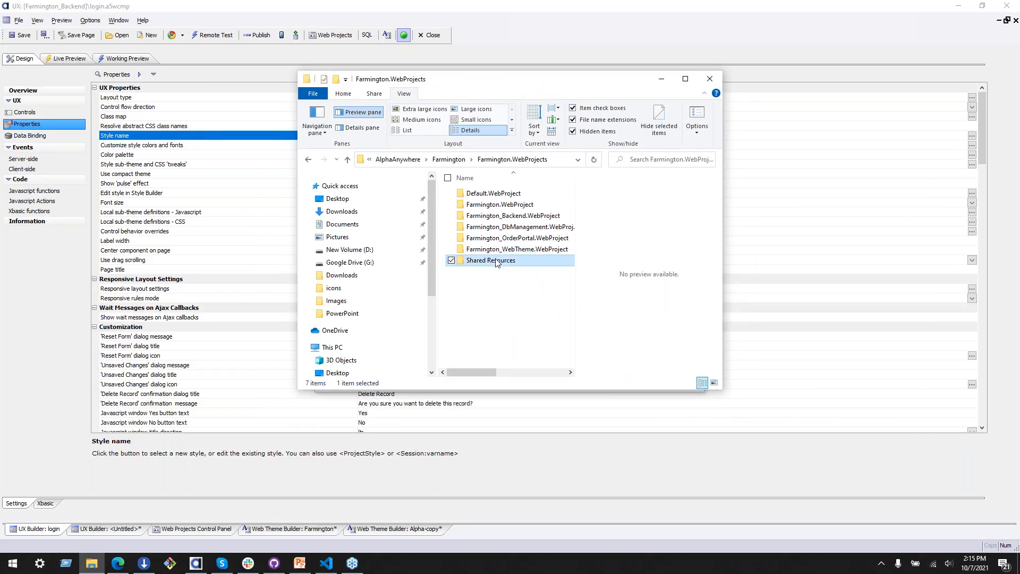
double_click(490, 260)
double_click(482, 195)
click(481, 160)
click(414, 159)
drag(541, 84, 1019, 234)
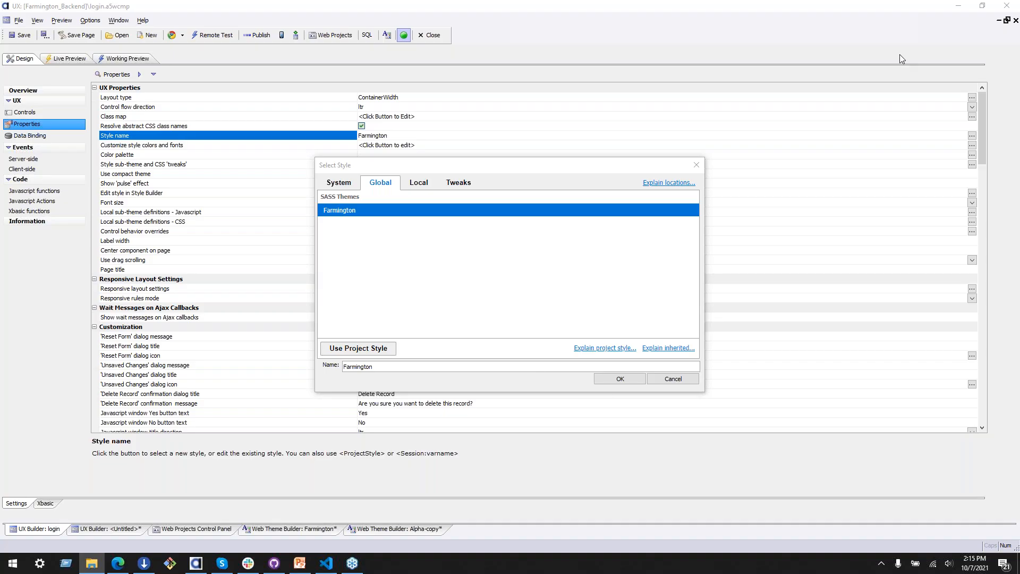
Step: Show the contents of the Shared Resources folder again, and close File Explorer and the style selection
drag(1019, 194, 413, 61)
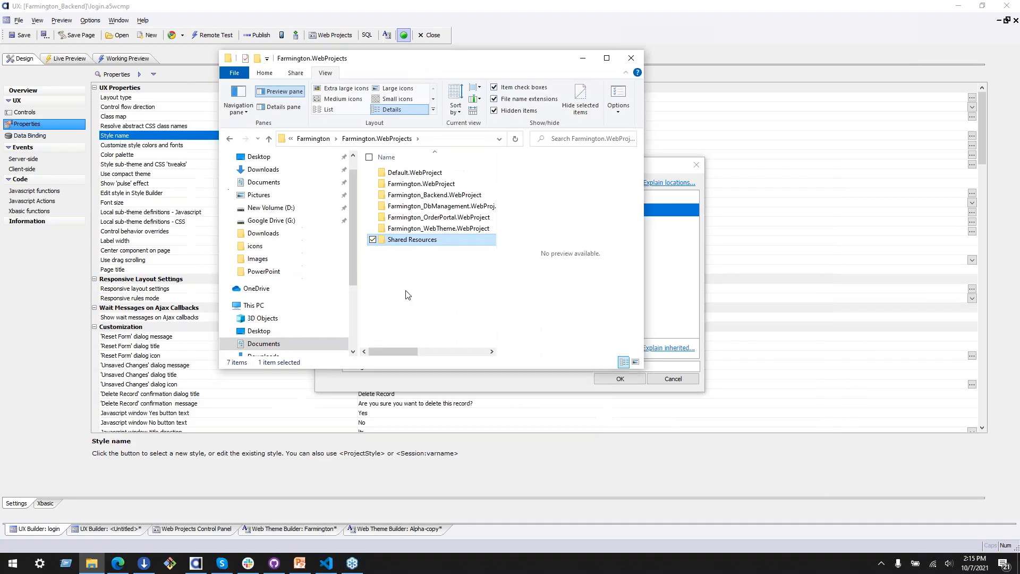
double_click(424, 243)
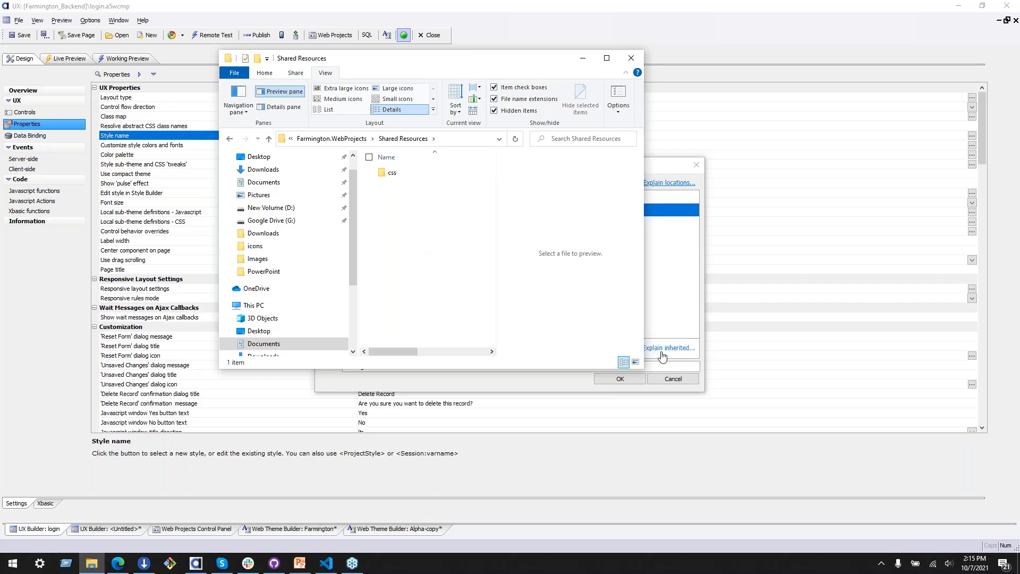
click(631, 58)
click(702, 164)
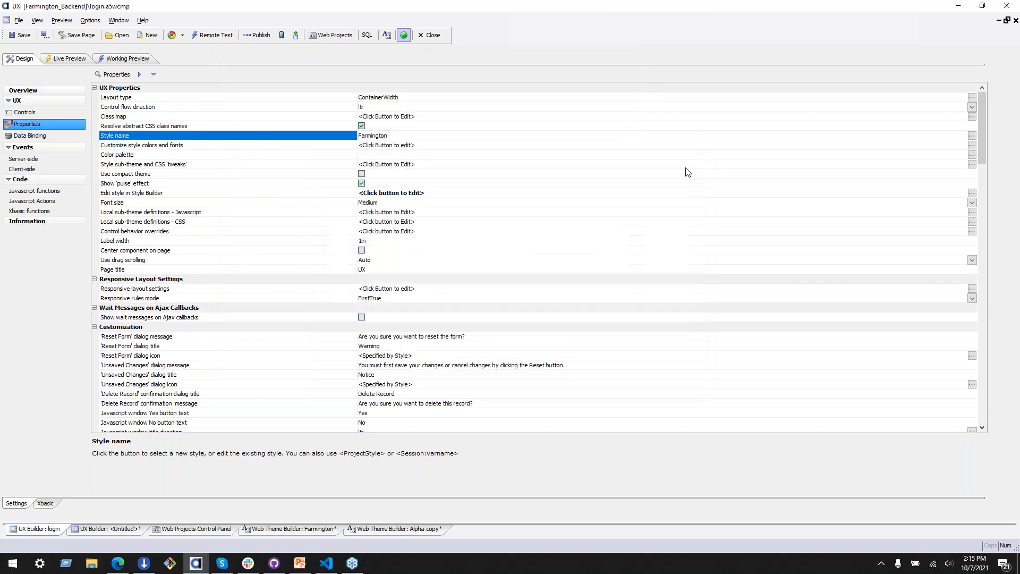
Step: Switch to the Farmington_WebTheme project, examine the local themes in its css folder and return to the top level
click(218, 529)
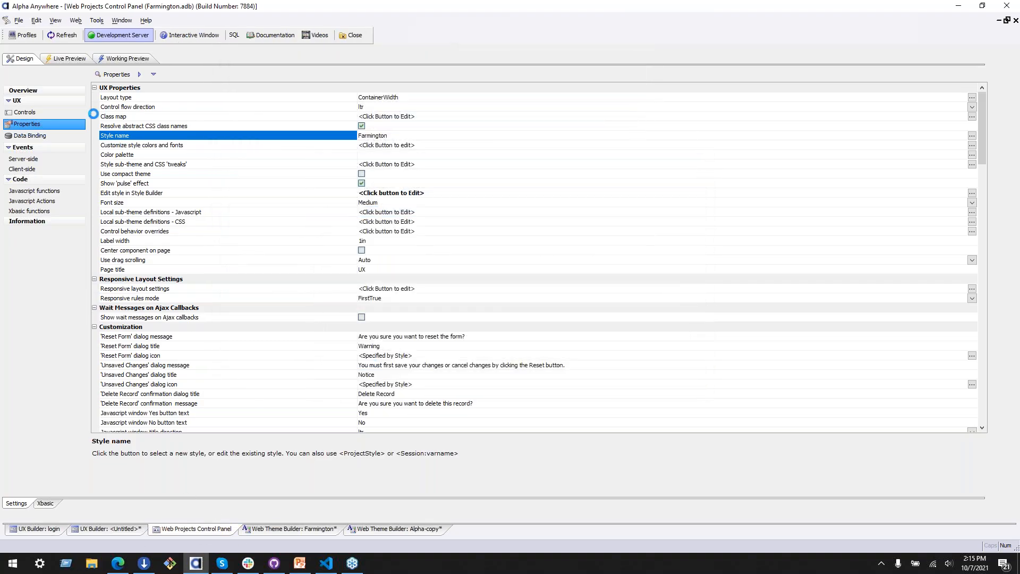
click(82, 85)
click(131, 169)
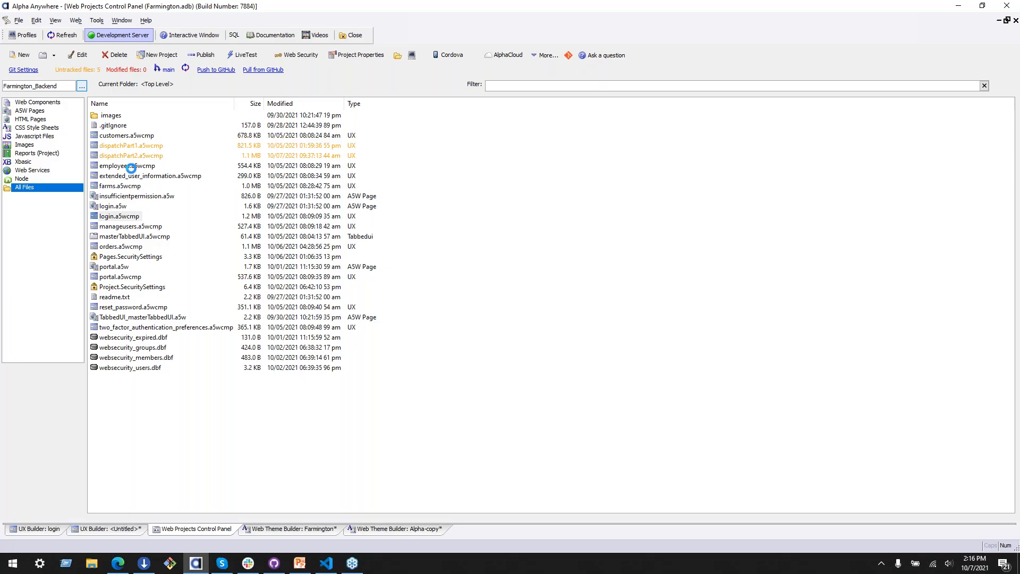
double_click(105, 115)
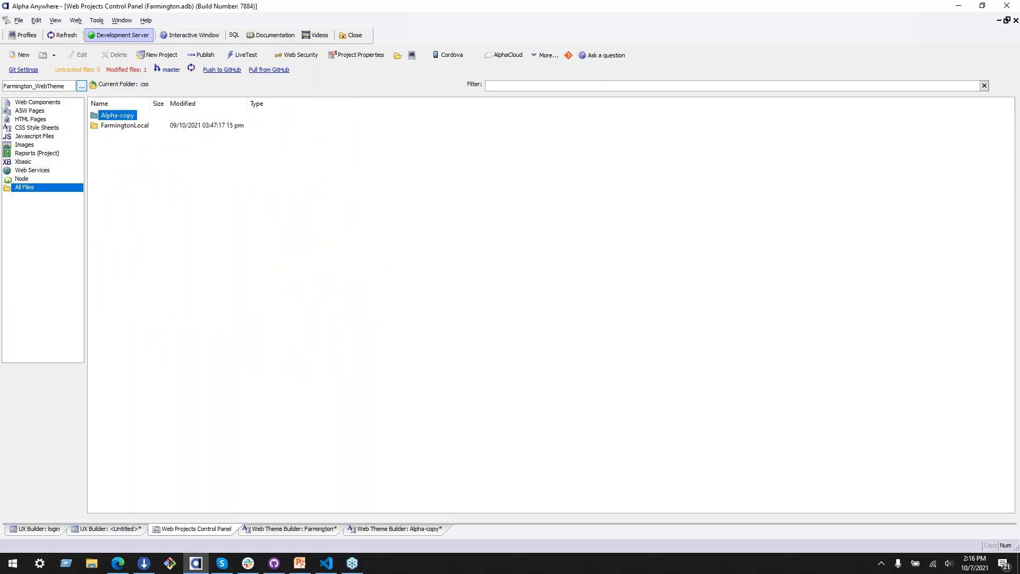
click(145, 126)
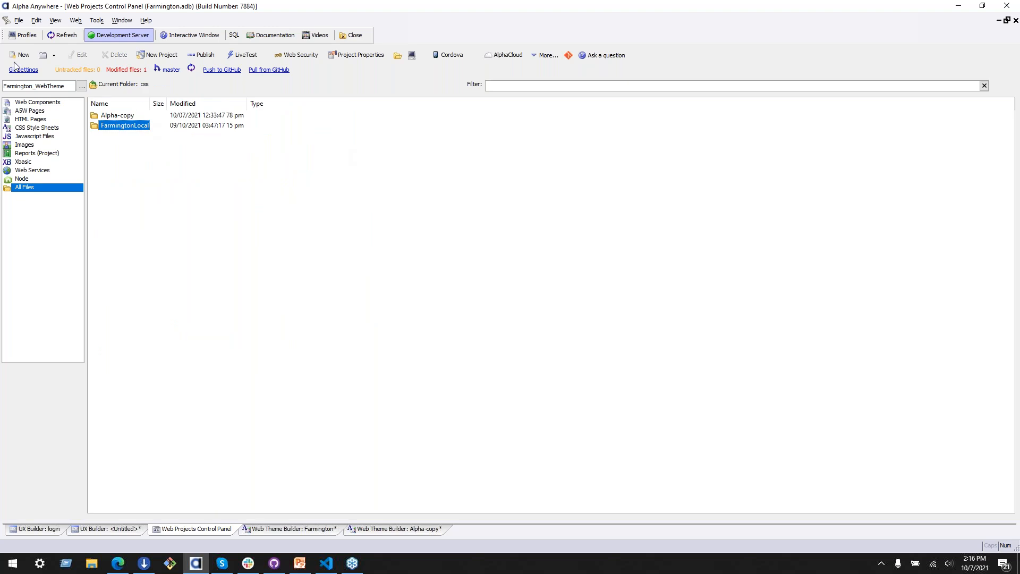
click(95, 84)
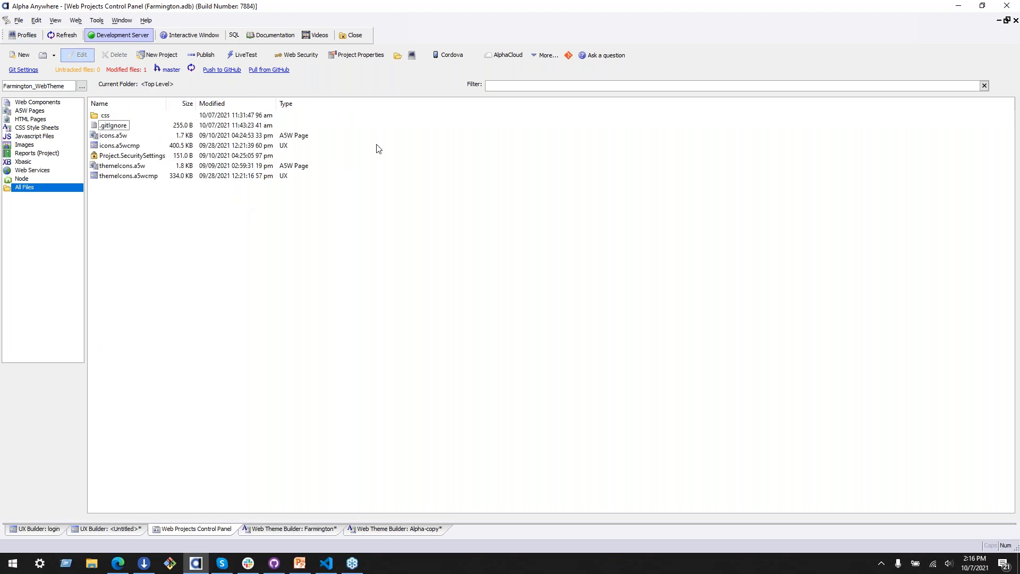